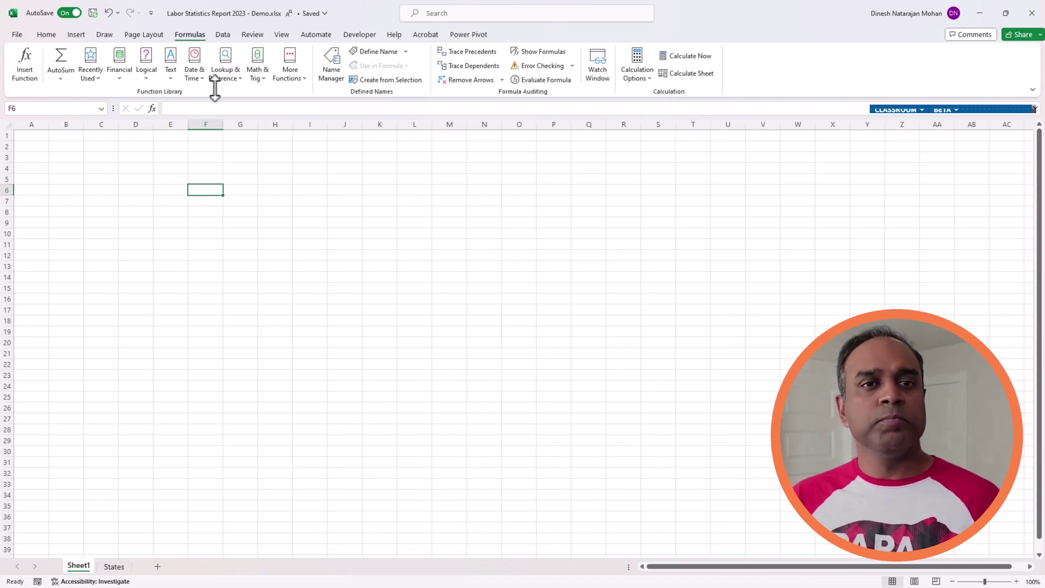
pyautogui.click(223, 35)
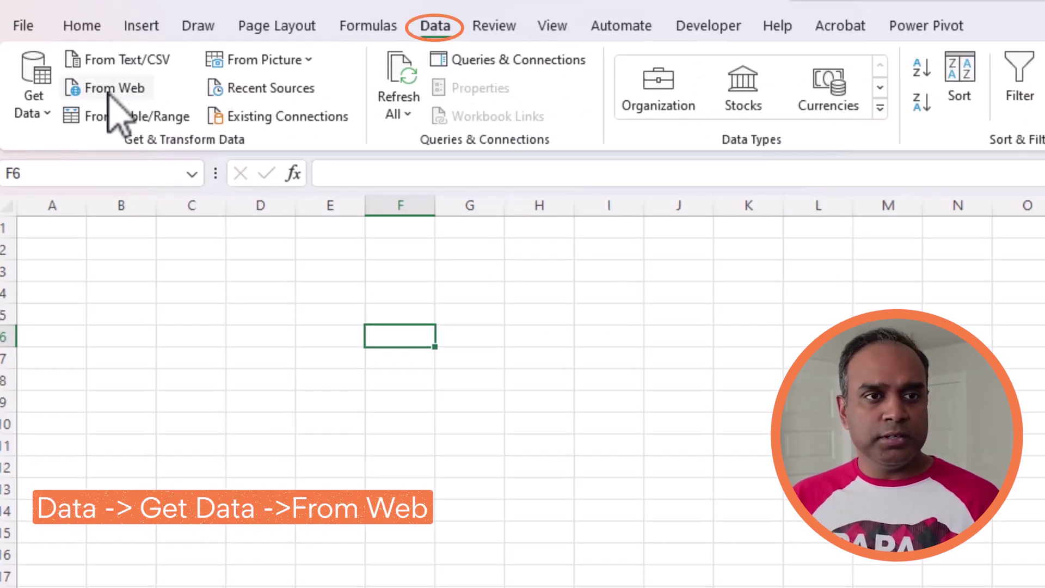
pyautogui.click(105, 89)
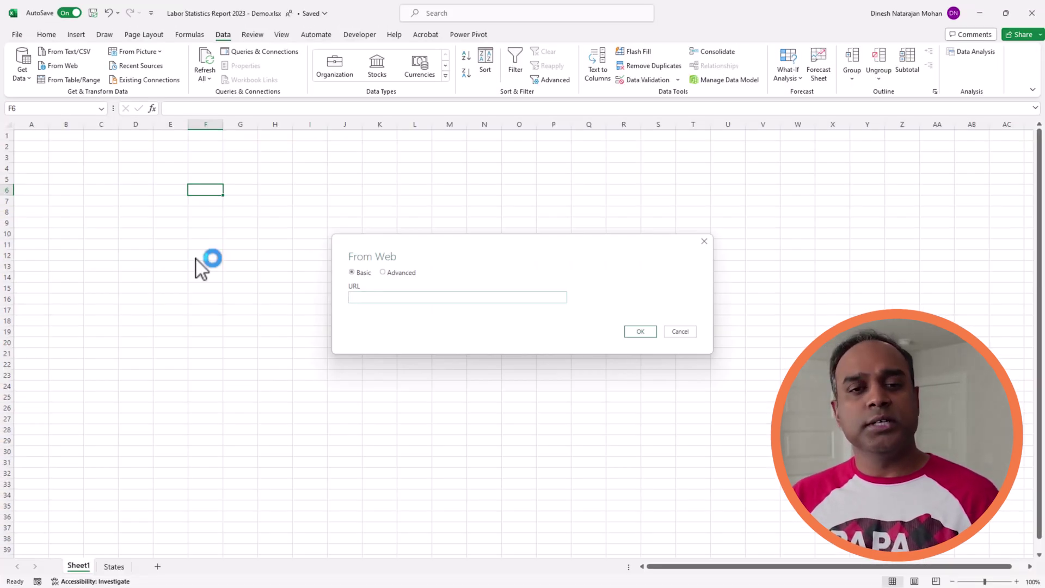
pyautogui.write('https://www.bls.gov/news.release/laus.t01.htm')
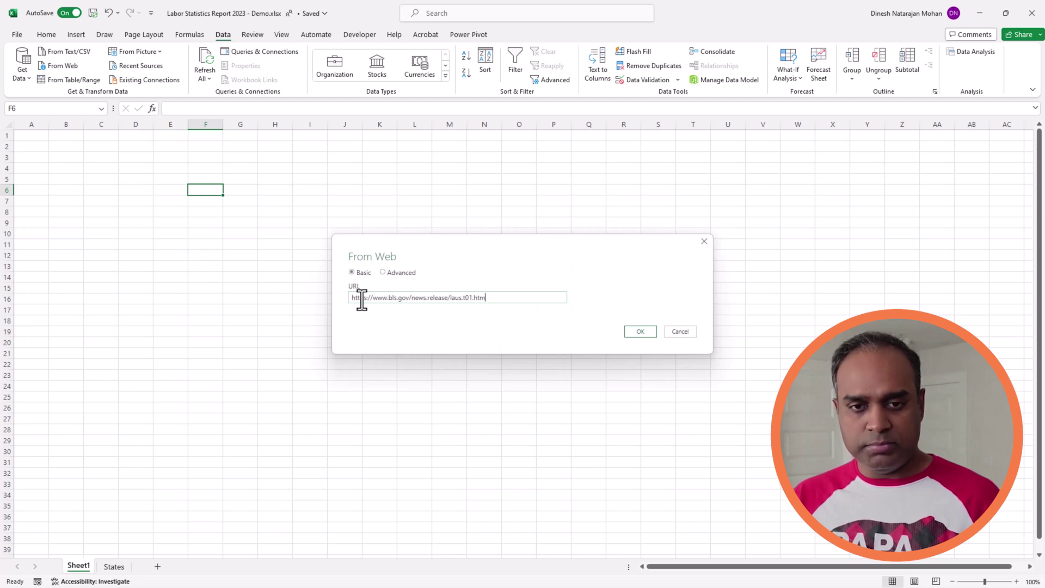
pyautogui.click(639, 331)
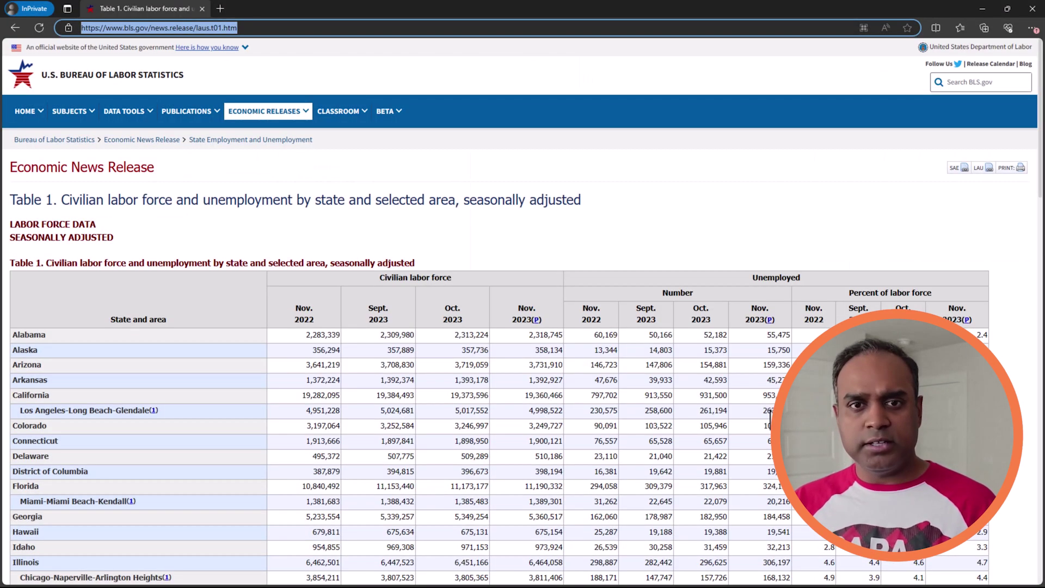
# - Examine Table 1, civilian labor force and unemployment by state, on the source BLS web page in the browser
pyautogui.scroll(-3, 369, 313)
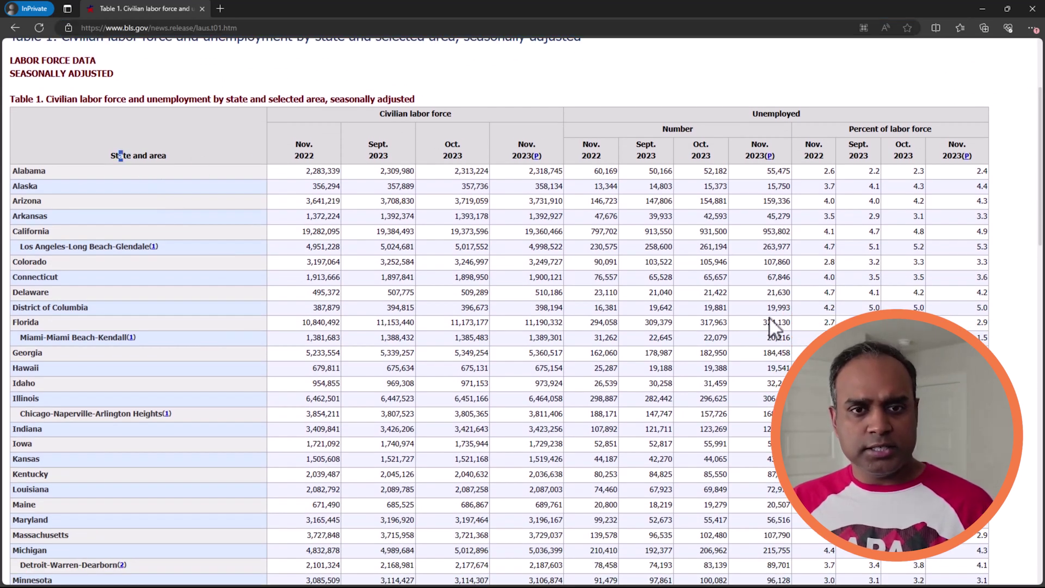
pyautogui.moveTo(120, 156); pyautogui.dragTo(871, 459)
pyautogui.scroll(3, 523, 313)
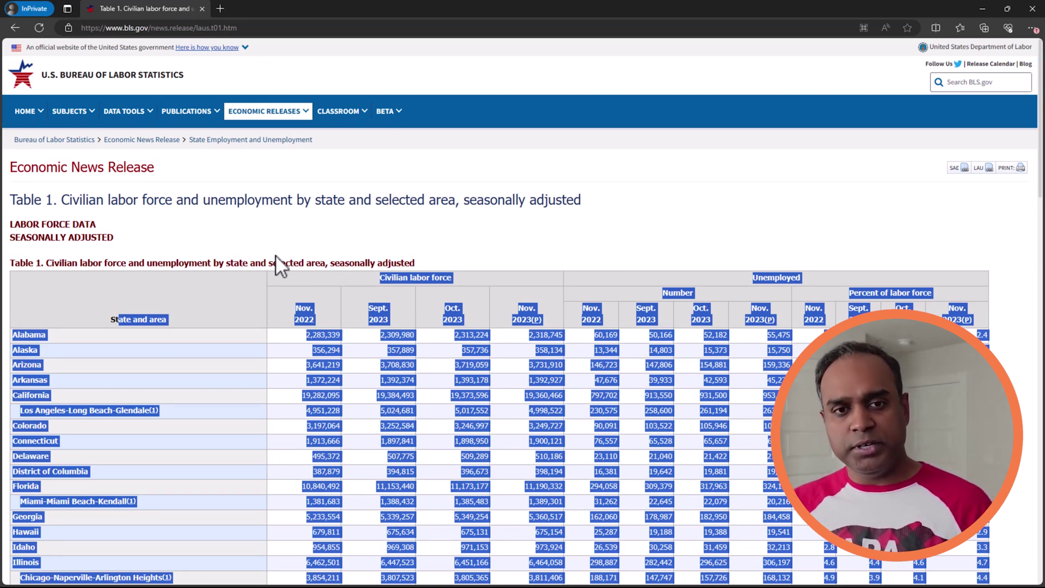
pyautogui.click(983, 9)
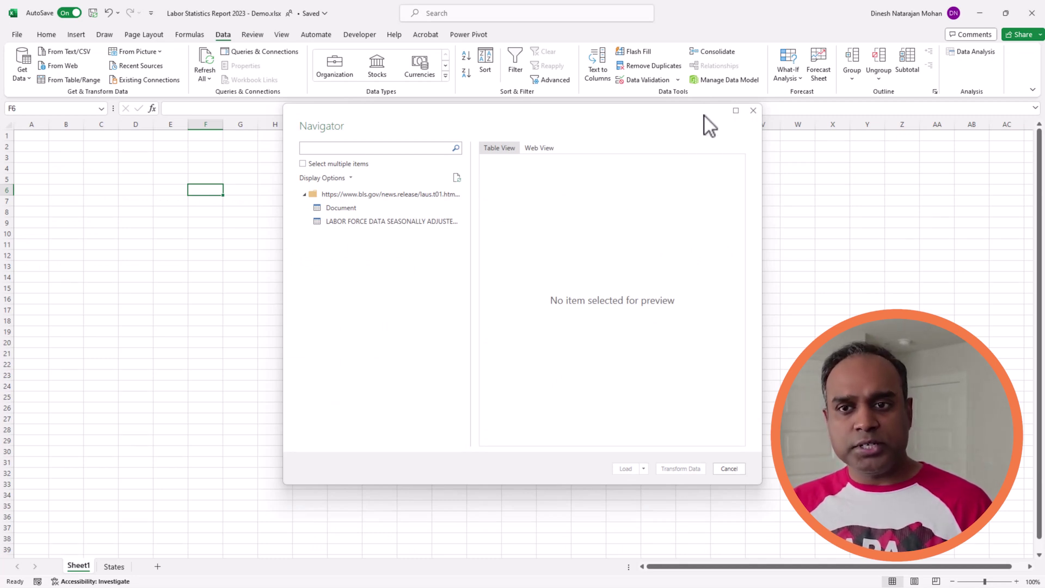
# - Choose the LABOR FORCE DATA SEASONALLY ADJUSTED table from the web page and open it for transformation in Power Query Editor
pyautogui.moveTo(704, 116); pyautogui.dragTo(662, 166)
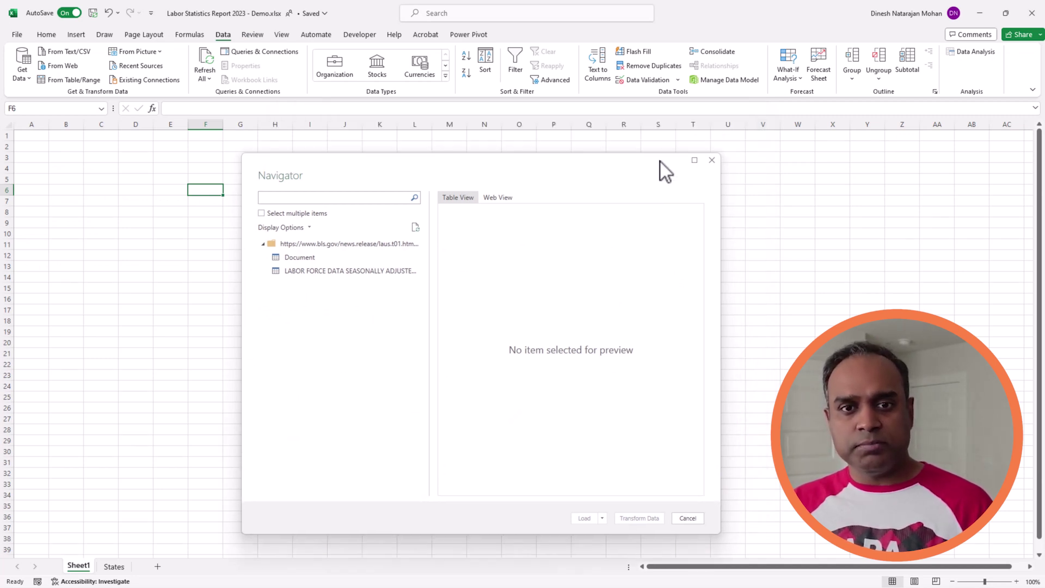
pyautogui.click(312, 273)
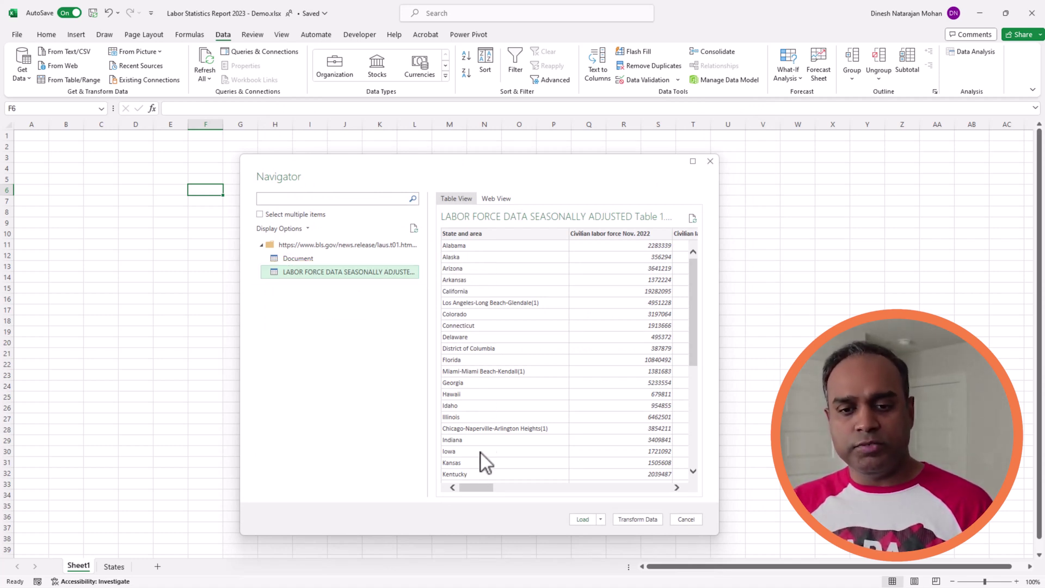
pyautogui.moveTo(482, 488); pyautogui.dragTo(459, 485)
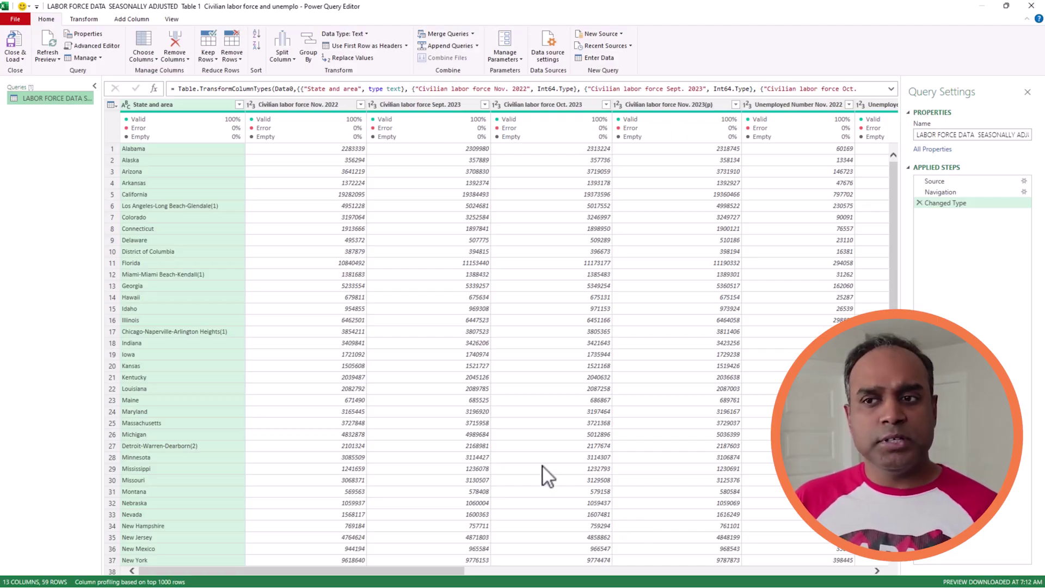
# - Examine the column quality and statistics of the State and area column
pyautogui.click(205, 107)
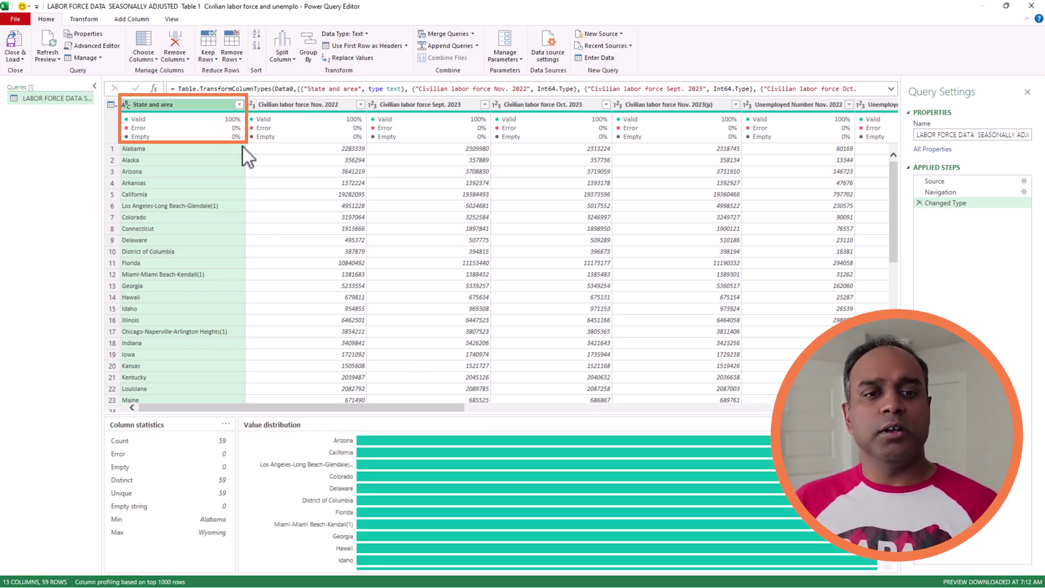
pyautogui.moveTo(237, 143)
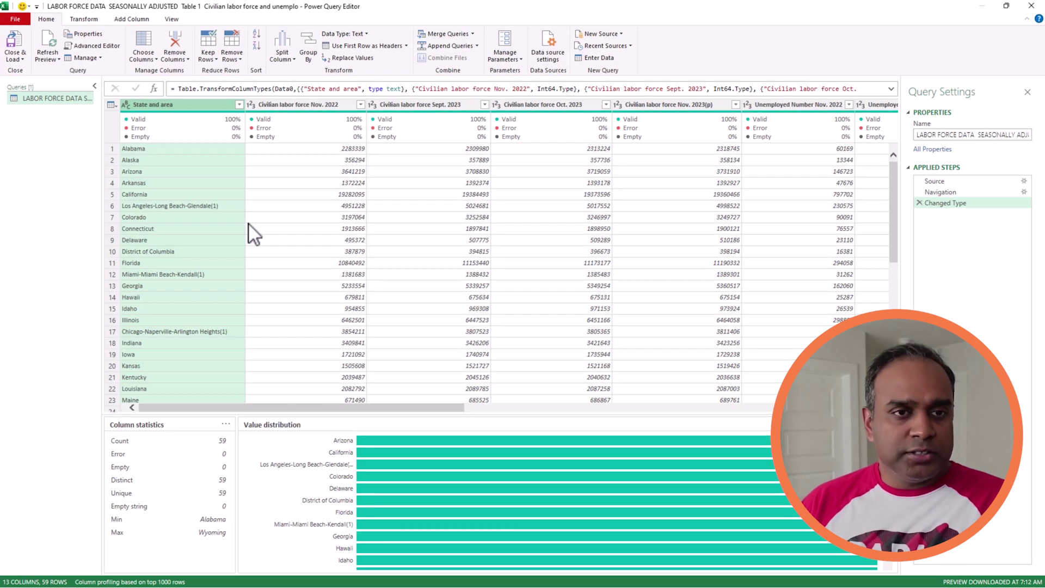
# - Try to exclude Chicago-Naperville-Arlington Heights(1) with the State and area column filter
pyautogui.click(239, 105)
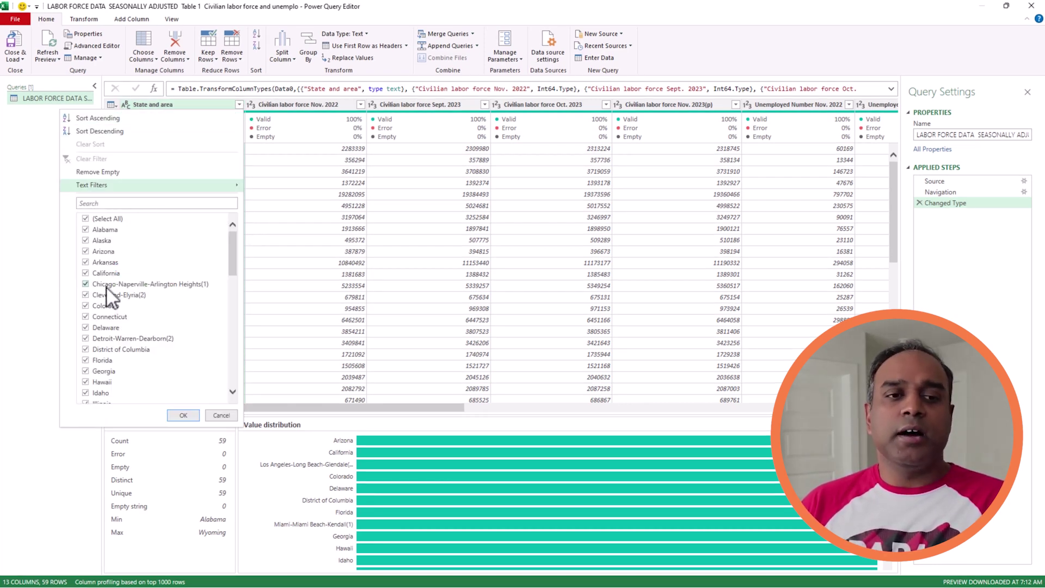
pyautogui.click(86, 284)
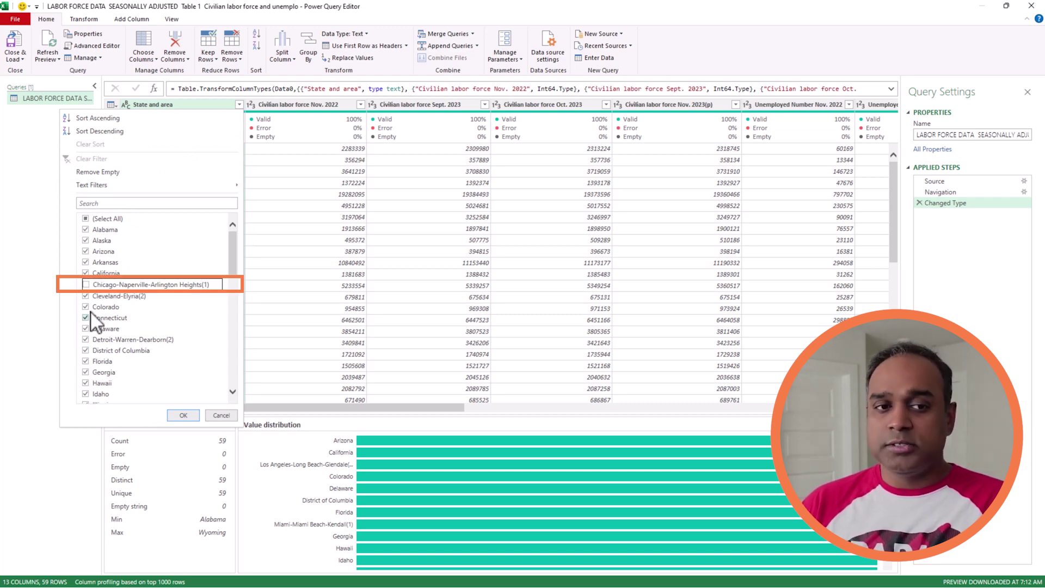
pyautogui.click(86, 285)
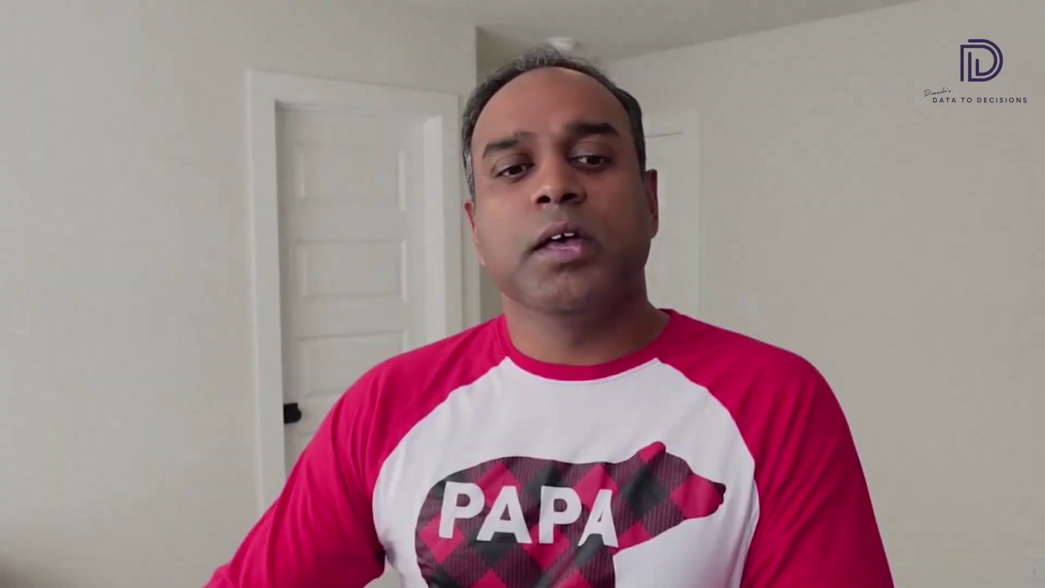
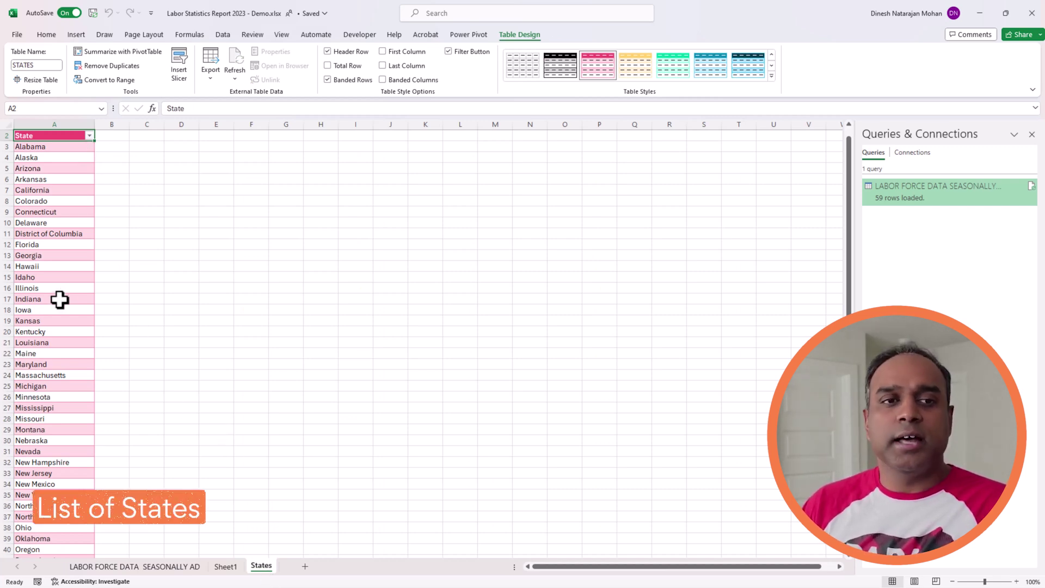
# - Review the list of states in the States sheet's table, including District of Columbia and Puerto Rico
pyautogui.click(55, 148)
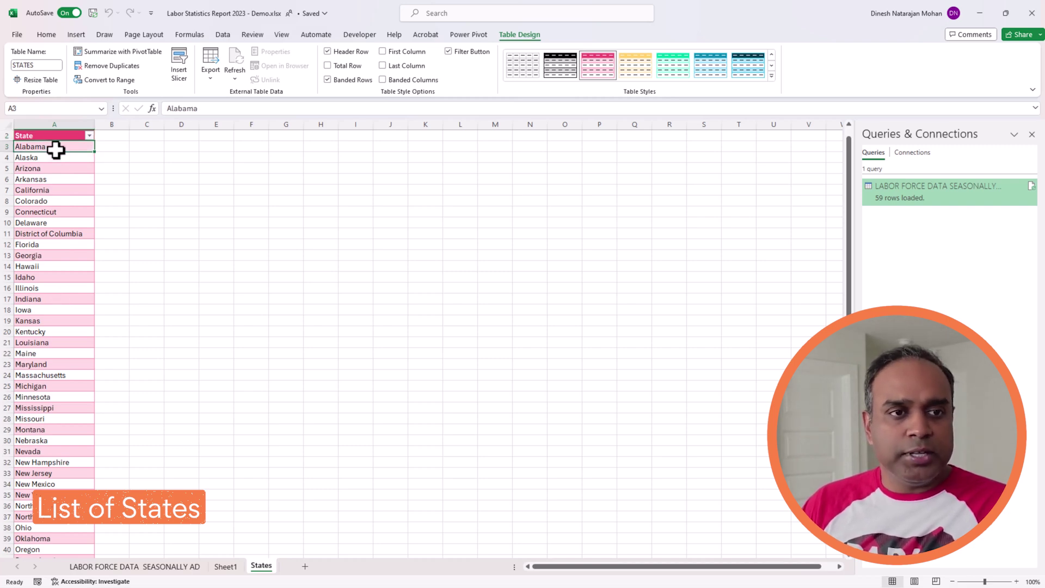
pyautogui.hotkey('ctrl', 'shift', 'Down')
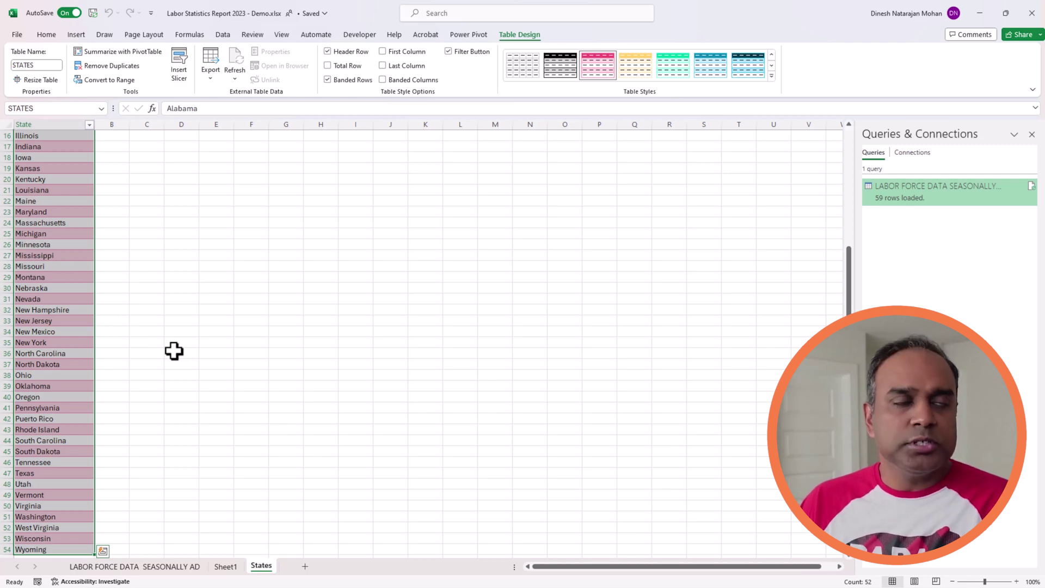
pyautogui.scroll(5, 171, 350)
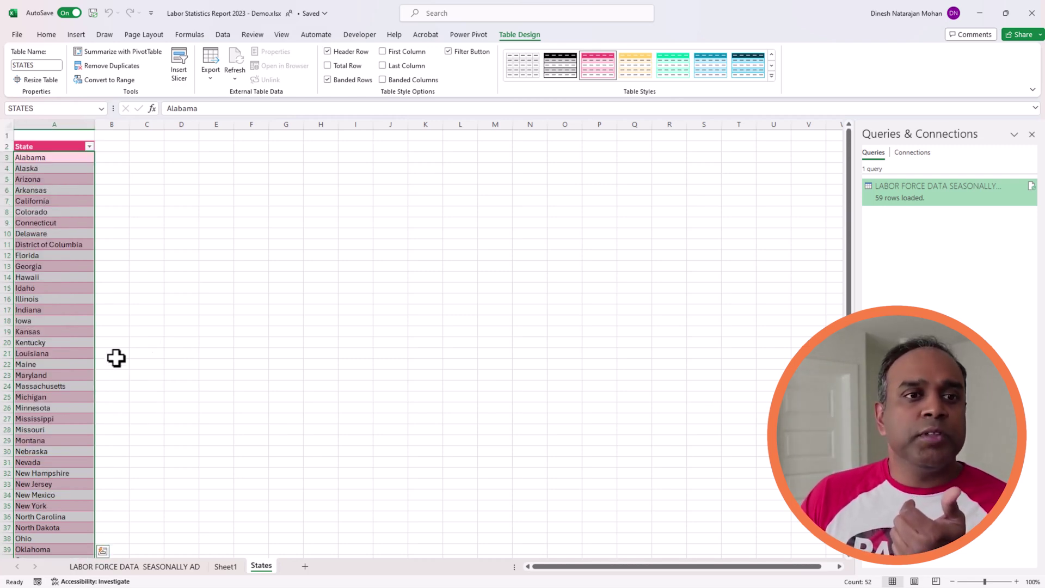
pyautogui.click(63, 253)
pyautogui.click(64, 241)
pyautogui.scroll(-10, 163, 325)
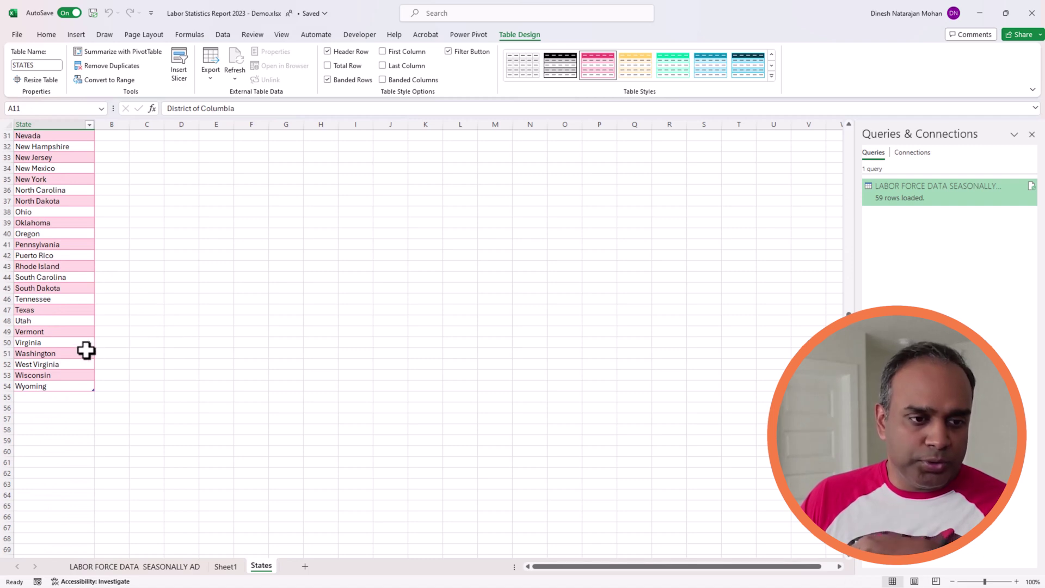
pyautogui.click(76, 257)
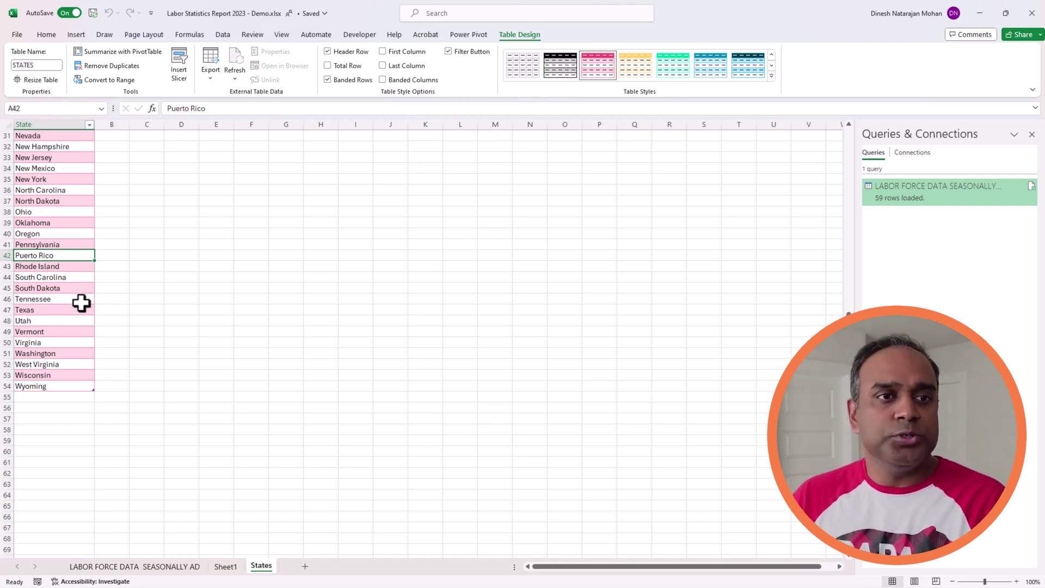
pyautogui.click(42, 175)
pyautogui.scroll(10, 82, 250)
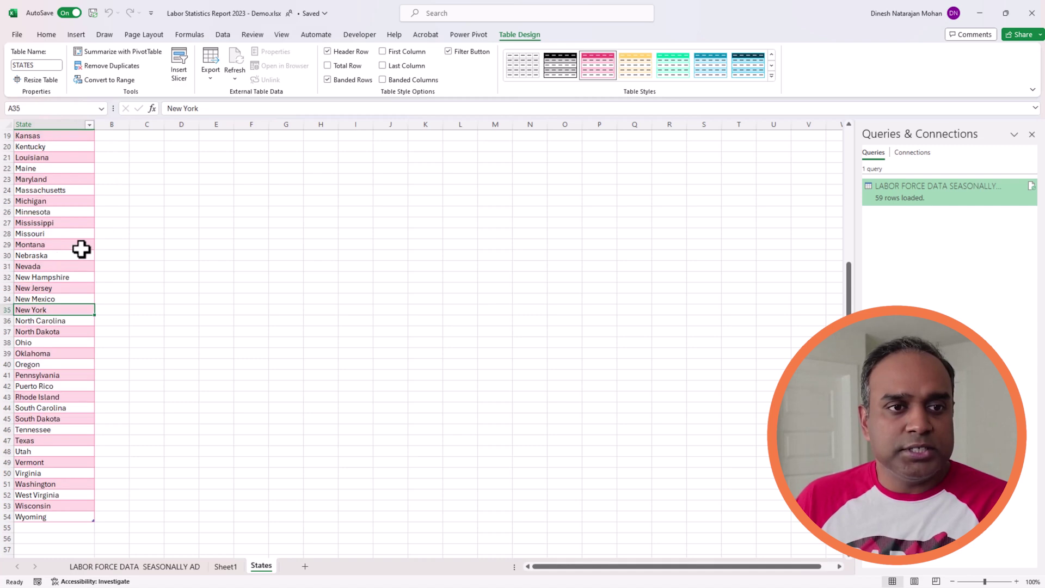
# - Load the STATES table from the worksheet into Power Query as its own query
pyautogui.moveTo(60, 148); pyautogui.dragTo(54, 309)
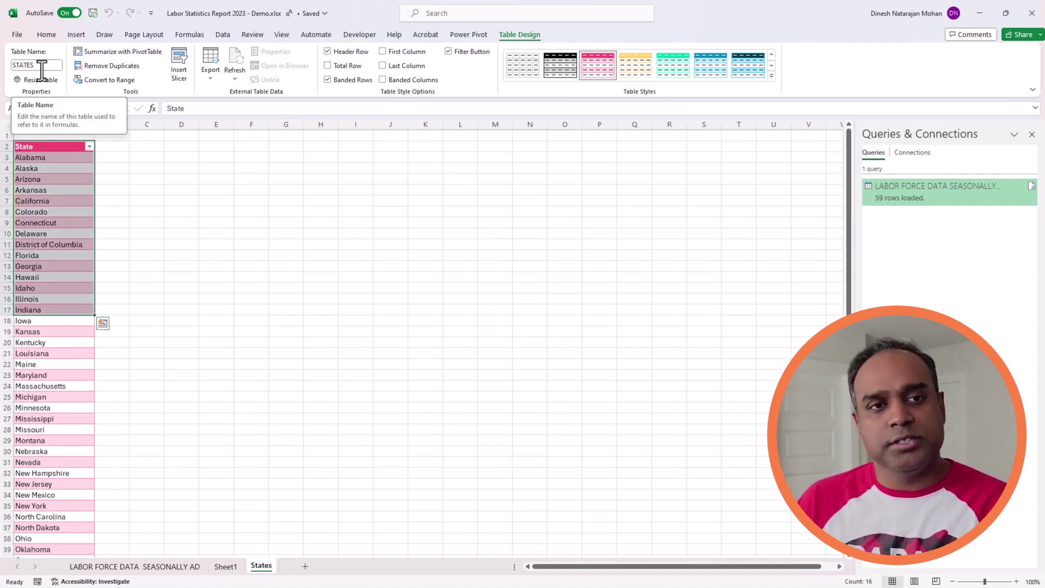
pyautogui.click(223, 35)
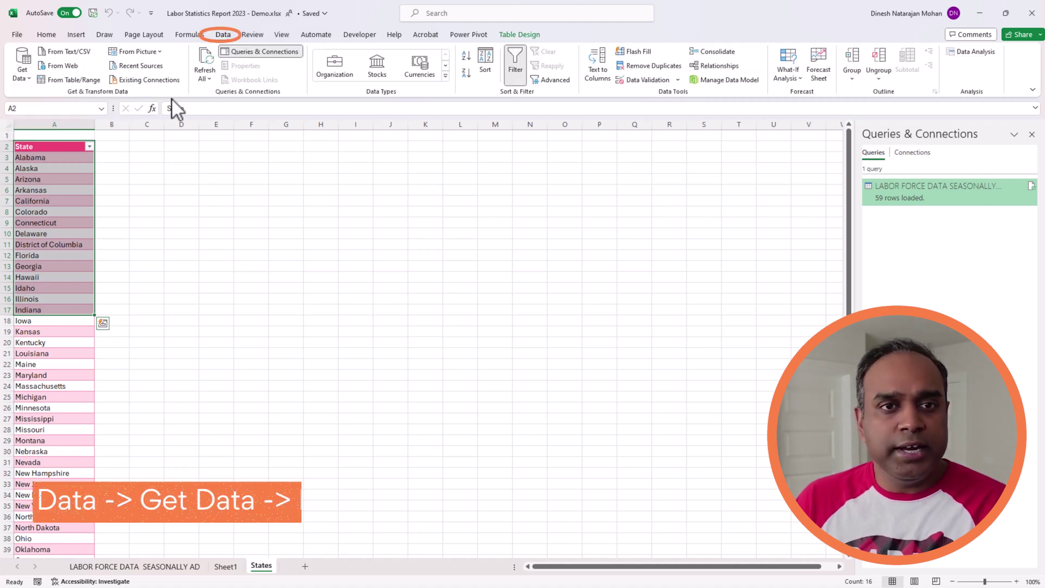
pyautogui.click(59, 80)
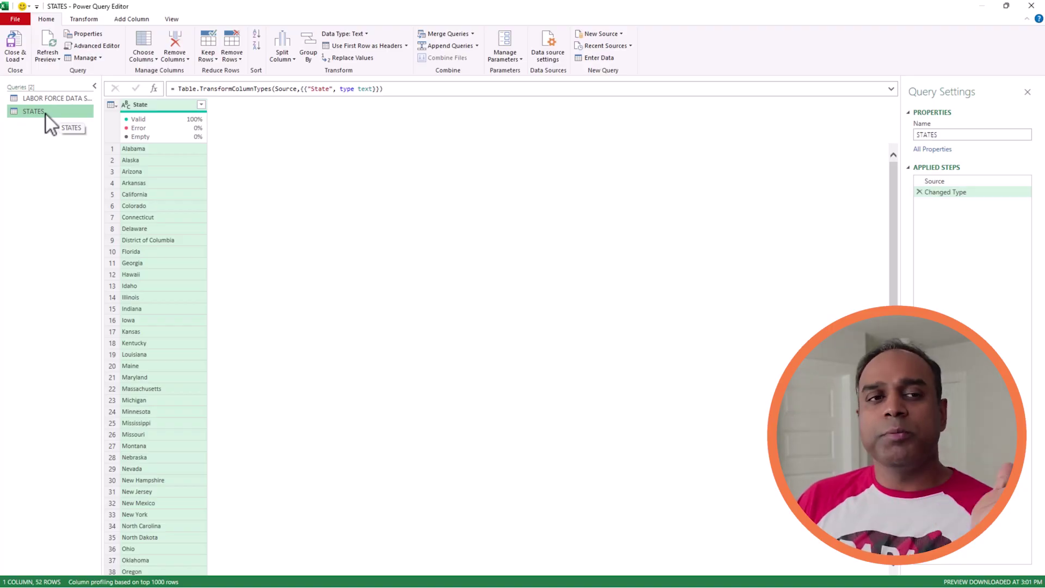
# - Set up a merge of the labor force query with STATES, matching the State and area column to the State column
pyautogui.click(43, 97)
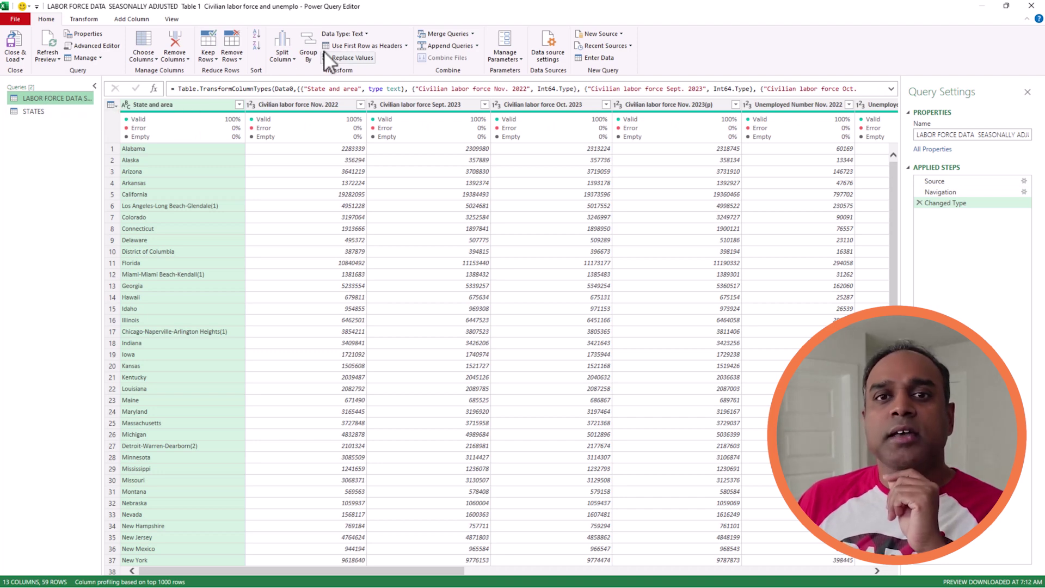
pyautogui.click(437, 34)
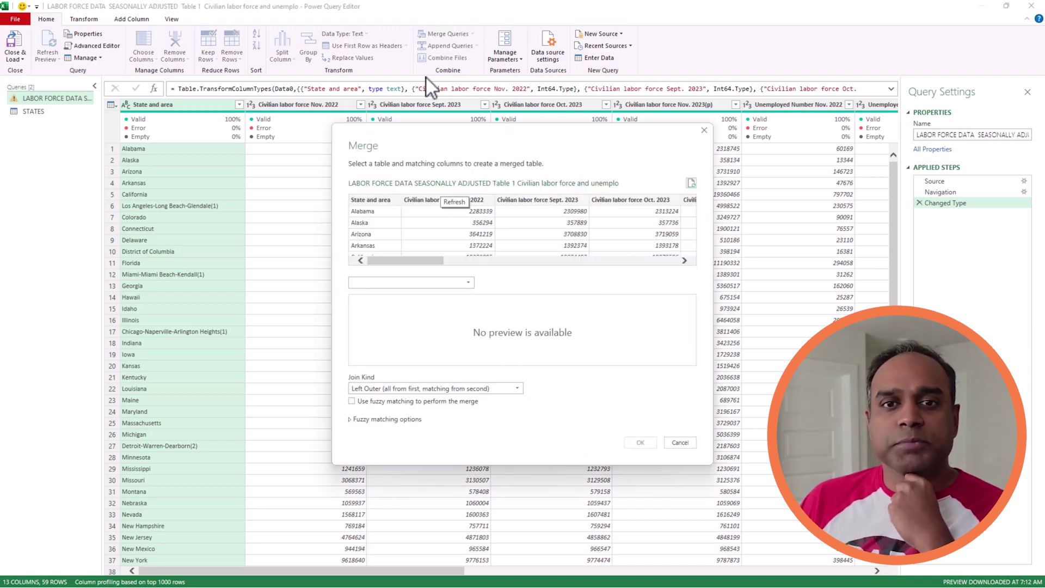
pyautogui.moveTo(668, 132); pyautogui.dragTo(586, 178)
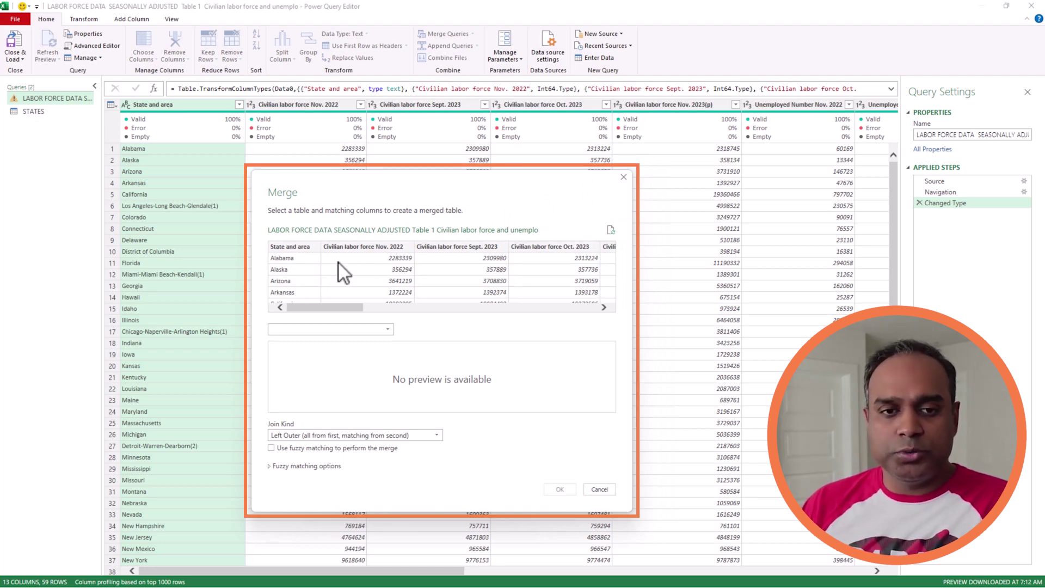
pyautogui.click(296, 247)
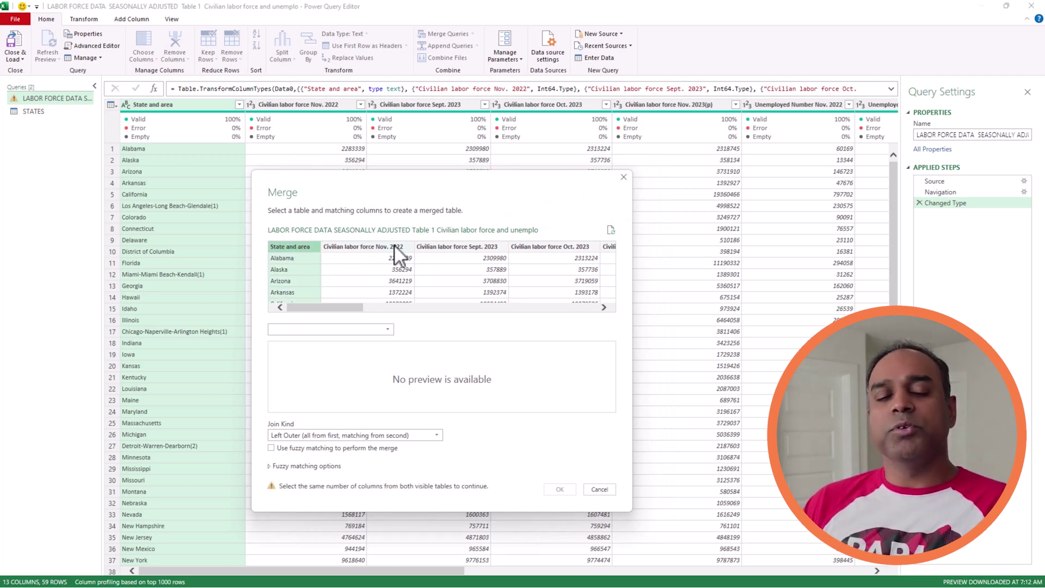
pyautogui.click(386, 329)
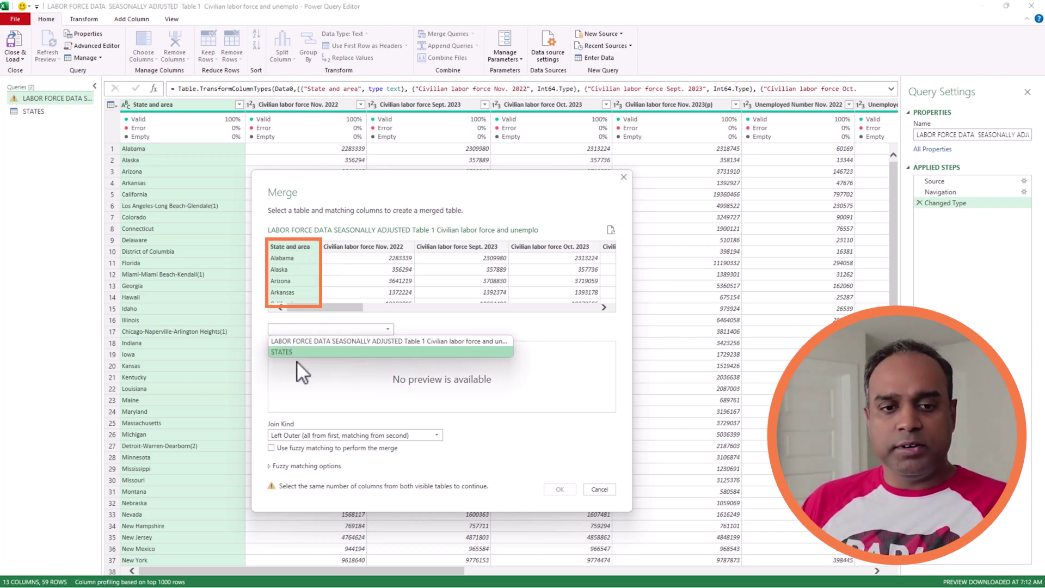
pyautogui.click(295, 352)
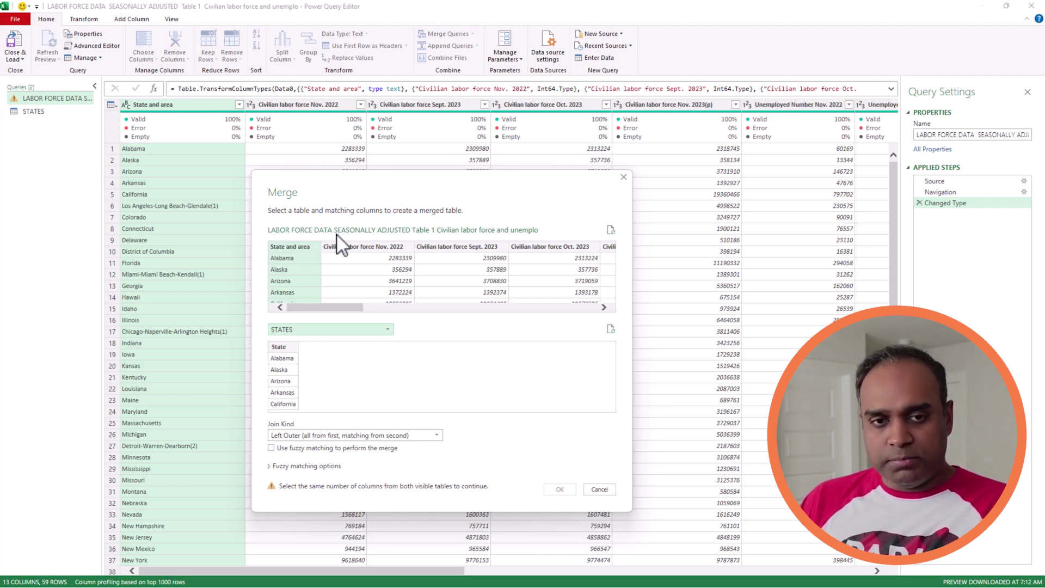
pyautogui.click(289, 345)
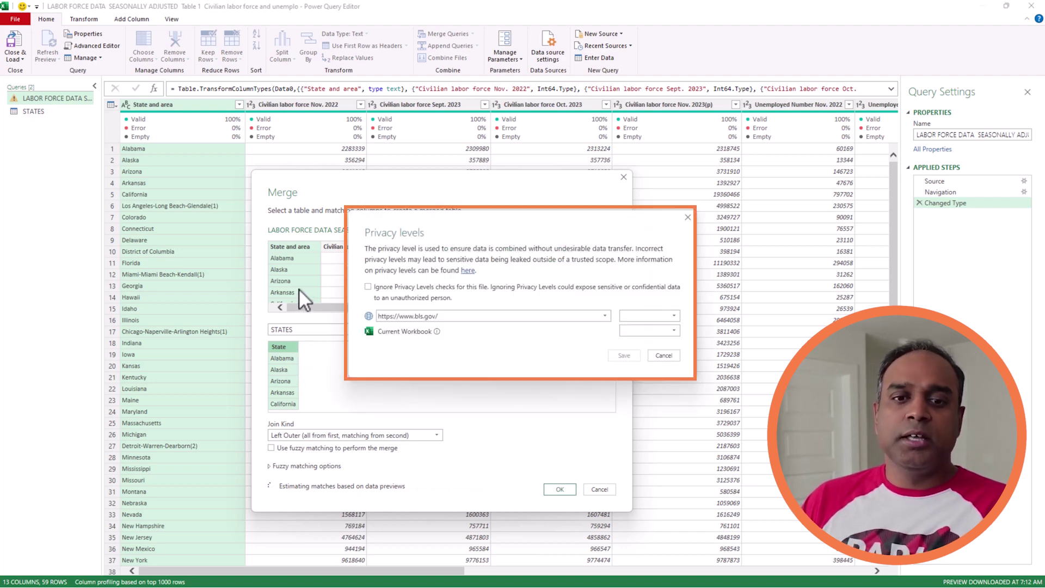
# - Ignore the privacy level checks for this file and save that setting
pyautogui.click(435, 289)
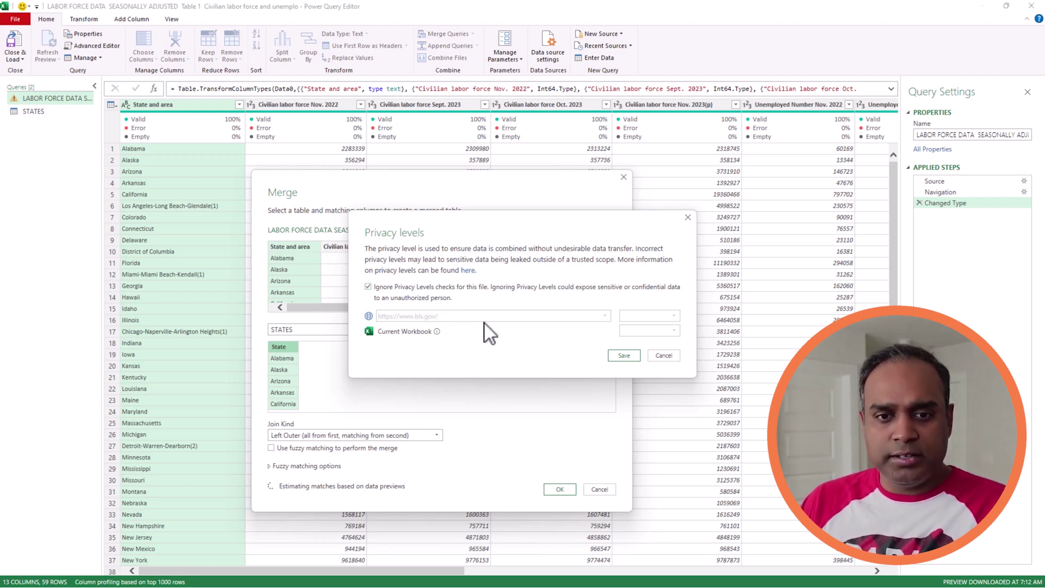
pyautogui.click(623, 355)
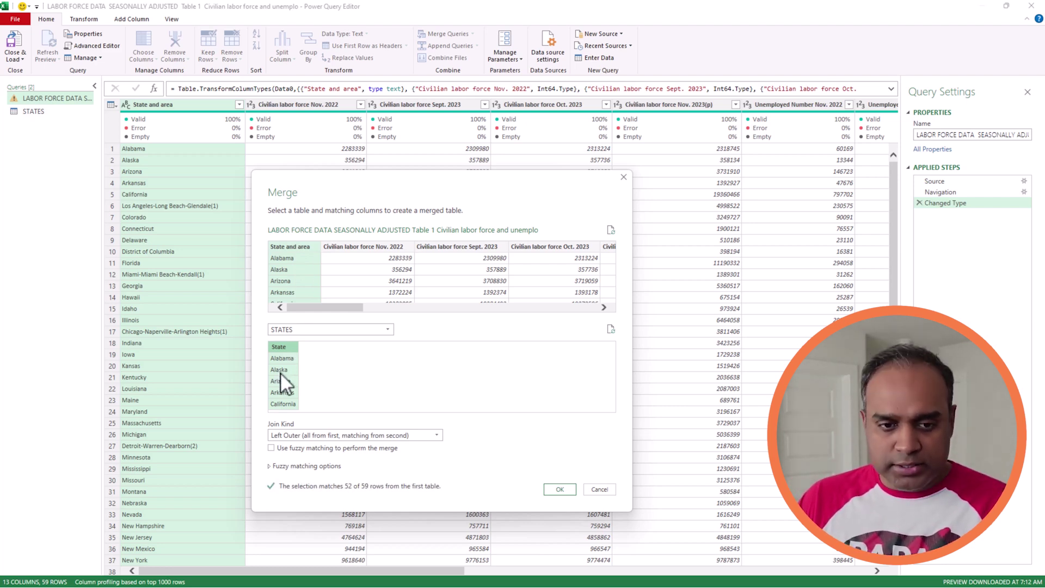
# - Set the merge's join kind to Inner (only matching rows) and complete the merge with STATES
pyautogui.click(353, 436)
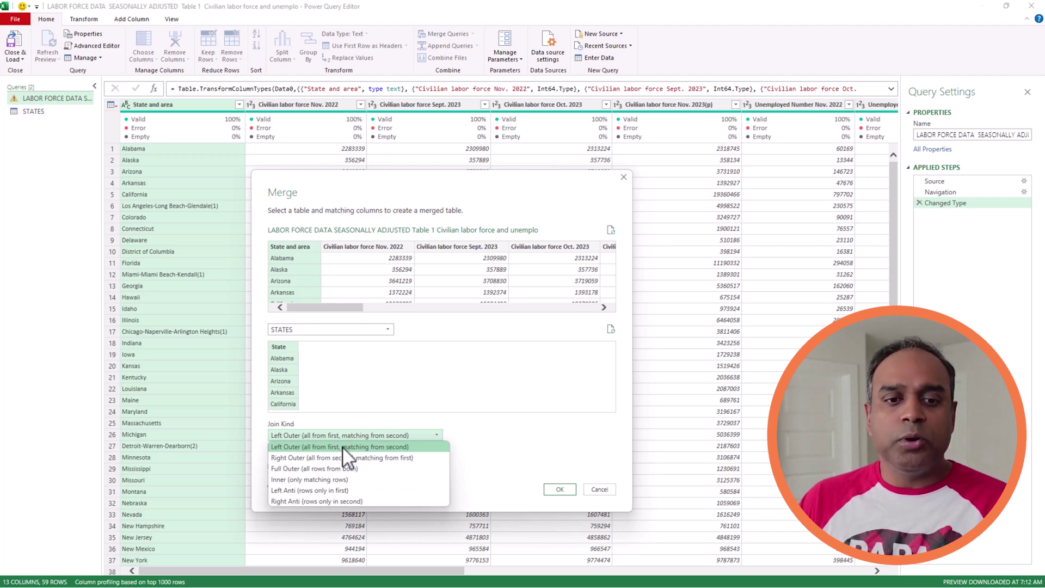
pyautogui.click(311, 479)
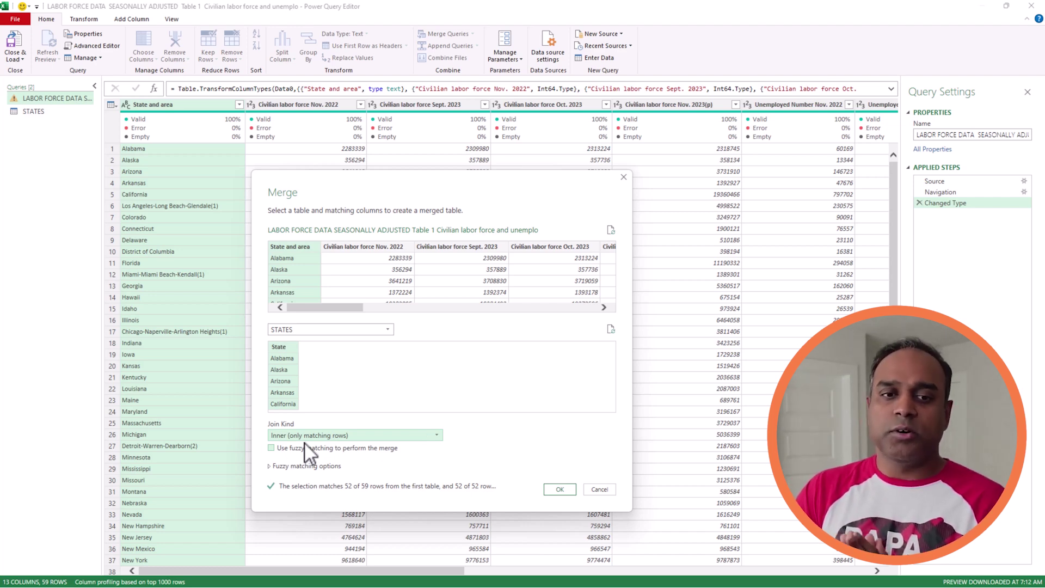
pyautogui.click(546, 491)
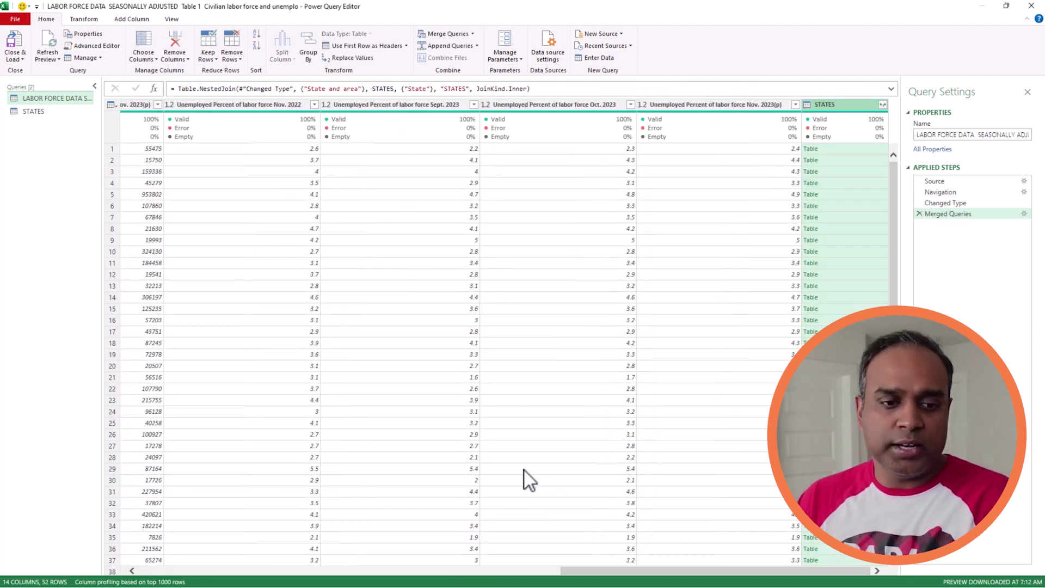
# - Compare the row counts at the Changed Type and Merged Queries steps and look at the added STATES column
pyautogui.click(961, 204)
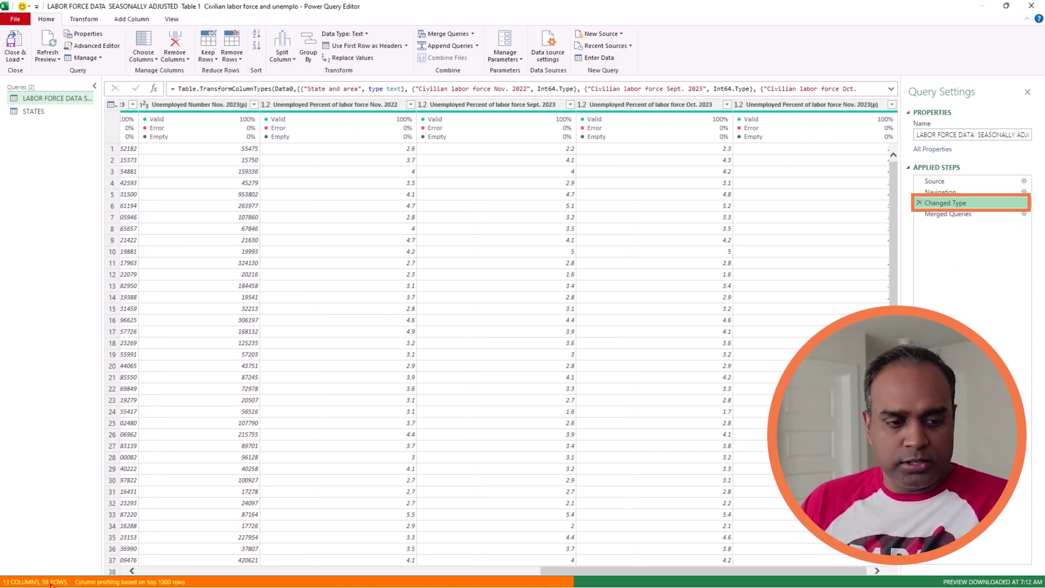
pyautogui.click(959, 214)
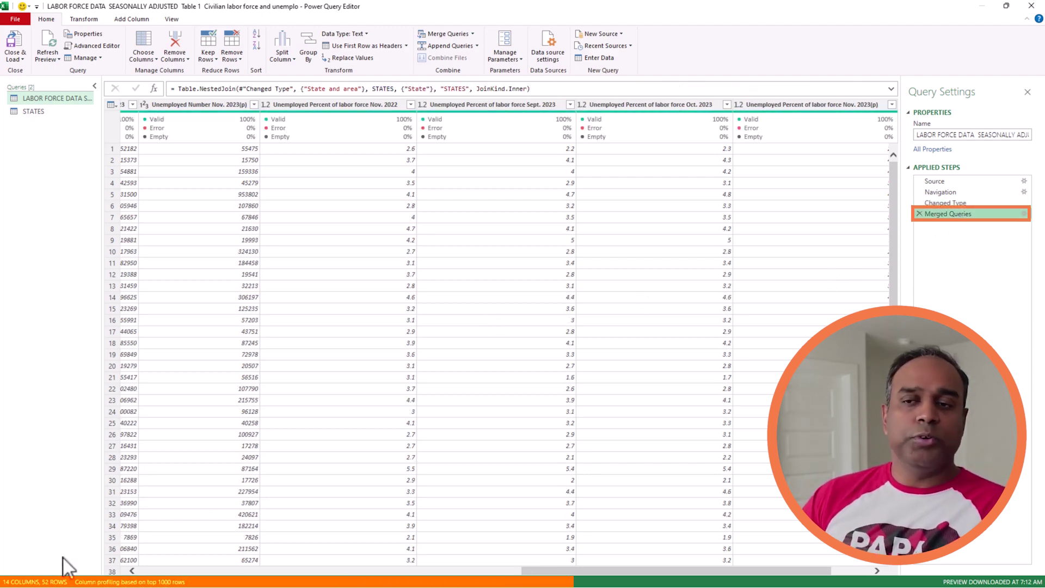
pyautogui.click(877, 571)
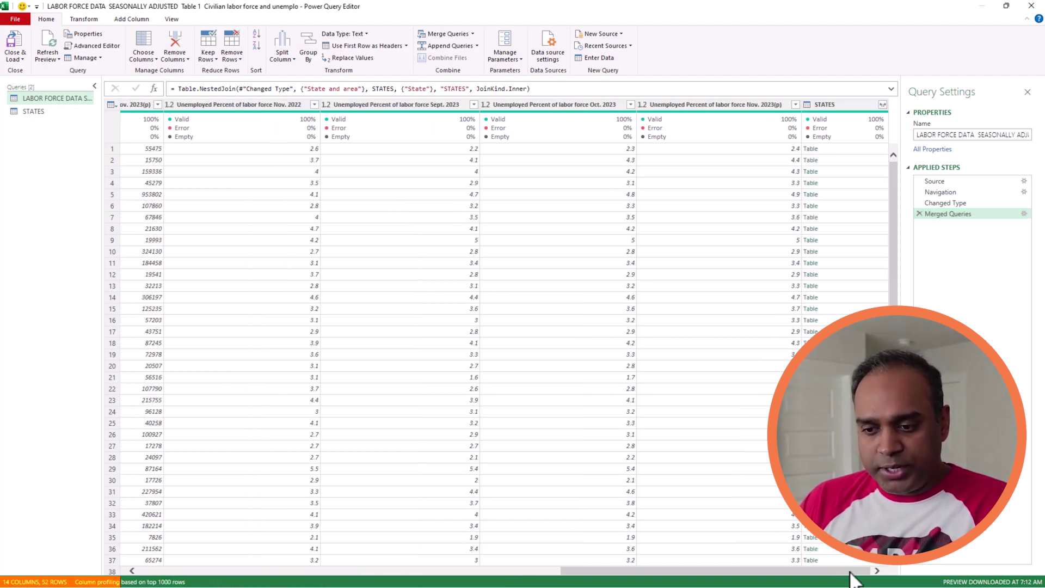
pyautogui.rightClick(851, 102)
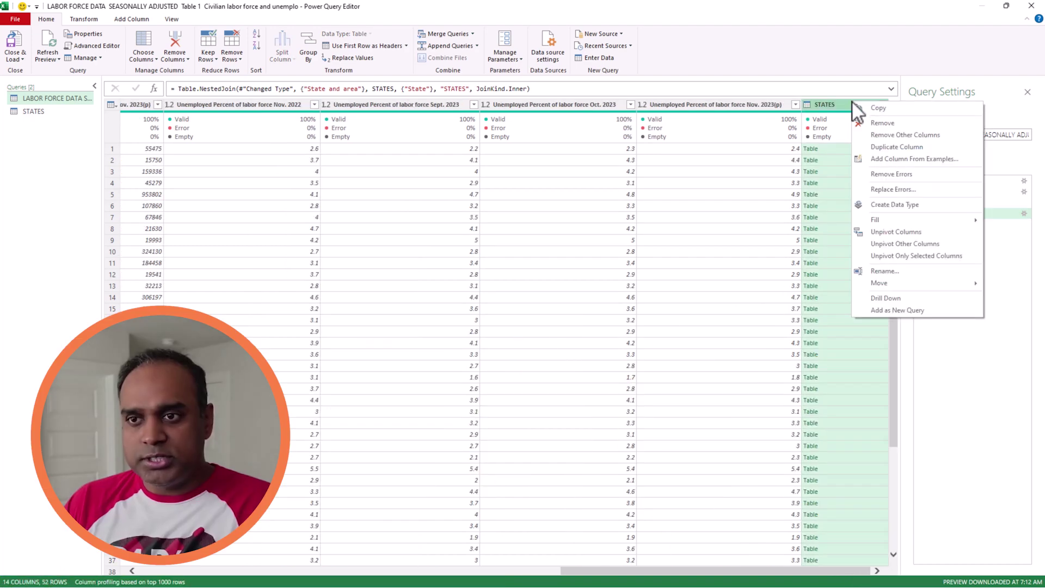
pyautogui.click(906, 48)
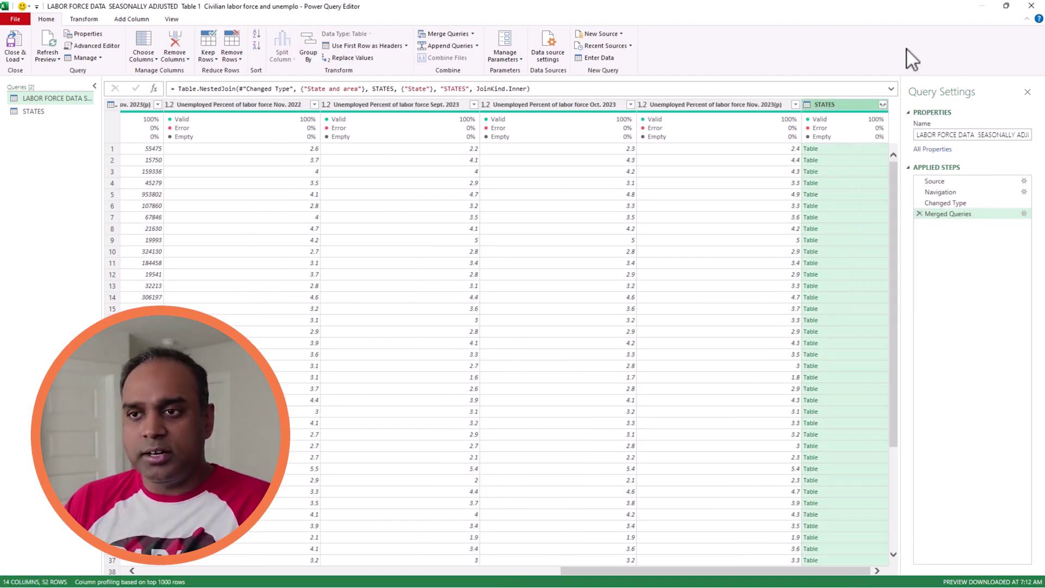
pyautogui.click(883, 104)
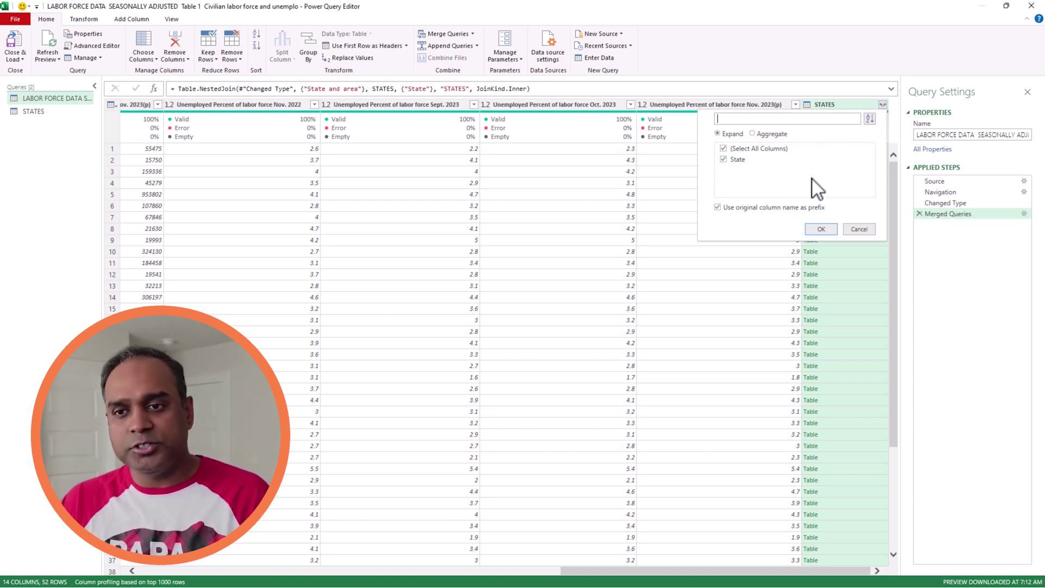
pyautogui.click(860, 229)
# - Remove the STATES column from the merged labor force query and rename the query as Data
pyautogui.rightClick(856, 103)
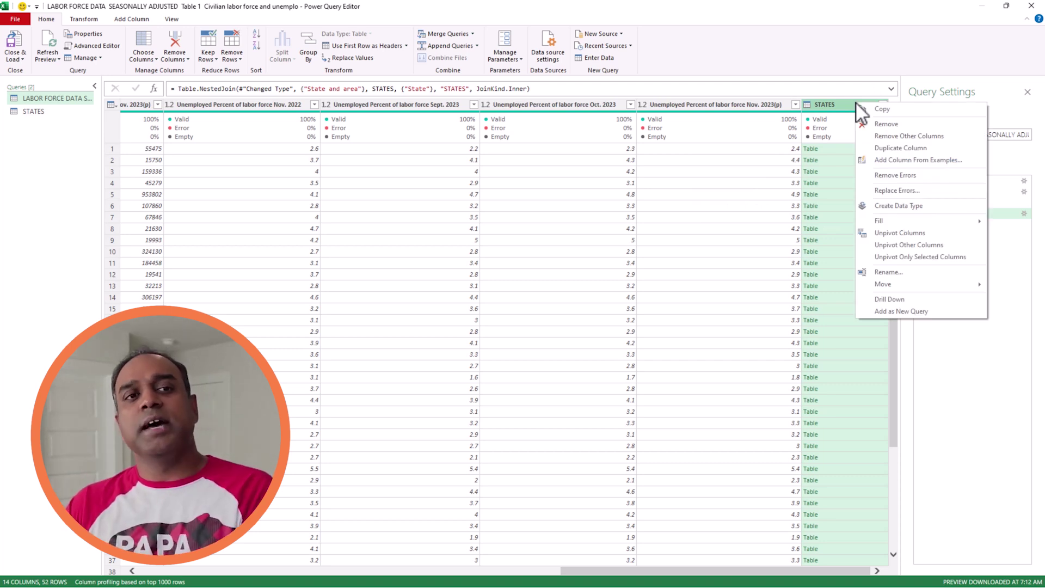
pyautogui.click(879, 124)
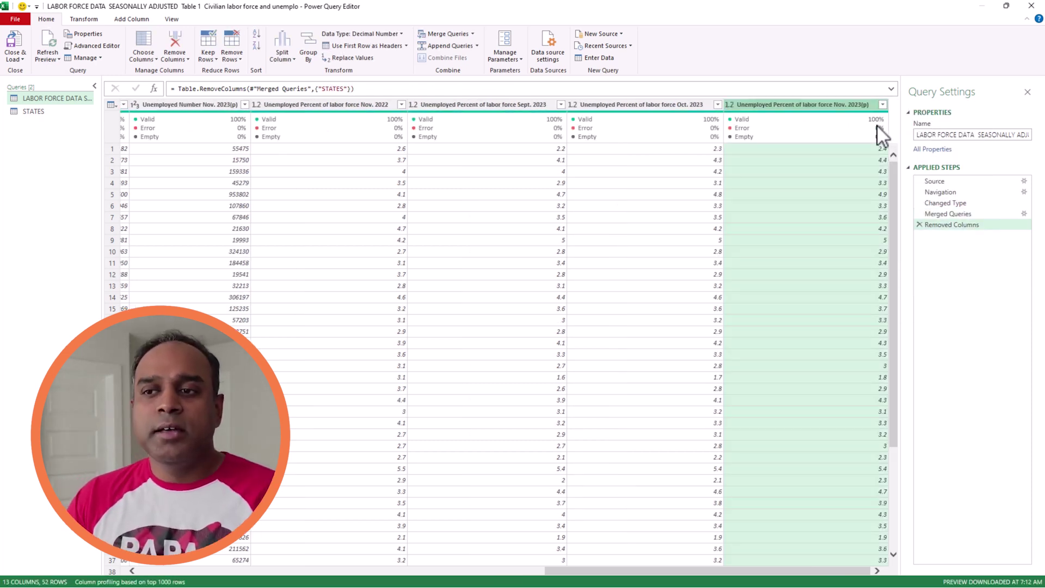
pyautogui.click(935, 137)
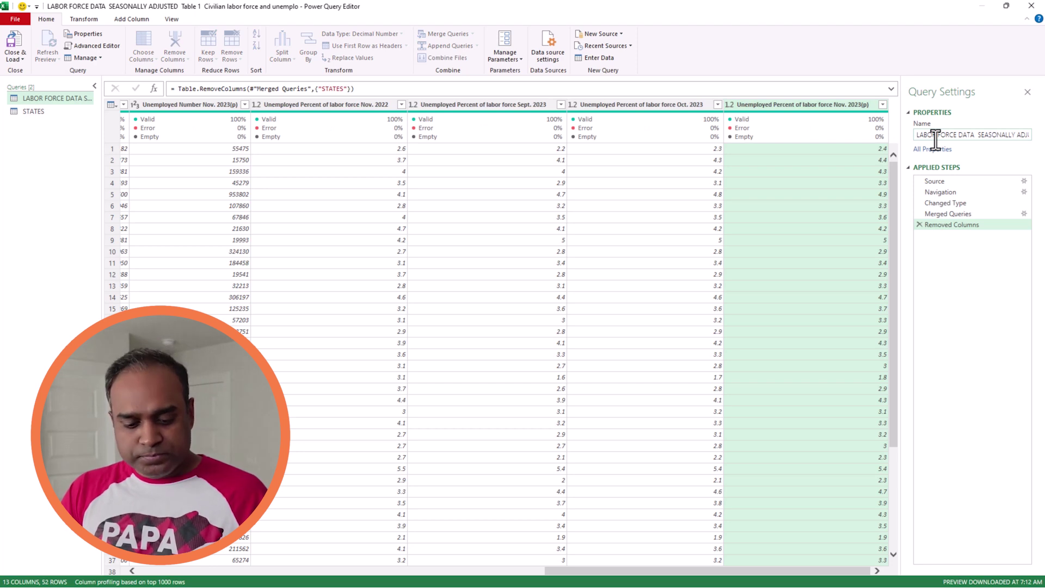
pyautogui.tripleClick(935, 140)
pyautogui.write('Dat')
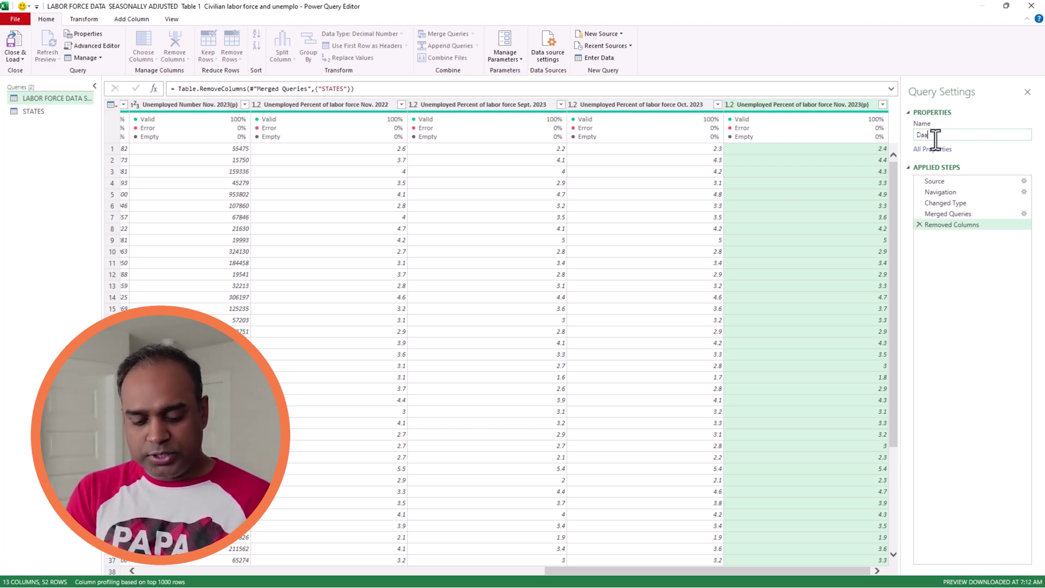
pyautogui.write('a')
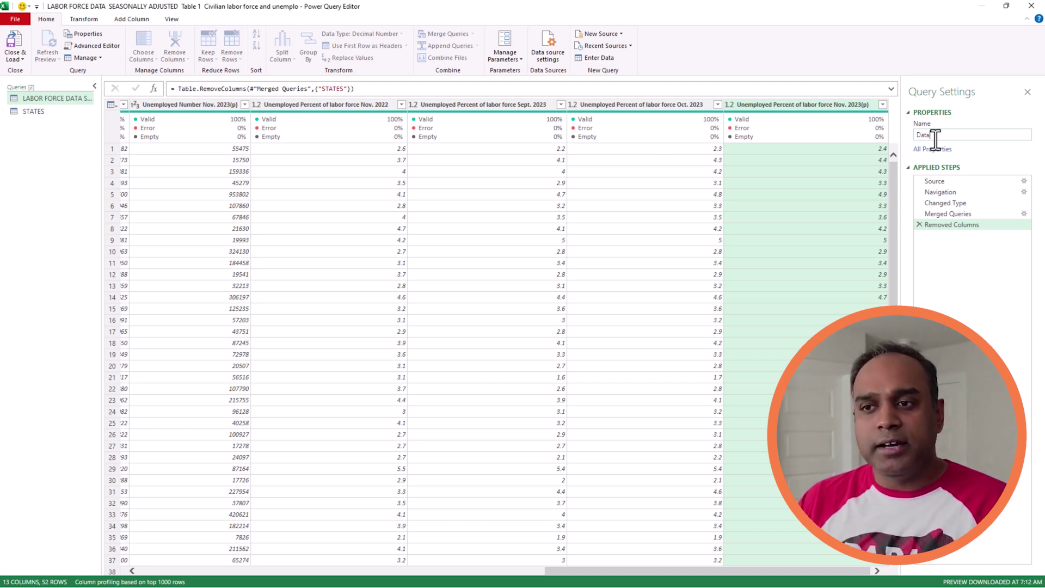
# - Close the query editor and load both queries into the workbook
pyautogui.click(15, 58)
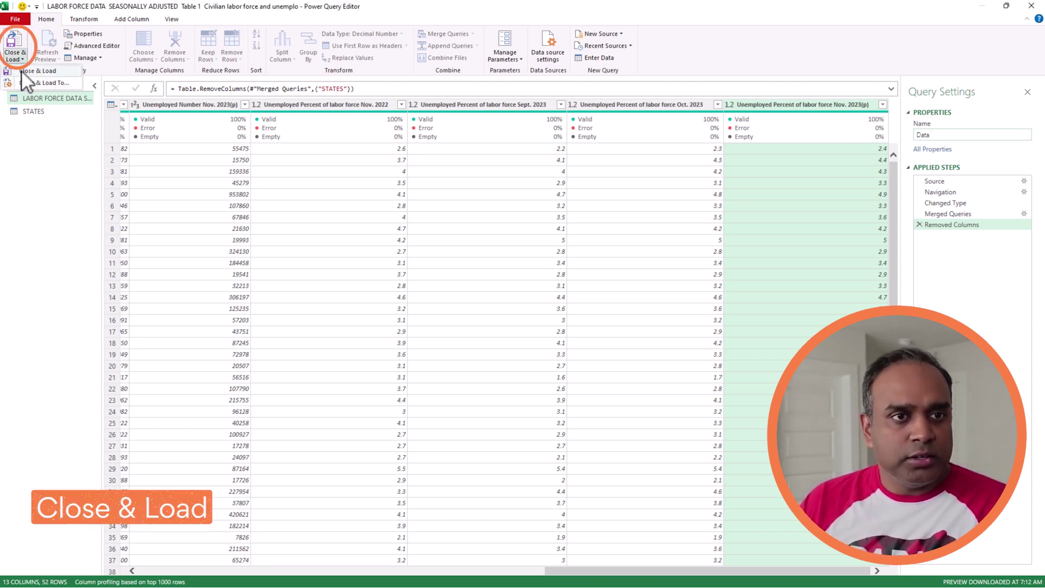
pyautogui.click(22, 71)
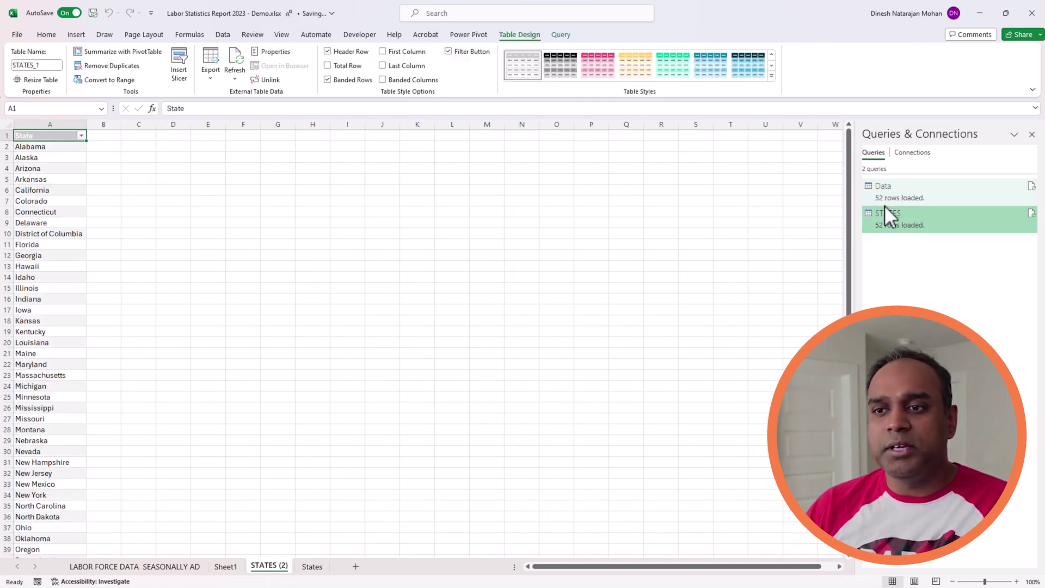
pyautogui.moveTo(902, 199)
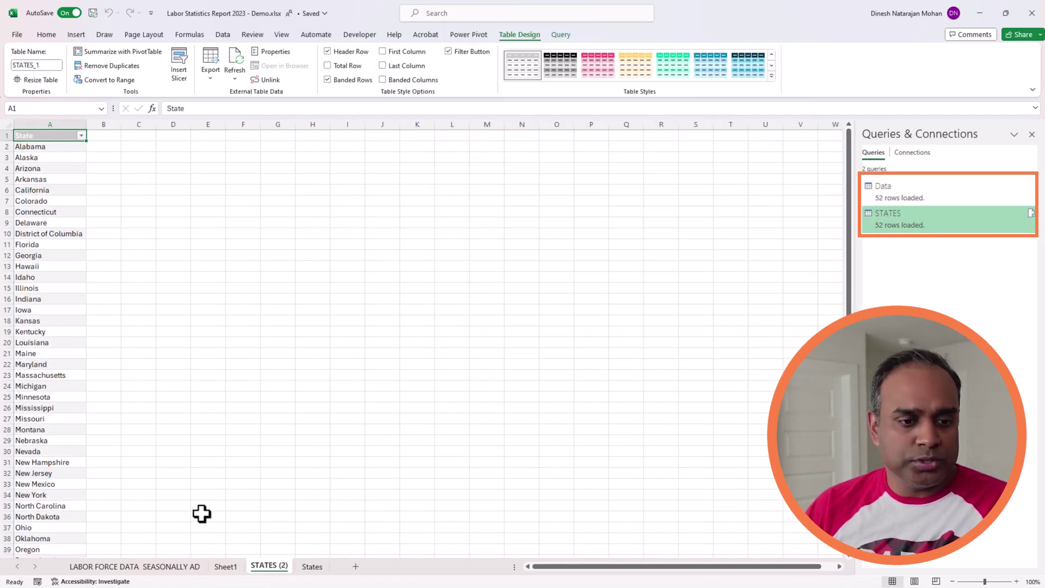
# - Rename the worksheet holding the loaded labor force table as Data
pyautogui.click(180, 566)
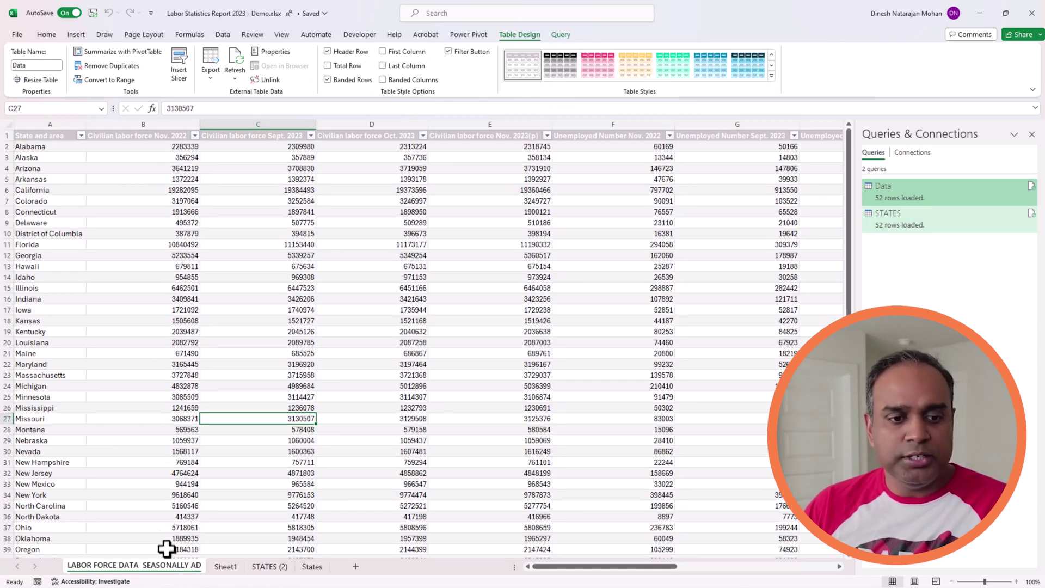
pyautogui.doubleClick(181, 565)
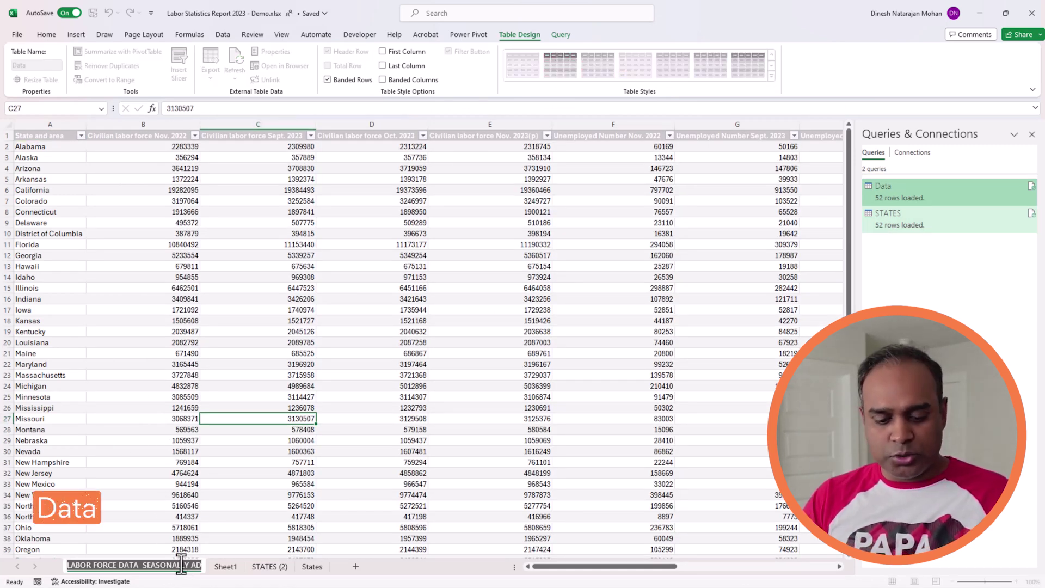
pyautogui.write('Data')
pyautogui.press('Return')
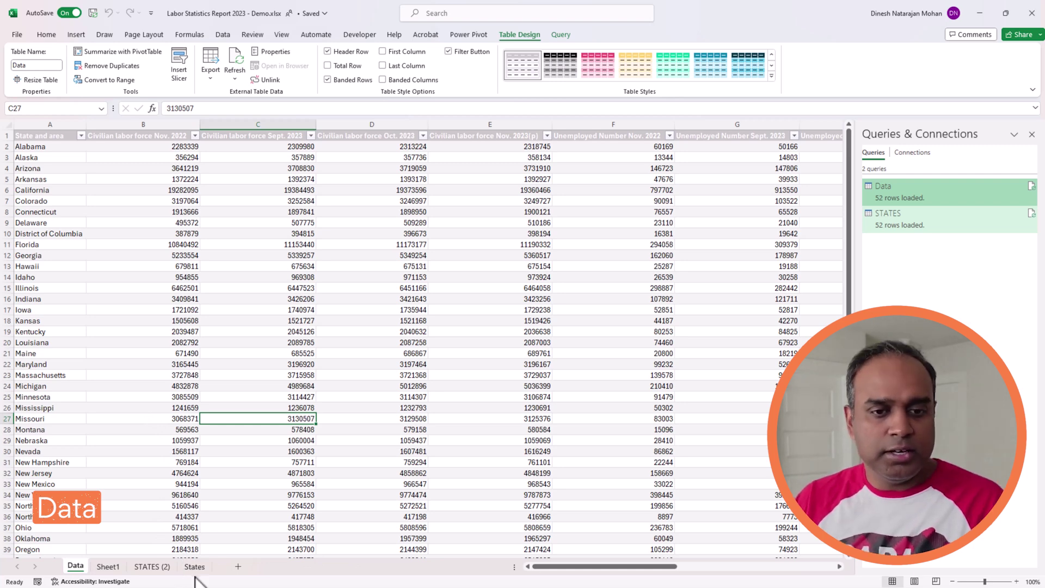
# - Examine the Data table's State and area column and its labor force and unemployment column headers
pyautogui.click(196, 212)
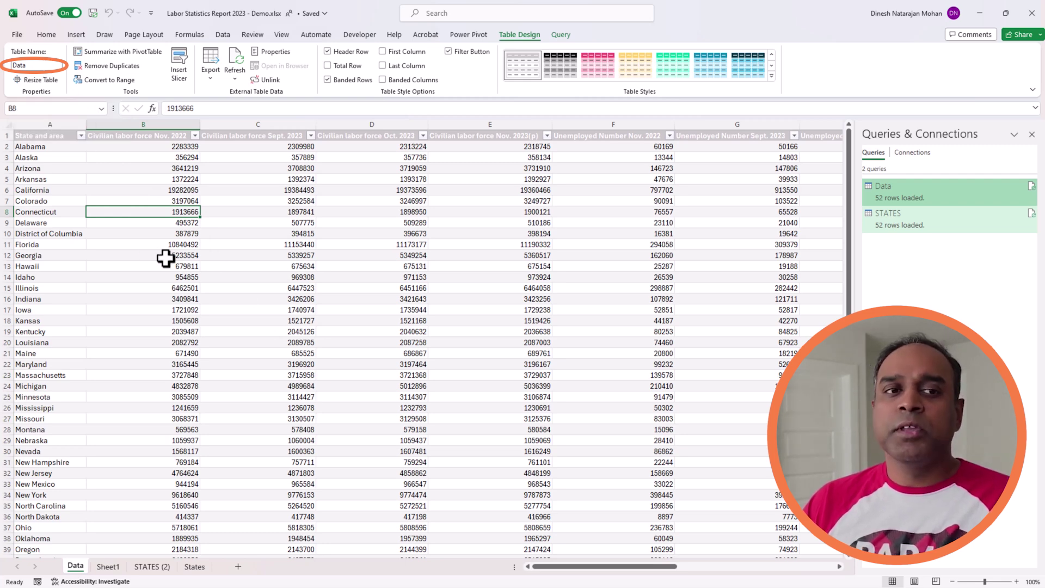
pyautogui.click(37, 179)
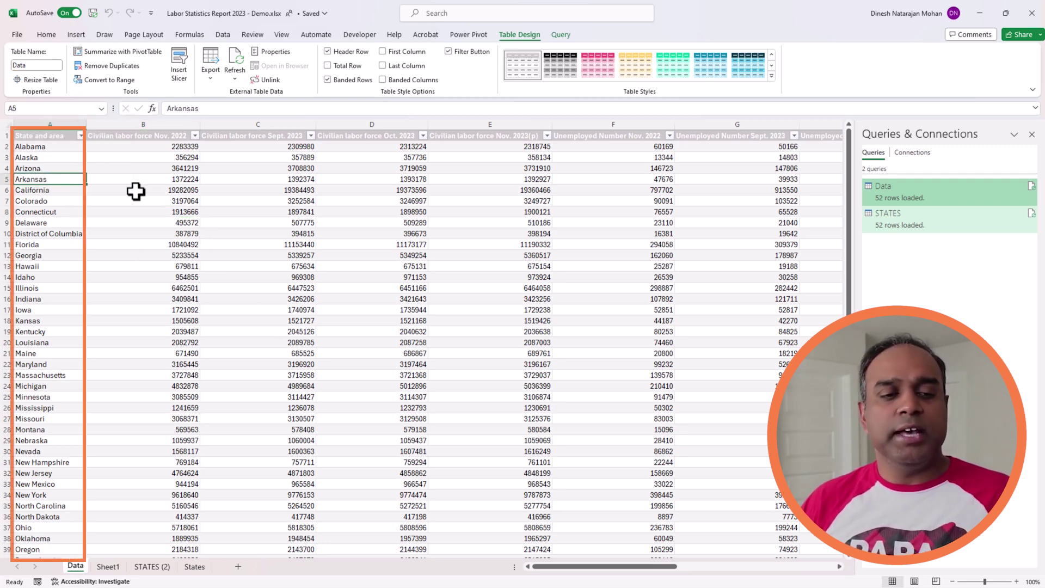
pyautogui.hotkey('ctrl', 'Down')
pyautogui.hotkey('ctrl', 'Up')
pyautogui.press('Right')
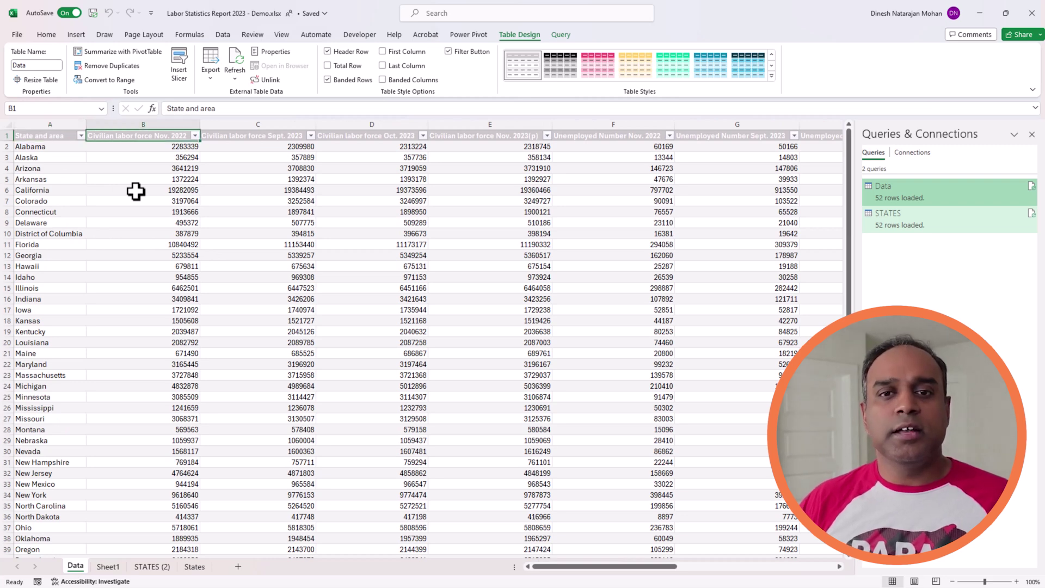
pyautogui.press('Right')
pyautogui.press('Right')
pyautogui.press('Right')
pyautogui.press('Right')
pyautogui.press('Right')
pyautogui.press('Right')
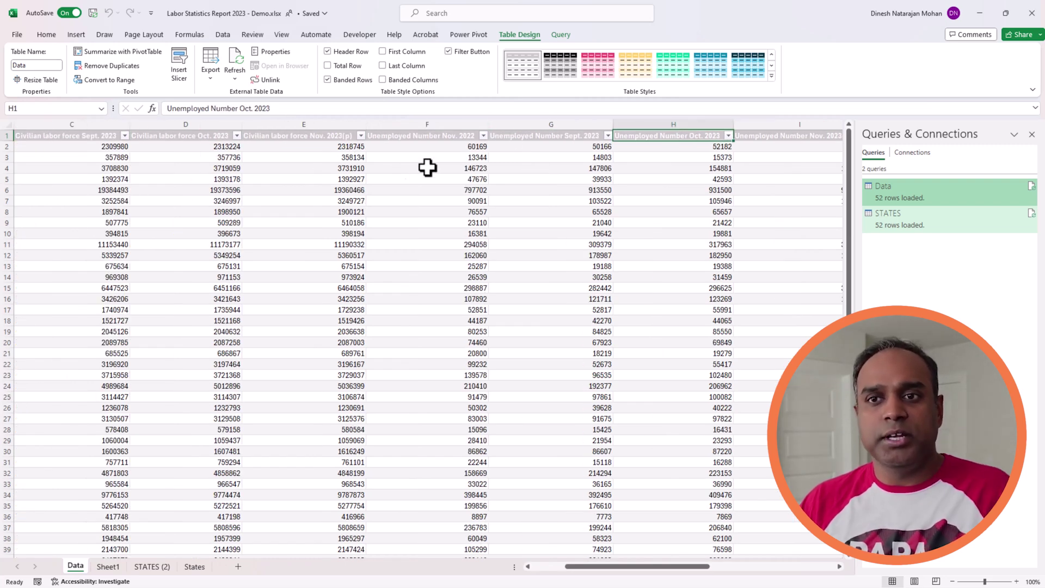
# - Apply the green Table Style Medium 18 to the Data table
pyautogui.click(772, 76)
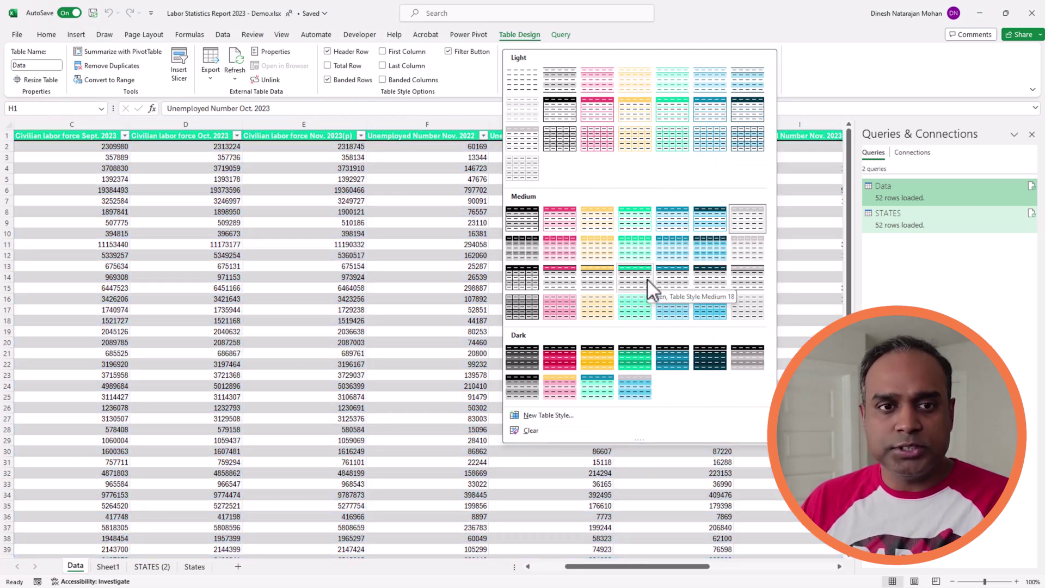
pyautogui.click(647, 278)
pyautogui.click(484, 224)
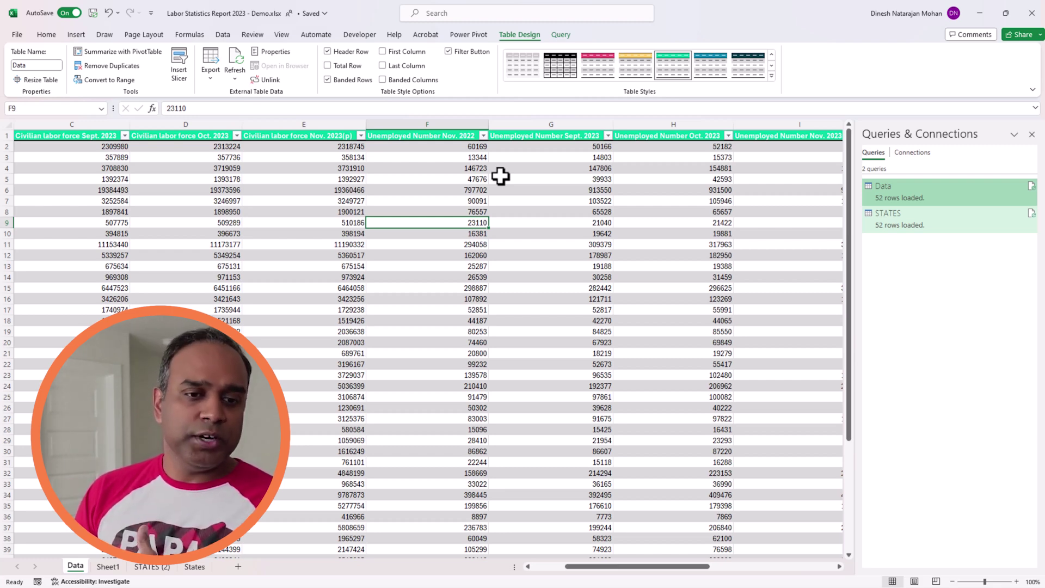
# - Open the Data query for editing in the Power Query Editor
pyautogui.rightClick(923, 198)
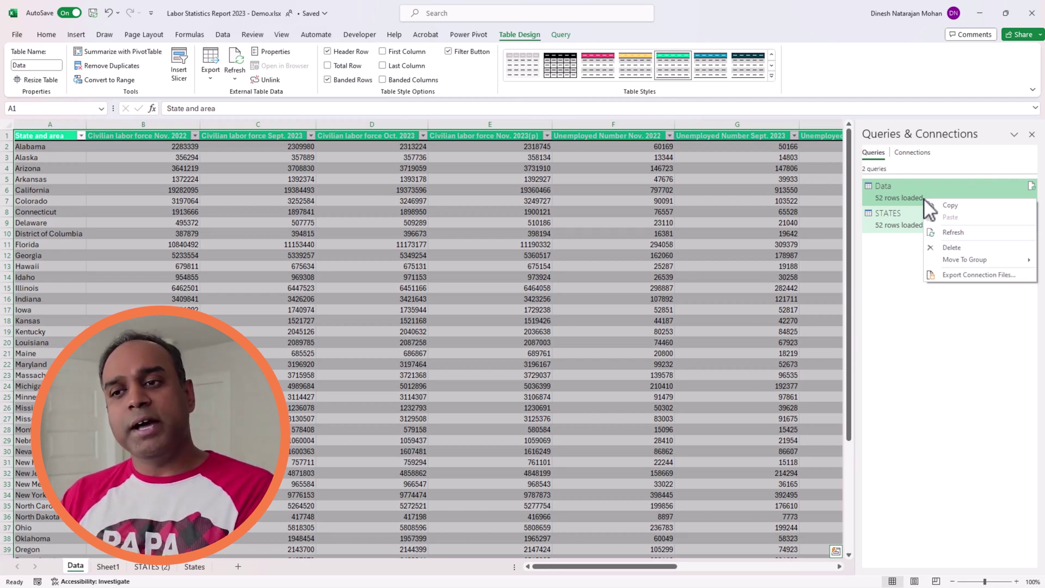
pyautogui.click(890, 269)
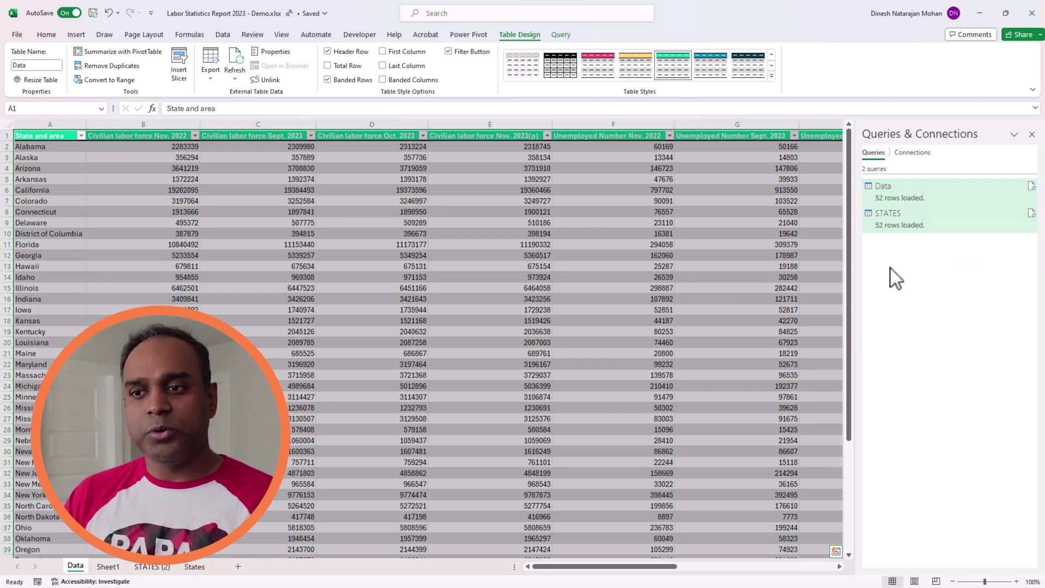
pyautogui.click(894, 195)
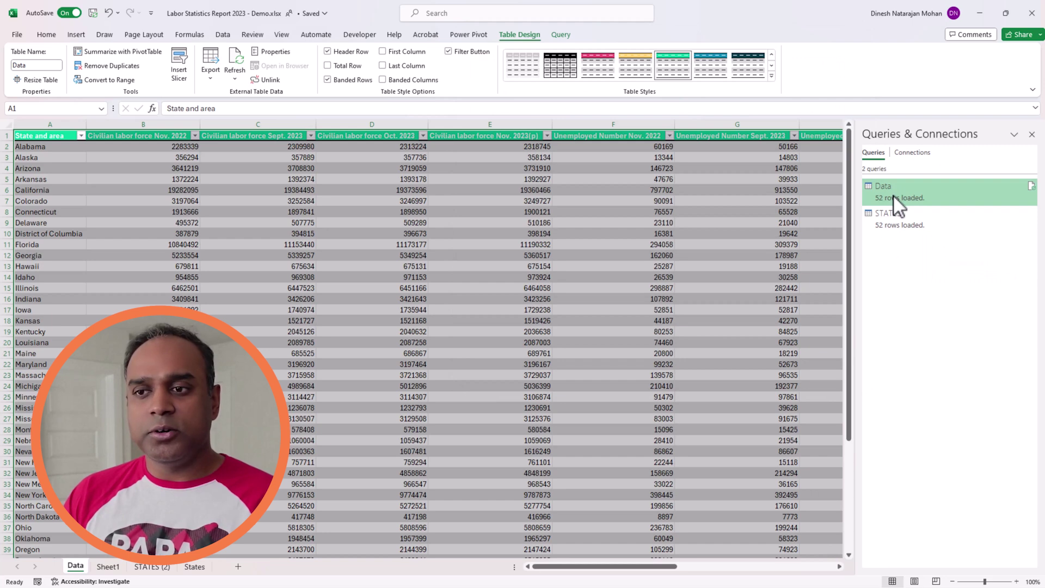
pyautogui.rightClick(893, 195)
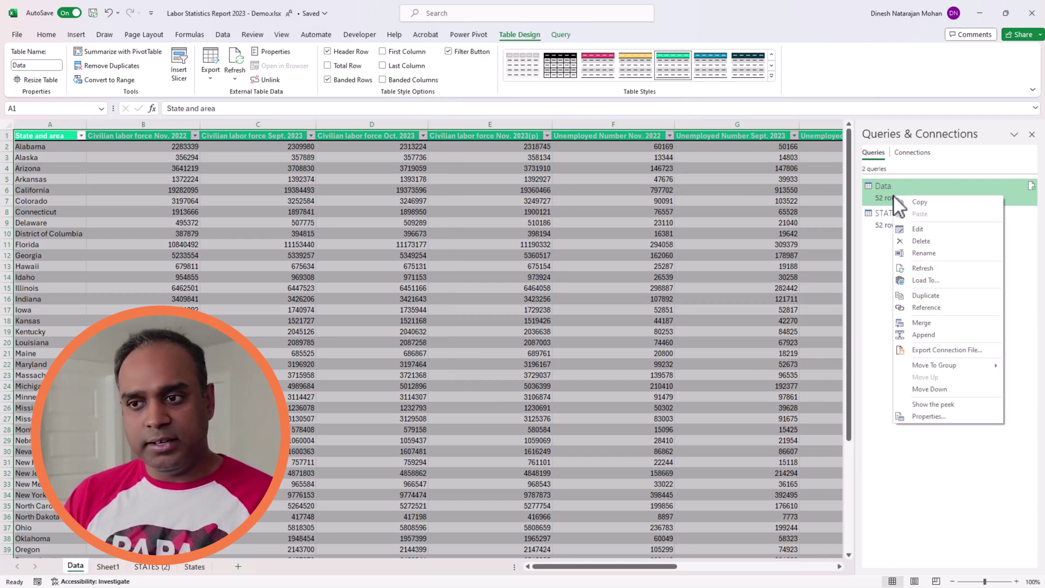
pyautogui.click(920, 229)
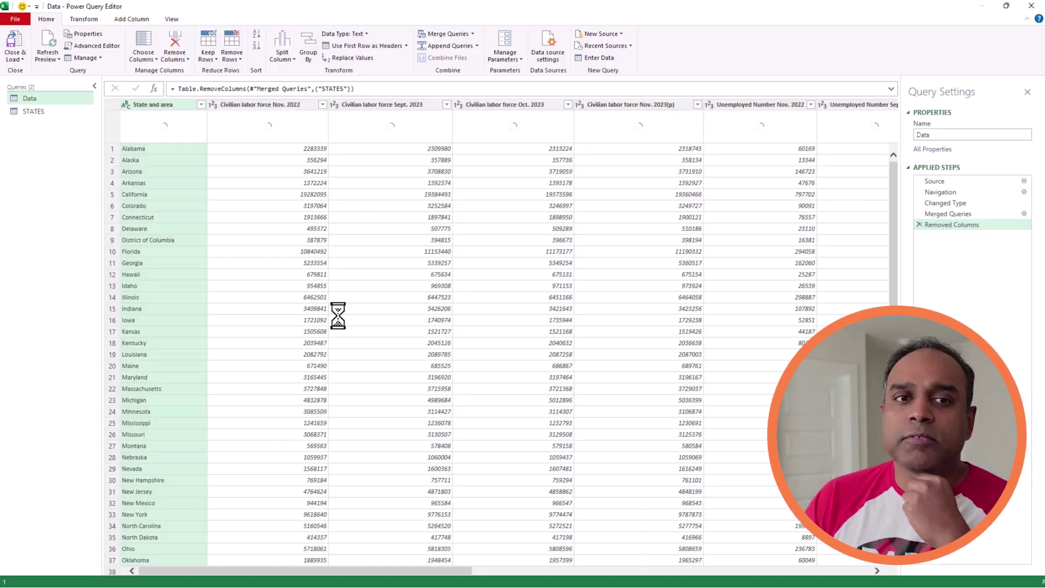
# - With the State and area column selected, toggle the column profile off and on, and hide the column quality indicators
pyautogui.click(172, 106)
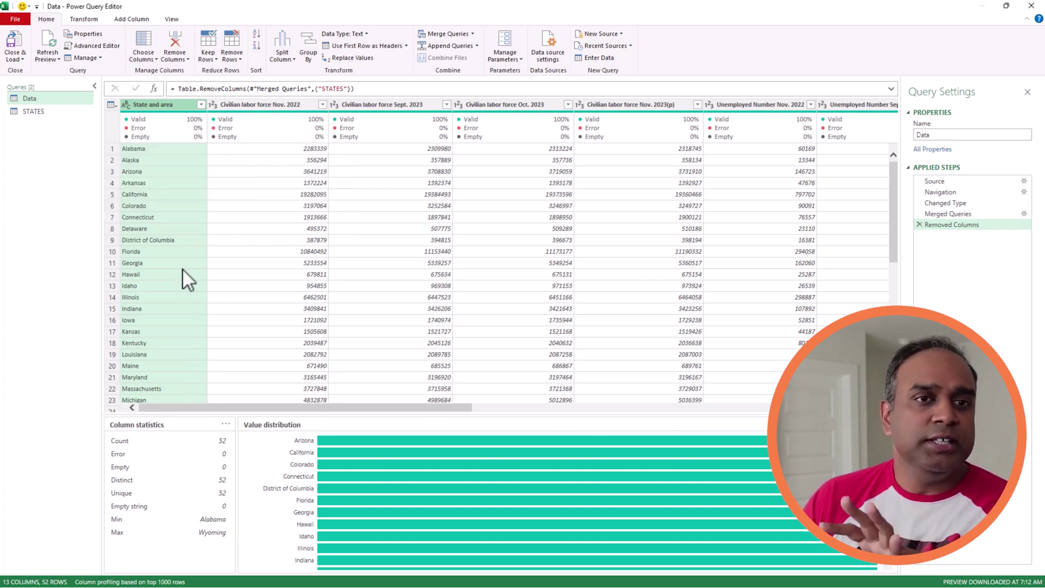
pyautogui.click(171, 19)
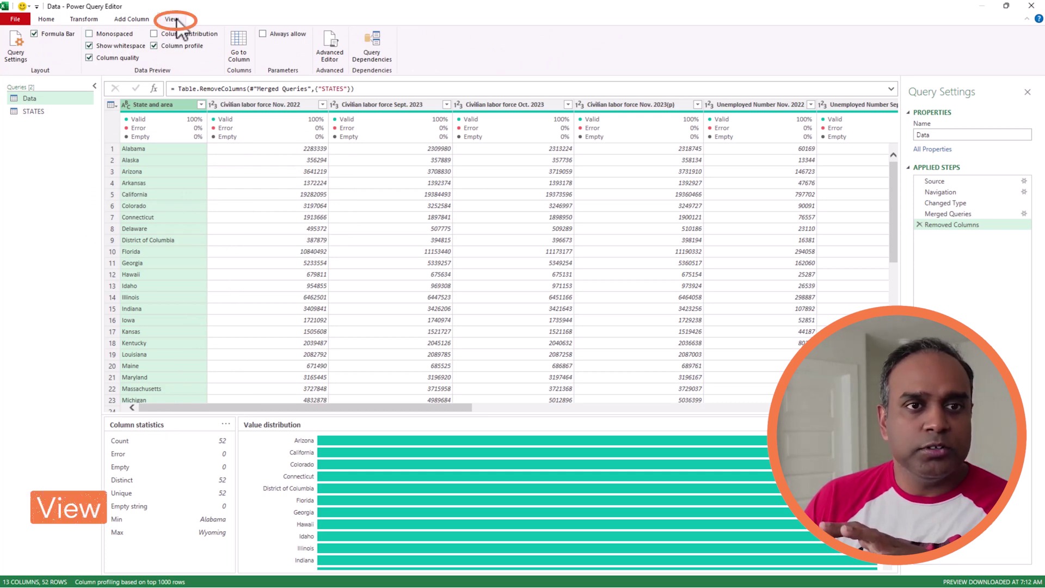
pyautogui.click(156, 46)
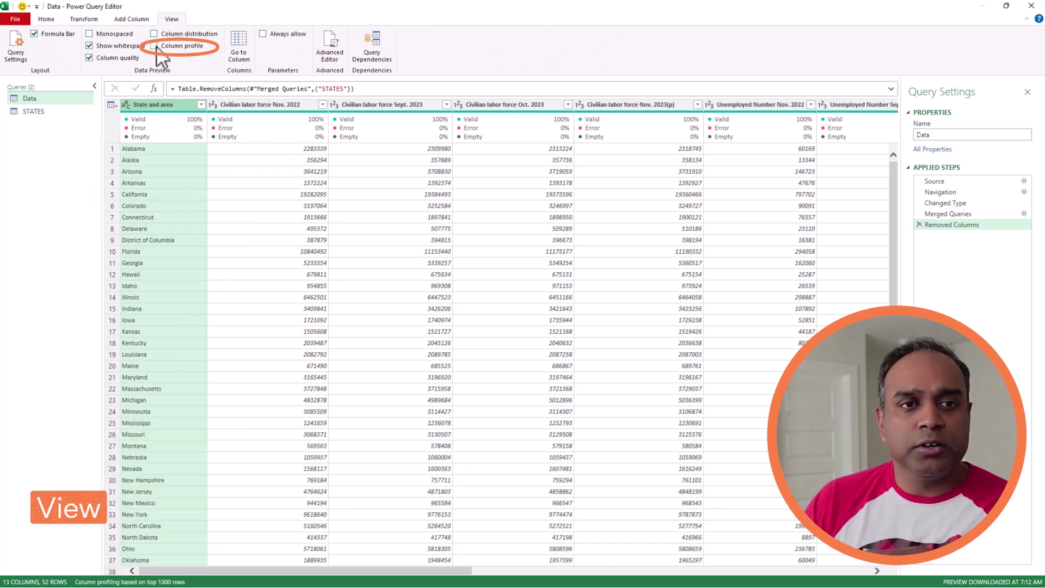
pyautogui.click(155, 46)
pyautogui.click(115, 58)
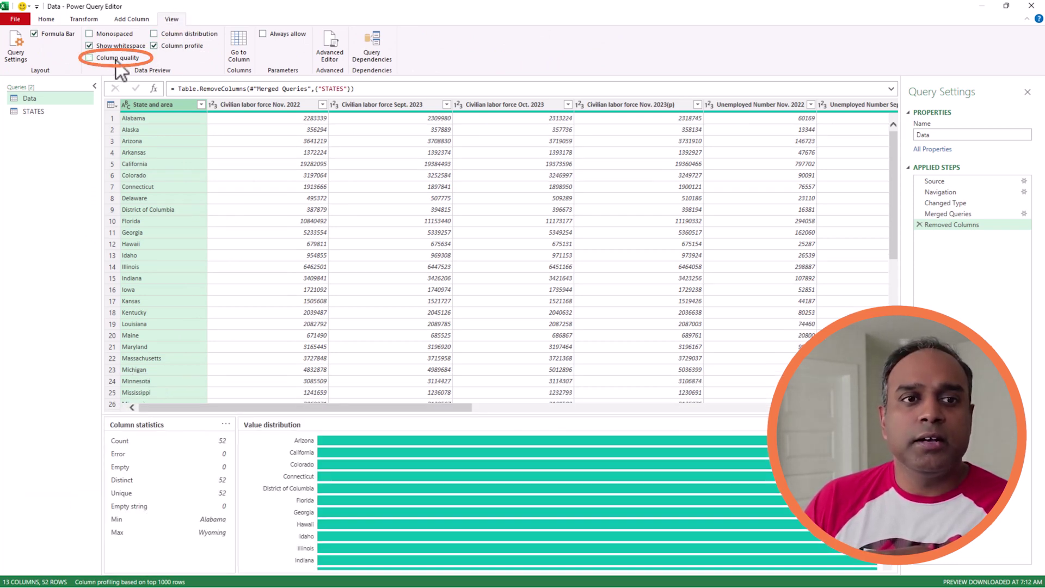
# - Show the column quality indicators again and review valid, error and empty percentages across all columns of the Data query
pyautogui.click(115, 58)
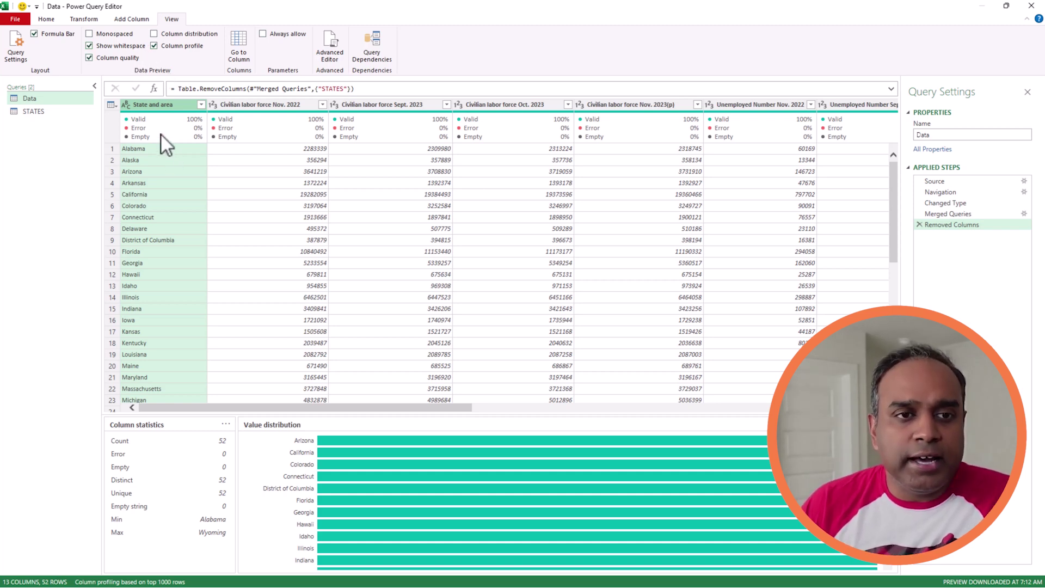
pyautogui.moveTo(162, 122)
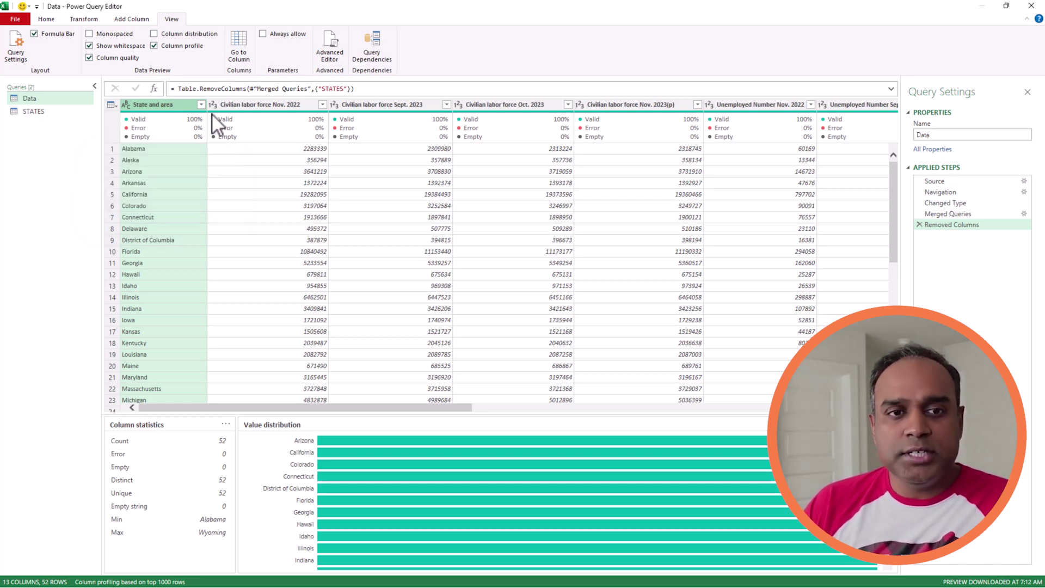
pyautogui.moveTo(234, 121)
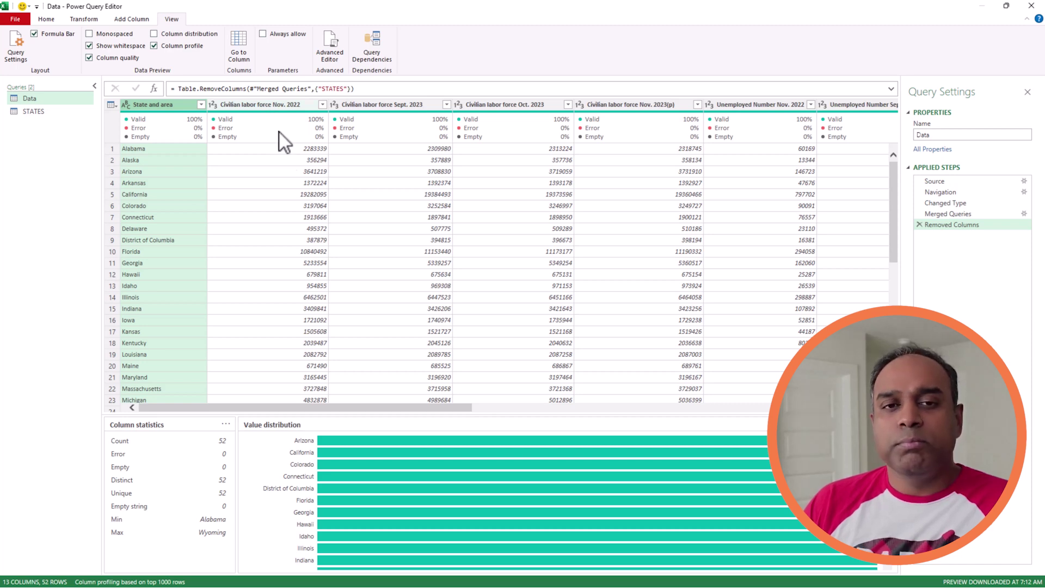
pyautogui.moveTo(339, 407); pyautogui.dragTo(761, 406)
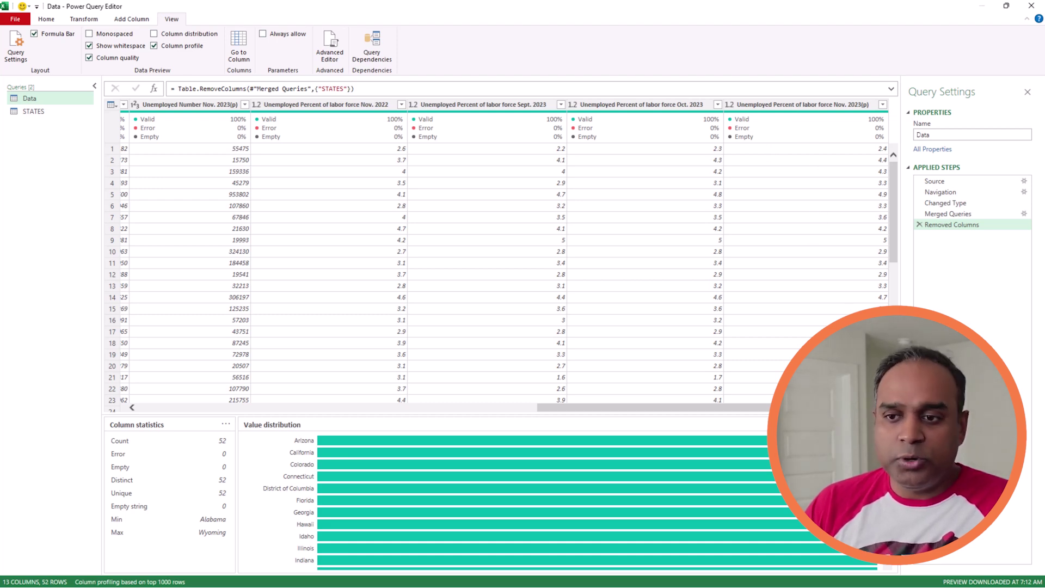
pyautogui.moveTo(837, 407); pyautogui.dragTo(384, 432)
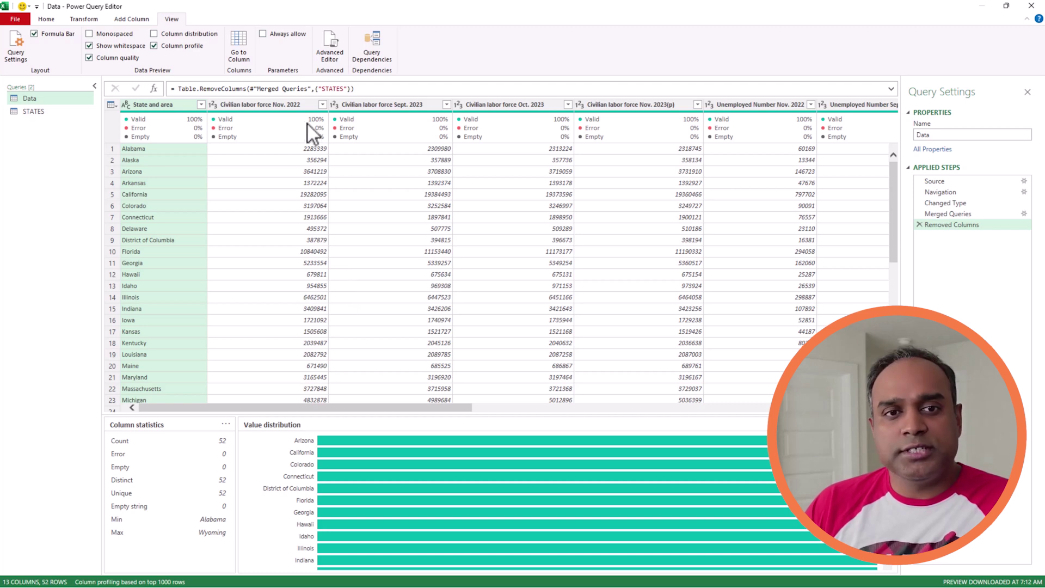
# - Examine the column statistics of the Civilian labor force columns for Nov. 2022, Sept. 2023 and Oct. 2023
pyautogui.click(301, 103)
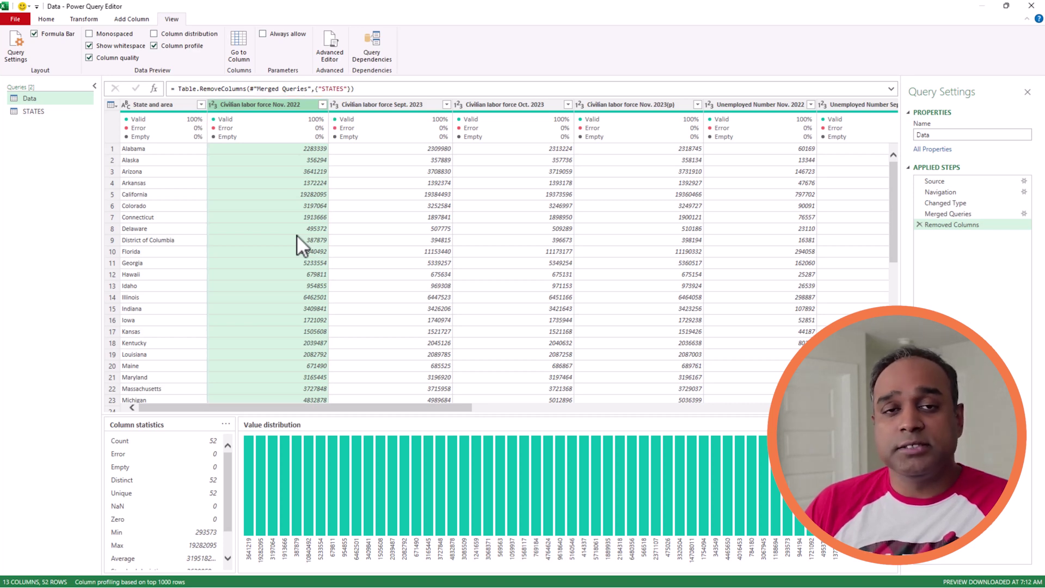
pyautogui.scroll(-2, 296, 234)
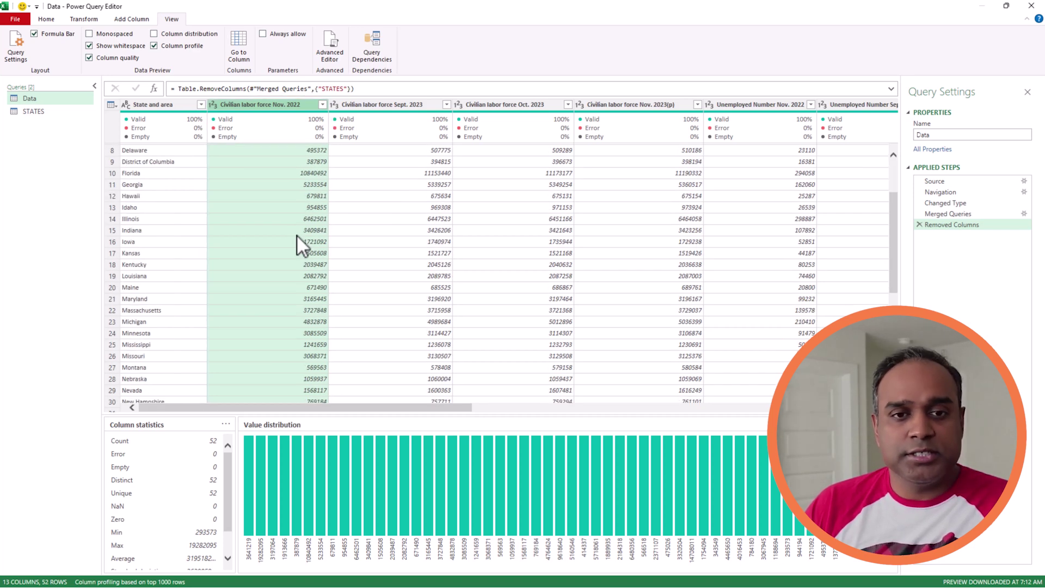
pyautogui.scroll(-6, 296, 234)
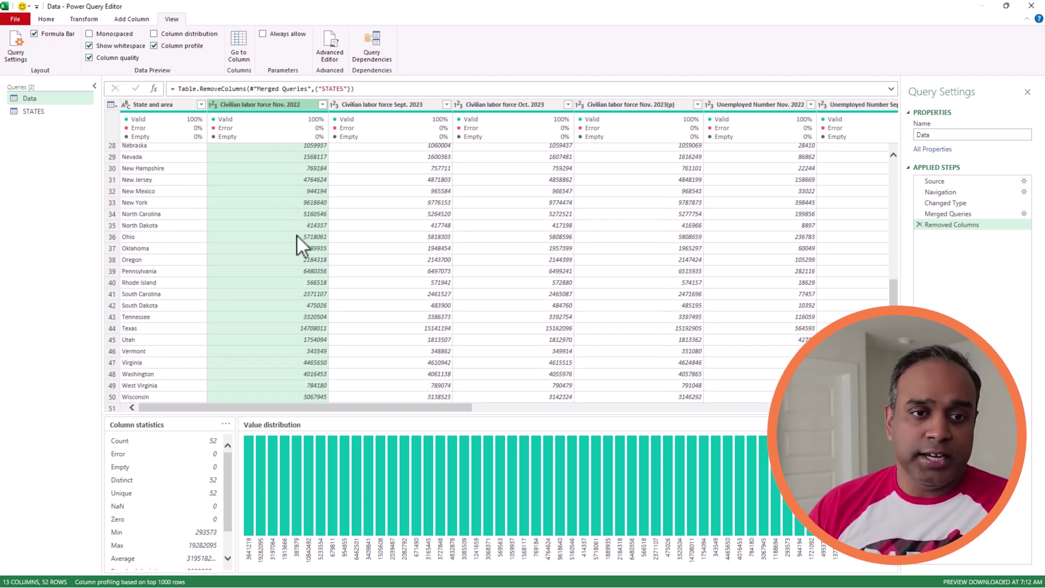
pyautogui.scroll(-1, 296, 234)
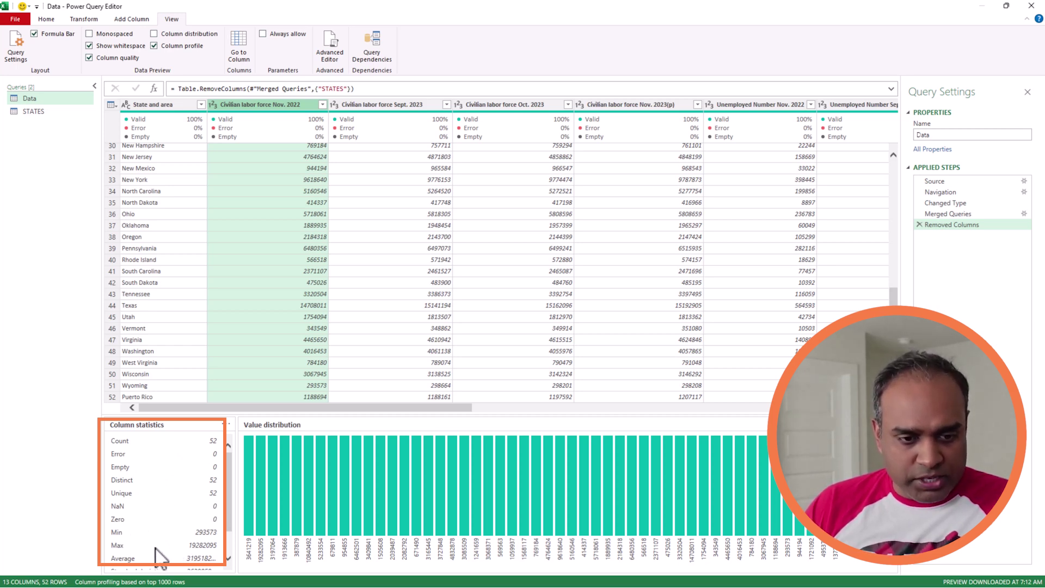
pyautogui.scroll(-1, 201, 528)
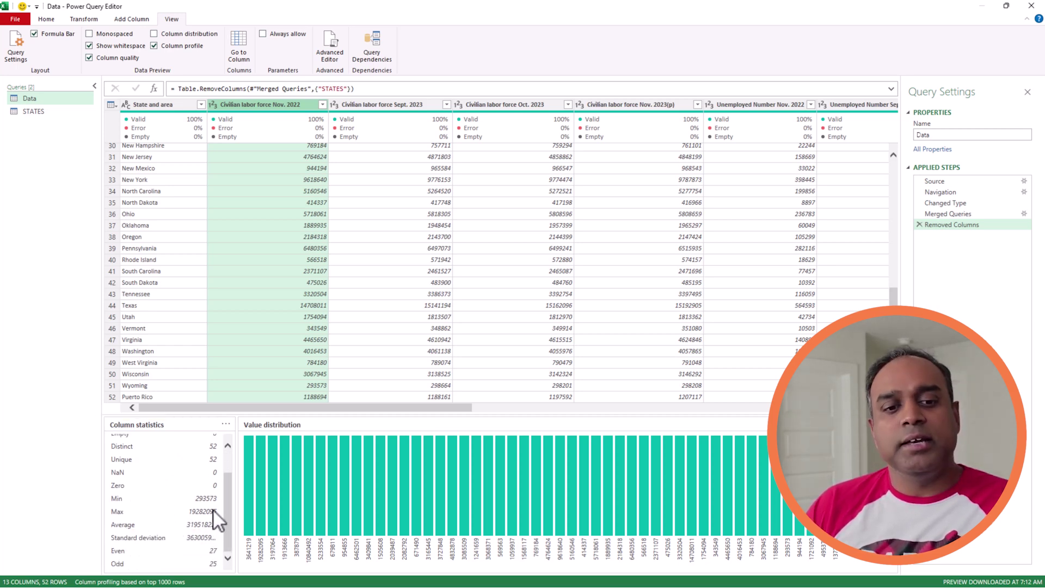
pyautogui.click(410, 107)
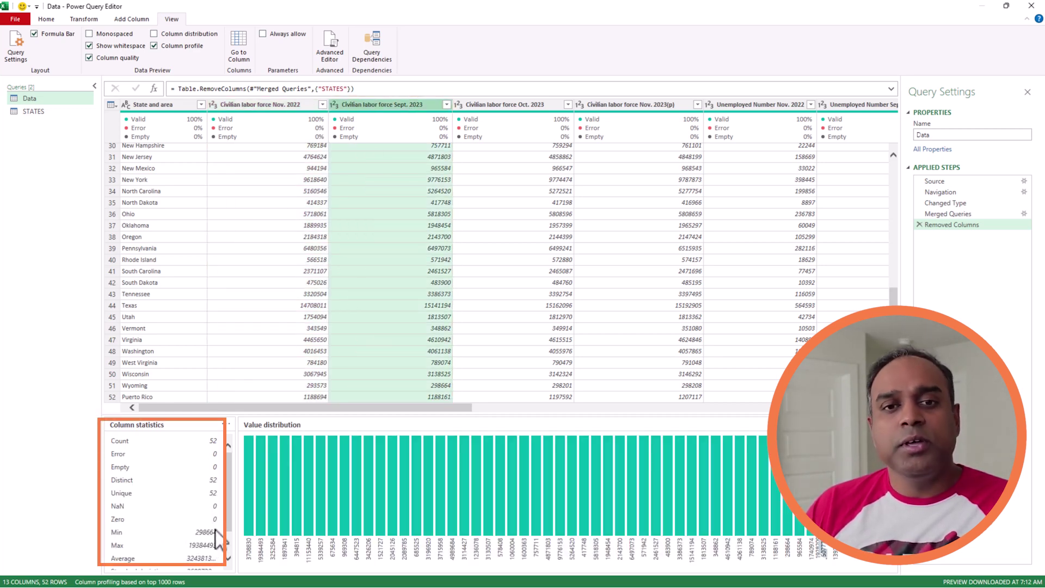
pyautogui.click(516, 107)
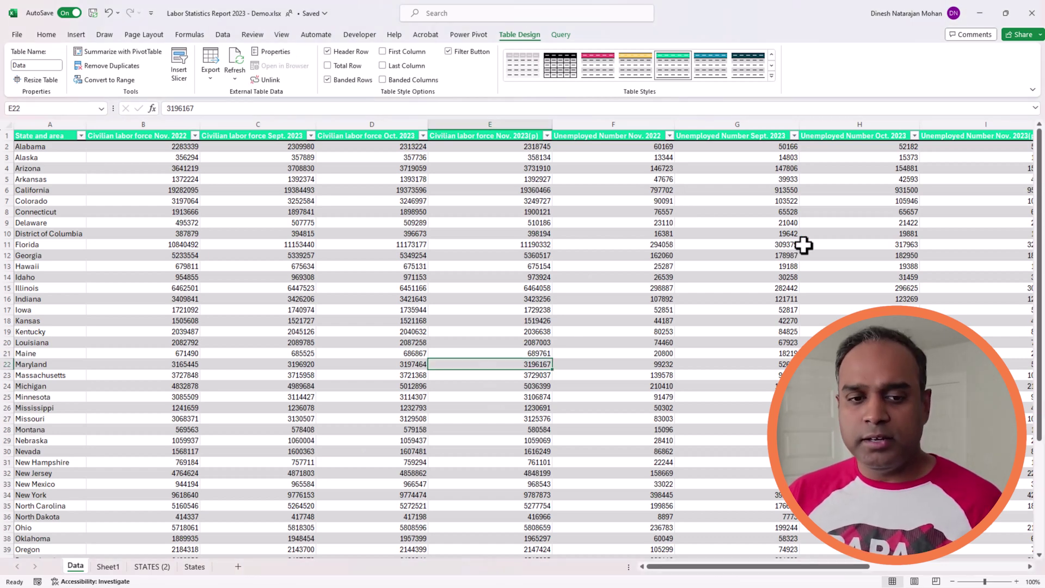
# - Examine the Data table's four Unemployed Percent of labor force columns, J to M, in the workbook
pyautogui.hotkey('ctrl', 'Up')
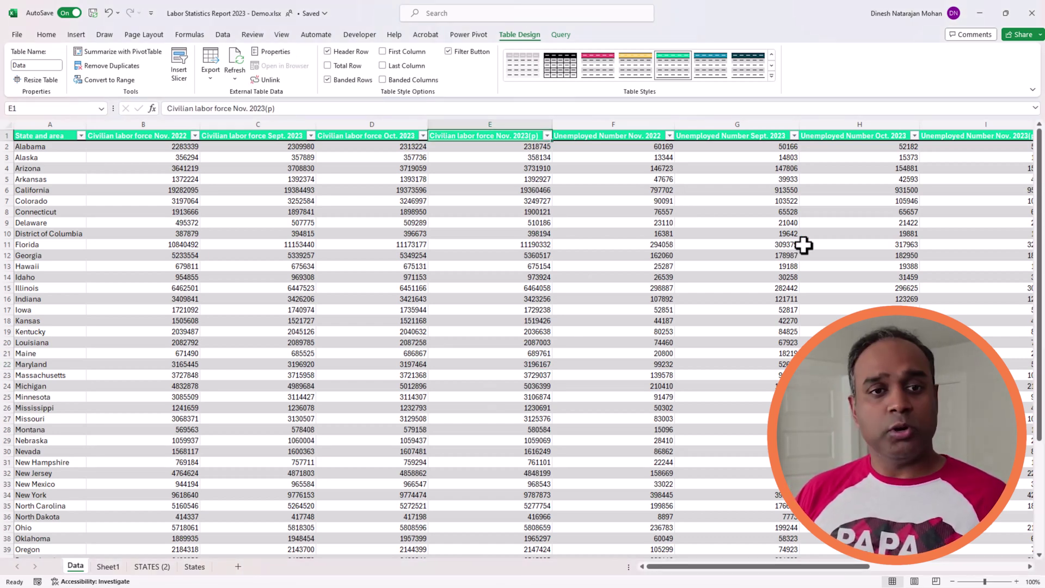
pyautogui.hotkey('ctrl', 'Right')
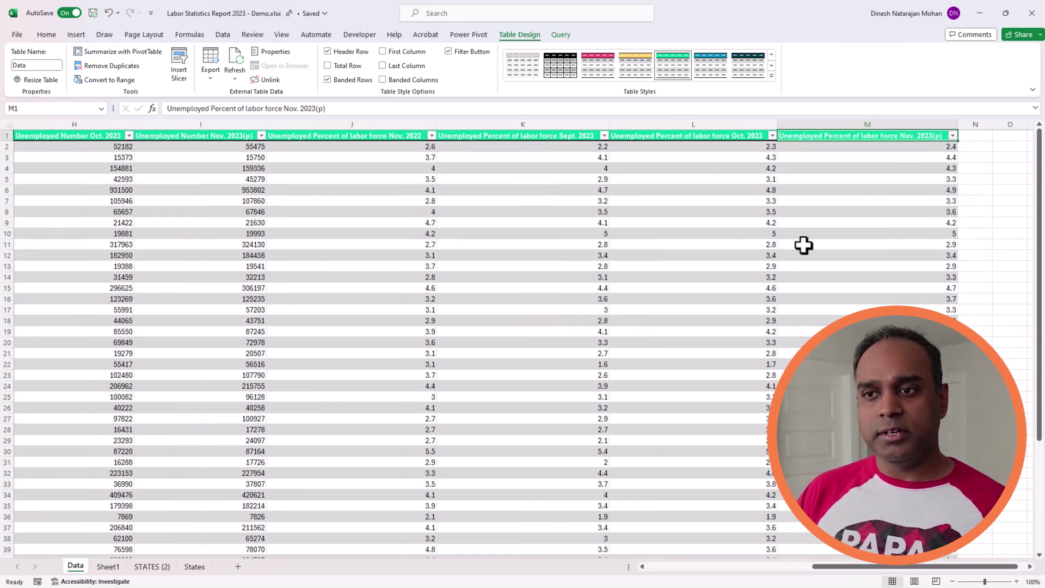
pyautogui.press('Right')
pyautogui.press('Right')
pyautogui.press('Right')
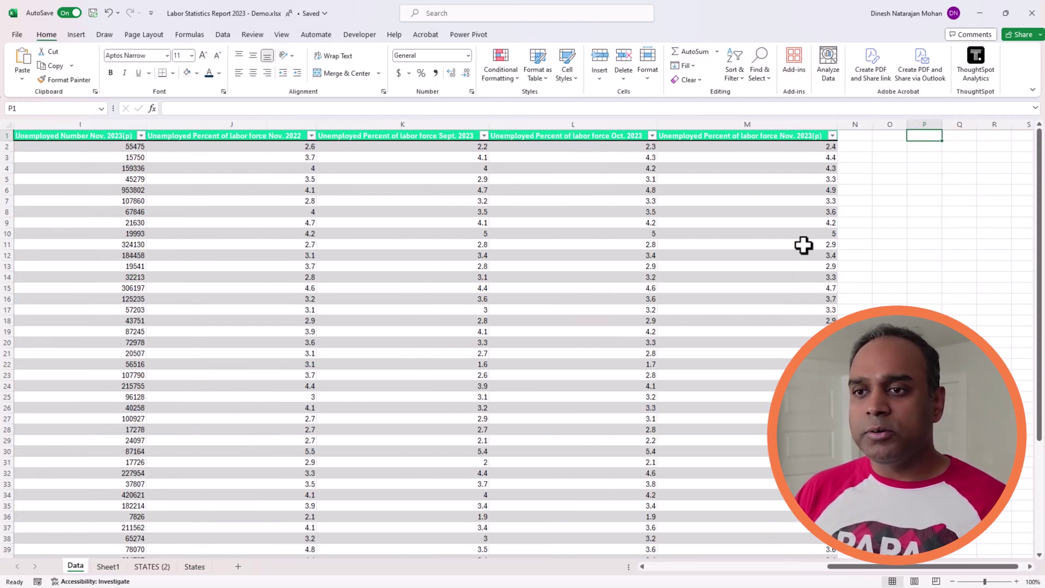
pyautogui.click(816, 137)
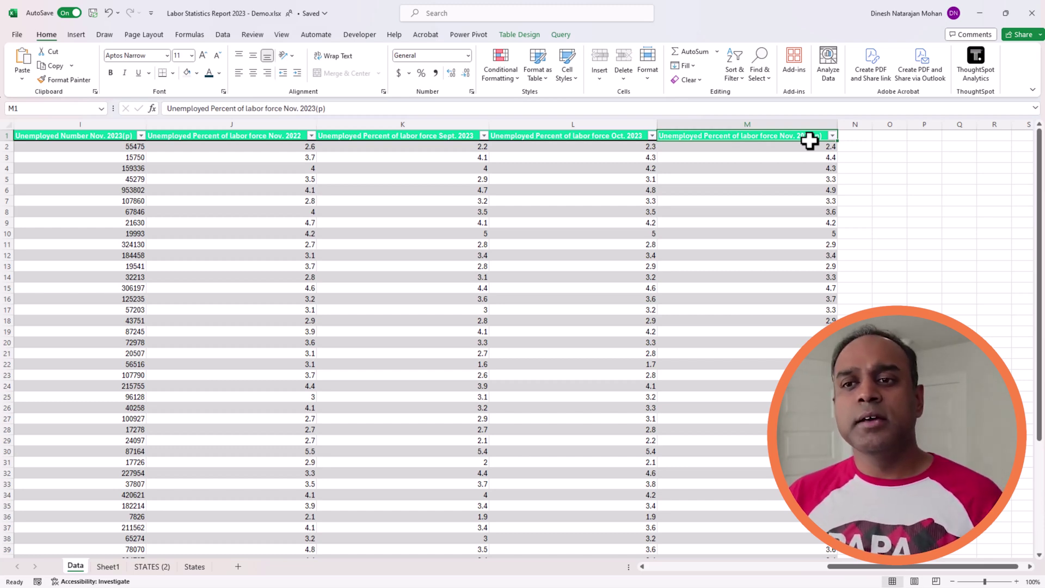
pyautogui.click(814, 122)
pyautogui.click(615, 122)
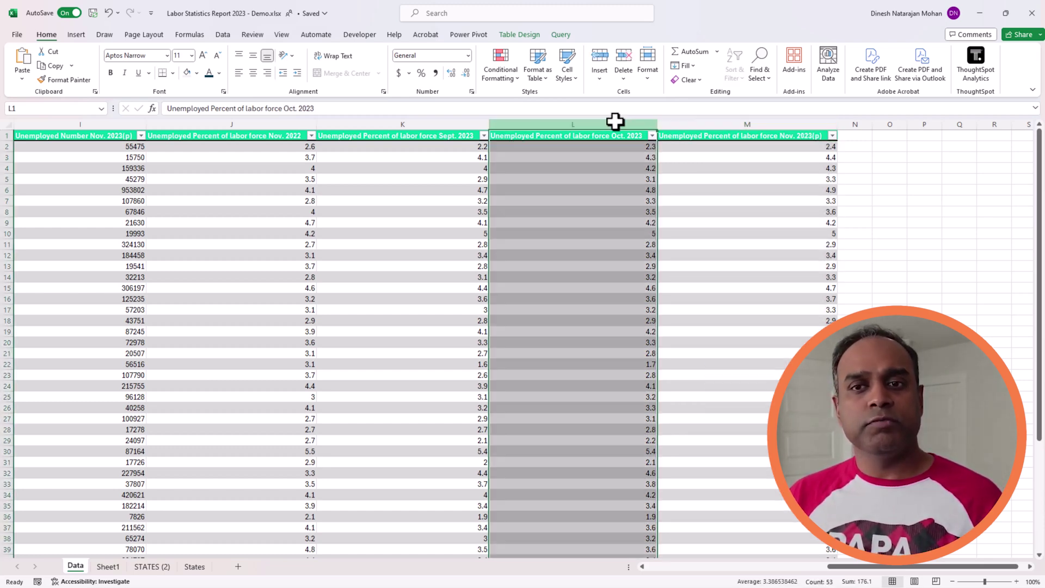
pyautogui.click(427, 120)
pyautogui.click(276, 119)
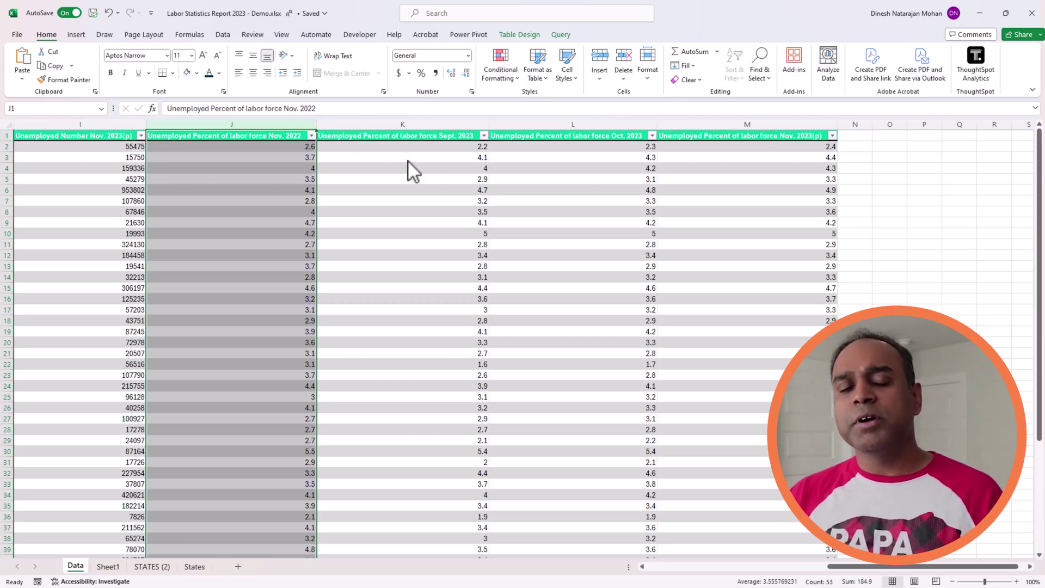
# - Add a table column headed "Unemployment % MoM" in N1 and widen it to fit the header
pyautogui.click(855, 148)
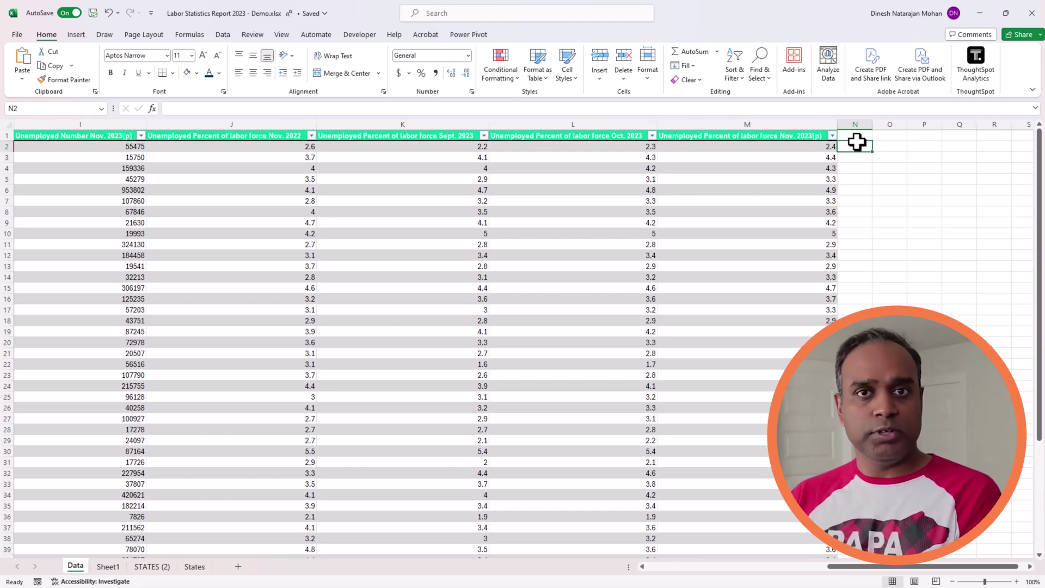
pyautogui.click(859, 137)
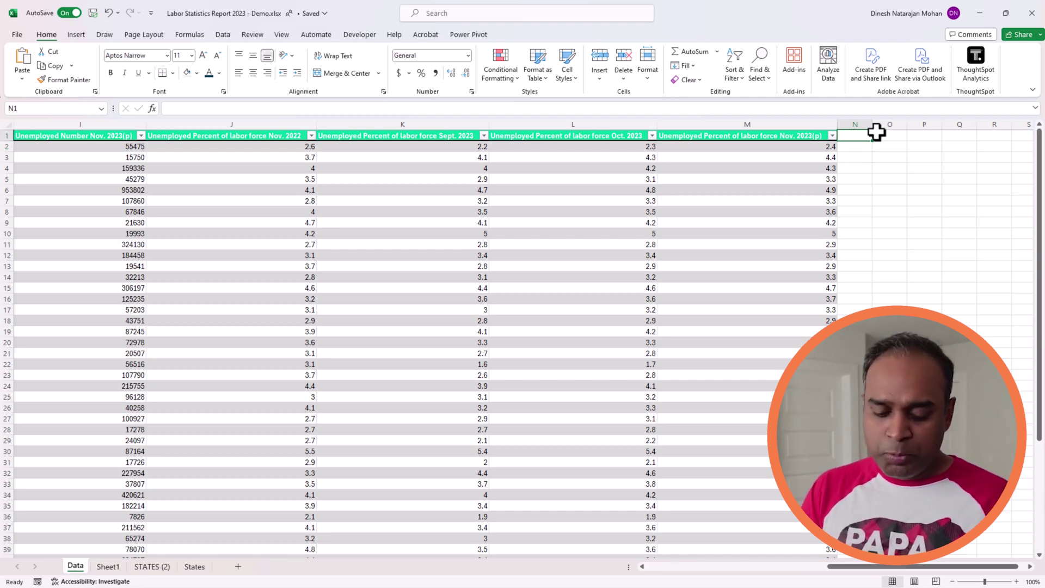
pyautogui.write('un')
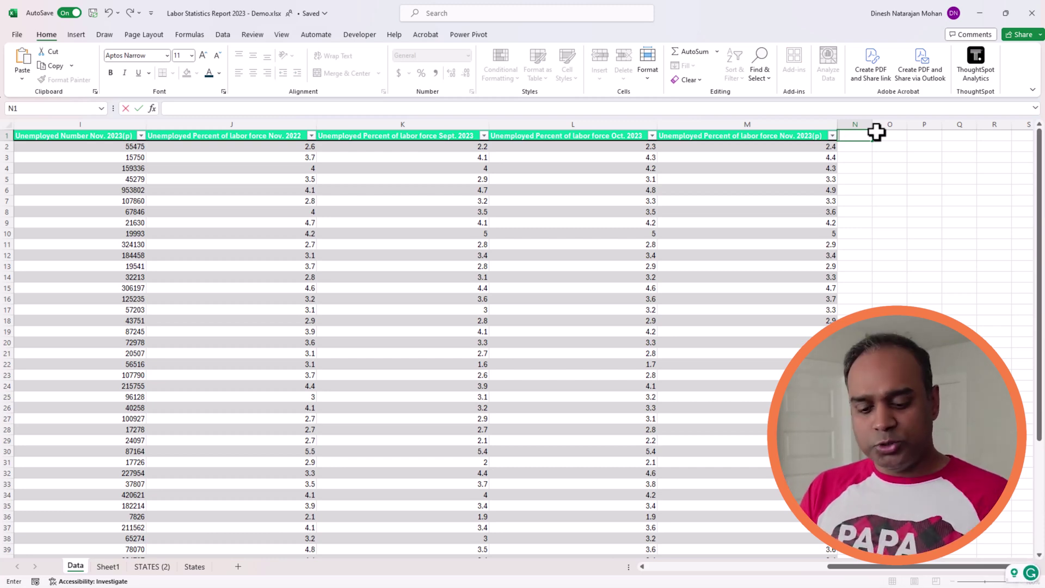
pyautogui.write('ployment % MoM')
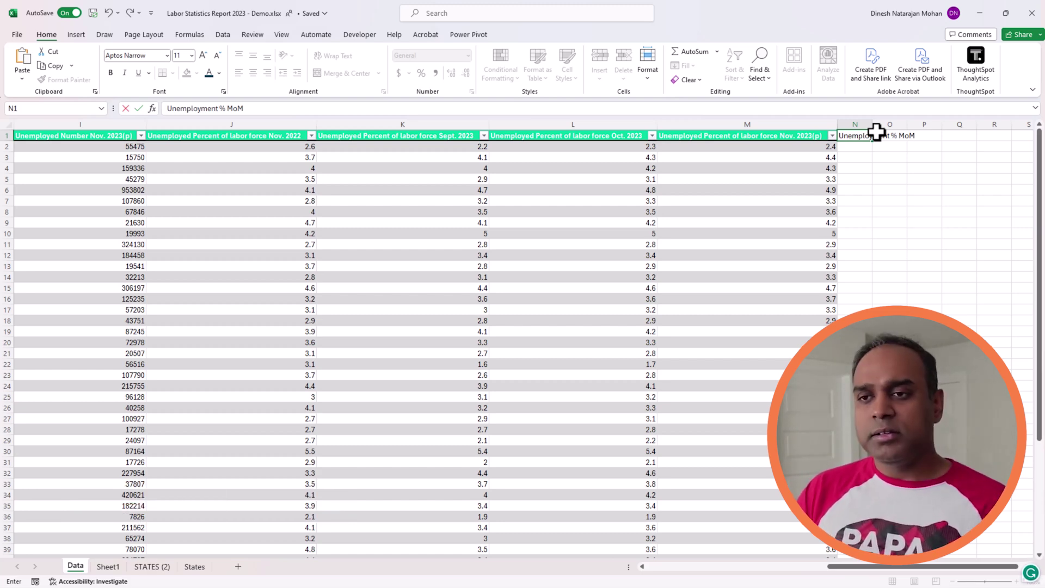
pyautogui.press('Return')
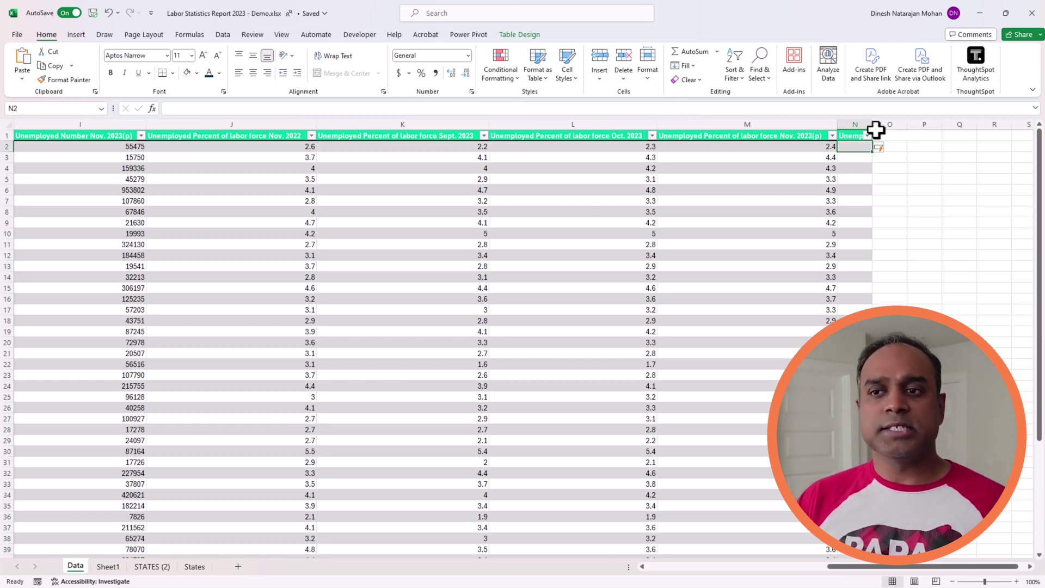
pyautogui.moveTo(871, 125); pyautogui.dragTo(935, 125)
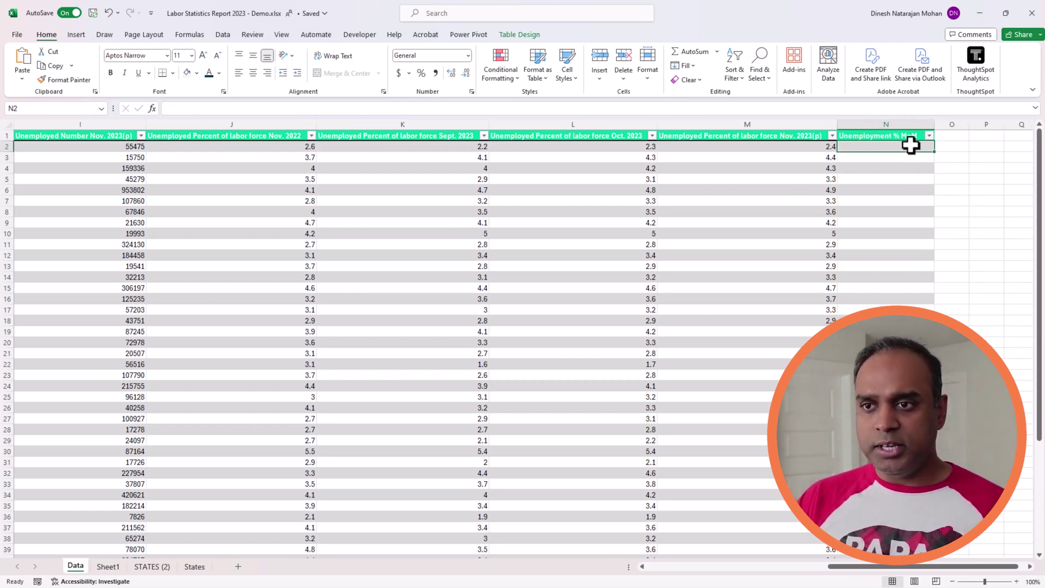
# - Fill Unemployment % MoM with the formula =[@[Unemployed Percent of labor force Nov. 2023(p)]]-[@[Unemployed Percent of labor force Oct. 2023]]
pyautogui.write('=')
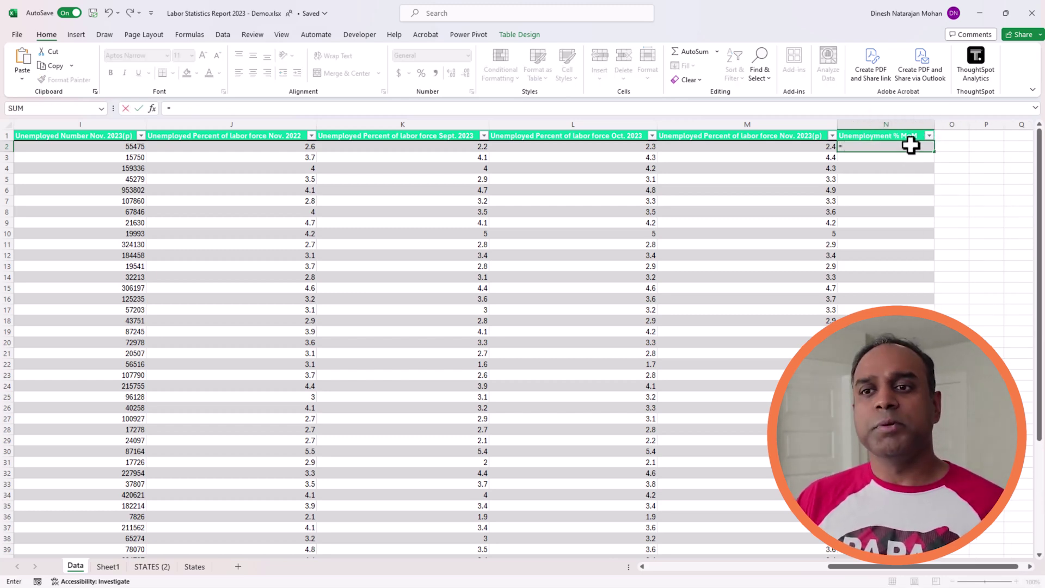
pyautogui.click(807, 146)
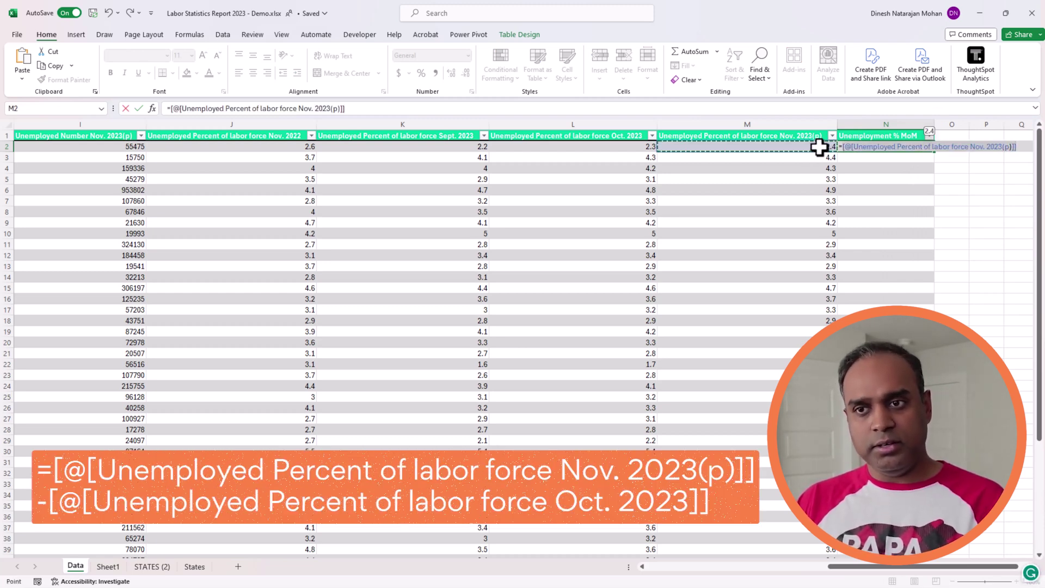
pyautogui.write('-')
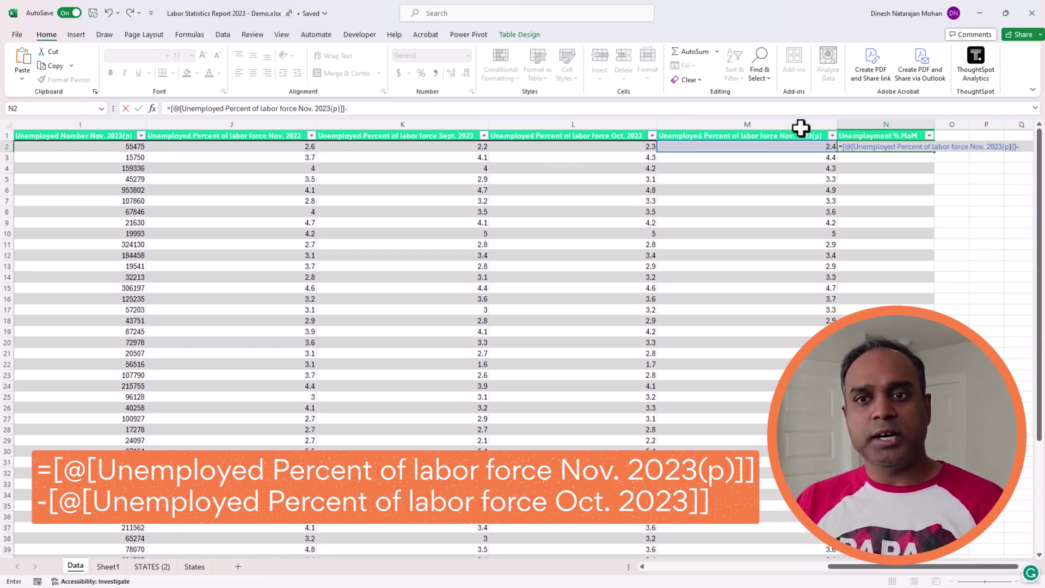
pyautogui.click(644, 146)
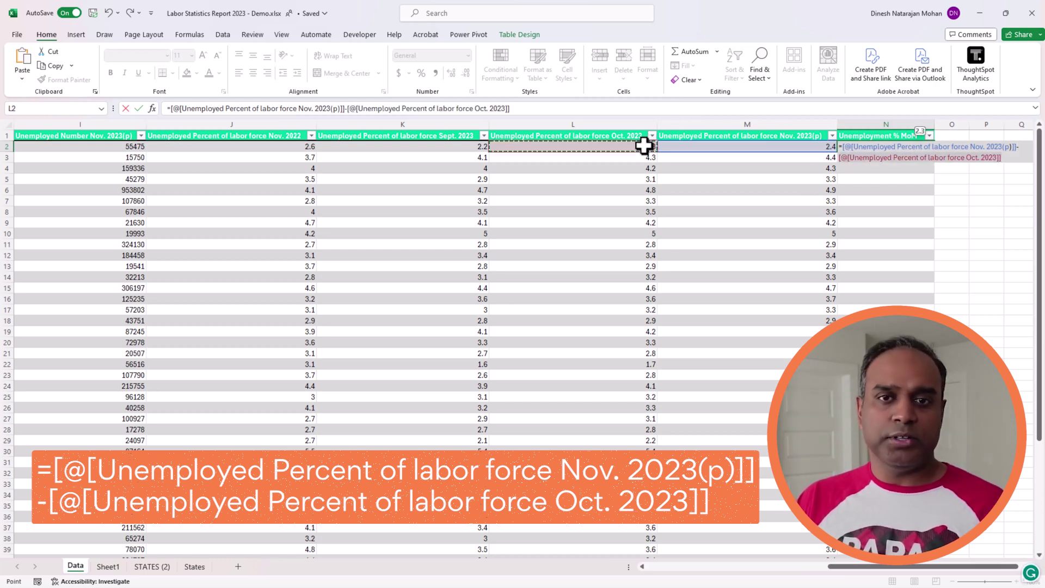
pyautogui.press('Return')
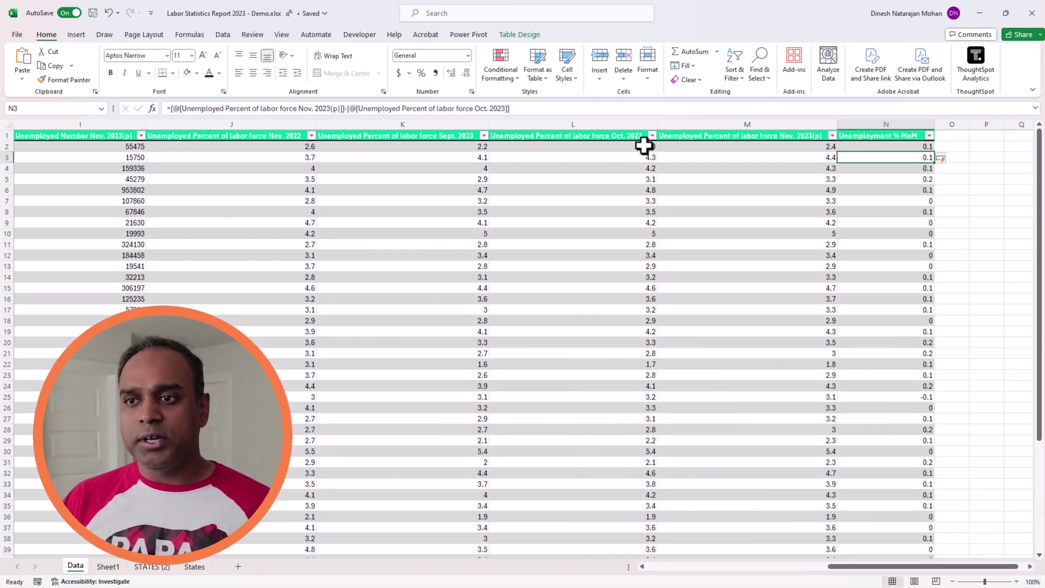
# - Add a table column headed "Unemployment % YoY" in O1 and widen it to fit the header
pyautogui.click(950, 136)
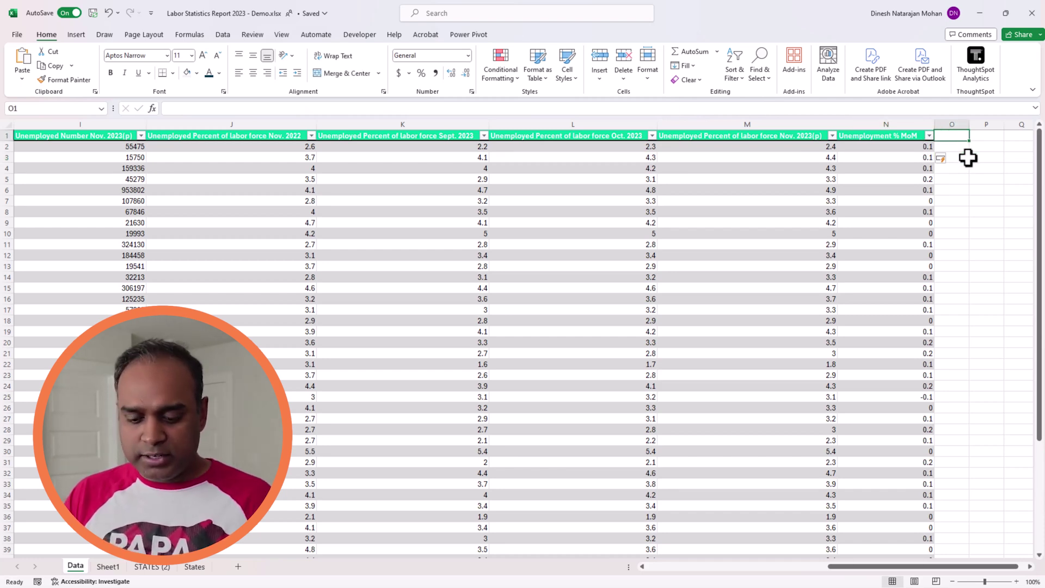
pyautogui.write('Unem')
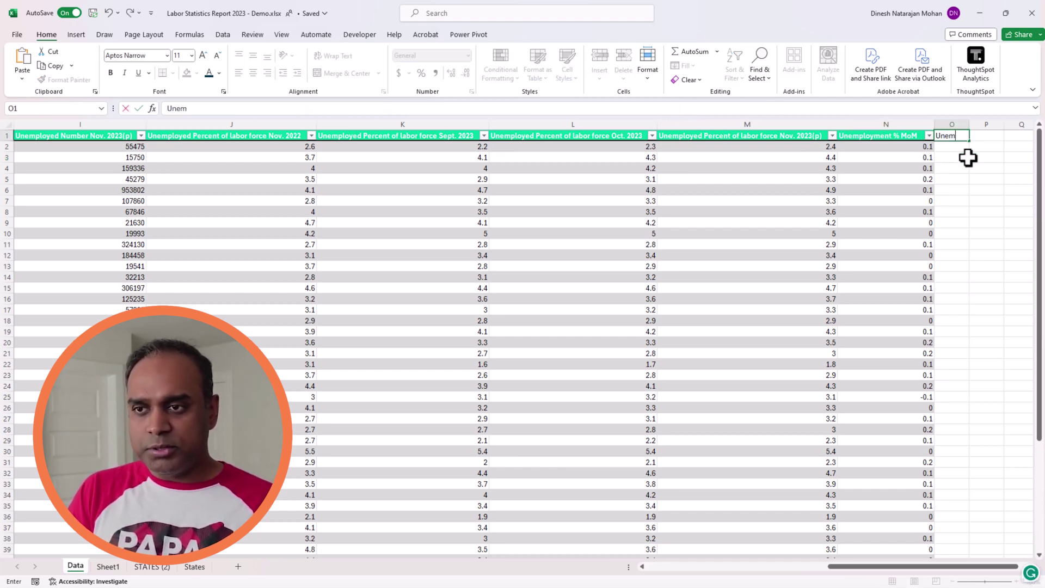
pyautogui.write('ployment')
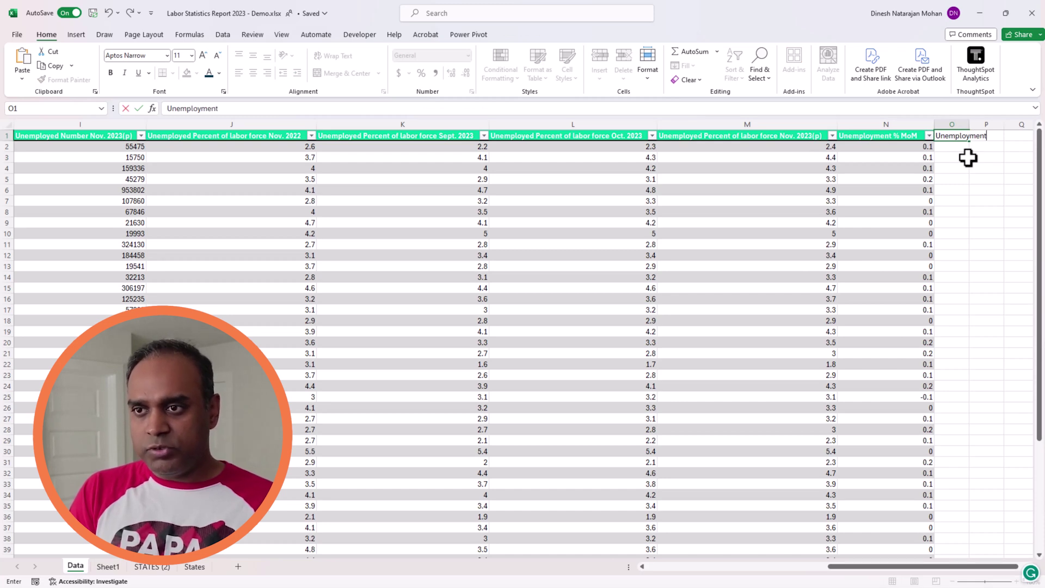
pyautogui.write(' %')
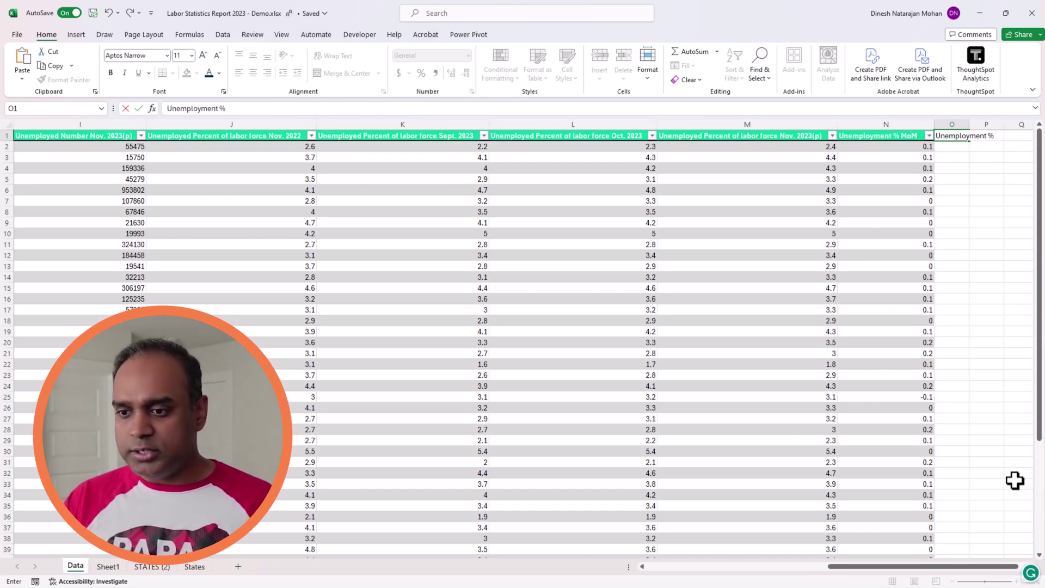
pyautogui.moveTo(992, 567); pyautogui.dragTo(1018, 567)
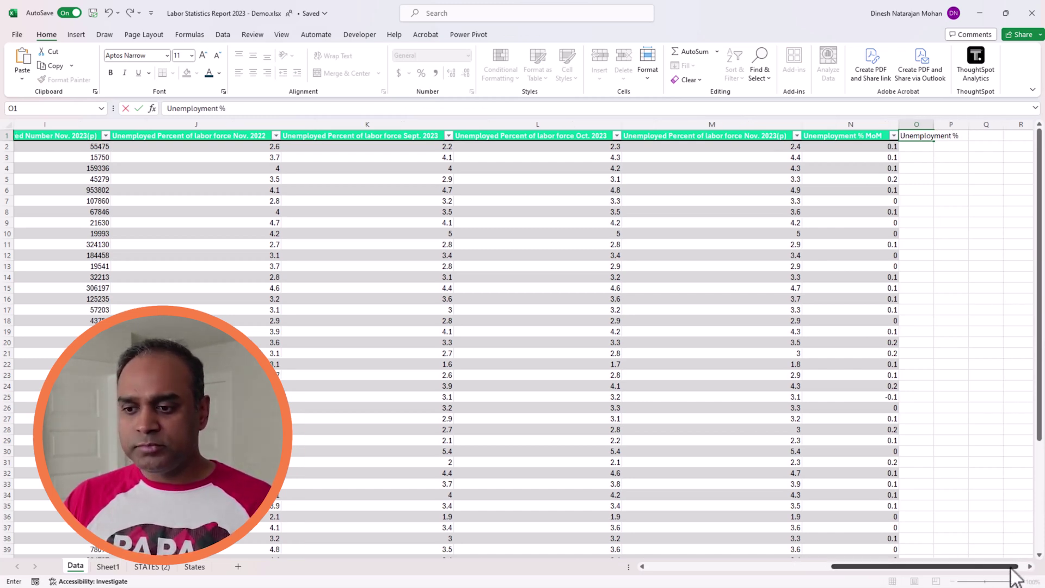
pyautogui.click(1030, 567)
pyautogui.click(1029, 566)
pyautogui.click(1029, 567)
pyautogui.click(1030, 567)
pyautogui.click(1030, 567)
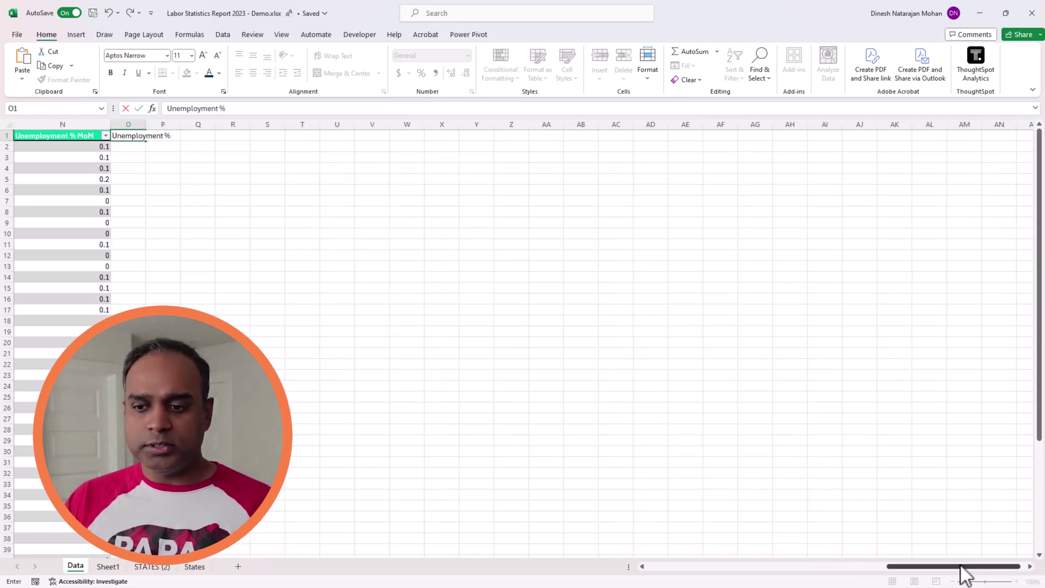
pyautogui.moveTo(963, 572); pyautogui.dragTo(927, 575)
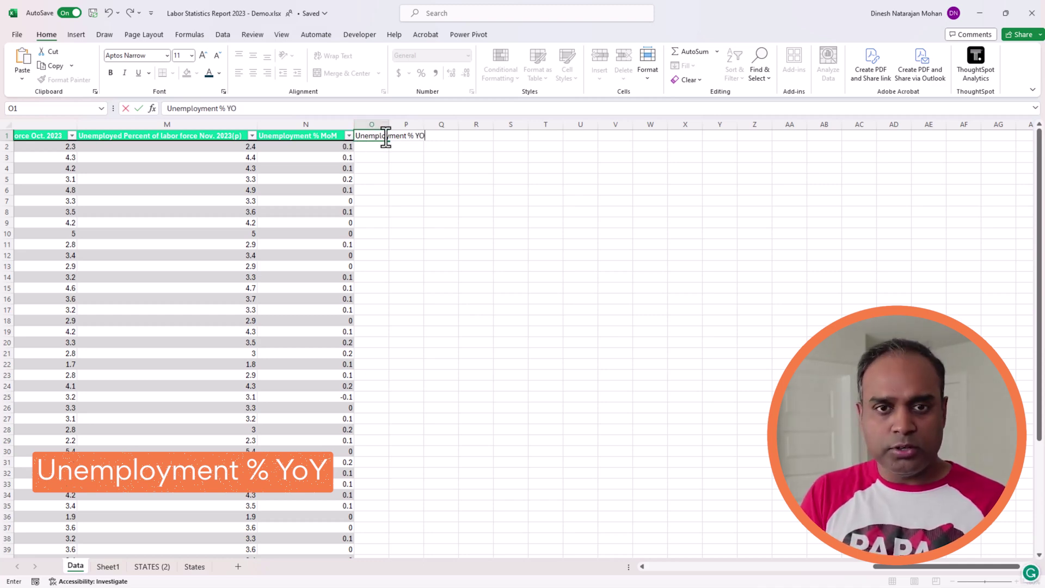
pyautogui.press('Return')
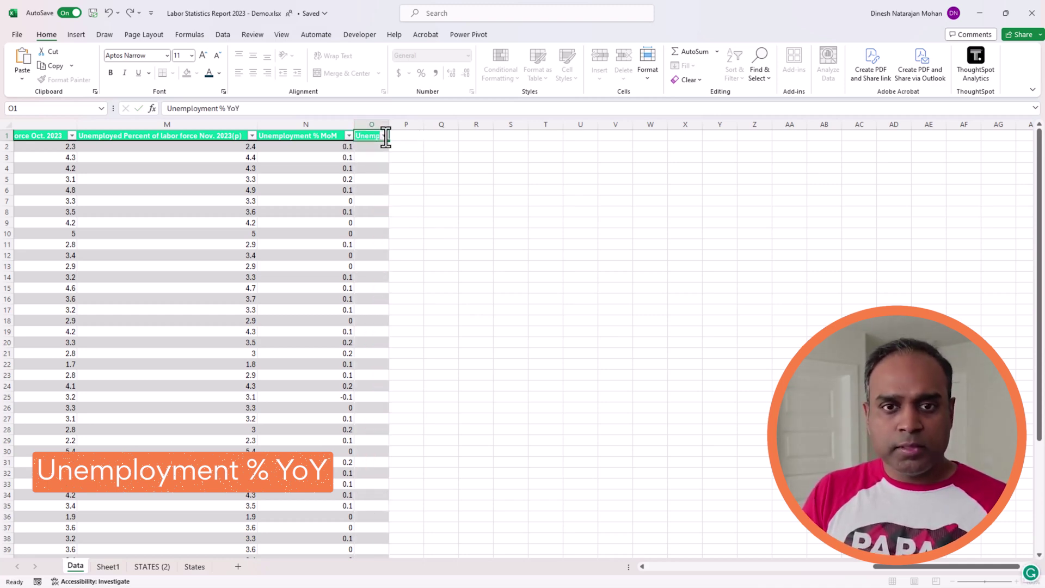
pyautogui.moveTo(392, 126); pyautogui.dragTo(448, 126)
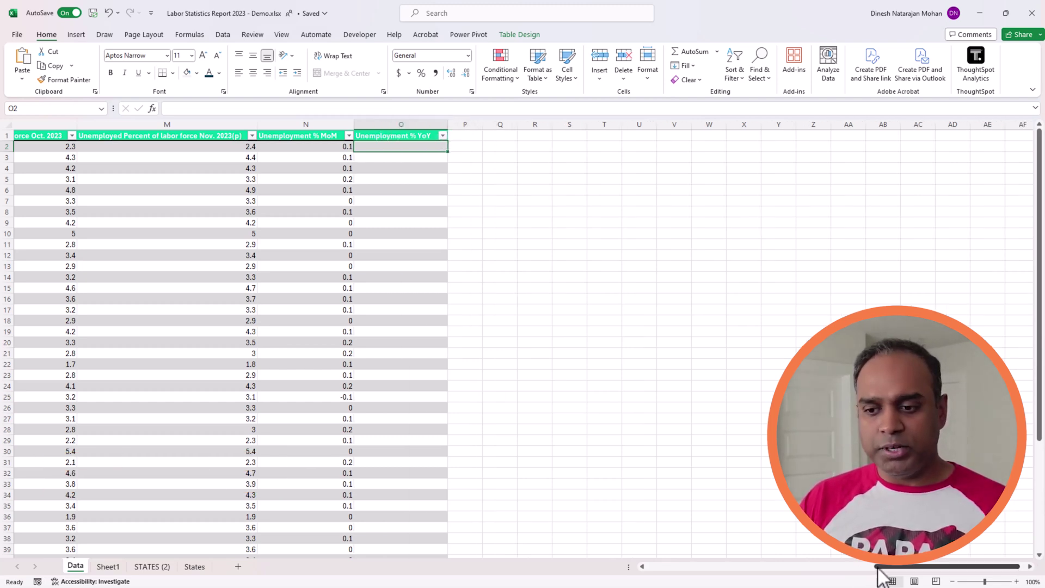
# - Fill Unemployment % YoY with the formula =[@[Unemployed Percent of labor force Nov. 2023(p)]]-[@[Unemployed Percent of labor force Nov. 2022]]
pyautogui.moveTo(878, 567); pyautogui.dragTo(863, 569)
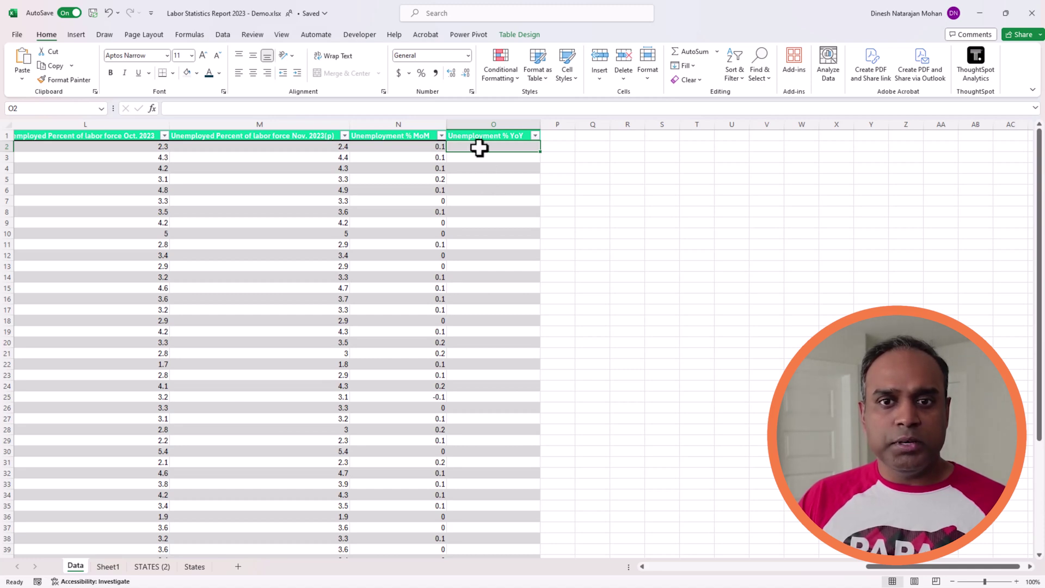
pyautogui.write('=')
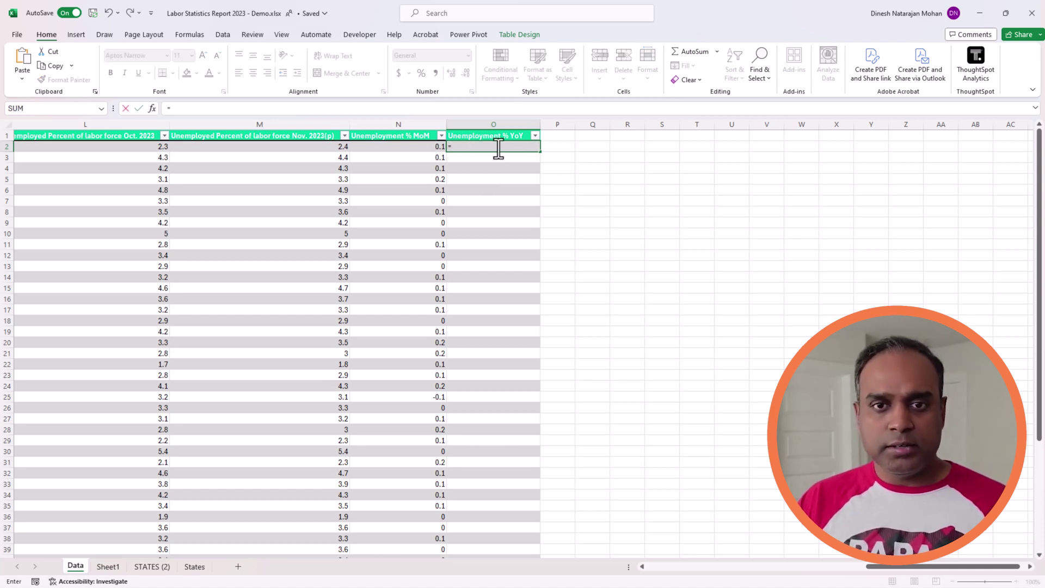
pyautogui.click(312, 144)
pyautogui.write('-')
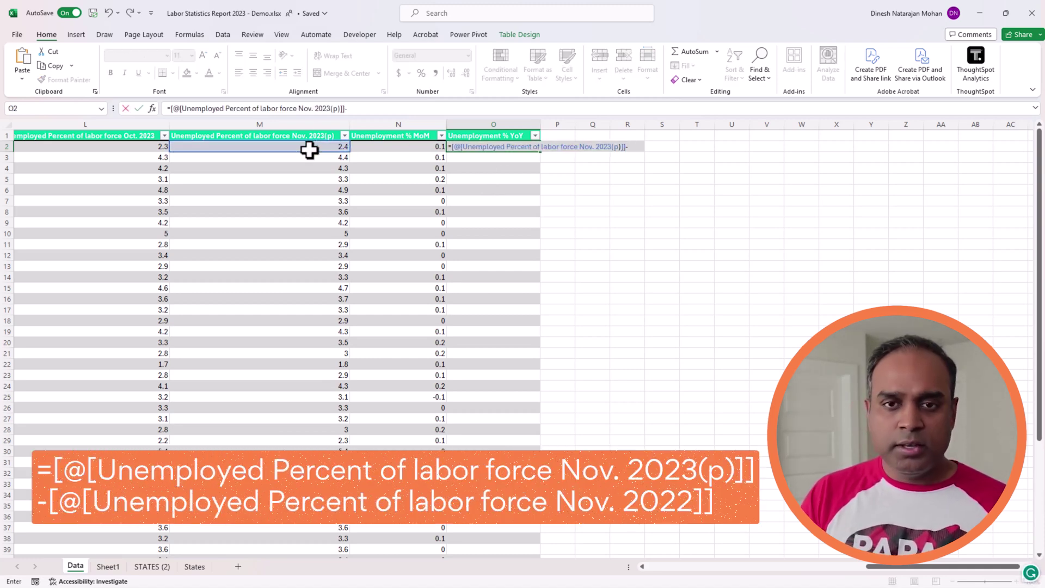
pyautogui.moveTo(885, 577); pyautogui.dragTo(856, 575)
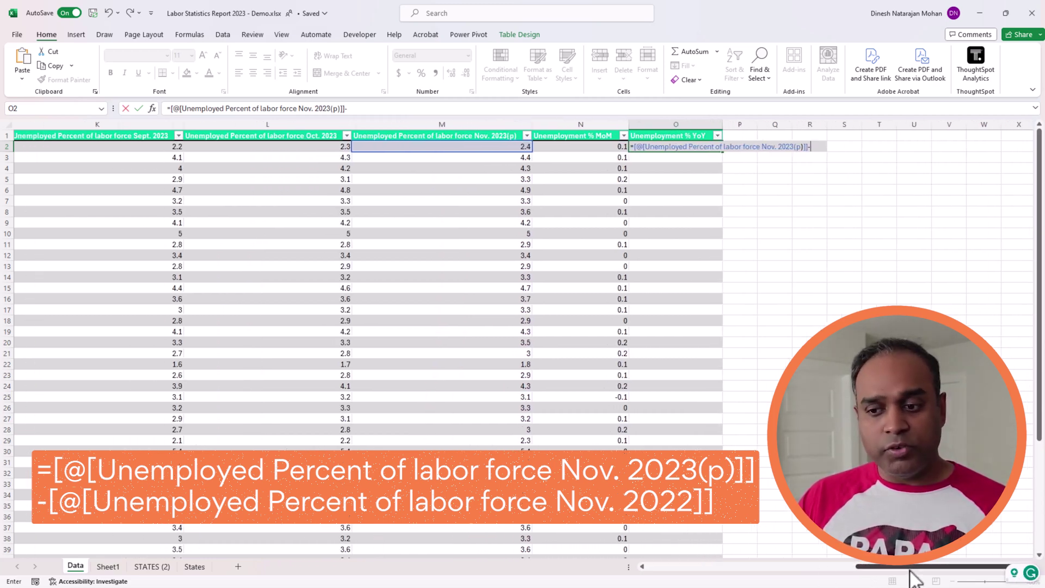
pyautogui.moveTo(917, 576); pyautogui.dragTo(885, 574)
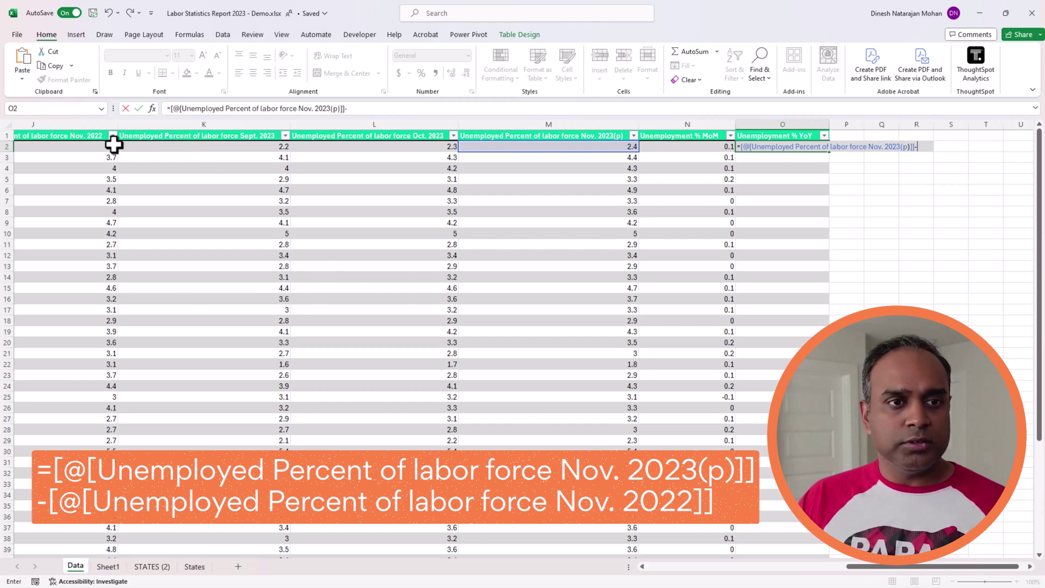
pyautogui.click(97, 147)
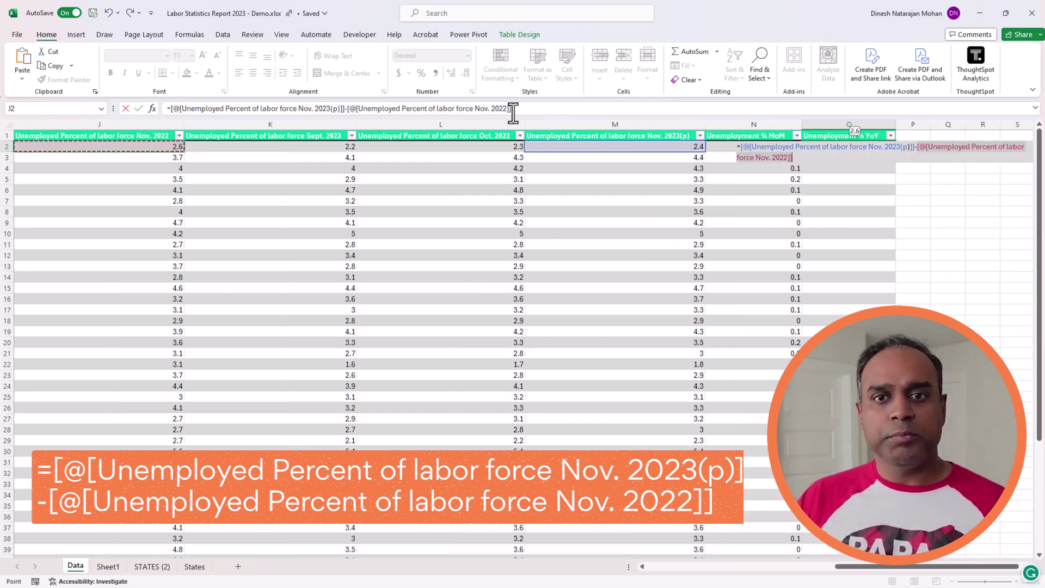
pyautogui.press('Return')
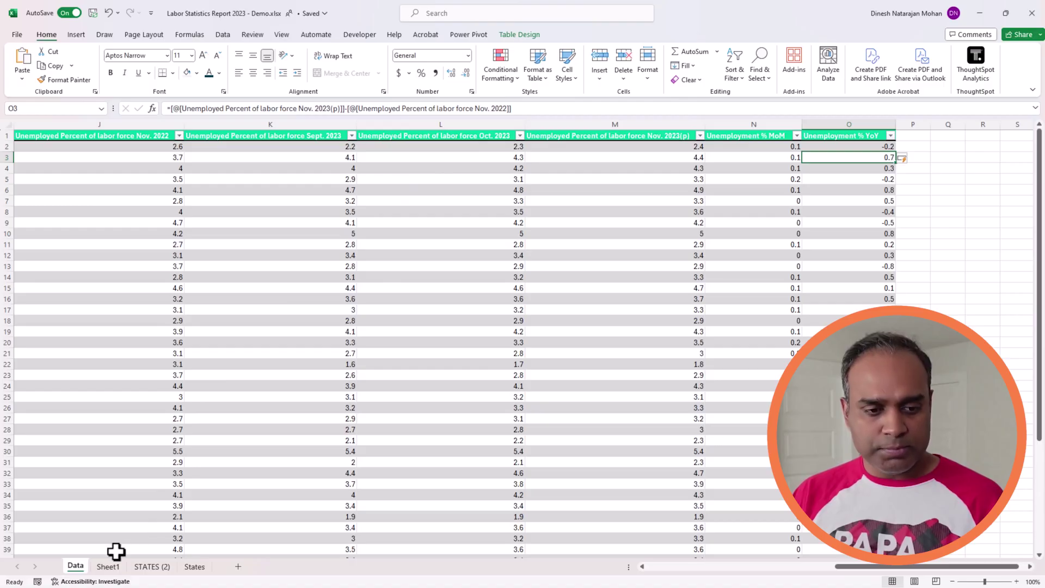
# - Rename the empty worksheet Sheet1 as Help
pyautogui.click(109, 567)
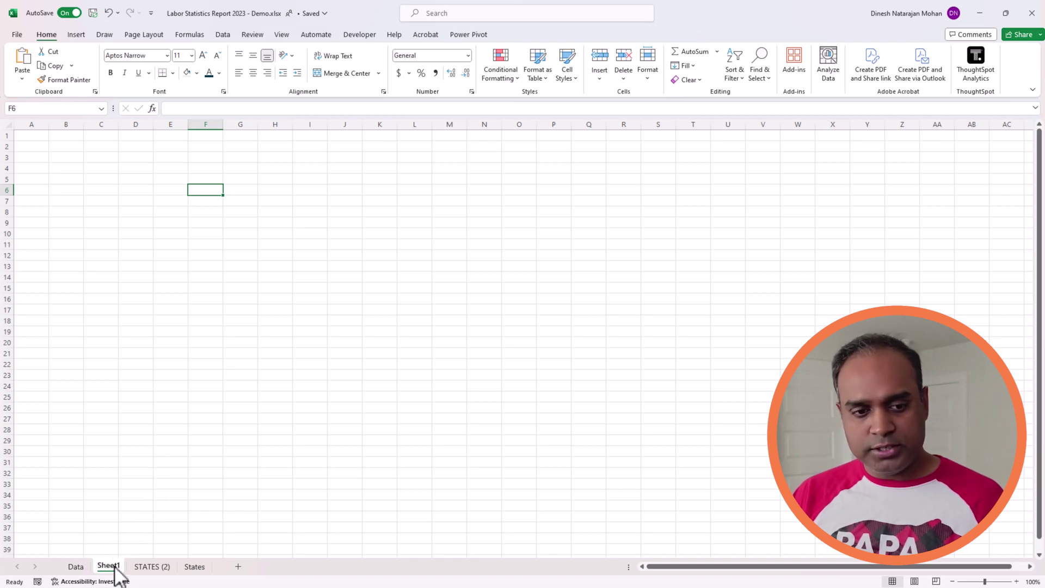
pyautogui.doubleClick(108, 567)
pyautogui.write('He')
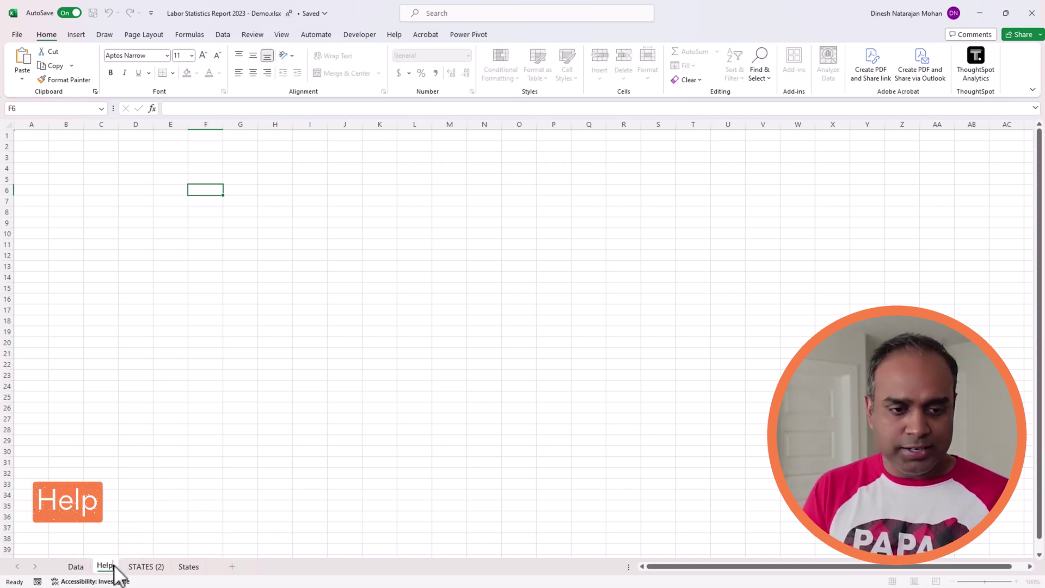
pyautogui.write('lp')
# - List Measure, Unemployment %, Unemployment % MoM and Unemployment % YoY in B3:B6 of the Help sheet and widen column B to fit
pyautogui.click(81, 154)
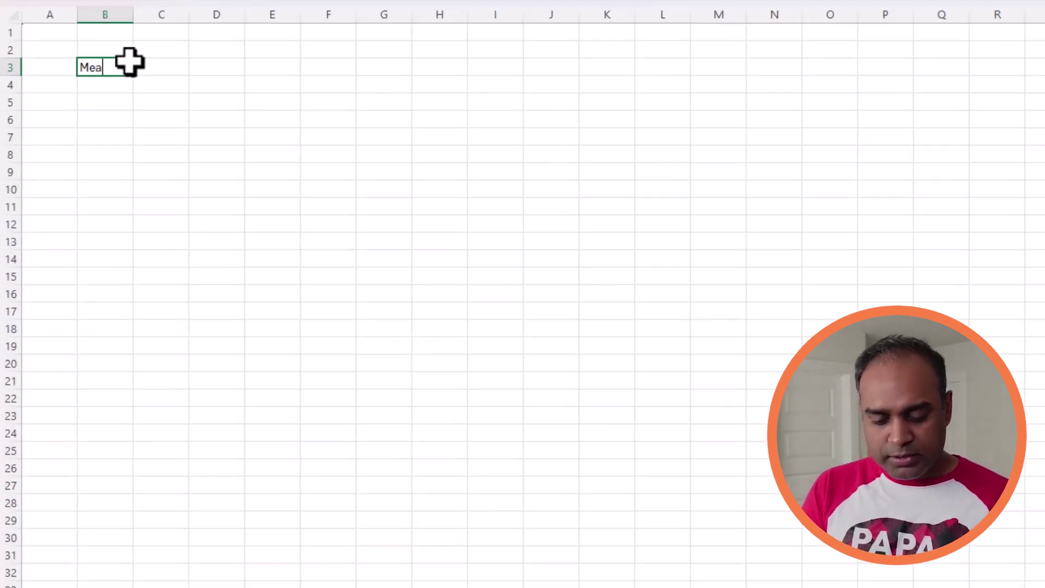
pyautogui.write('Measure')
pyautogui.press('Return')
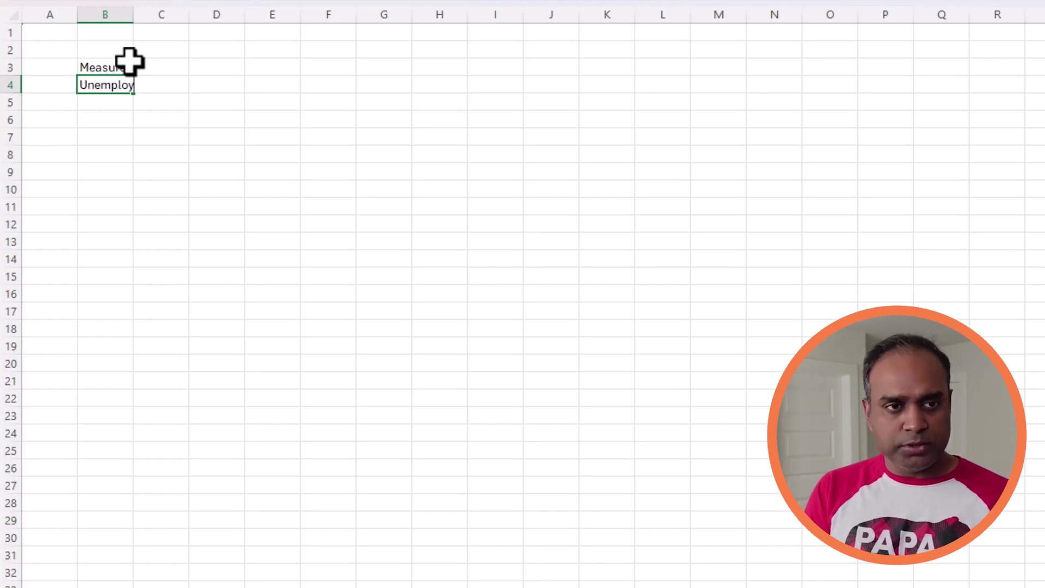
pyautogui.press('Return')
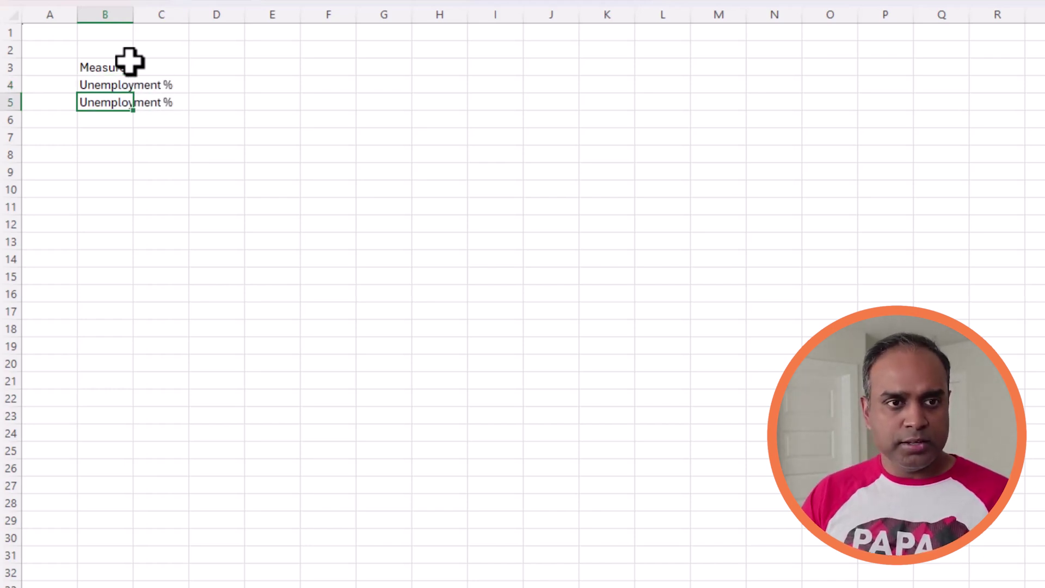
pyautogui.press('Return')
pyautogui.hotkey('ctrl', 'd')
pyautogui.click(412, 3)
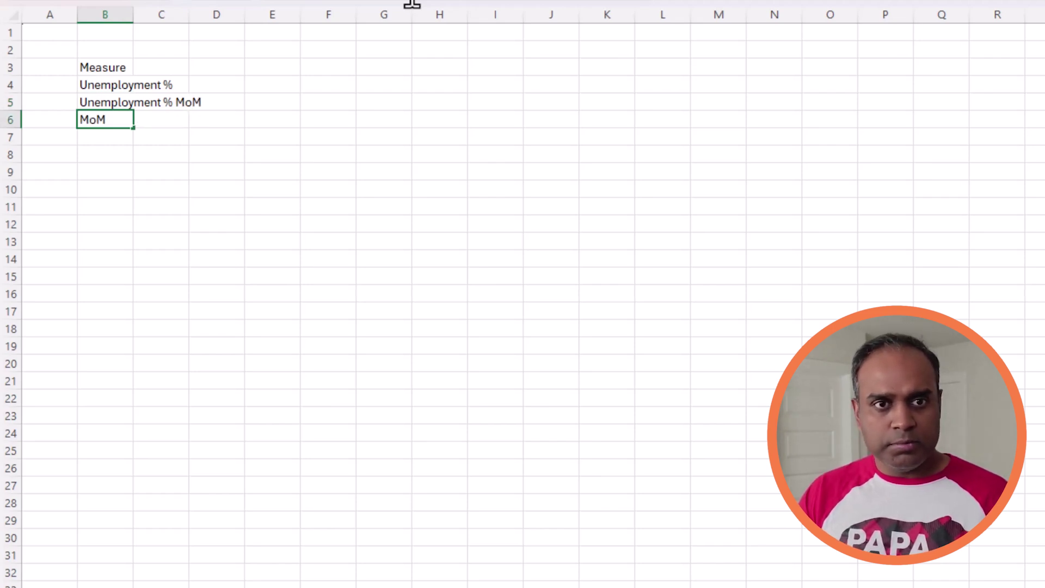
pyautogui.press('Return')
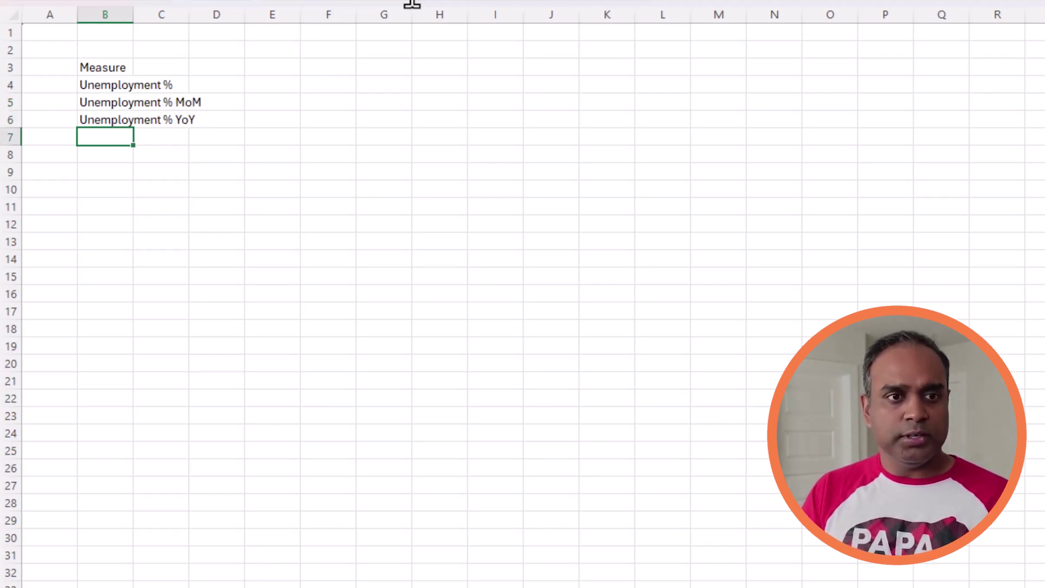
pyautogui.moveTo(133, 14); pyautogui.dragTo(216, 15)
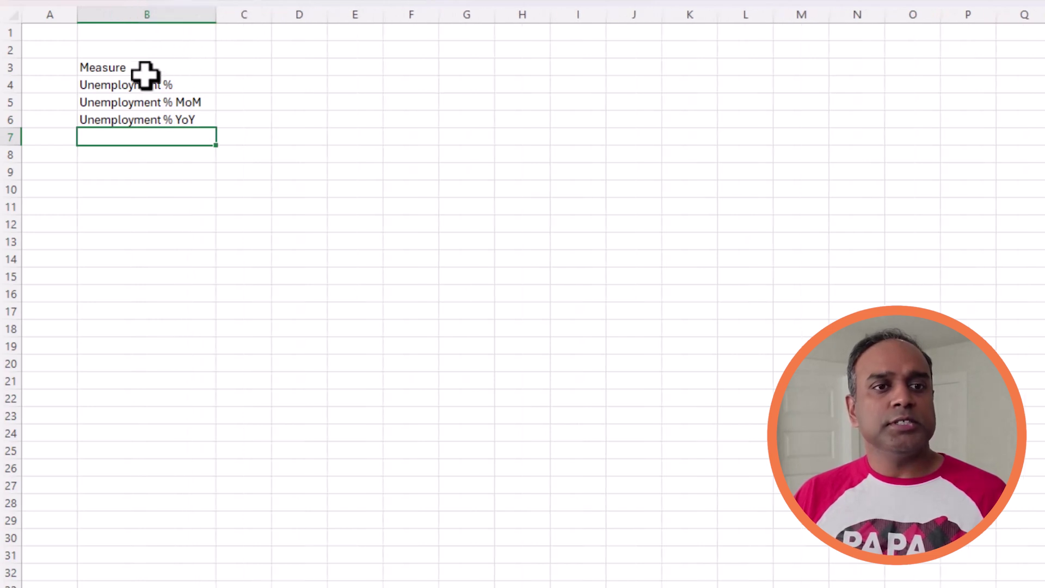
# - Convert the measure list in B3:B6 into a table that uses its first row as headers
pyautogui.moveTo(146, 68); pyautogui.dragTo(160, 123)
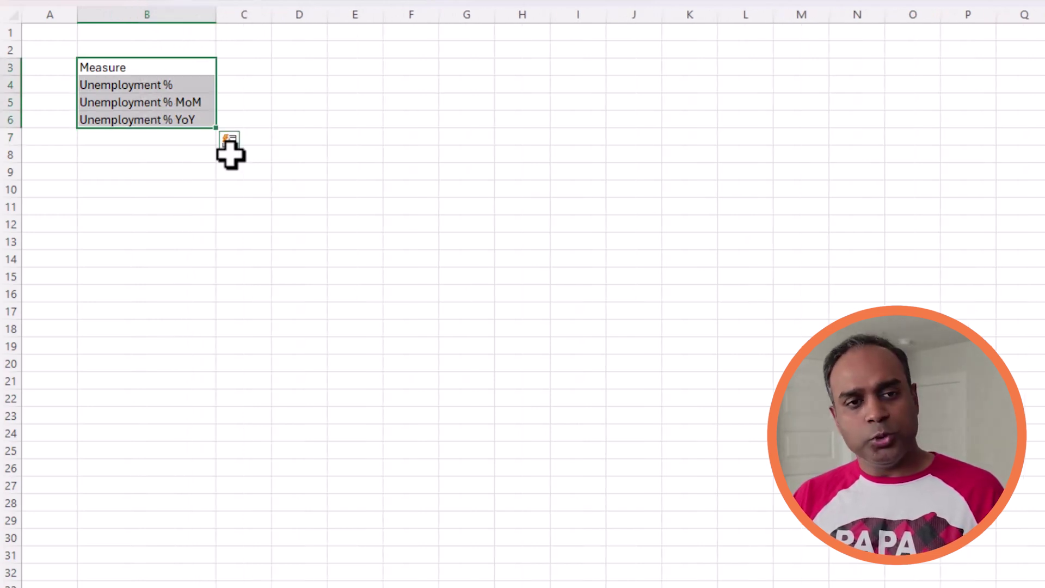
pyautogui.hotkey('ctrl', 't')
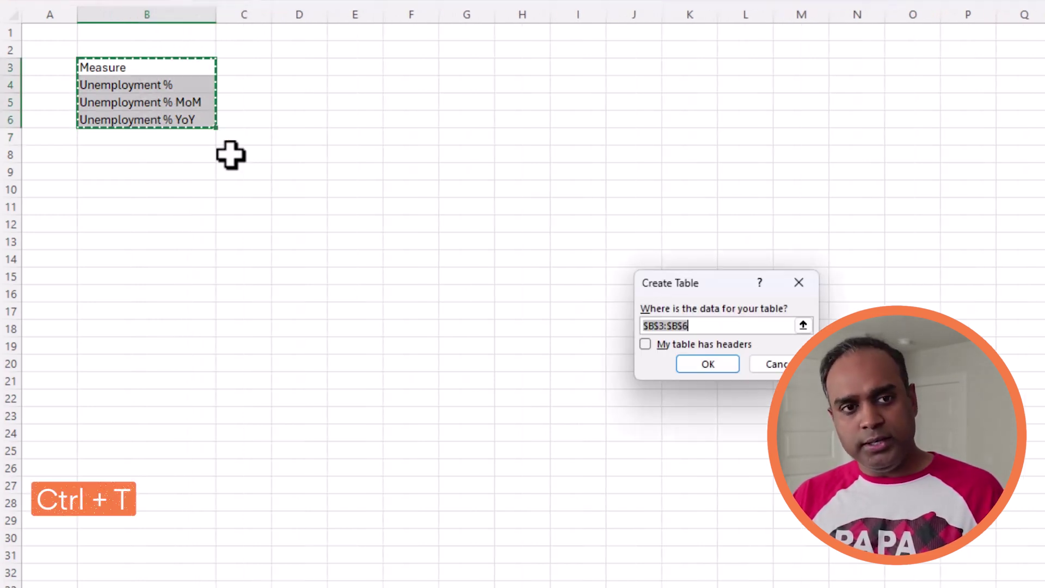
pyautogui.click(647, 345)
pyautogui.moveTo(707, 281); pyautogui.dragTo(318, 79)
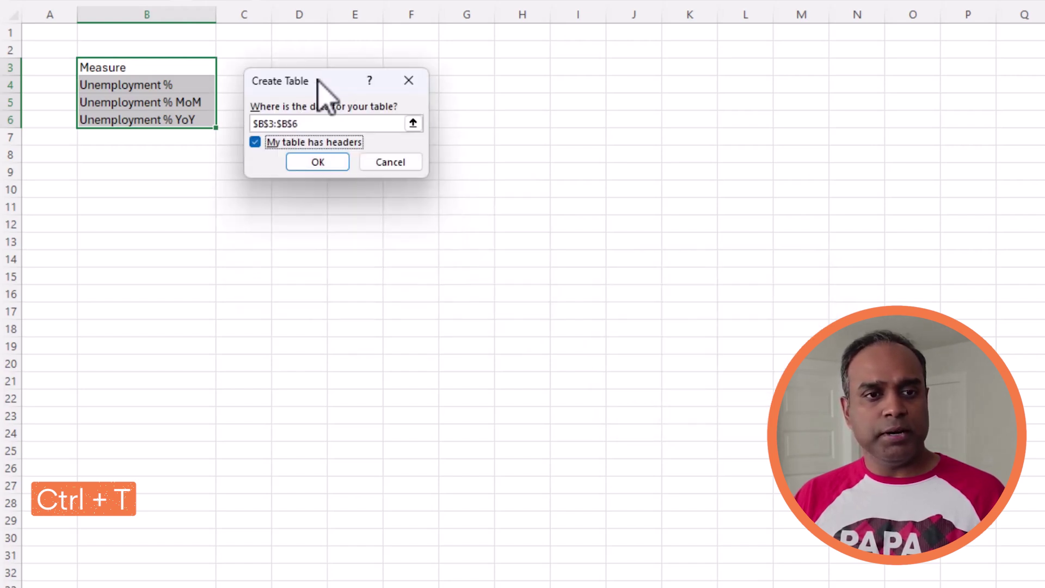
pyautogui.click(316, 163)
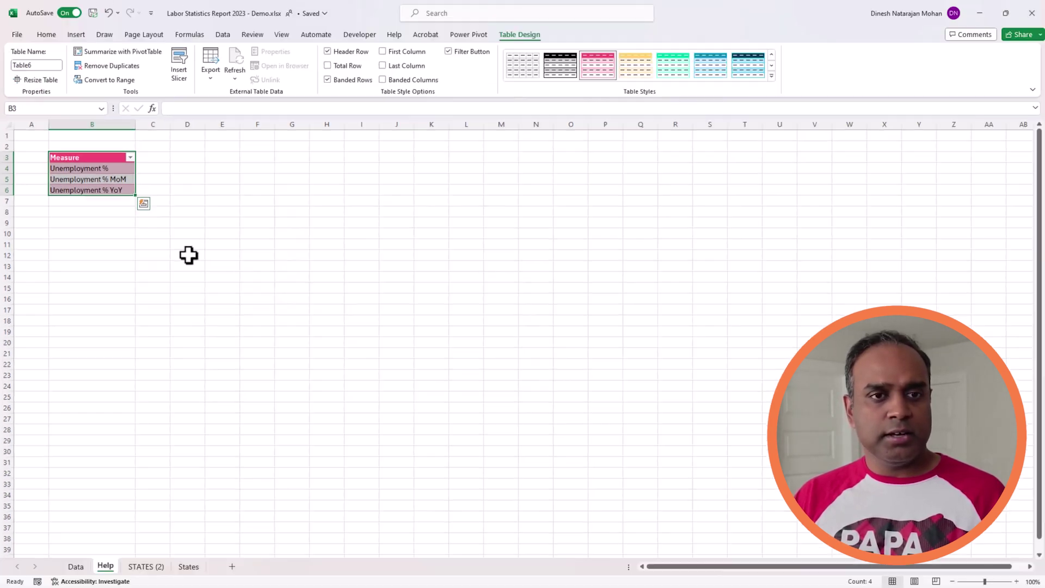
# - Insert a PivotTable from the Measure table at cell B9 of the Help sheet, with Measure as its row field
pyautogui.click(94, 179)
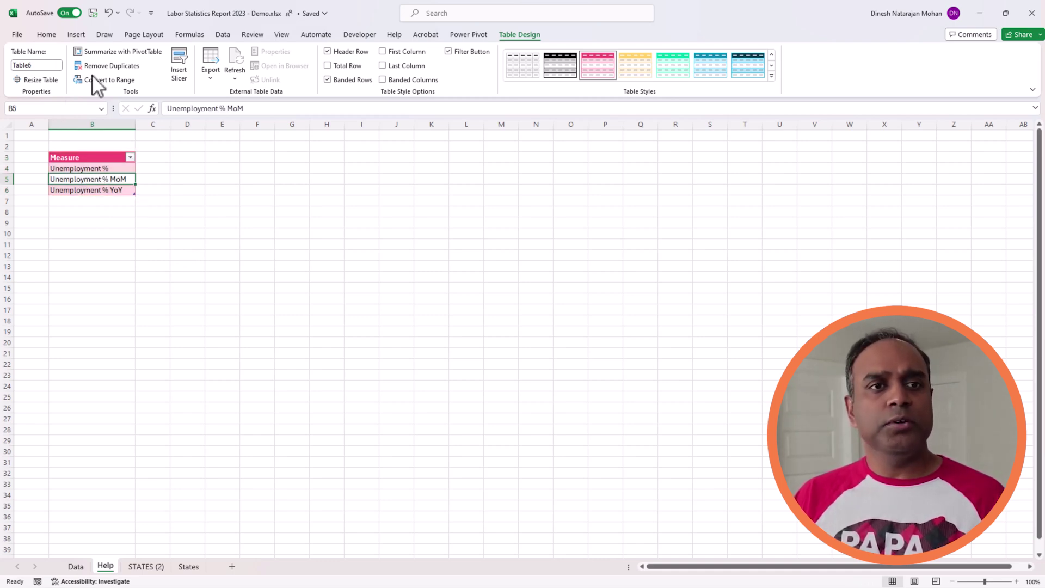
pyautogui.click(76, 36)
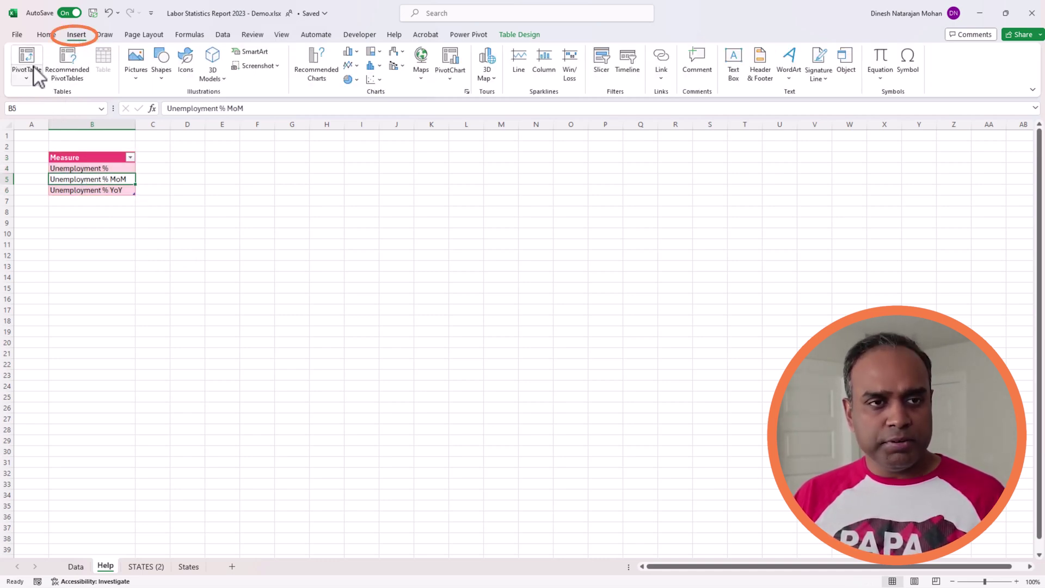
pyautogui.click(30, 59)
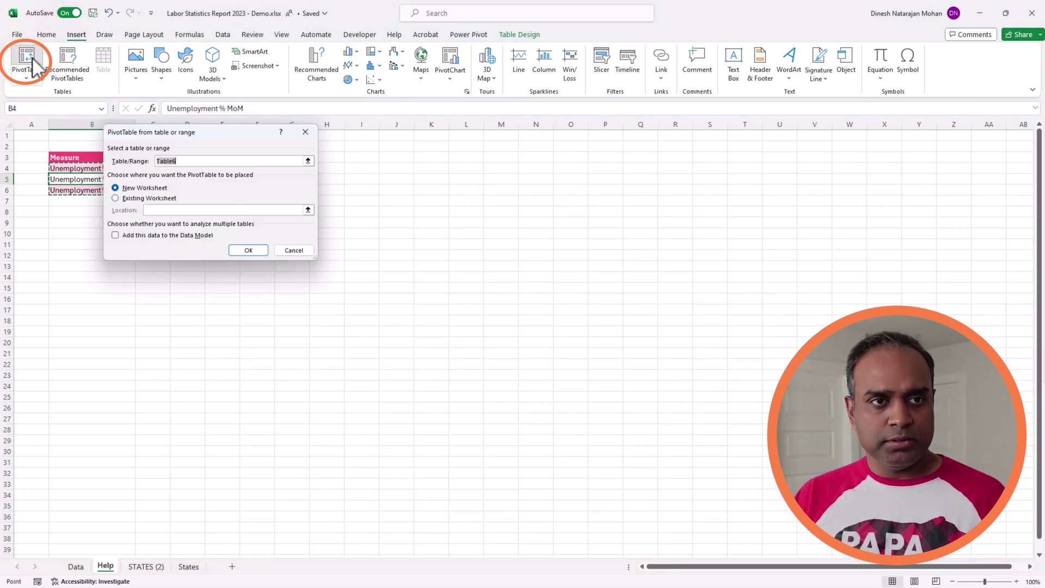
pyautogui.click(136, 198)
pyautogui.moveTo(191, 133); pyautogui.dragTo(267, 187)
pyautogui.click(234, 264)
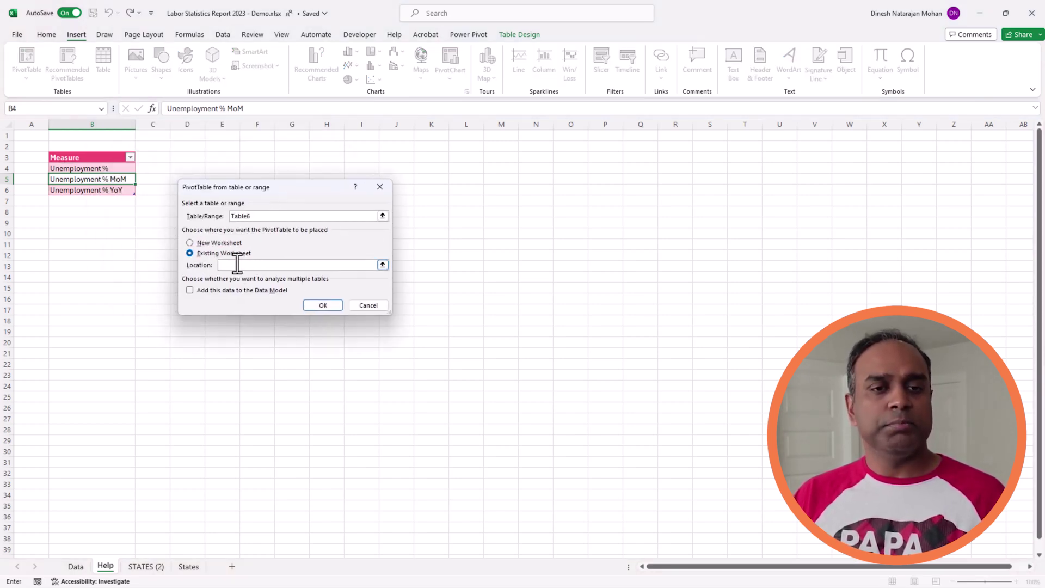
pyautogui.click(101, 219)
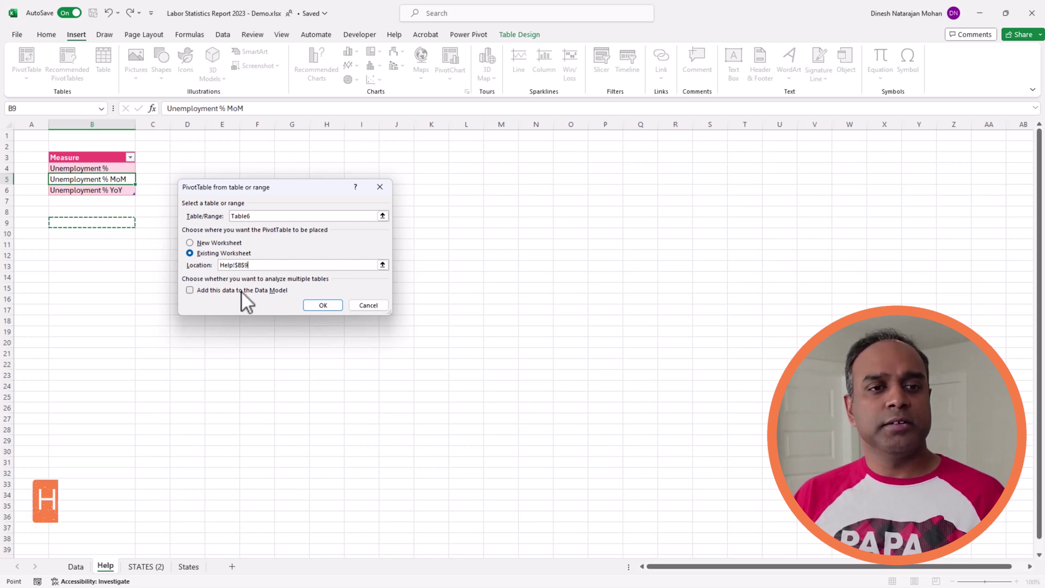
pyautogui.click(322, 305)
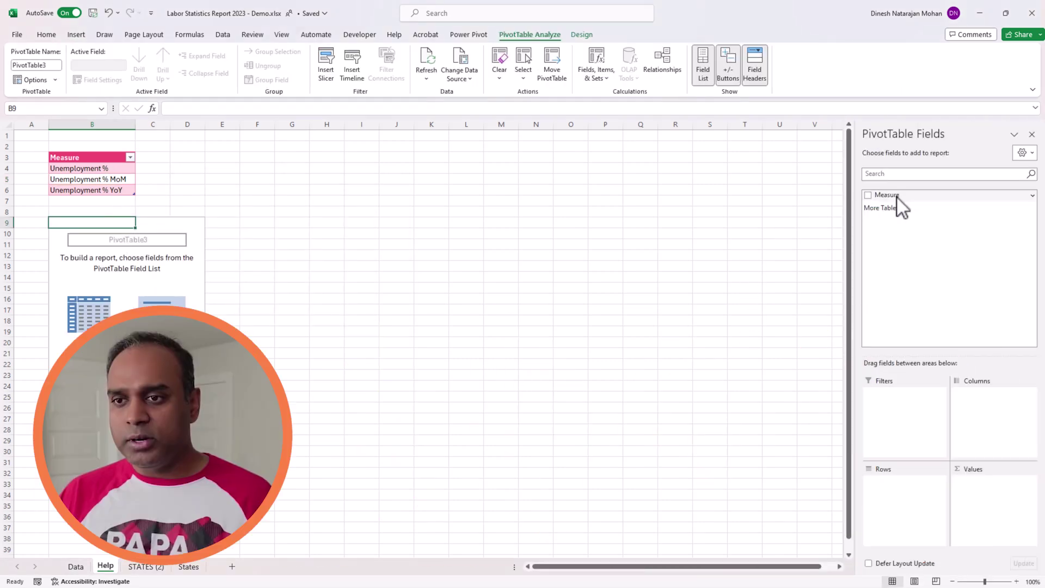
pyautogui.click(870, 198)
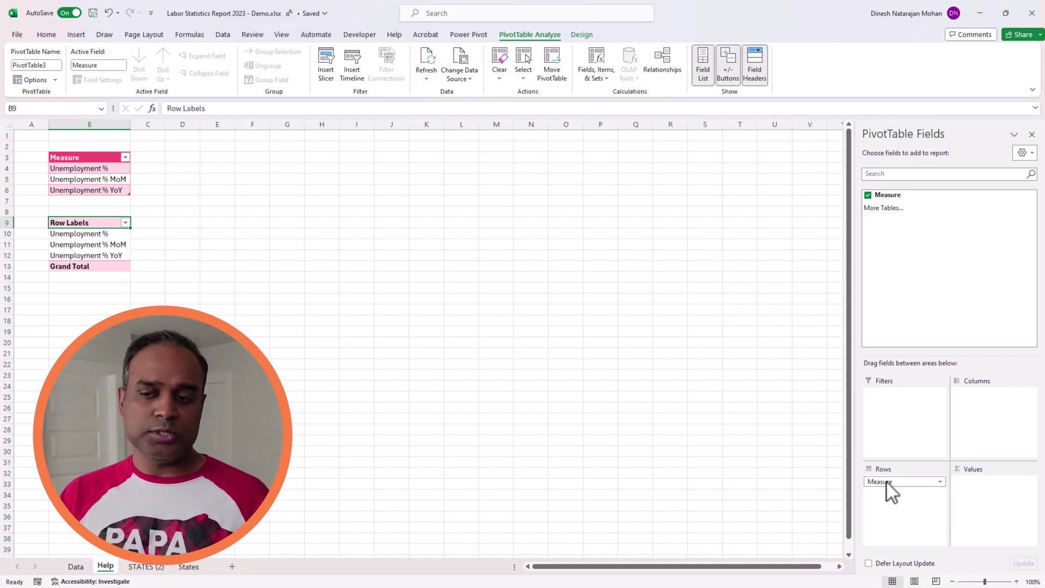
# - Insert a slicer on the Measure field of the PivotTable and place it beside the measure table, starting around row 3
pyautogui.click(113, 237)
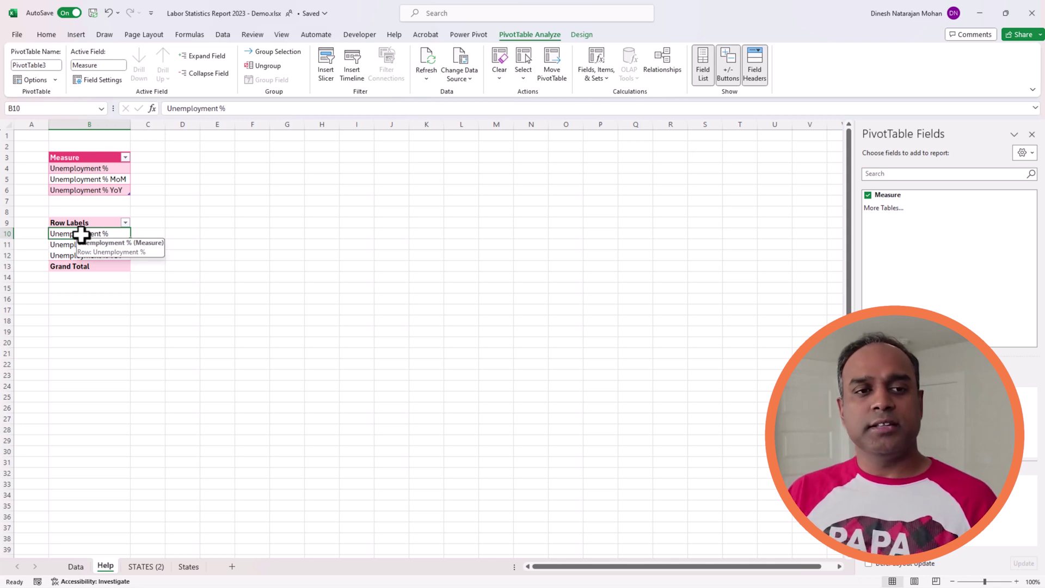
pyautogui.click(76, 36)
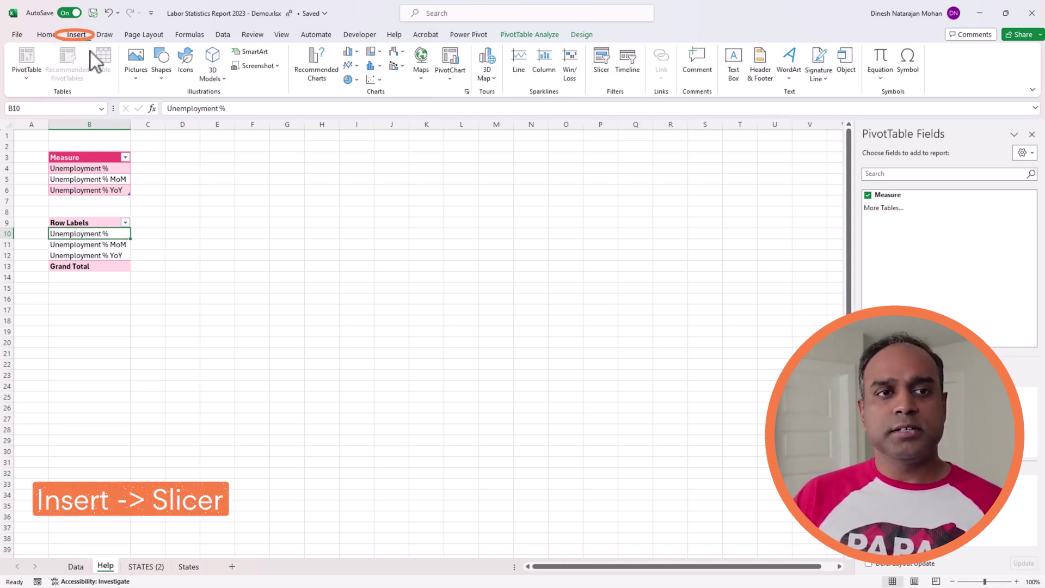
pyautogui.click(601, 65)
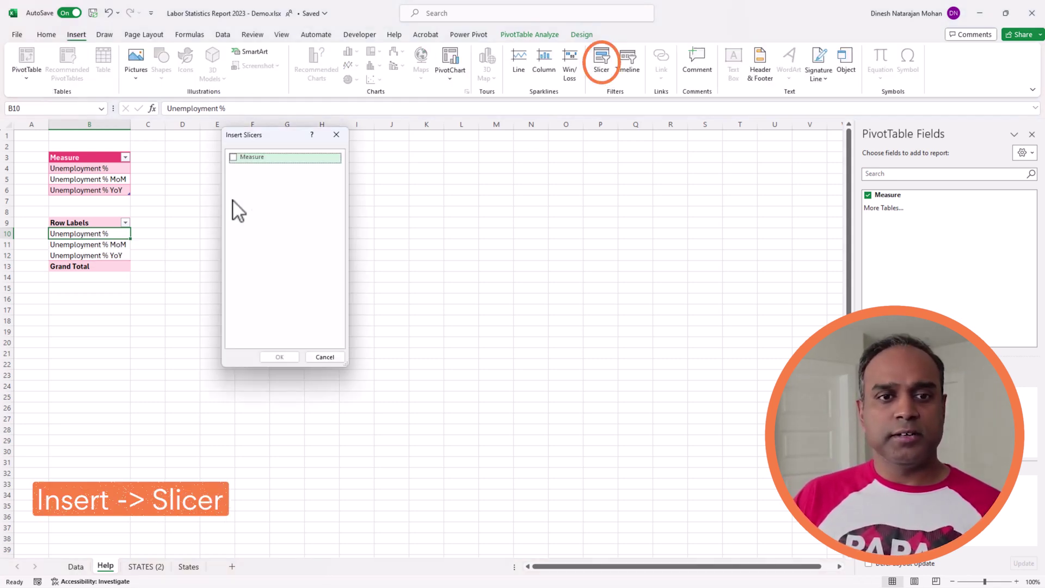
pyautogui.moveTo(259, 136); pyautogui.dragTo(205, 175)
pyautogui.click(182, 198)
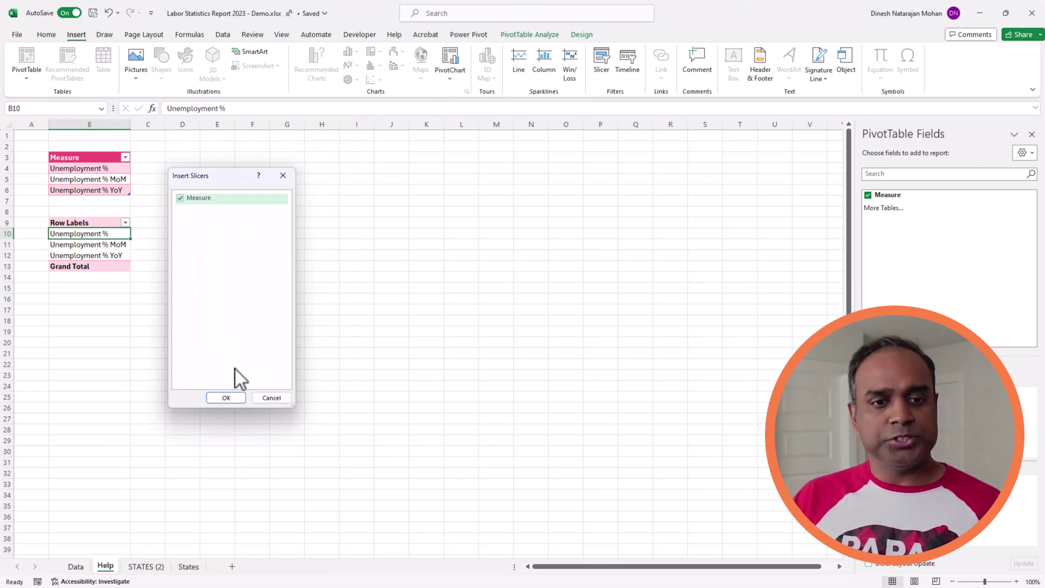
pyautogui.click(226, 398)
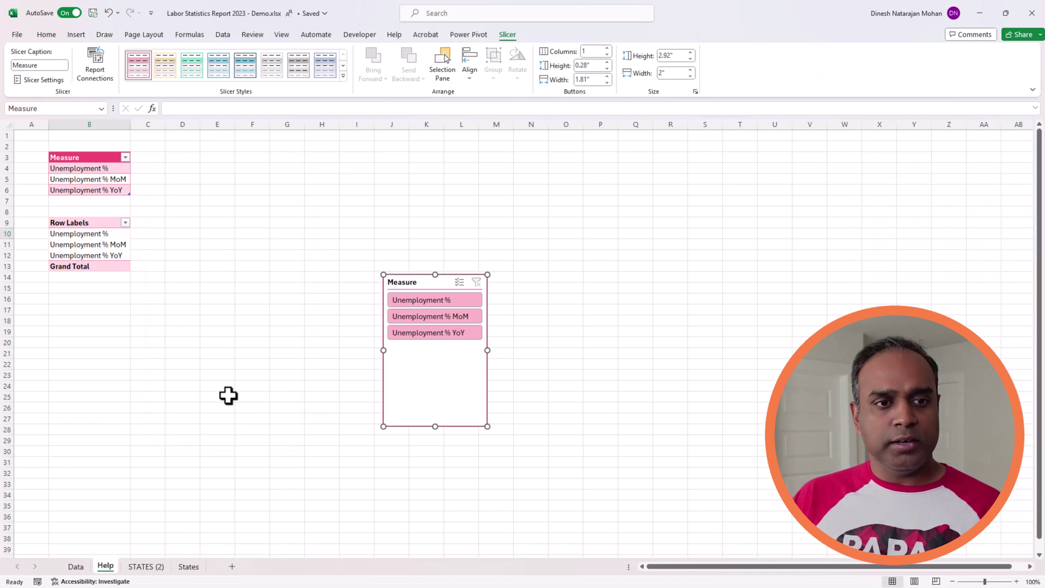
pyautogui.moveTo(375, 280); pyautogui.dragTo(183, 158)
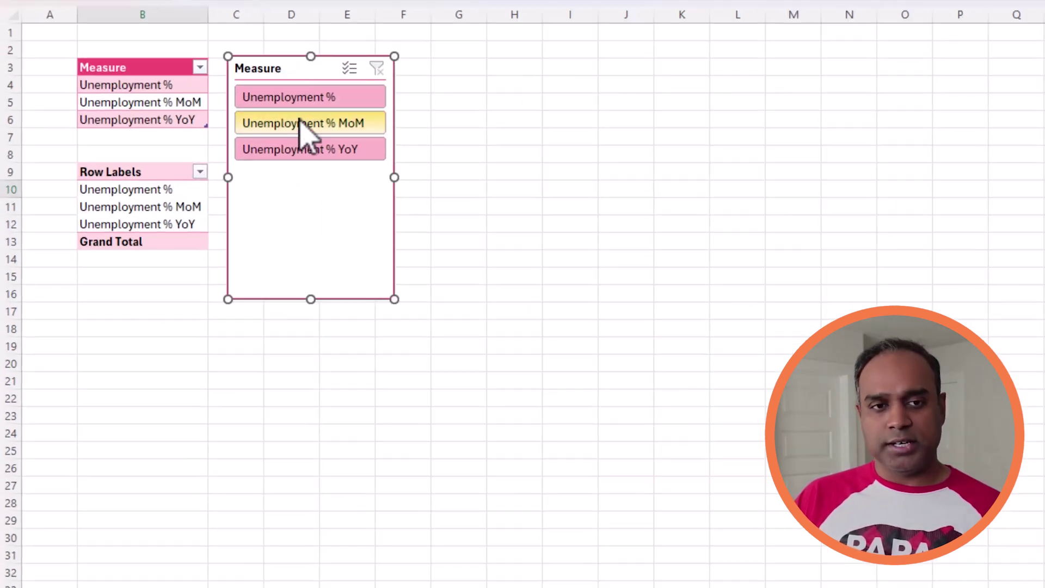
# - Try the Measure slicer by filtering the PivotTable to each measure in turn, ending on Unemployment % MoM
pyautogui.click(302, 98)
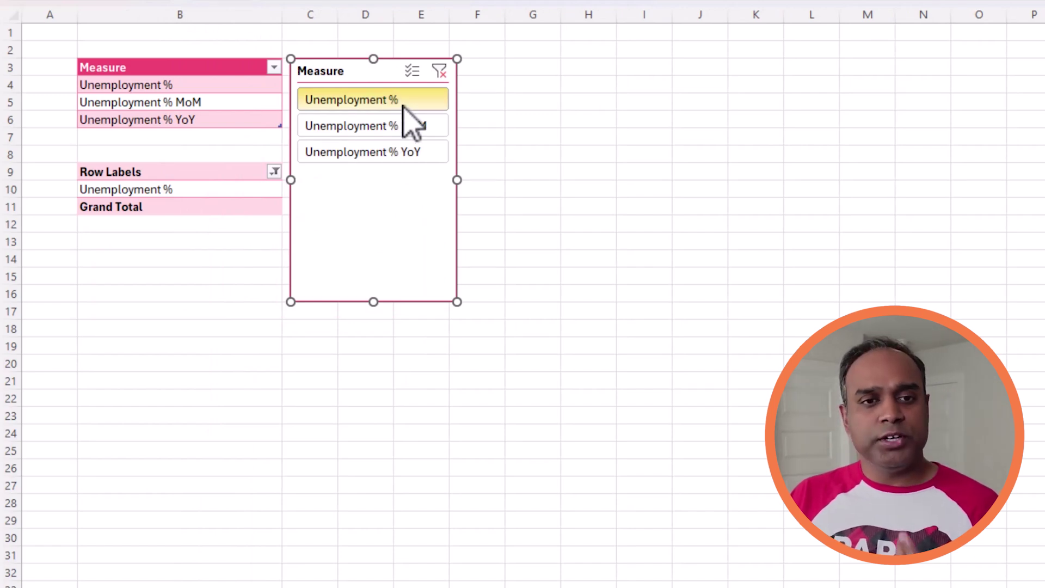
pyautogui.click(404, 124)
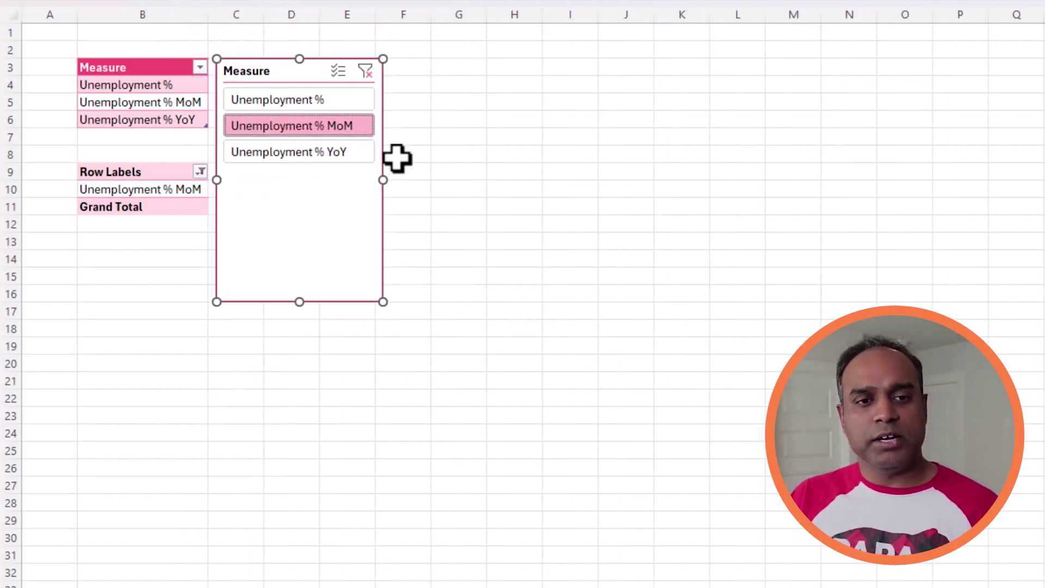
pyautogui.click(135, 191)
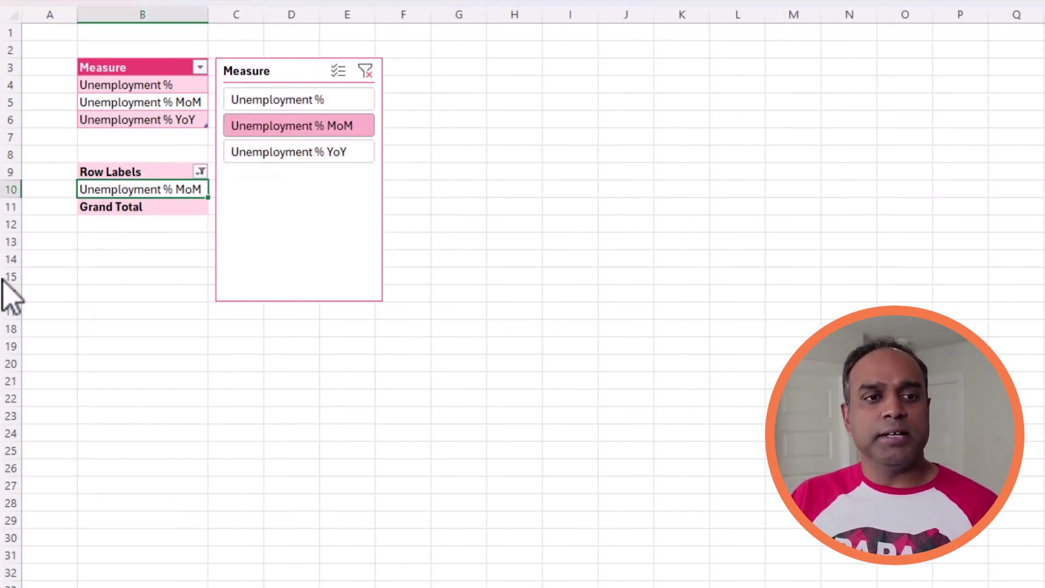
pyautogui.click(251, 154)
pyautogui.click(281, 103)
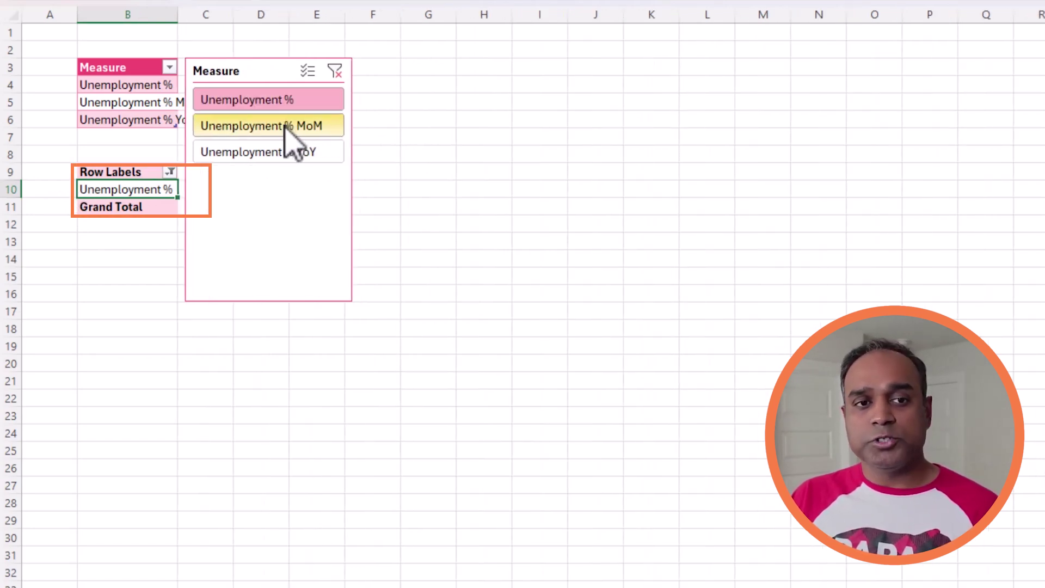
pyautogui.click(287, 125)
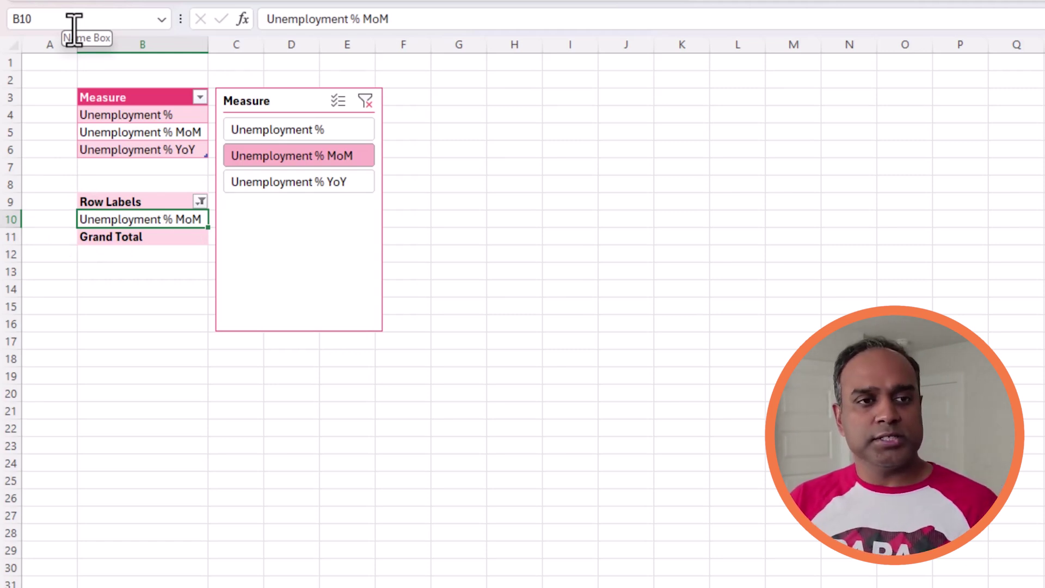
# - Name cell B10, the PivotTable's first row label, METRIC
pyautogui.click(74, 22)
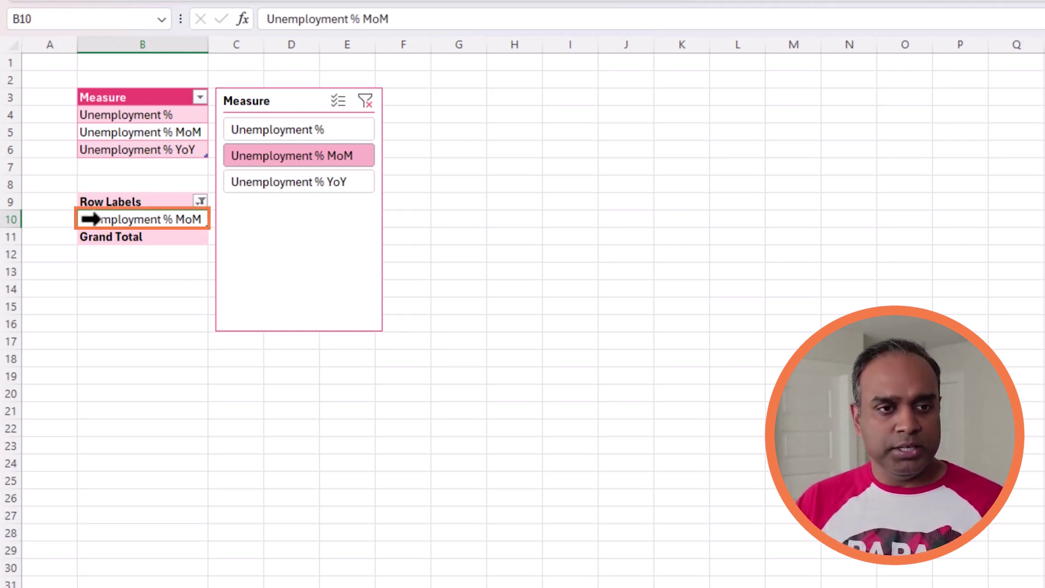
pyautogui.click(76, 22)
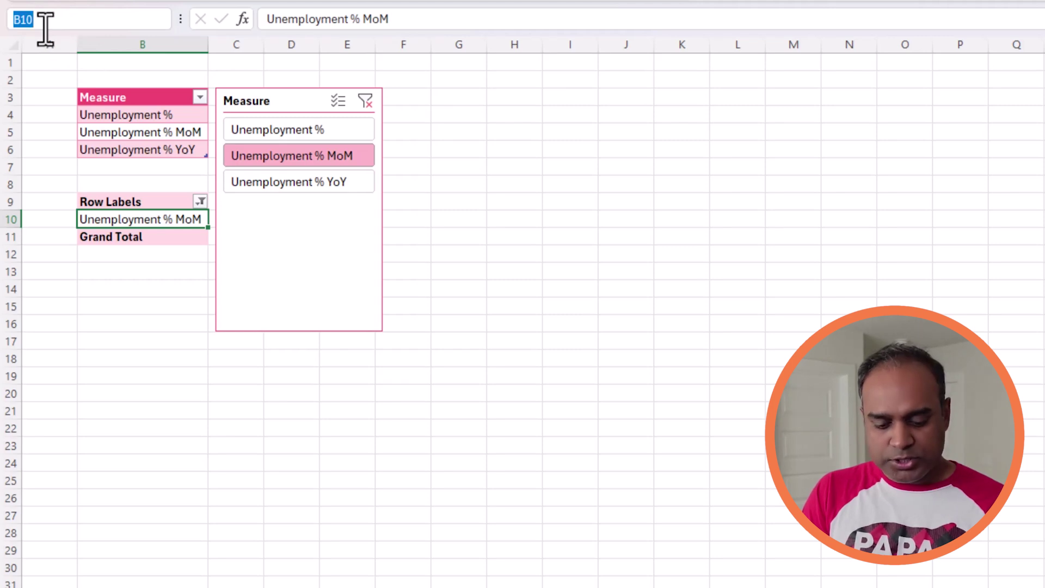
pyautogui.write('TRIC')
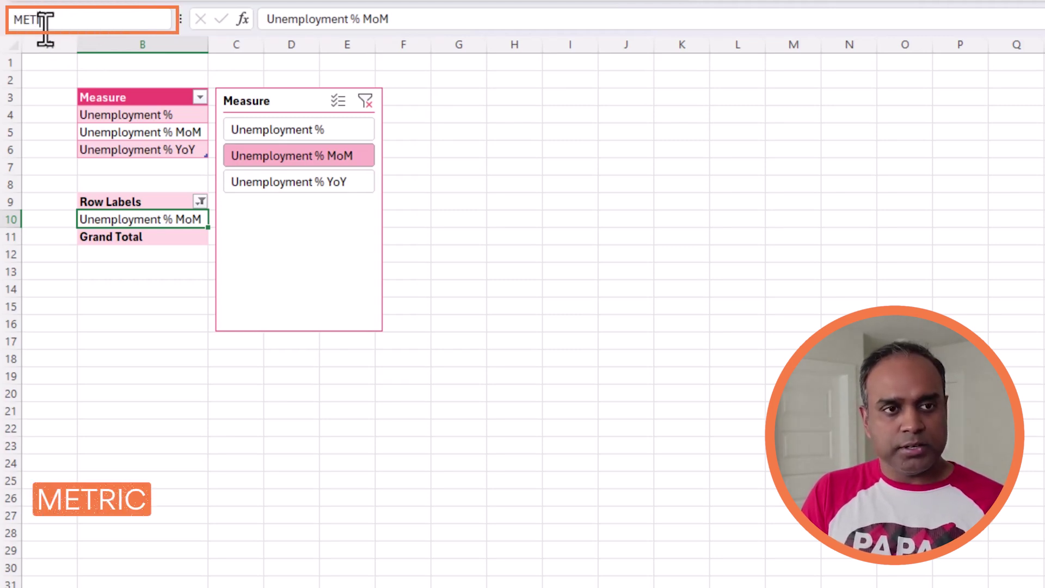
pyautogui.press('Return')
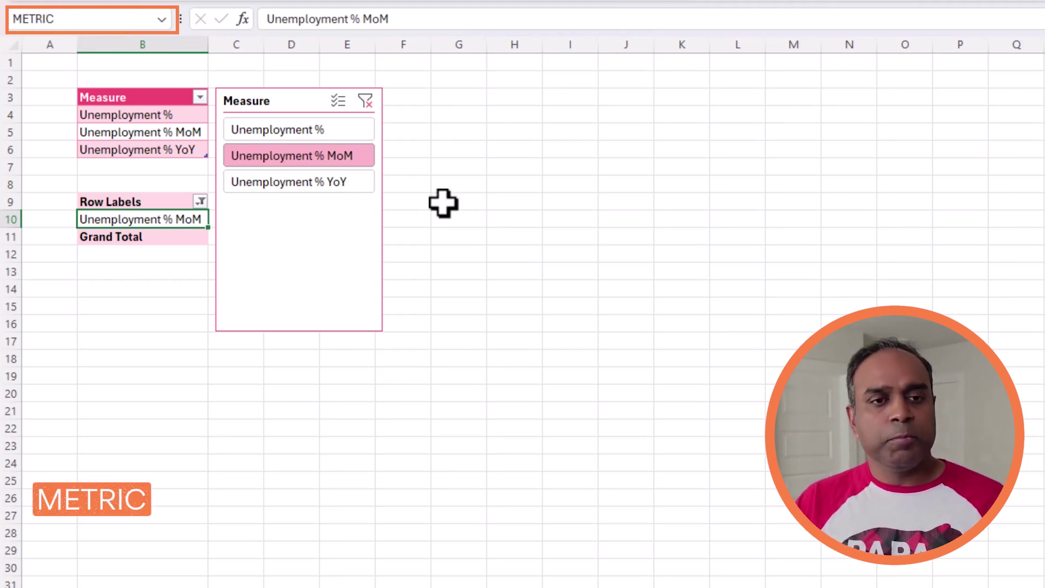
# - Enter the test formula =METRIC in cell G4 of the Help sheet and widen column G to fit
pyautogui.click(466, 185)
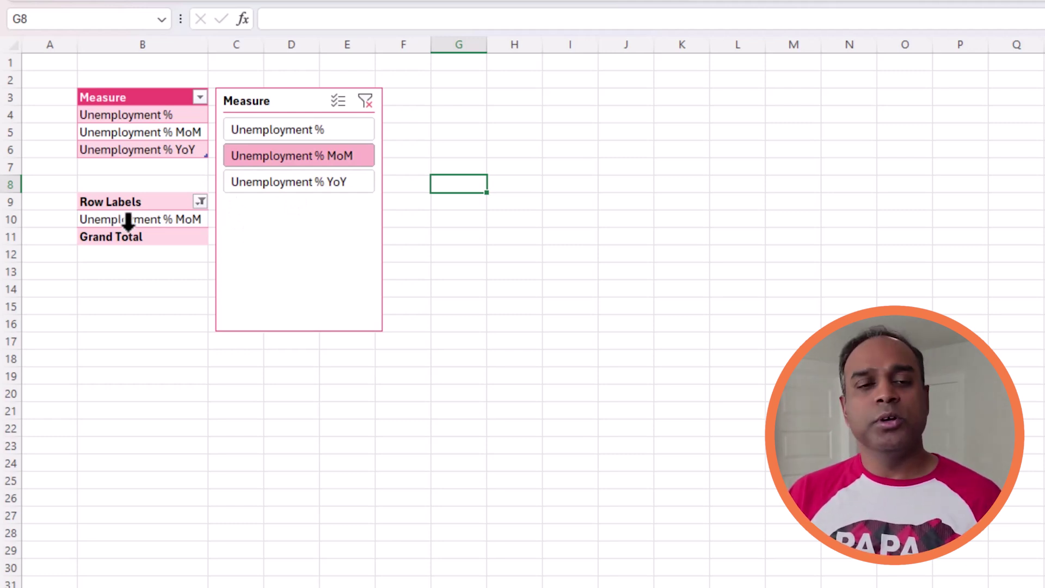
pyautogui.click(444, 116)
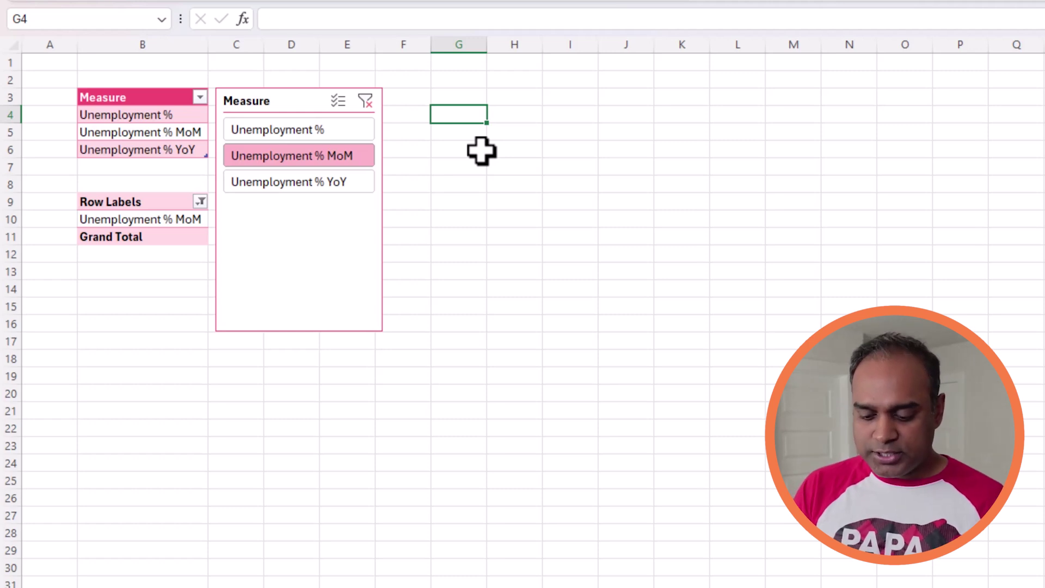
pyautogui.write('=METRIC')
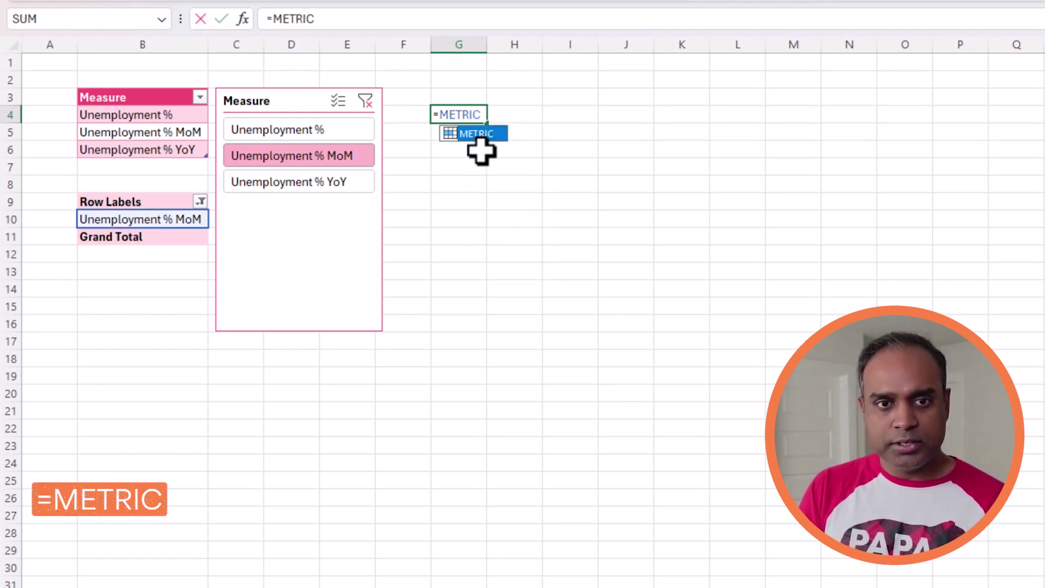
pyautogui.press('Return')
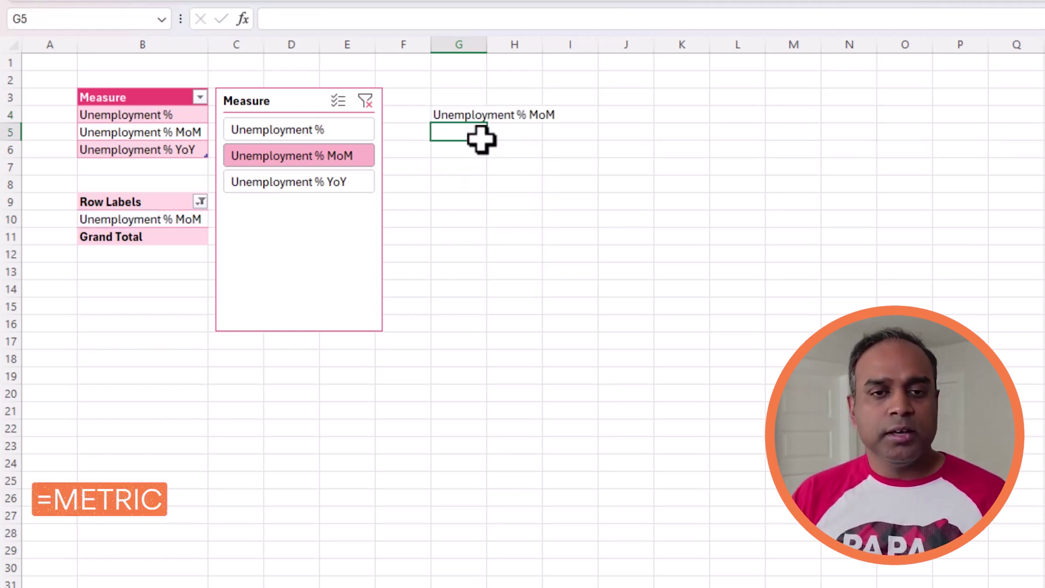
pyautogui.click(478, 116)
pyautogui.moveTo(488, 42); pyautogui.dragTo(535, 43)
# - Check the METRIC reference in G4 by switching the slicer through Unemployment %, Unemployment % MoM and Unemployment % YoY
pyautogui.click(296, 103)
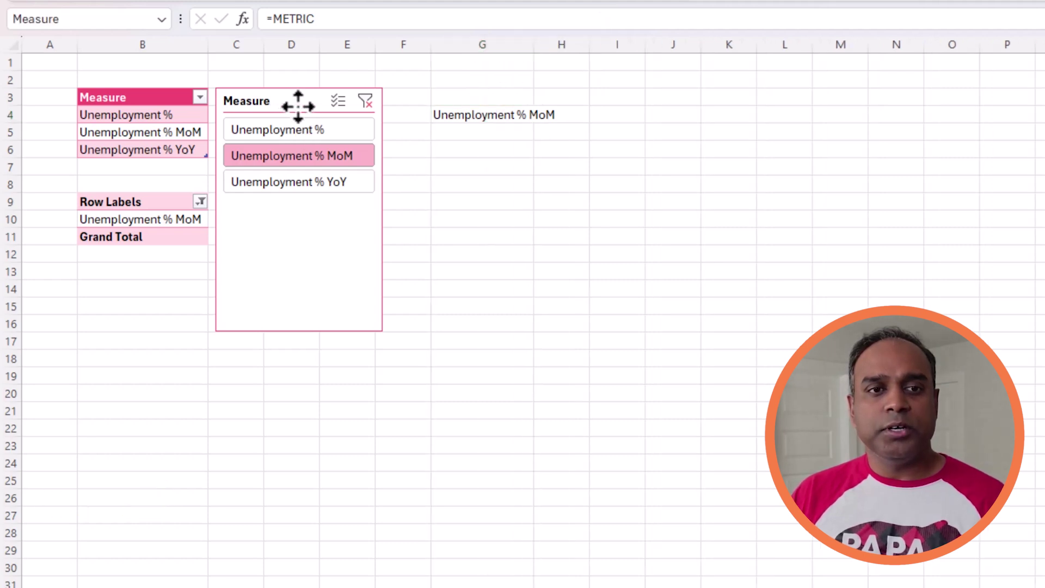
pyautogui.moveTo(296, 103); pyautogui.dragTo(333, 104)
pyautogui.click(311, 132)
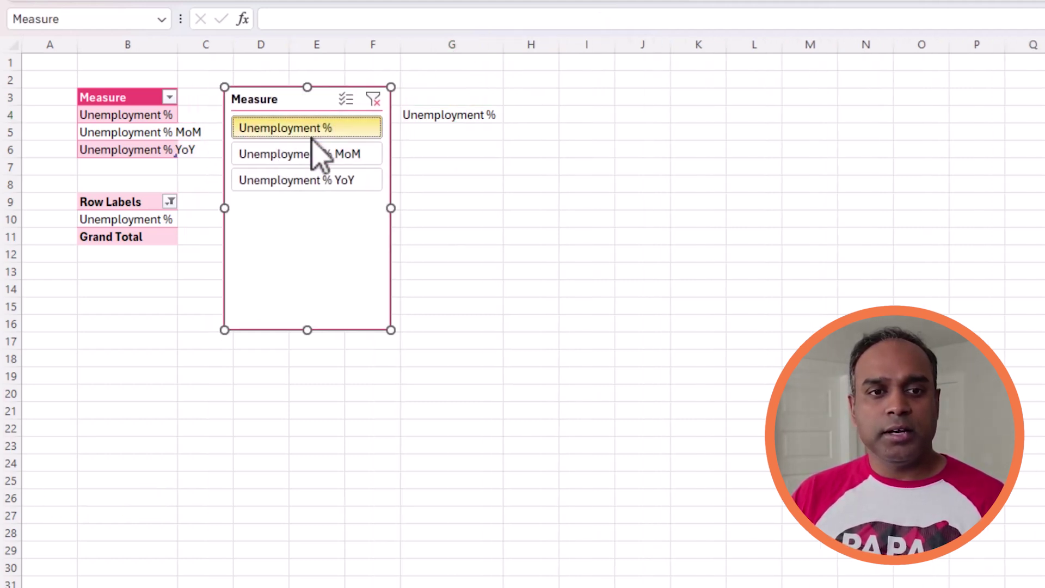
pyautogui.click(310, 157)
pyautogui.click(305, 180)
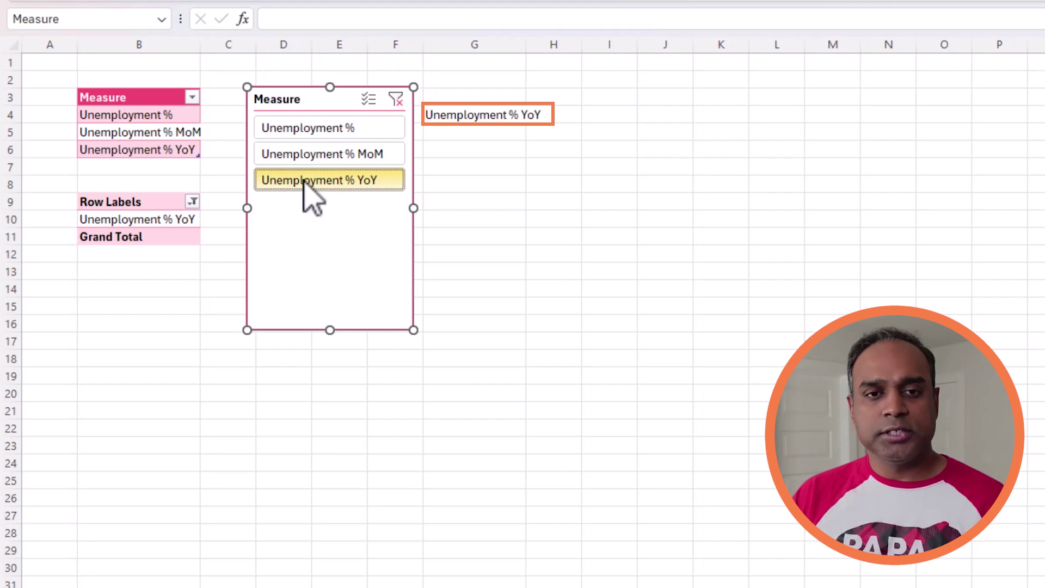
# - Clear the test formula from cell G4
pyautogui.click(503, 114)
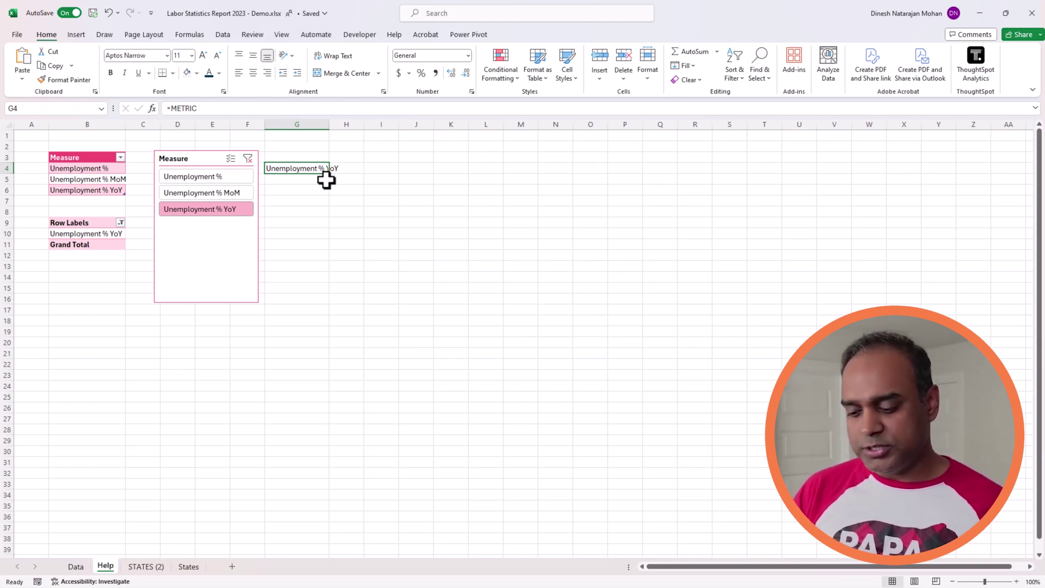
pyautogui.press('Delete')
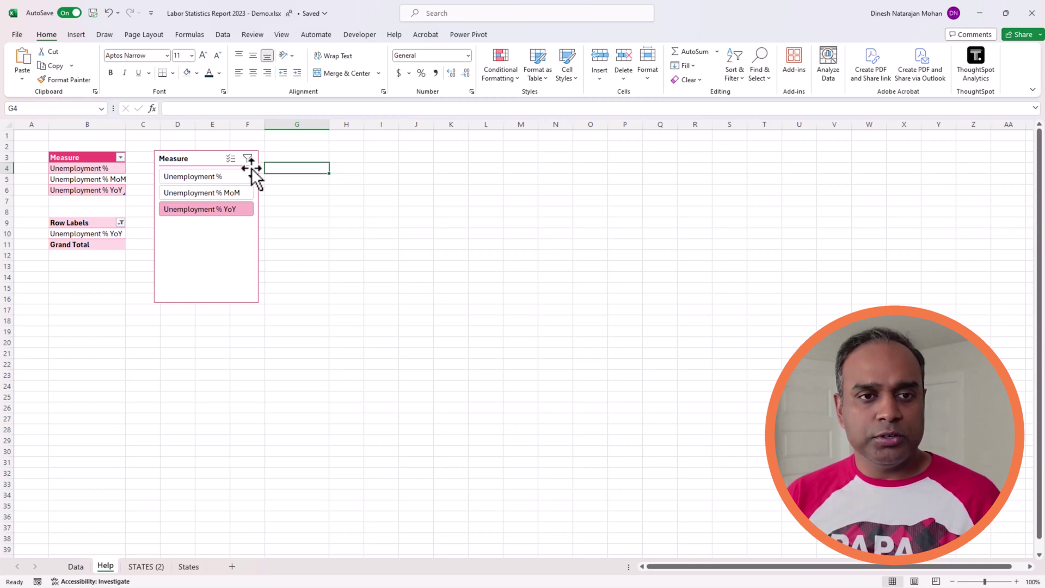
# - Cut the Measure slicer from the Help sheet and paste it at cell S2 of the Data sheet
pyautogui.click(196, 159)
pyautogui.hotkey('ctrl', 'x')
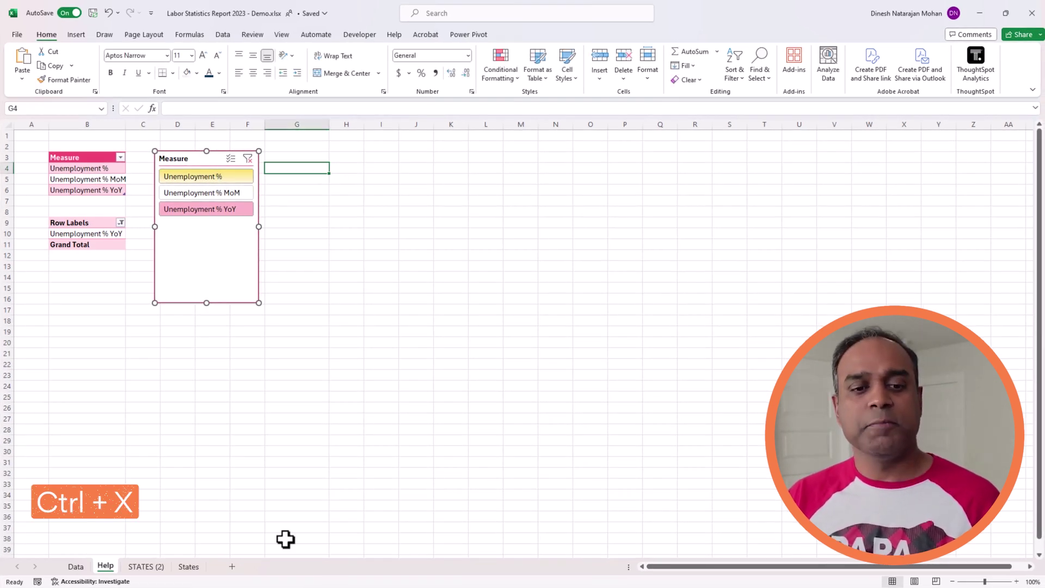
pyautogui.click(84, 564)
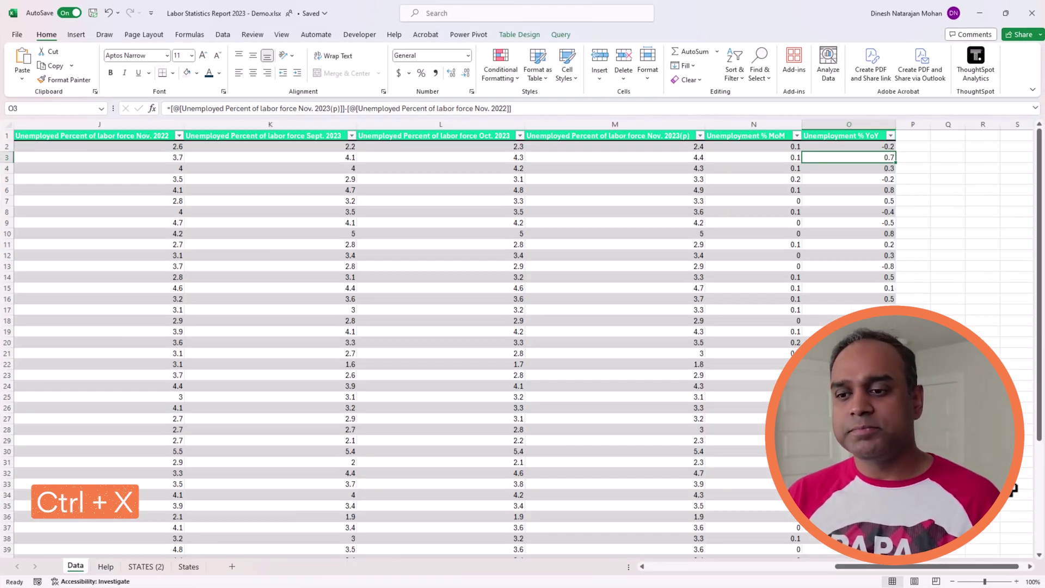
pyautogui.click(1029, 566)
pyautogui.click(1029, 566)
pyautogui.click(1030, 566)
pyautogui.click(1029, 566)
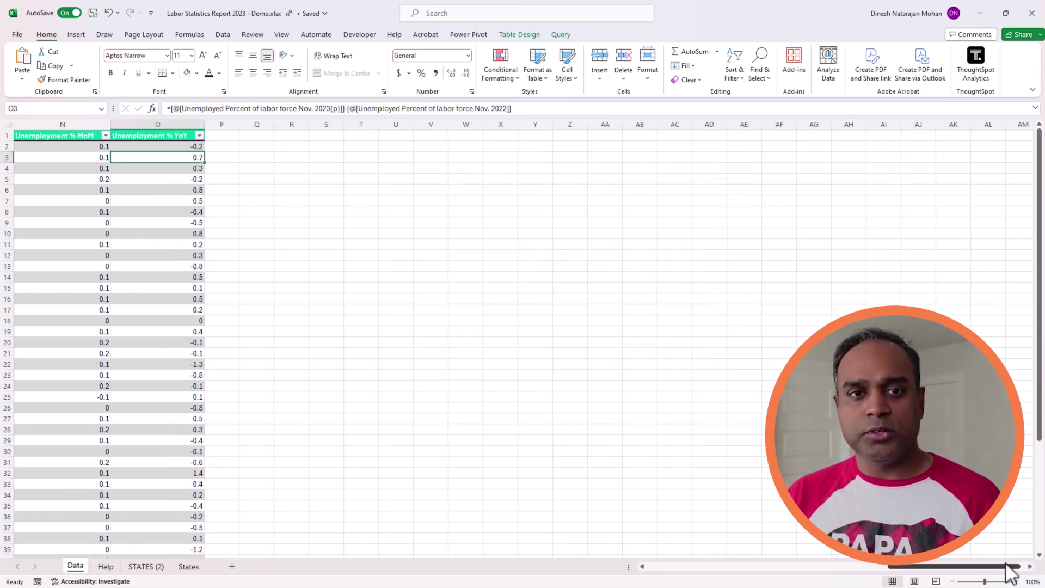
pyautogui.click(315, 147)
pyautogui.hotkey('ctrl', 'v')
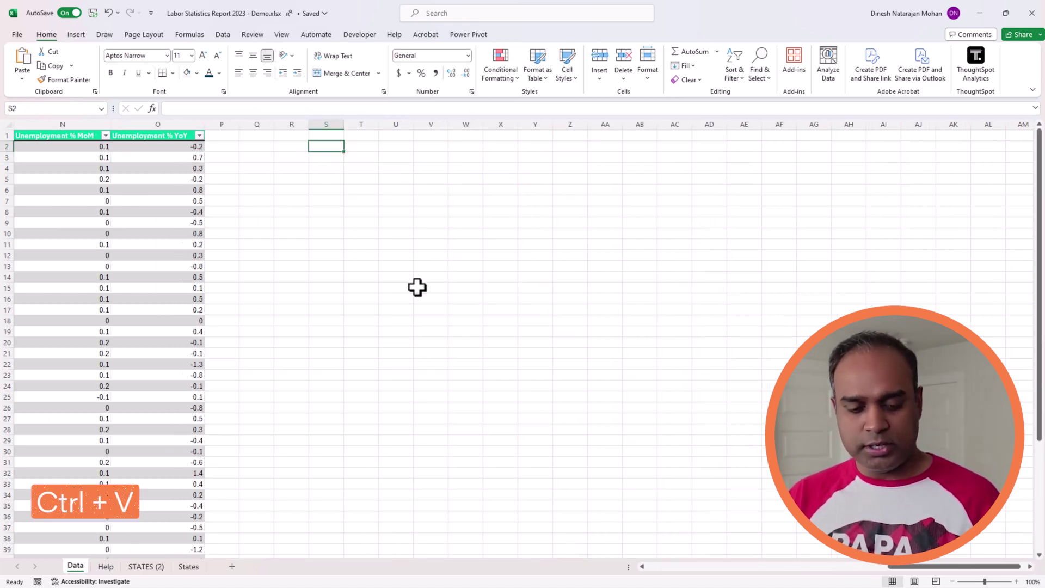
# - Narrow the November 2023 unemployed percent column M and move the Measure slicer closer to the data, starting at column R
pyautogui.moveTo(903, 567); pyautogui.dragTo(878, 567)
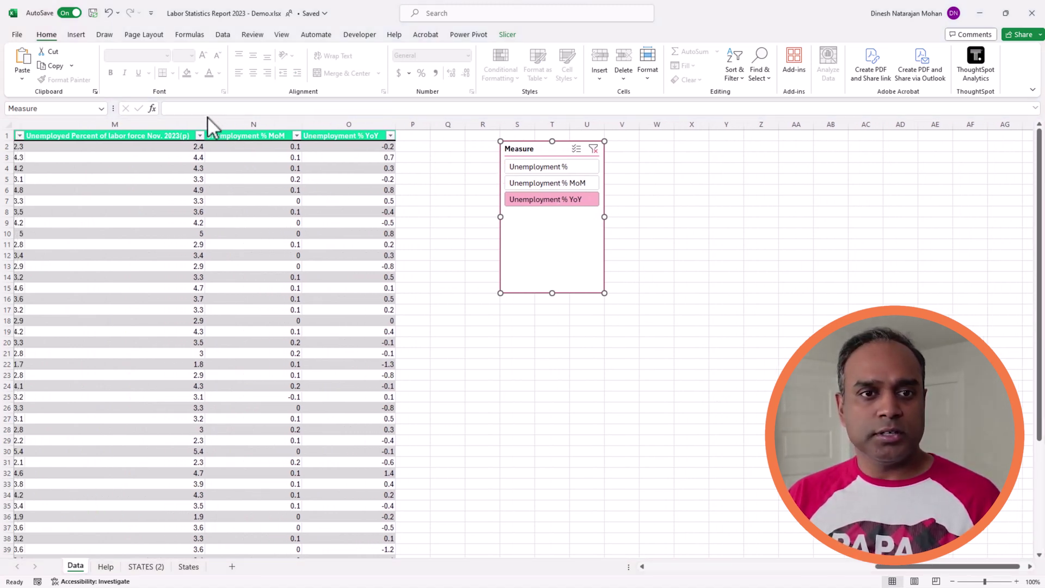
pyautogui.moveTo(205, 124); pyautogui.dragTo(131, 124)
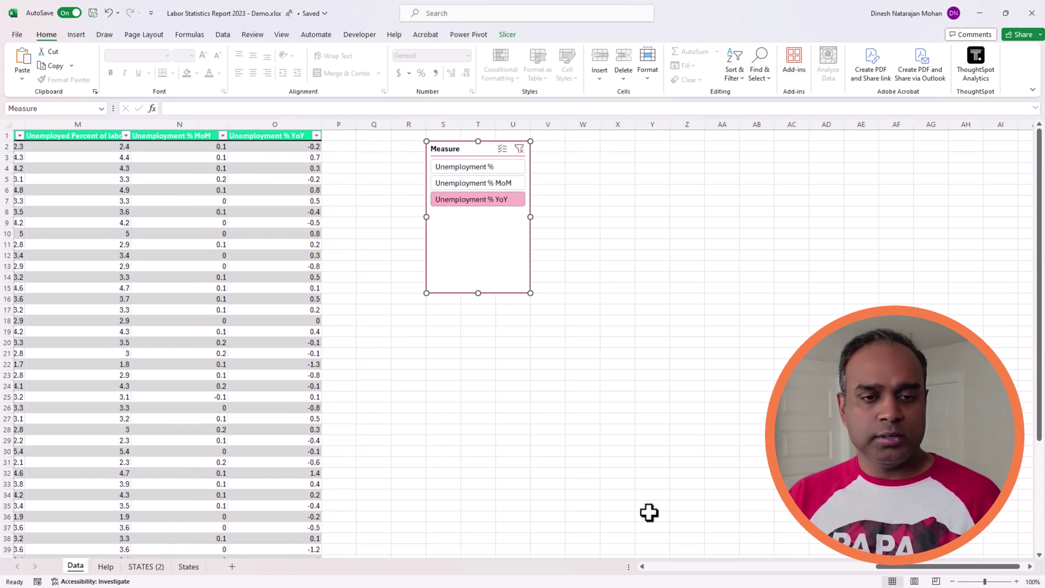
pyautogui.hscroll(-2, 893, 568)
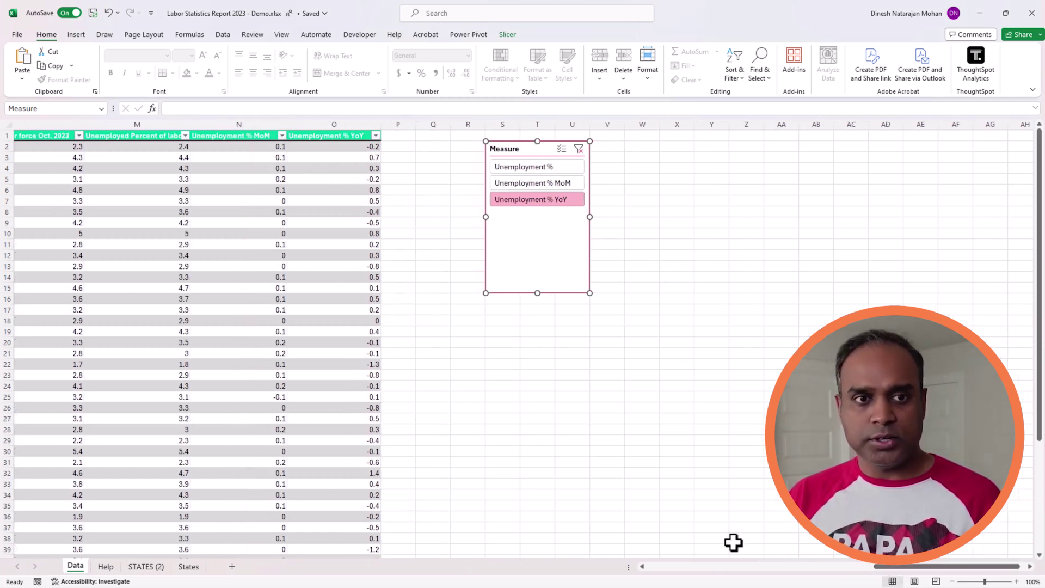
pyautogui.moveTo(504, 149); pyautogui.dragTo(478, 152)
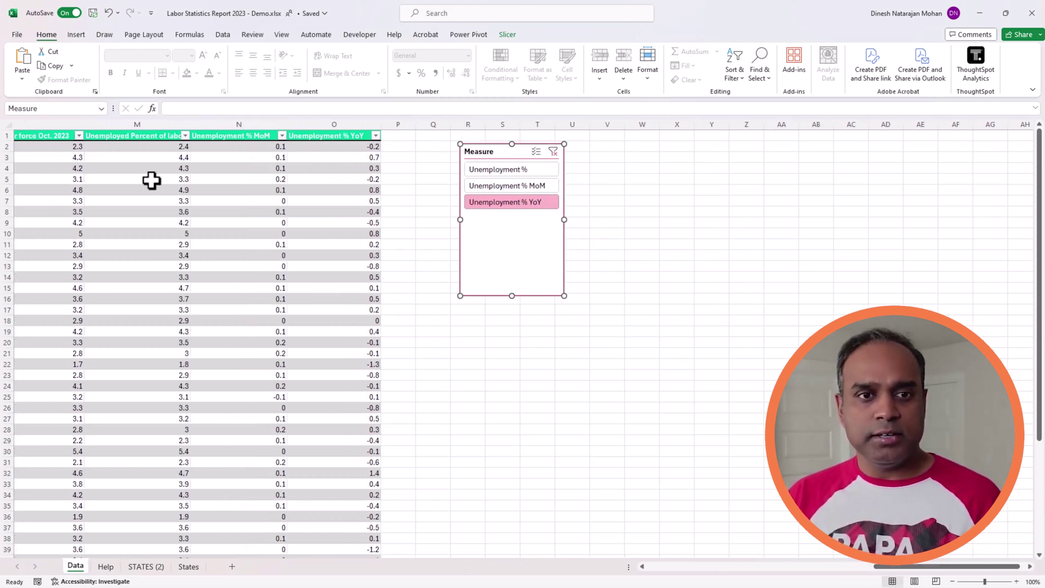
# - Review the source columns for the slicer's three measures: November 2023 unemployed percent, Unemployment % MoM and Unemployment % YoY
pyautogui.moveTo(131, 124); pyautogui.dragTo(306, 116)
pyautogui.click(144, 148)
pyautogui.click(175, 124)
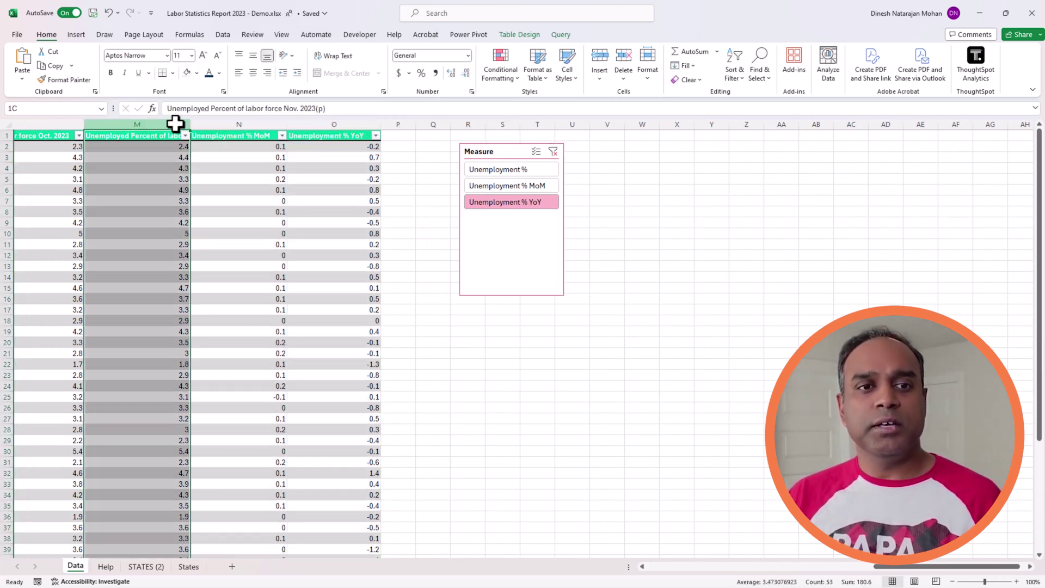
pyautogui.click(230, 124)
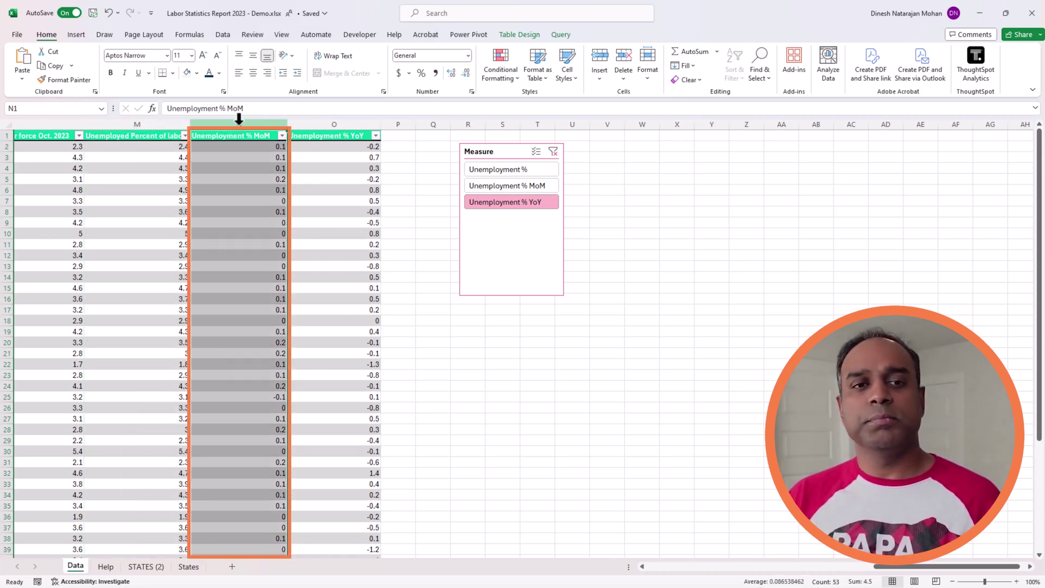
pyautogui.click(329, 131)
pyautogui.click(145, 134)
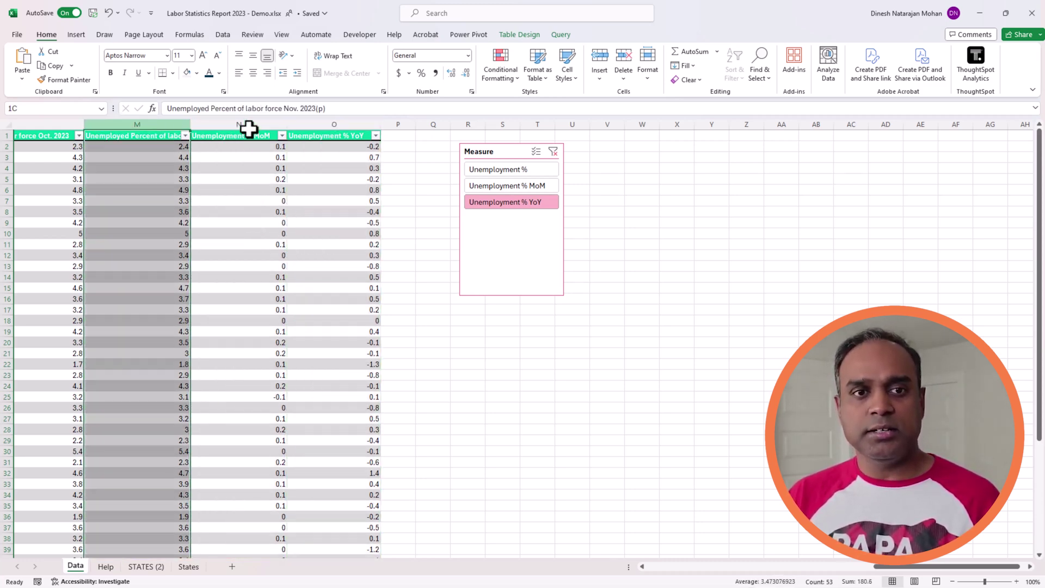
# - Add a new table column headed VALUE in cell P1, directly after Unemployment % YoY
pyautogui.moveTo(249, 128); pyautogui.dragTo(318, 124)
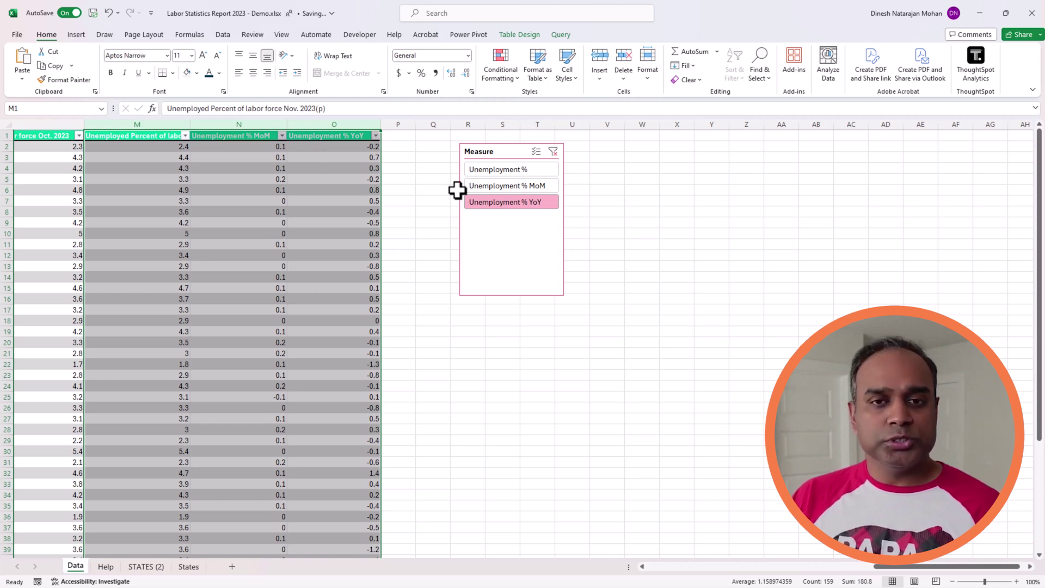
pyautogui.click(398, 146)
pyautogui.click(400, 137)
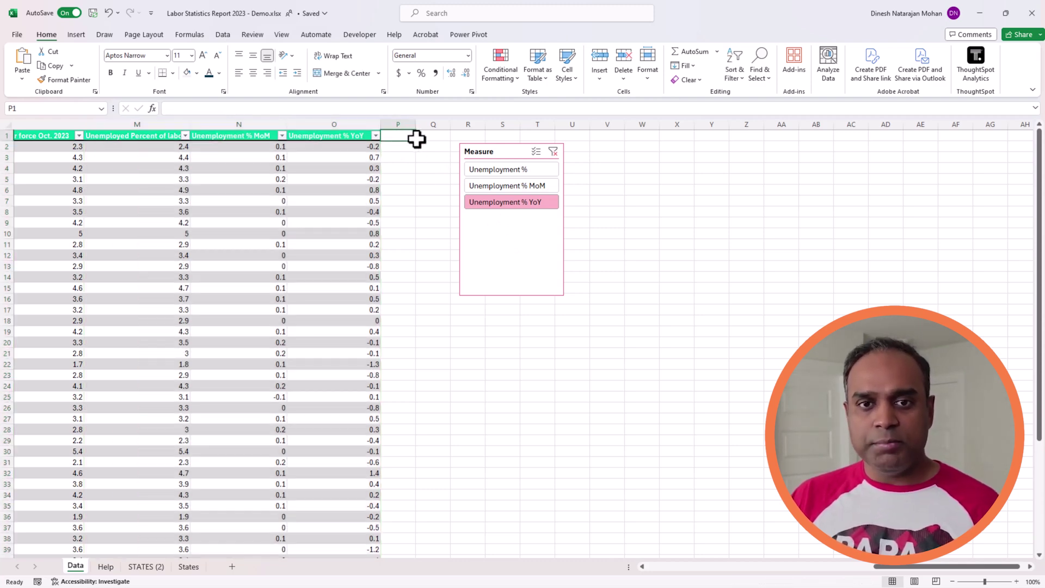
pyautogui.write('VALE')
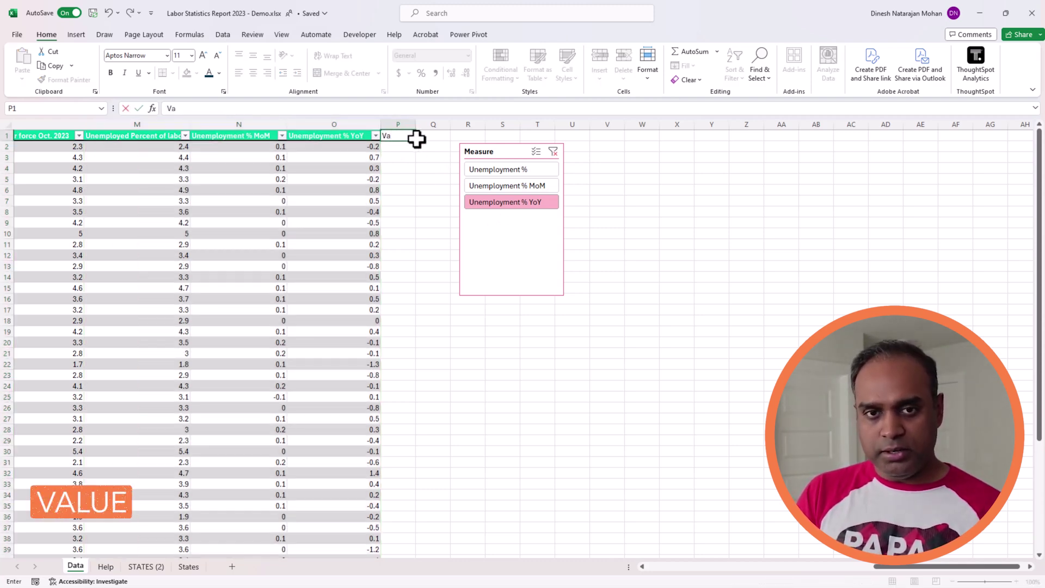
pyautogui.press('BackSpace')
pyautogui.write('UE')
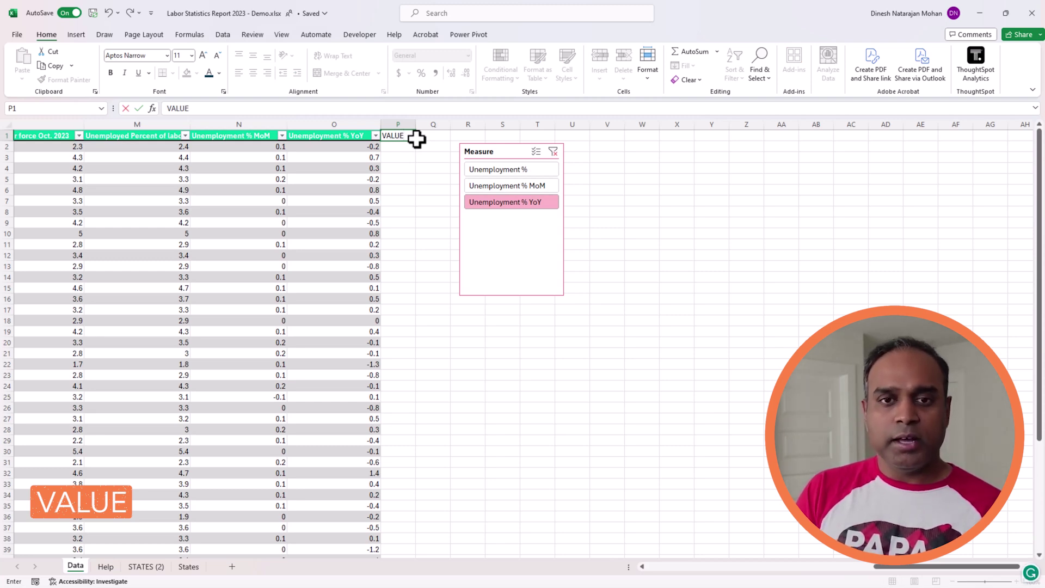
pyautogui.press('Return')
# - Enlarge the formula bar and start a multi-line formula in cell P2 with =SWITCH(METRIC, followed by a line break
pyautogui.moveTo(429, 117); pyautogui.dragTo(433, 149)
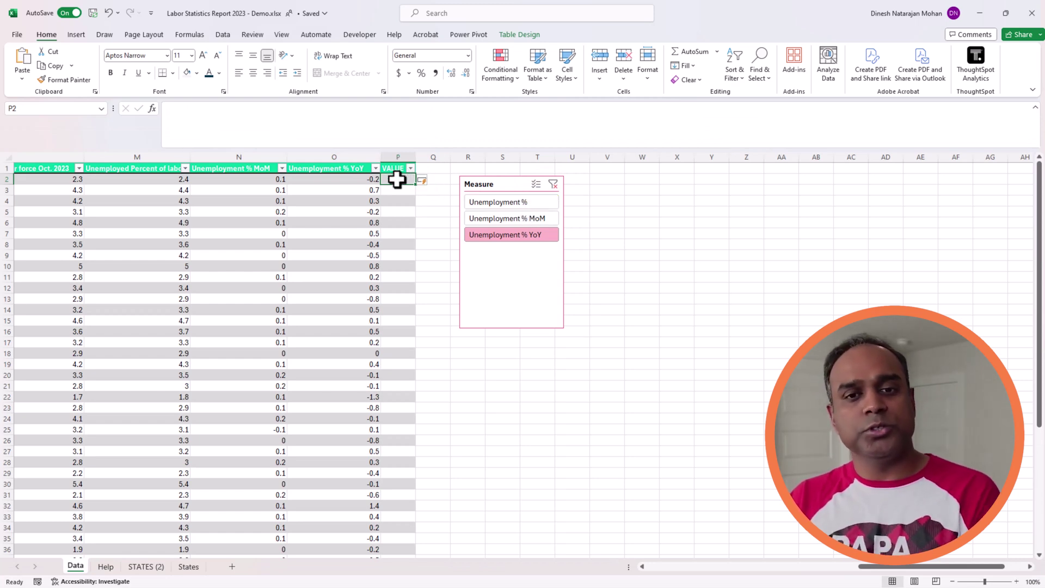
pyautogui.write('=')
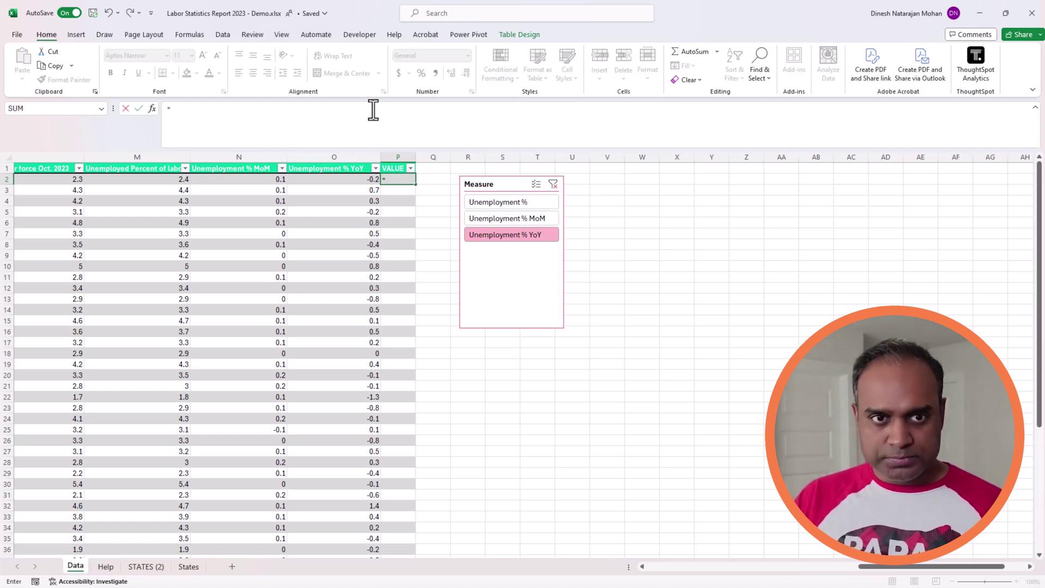
pyautogui.write('SWITCH(*')
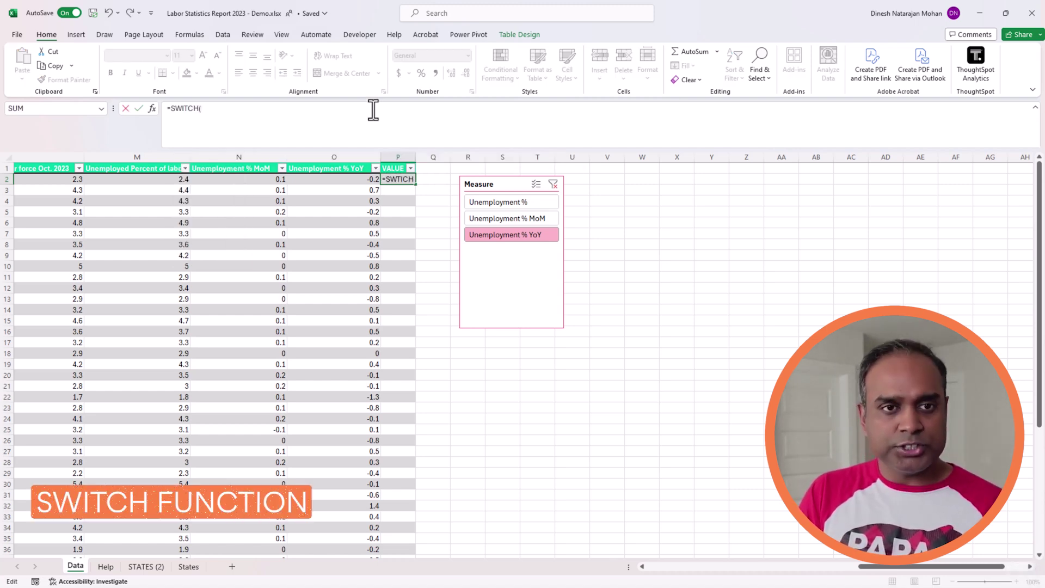
pyautogui.press('BackSpace')
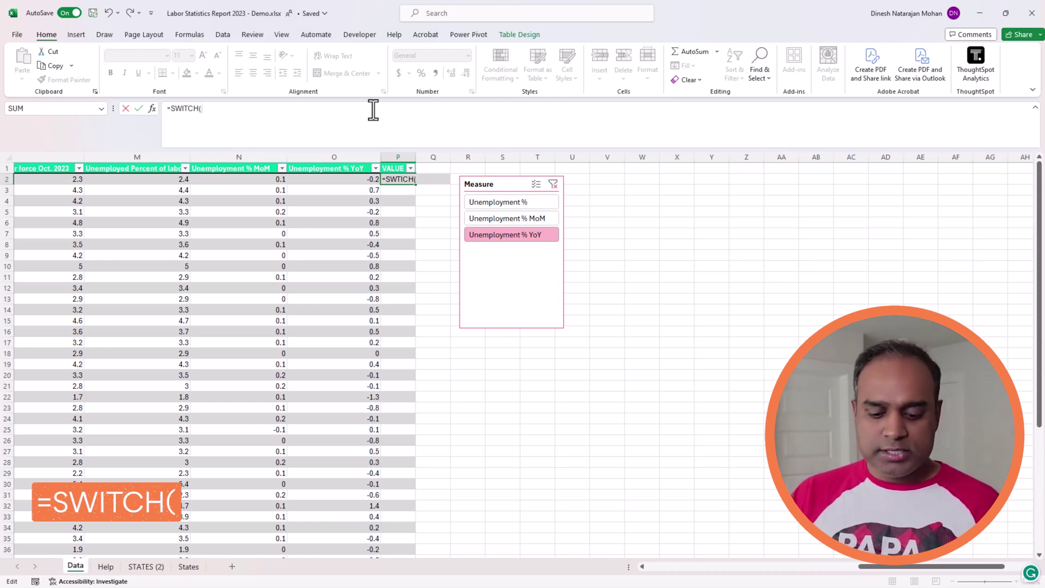
pyautogui.write('METRIC')
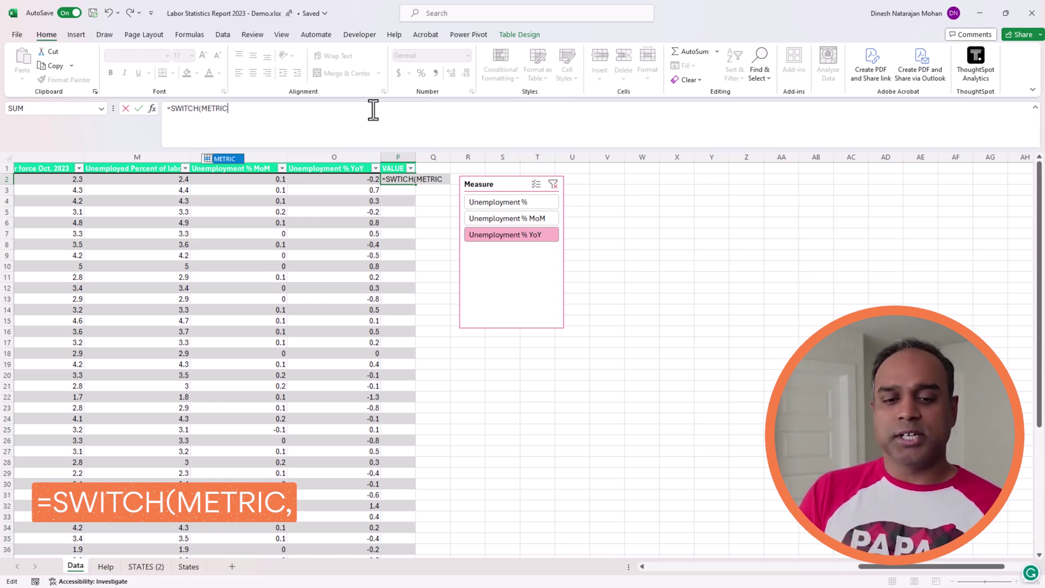
pyautogui.write(',')
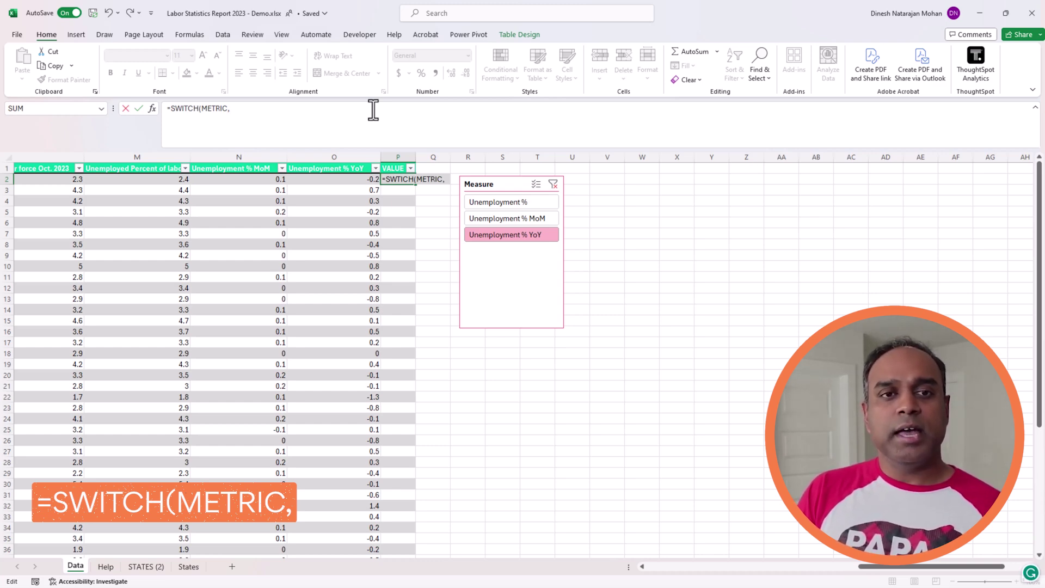
pyautogui.hotkey('alt', 'Return')
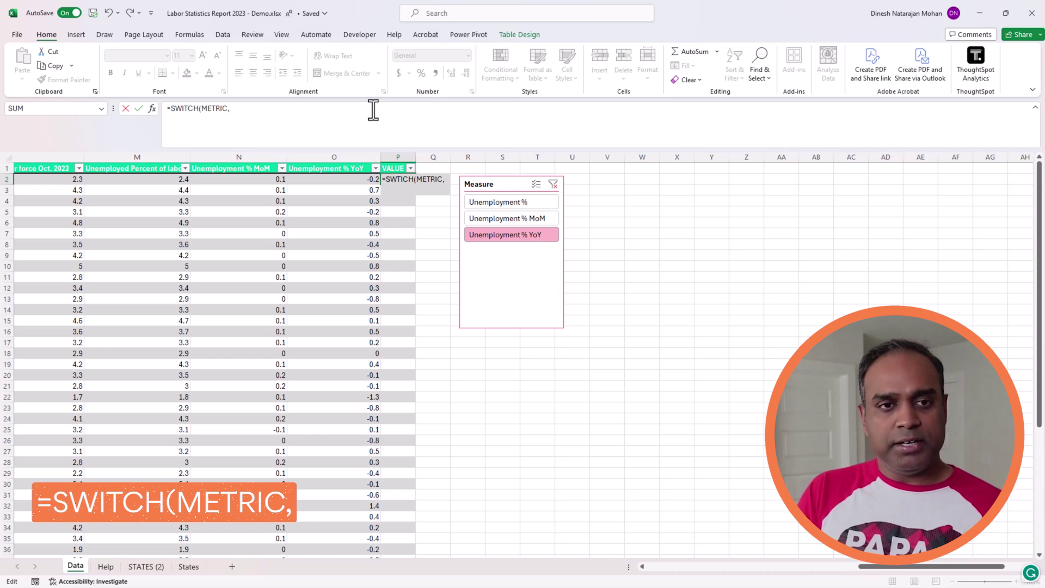
# - Add the "Unemployment %" case to the SWITCH formula, returning the row's Unemployed Percent of labor force Nov. 2023(p) value
pyautogui.write('"Un')
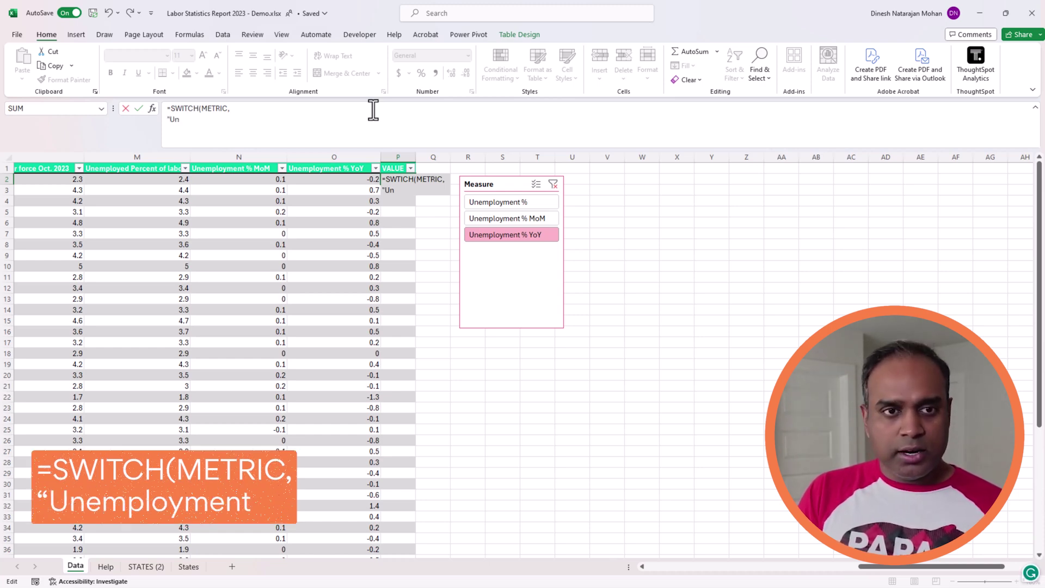
pyautogui.write('employment')
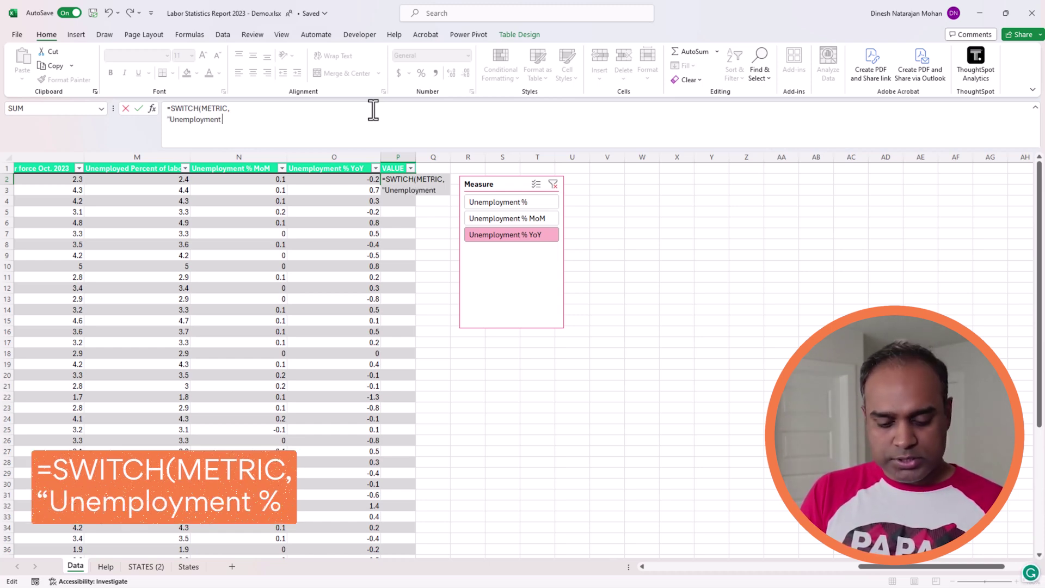
pyautogui.write(' %",')
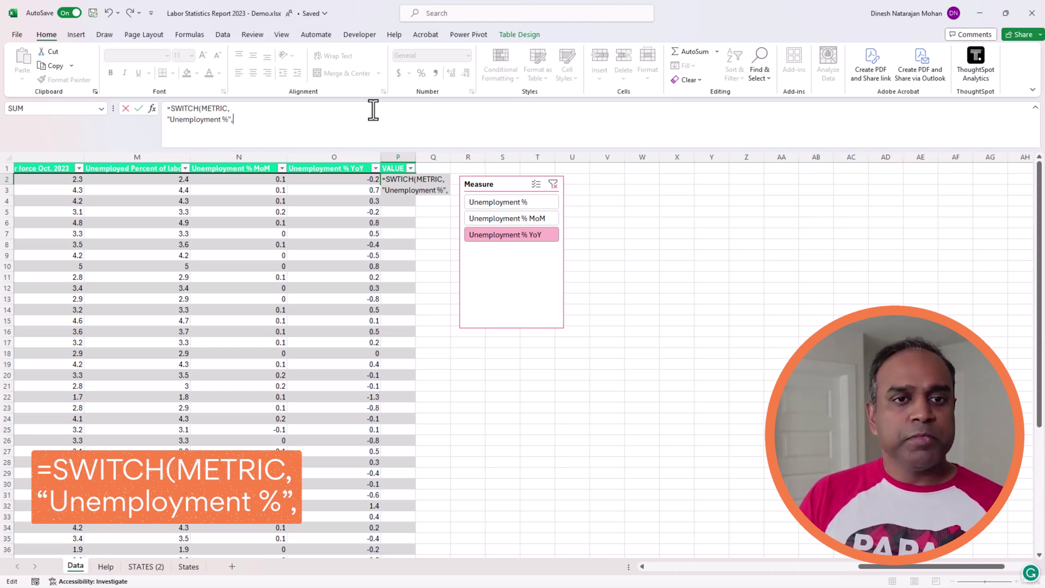
pyautogui.click(176, 180)
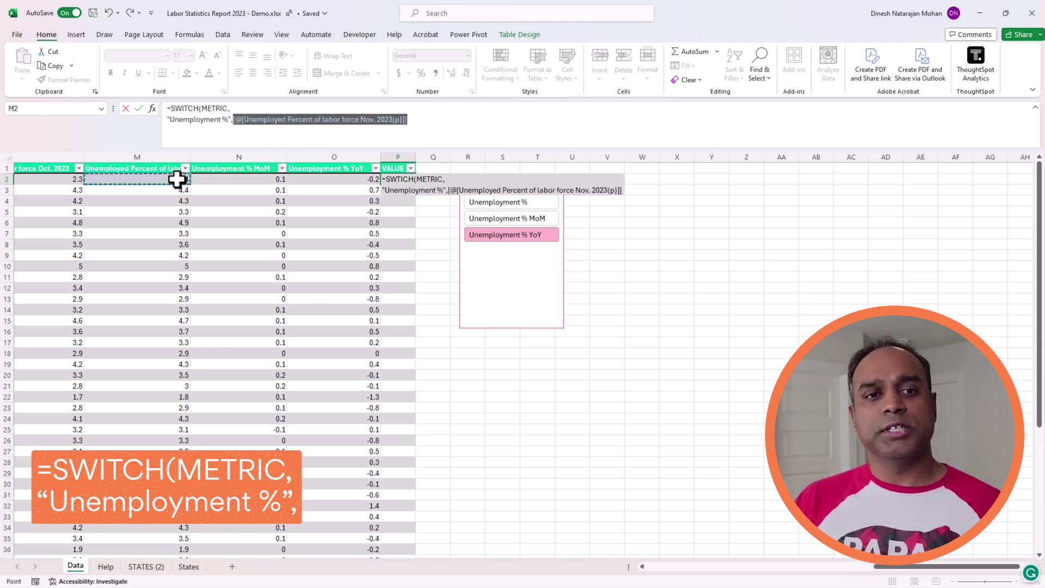
pyautogui.click(438, 118)
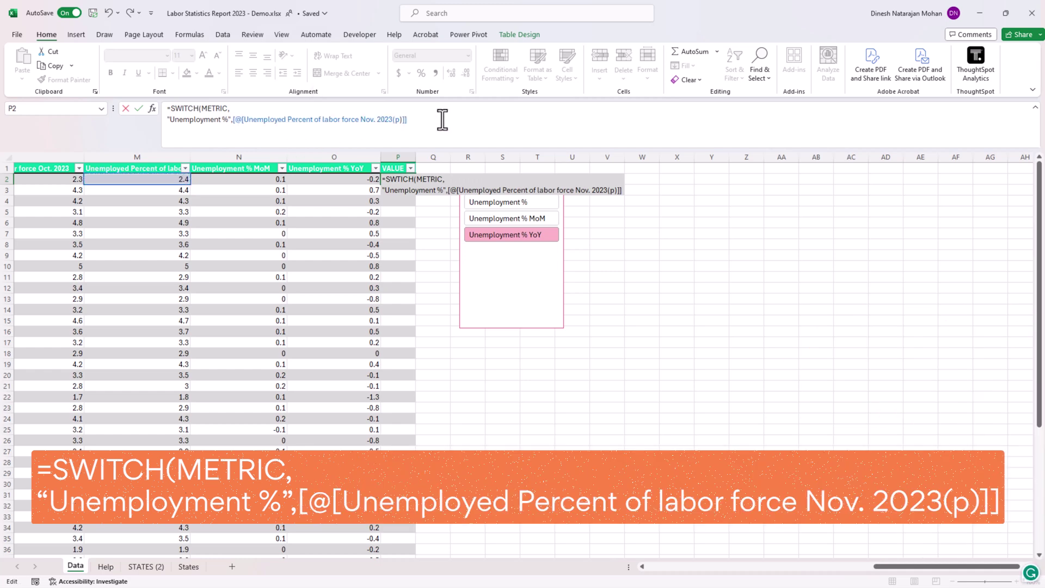
pyautogui.write(',')
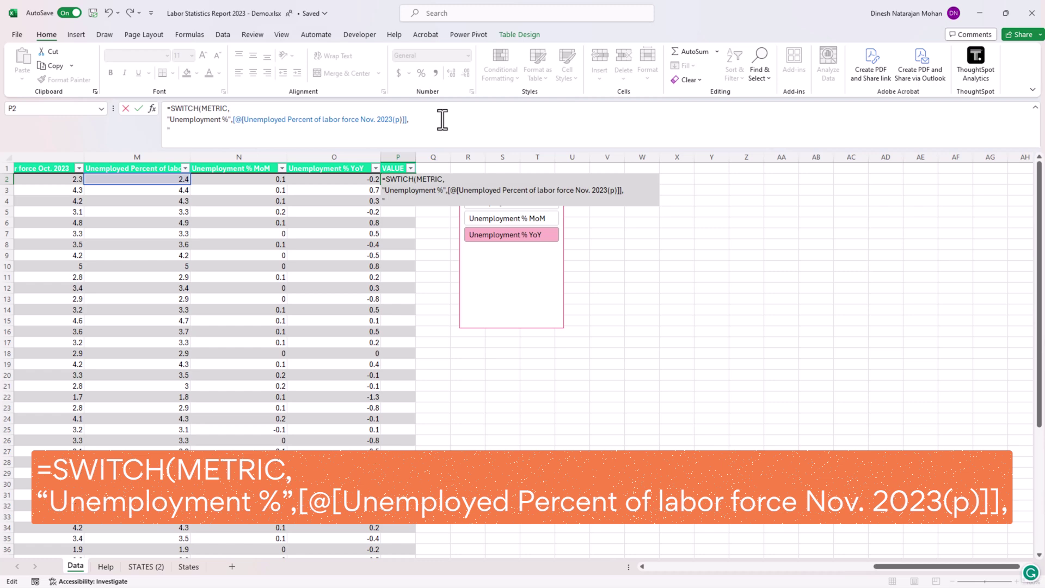
# - Add the "Unemployment % MoM" case on its own formula line, returning the row's Unemployment % MoM value
pyautogui.write('Un')
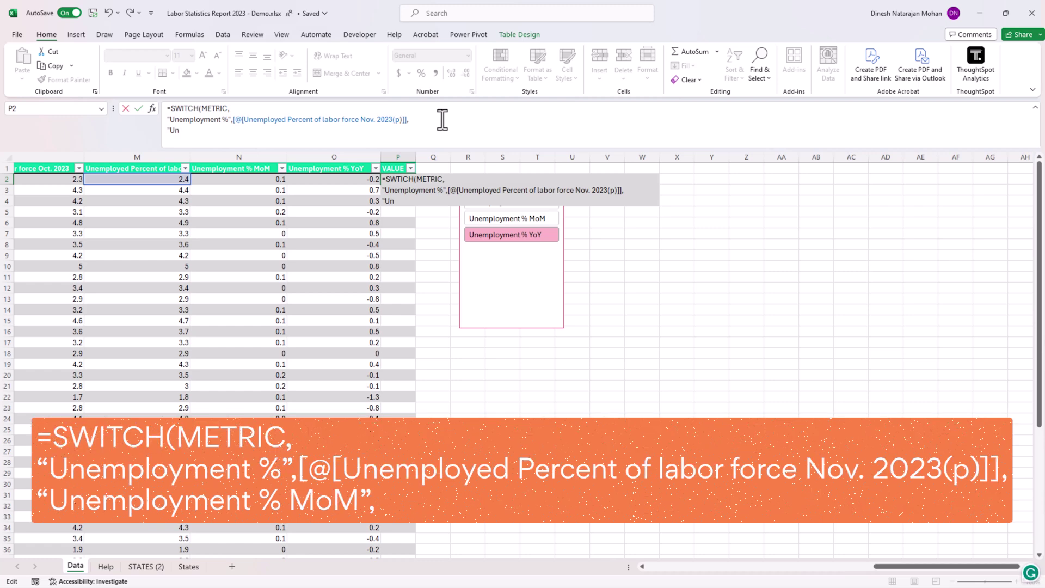
pyautogui.write('employment % Mo')
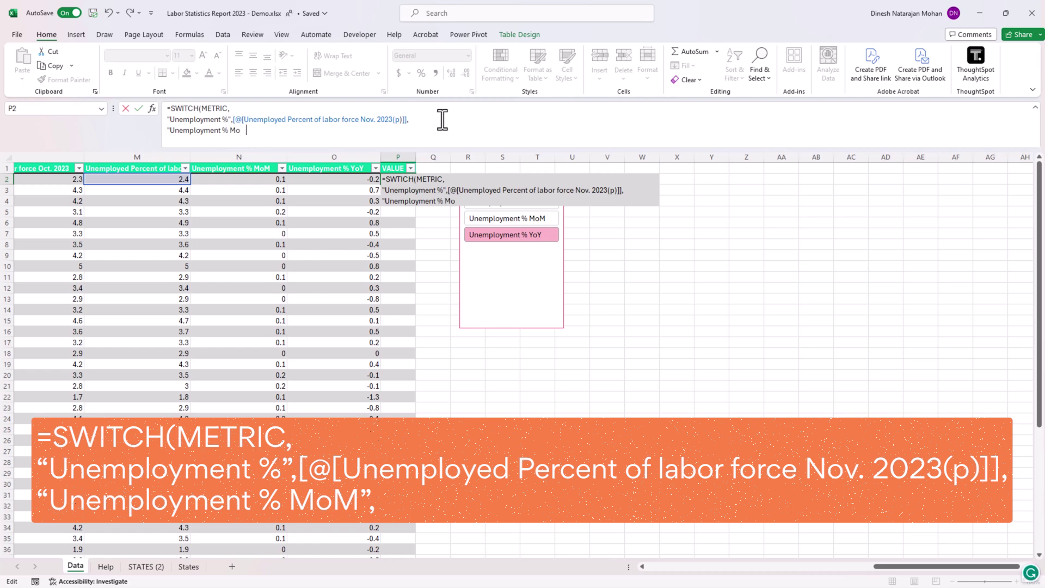
pyautogui.write('M",')
pyautogui.click(269, 181)
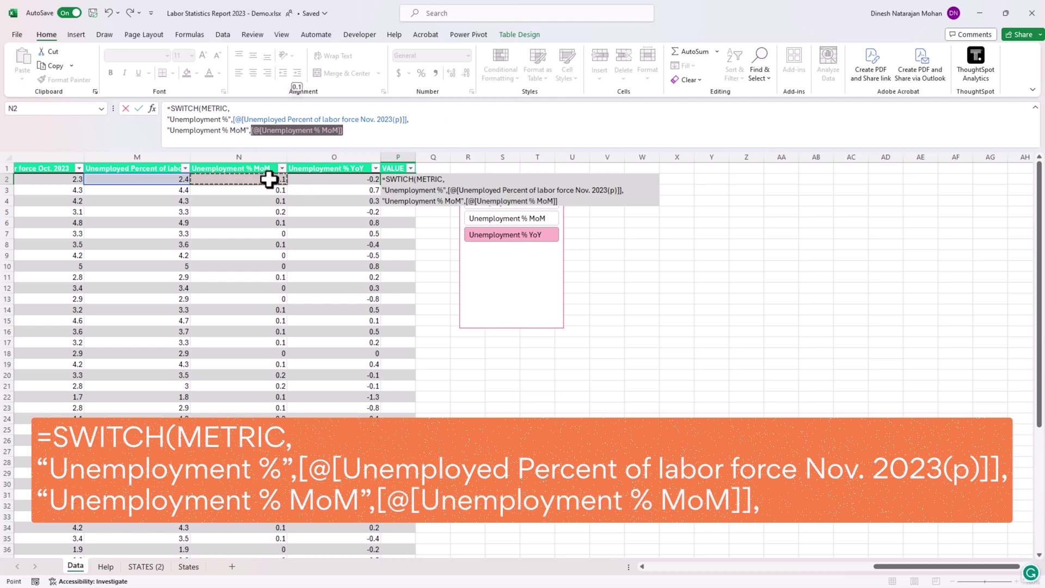
pyautogui.write(',')
pyautogui.hotkey('alt', 'Return')
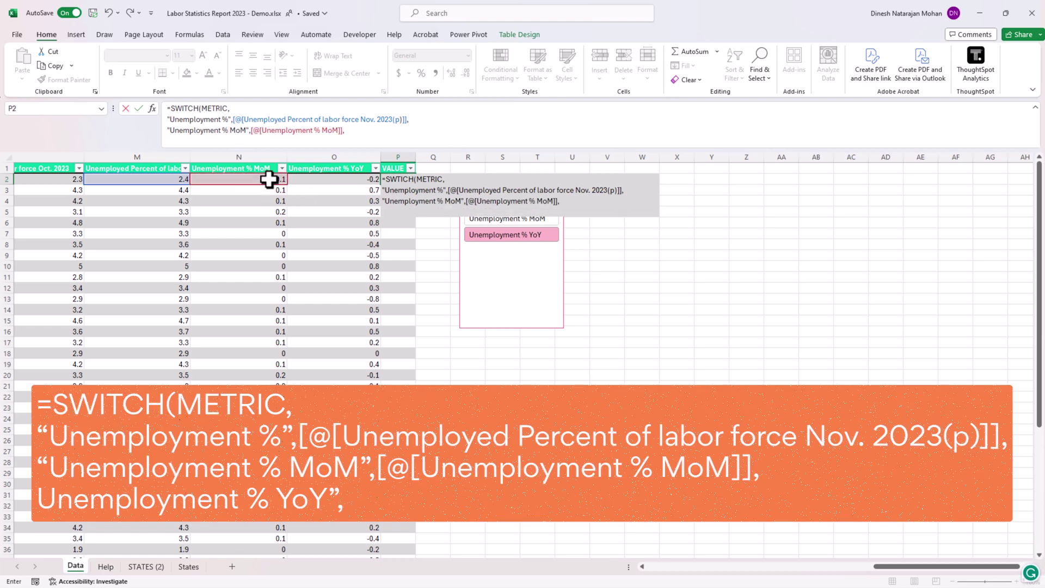
# - Add the "Unemployment % YoY" case returning the row's YoY value, with "" as the default, and complete the formula for the VALUE column
pyautogui.write('"Unemployment % Yo')
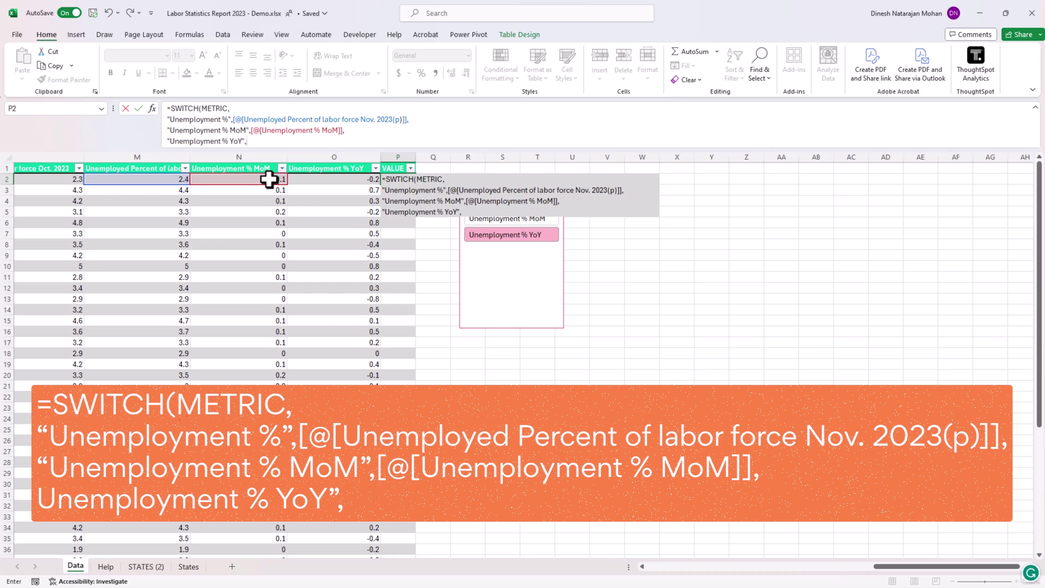
pyautogui.write('Y",')
pyautogui.click(301, 178)
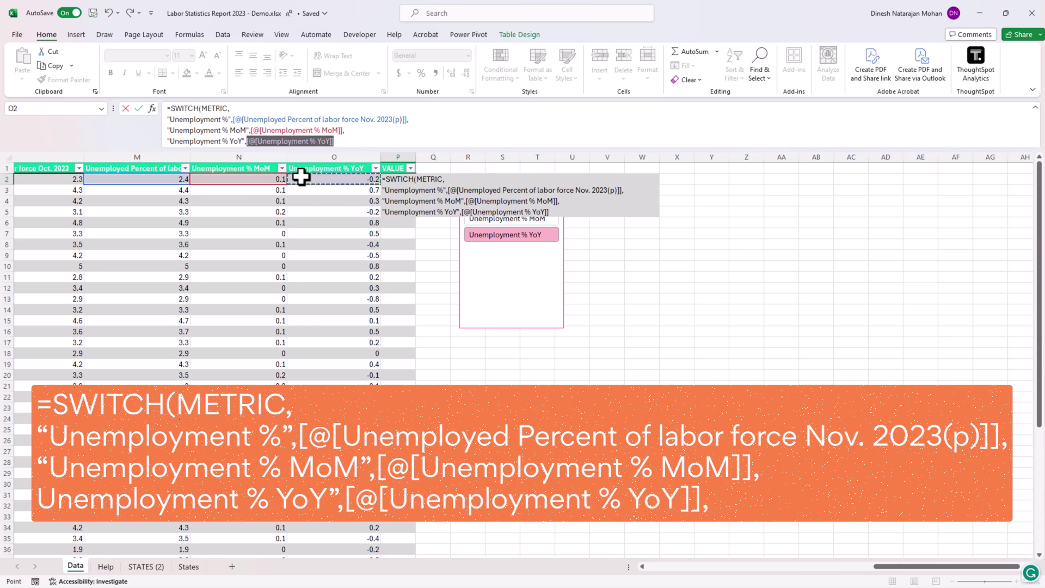
pyautogui.write(',""')
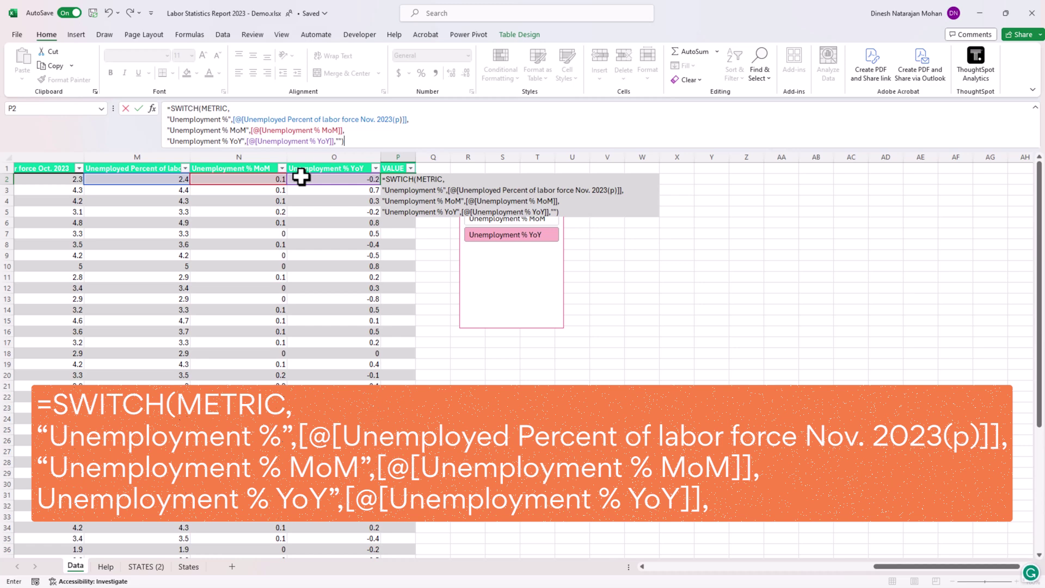
pyautogui.write(')')
pyautogui.press('Return')
pyautogui.click(399, 179)
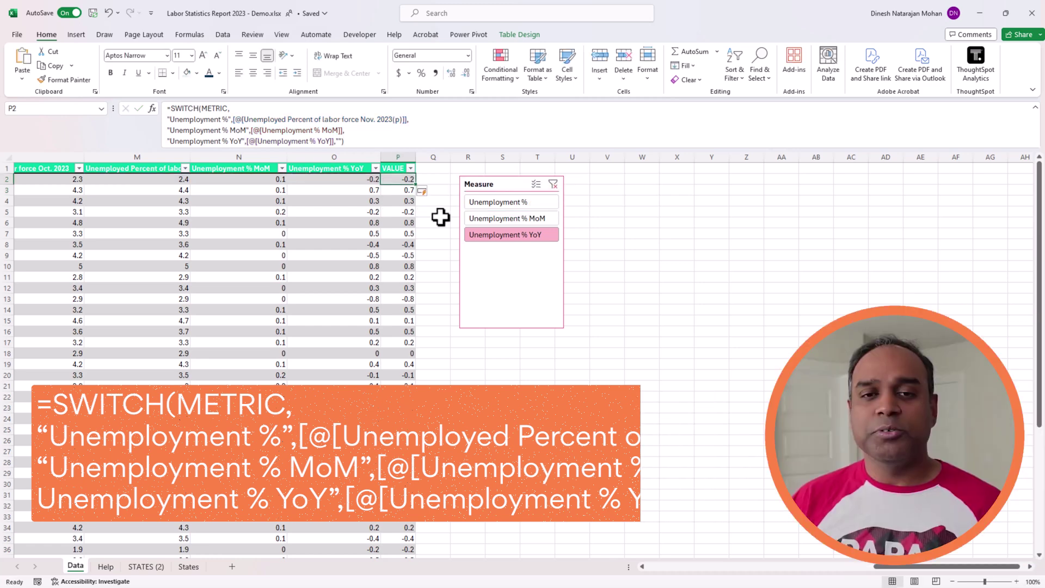
# - Compare the first VALUE rows with the November 2023 percent column and set the Measure slicer to Unemployment %
pyautogui.click(526, 204)
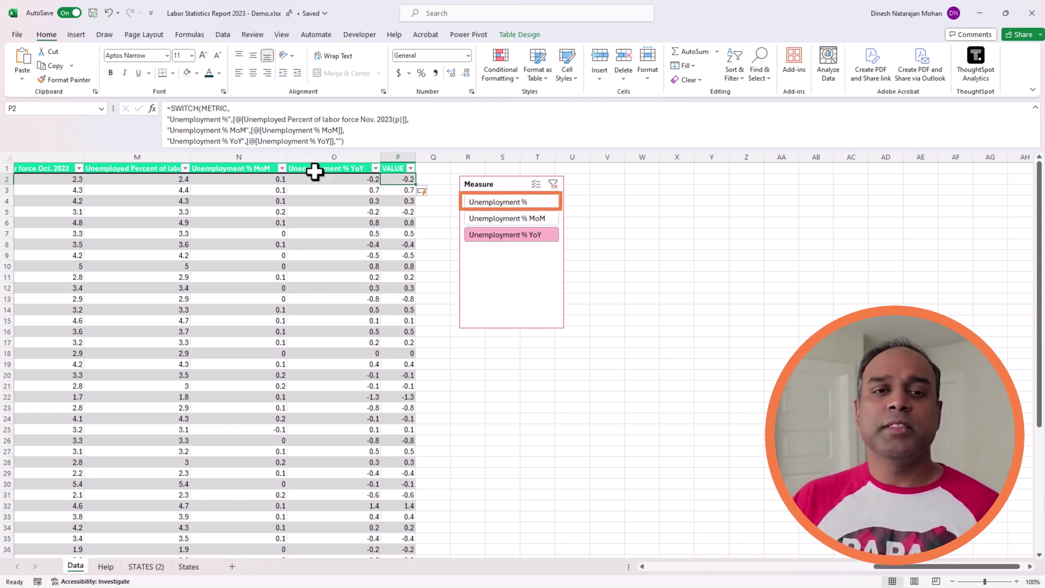
pyautogui.moveTo(160, 182); pyautogui.dragTo(165, 253)
pyautogui.moveTo(397, 181); pyautogui.dragTo(397, 263)
pyautogui.click(183, 179)
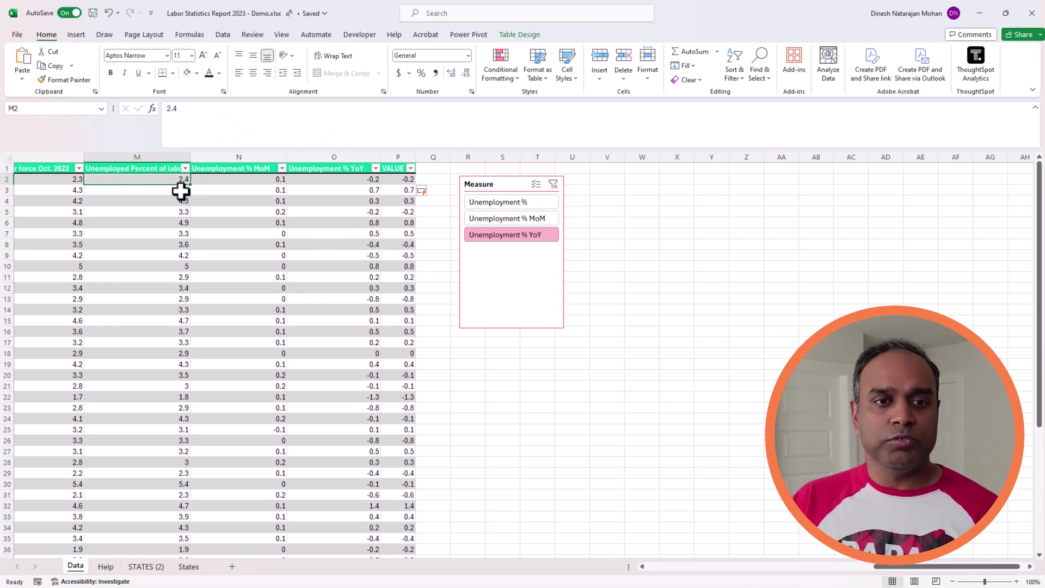
pyautogui.click(181, 192)
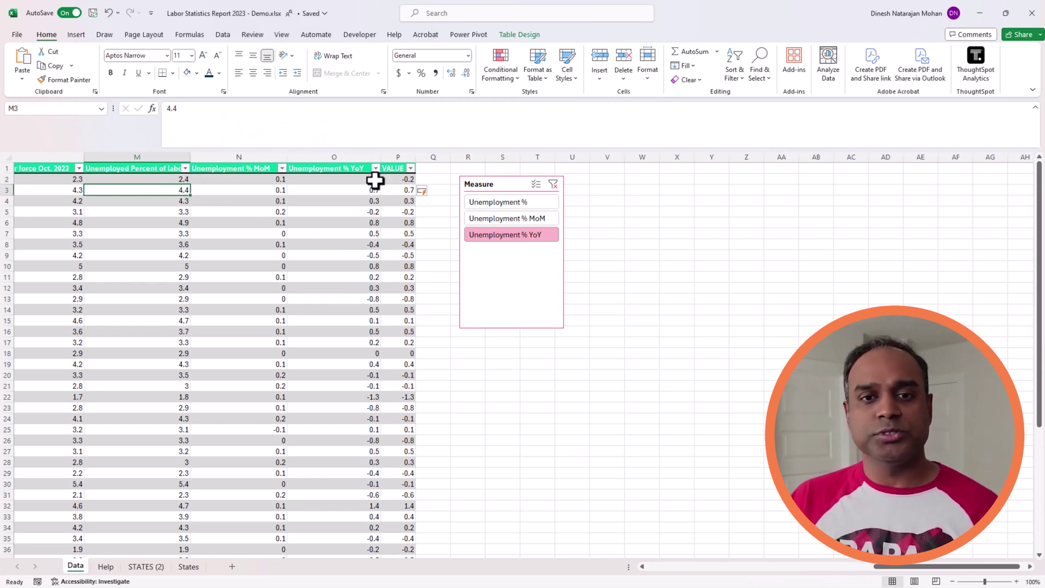
pyautogui.click(399, 189)
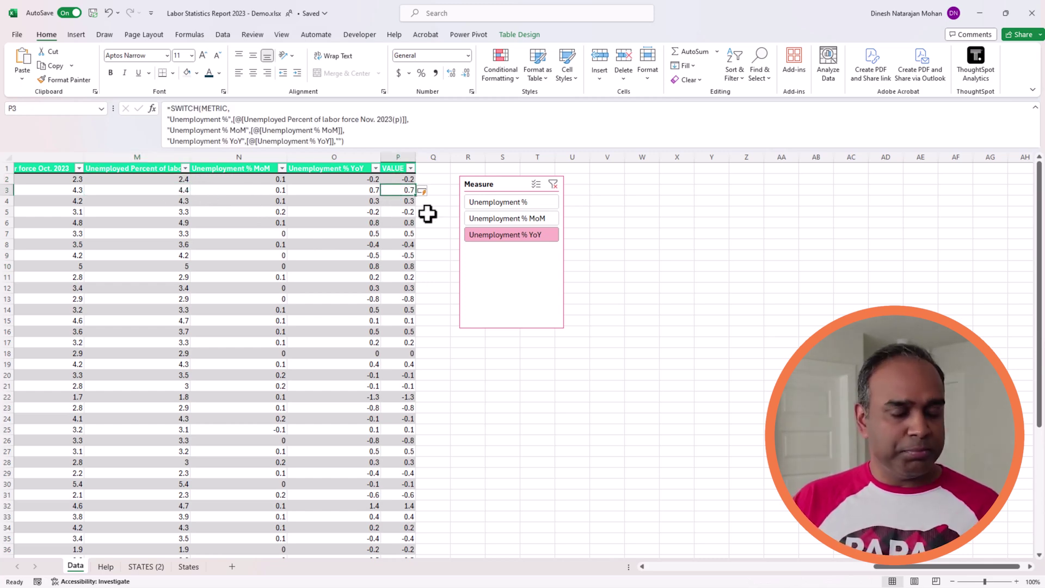
pyautogui.click(517, 202)
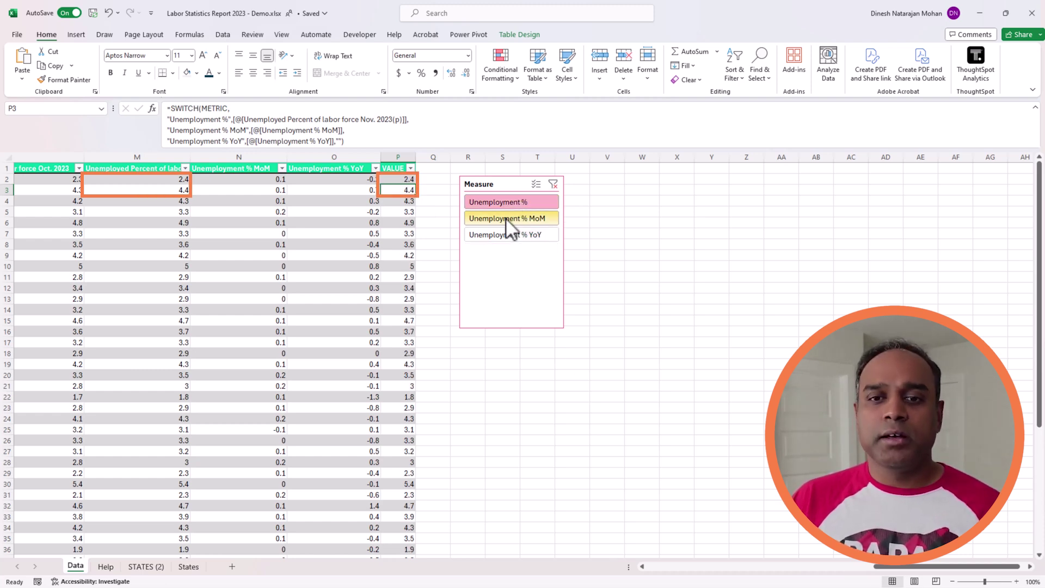
# - Check the first four VALUE rows against the MoM and YoY columns, setting the Measure slicer to Unemployment % MoM, then Unemployment % YoY
pyautogui.moveTo(264, 178); pyautogui.dragTo(268, 191)
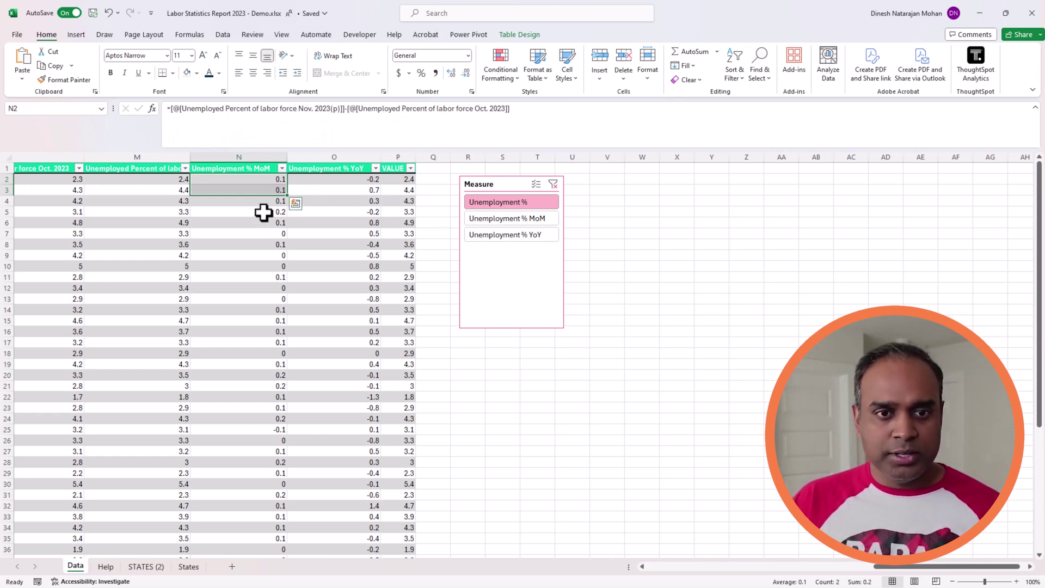
pyautogui.click(270, 213)
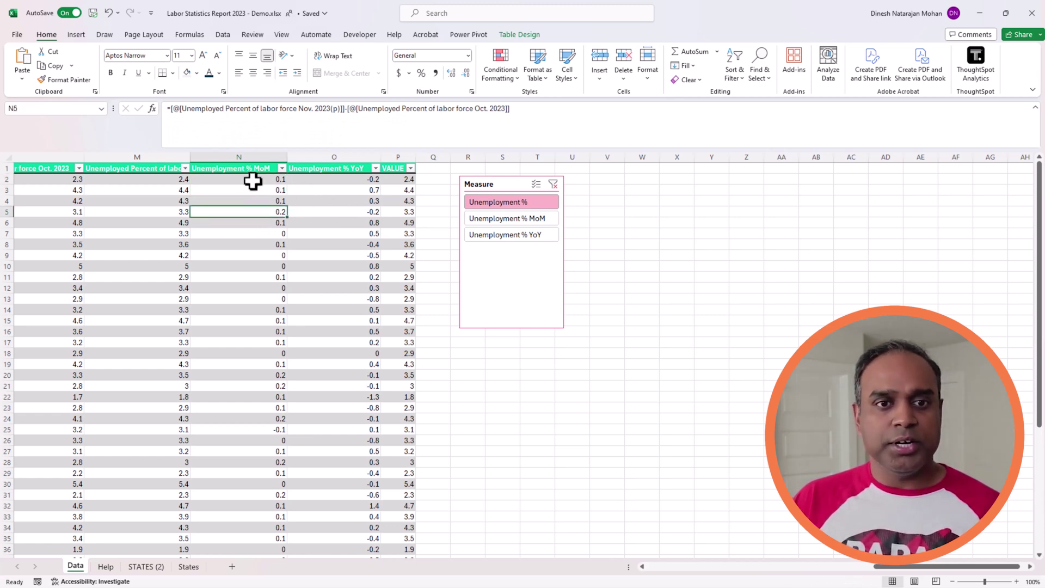
pyautogui.moveTo(252, 180); pyautogui.dragTo(264, 212)
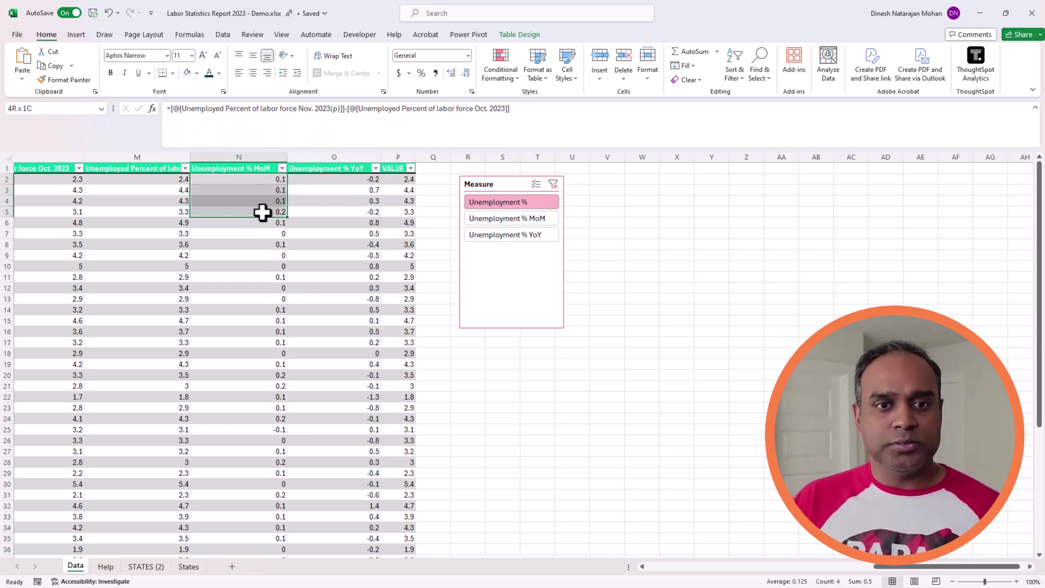
pyautogui.click(523, 220)
pyautogui.moveTo(408, 212); pyautogui.dragTo(405, 179)
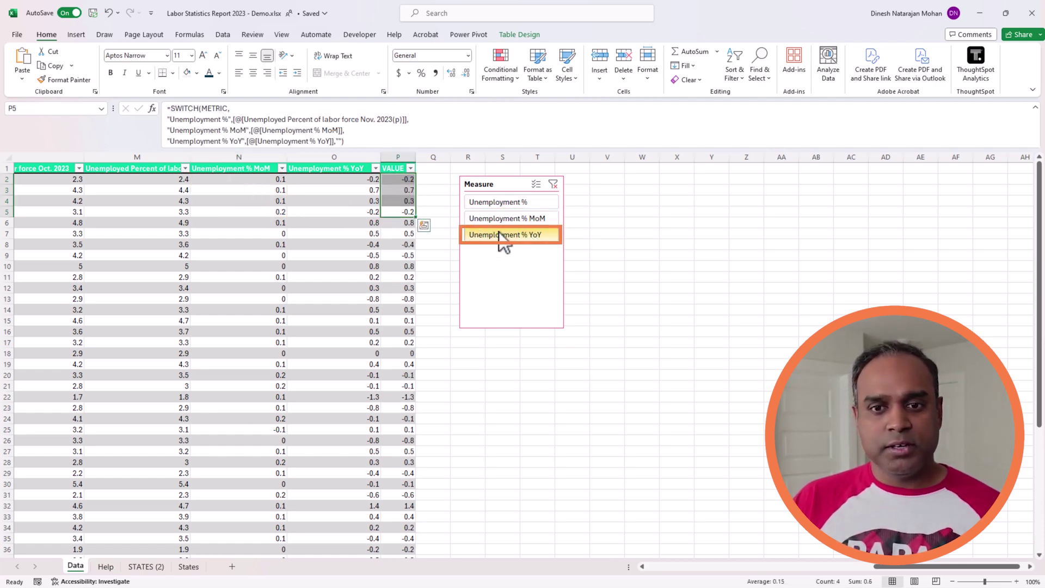
pyautogui.moveTo(372, 181); pyautogui.dragTo(403, 215)
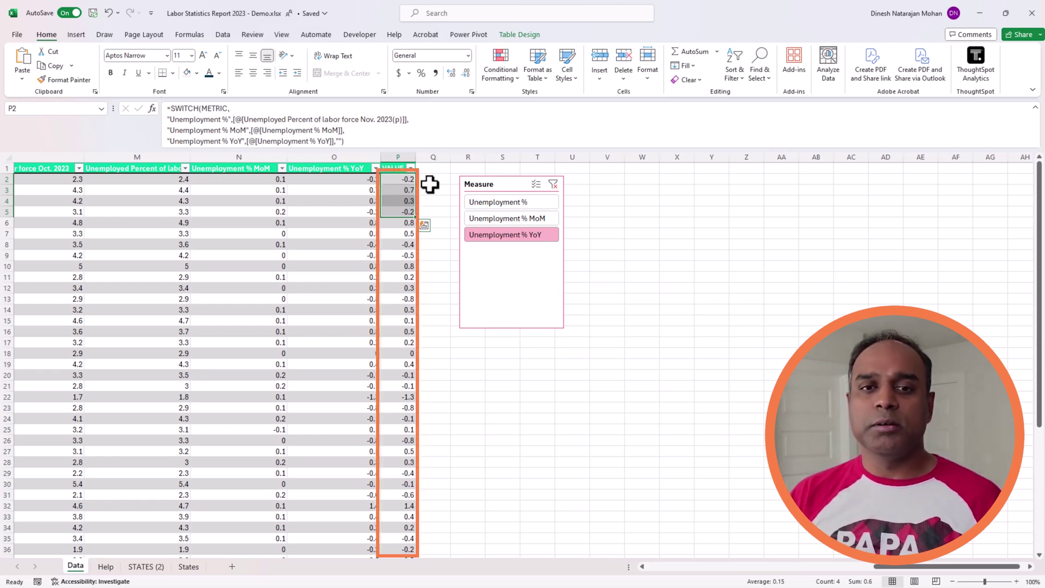
# - On the Help sheet, enter the heading "PREV MONTH" in F3 and widen column F to fit it
pyautogui.click(403, 156)
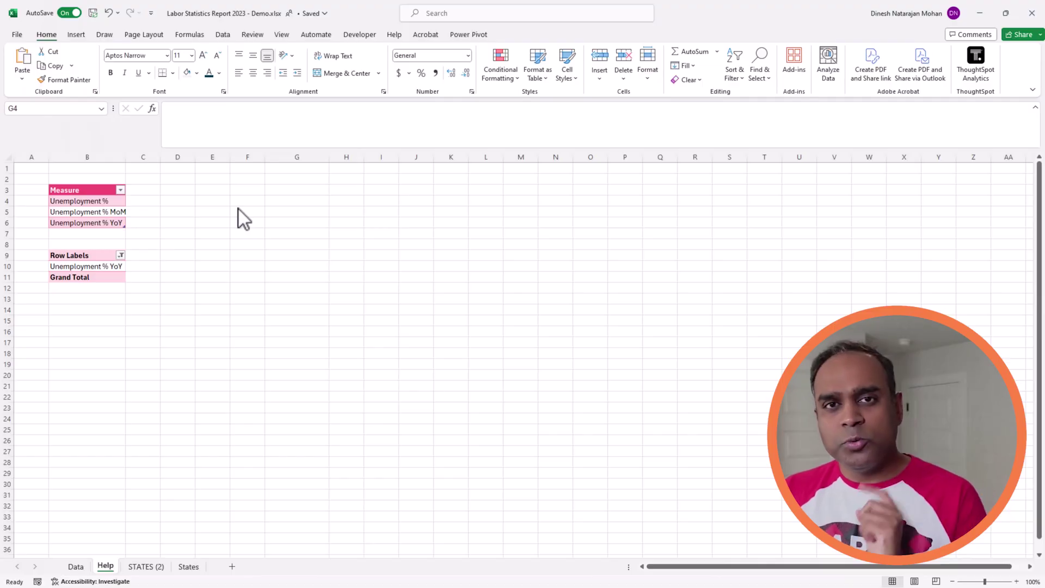
pyautogui.click(252, 193)
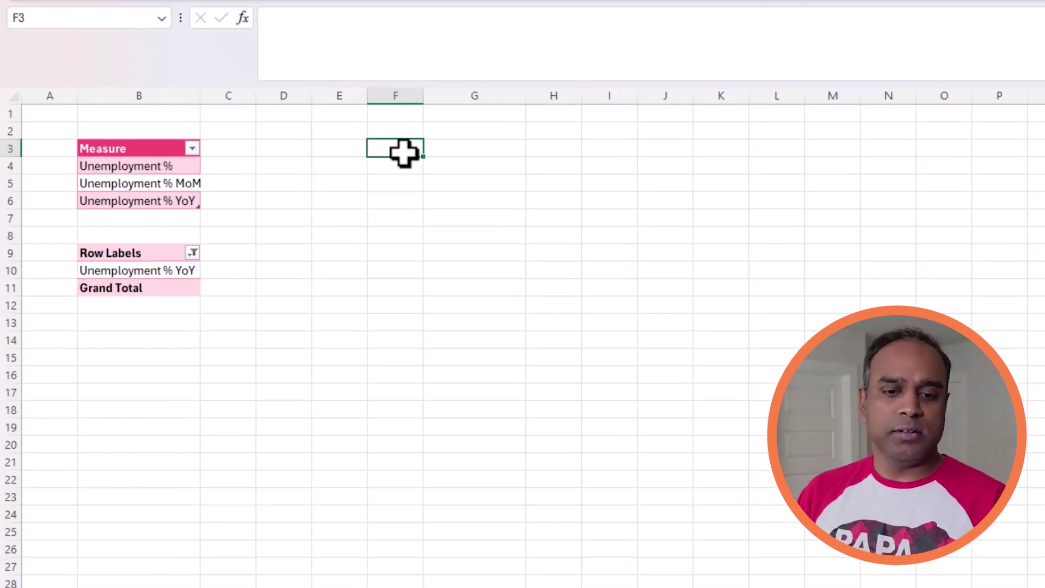
pyautogui.write('PR')
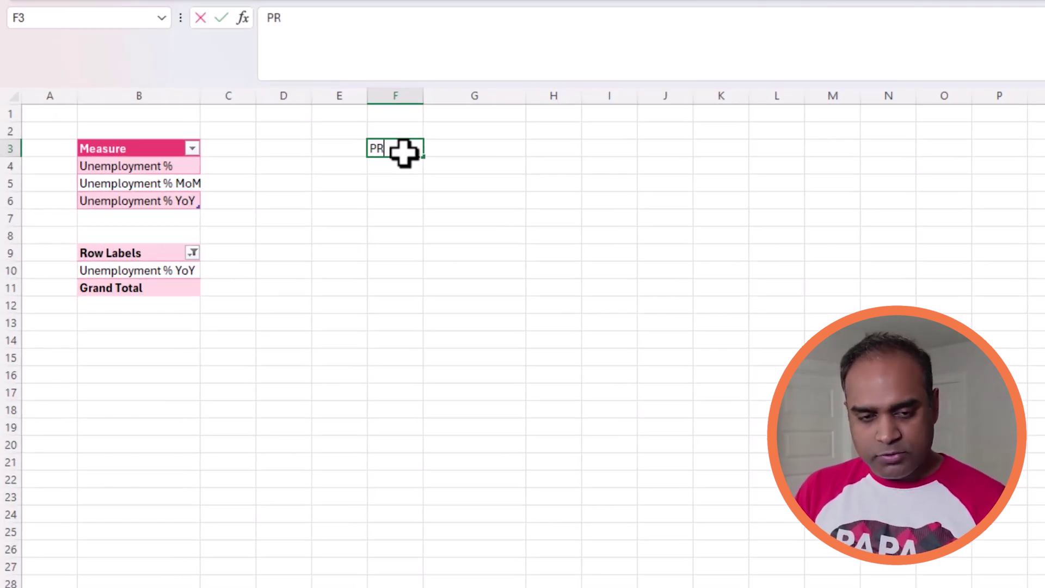
pyautogui.write('EV MONTH')
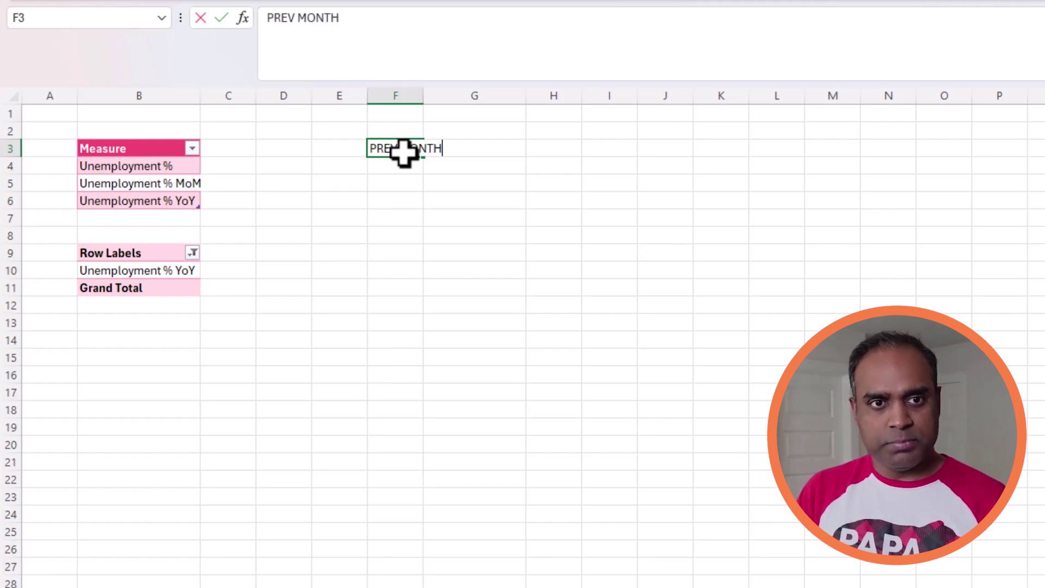
pyautogui.press('Return')
pyautogui.moveTo(425, 95); pyautogui.dragTo(490, 100)
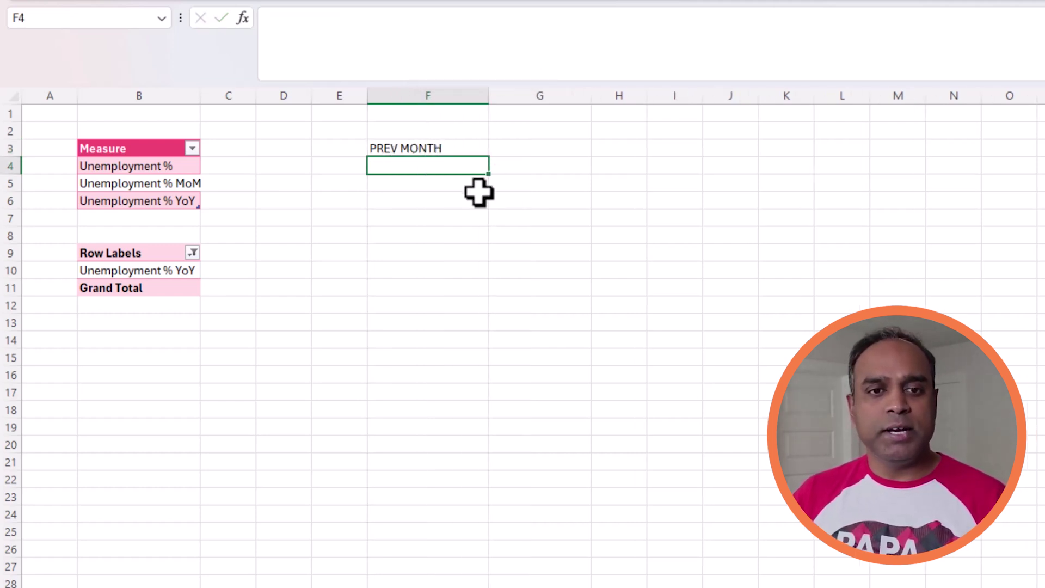
# - Enter the label "# of states with increase" in F5, without a MoM suffix
pyautogui.click(479, 189)
pyautogui.write('# of')
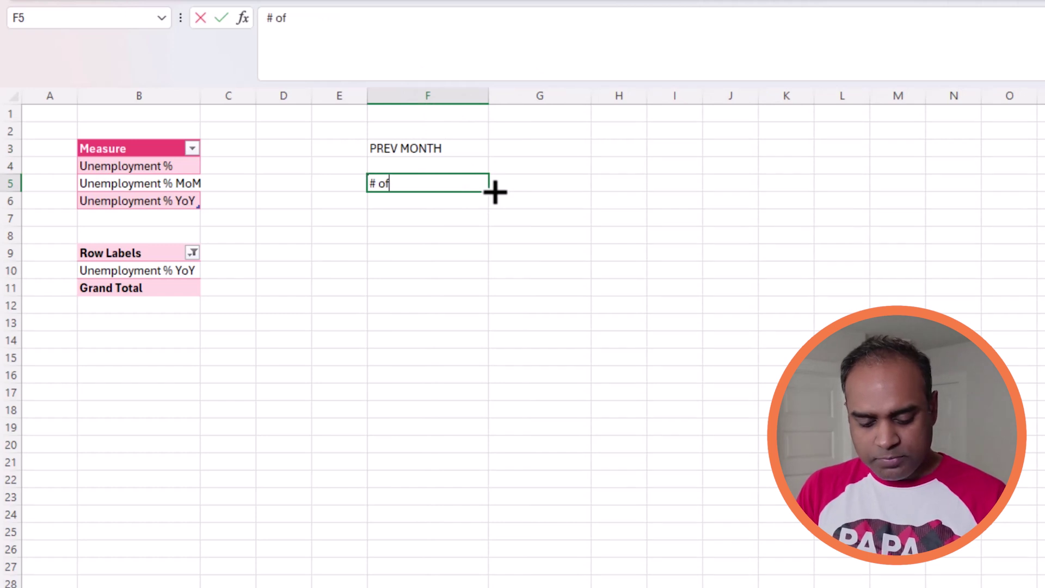
pyautogui.write(' states with')
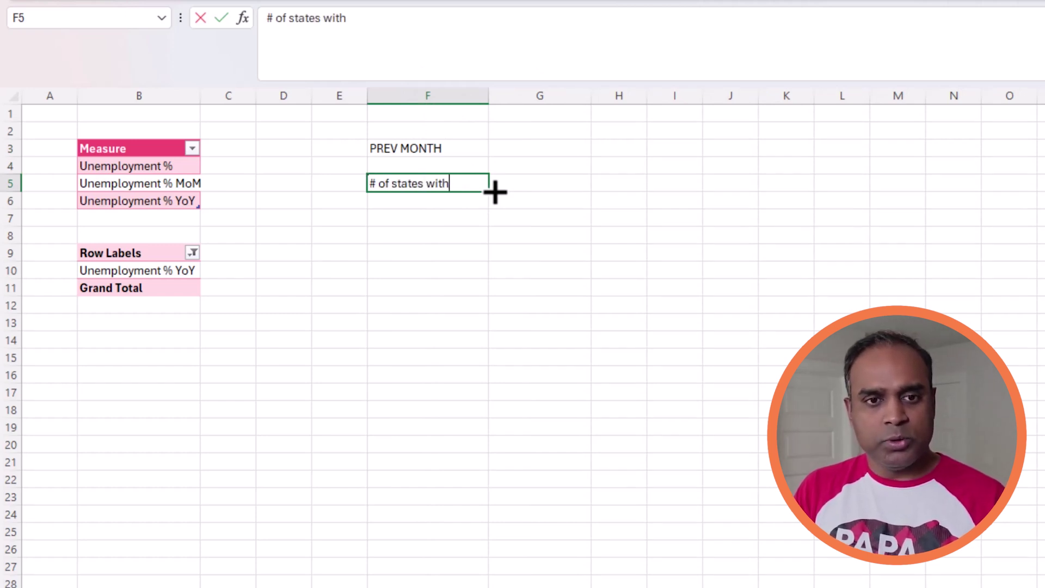
pyautogui.write(' increase')
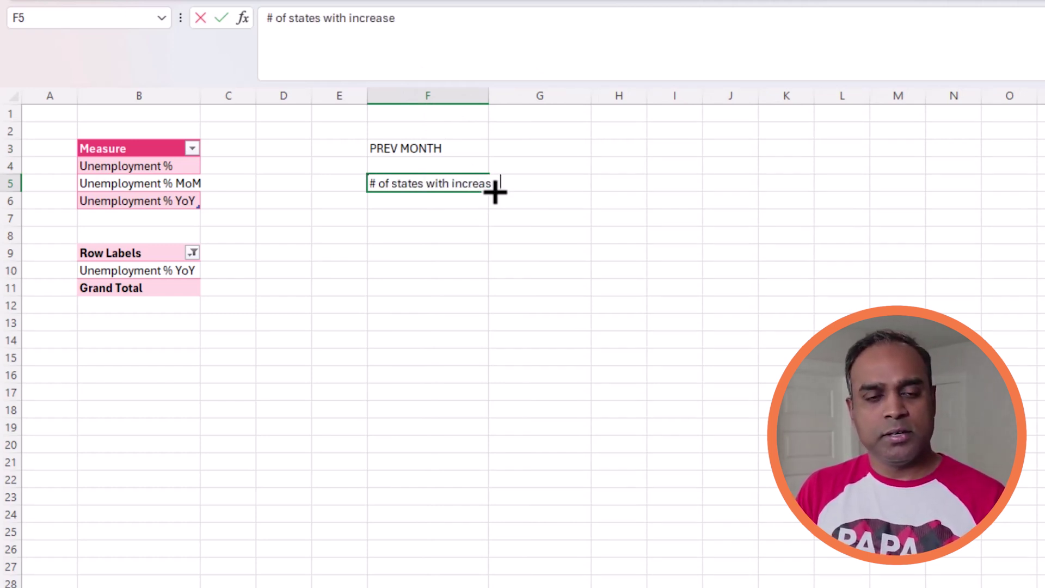
pyautogui.write(' MoM')
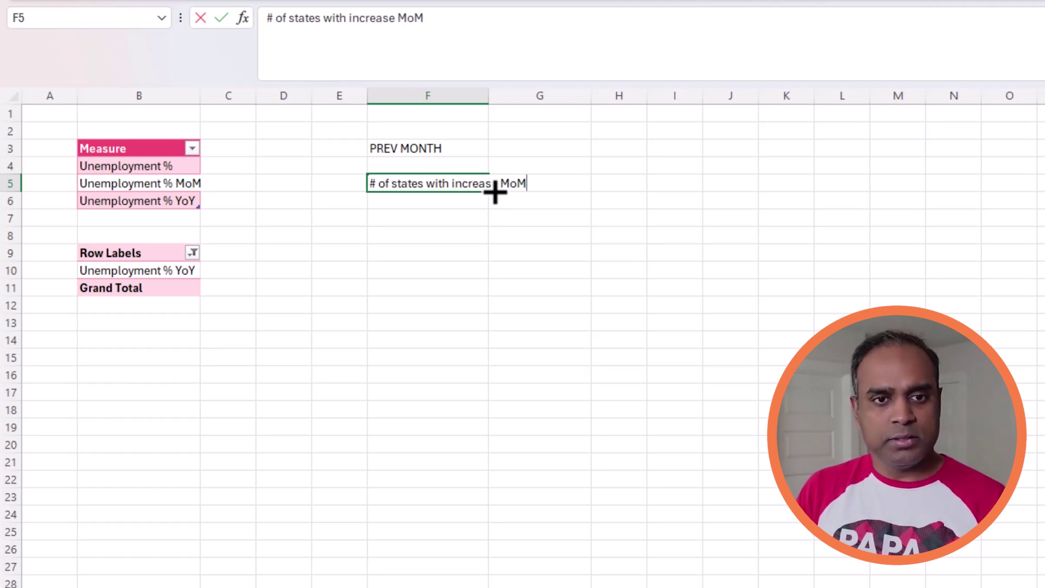
pyautogui.press('Return')
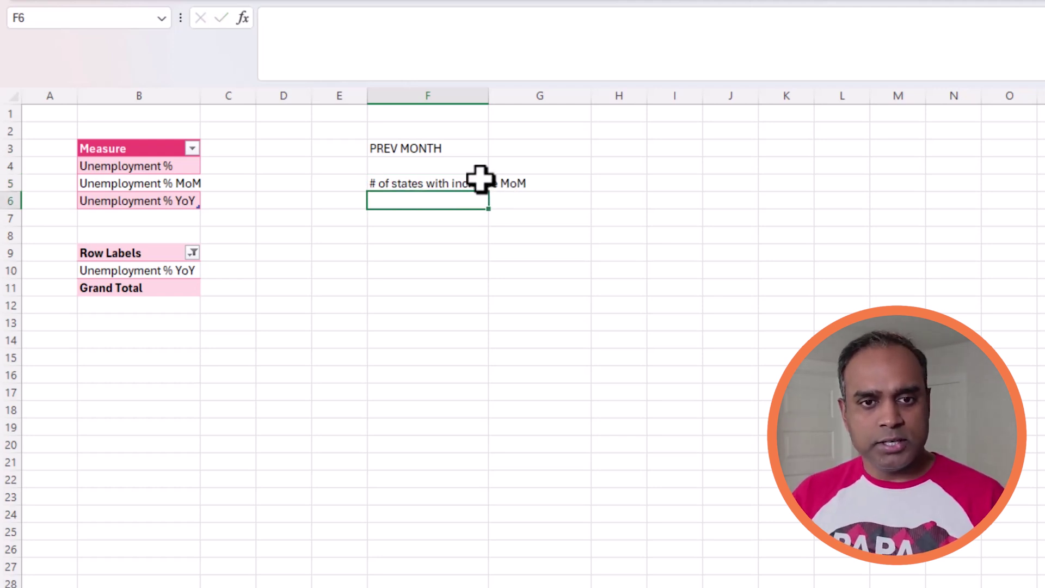
pyautogui.click(478, 179)
pyautogui.moveTo(397, 18); pyautogui.dragTo(444, 19)
pyautogui.press('BackSpace')
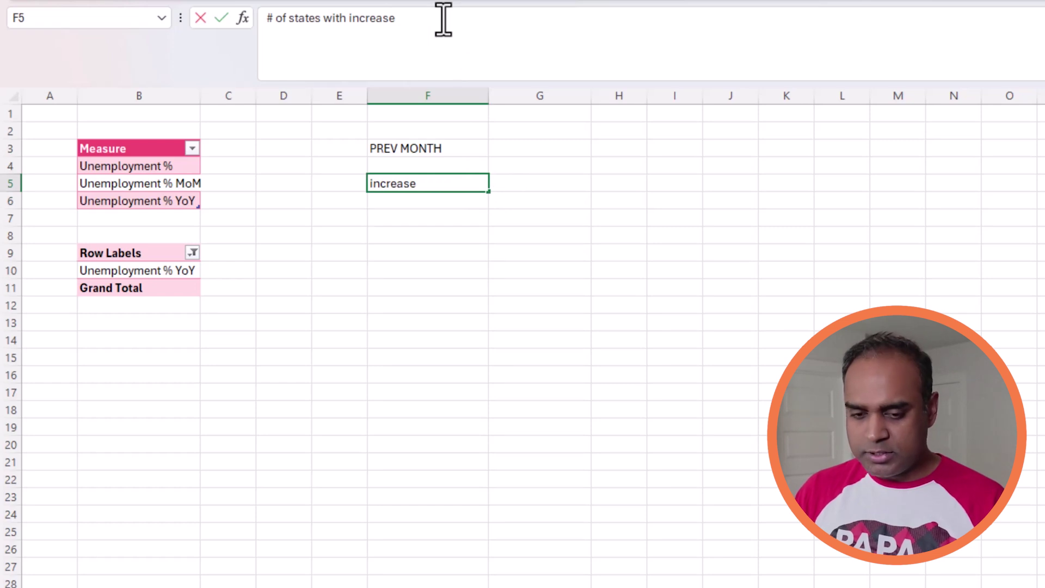
pyautogui.press('Return')
# - Enter the label "# of states with decrease" in F6
pyautogui.write('# of Sta')
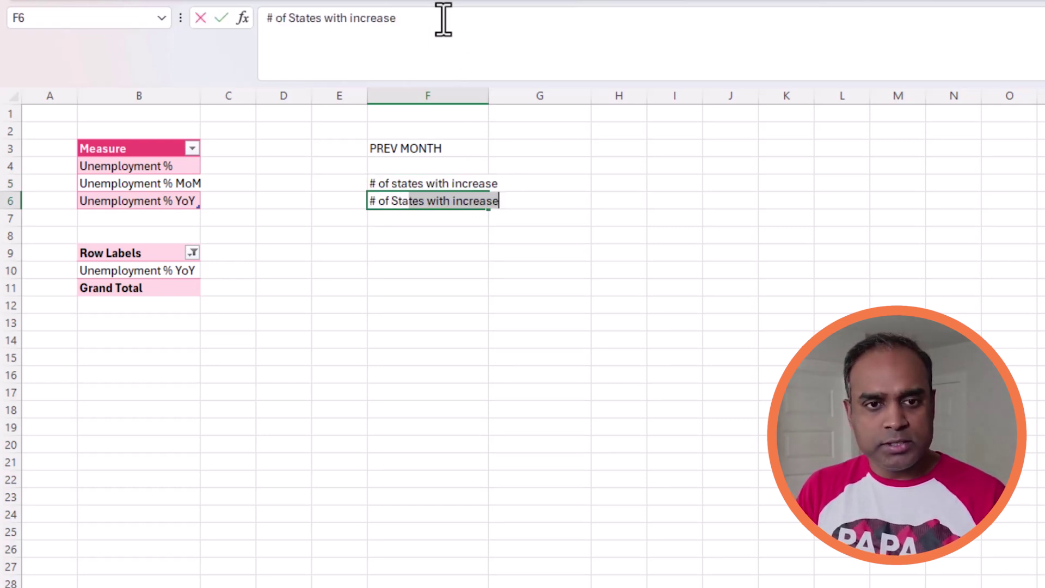
pyautogui.press('Delete')
pyautogui.write('tates with dec')
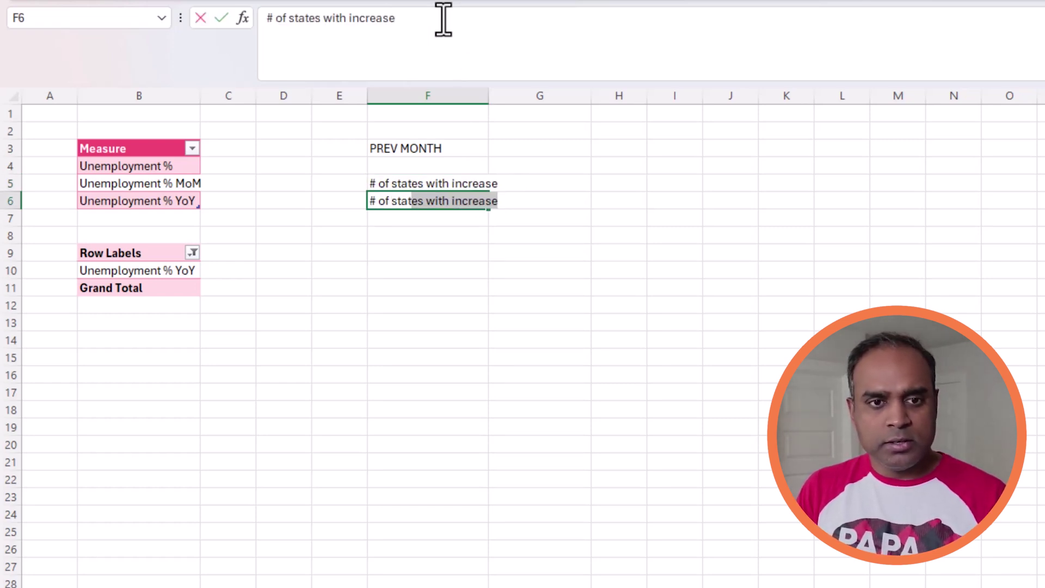
pyautogui.write('re')
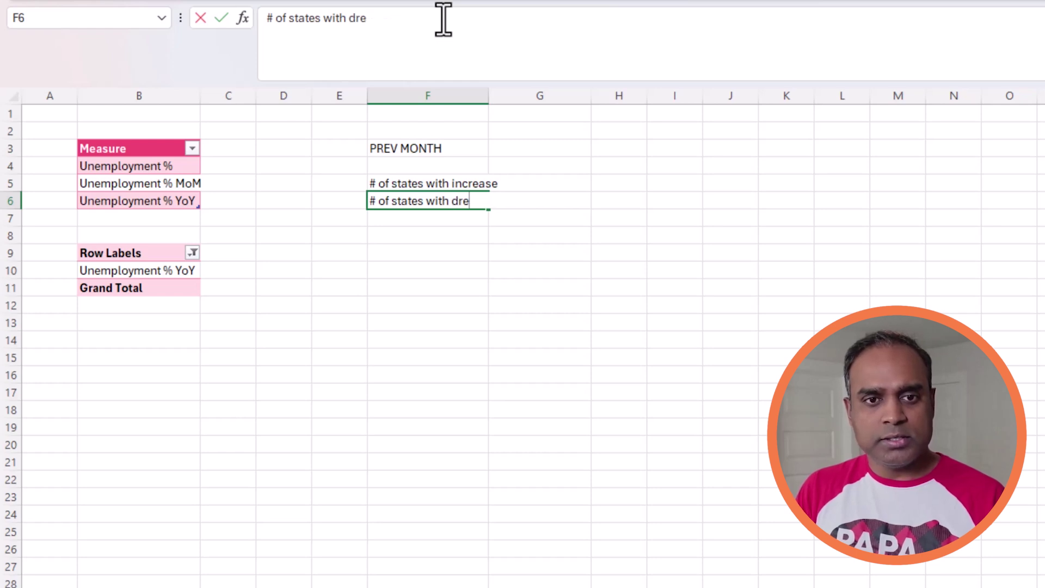
pyautogui.press('BackSpace')
pyautogui.press('BackSpace')
pyautogui.write('ecrease')
pyautogui.press('Return')
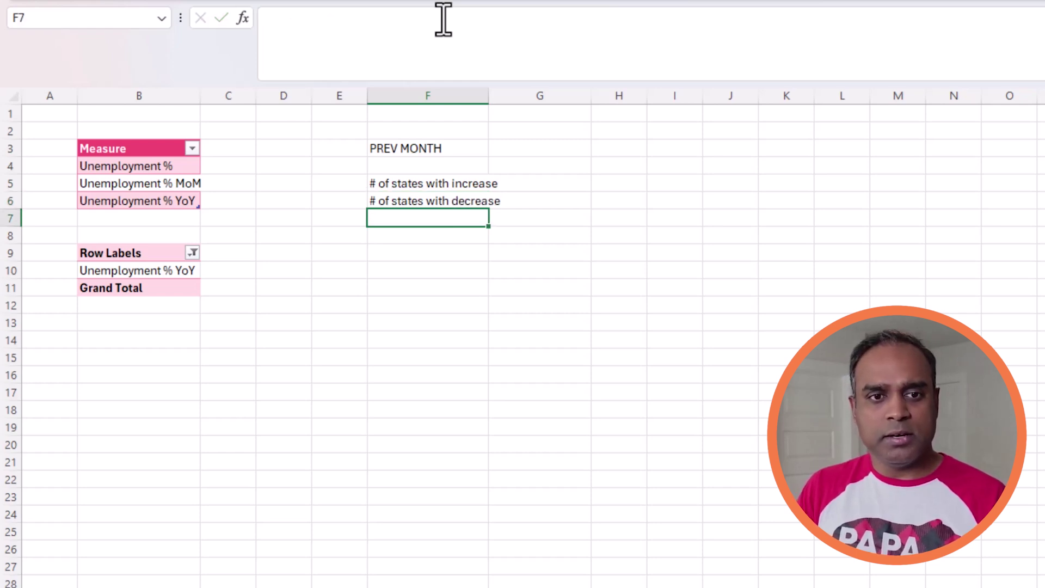
# - Enter the label "# of states with no change" in F7 and widen column F to fit the three labels
pyautogui.write('# of stat')
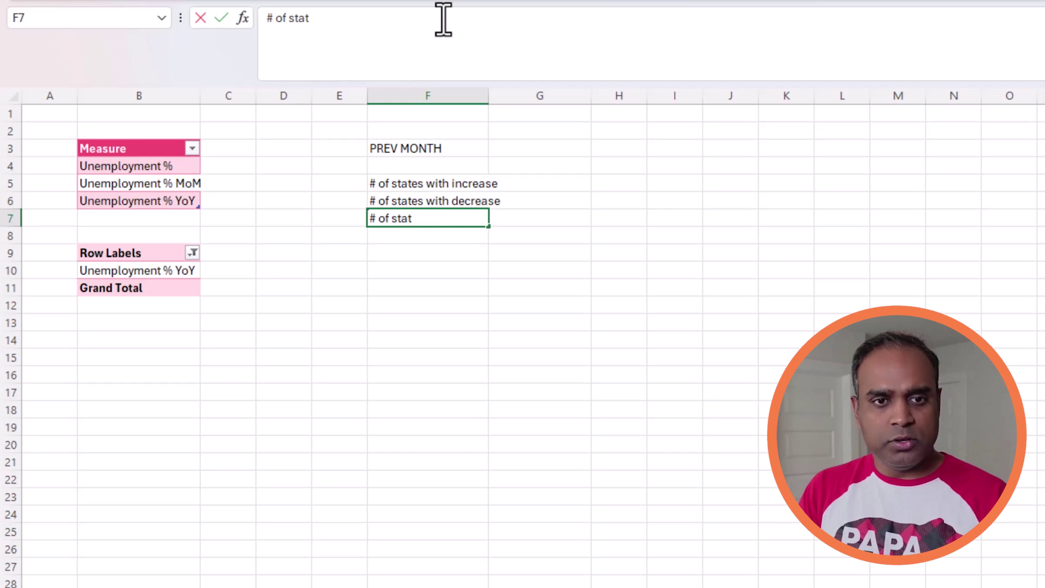
pyautogui.write('es with no change')
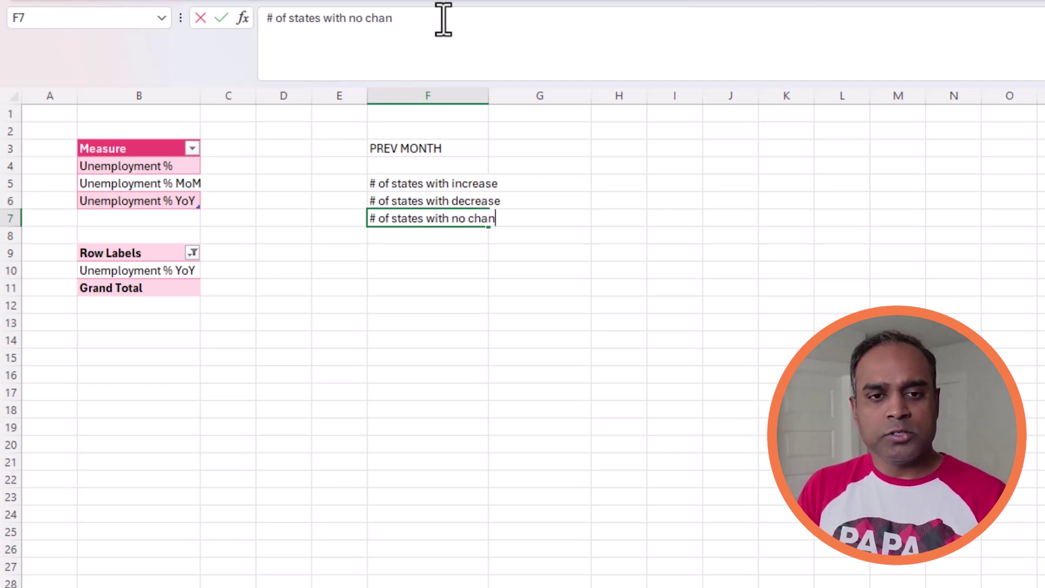
pyautogui.hotkey('ctrl', 'Return')
pyautogui.press('Down')
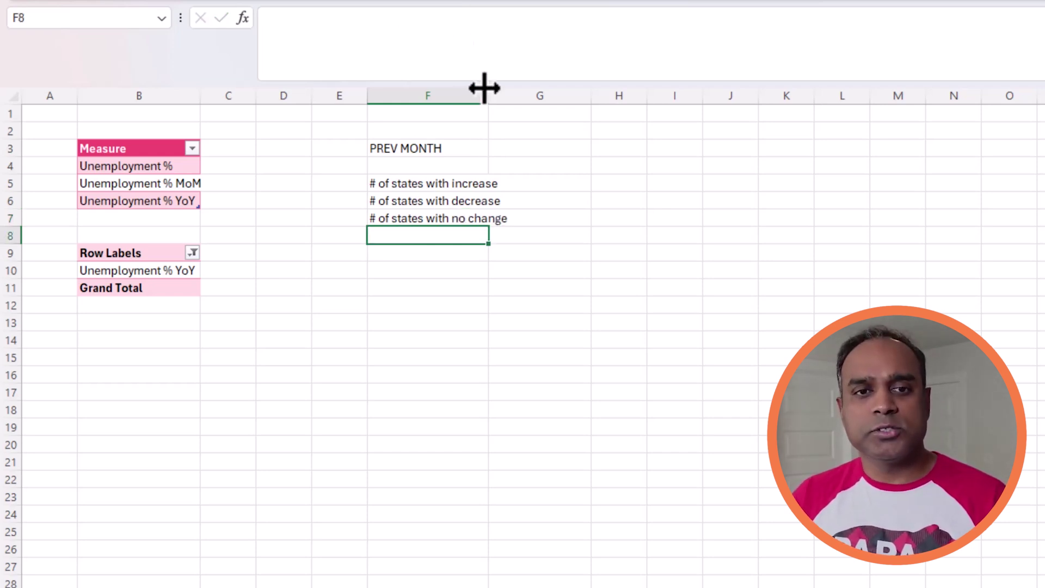
pyautogui.moveTo(488, 95); pyautogui.dragTo(517, 94)
# - Count the states with an increase in G5 using =COUNTIF(Data[Unemployment % MoM],">0")
pyautogui.click(563, 185)
pyautogui.write('=')
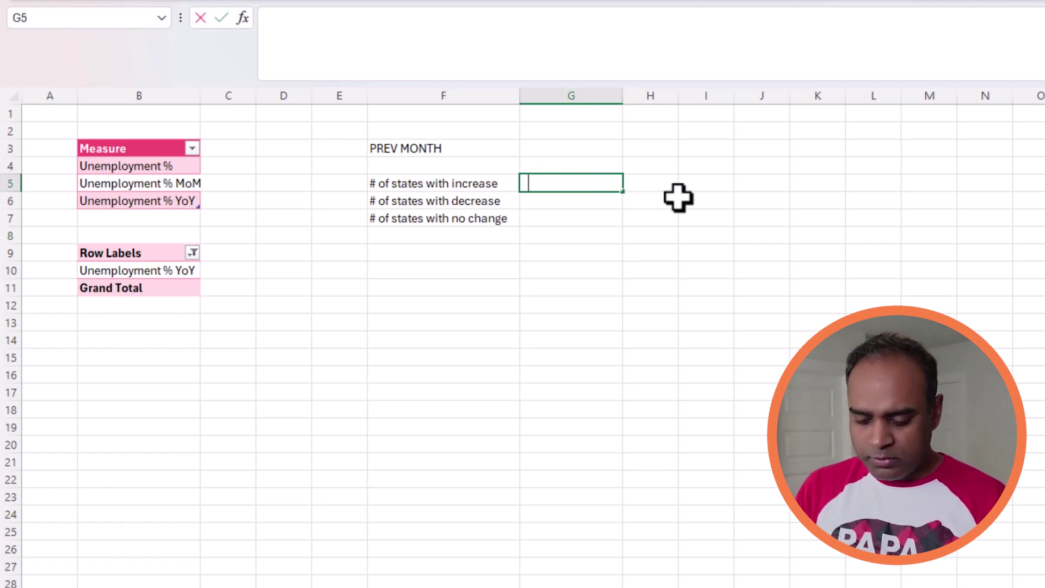
pyautogui.write('COUNTIF(')
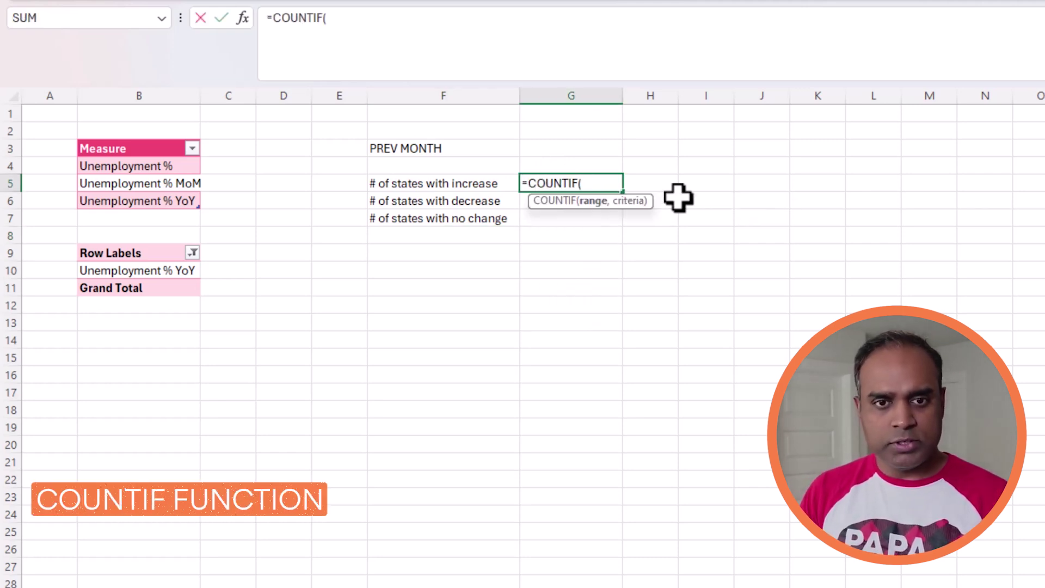
pyautogui.write('Data')
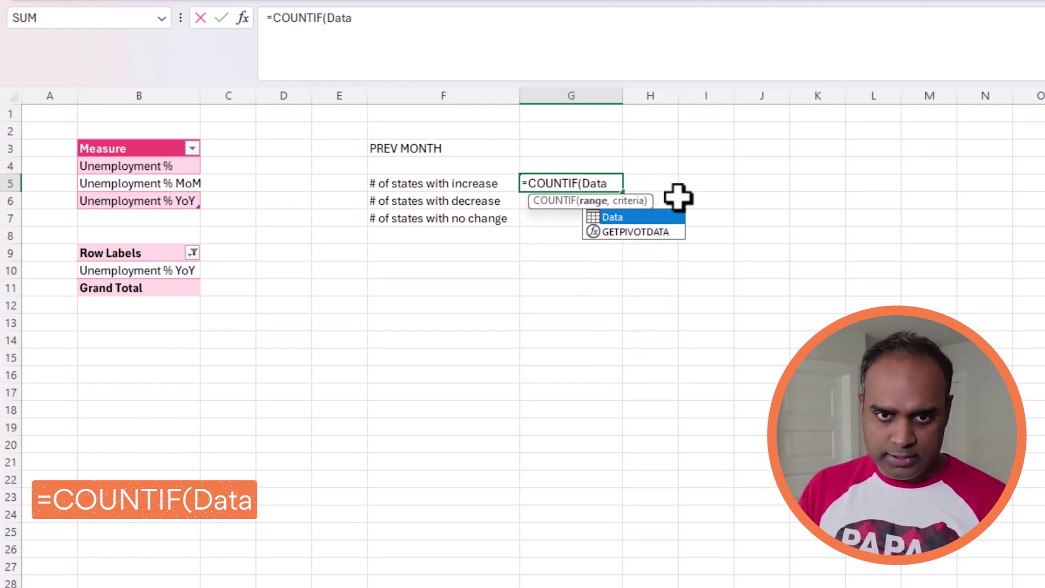
pyautogui.write('[')
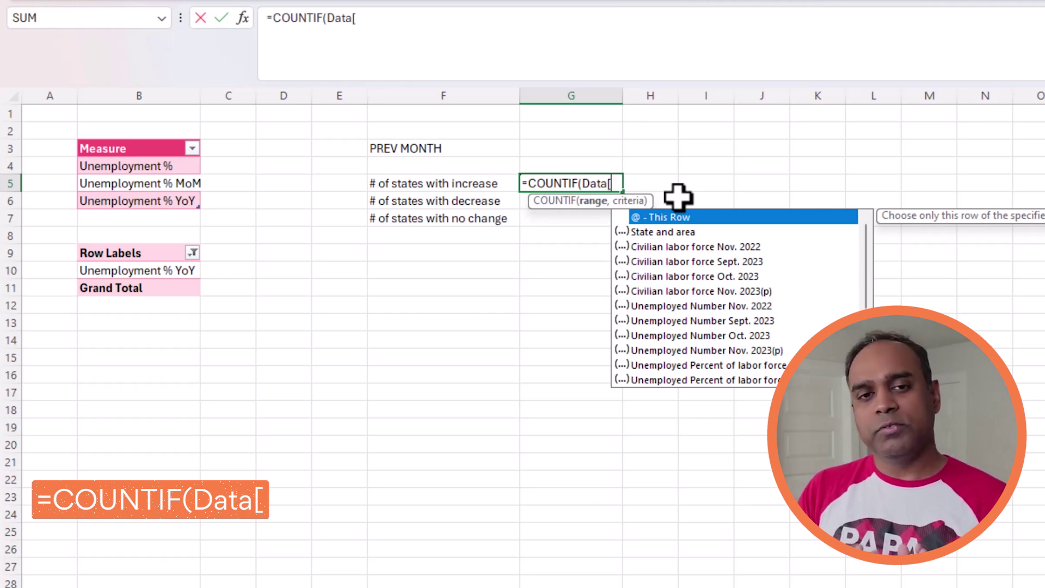
pyautogui.write('Mom')
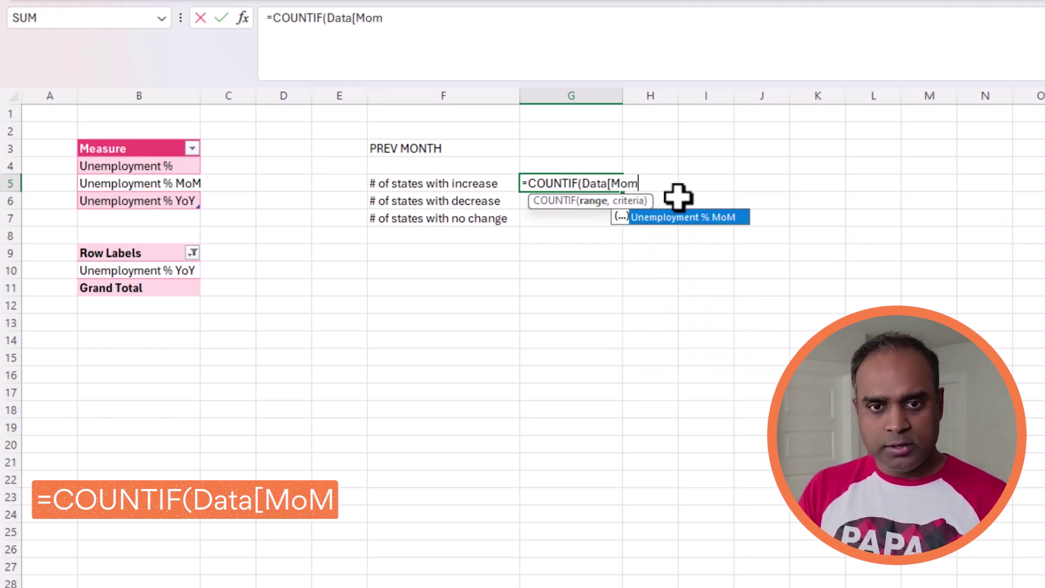
pyautogui.press('Tab')
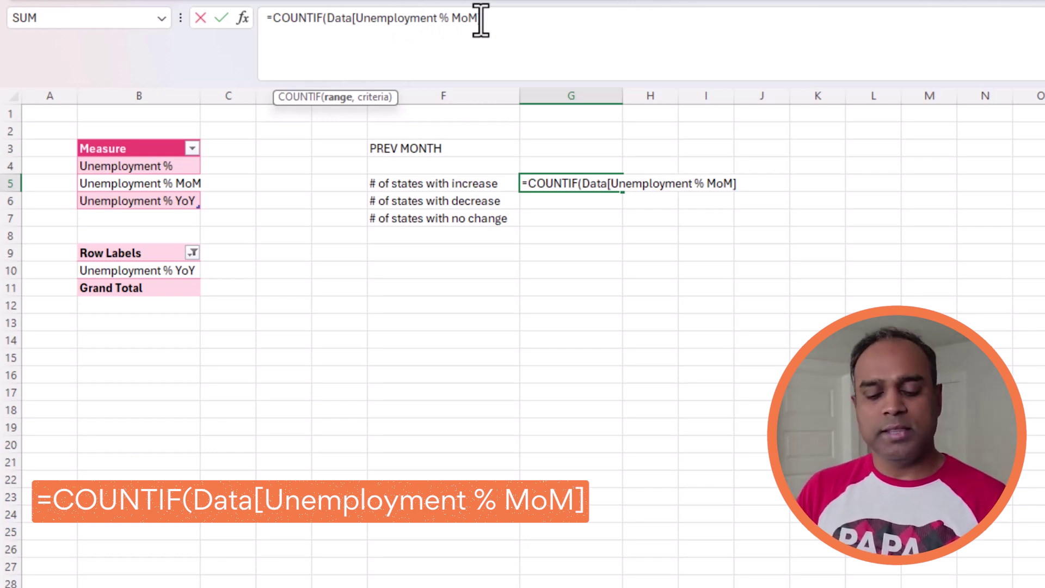
pyautogui.write(',"')
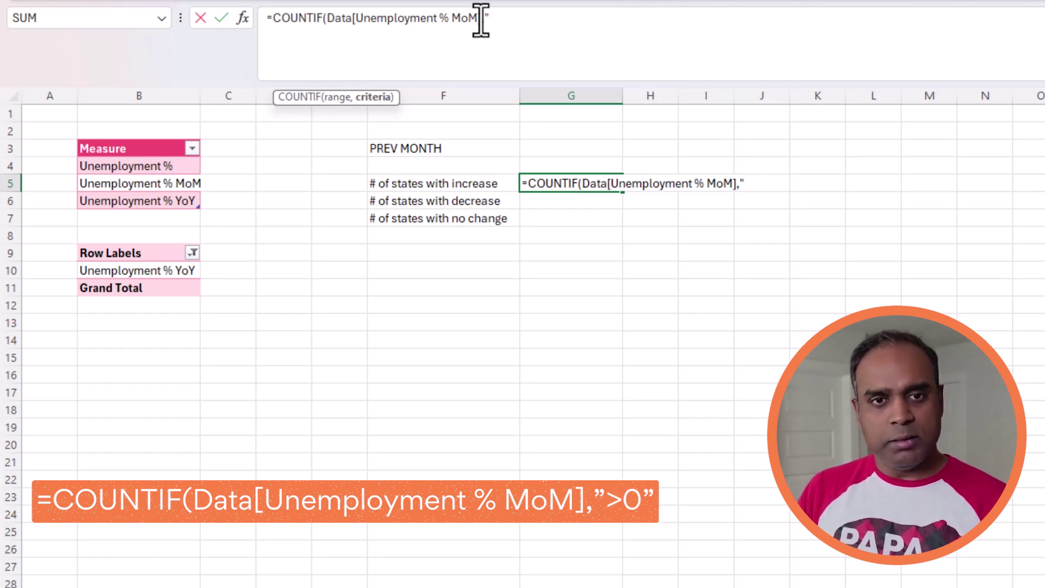
pyautogui.write('>0"')
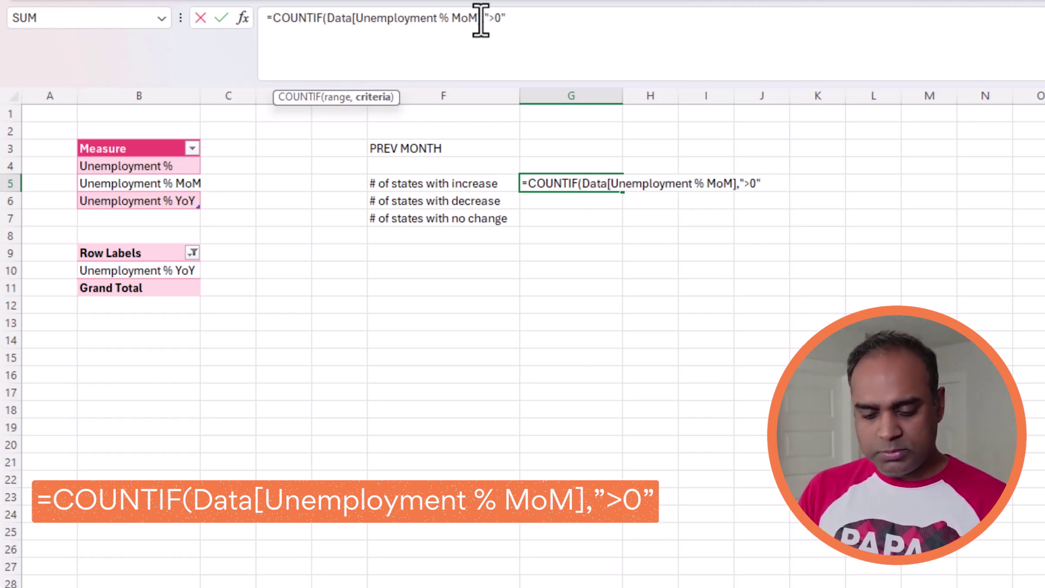
pyautogui.write(')')
pyautogui.hotkey('ctrl', 'Return')
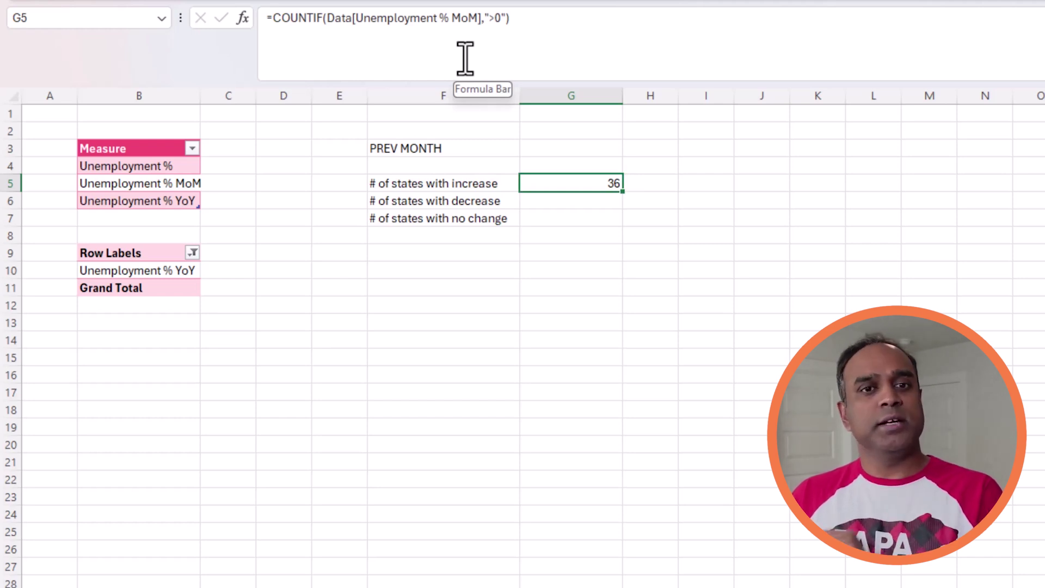
# - Copy the COUNTIF formula from G5 down through G7
pyautogui.moveTo(622, 194); pyautogui.dragTo(616, 228)
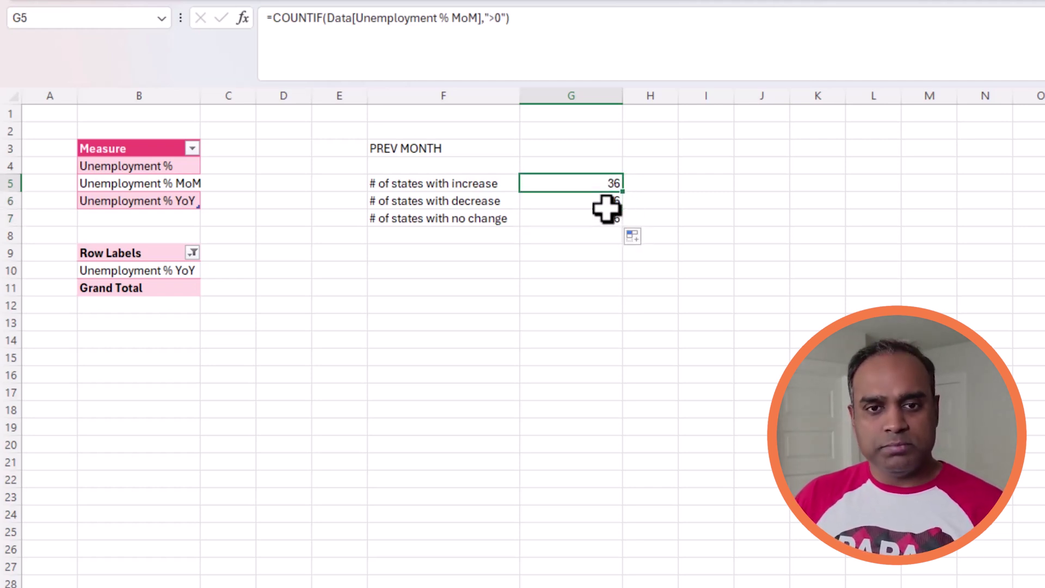
pyautogui.press('Down')
pyautogui.press('Down')
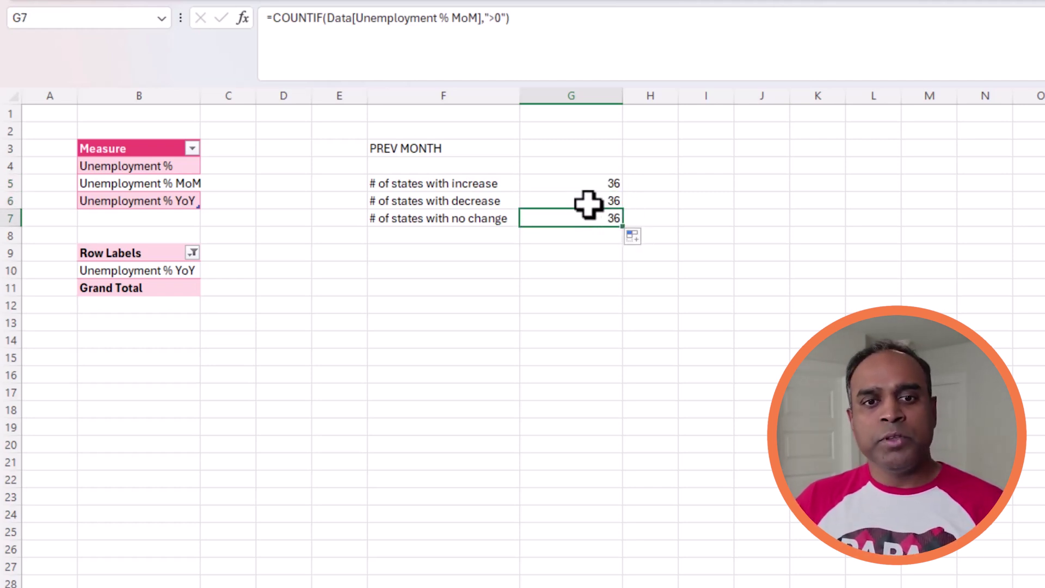
# - Change the COUNTIF criterion in G6 to "<0" so it counts the states with a decrease
pyautogui.click(588, 205)
pyautogui.click(498, 18)
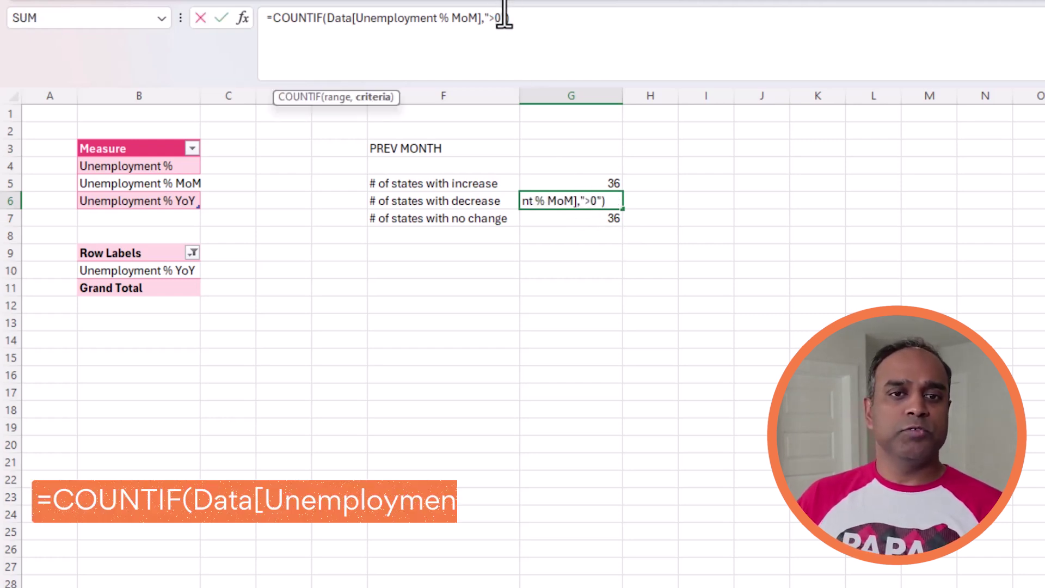
pyautogui.press('BackSpace')
pyautogui.write('<')
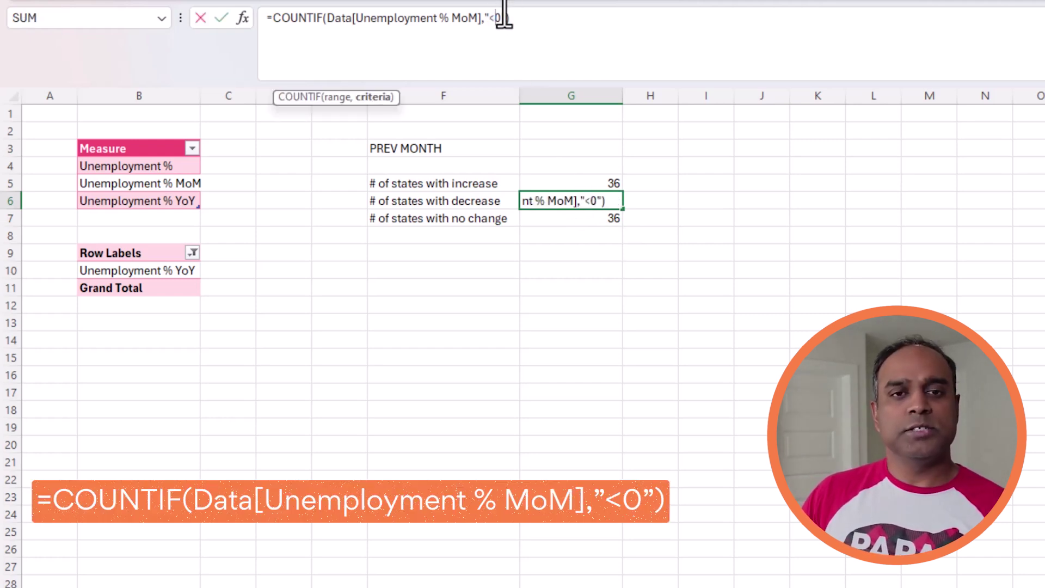
pyautogui.press('Return')
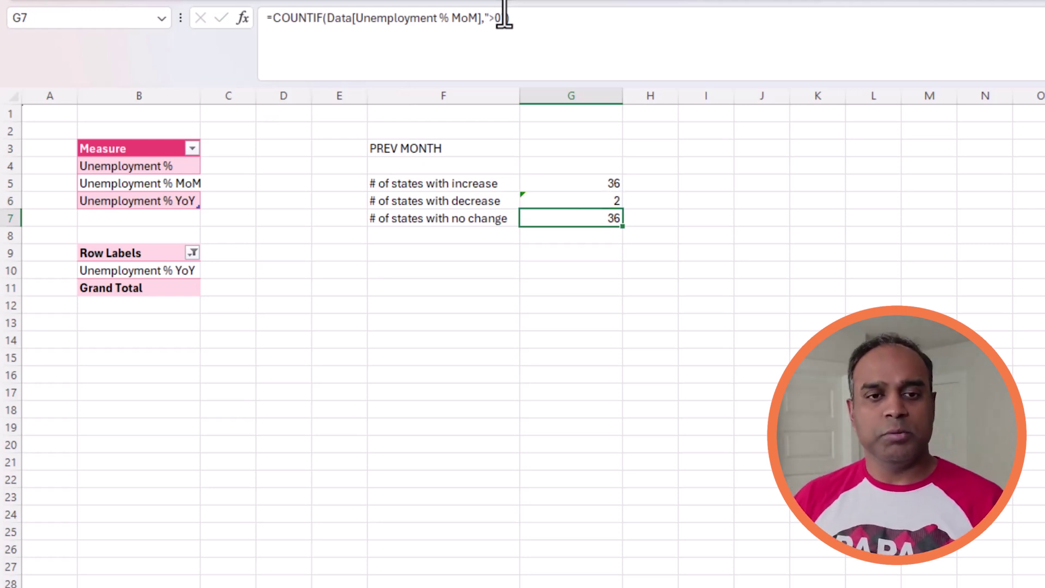
# - Change the COUNTIF criterion in G7 to "0" for states with no change, and select the three counts in G5:G7 to review them
pyautogui.click(508, 18)
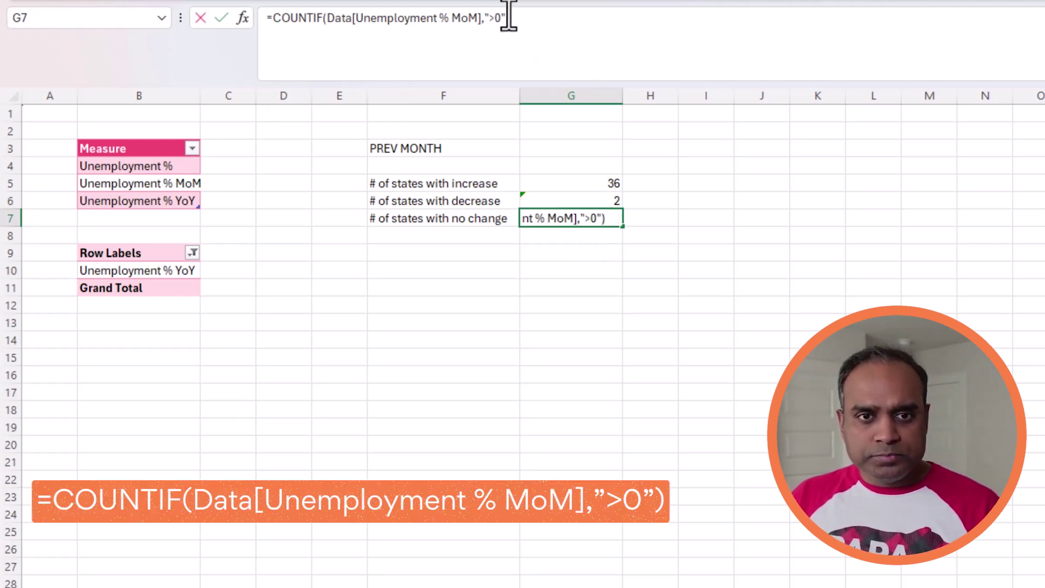
pyautogui.press('Left')
pyautogui.press('Left')
pyautogui.press('BackSpace')
pyautogui.press('Return')
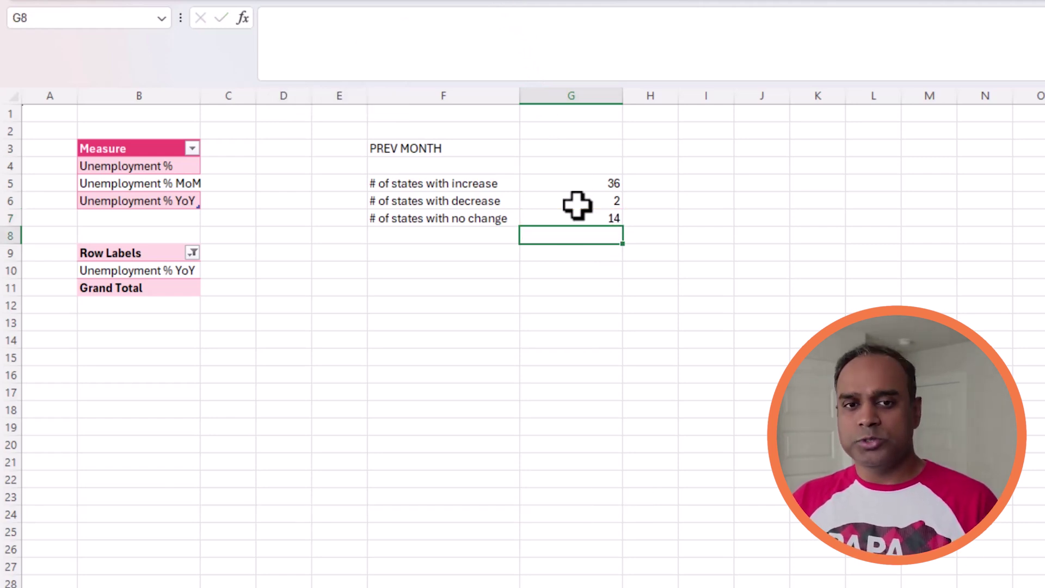
pyautogui.moveTo(607, 183); pyautogui.dragTo(604, 218)
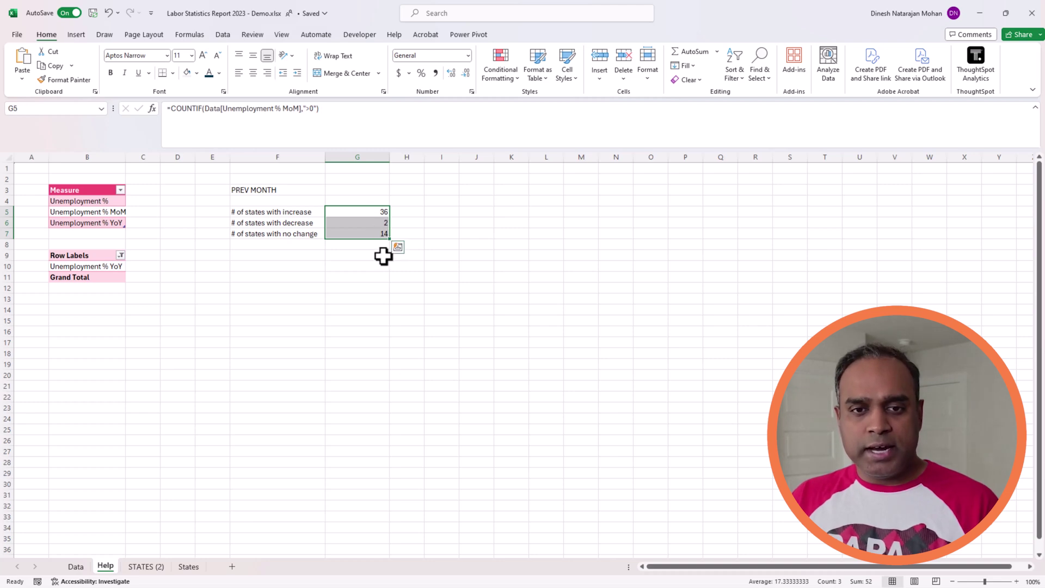
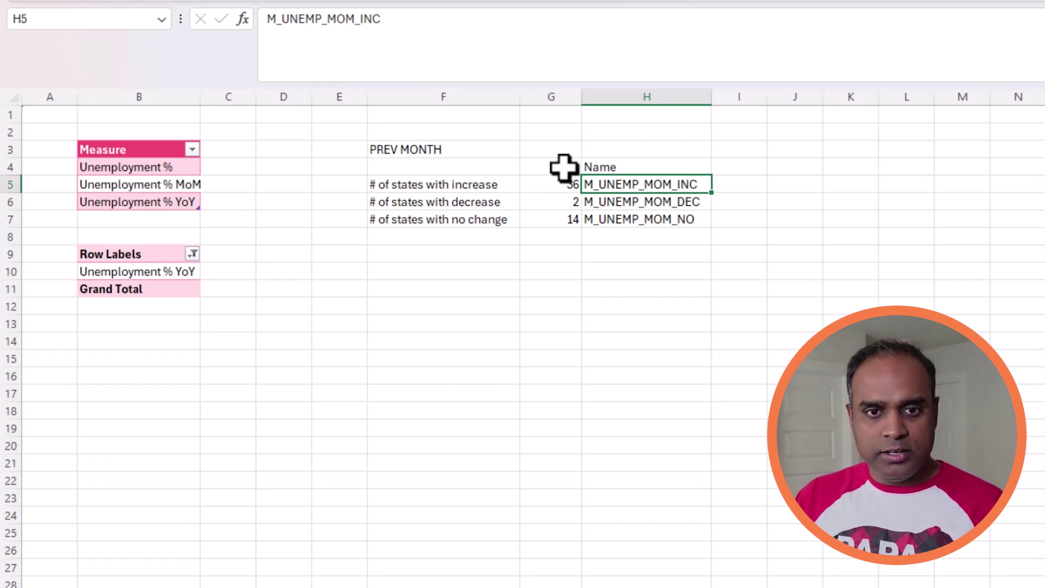
# - Label the PREV MONTH block's columns by entering the header Value in G4 and Metric in F4
pyautogui.click(554, 167)
pyautogui.press('Left')
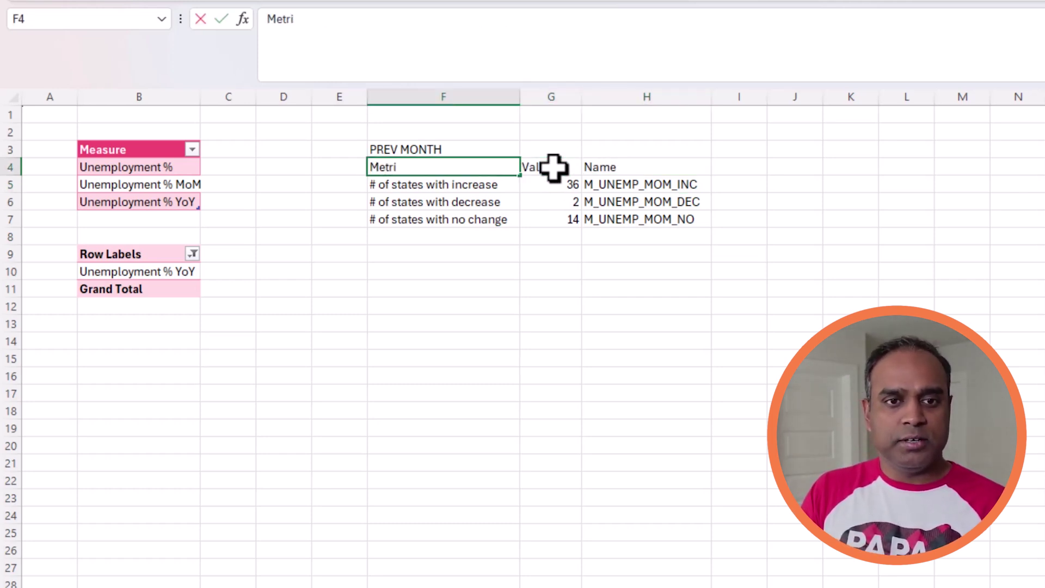
pyautogui.press('Return')
# - Create named ranges for the three counts in G5:G7 from the selection G5:H7, using the right column as names
pyautogui.moveTo(571, 185); pyautogui.dragTo(605, 221)
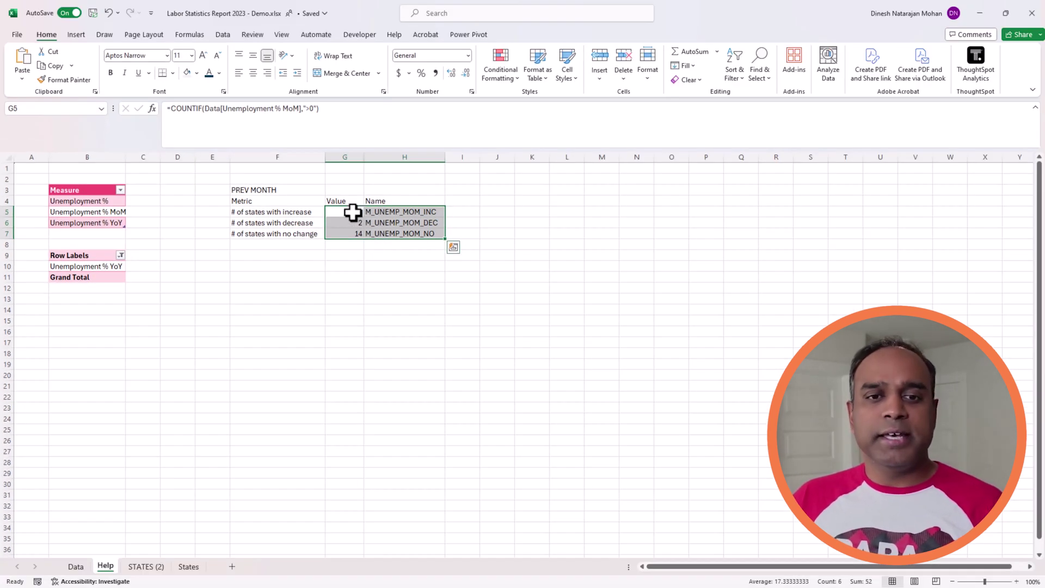
pyautogui.moveTo(564, 186); pyautogui.dragTo(604, 220)
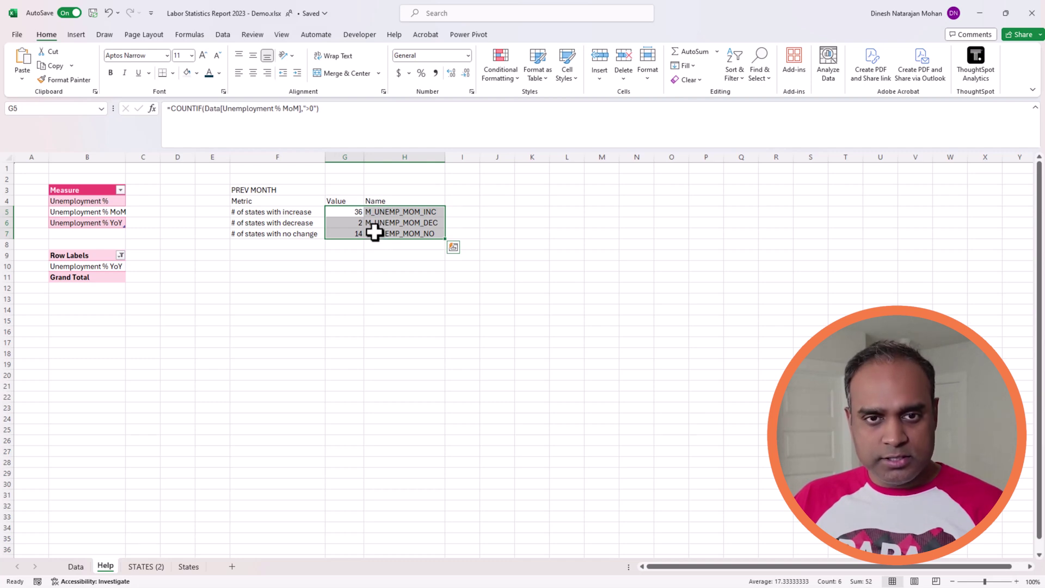
pyautogui.click(201, 34)
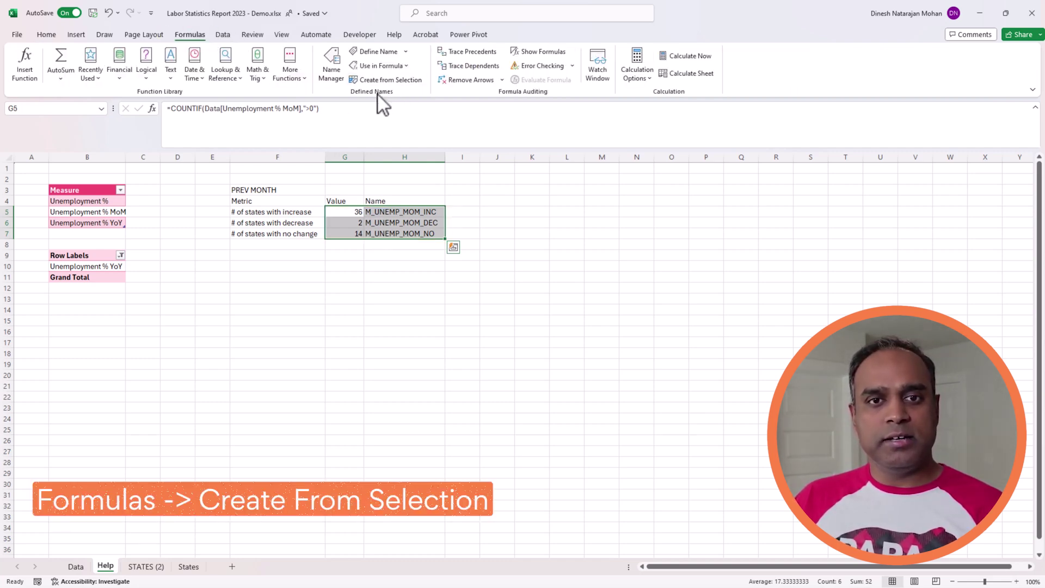
pyautogui.click(407, 83)
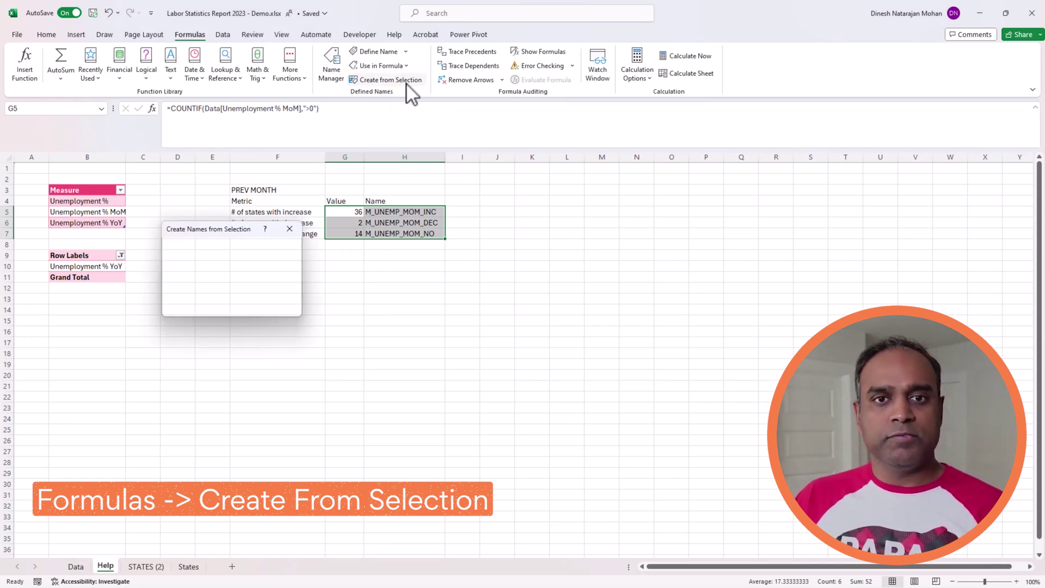
pyautogui.click(188, 256)
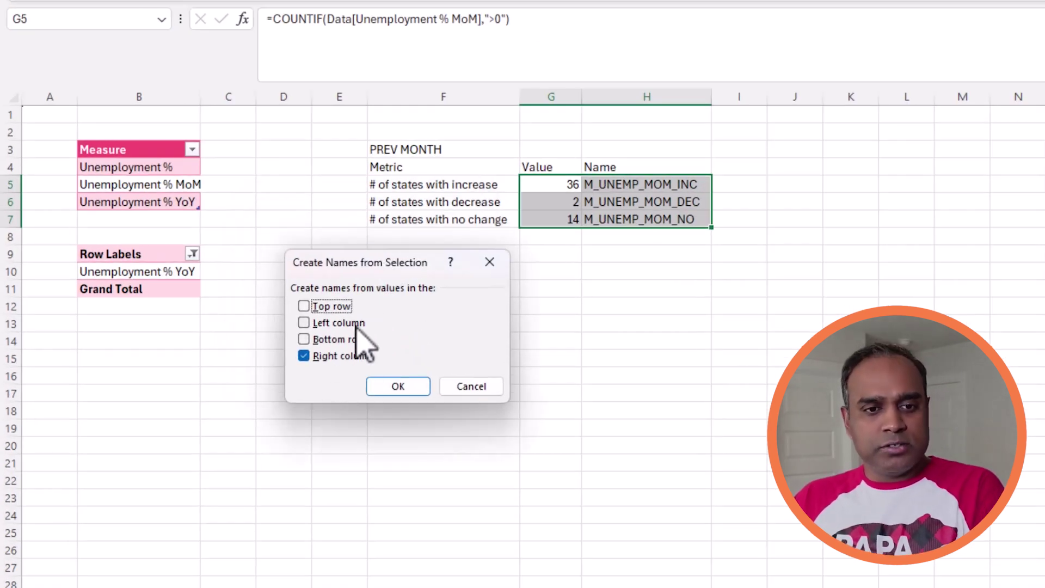
pyautogui.click(403, 388)
# - Check the defined names assigned to the count cells G5, G6 and G7
pyautogui.click(571, 305)
pyautogui.click(572, 184)
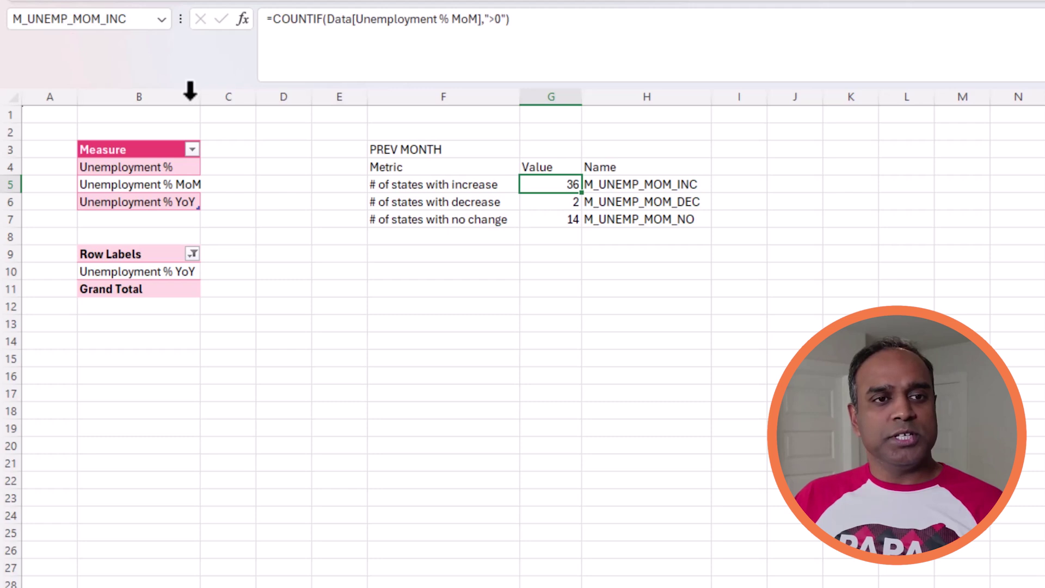
pyautogui.click(539, 208)
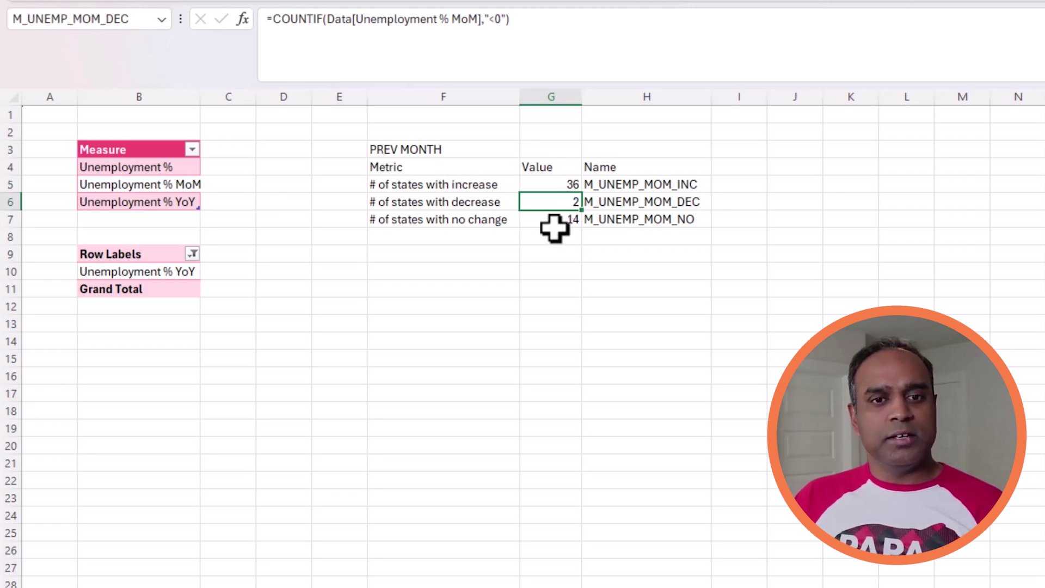
pyautogui.click(555, 223)
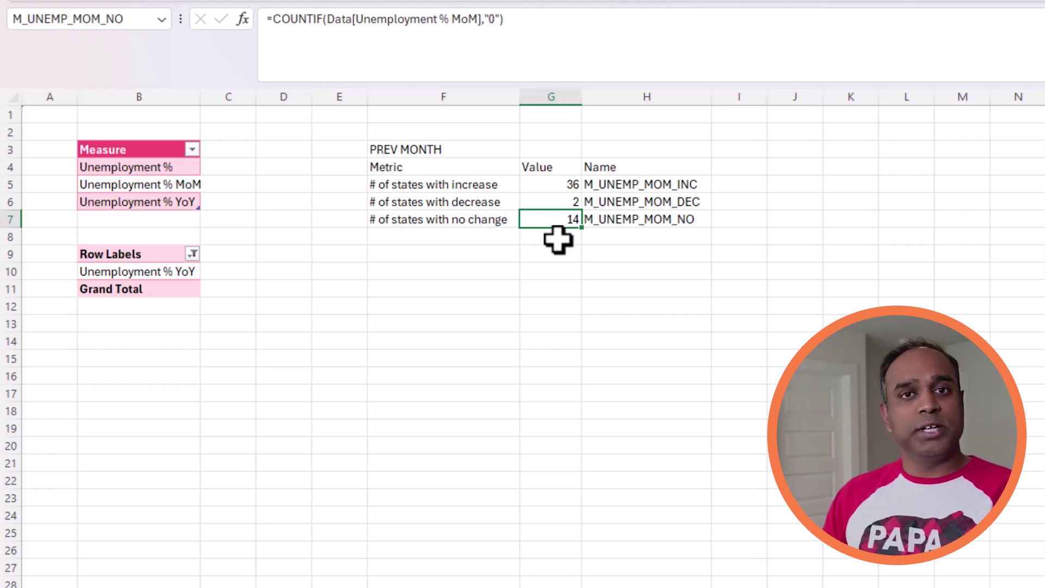
# - Copy the PREV MONTH block F3:H7 and paste the duplicate starting at F11
pyautogui.click(469, 168)
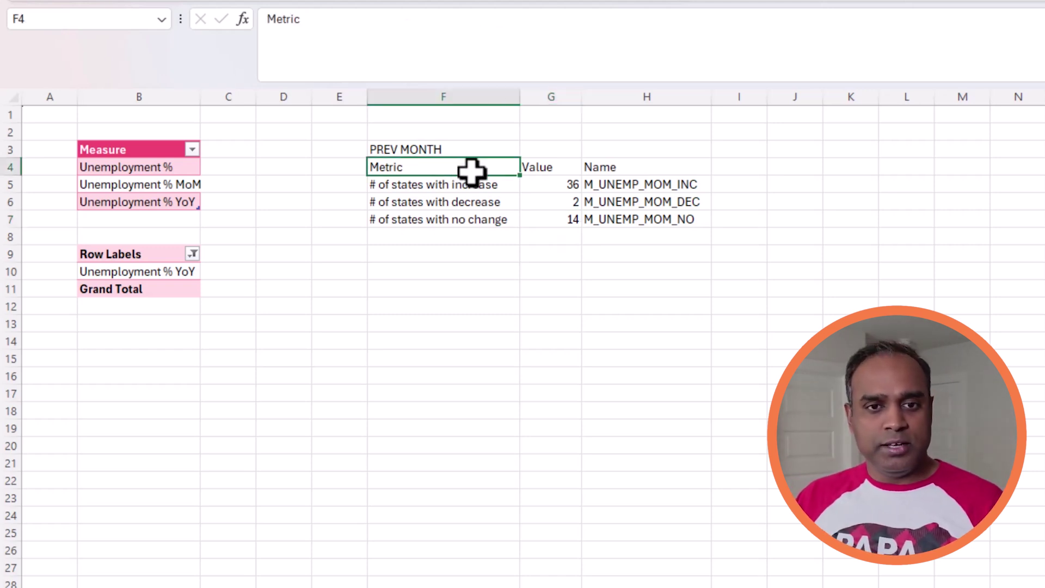
pyautogui.moveTo(471, 157); pyautogui.dragTo(629, 211)
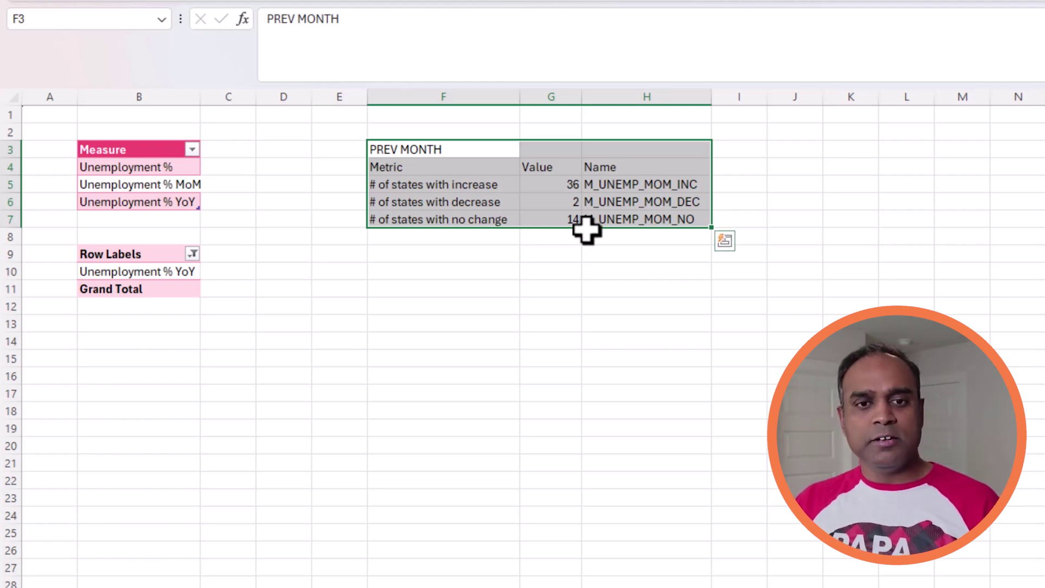
pyautogui.moveTo(506, 149); pyautogui.dragTo(618, 220)
pyautogui.hotkey('ctrl', 'c')
pyautogui.click(479, 294)
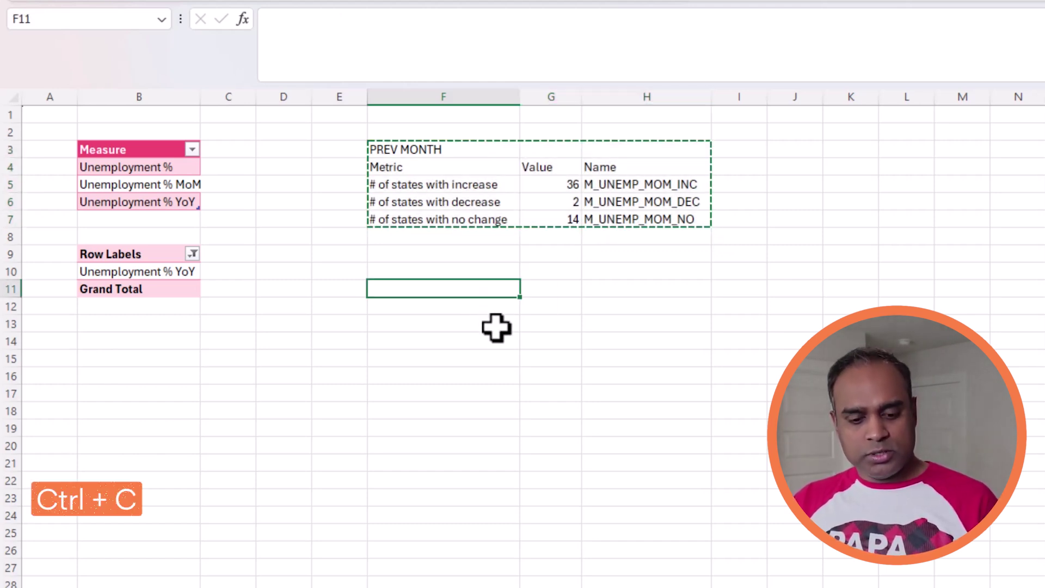
pyautogui.hotkey('ctrl', 'v')
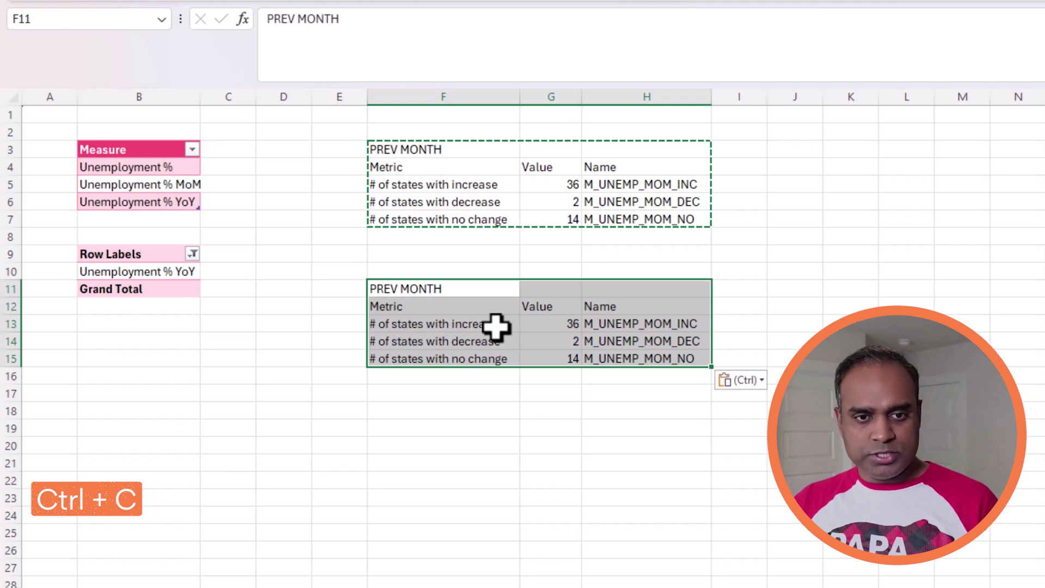
# - Change the copied block's title in F11 to PREV YEAR
pyautogui.click(460, 289)
pyautogui.doubleClick(463, 289)
pyautogui.doubleClick(463, 289)
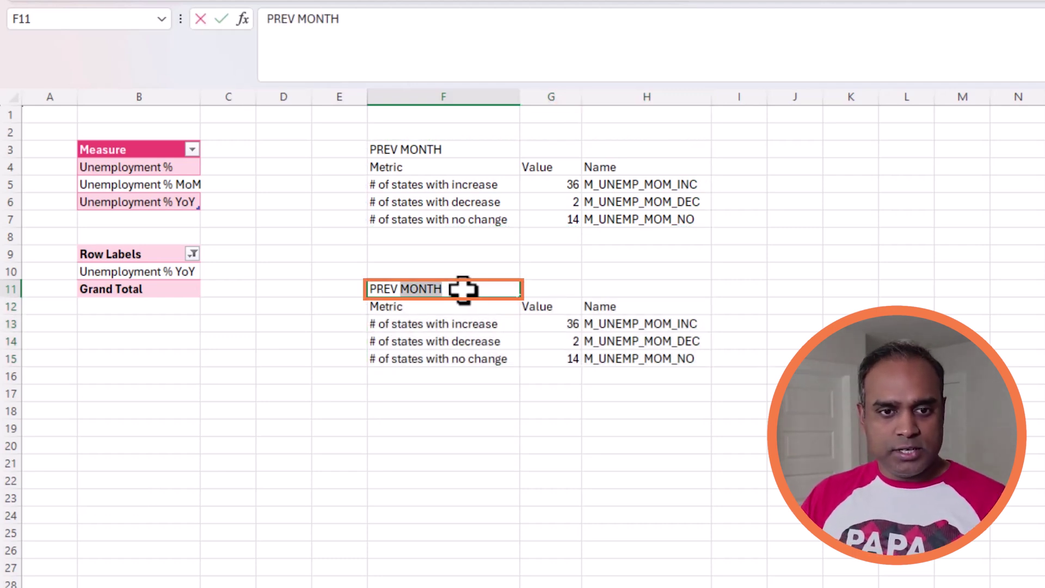
pyautogui.write('YEAR')
pyautogui.press('Return')
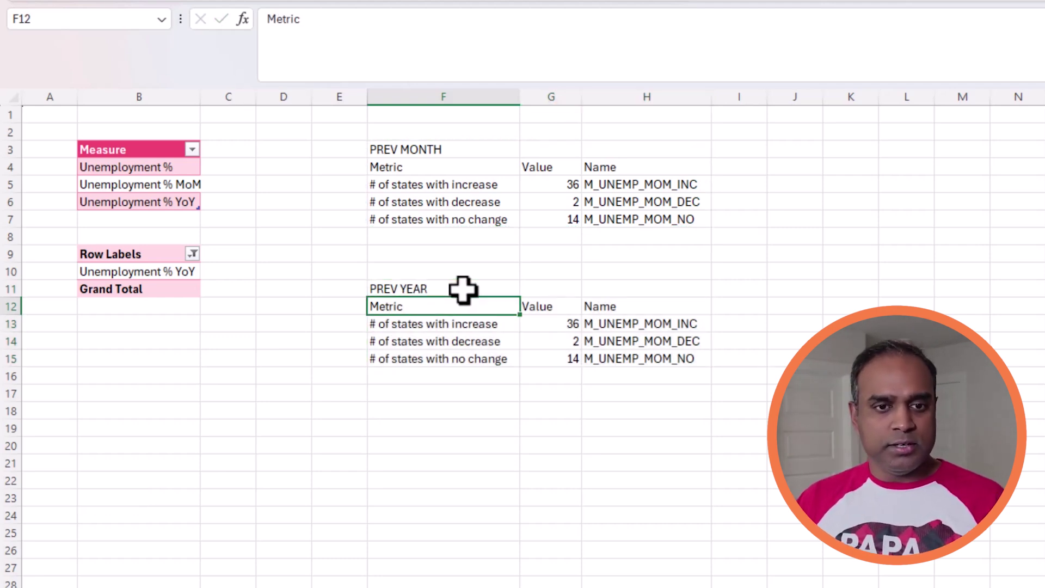
# - Change the increase count in G13 to =COUNTIF(Data[Unemployment % YoY],">0")
pyautogui.click(443, 324)
pyautogui.click(570, 326)
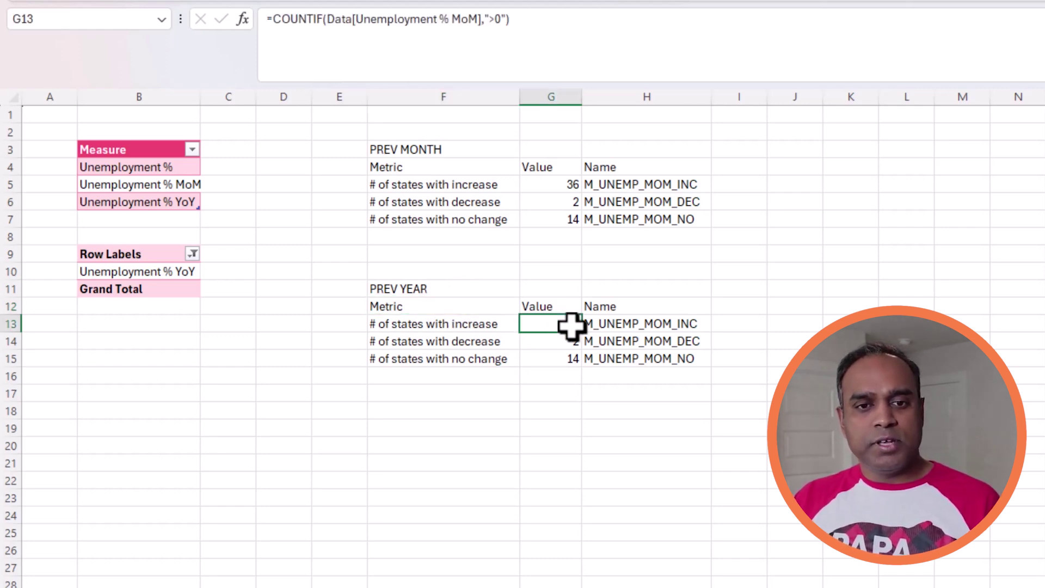
pyautogui.click(479, 20)
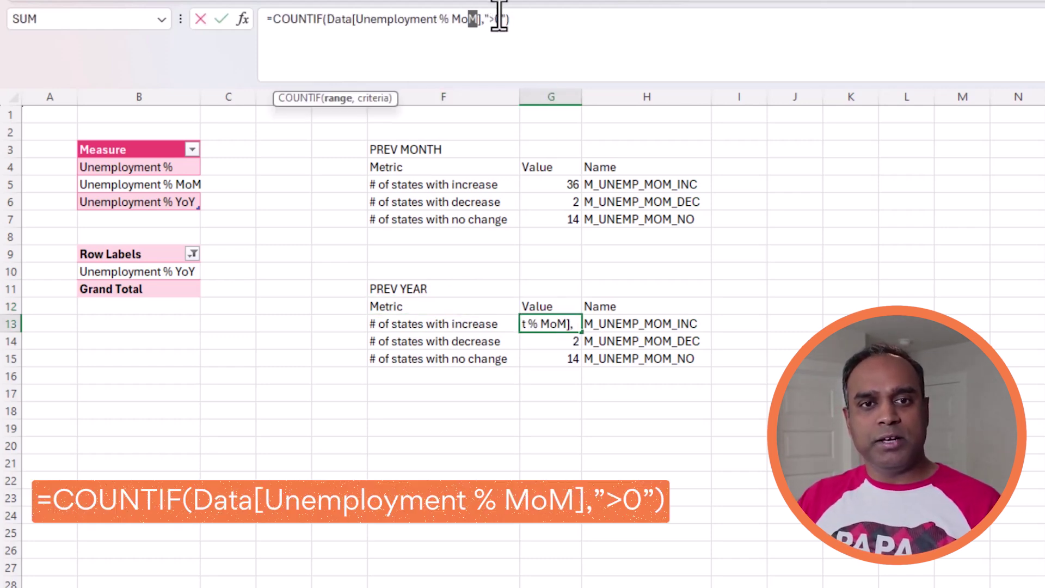
pyautogui.write('YoY')
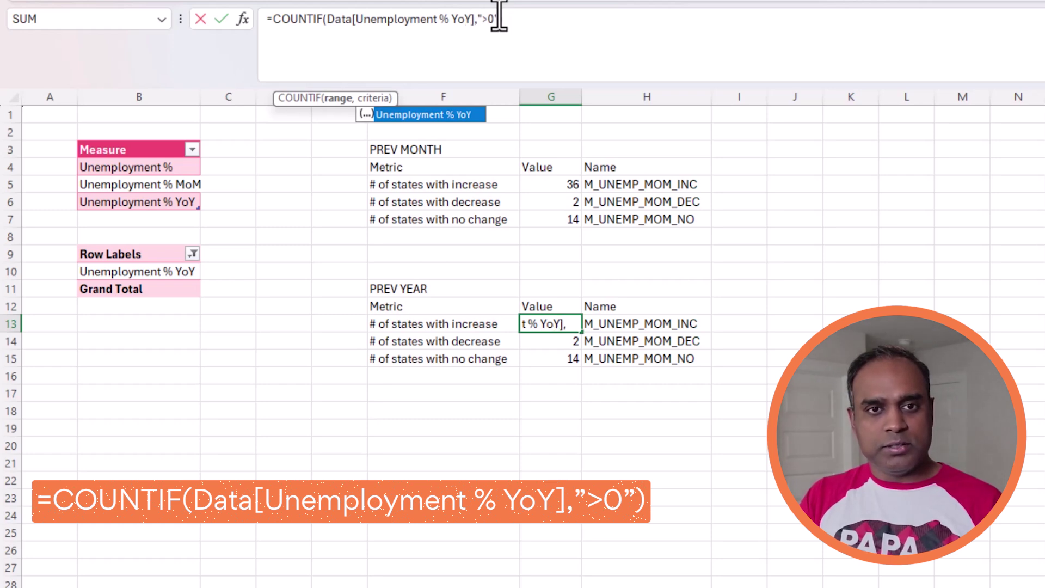
pyautogui.write(',">0"')
pyautogui.press('Return')
# - Point the decrease and no-change COUNTIF formulas in G14 and G15 to the Unemployment % YoY column
pyautogui.click(479, 19)
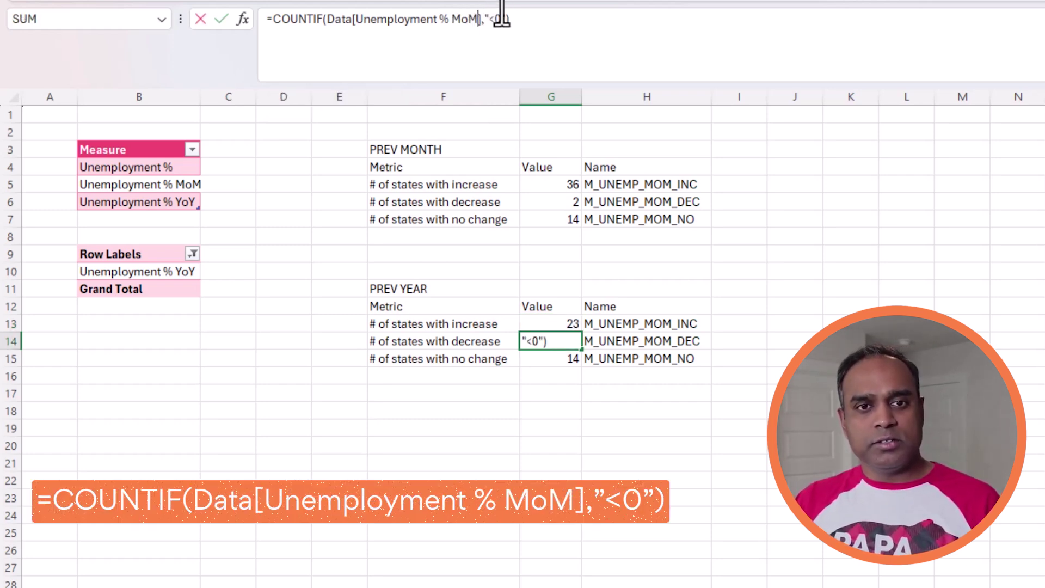
pyautogui.write('YoY')
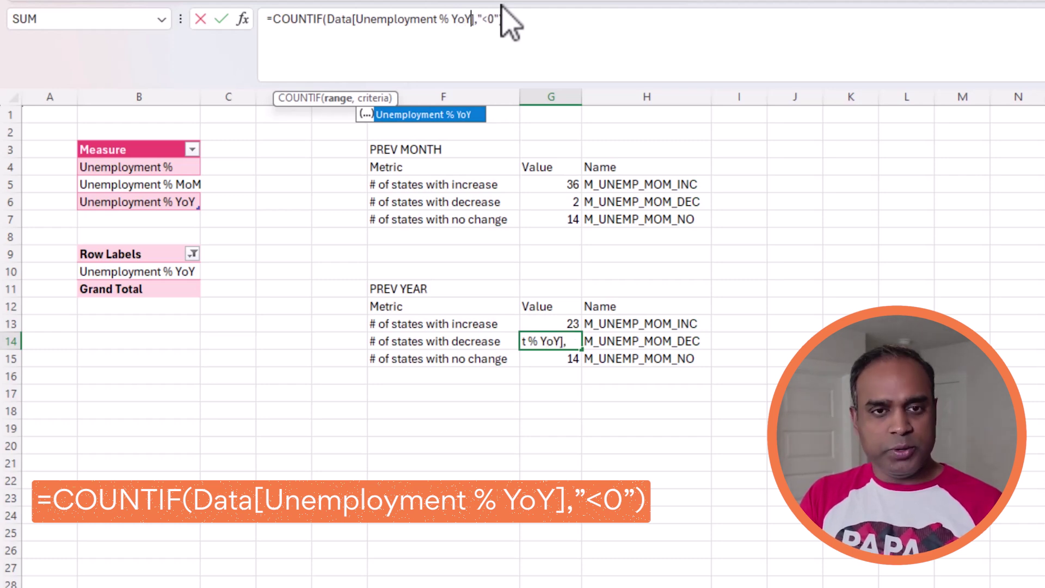
pyautogui.press('Return')
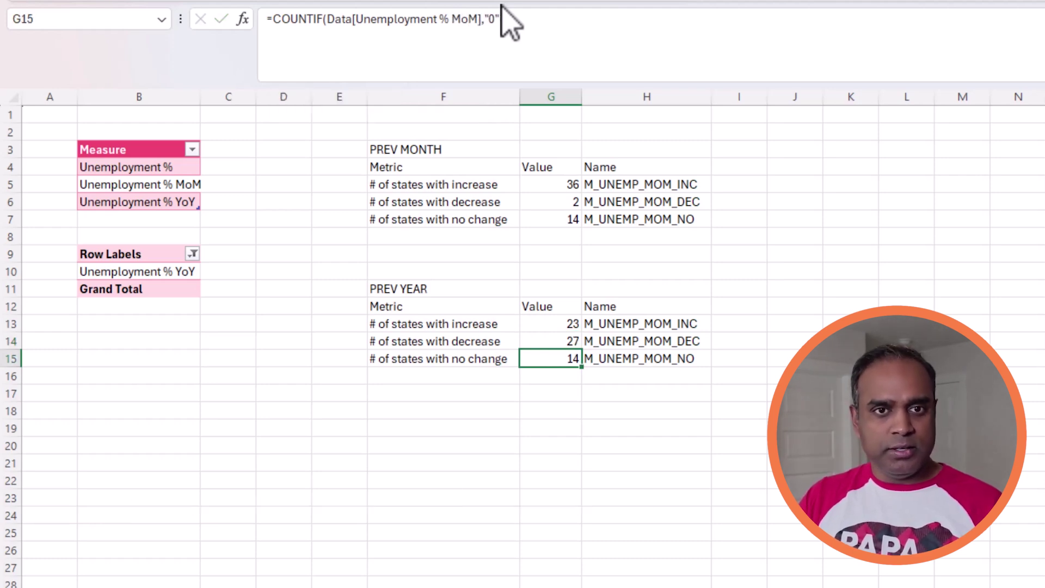
pyautogui.click(479, 19)
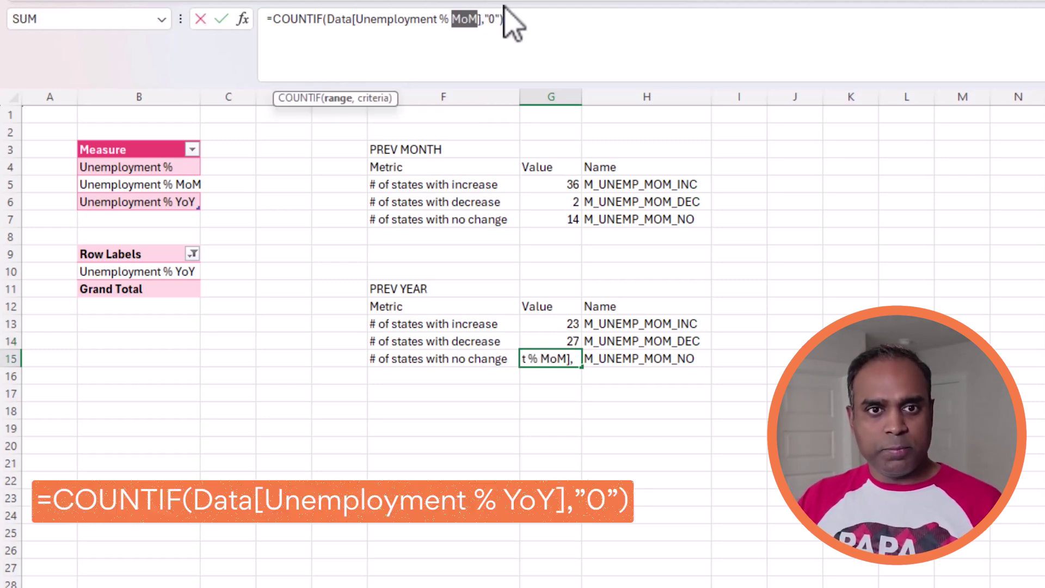
pyautogui.write('YoY')
pyautogui.press('Return')
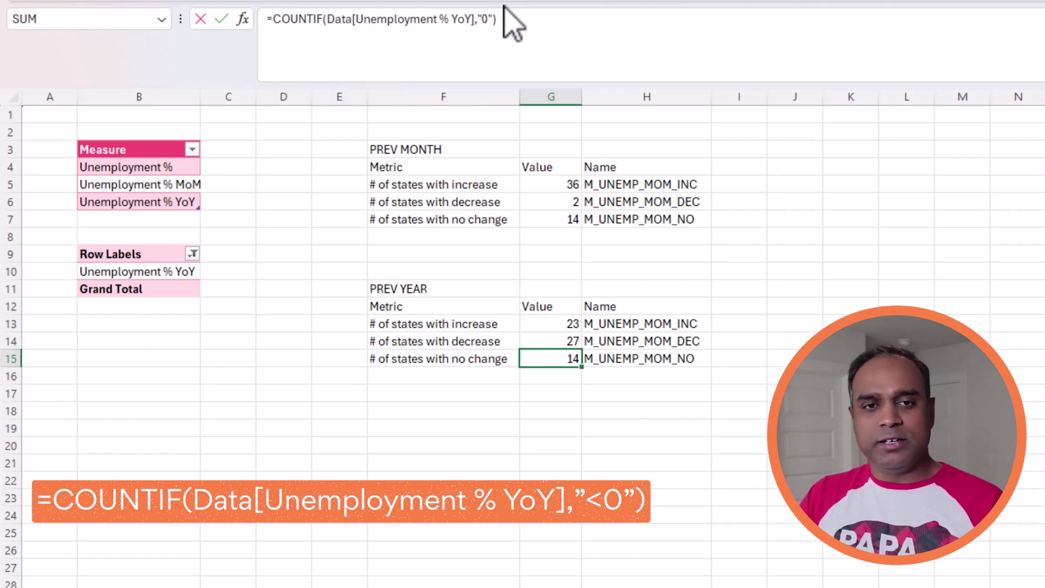
pyautogui.click(566, 325)
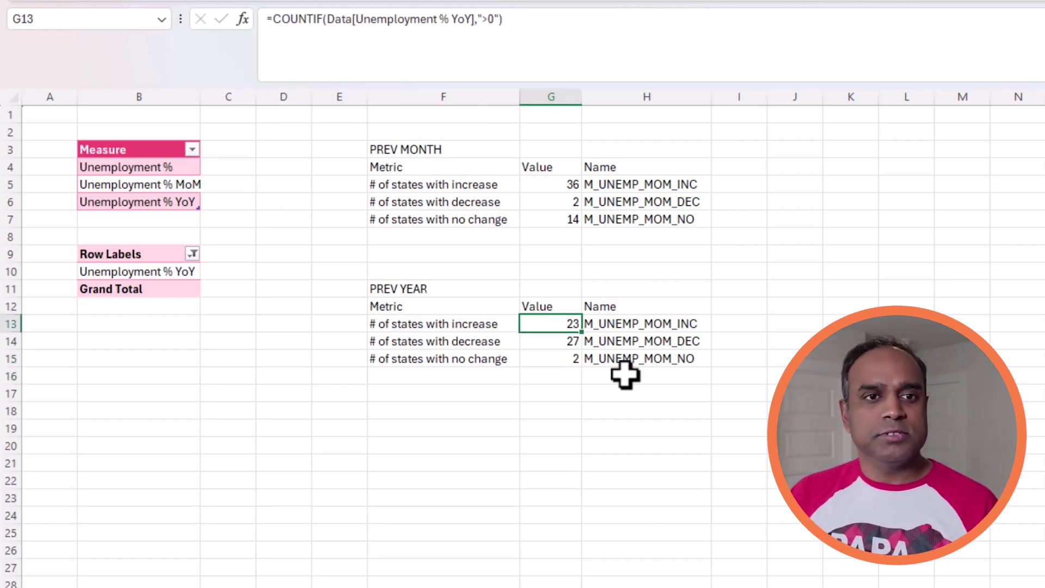
# - Change the name label in H13 to M_UNEMP_YOY_INC
pyautogui.click(662, 327)
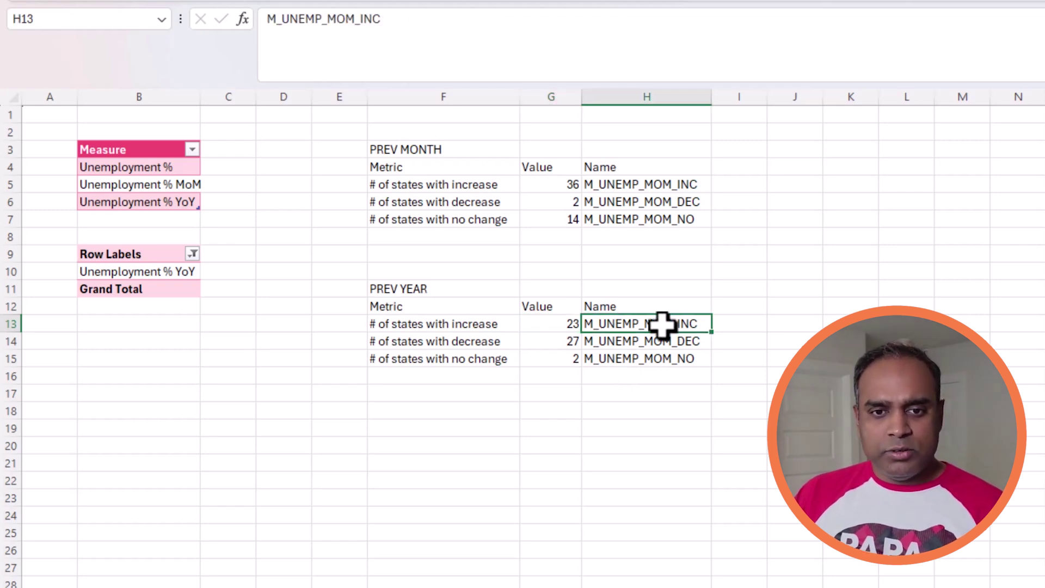
pyautogui.doubleClick(699, 324)
pyautogui.press('BackSpace')
pyautogui.press('BackSpace')
pyautogui.press('BackSpace')
pyautogui.press('BackSpace')
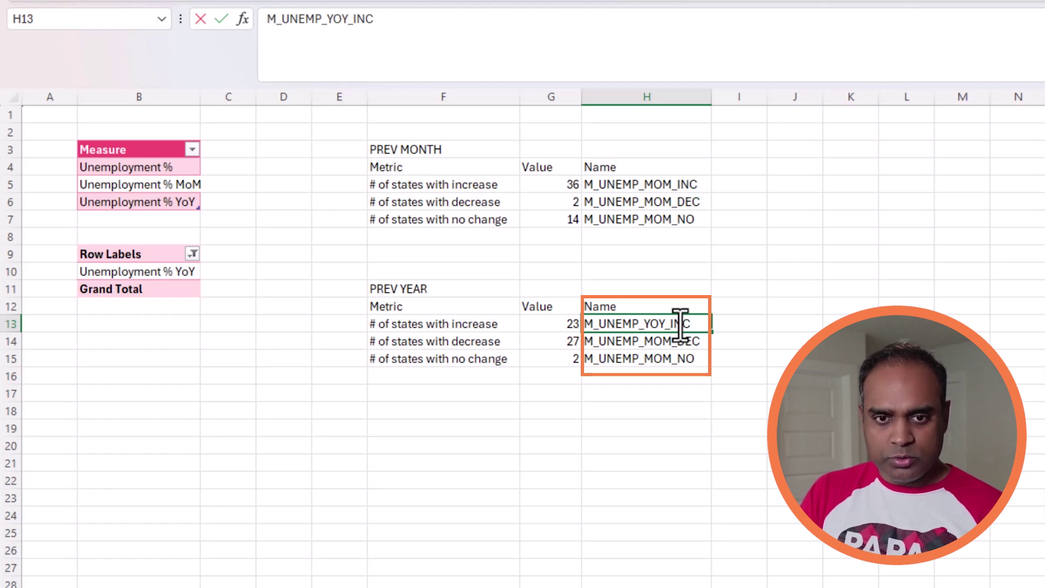
pyautogui.write('YOY_')
pyautogui.press('Return')
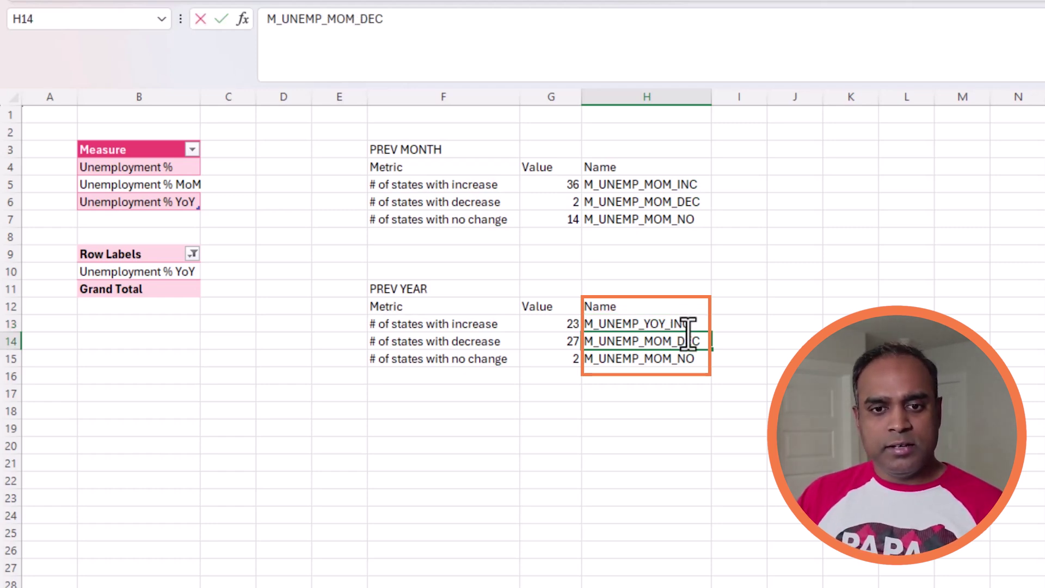
# - Change the name labels in H14 and H15 to M_UNEMP_YOY_DEC and M_UNEMP_YOY_NO
pyautogui.doubleClick(688, 333)
pyautogui.write('YOY')
pyautogui.press('Return')
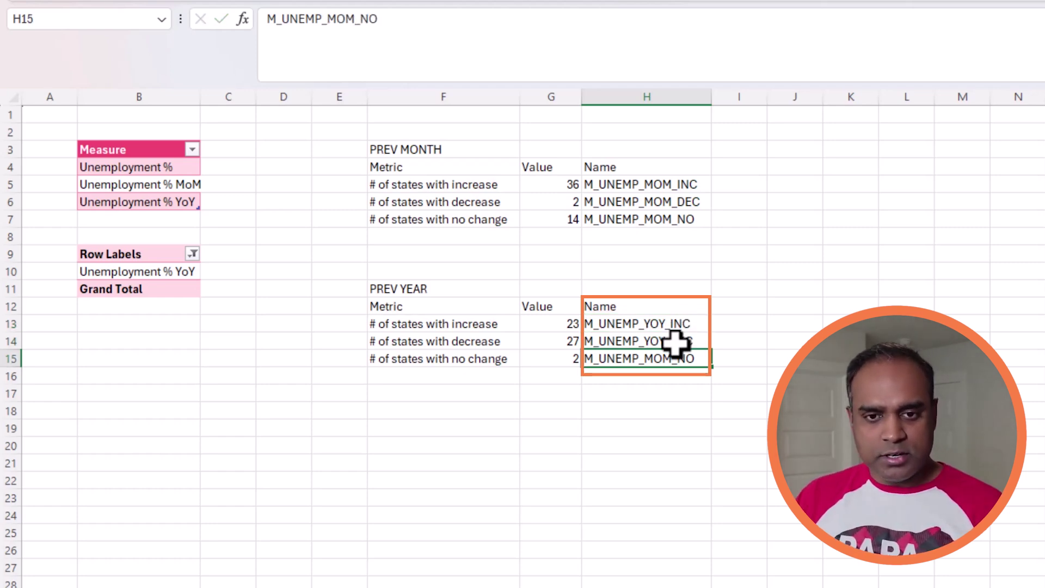
pyautogui.doubleClick(672, 356)
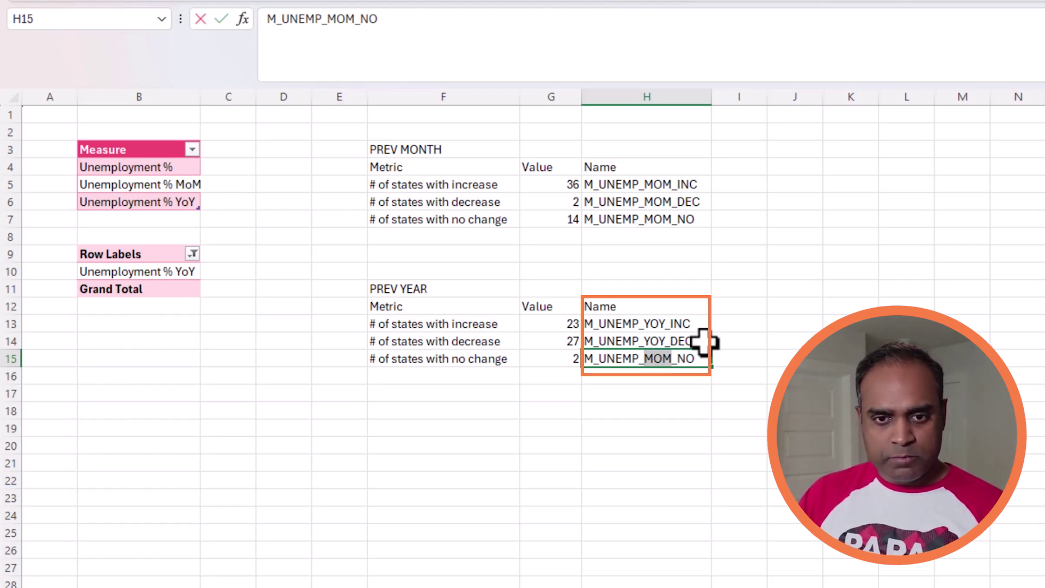
pyautogui.write('YOY')
pyautogui.press('Return')
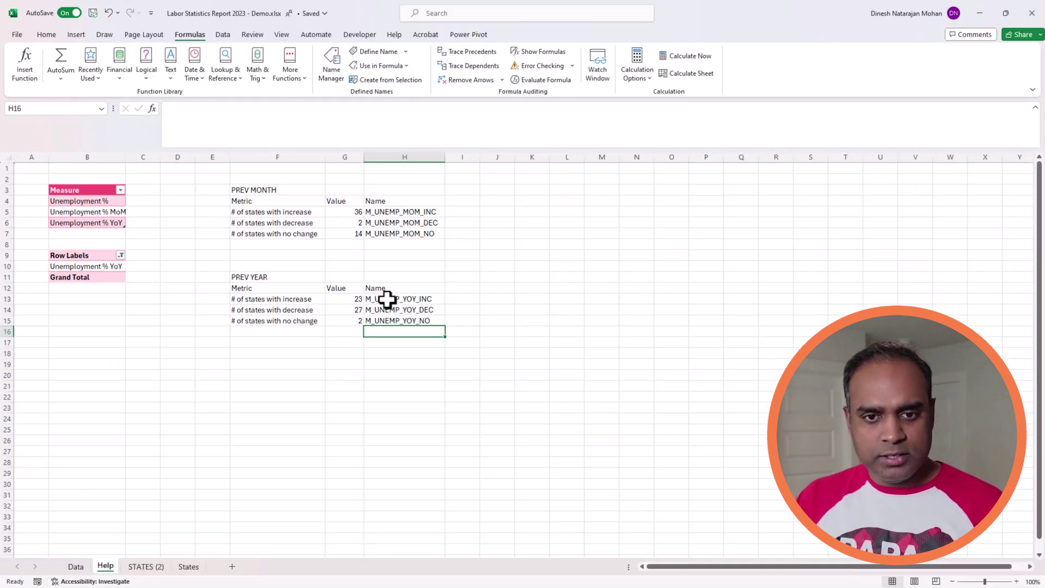
# - Review the M_UNEMP_MOM names and the cells they refer to in the Name Manager, and close it
pyautogui.click(348, 299)
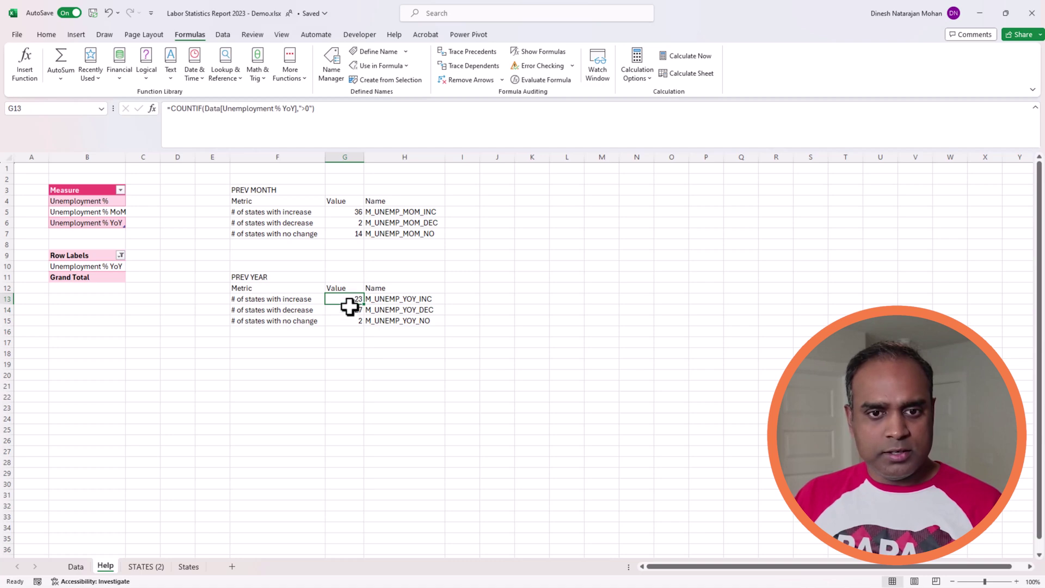
pyautogui.click(334, 68)
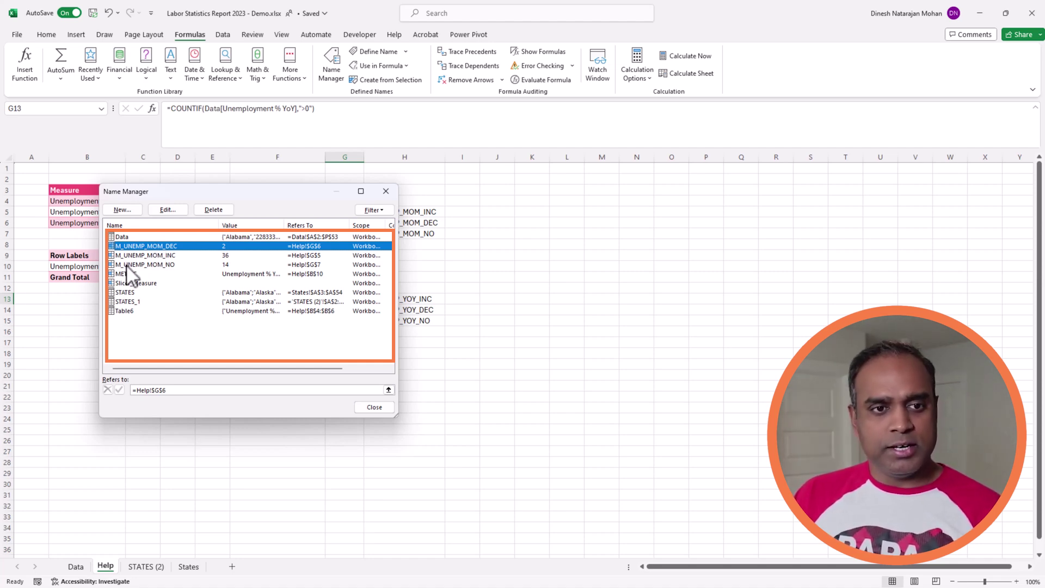
pyautogui.keyDown('shift'); pyautogui.click(175, 265); pyautogui.keyUp('shift')
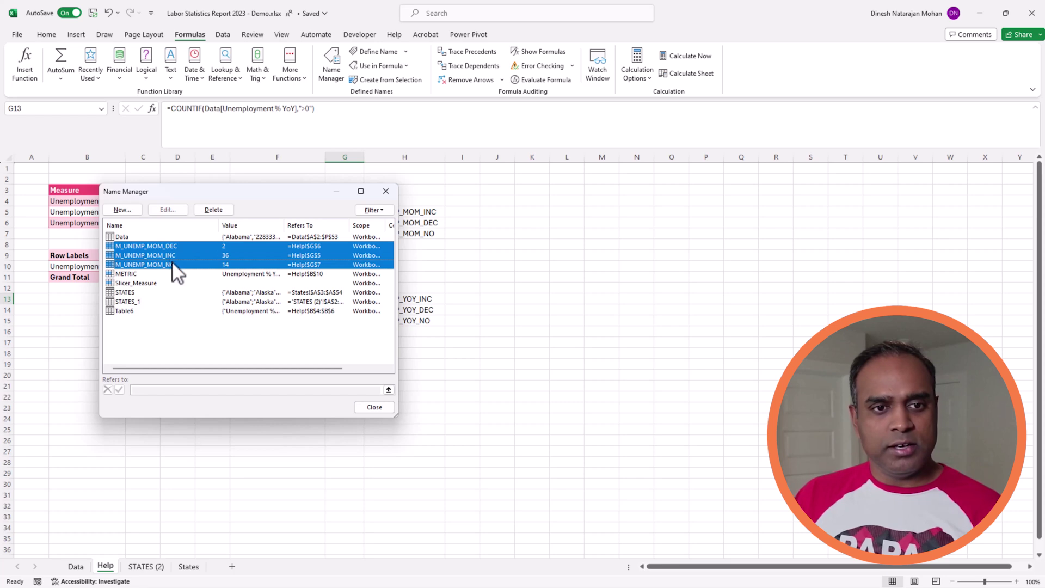
pyautogui.click(359, 408)
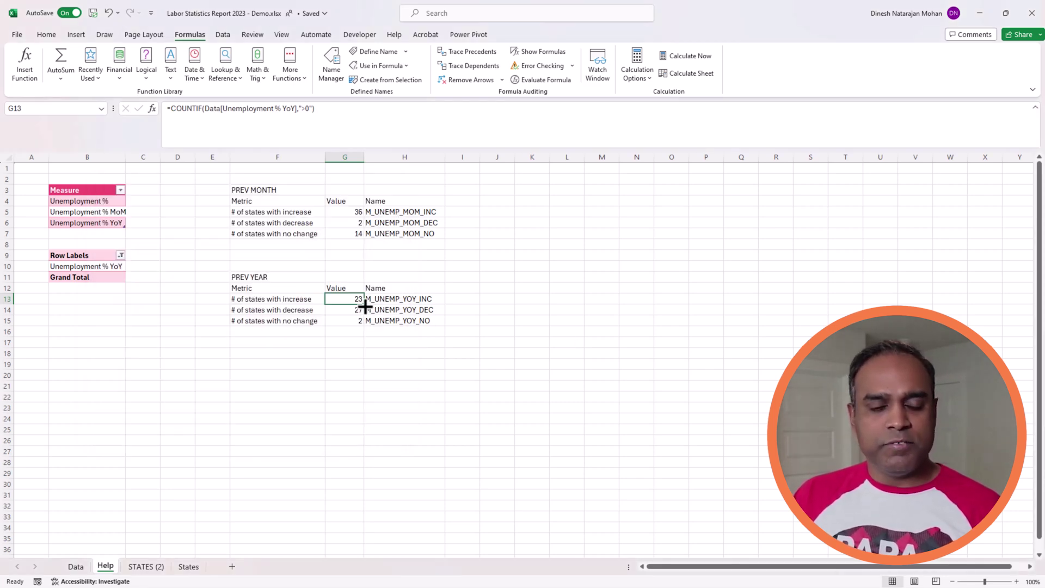
# - Create names for the three PREV YEAR counts in G13:G15 from the labels in the right column of G13:H15
pyautogui.moveTo(355, 300); pyautogui.dragTo(370, 323)
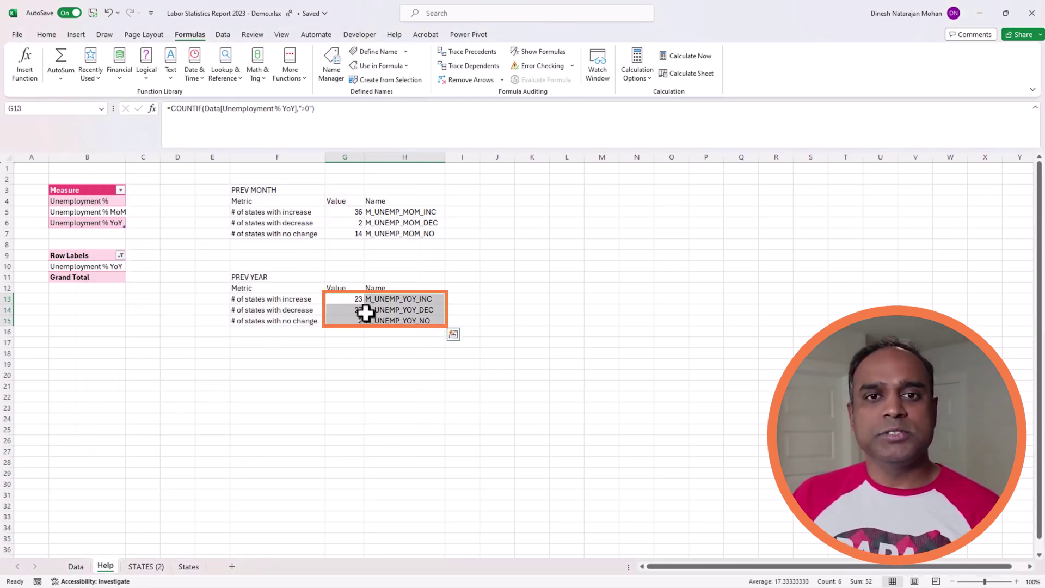
pyautogui.click(381, 79)
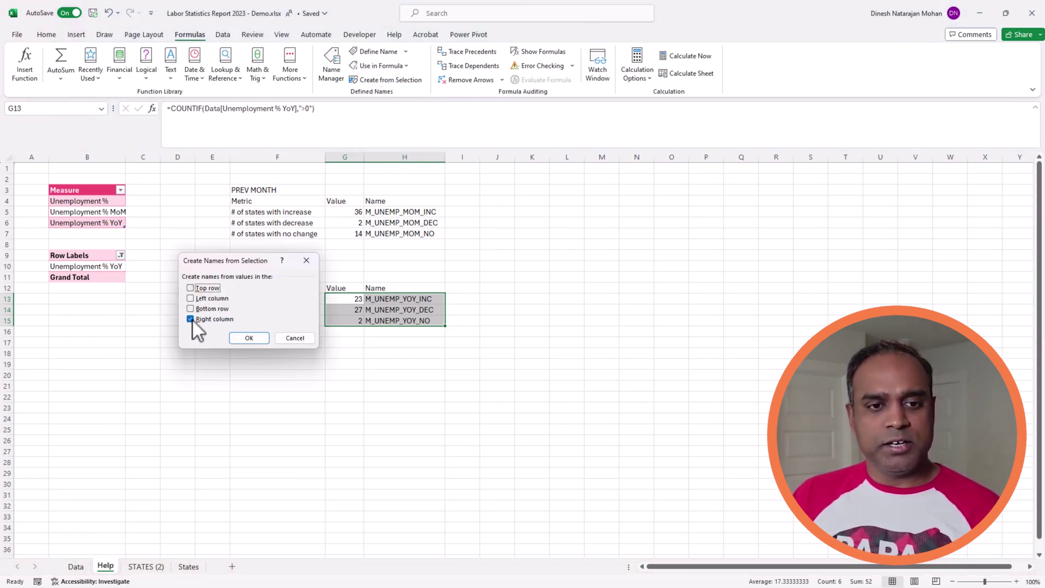
pyautogui.click(246, 338)
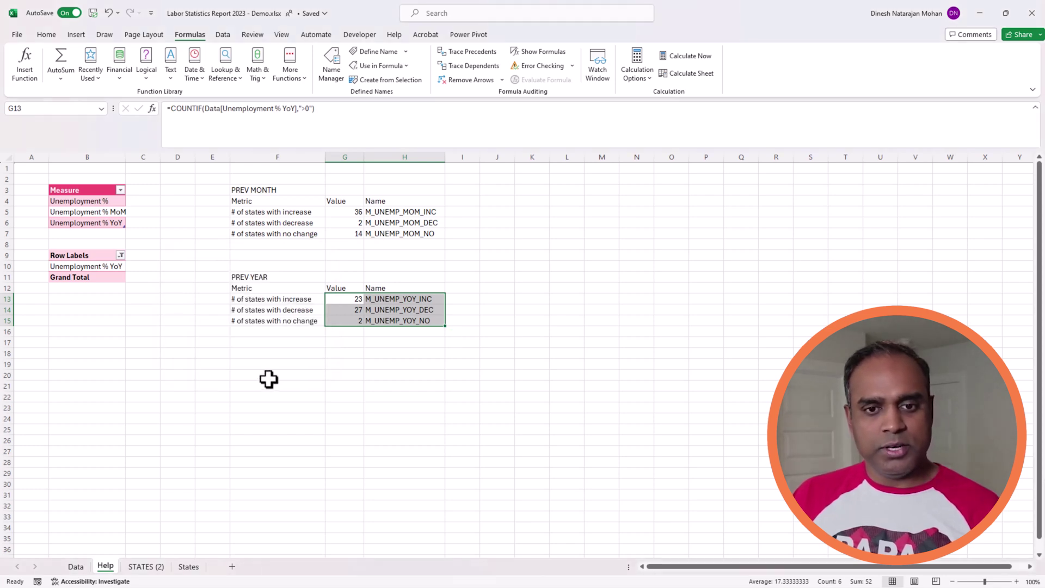
pyautogui.click(356, 300)
pyautogui.click(350, 311)
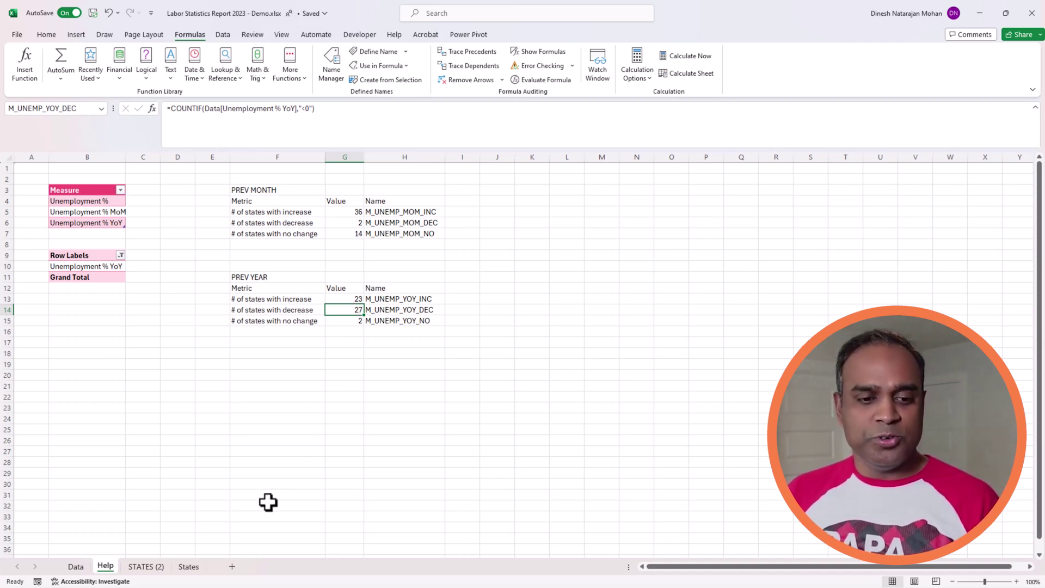
# - Add a new worksheet and name it Report
pyautogui.click(232, 568)
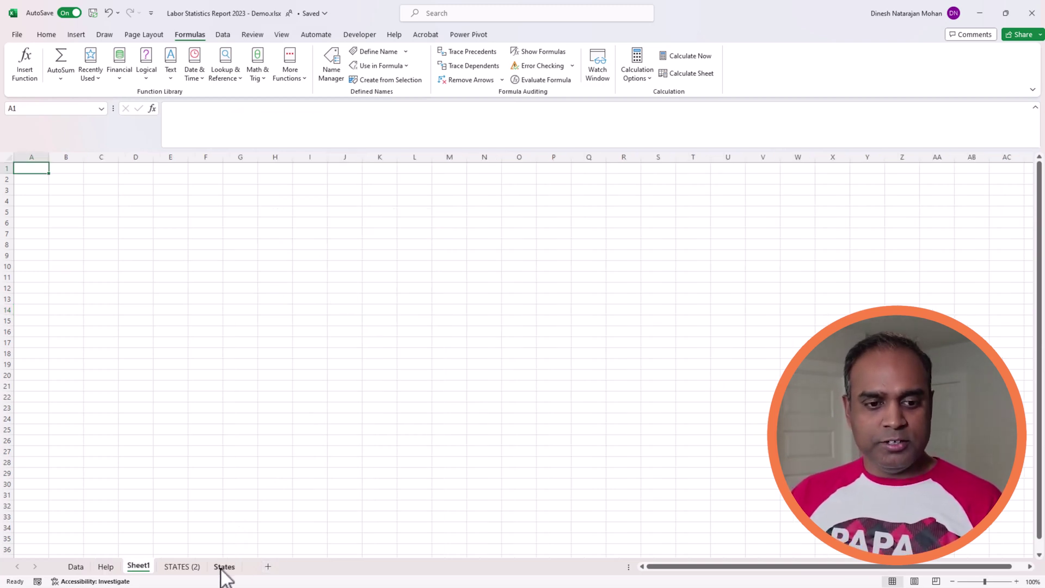
pyautogui.doubleClick(137, 566)
pyautogui.write('Report')
pyautogui.press('Return')
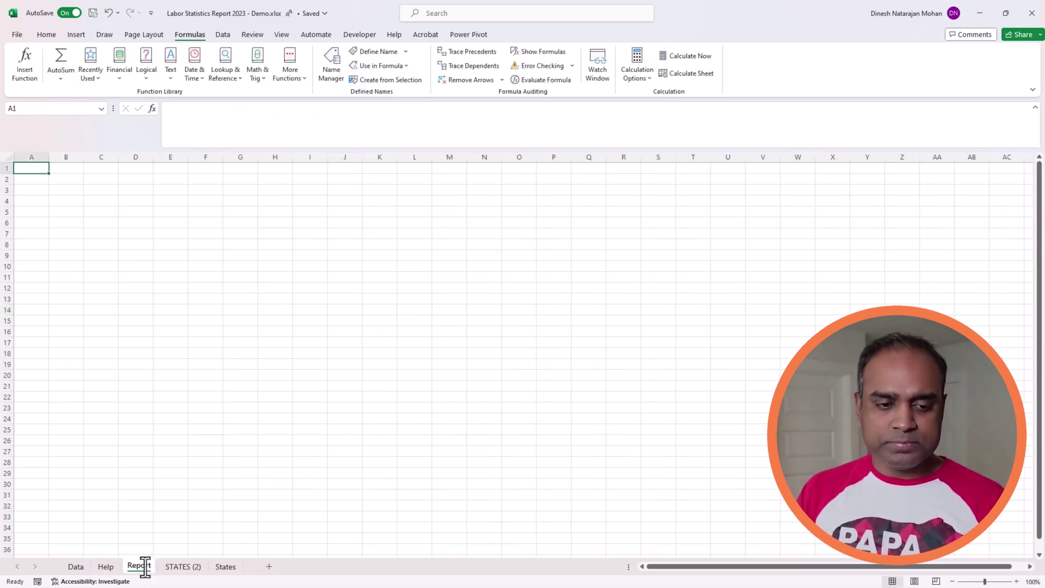
# - Apply a very light gray background fill to the range A1:Y35 on the Report sheet
pyautogui.moveTo(32, 167); pyautogui.dragTo(750, 535)
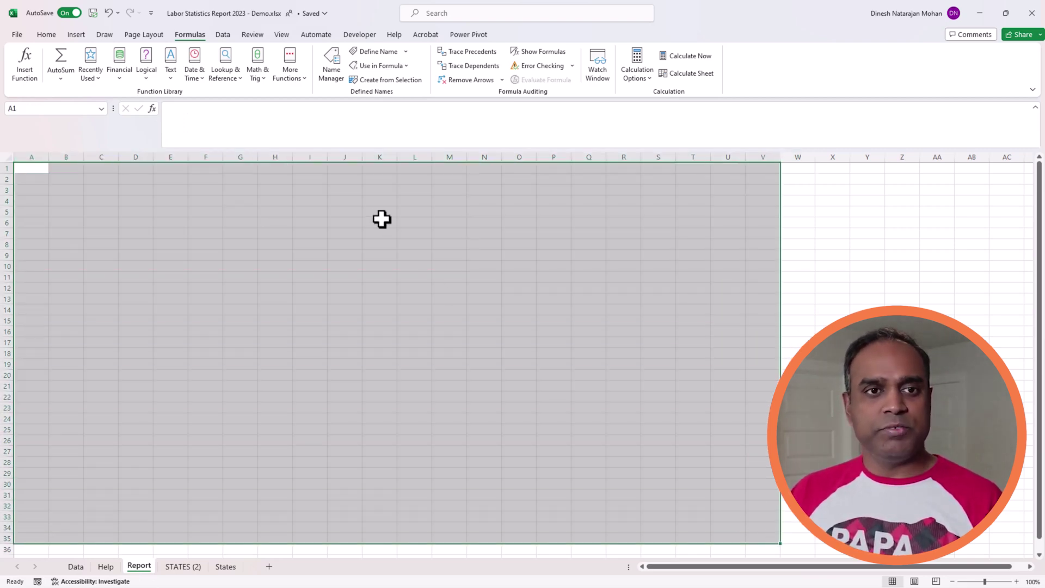
pyautogui.hotkey('shift', 'Right')
pyautogui.hotkey('shift', 'Right')
pyautogui.hotkey('shift', 'Right')
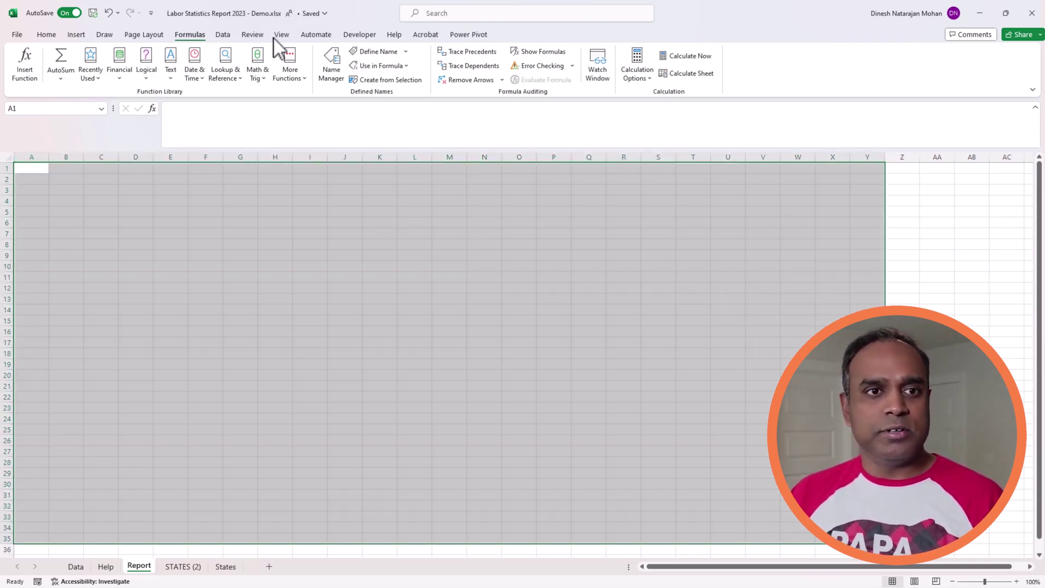
pyautogui.click(48, 35)
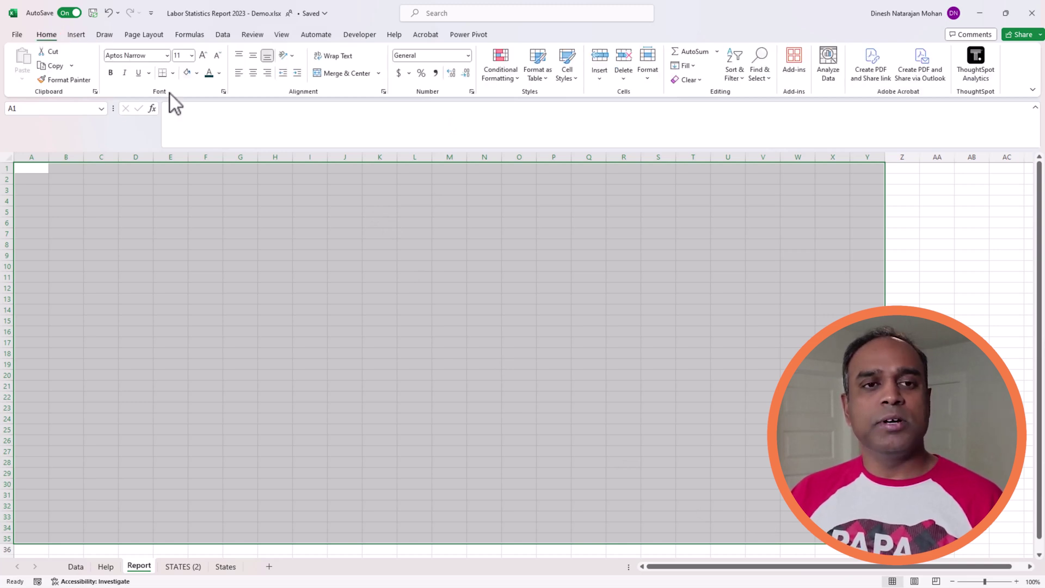
pyautogui.click(187, 73)
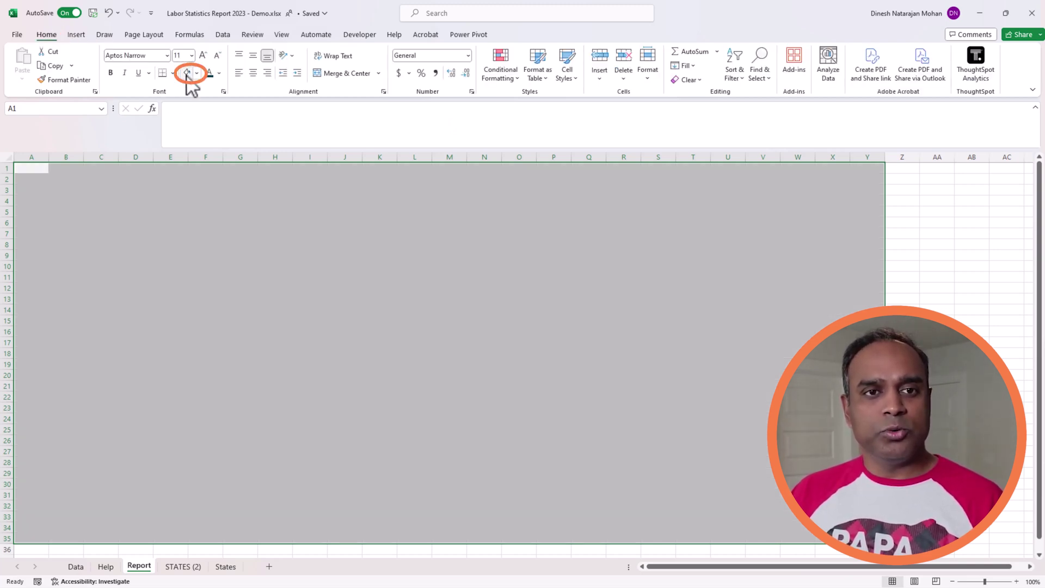
pyautogui.click(165, 212)
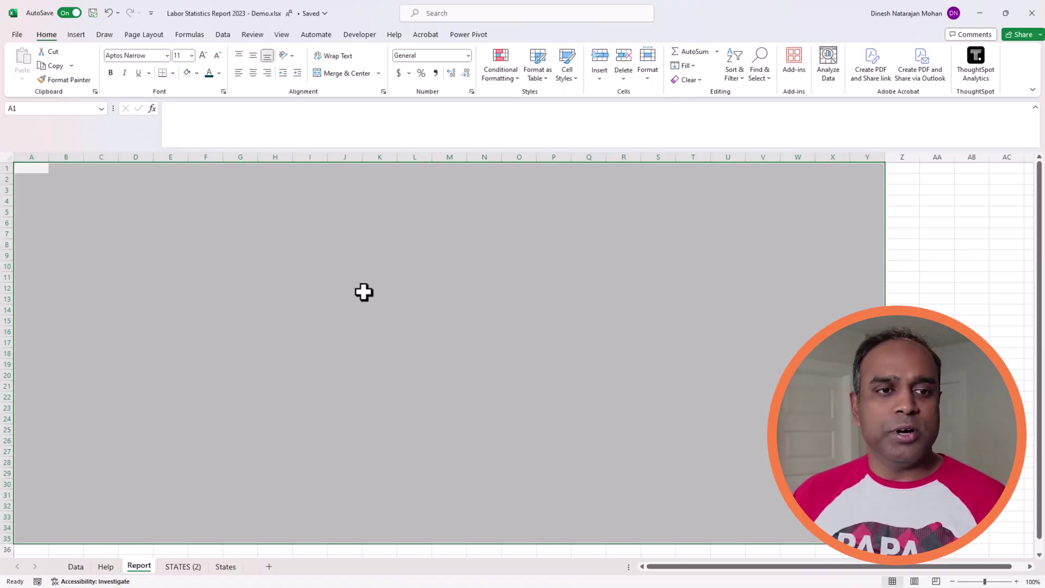
pyautogui.click(357, 279)
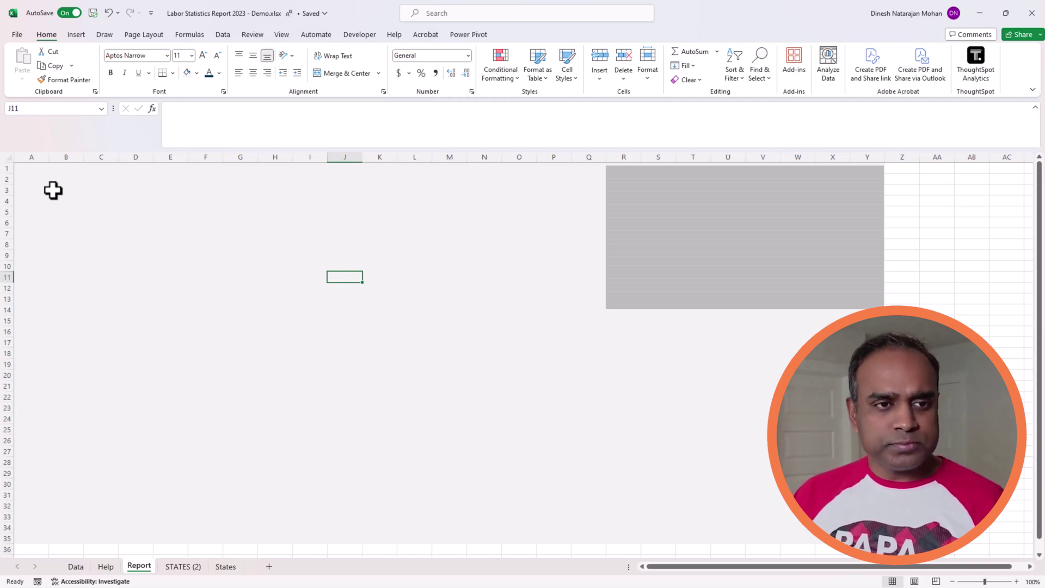
# - Narrow columns A and B into thin margin columns through the Column Width setting
pyautogui.moveTo(38, 157); pyautogui.dragTo(55, 156)
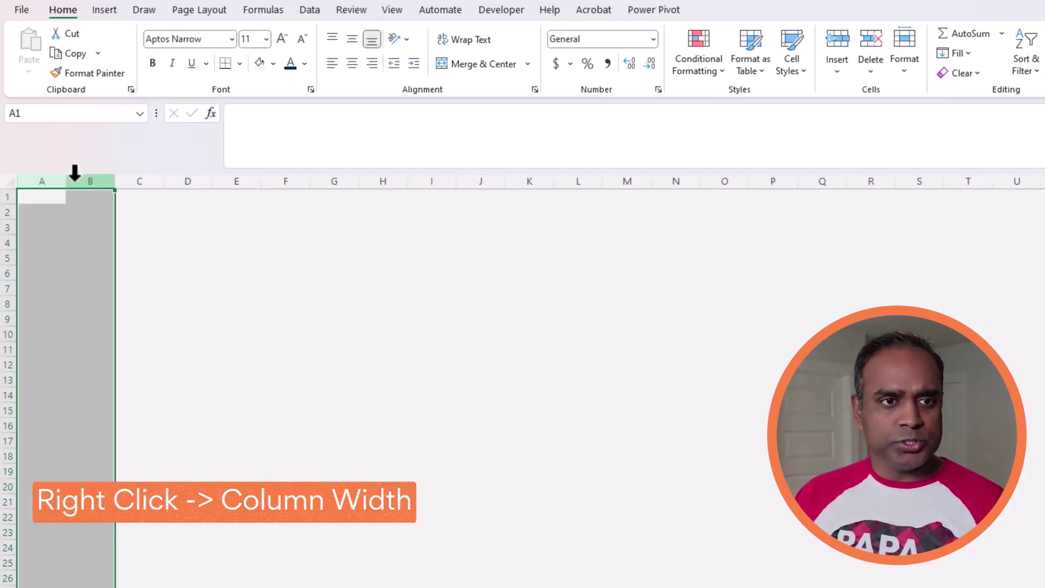
pyautogui.rightClick(75, 173)
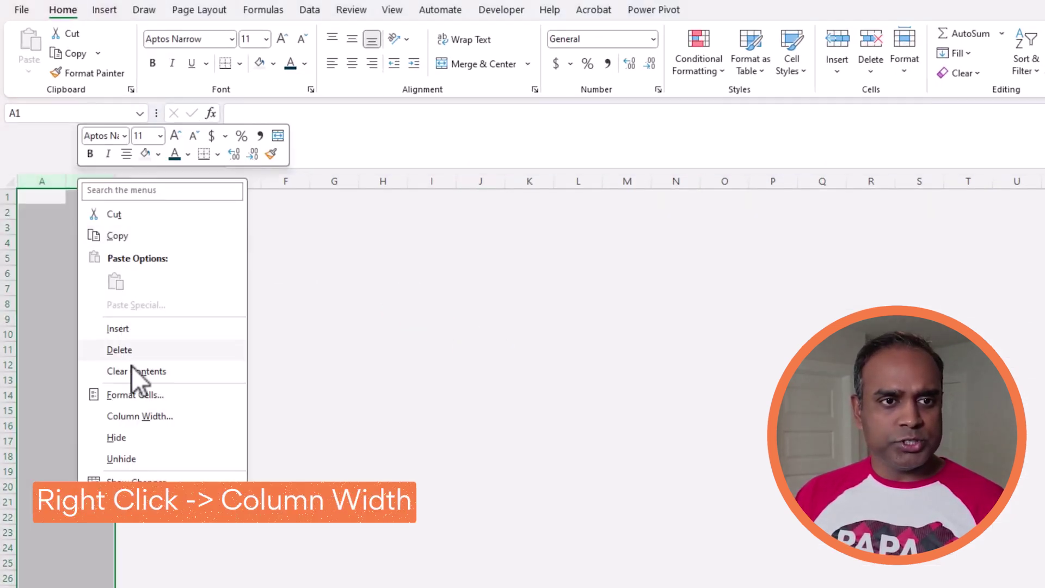
pyautogui.click(158, 417)
pyautogui.click(227, 419)
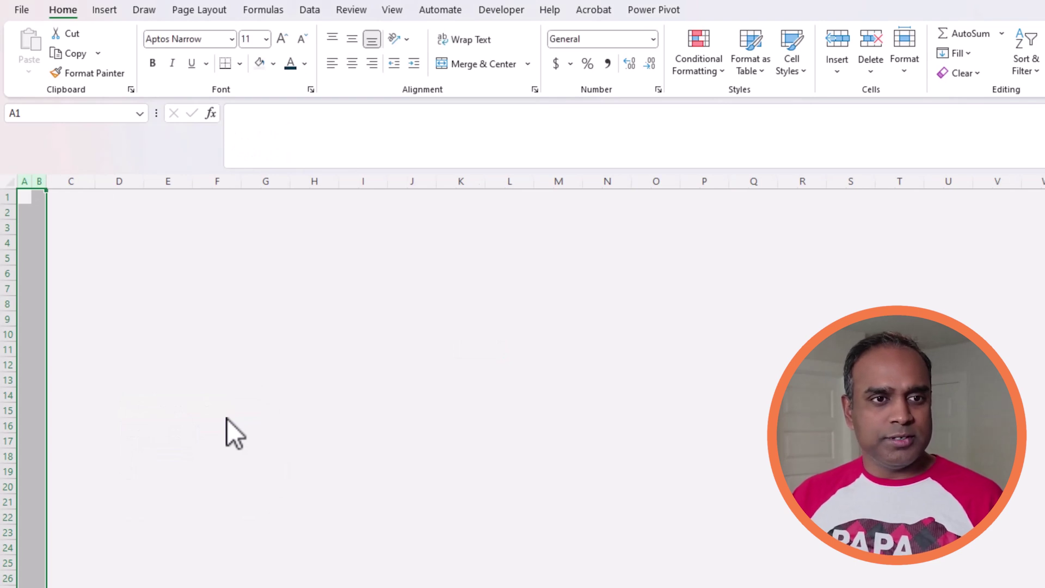
pyautogui.click(164, 249)
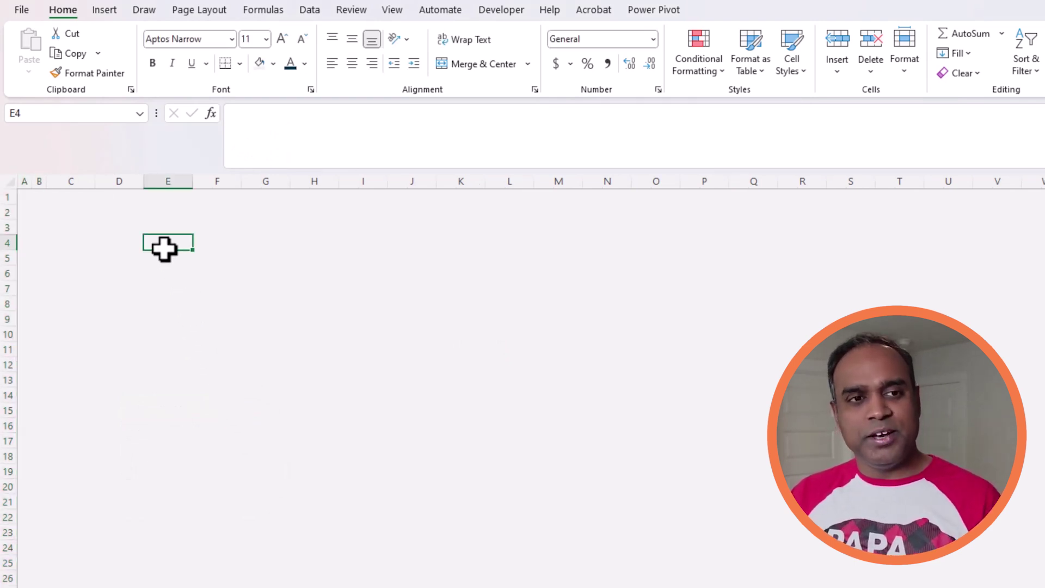
# - Set the width of column C to 28
pyautogui.click(79, 177)
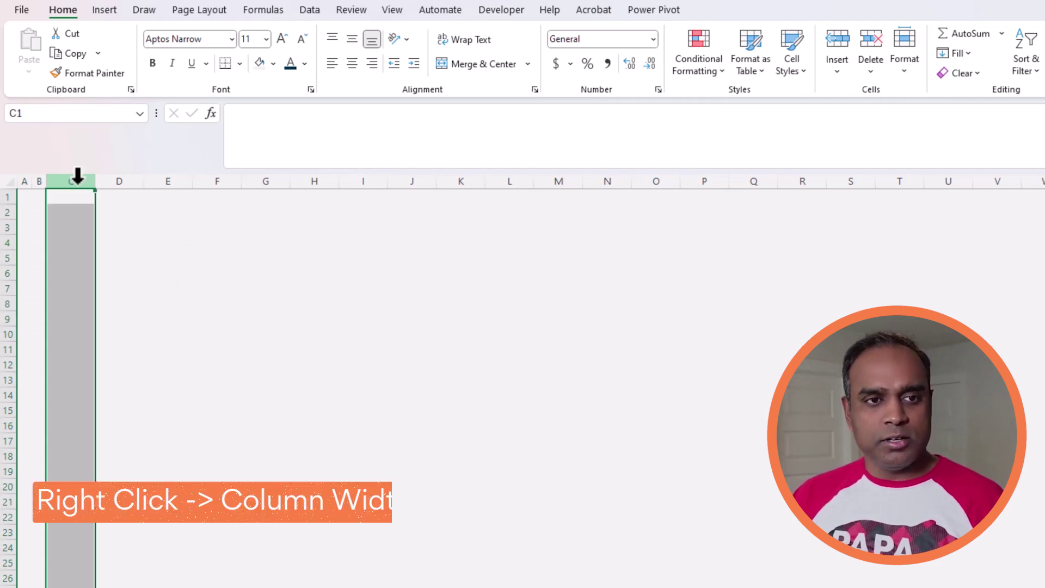
pyautogui.rightClick(78, 176)
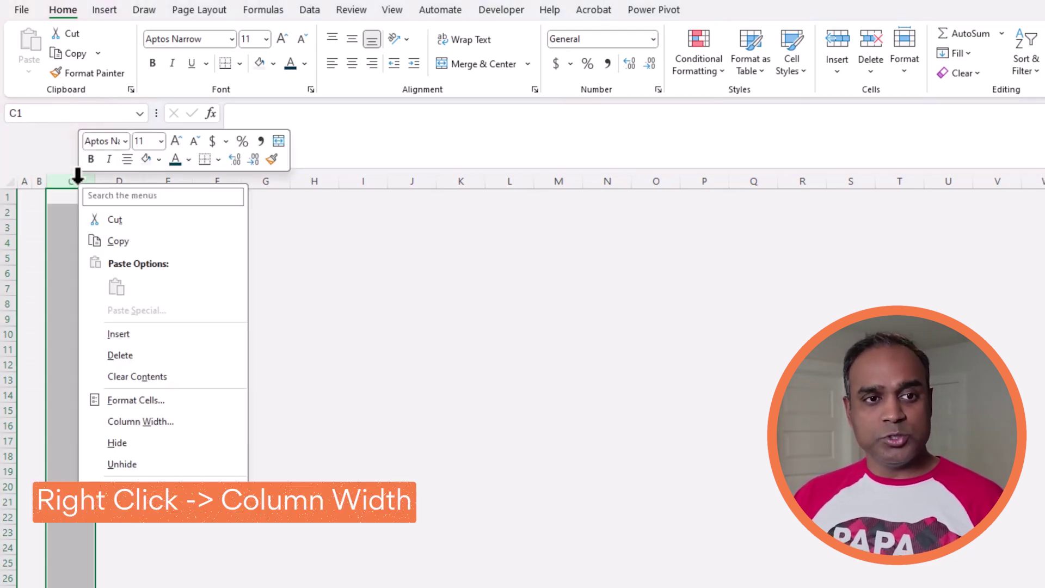
pyautogui.click(195, 427)
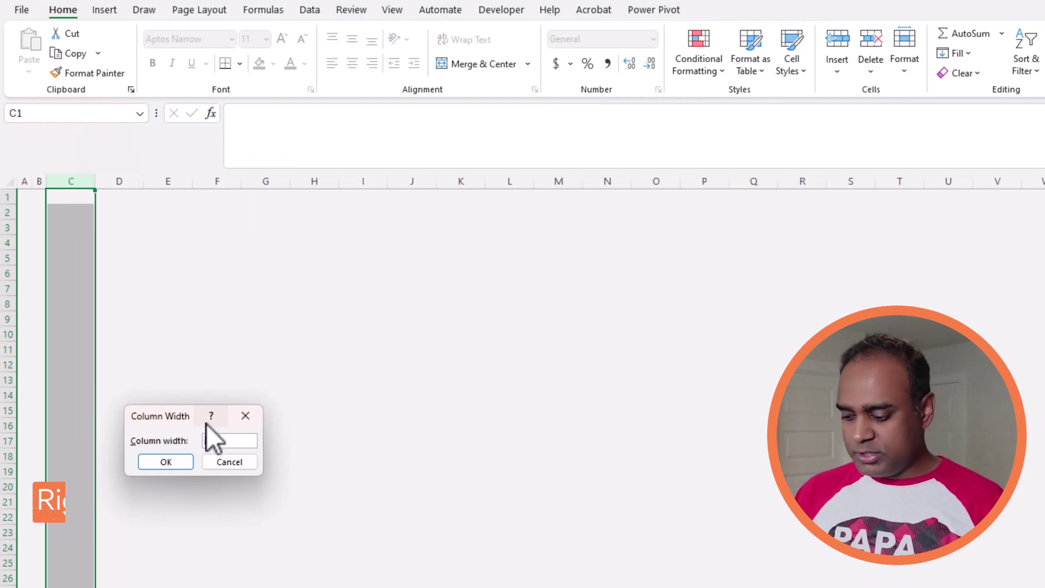
pyautogui.write('28')
pyautogui.press('Return')
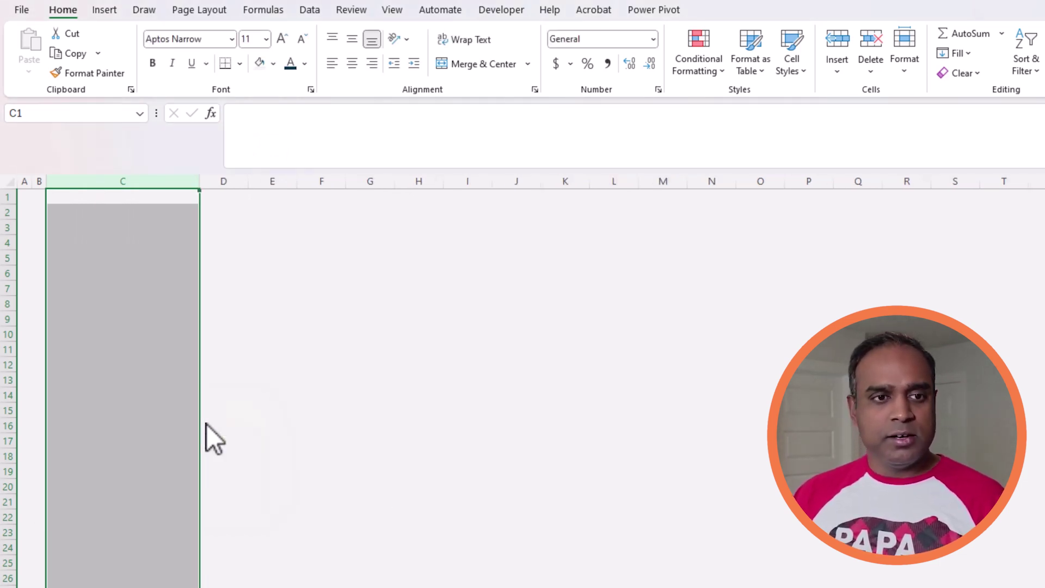
pyautogui.click(268, 294)
# - Set the width of column D to 4
pyautogui.rightClick(233, 181)
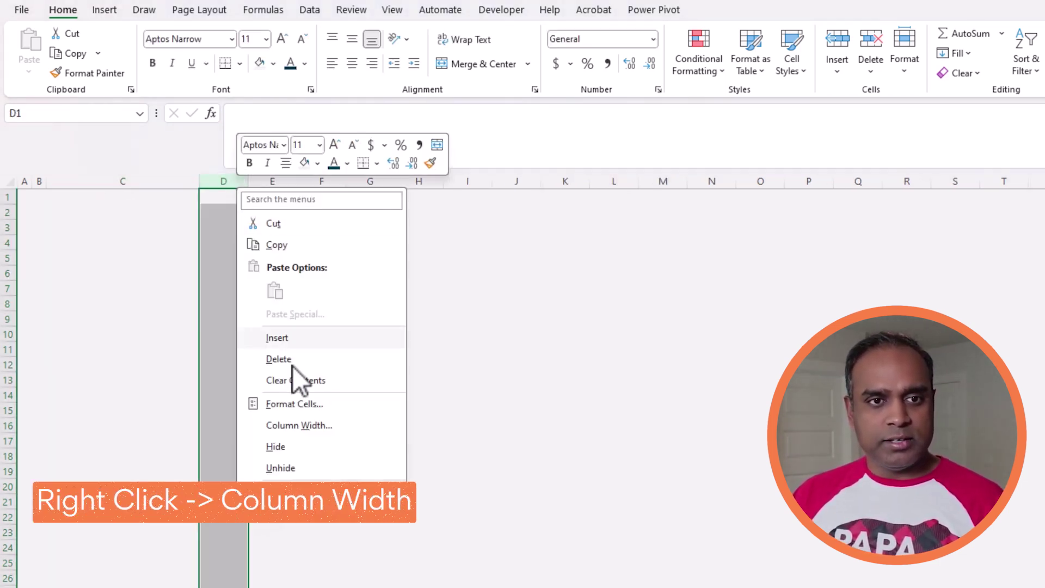
pyautogui.click(302, 427)
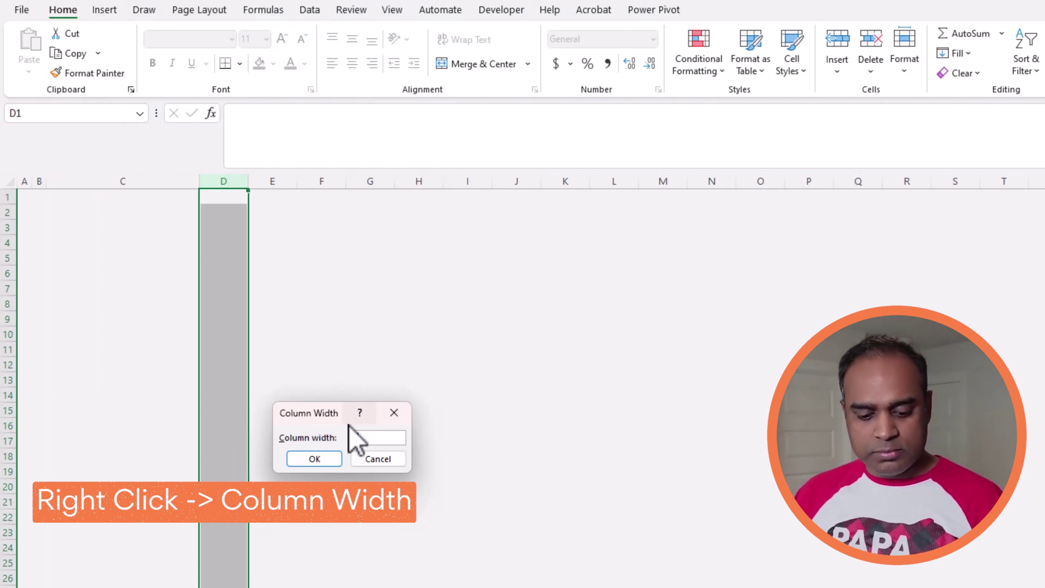
pyautogui.write('4')
pyautogui.press('Return')
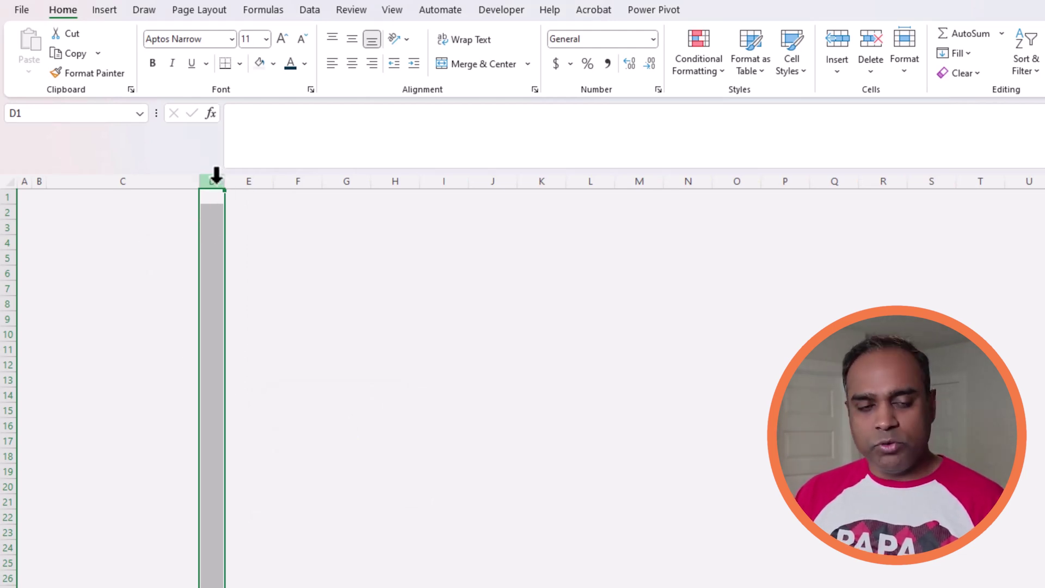
# - Enter the report title "UNEMPLOYMENT STATISTICS (NOV 2023)" in cell C1
pyautogui.click(47, 196)
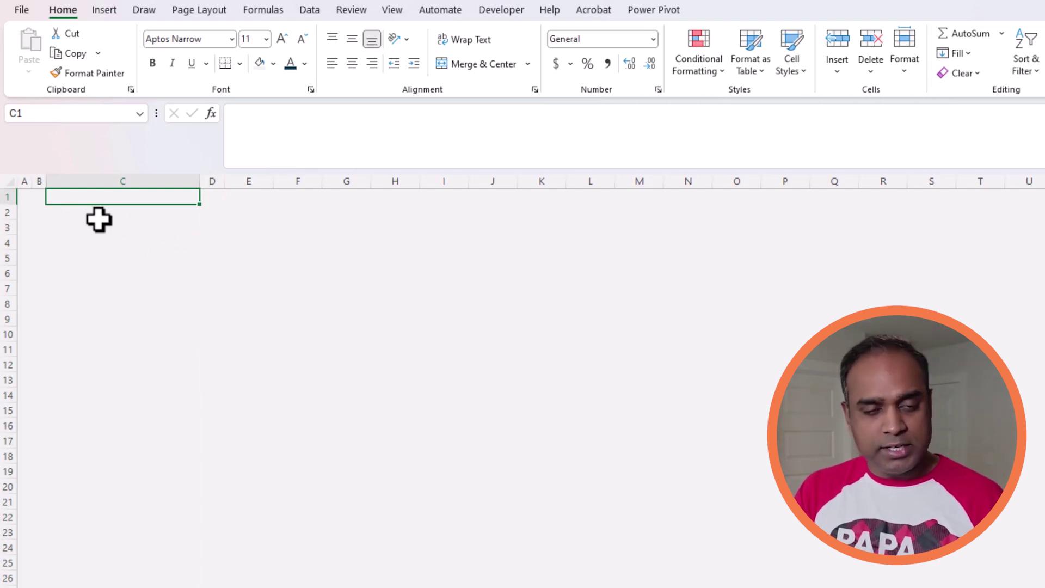
pyautogui.write('UNEMPLOYMENT STATISTICS (NOV 2023')
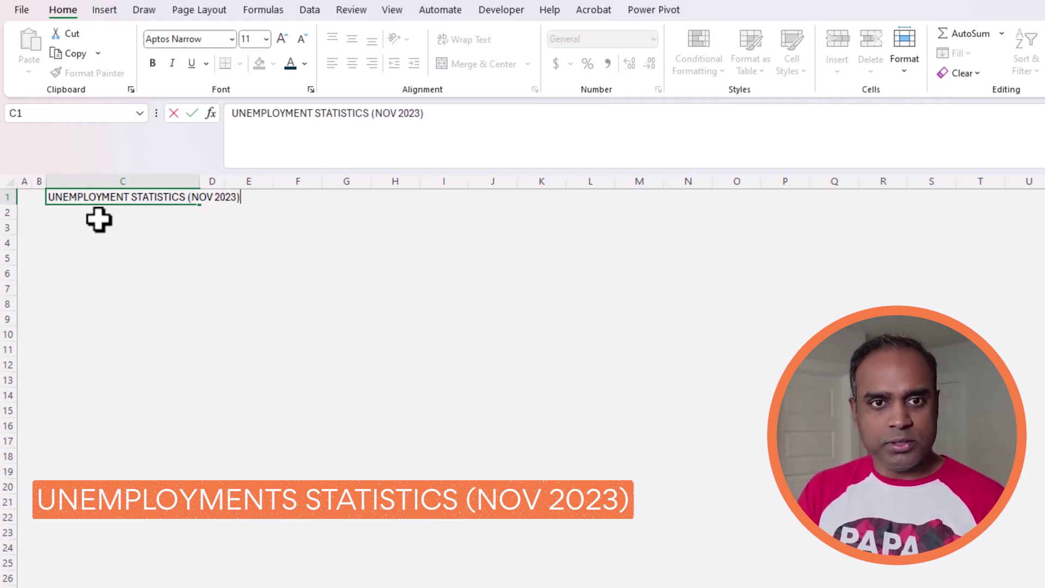
pyautogui.hotkey('ctrl', 'Return')
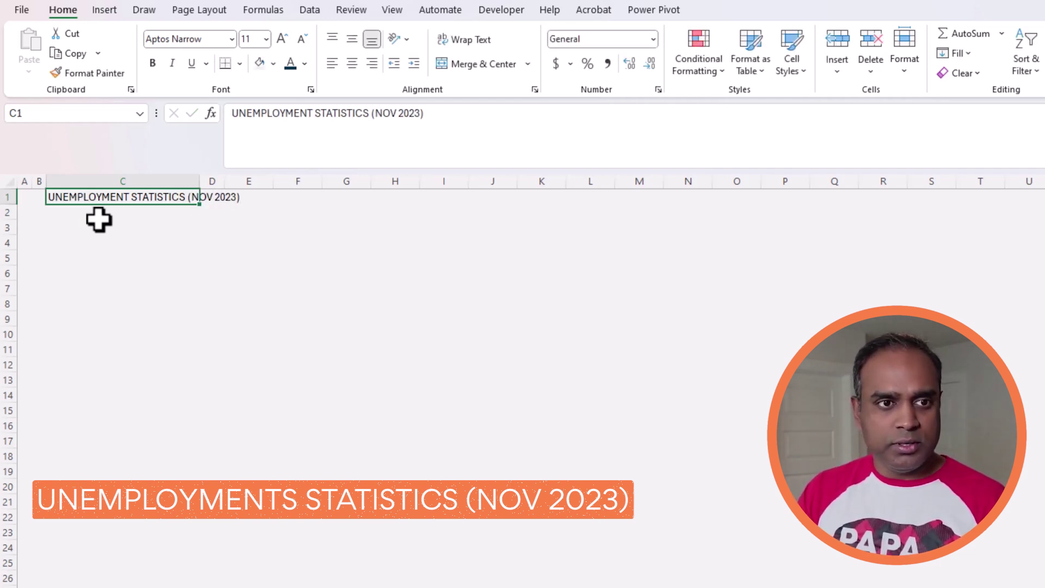
# - Change the title in C1 to the Aptos font and enlarge it to size 20
pyautogui.click(232, 40)
pyautogui.click(214, 82)
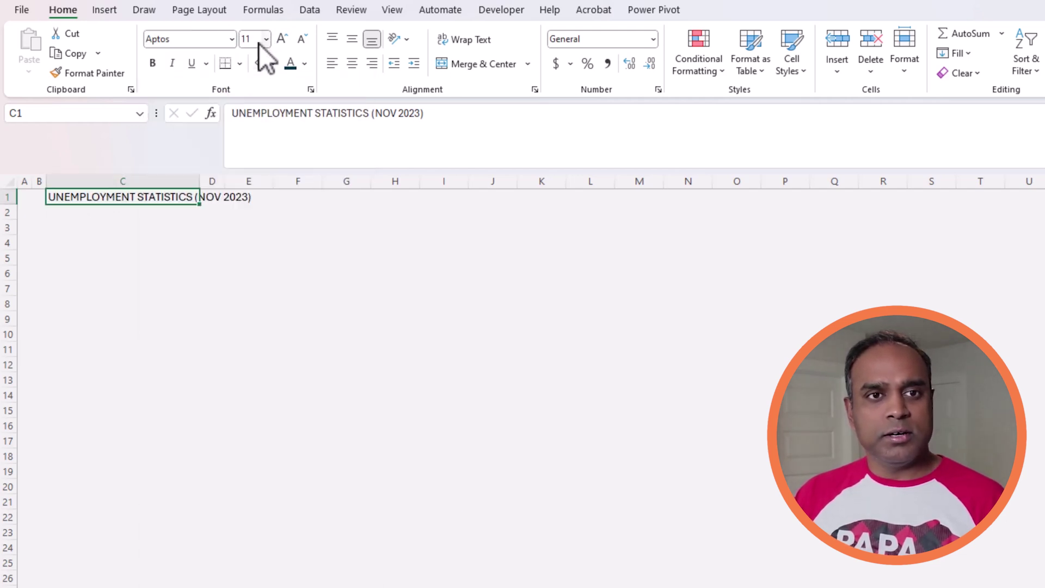
pyautogui.click(282, 39)
pyautogui.click(282, 39)
pyautogui.click(281, 39)
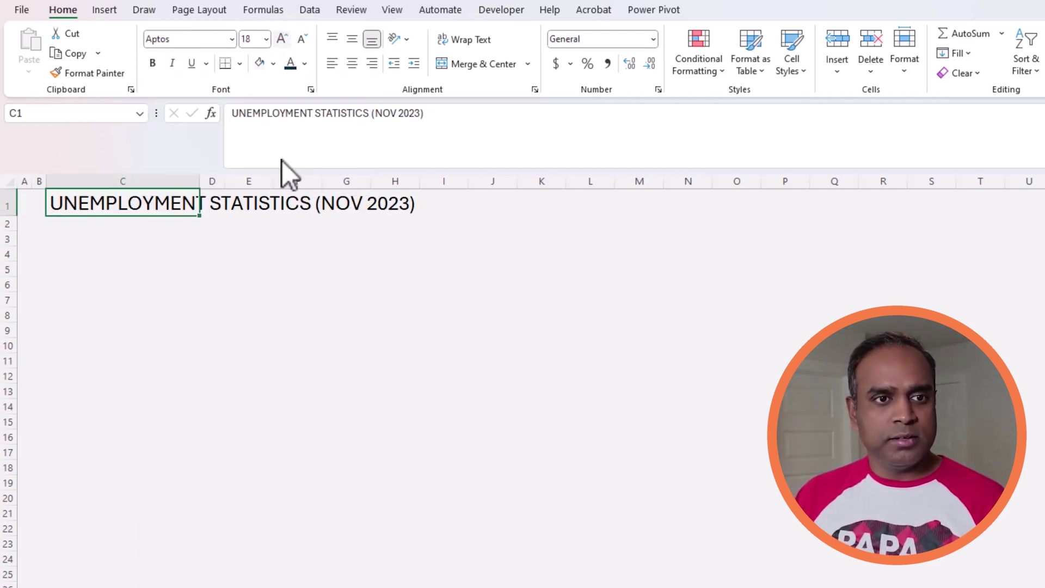
# - Format the title row from B1 across the report as a banner with dark teal fill and white text
pyautogui.moveTo(84, 203); pyautogui.dragTo(1037, 202)
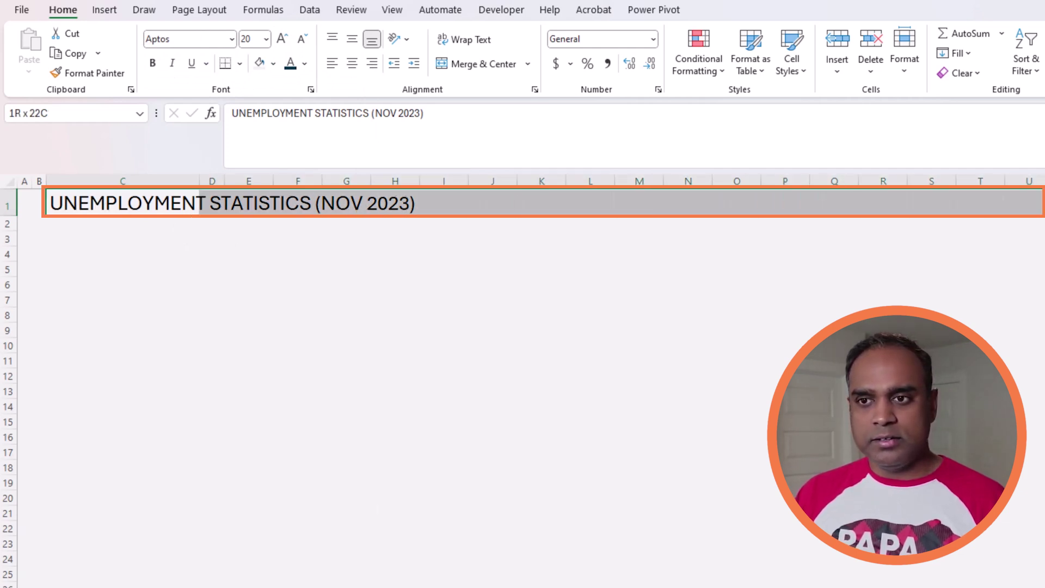
pyautogui.click(273, 63)
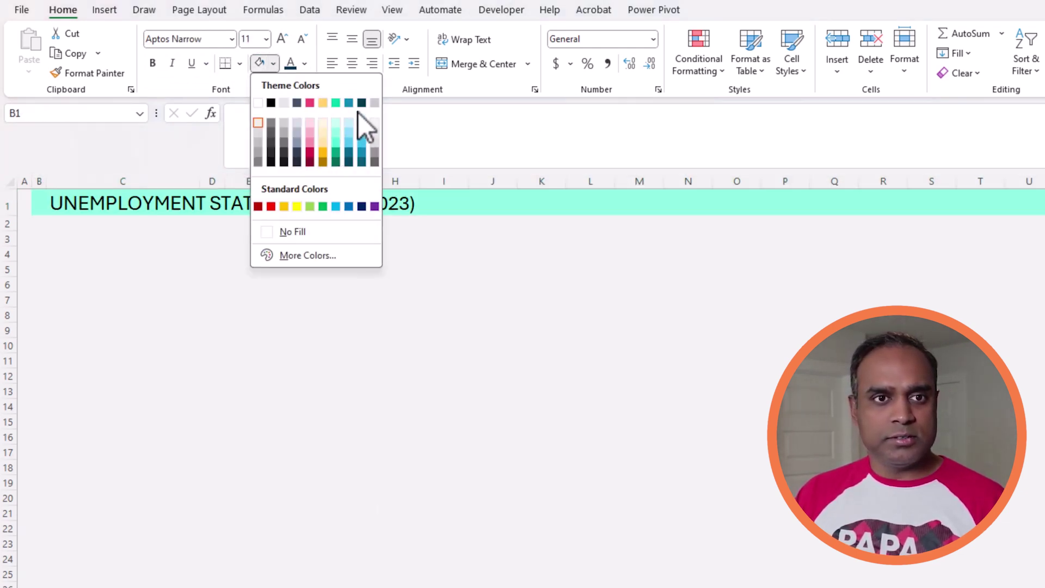
pyautogui.click(354, 104)
pyautogui.click(306, 64)
pyautogui.click(294, 123)
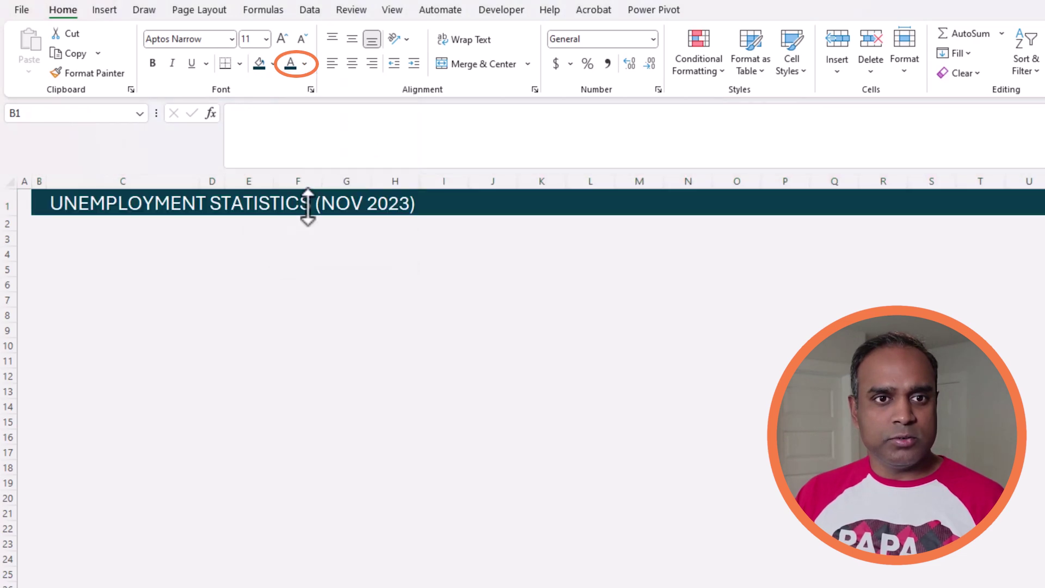
pyautogui.click(212, 314)
# - Set the height of title row 1 to 30 and select the title cell C1
pyautogui.rightClick(7, 206)
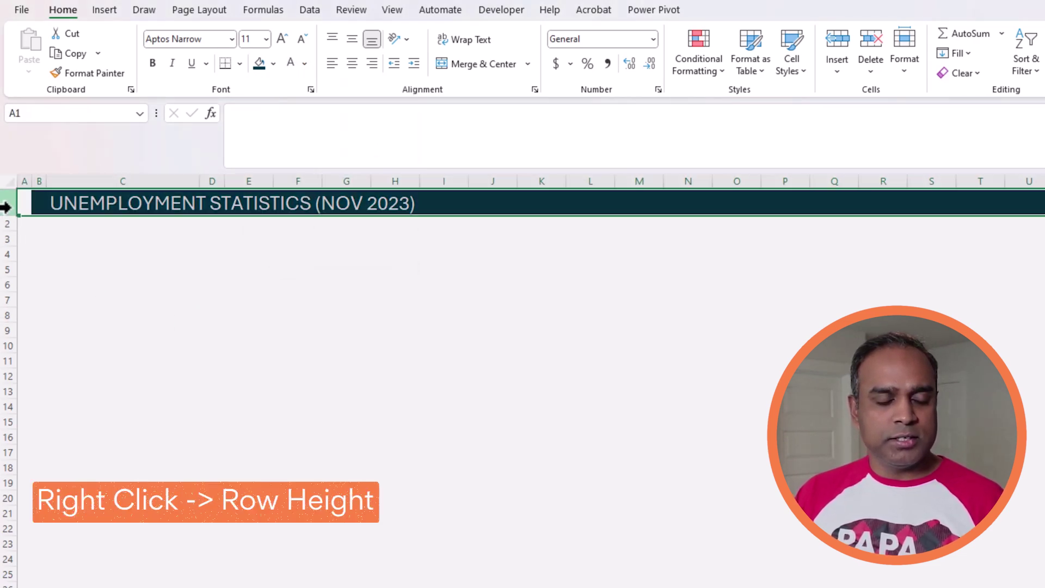
pyautogui.click(77, 445)
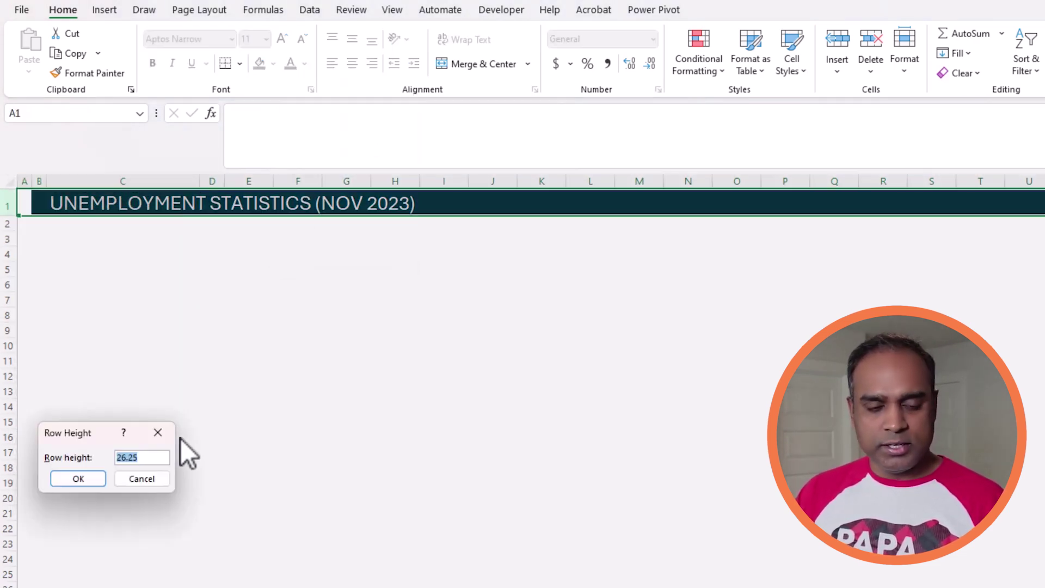
pyautogui.write('30')
pyautogui.press('Return')
pyautogui.click(292, 363)
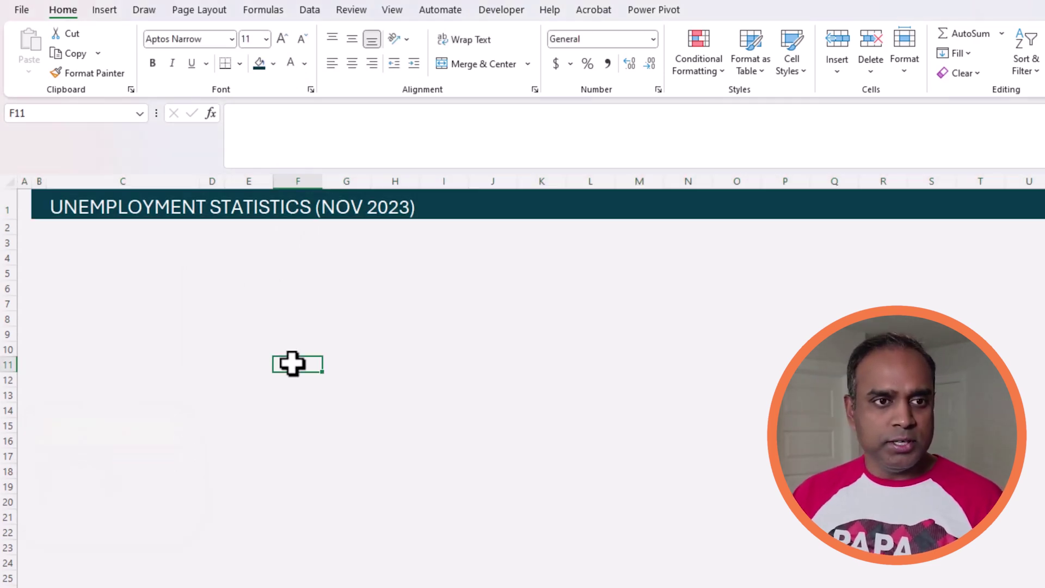
pyautogui.click(87, 206)
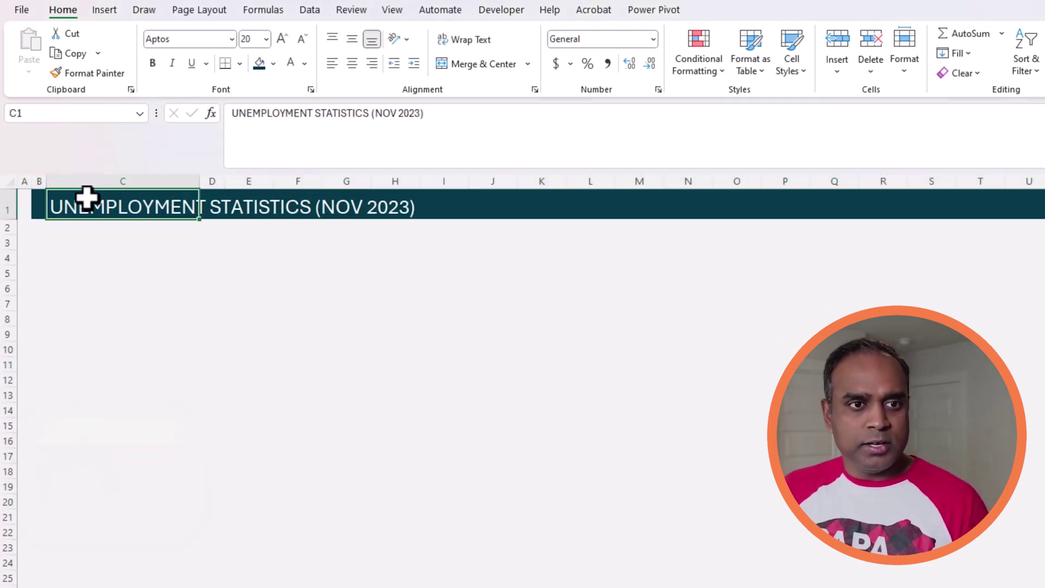
# - Vertically centre the report title in cell C1 within its banner row
pyautogui.click(353, 42)
pyautogui.click(82, 287)
pyautogui.click(69, 247)
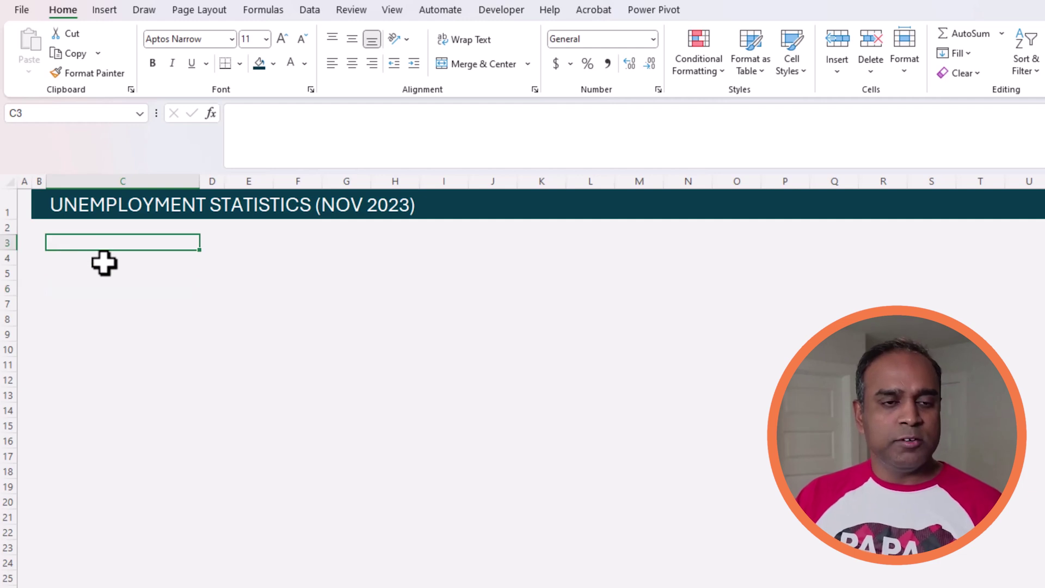
# - Enter the section heading "VS PREV MONTH" in cell C4 and enlarge it to size 14
pyautogui.click(104, 262)
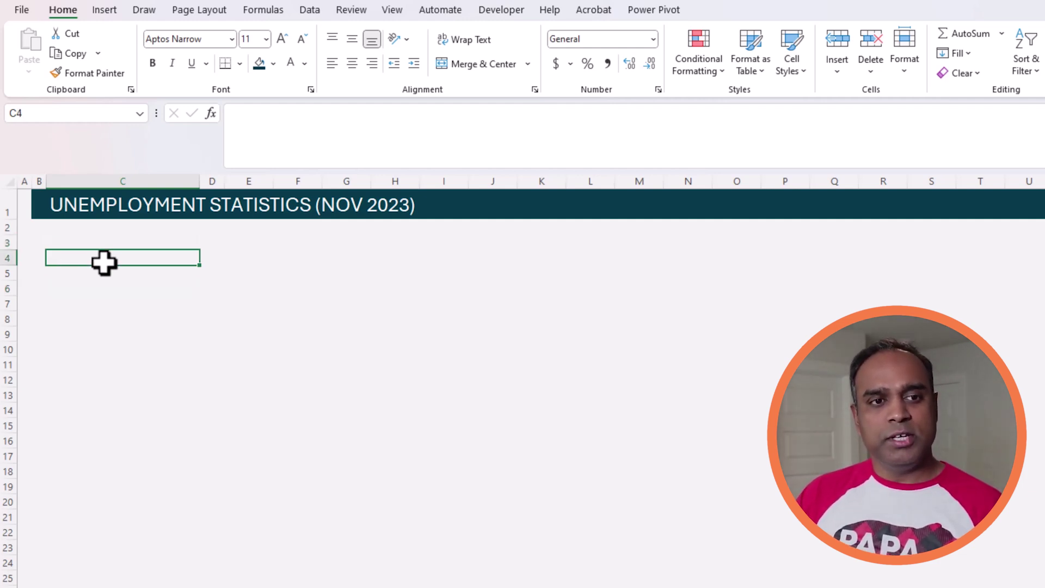
pyautogui.write('VS PREV')
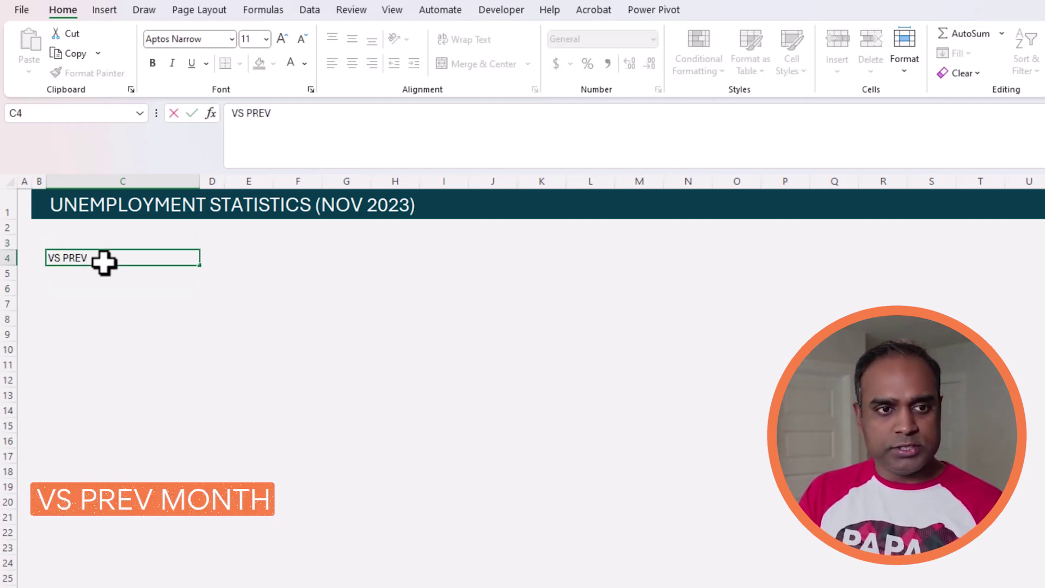
pyautogui.write(' MONTH')
pyautogui.hotkey('ctrl', 'Return')
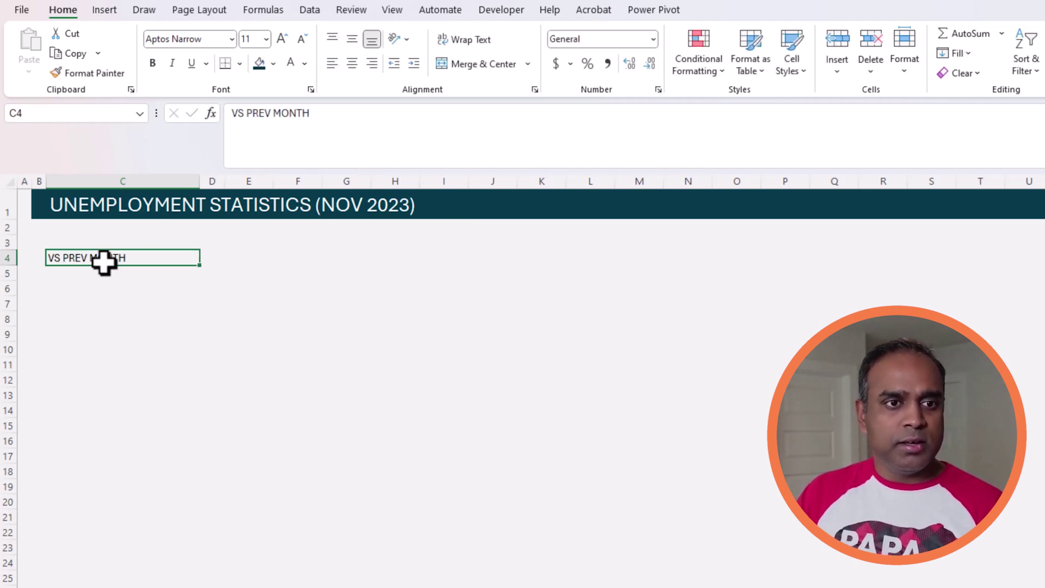
pyautogui.click(280, 39)
pyautogui.click(280, 39)
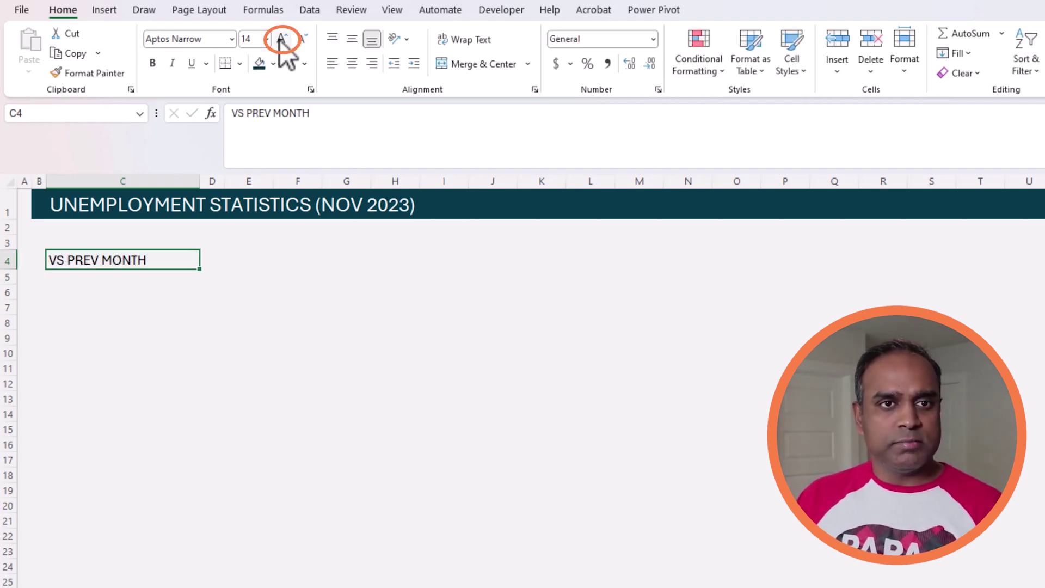
# - Enter the label "# of States with increase" in cell C6
pyautogui.click(138, 307)
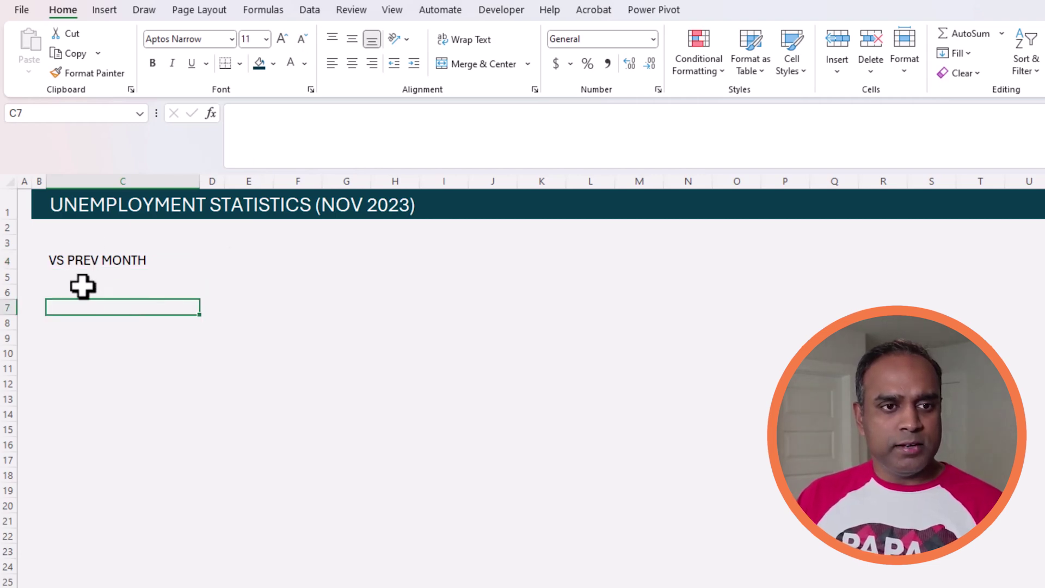
pyautogui.click(83, 287)
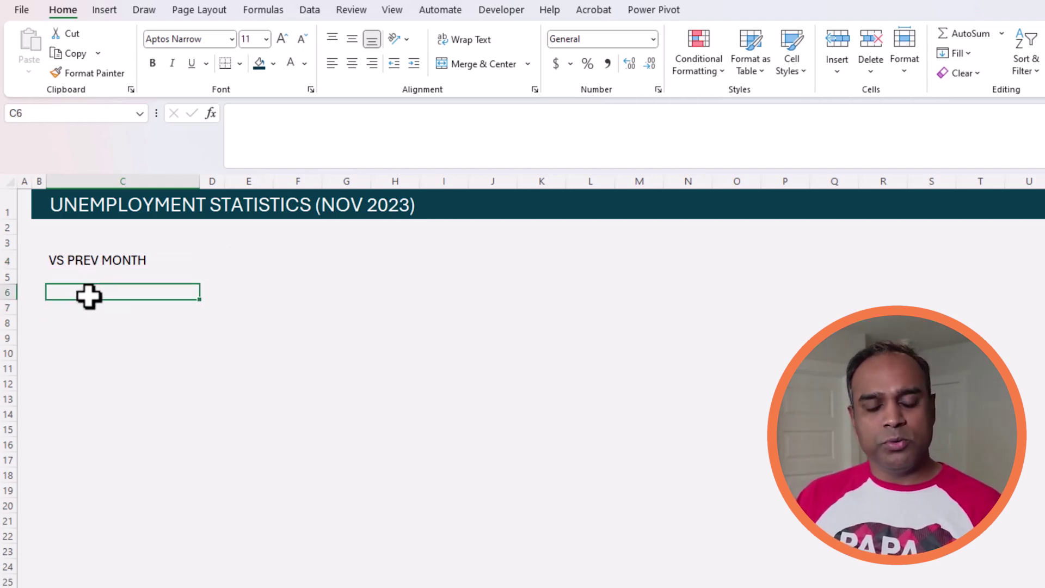
pyautogui.write('# of')
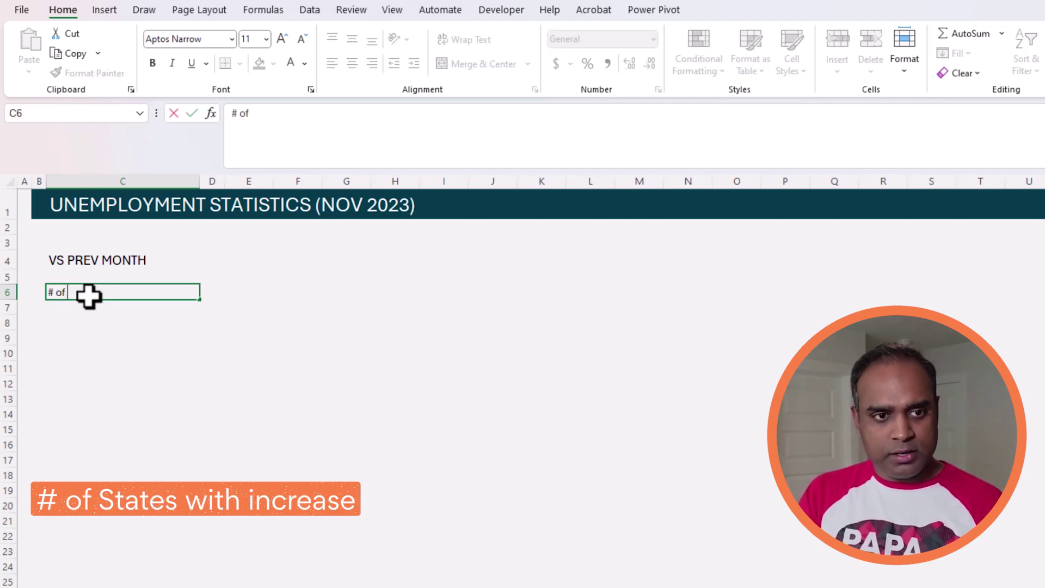
pyautogui.write(' States with increase')
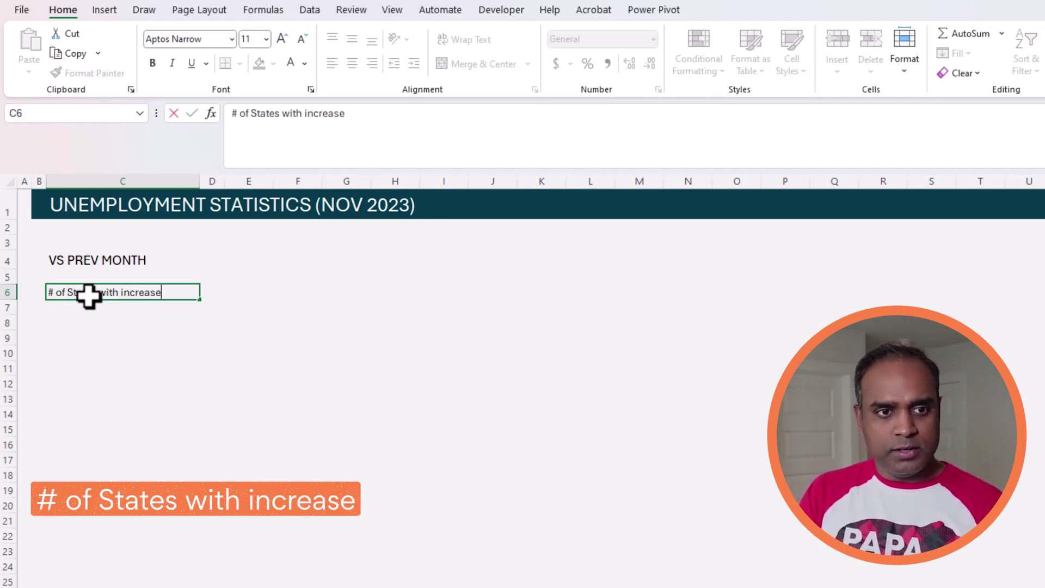
pyautogui.press('Return')
# - Copy the C6 label to cell C9 and change it to "# of States with decrease"
pyautogui.click(88, 295)
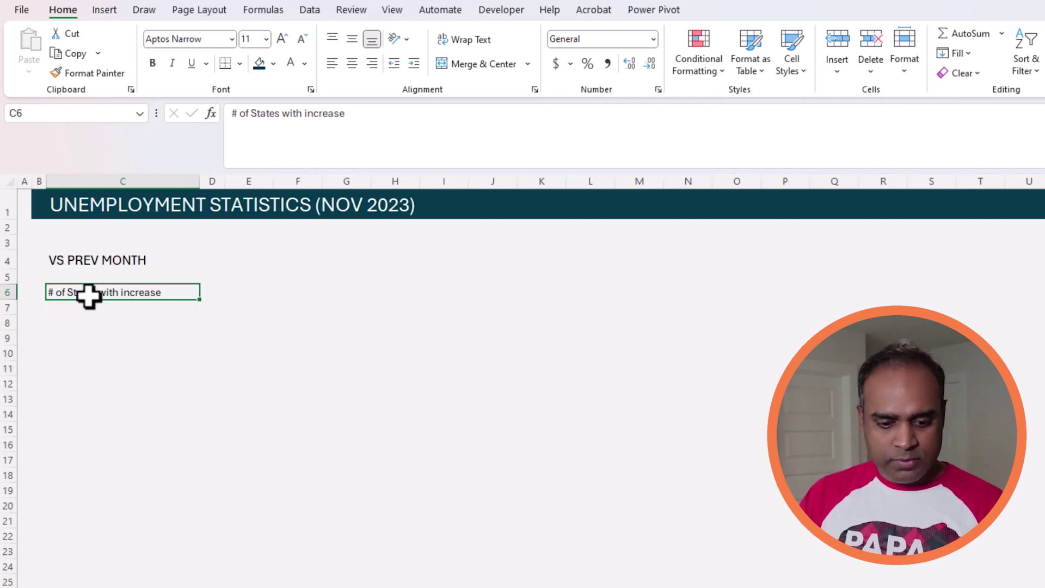
pyautogui.hotkey('ctrl', 'c')
pyautogui.click(73, 328)
pyautogui.click(125, 339)
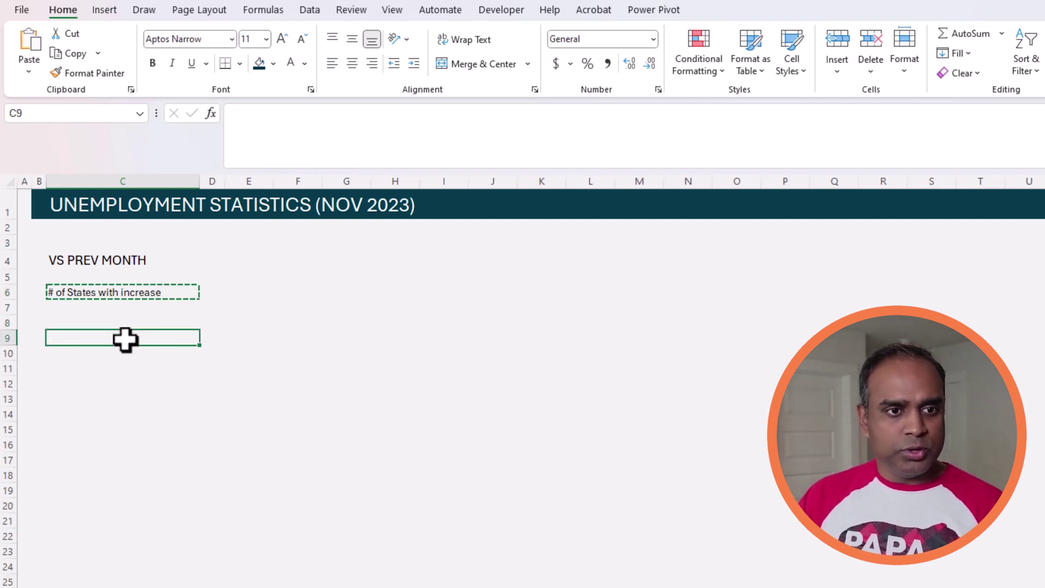
pyautogui.hotkey('ctrl', 'v')
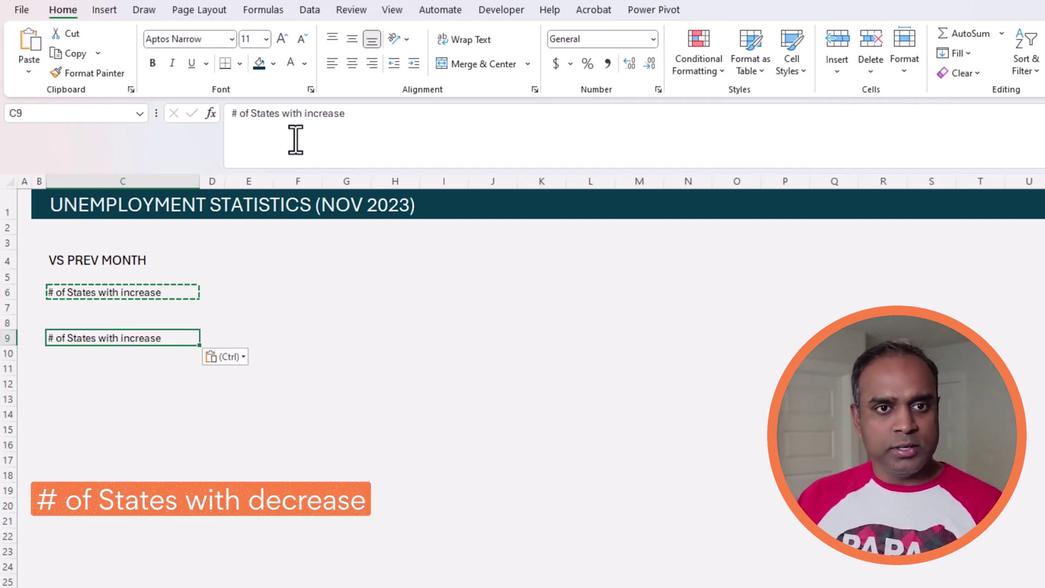
pyautogui.click(307, 113)
pyautogui.press('BackSpace')
pyautogui.press('Delete')
pyautogui.write('de')
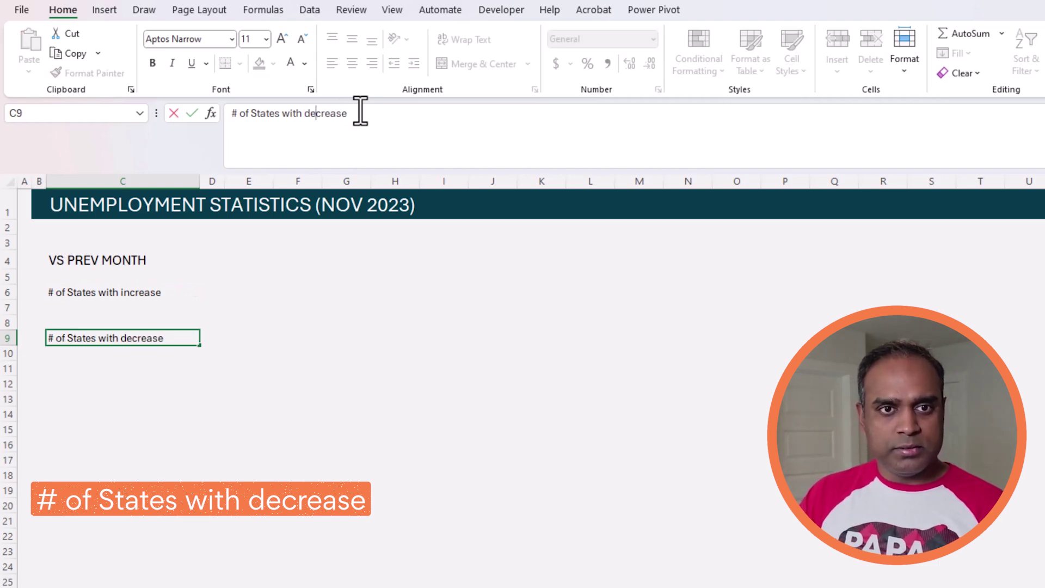
pyautogui.press('Return')
# - Copy C9:C11 to C12 and change the pasted label to "# of States with no change"
pyautogui.press('Up')
pyautogui.hotkey('shift', 'Down')
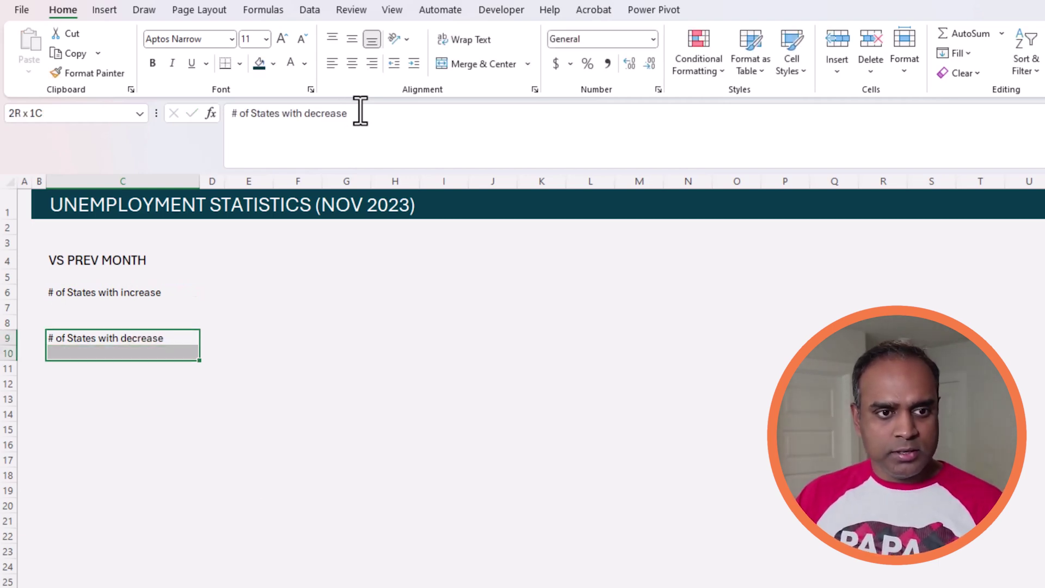
pyautogui.hotkey('shift', 'Down')
pyautogui.hotkey('ctrl', 'c')
pyautogui.click(91, 381)
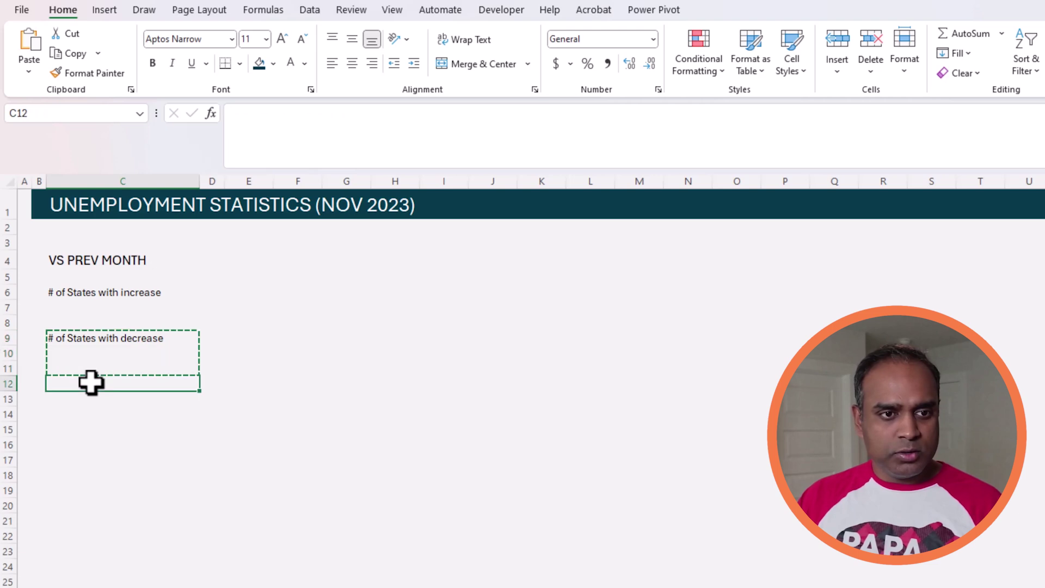
pyautogui.hotkey('ctrl', 'v')
pyautogui.doubleClick(321, 114)
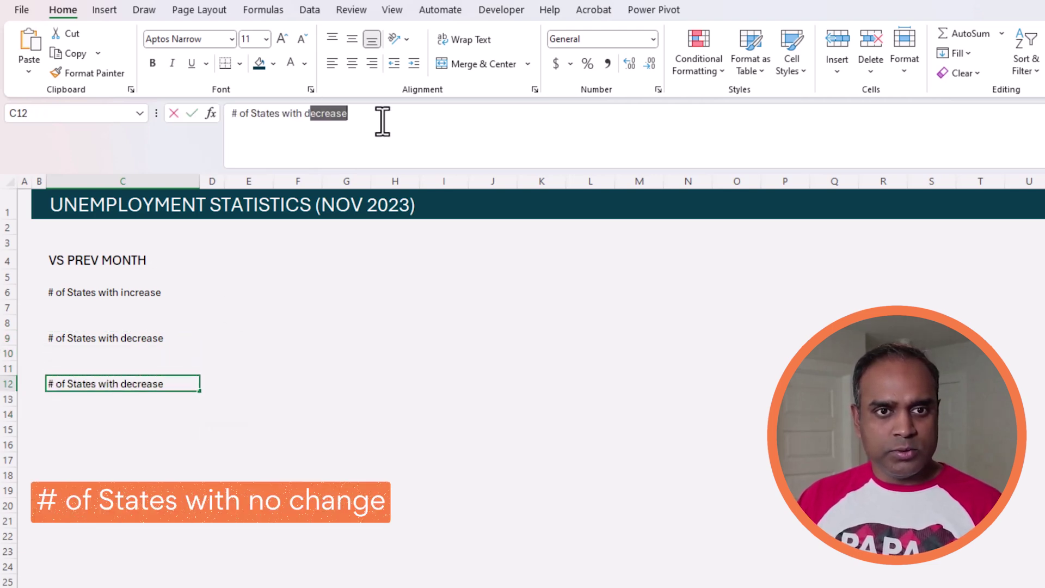
pyautogui.press('BackSpace')
pyautogui.write('no change')
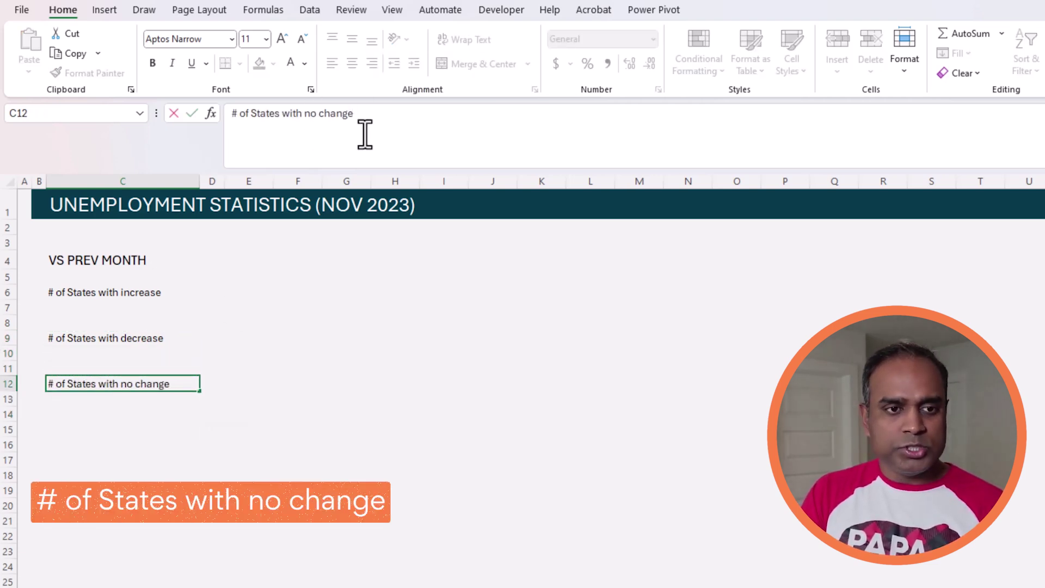
pyautogui.press('Return')
pyautogui.click(335, 357)
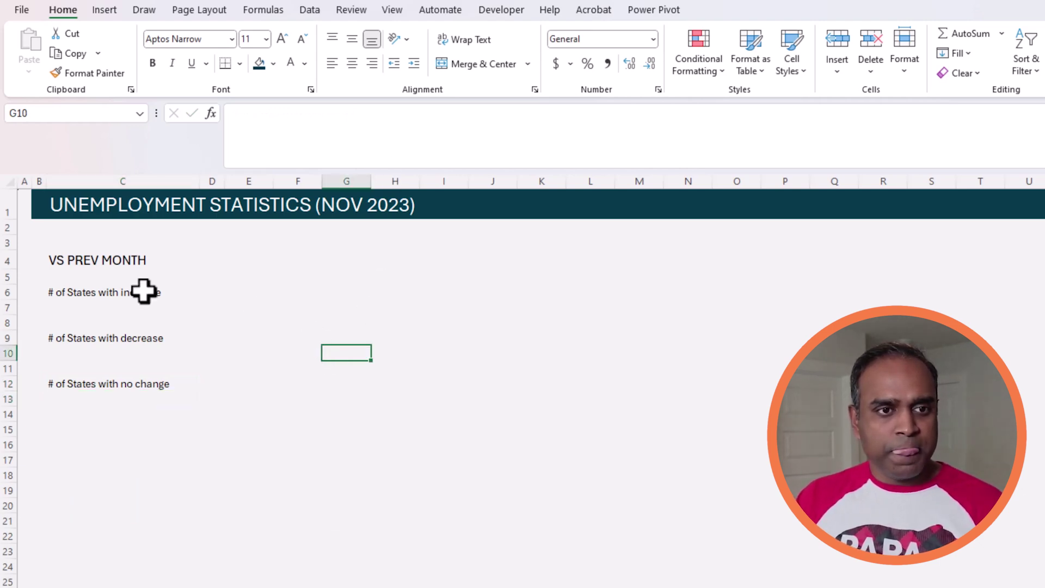
# - Duplicate the heading and labels in C4:C12 to a second block starting at C16
pyautogui.click(110, 260)
pyautogui.moveTo(110, 260); pyautogui.dragTo(133, 380)
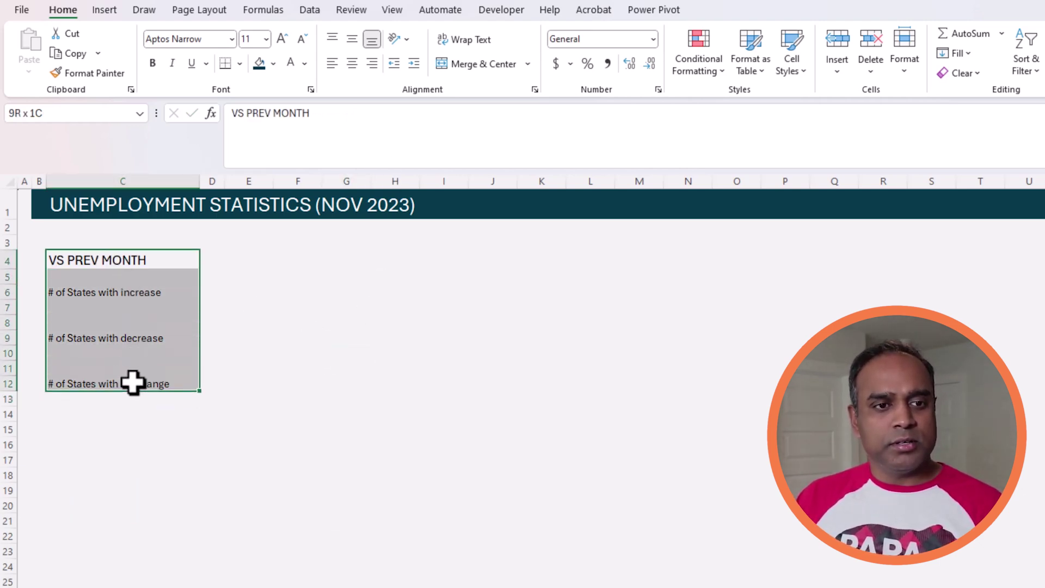
pyautogui.hotkey('ctrl', 'c')
pyautogui.click(99, 415)
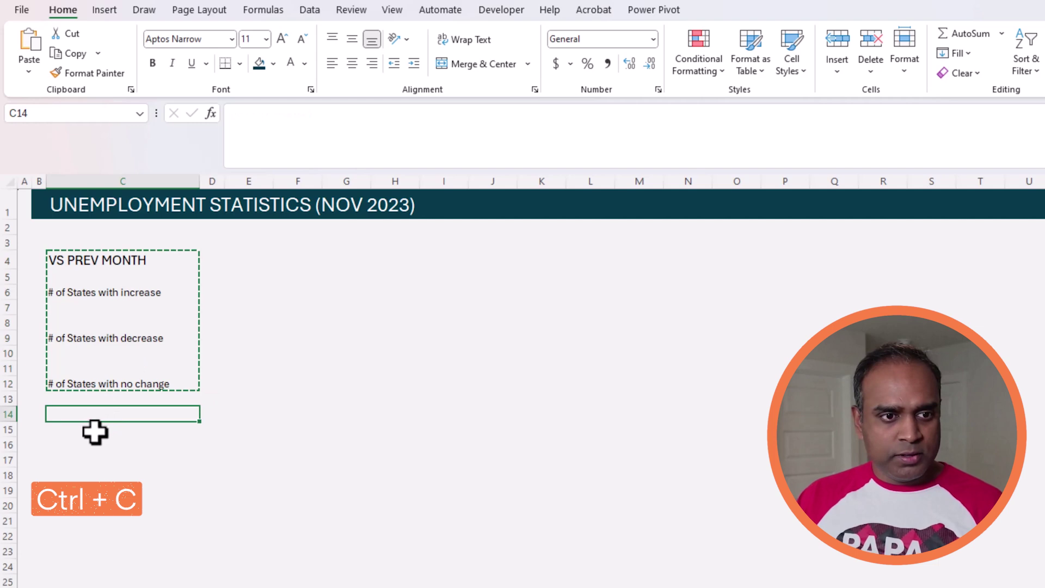
pyautogui.click(96, 433)
pyautogui.click(96, 450)
pyautogui.hotkey('ctrl', 'v')
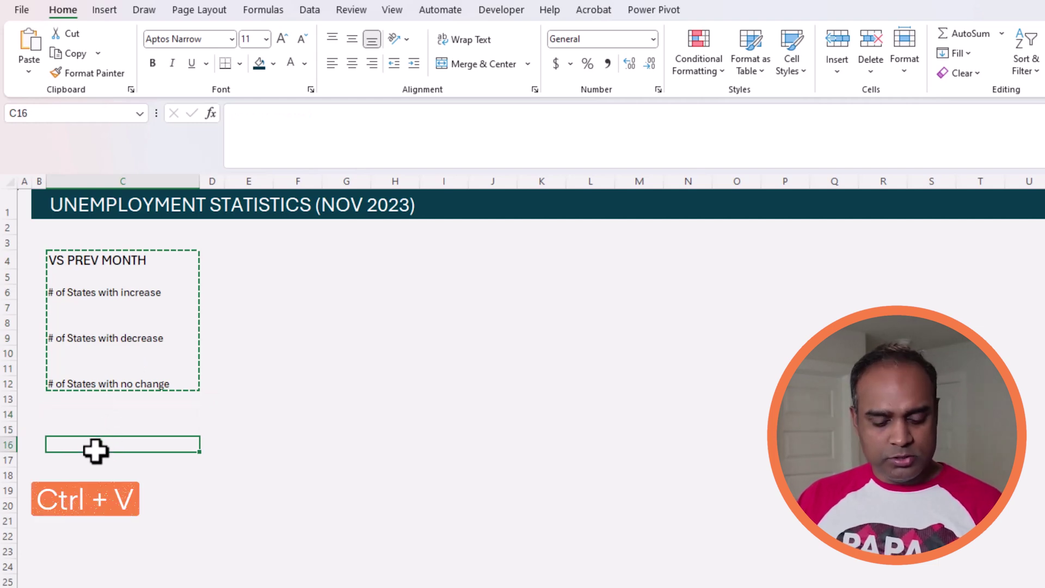
# - Change the second block's heading in C16 to "VS PREV YEAR"
pyautogui.doubleClick(102, 447)
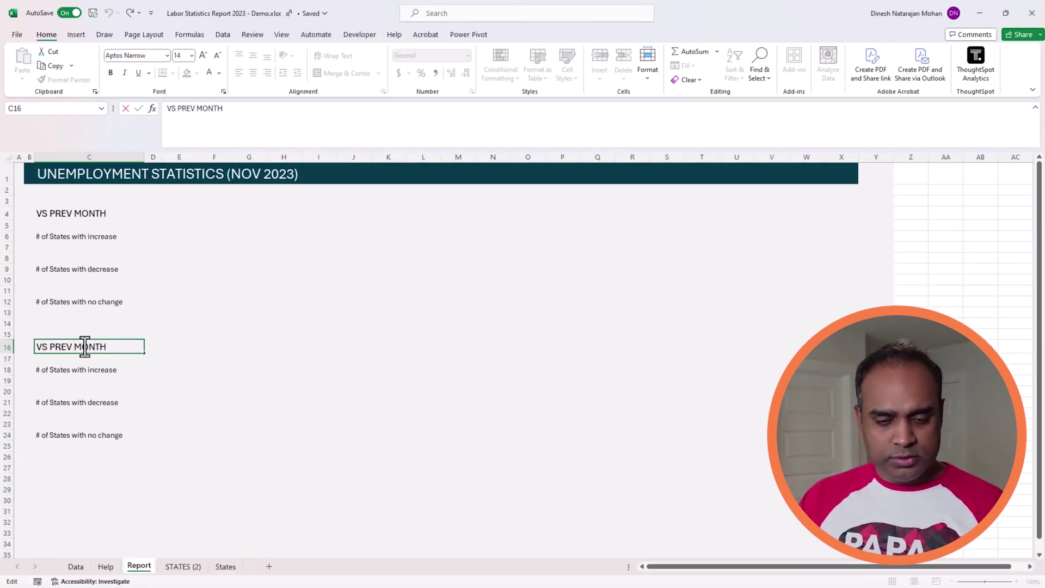
pyautogui.doubleClick(115, 448)
pyautogui.write('E')
pyautogui.press('BackSpace')
pyautogui.write('YEAR')
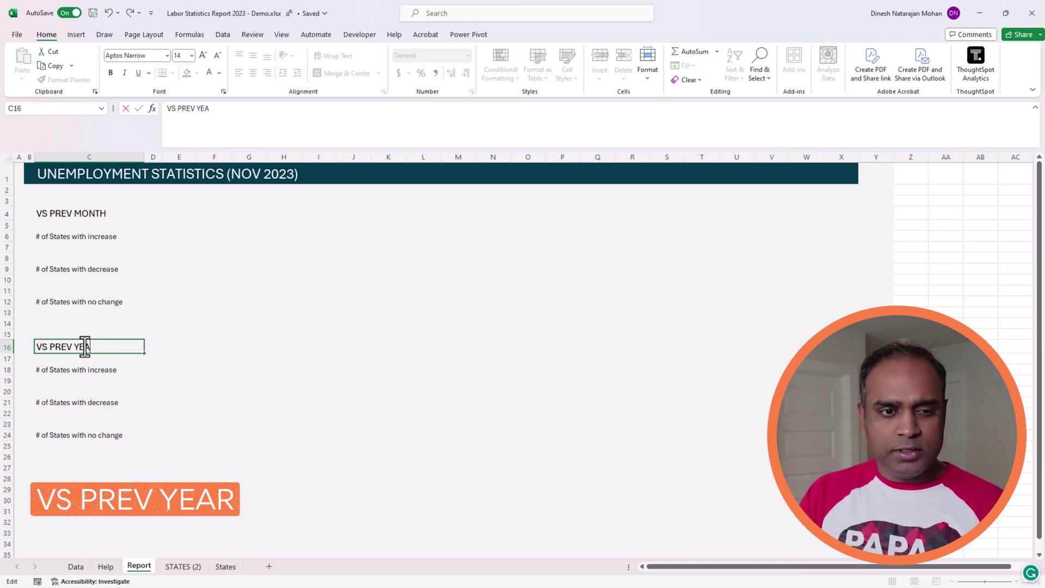
pyautogui.press('Return')
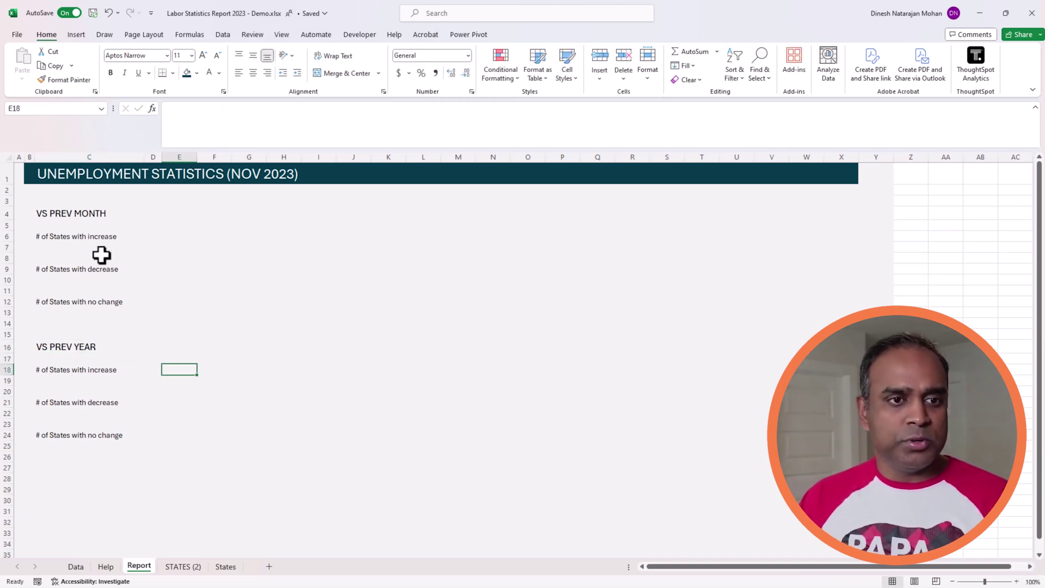
# - Set the height of rows 3 through 30 on the Report sheet to 20
pyautogui.click(98, 246)
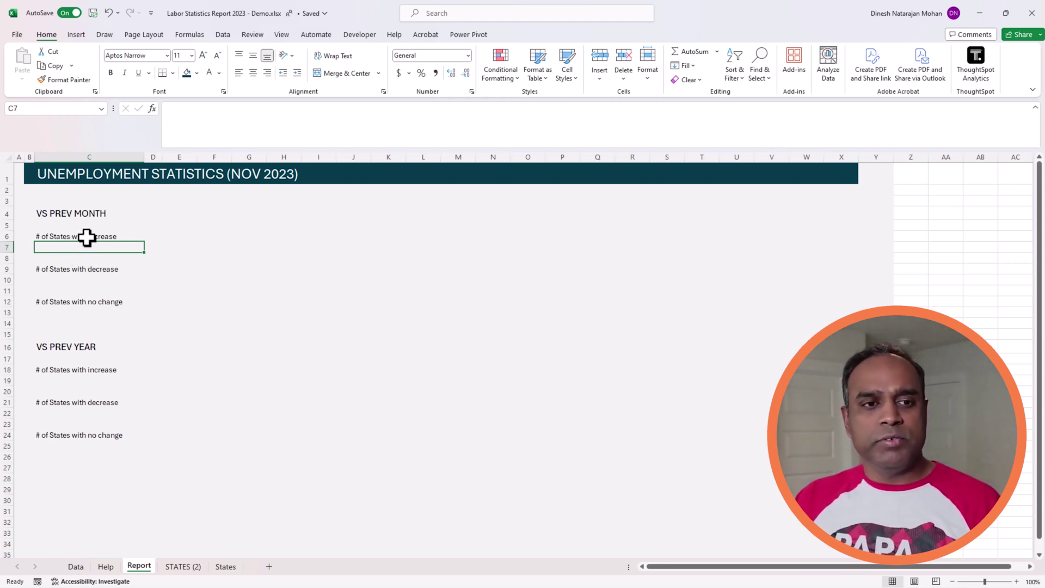
pyautogui.click(86, 278)
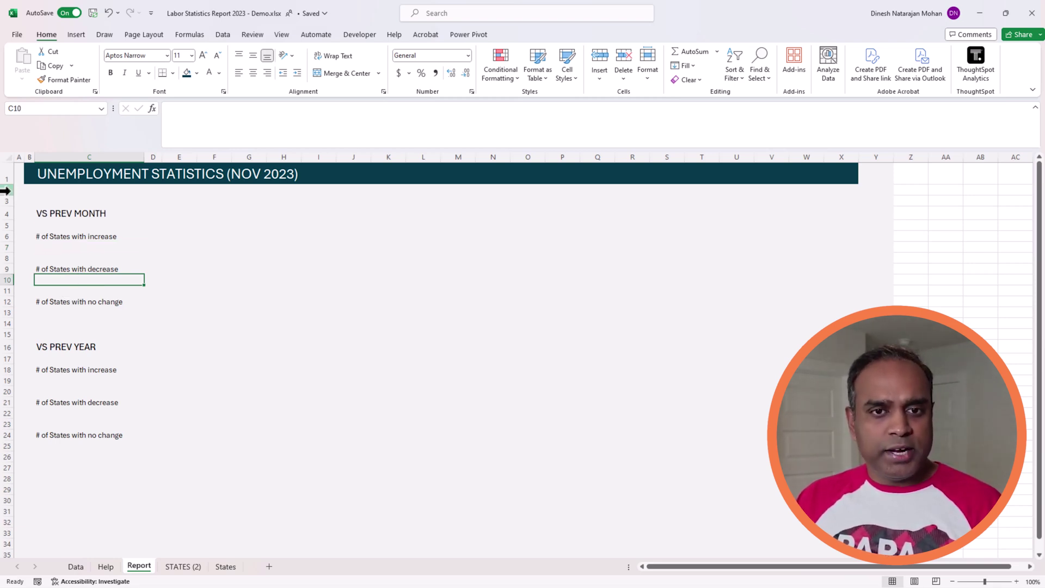
pyautogui.moveTo(6, 202); pyautogui.dragTo(27, 498)
pyautogui.rightClick(39, 472)
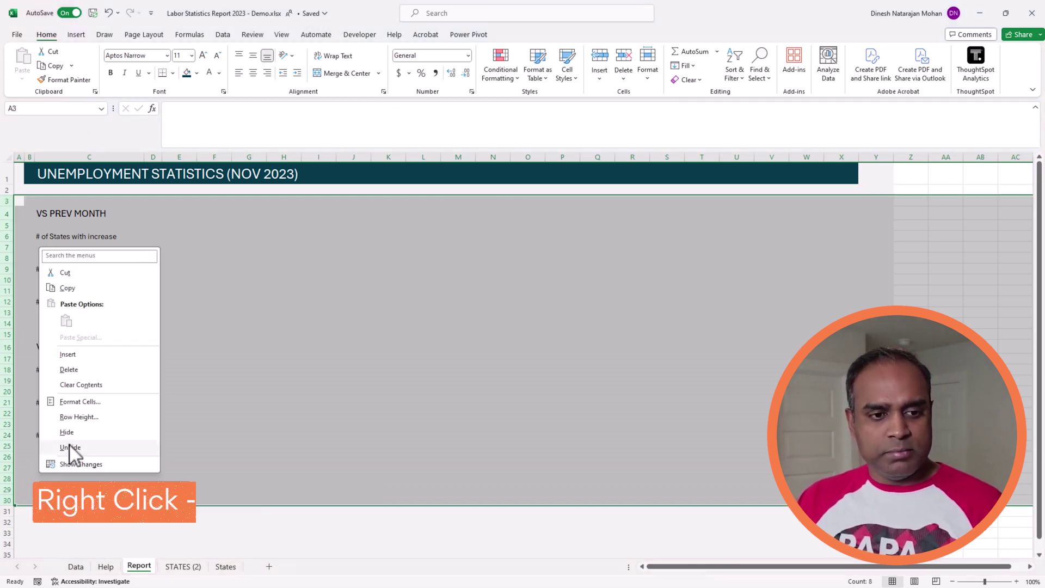
pyautogui.click(87, 416)
pyautogui.write('20')
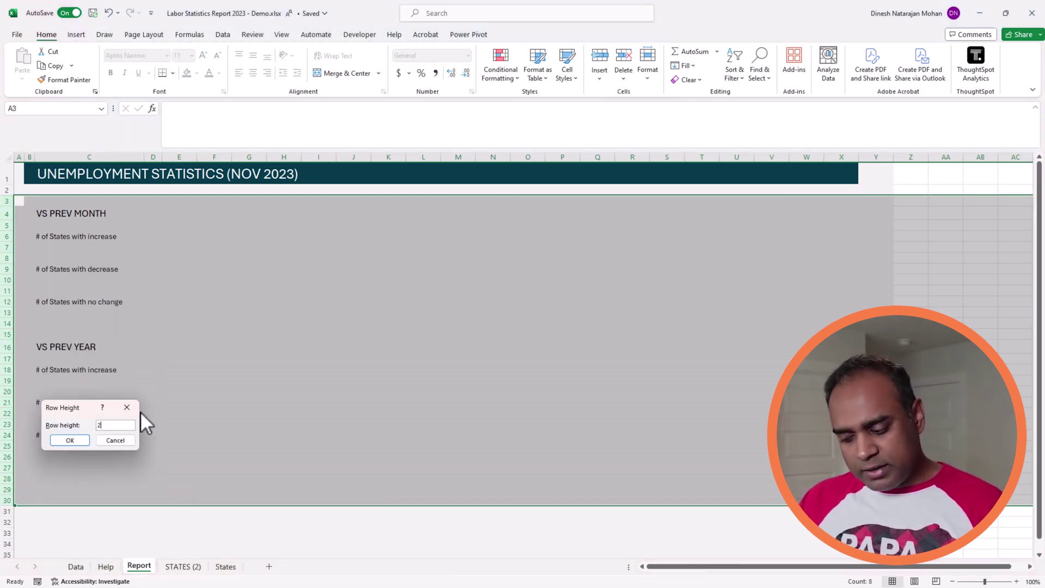
pyautogui.press('Return')
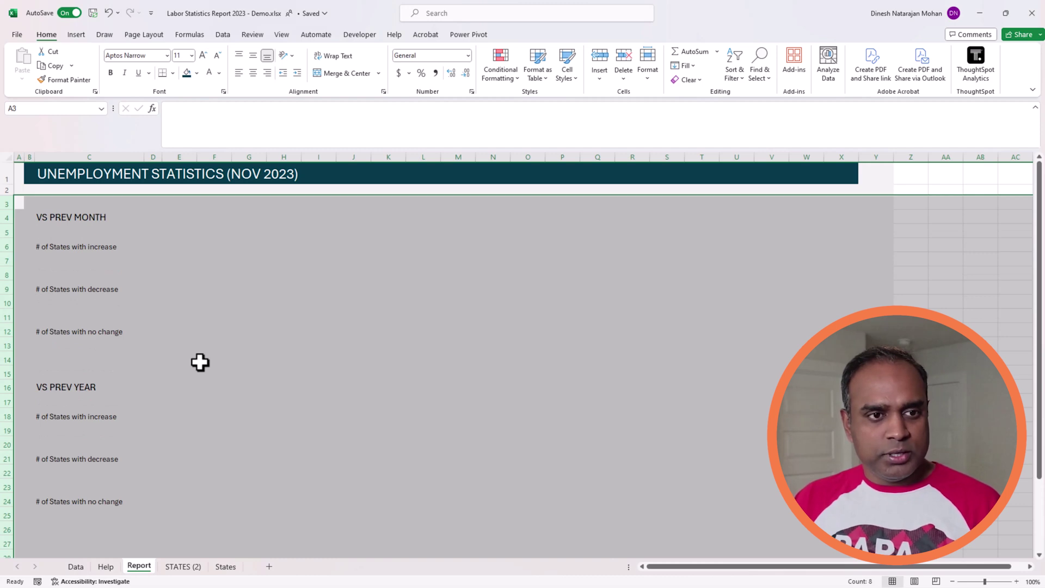
pyautogui.click(250, 343)
# - Enter the formula =M_UNEMP_MOM_INC in C7 under the monthly increase label, and select C10 under the decrease label
pyautogui.click(93, 261)
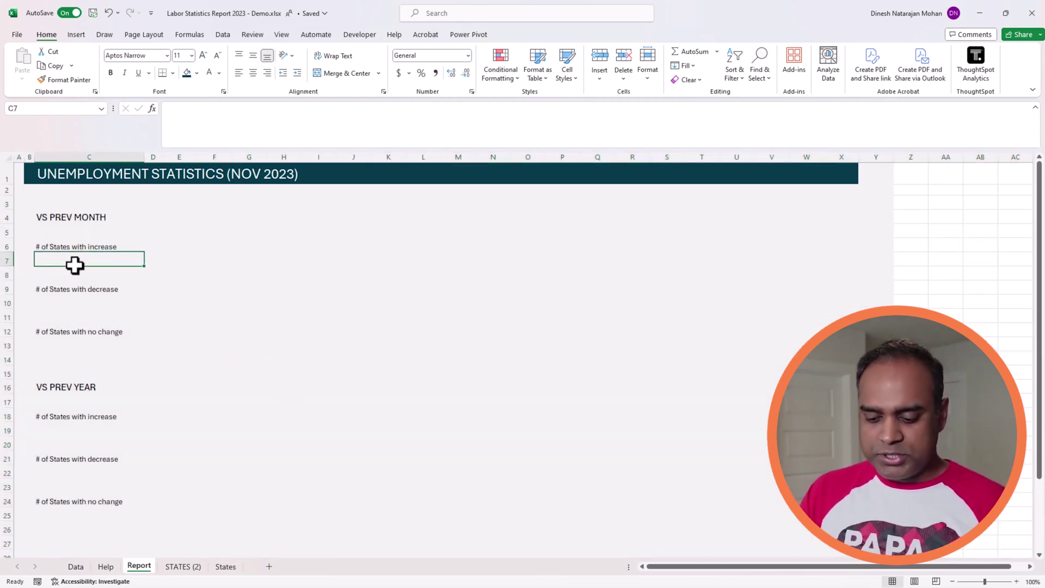
pyautogui.write('=M_')
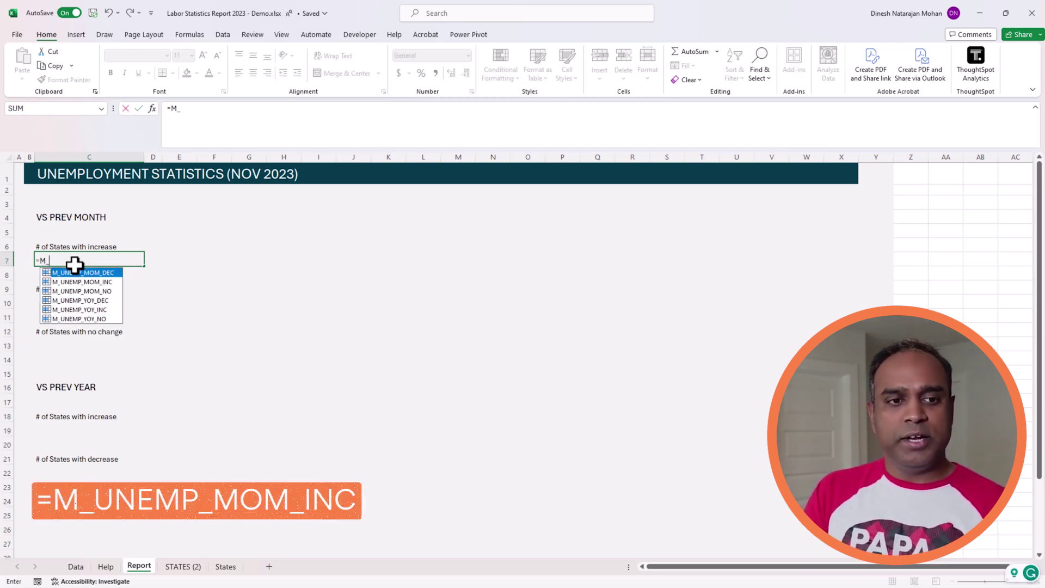
pyautogui.write('UNE')
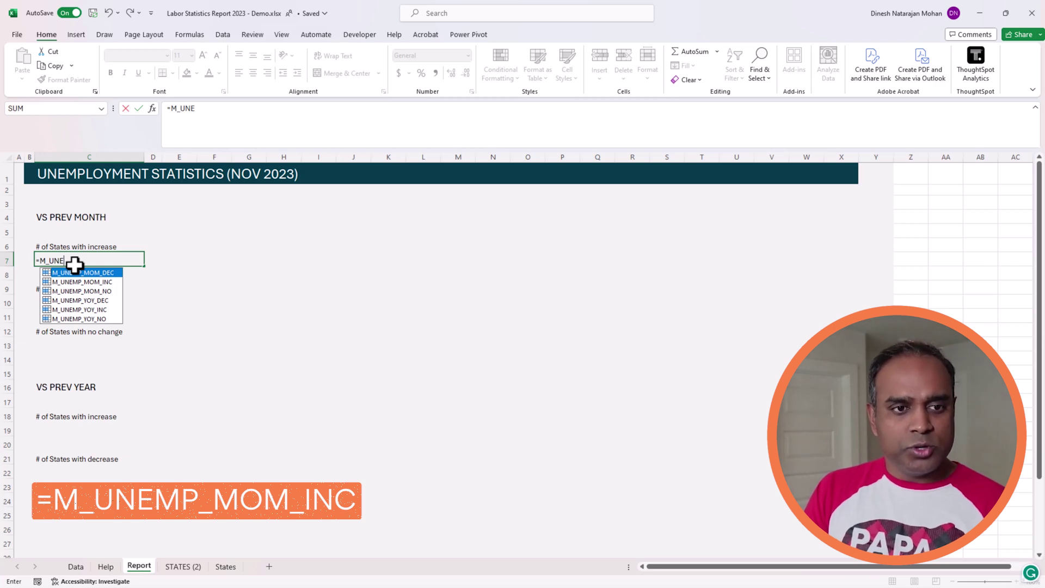
pyautogui.press('Down')
pyautogui.press('Tab')
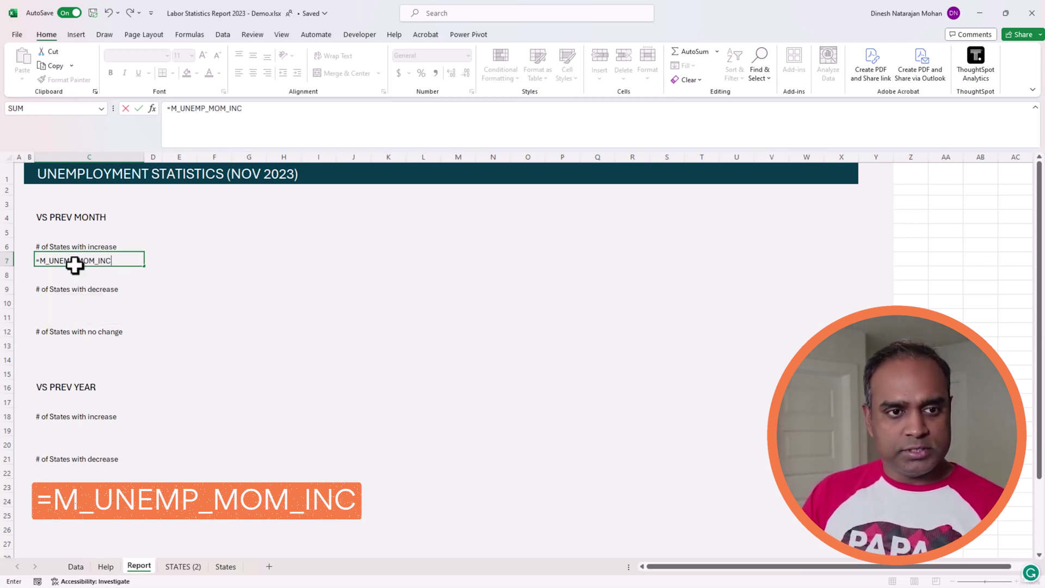
pyautogui.hotkey('ctrl', 'Return')
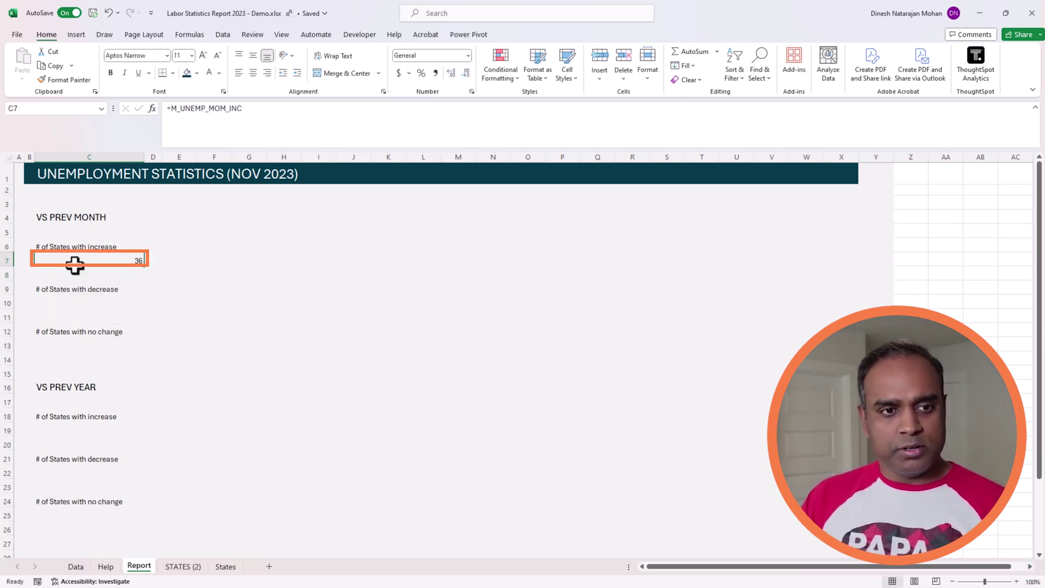
pyautogui.click(80, 304)
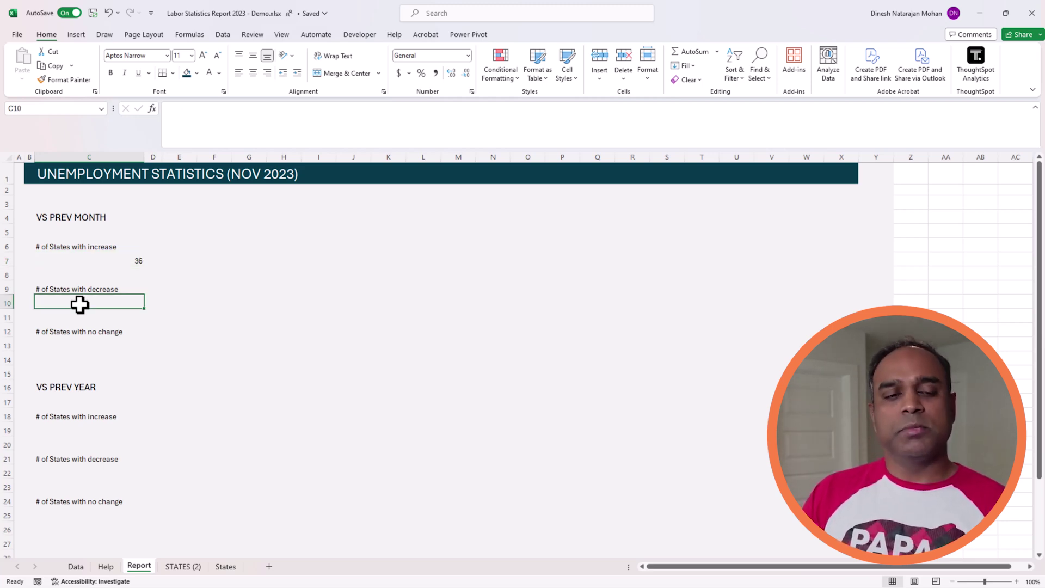
# - Start a new conditional formatting rule for C7 that formats cells based on their values, using the Data Bar style
pyautogui.click(119, 260)
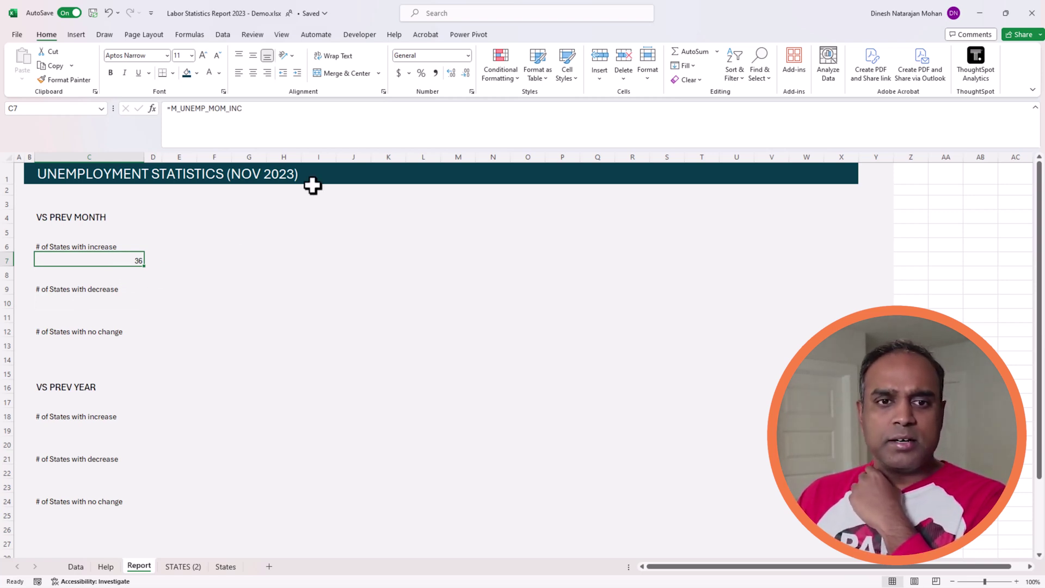
pyautogui.click(499, 76)
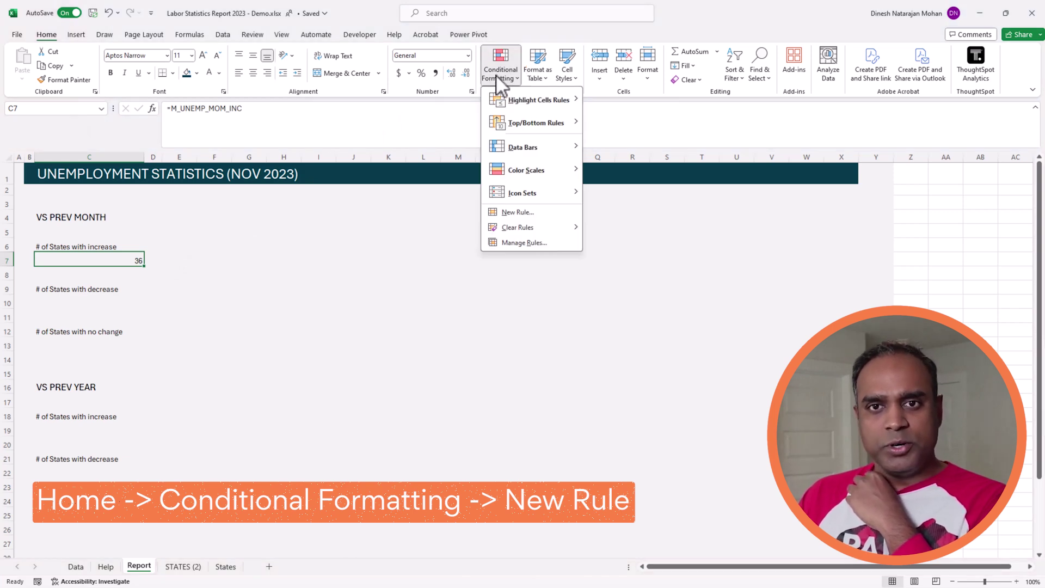
pyautogui.click(512, 214)
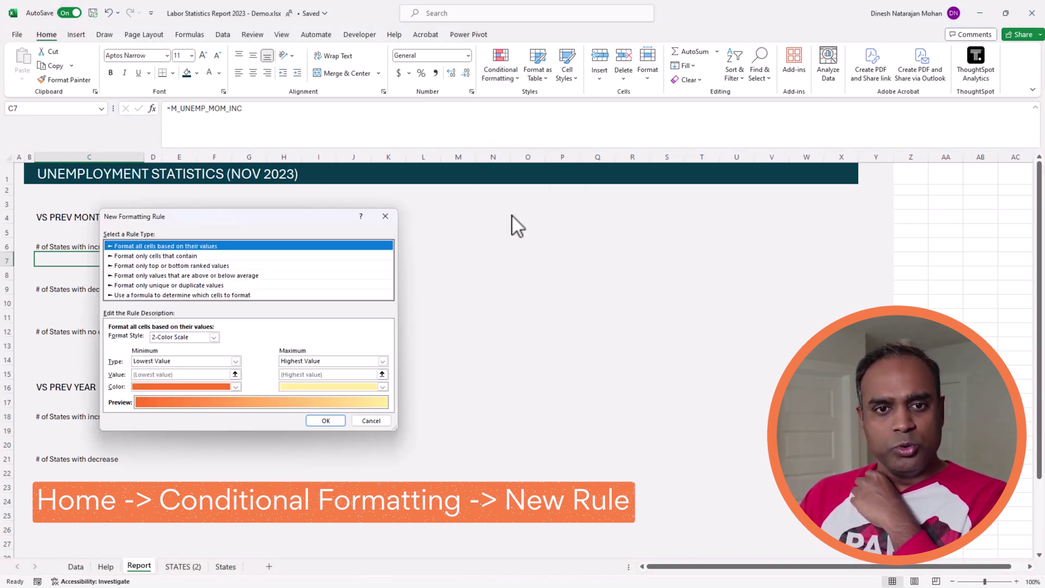
pyautogui.click(232, 295)
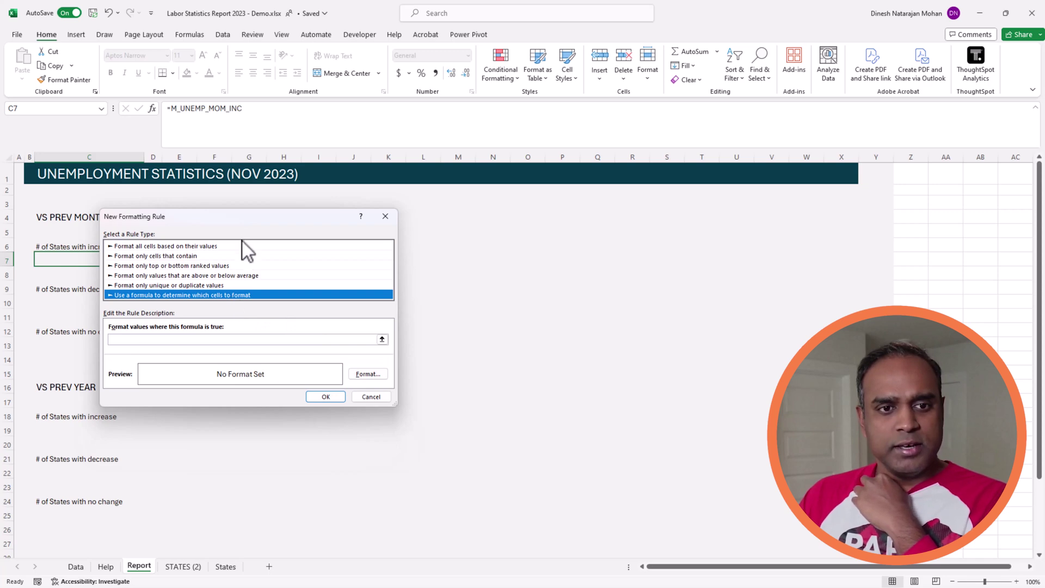
pyautogui.moveTo(241, 216); pyautogui.dragTo(439, 218)
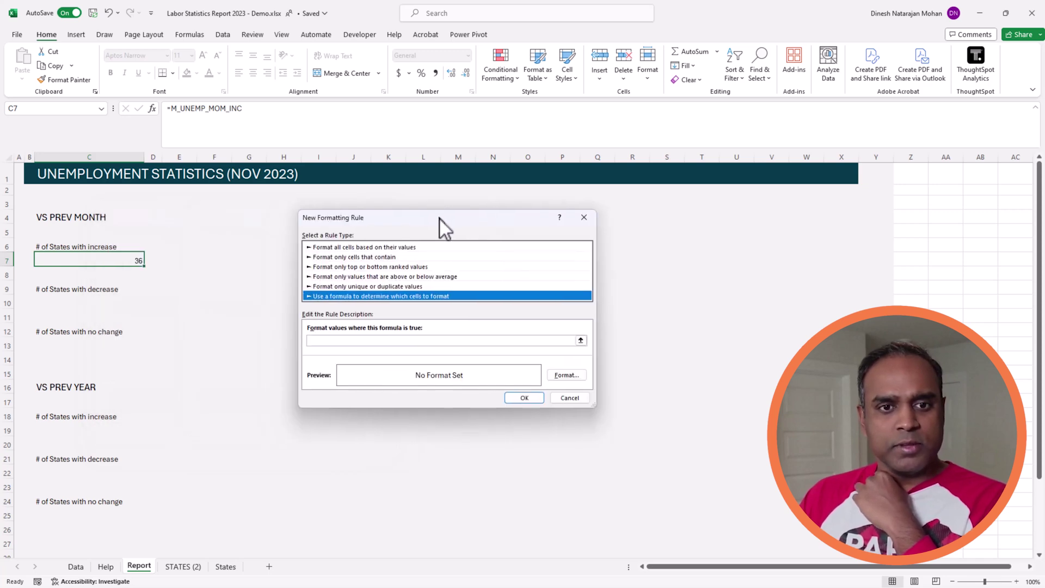
pyautogui.click(406, 247)
pyautogui.click(406, 337)
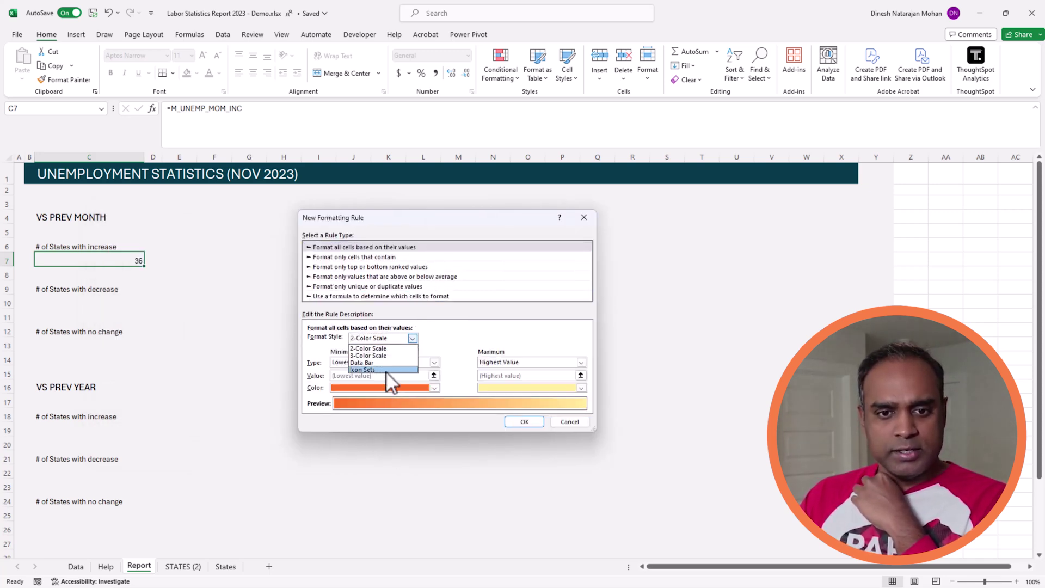
pyautogui.click(386, 362)
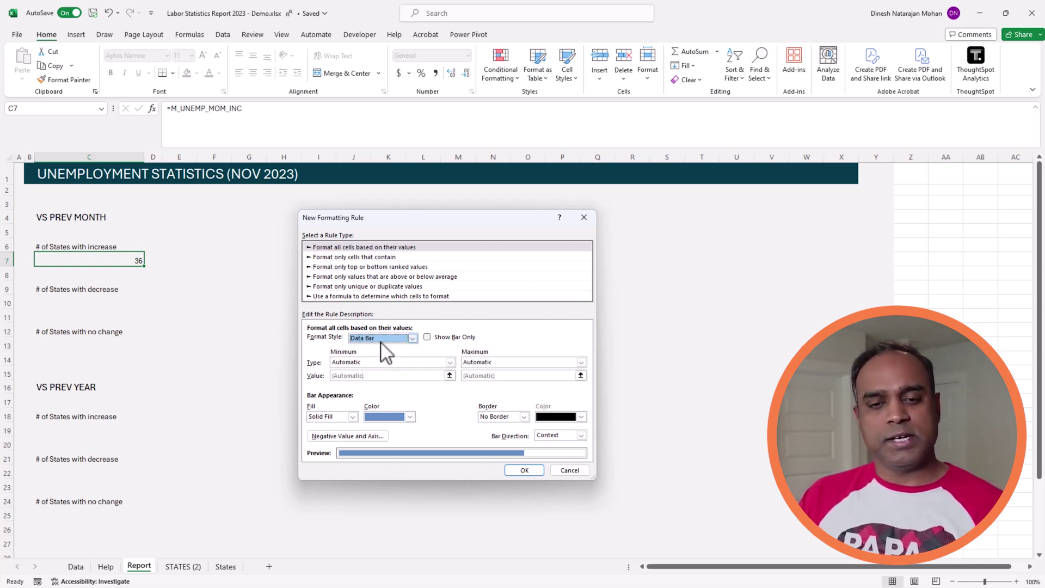
# - Set the data bar's minimum to the number 0 and its maximum to the number 52
pyautogui.click(386, 362)
pyautogui.click(359, 380)
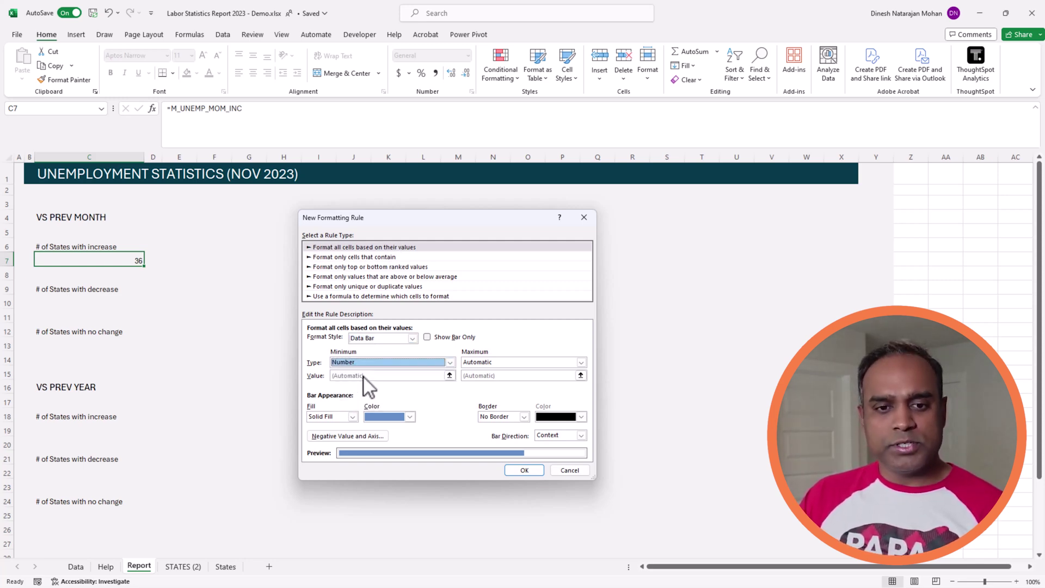
pyautogui.click(373, 375)
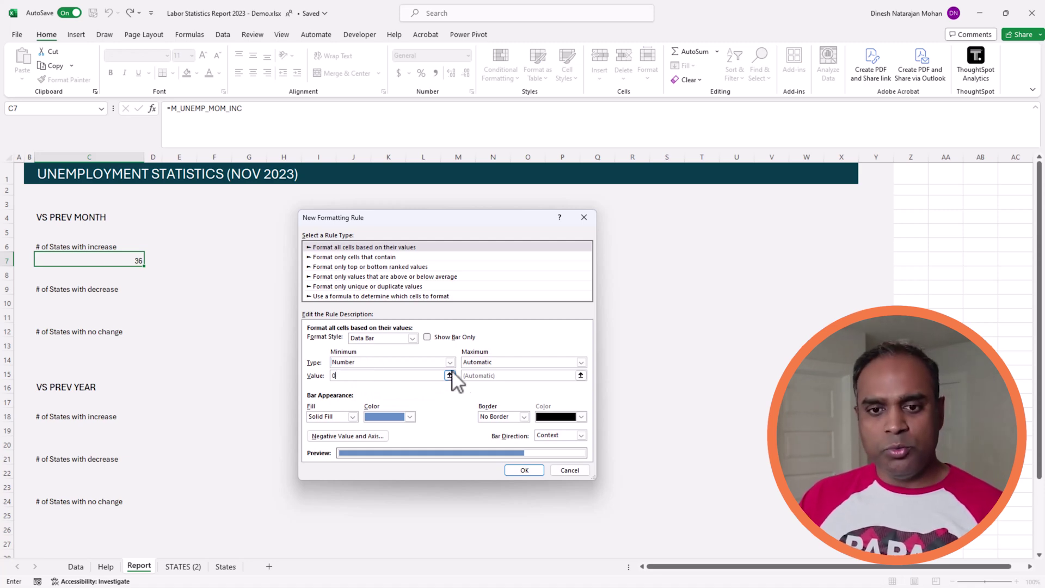
pyautogui.click(479, 362)
pyautogui.click(484, 379)
pyautogui.click(489, 374)
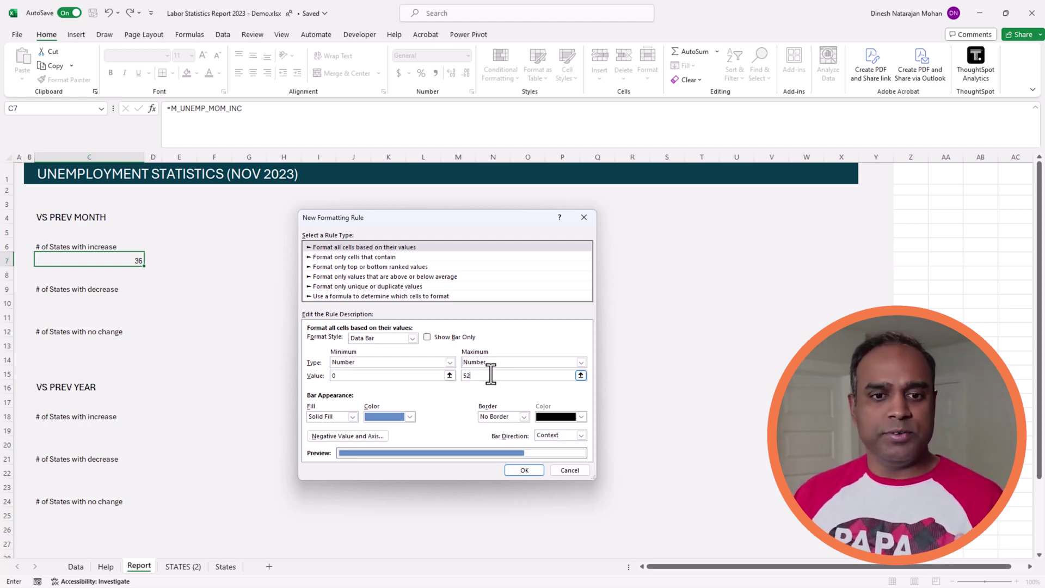
# - Set the data bar fill to the teal theme color and apply the rule to C7
pyautogui.click(410, 416)
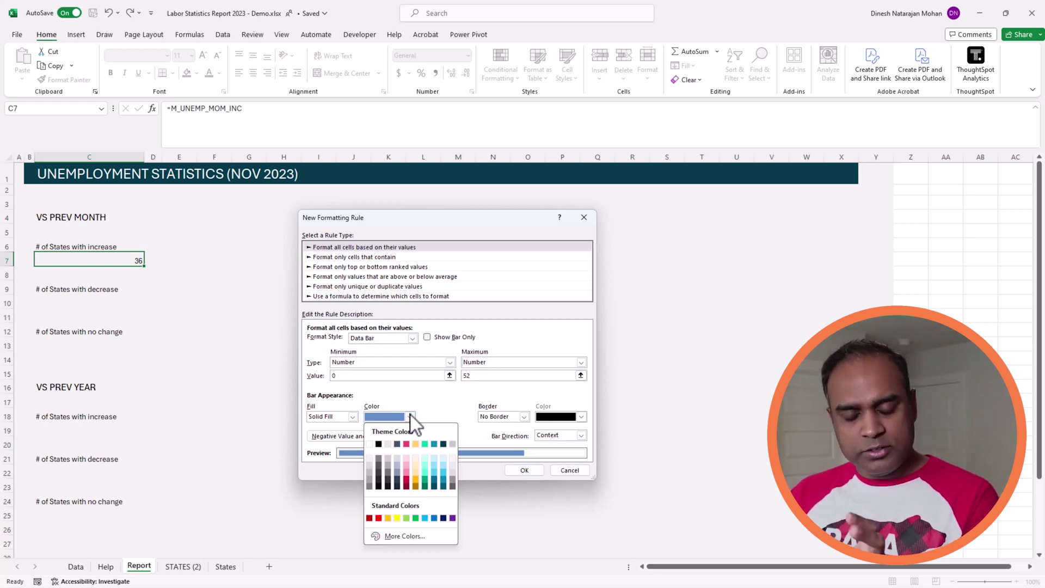
pyautogui.click(434, 446)
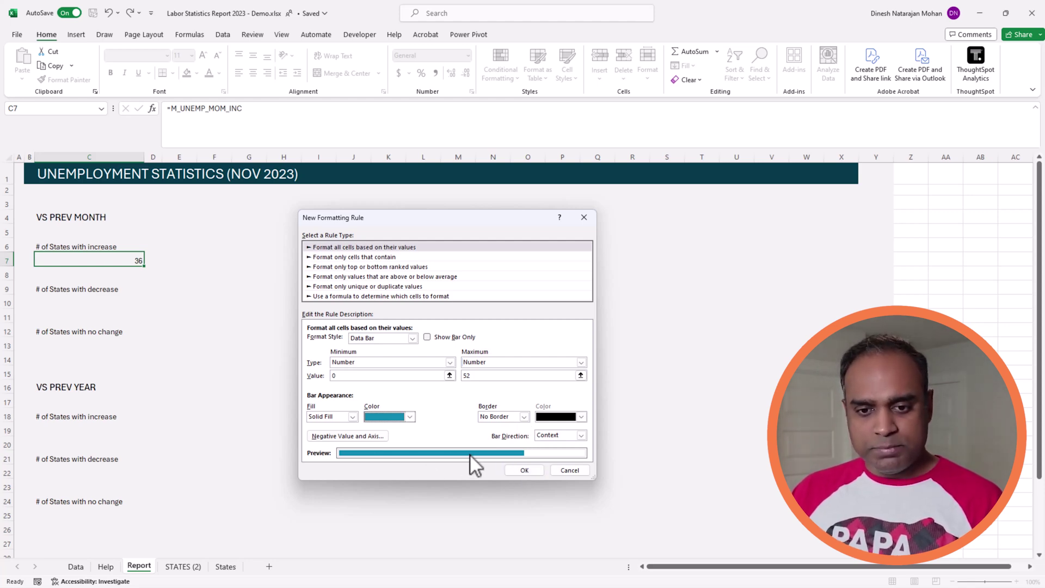
pyautogui.click(523, 470)
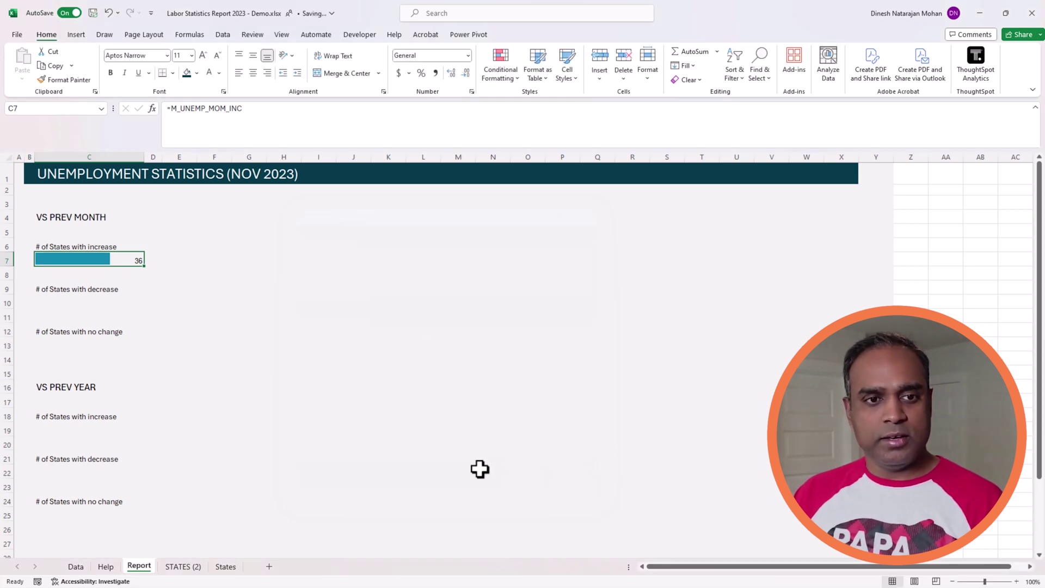
pyautogui.click(195, 287)
# - Add a medium solid outline border in the dark teal theme color around C7
pyautogui.click(124, 262)
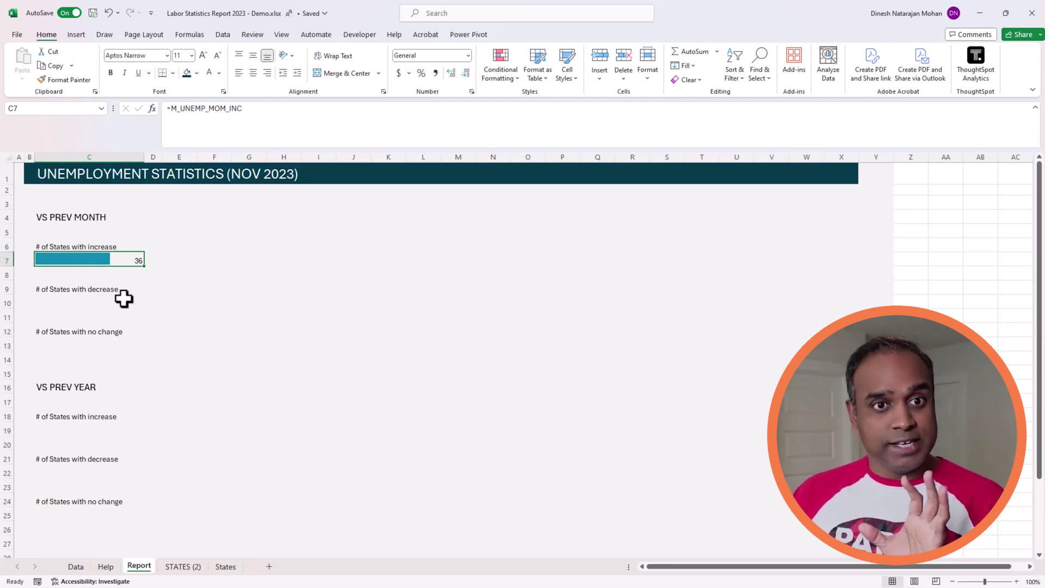
pyautogui.click(172, 73)
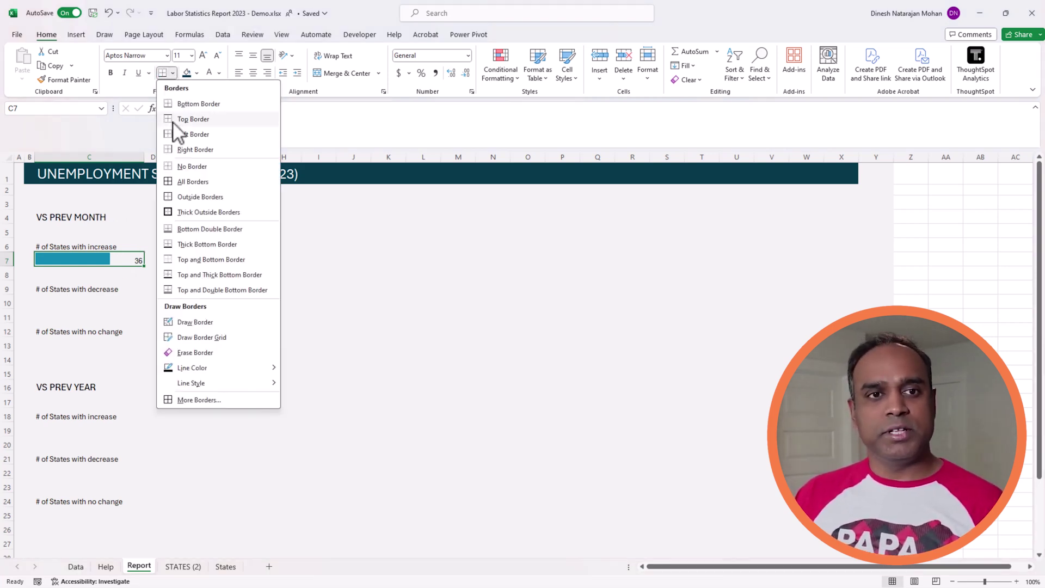
pyautogui.click(199, 400)
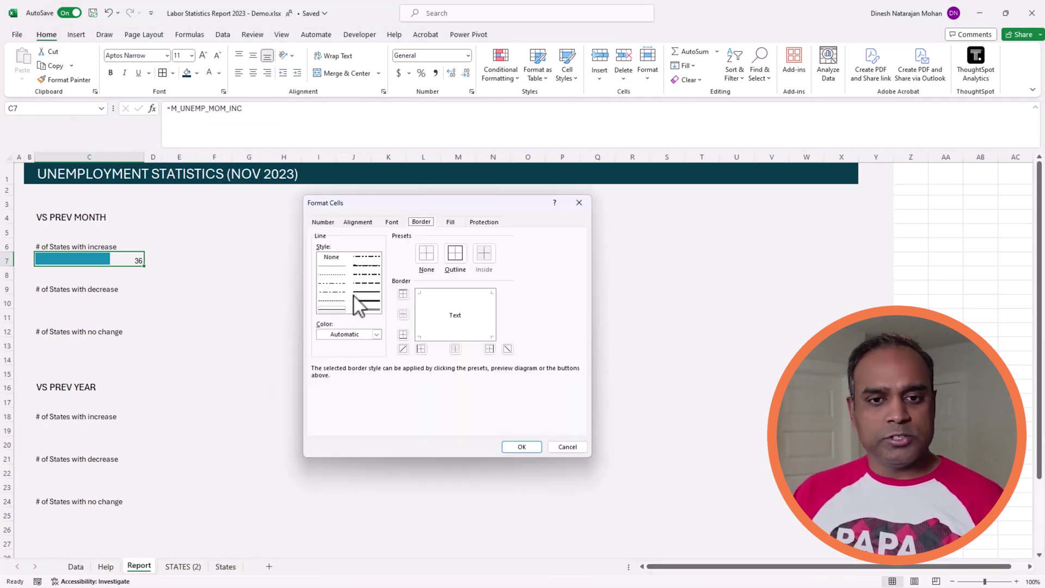
pyautogui.click(363, 295)
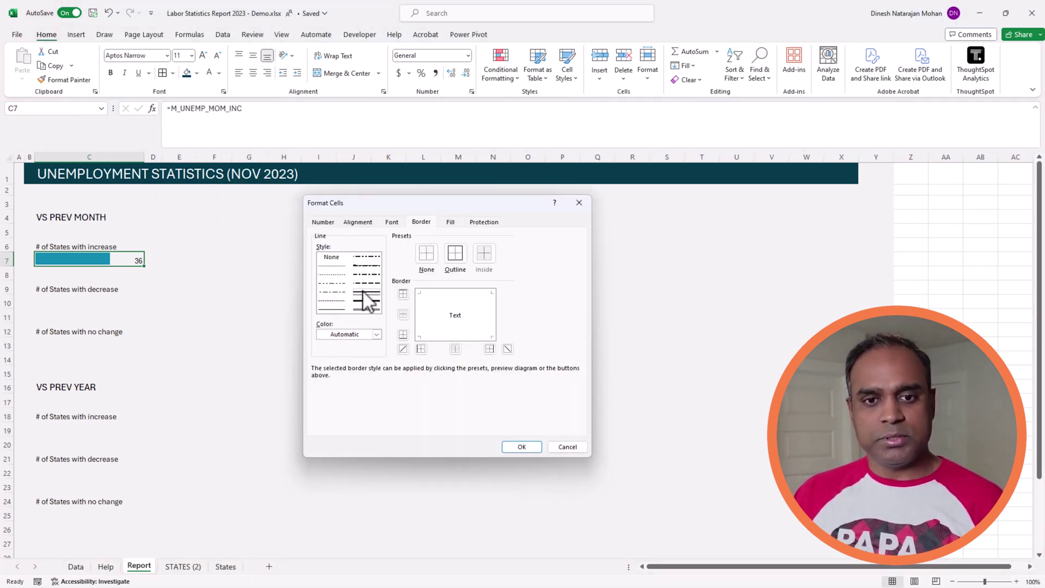
pyautogui.click(376, 334)
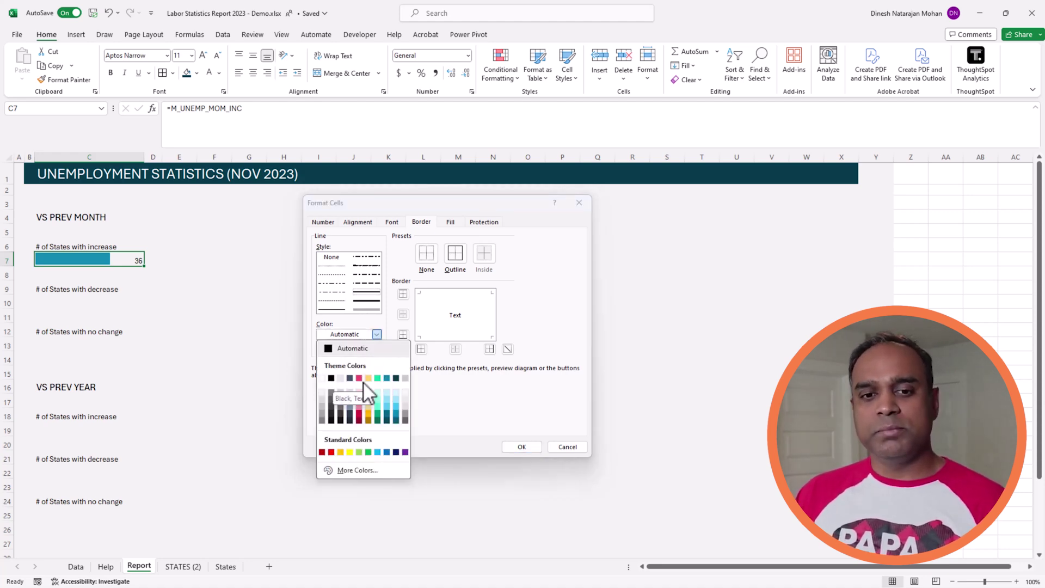
pyautogui.click(394, 377)
pyautogui.click(457, 255)
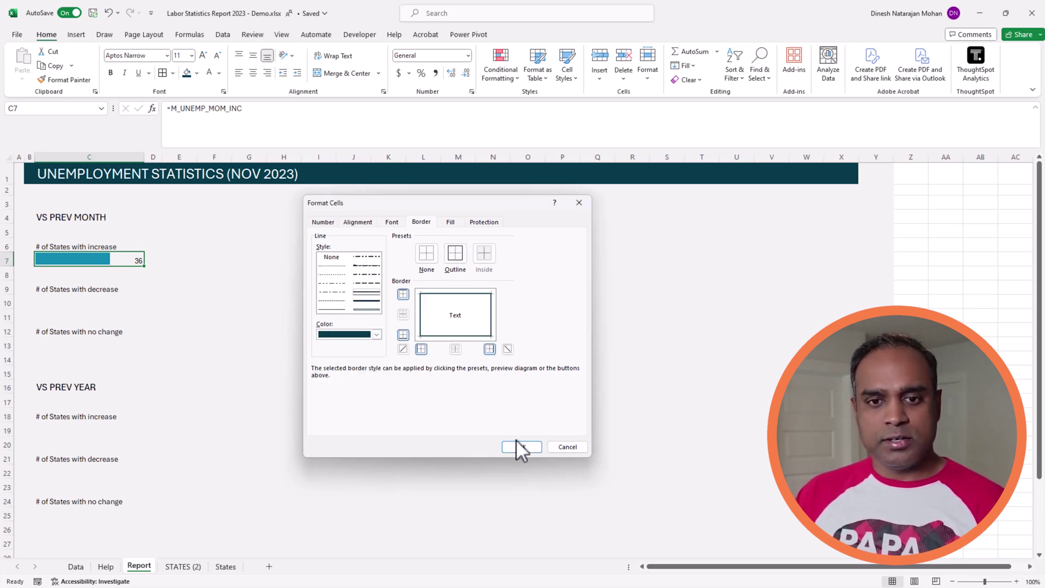
pyautogui.click(518, 444)
pyautogui.click(330, 418)
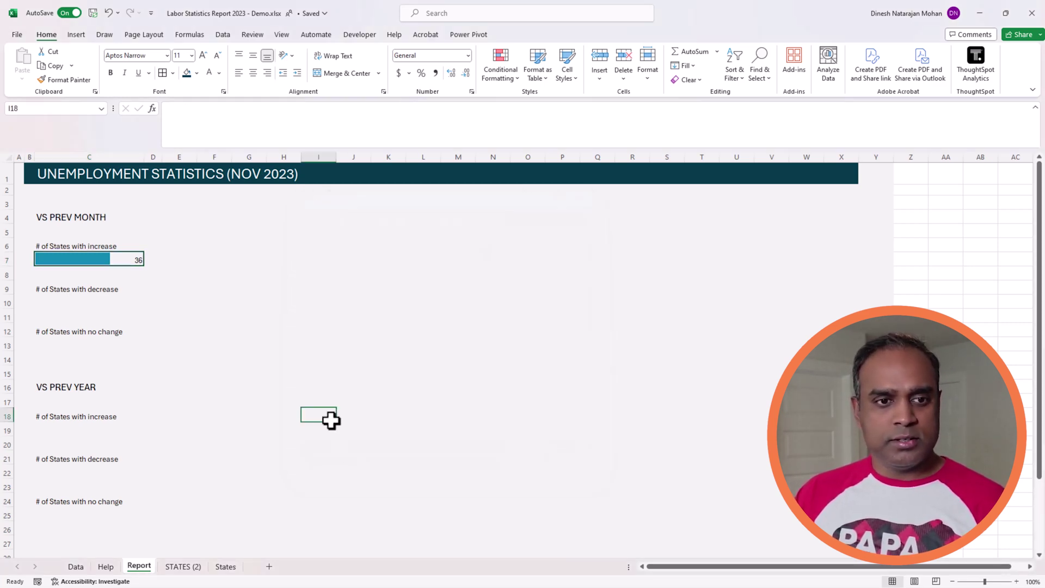
# - Copy the formatted count cell C7 to C10 and change its formula to =M_UNEMP_MOM_DEC
pyautogui.click(112, 258)
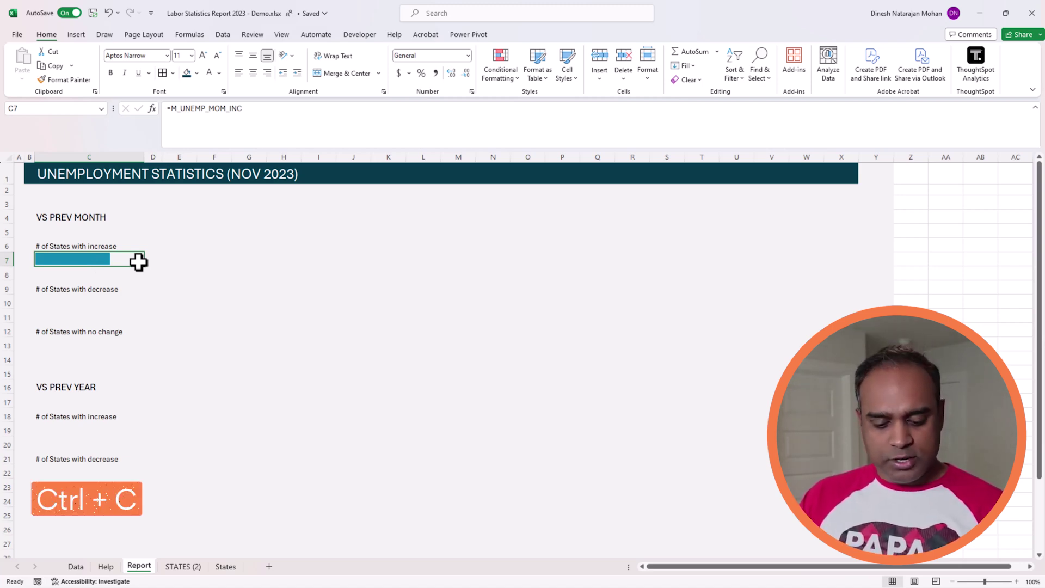
pyautogui.hotkey('ctrl', 'c')
pyautogui.click(109, 305)
pyautogui.hotkey('ctrl', 'v')
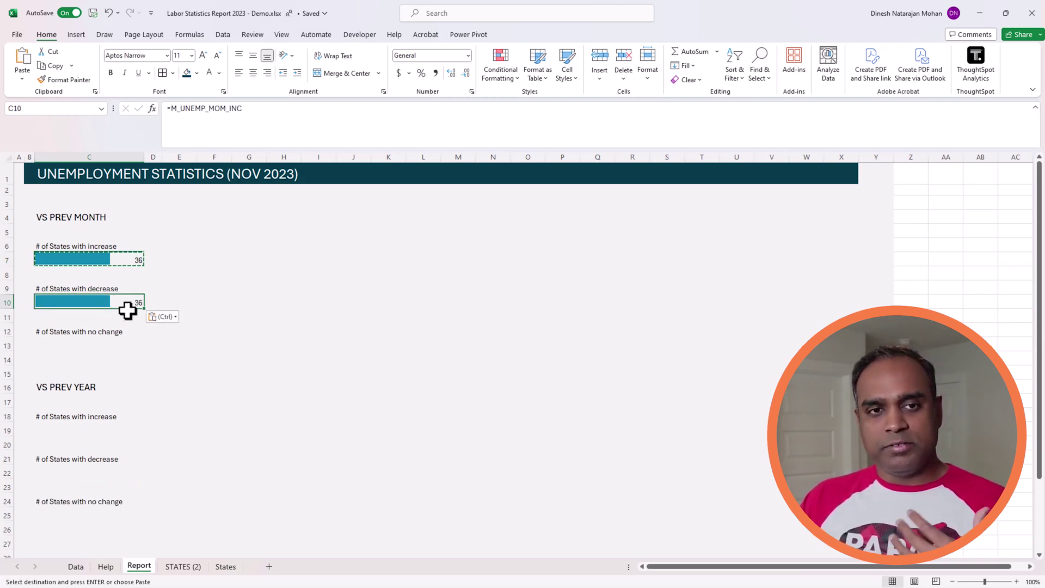
pyautogui.moveTo(231, 108); pyautogui.dragTo(245, 109)
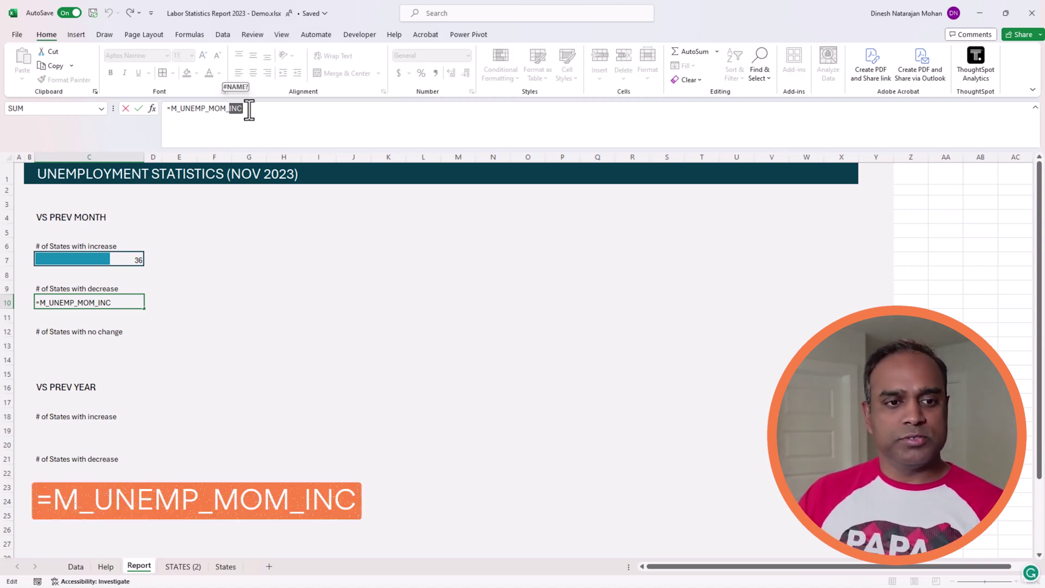
pyautogui.write('DE')
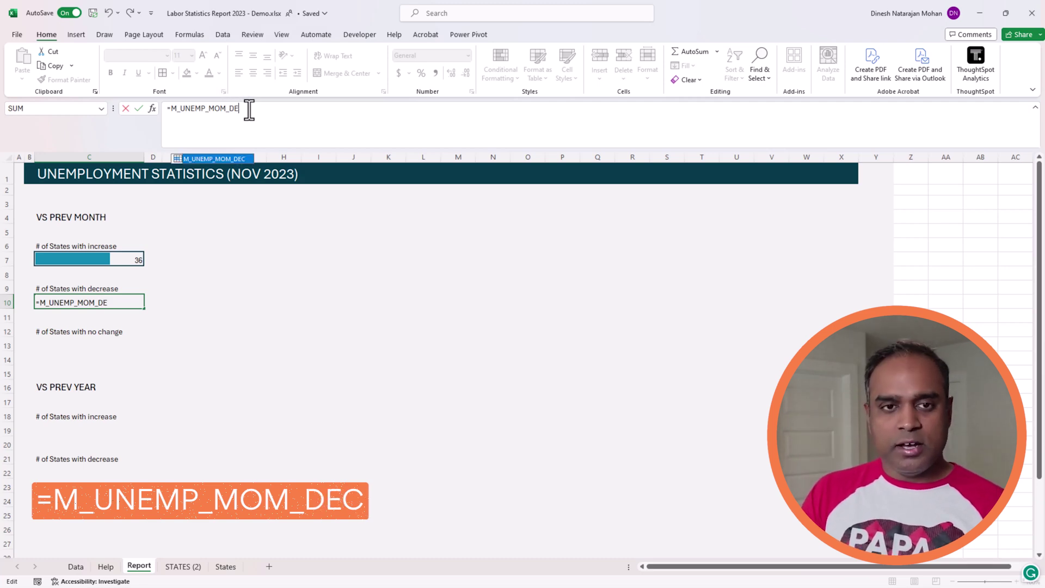
pyautogui.press('Return')
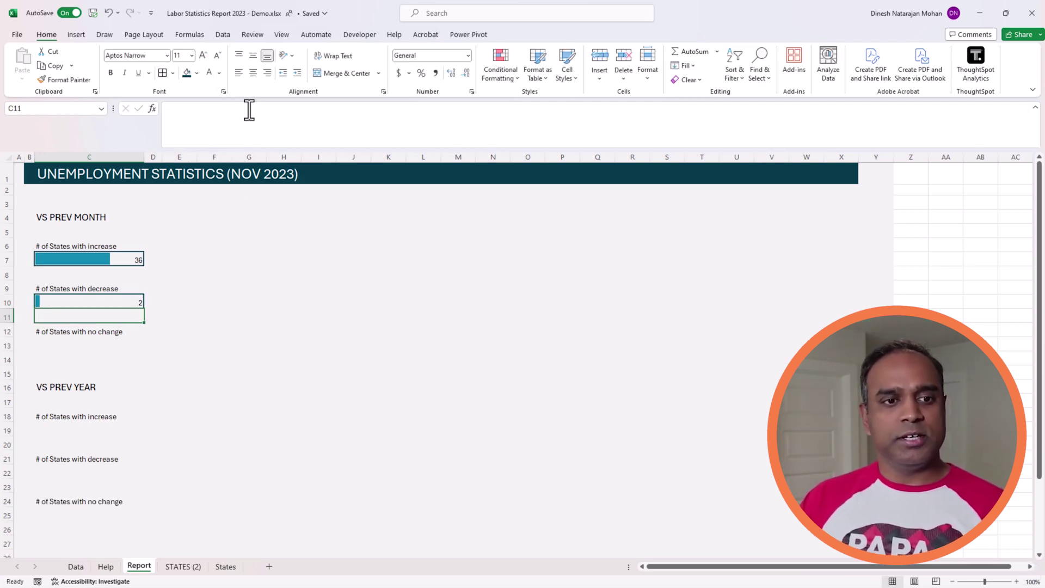
pyautogui.click(235, 393)
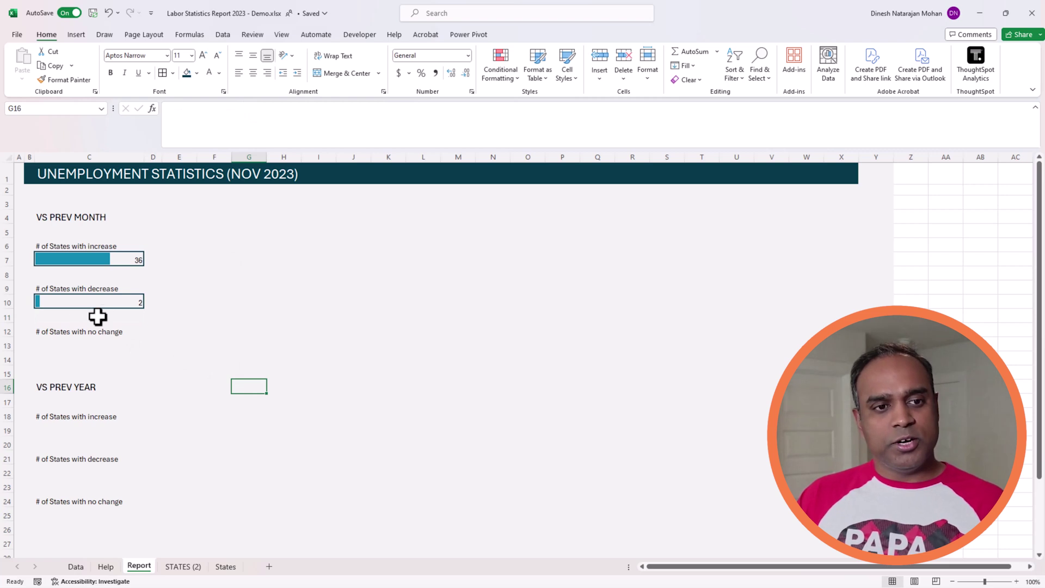
# - Copy C10 to C13 under the monthly no-change label and change its formula to =M_UNEMP_MOM_NO
pyautogui.click(65, 303)
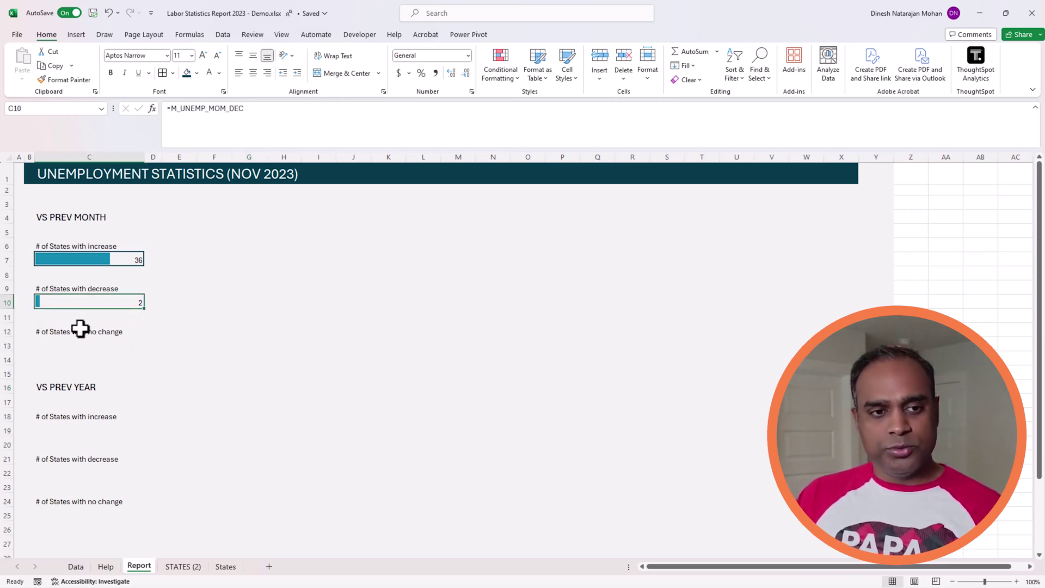
pyautogui.hotkey('ctrl', 'c')
pyautogui.click(86, 344)
pyautogui.hotkey('ctrl', 'v')
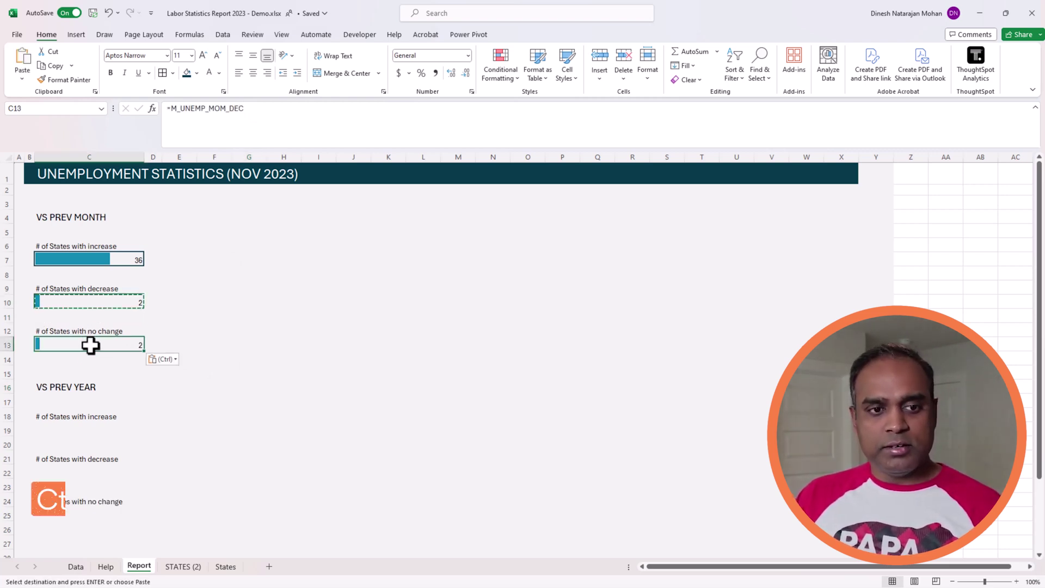
pyautogui.click(260, 109)
pyautogui.press('BackSpace')
pyautogui.press('BackSpace')
pyautogui.press('BackSpace')
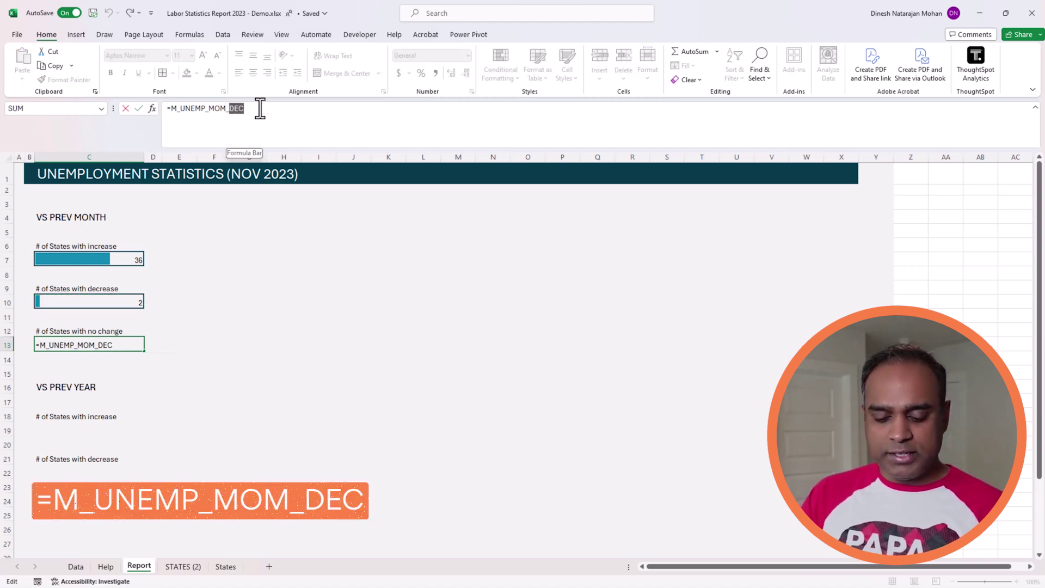
pyautogui.write('NO')
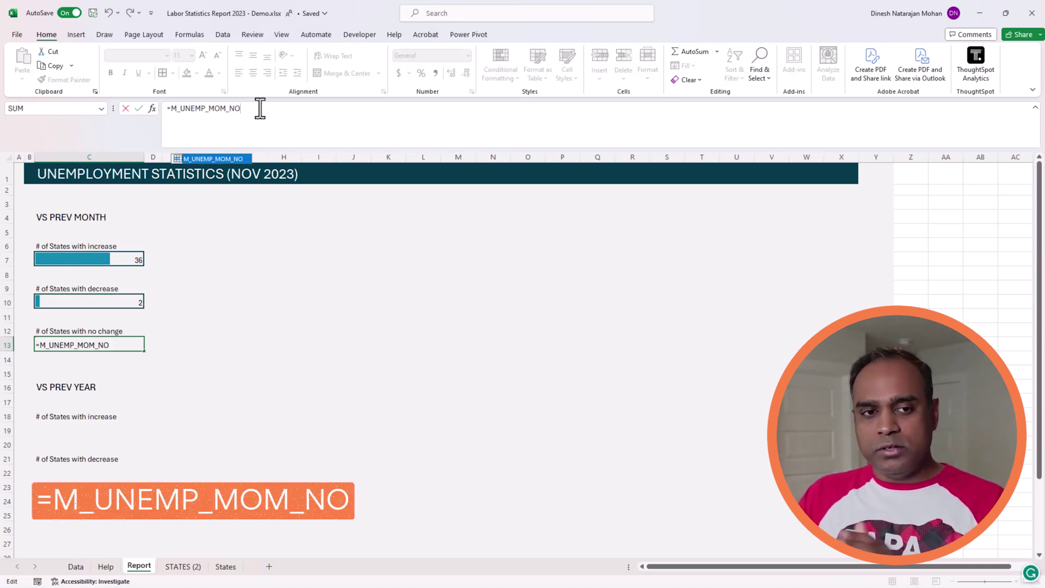
pyautogui.press('Return')
pyautogui.click(239, 398)
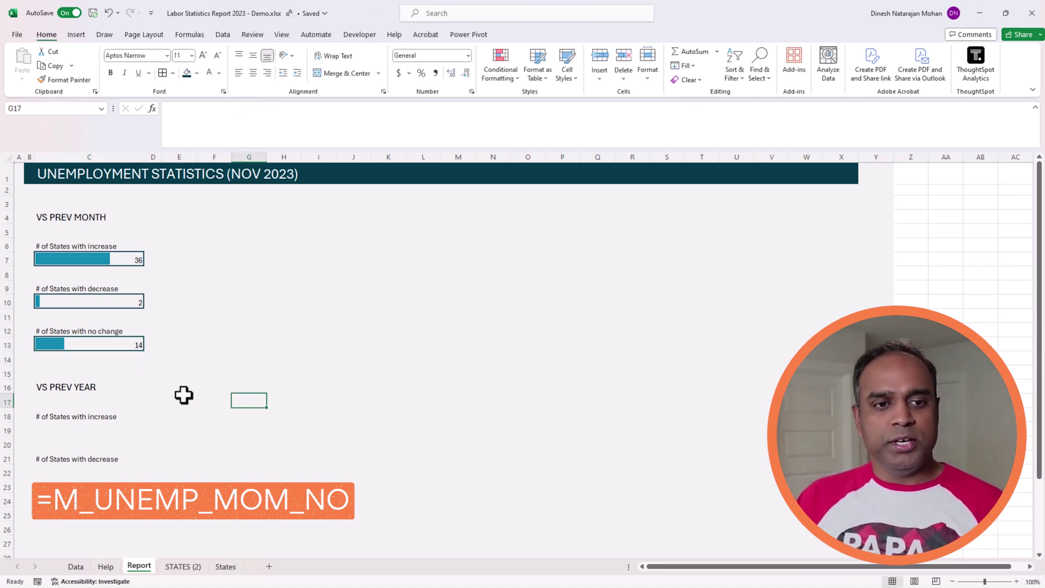
# - Select the three monthly count cells C7, C10 and C13 together
pyautogui.click(130, 264)
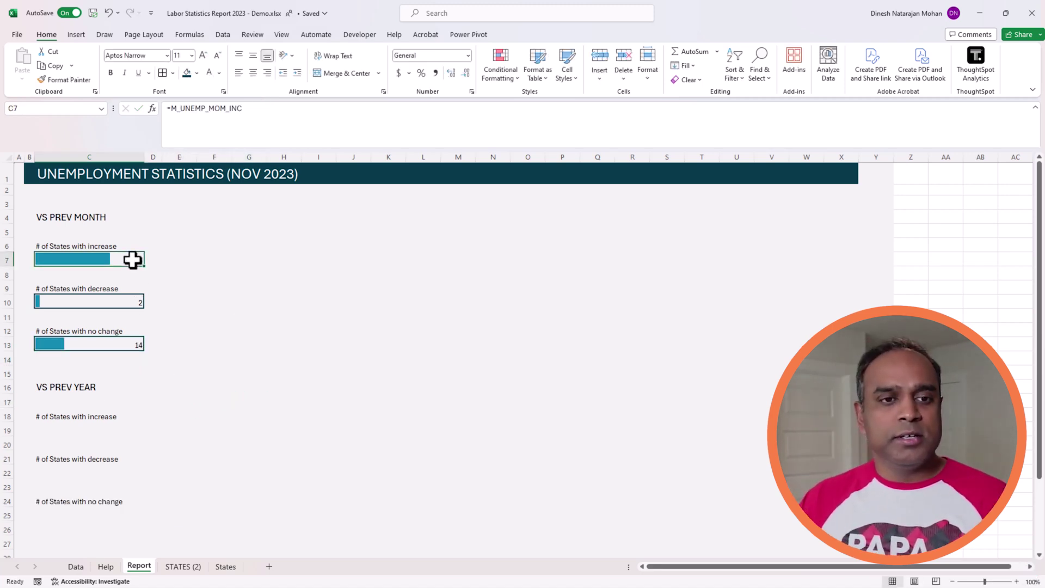
pyautogui.keyDown('ctrl'); pyautogui.click(129, 303); pyautogui.keyUp('ctrl')
pyautogui.keyDown('ctrl'); pyautogui.click(125, 341); pyautogui.keyUp('ctrl')
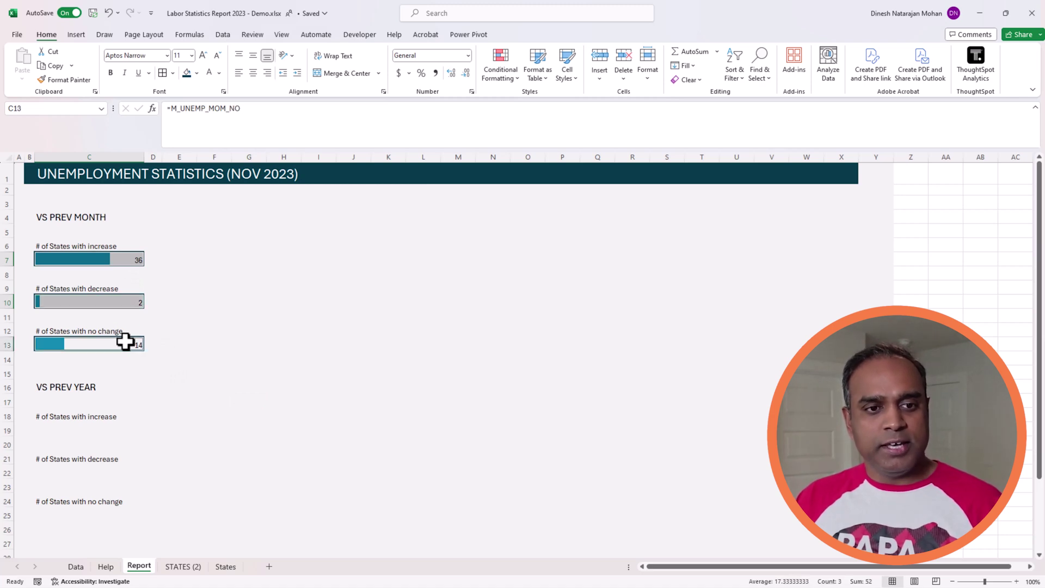
# - Increase the font size of the three VS PREV MONTH values in C7, C10 and C13 to 12
pyautogui.click(202, 55)
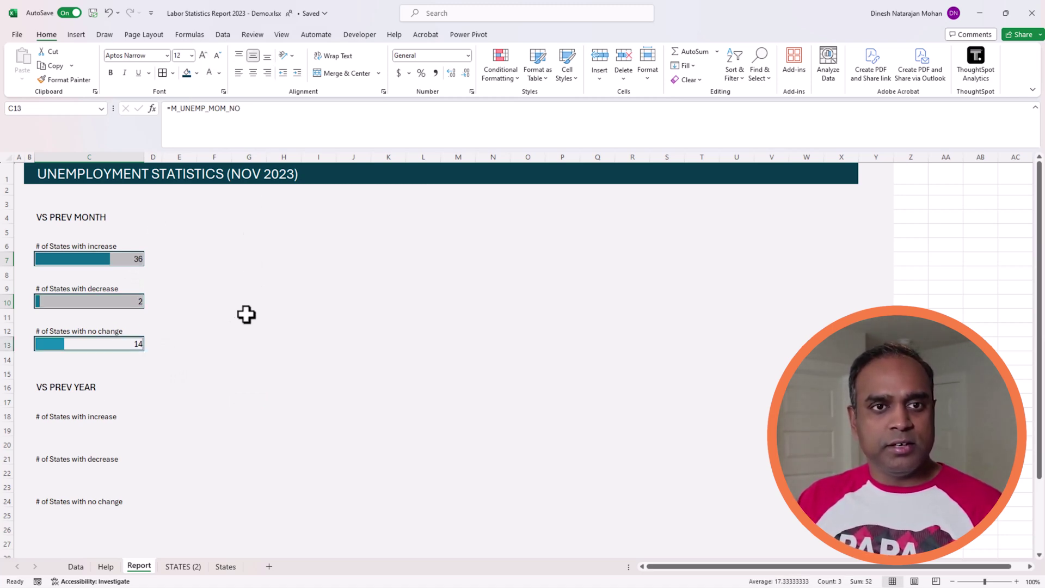
pyautogui.click(210, 366)
# - Copy the VS PREV MONTH block C6:C13 into the VS PREV YEAR section starting at C18
pyautogui.click(124, 261)
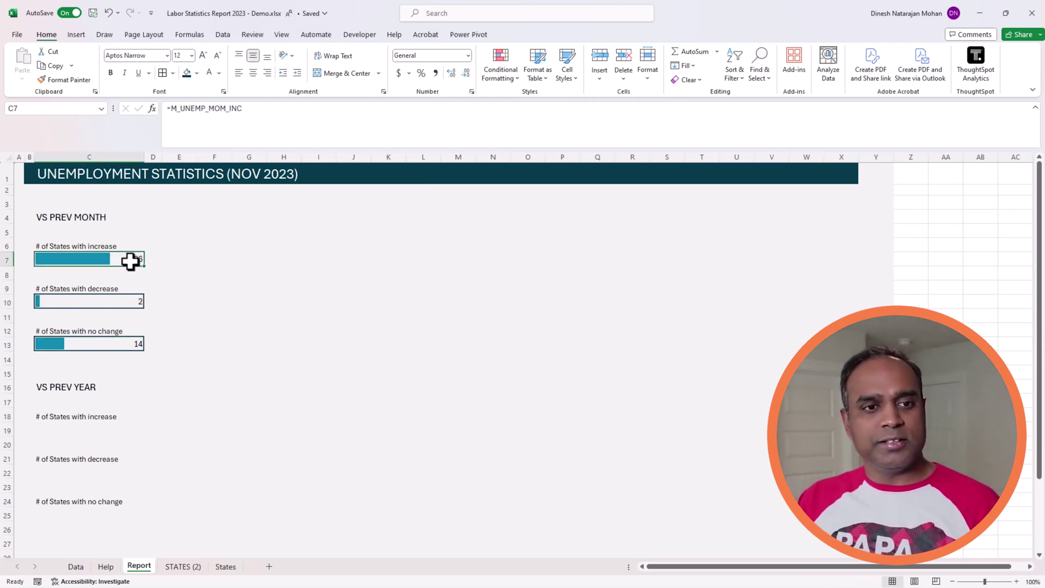
pyautogui.moveTo(128, 247); pyautogui.dragTo(129, 345)
pyautogui.hotkey('ctrl', 'c')
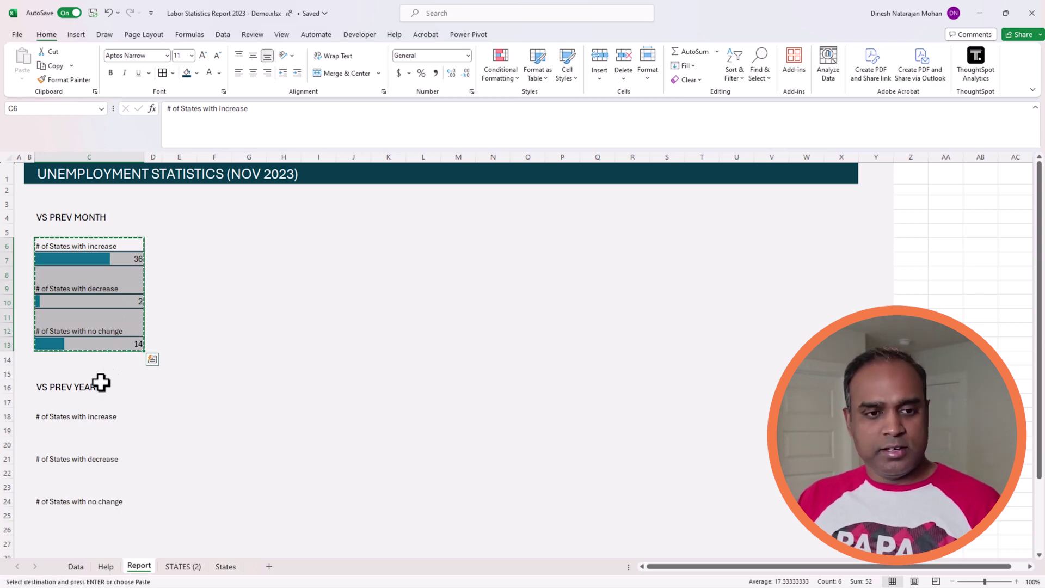
pyautogui.click(107, 418)
pyautogui.hotkey('ctrl', 'v')
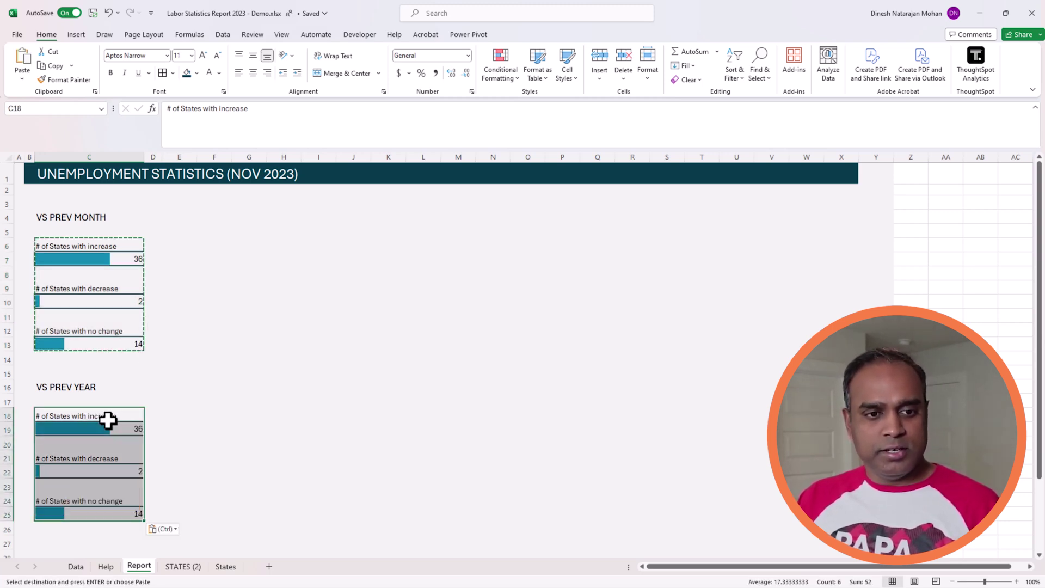
# - Change the VS PREV YEAR increase formula in C19 to =M_UNEMP_YOY_INC
pyautogui.click(111, 427)
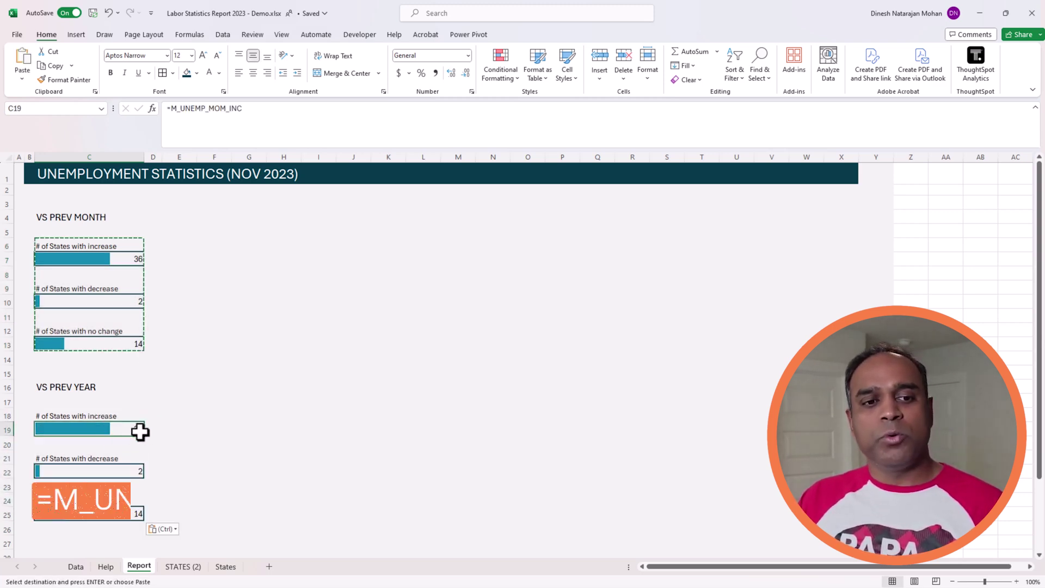
pyautogui.click(233, 108)
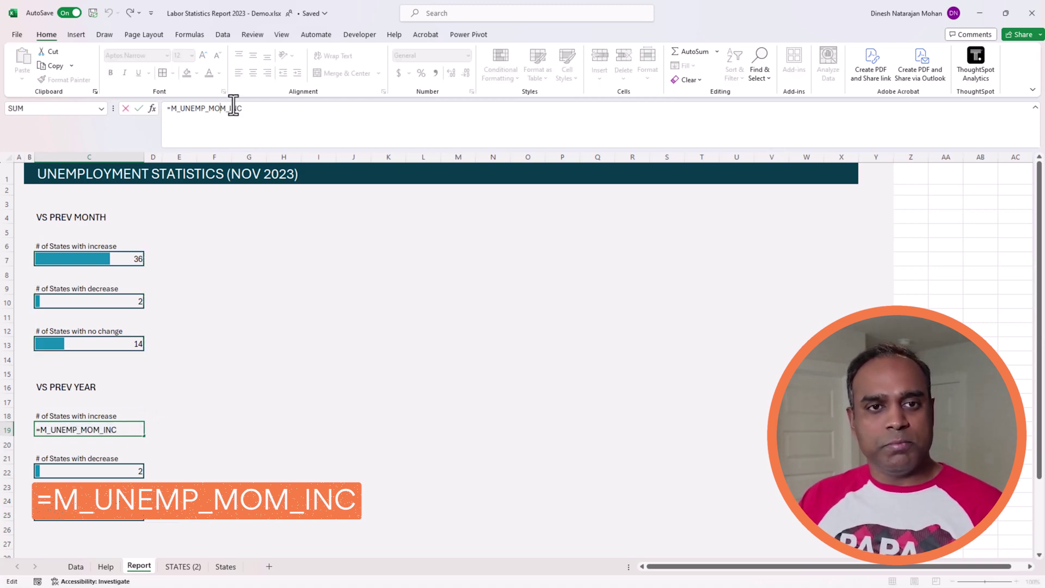
pyautogui.write('YO')
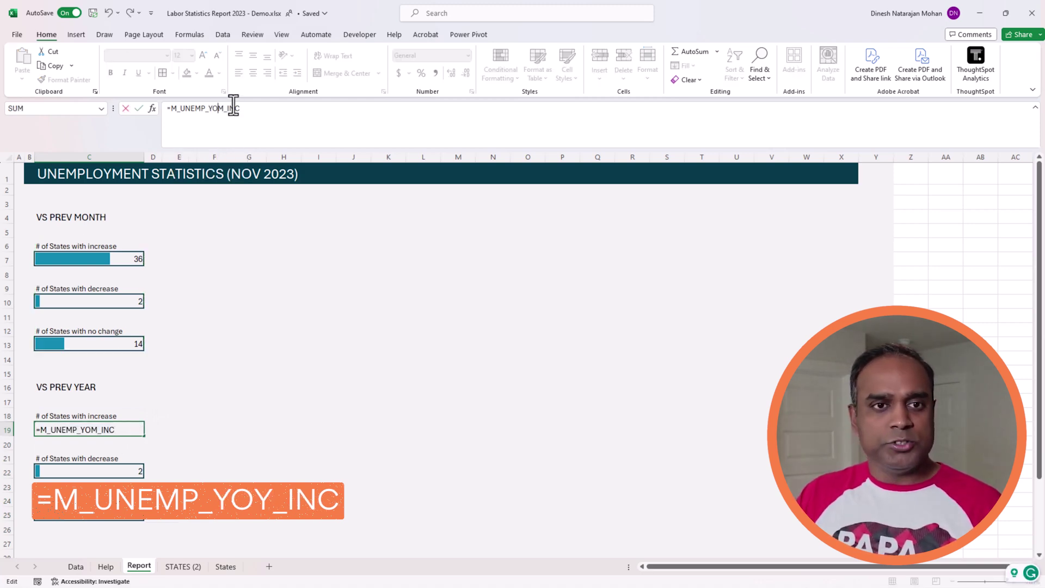
pyautogui.write('Y')
pyautogui.press('Right')
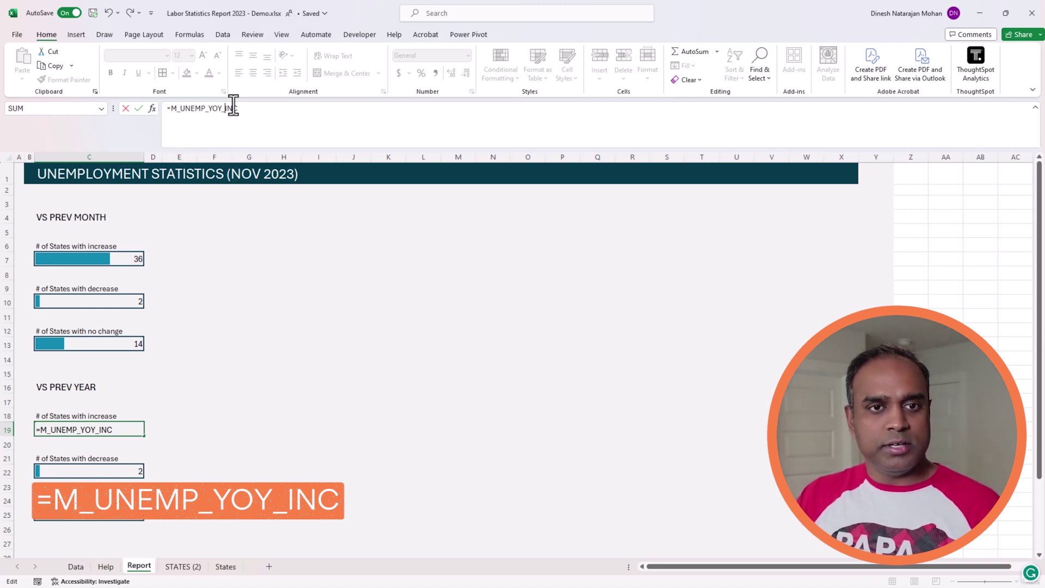
pyautogui.press('Return')
# - Change the VS PREV YEAR decrease formula in C22 to =M_UNEMP_YOY_DEC
pyautogui.click(122, 467)
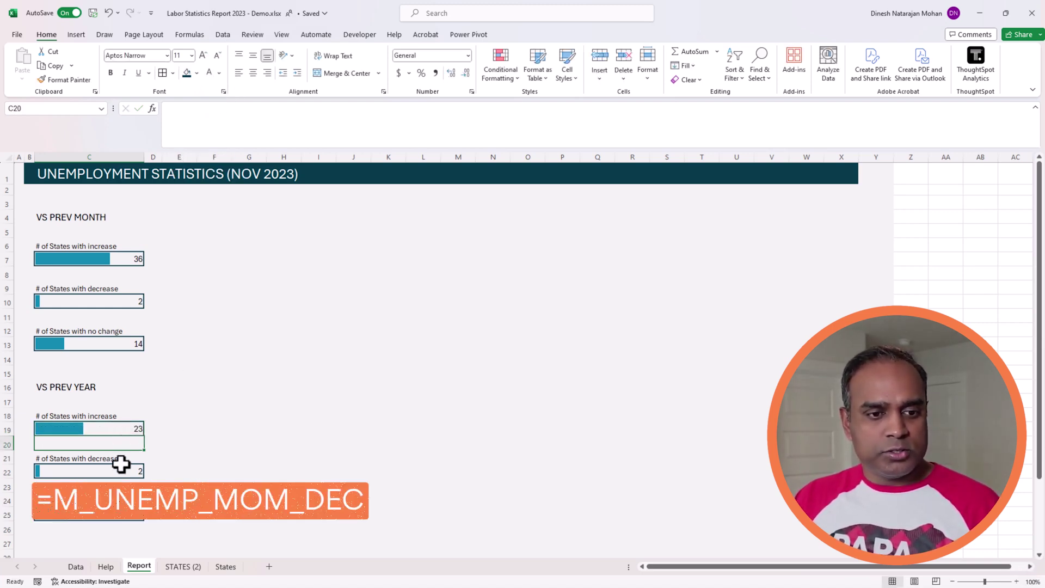
pyautogui.click(230, 109)
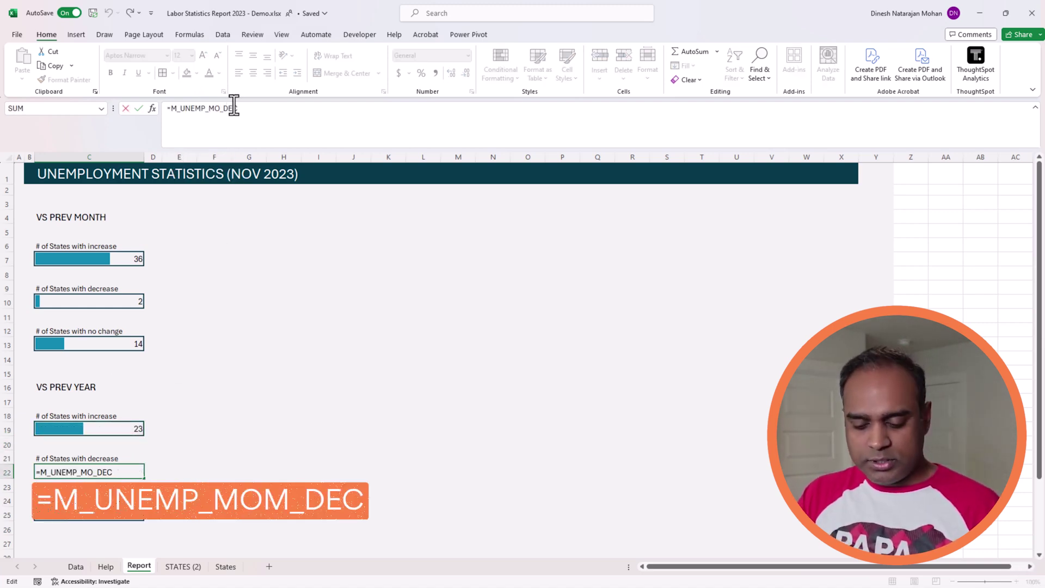
pyautogui.press('BackSpace')
pyautogui.press('BackSpace')
pyautogui.write('YOY')
pyautogui.press('Return')
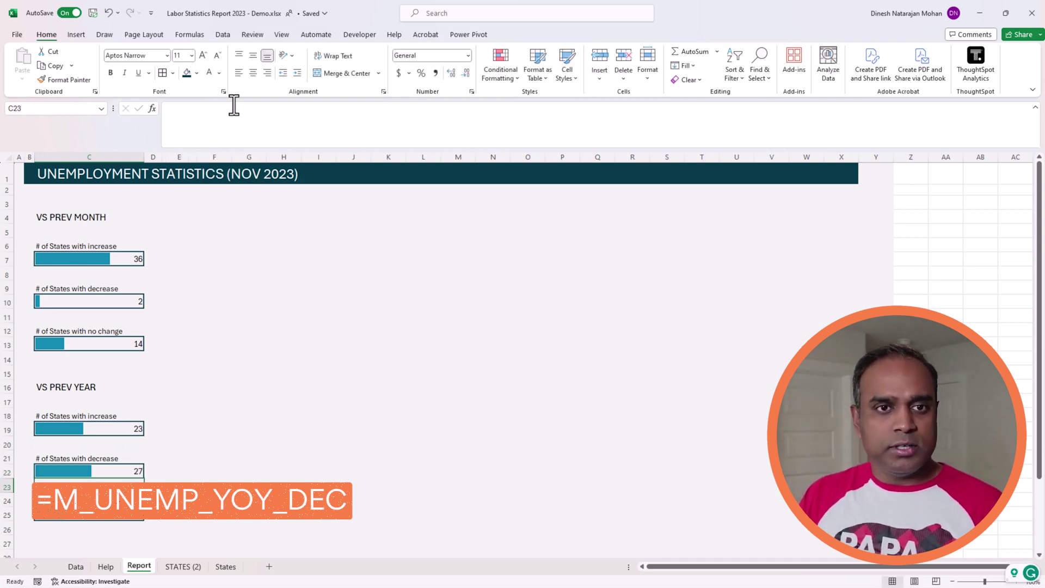
# - Change the VS PREV YEAR no-change formula in C25 to =M_UNEMP_YOY_NO
pyautogui.click(117, 514)
pyautogui.click(225, 108)
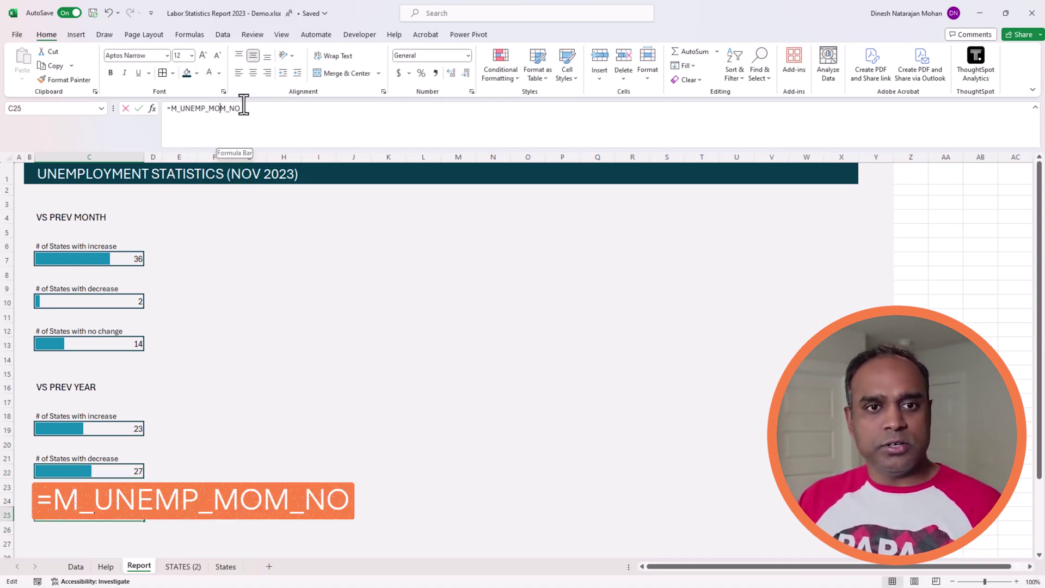
pyautogui.hotkey('shift', 'Left')
pyautogui.hotkey('shift', 'Left')
pyautogui.hotkey('shift', 'Left')
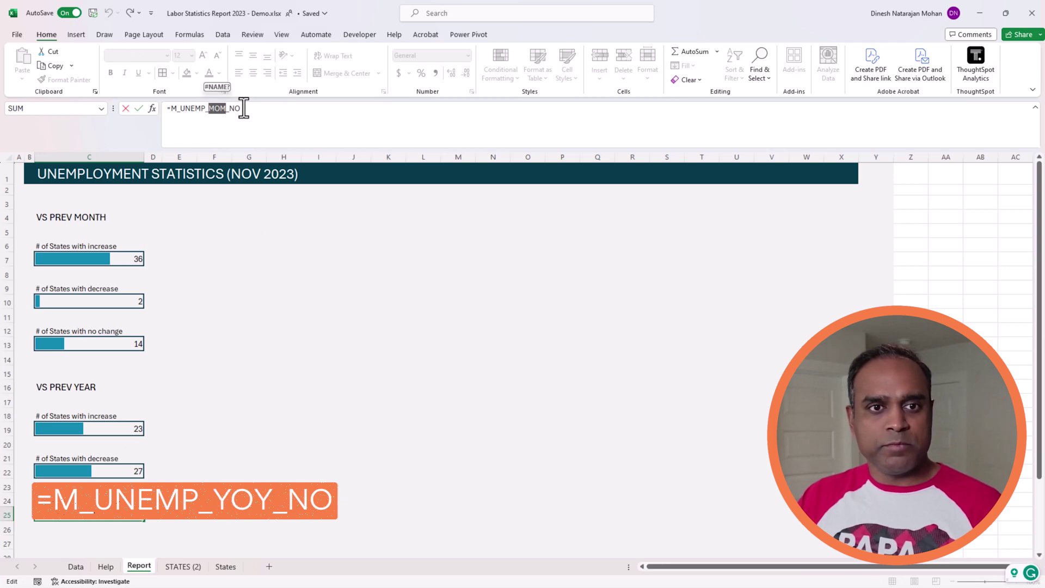
pyautogui.write('YOY')
pyautogui.press('Escape')
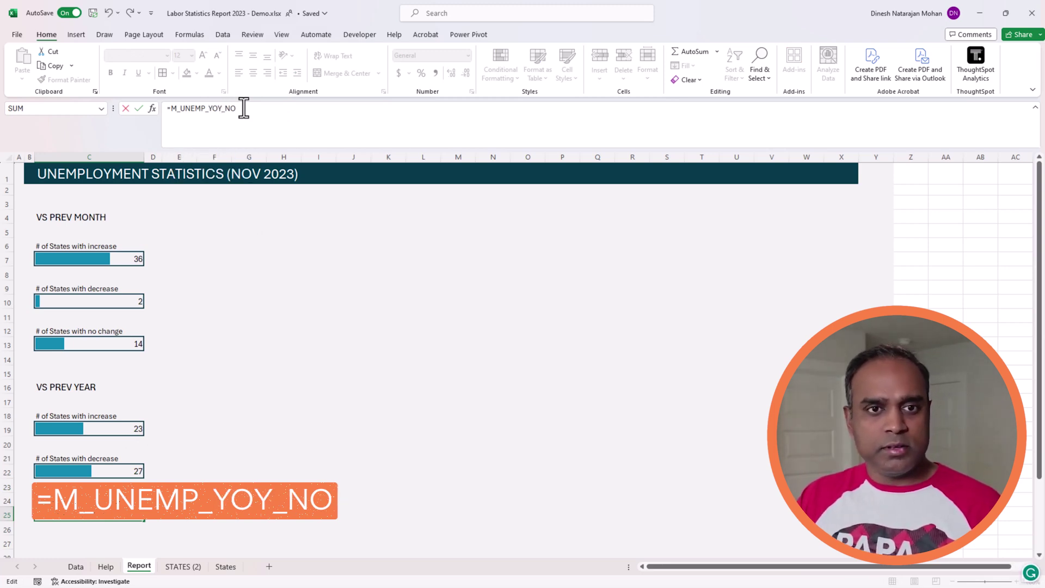
pyautogui.press('Return')
pyautogui.click(282, 384)
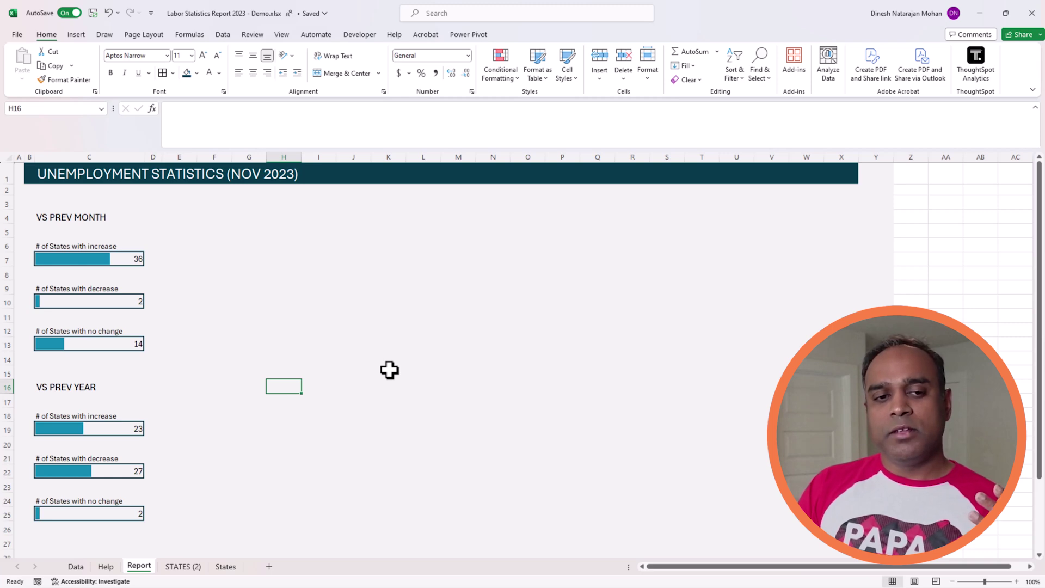
# - Trace the report's month-over-month increase value to its COUNTIF formula in G5 on the Help sheet, and return to the Report sheet
pyautogui.click(133, 259)
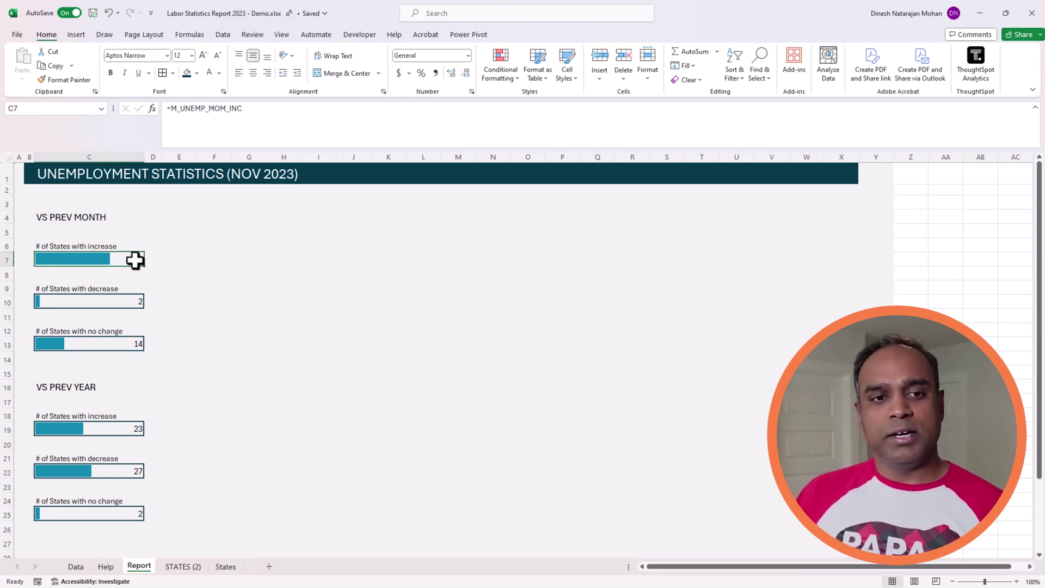
pyautogui.click(105, 566)
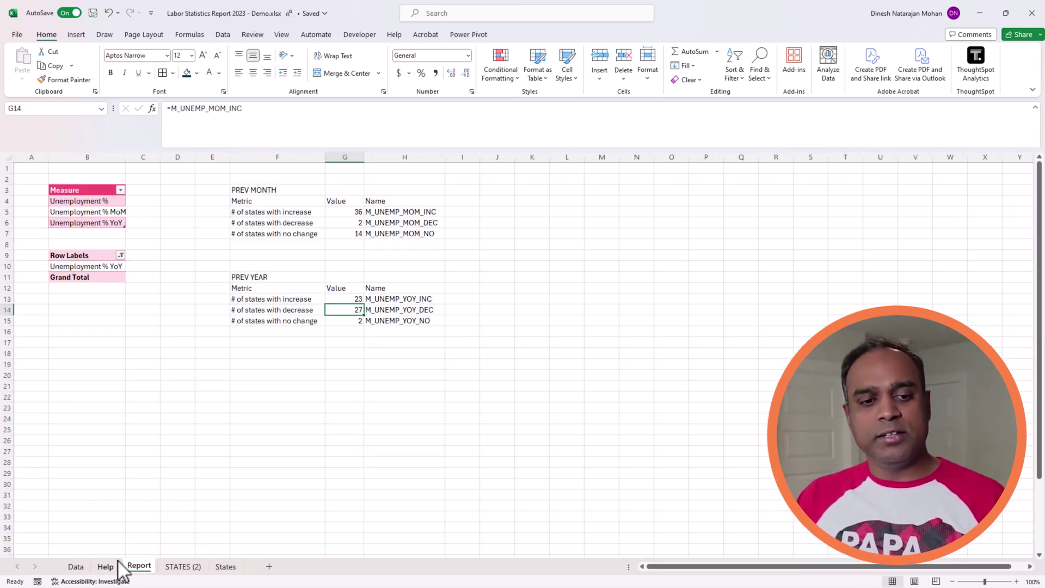
pyautogui.click(343, 212)
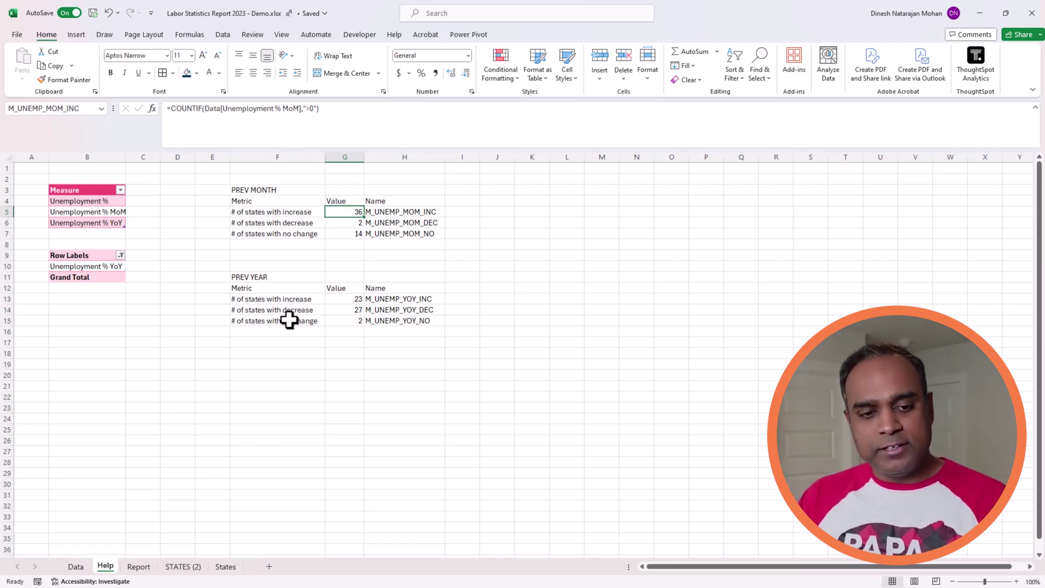
pyautogui.click(139, 566)
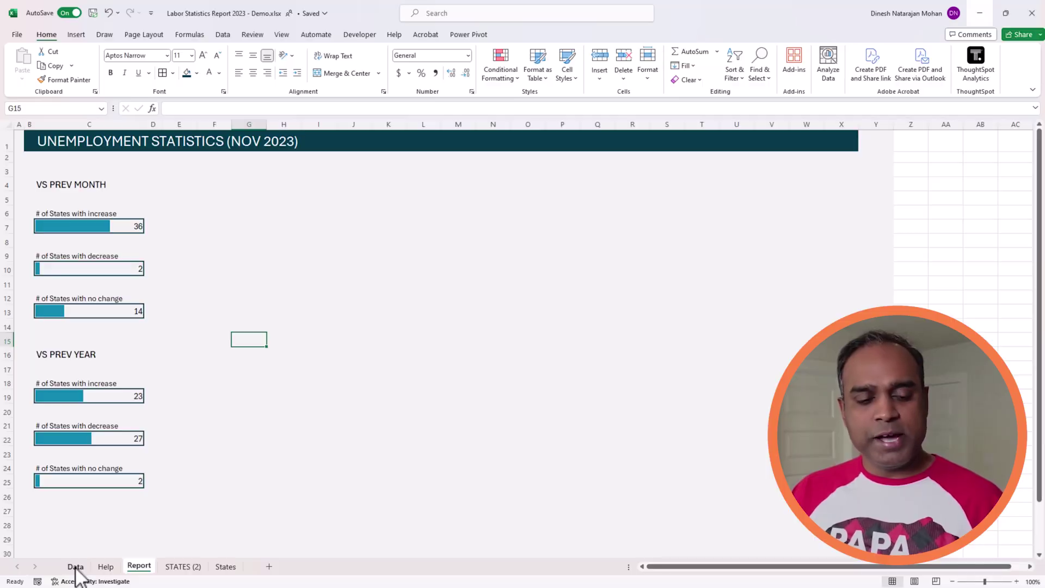
# - On the Data sheet, try the Measure slicer with Unemployment % MoM and set it to Unemployment %, checking the VALUE column
pyautogui.click(75, 567)
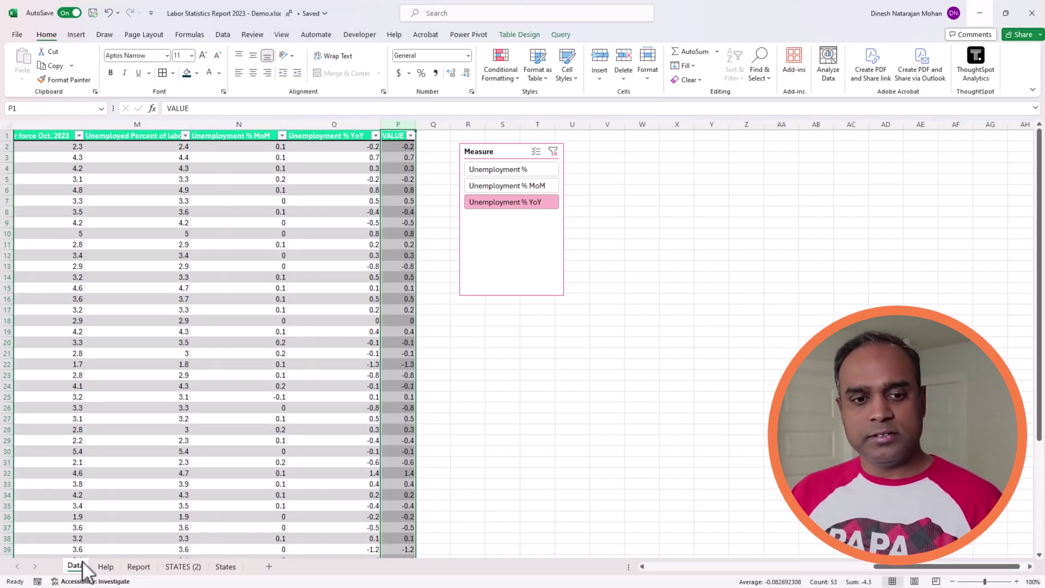
pyautogui.click(495, 248)
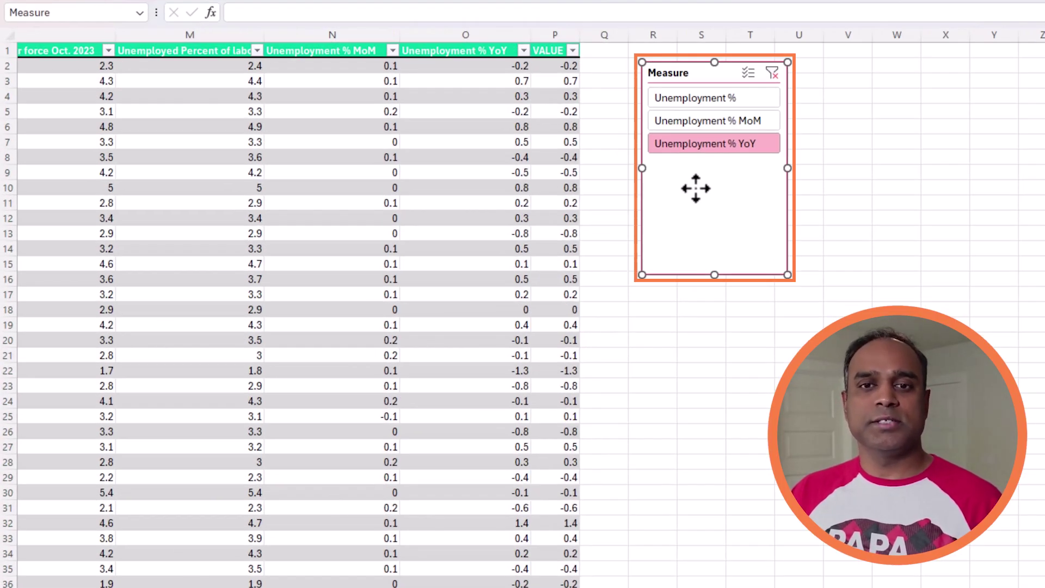
pyautogui.click(560, 31)
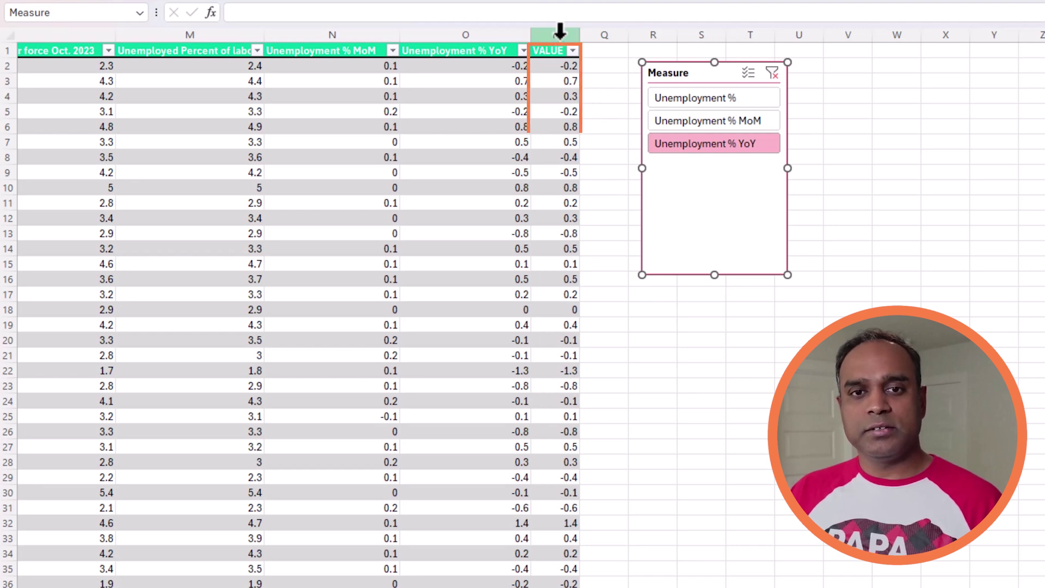
pyautogui.click(764, 121)
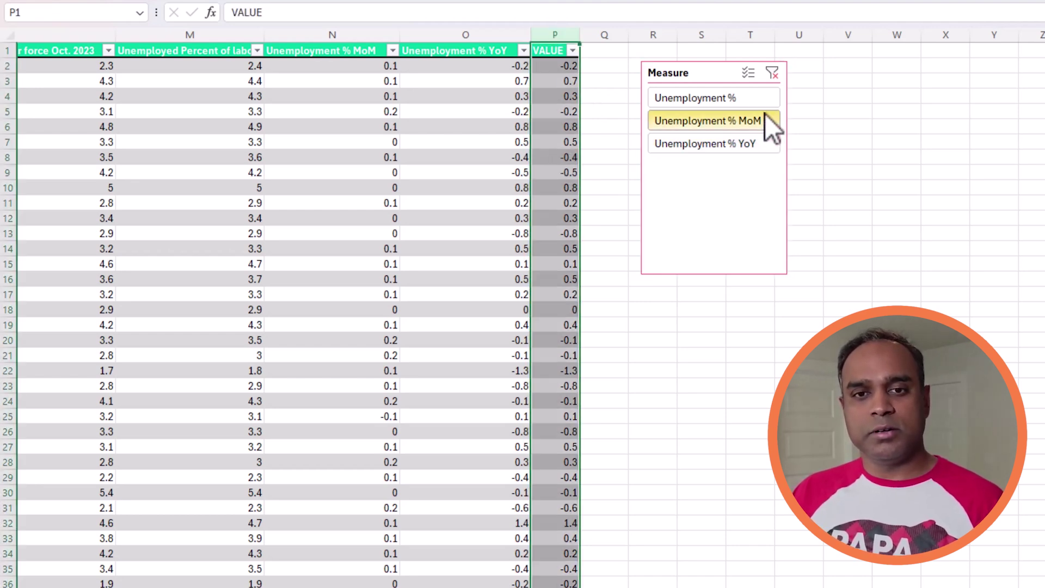
pyautogui.click(766, 103)
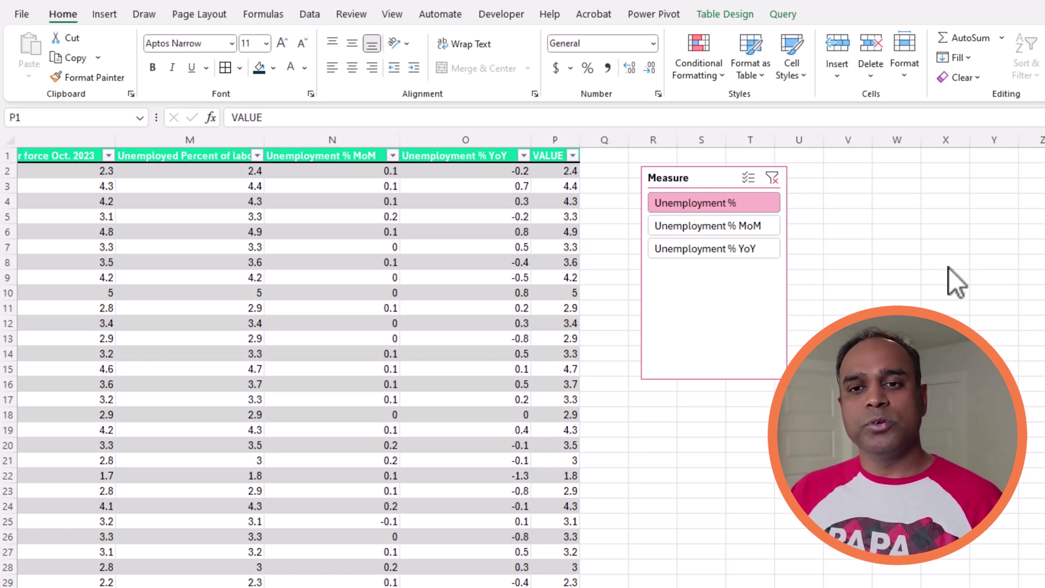
# - Insert an empty filled map chart from a blank cell on the Data sheet and place it beside the Measure slicer
pyautogui.click(995, 217)
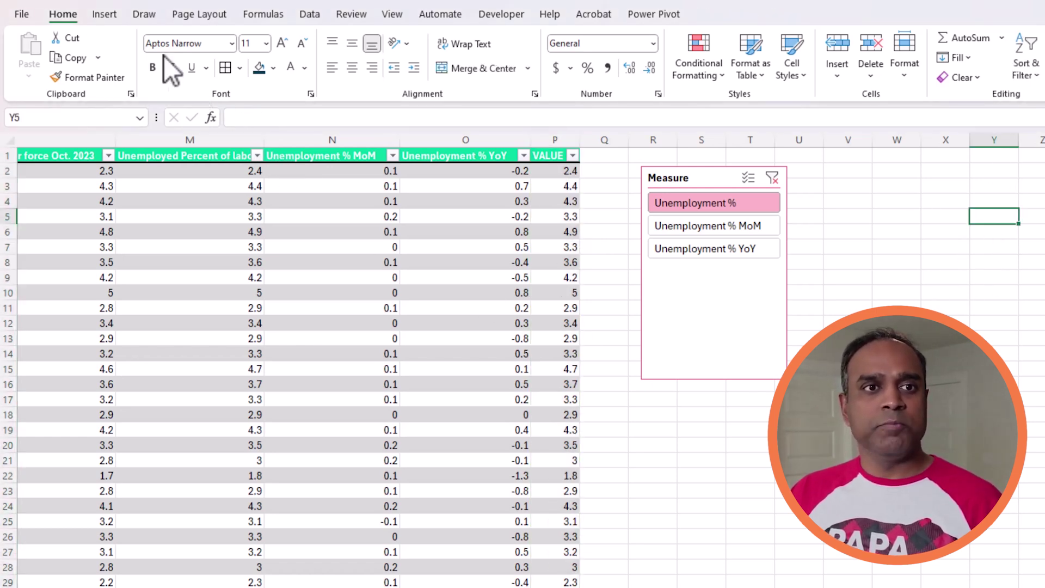
pyautogui.click(105, 15)
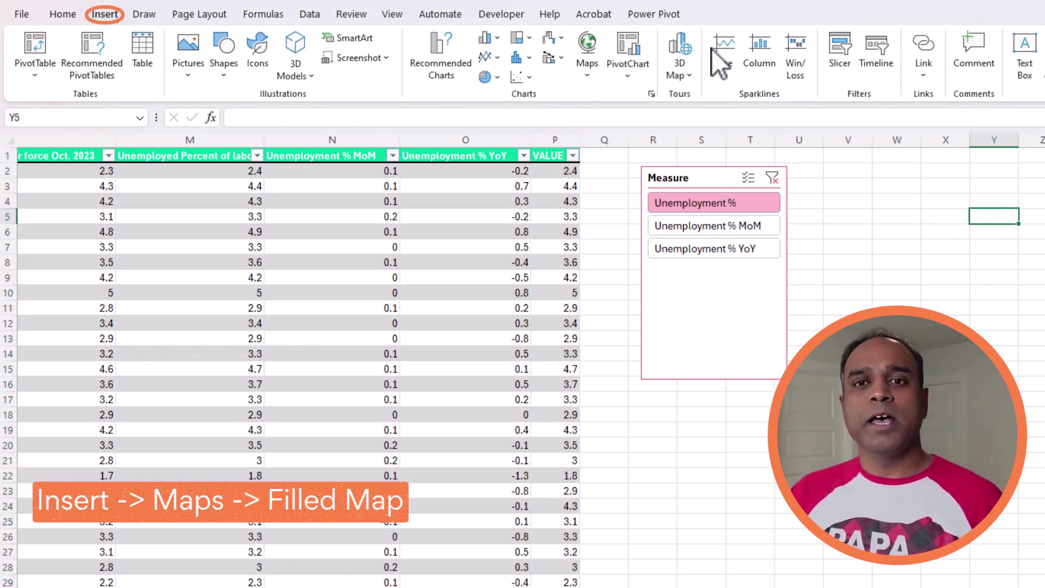
pyautogui.click(587, 76)
pyautogui.click(595, 134)
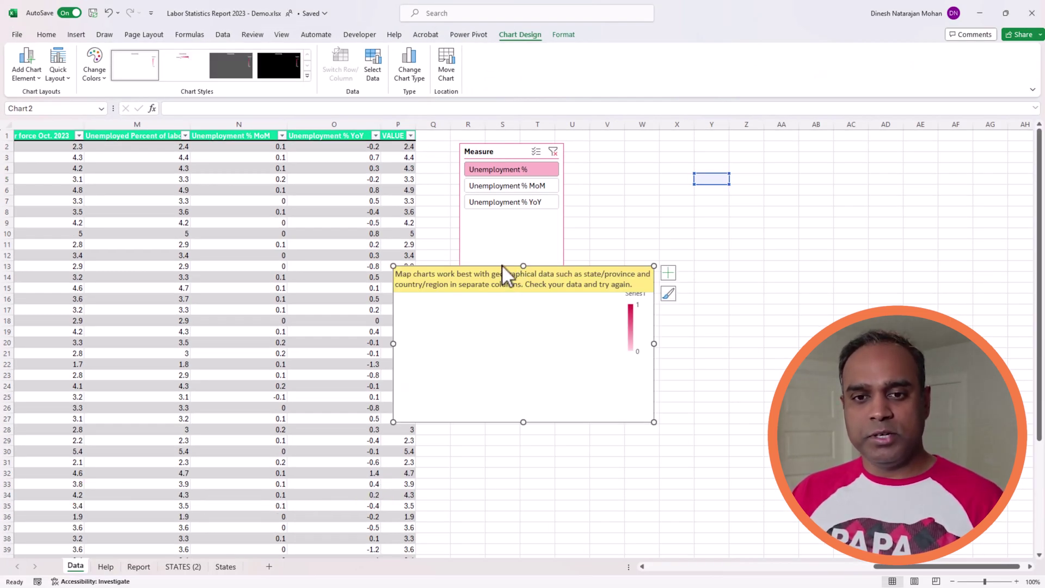
pyautogui.moveTo(502, 266); pyautogui.dragTo(689, 223)
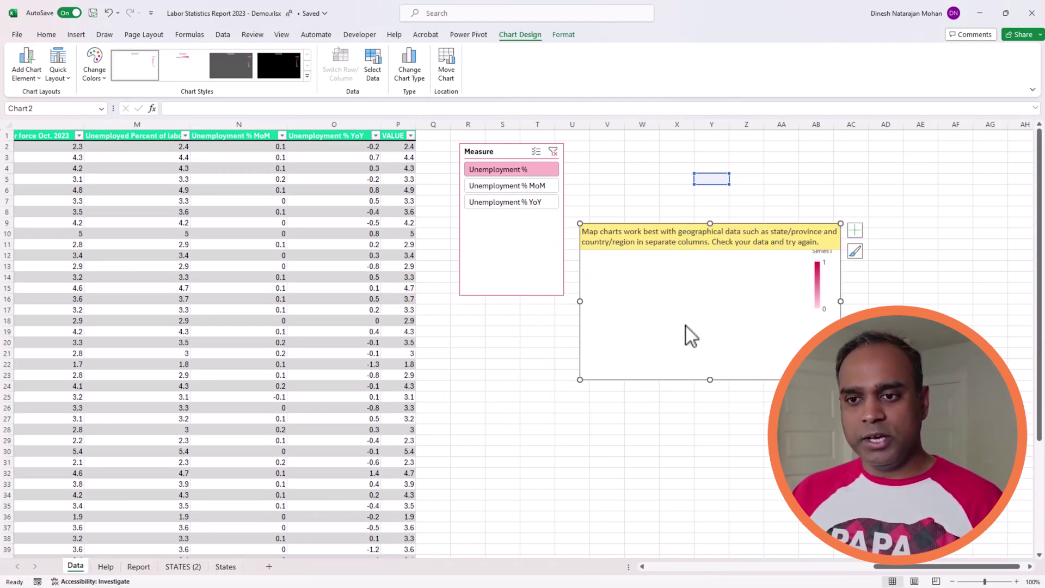
# - Set the map chart's series values to the VALUE column data, =Data!$P$2:$P$53
pyautogui.rightClick(669, 295)
pyautogui.click(713, 363)
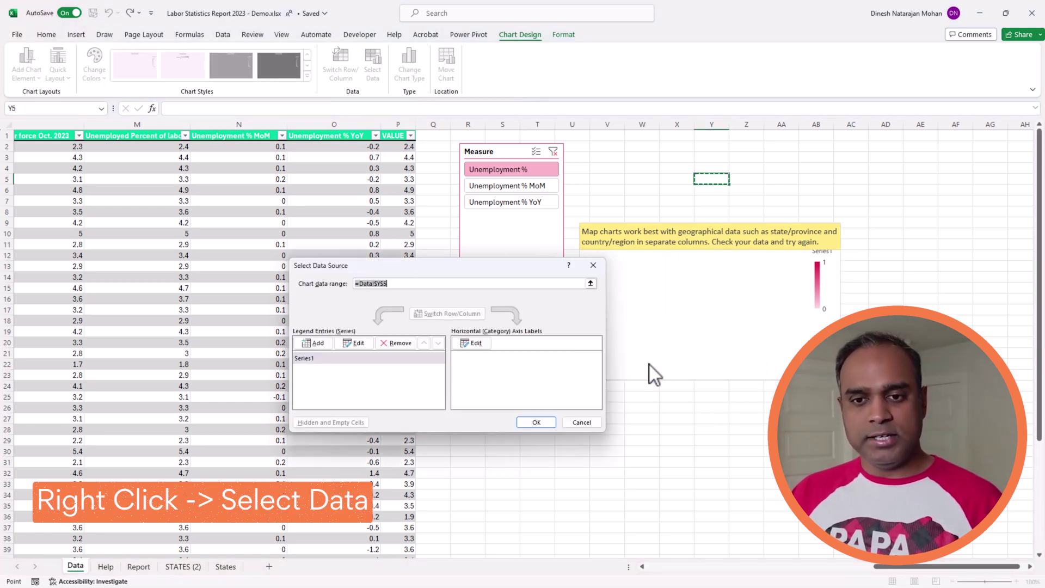
pyautogui.click(355, 344)
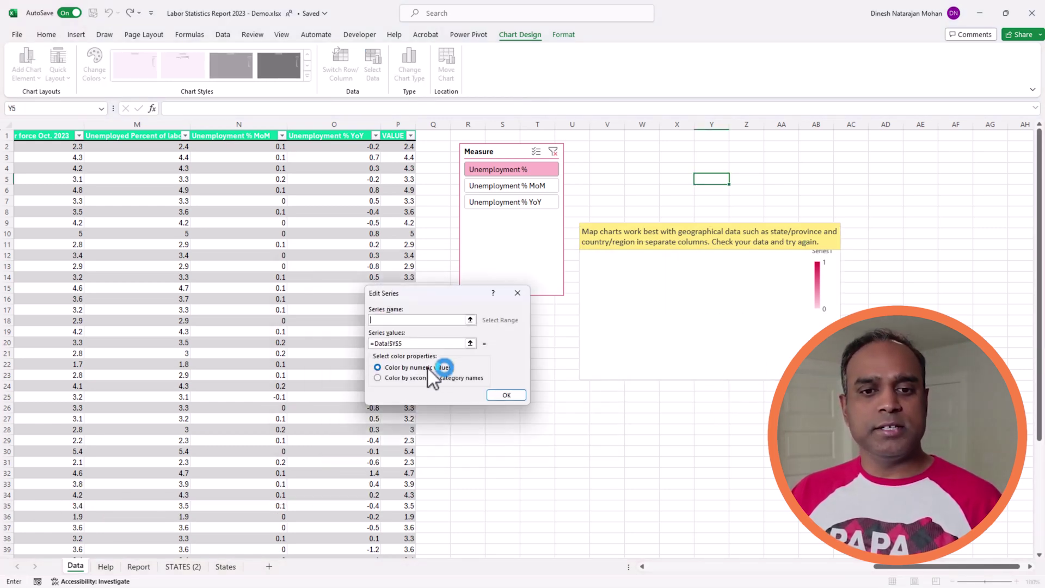
pyautogui.click(470, 343)
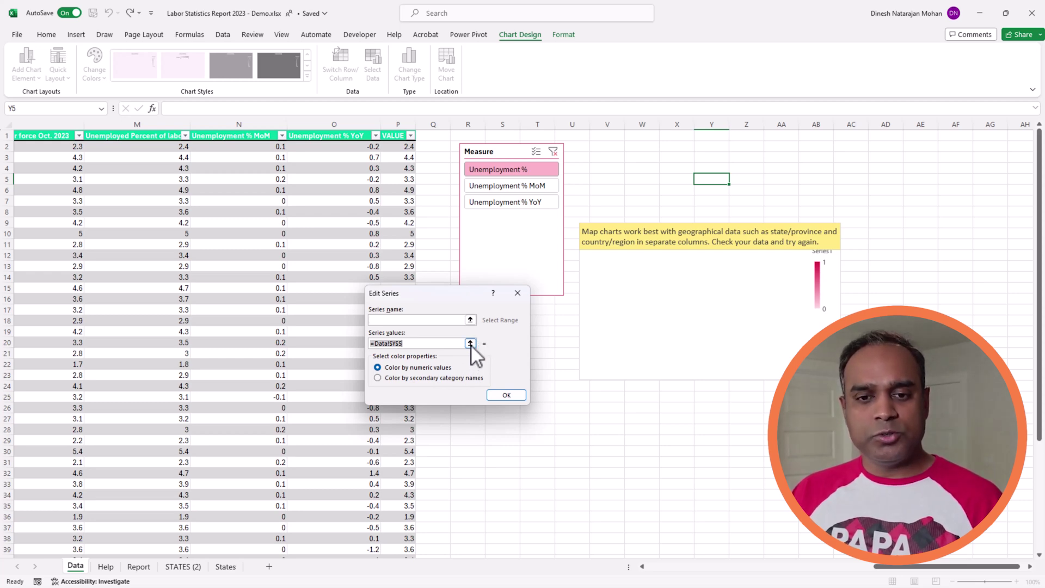
pyautogui.click(403, 147)
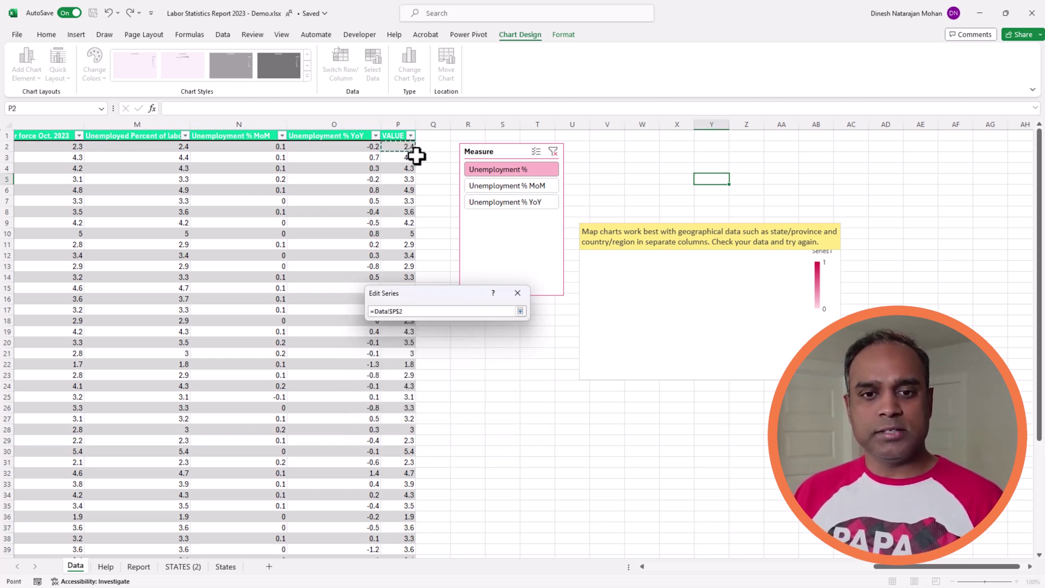
pyautogui.hotkey('ctrl', 'shift', 'Down')
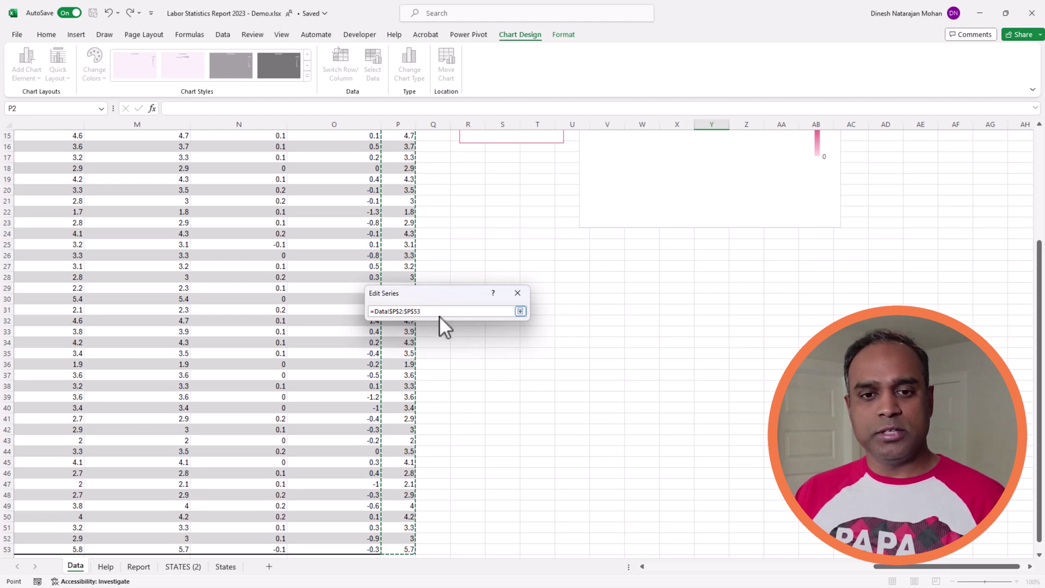
pyautogui.click(520, 311)
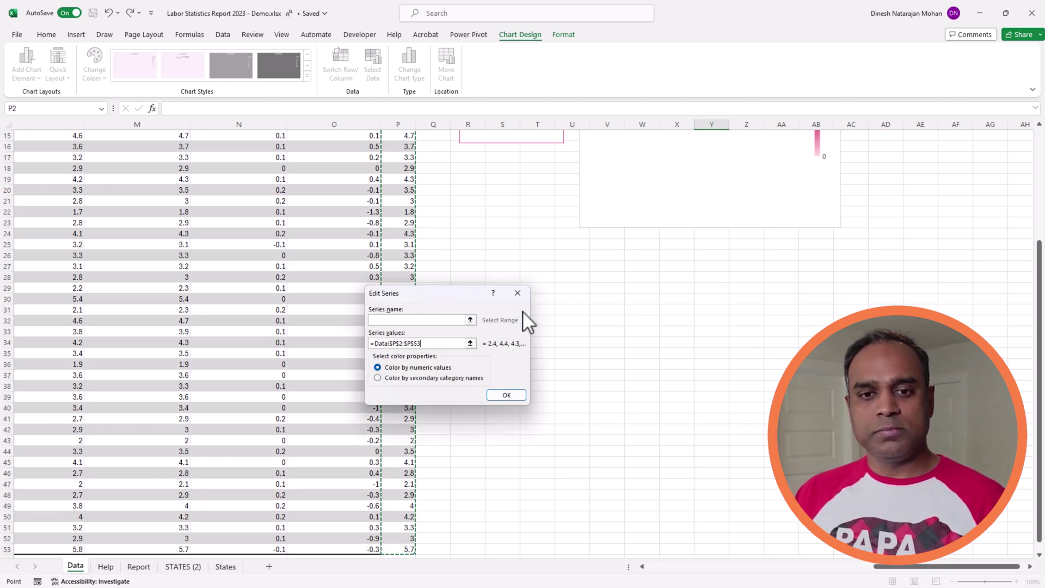
pyautogui.click(505, 395)
# - Try to set the map chart's axis label range to the state names, =Data!$A$2:$A$53
pyautogui.click(487, 345)
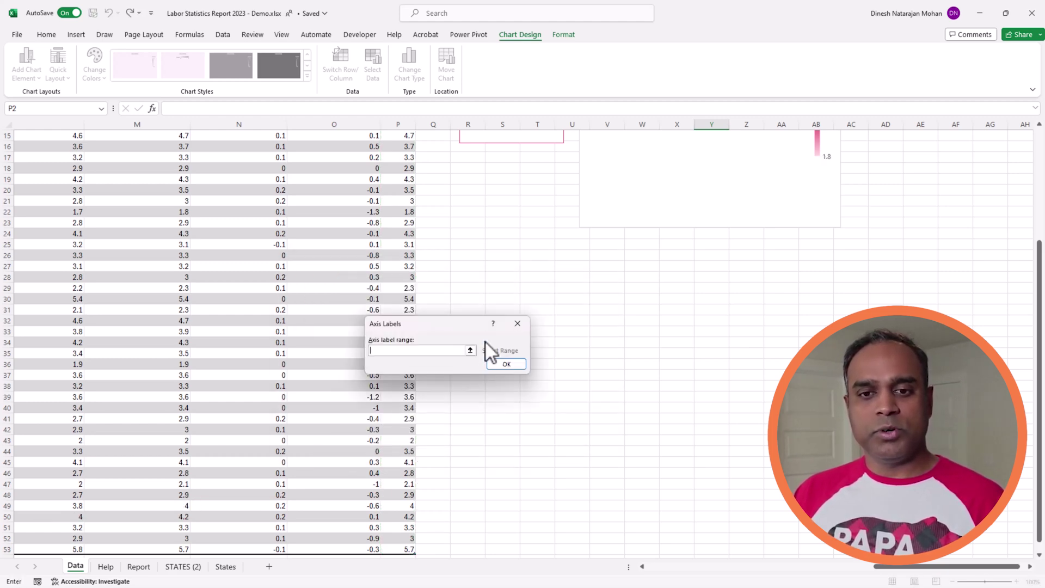
pyautogui.click(179, 203)
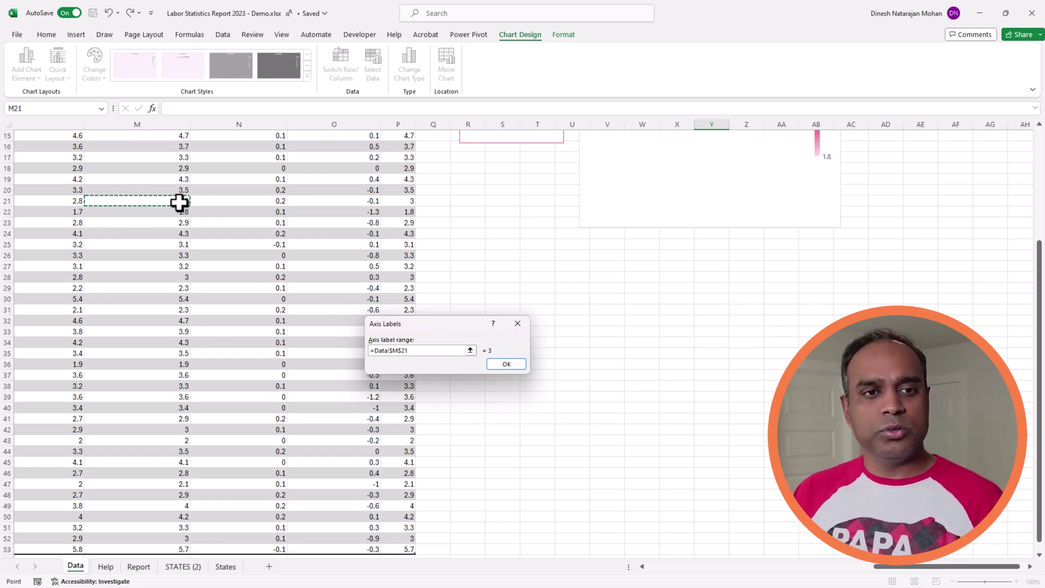
pyautogui.hotkey('ctrl', 'Home')
pyautogui.press('Down')
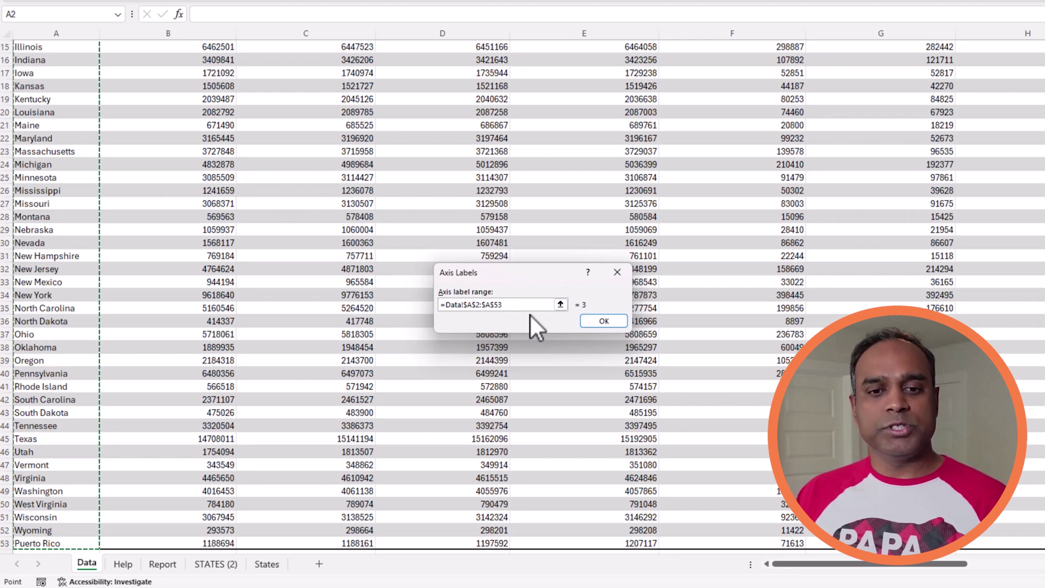
pyautogui.scroll(-2, 152, 346)
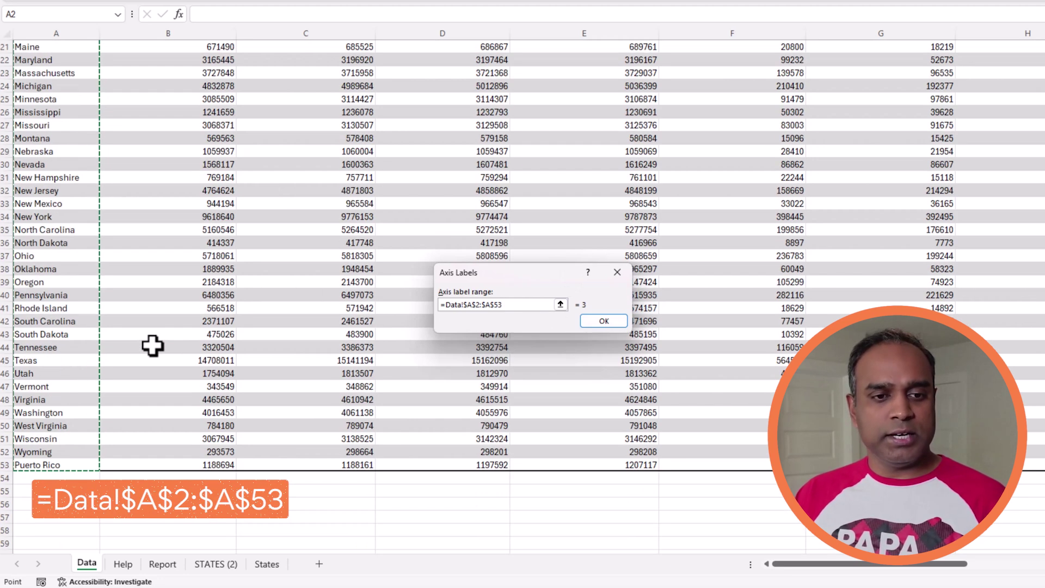
pyautogui.click(602, 321)
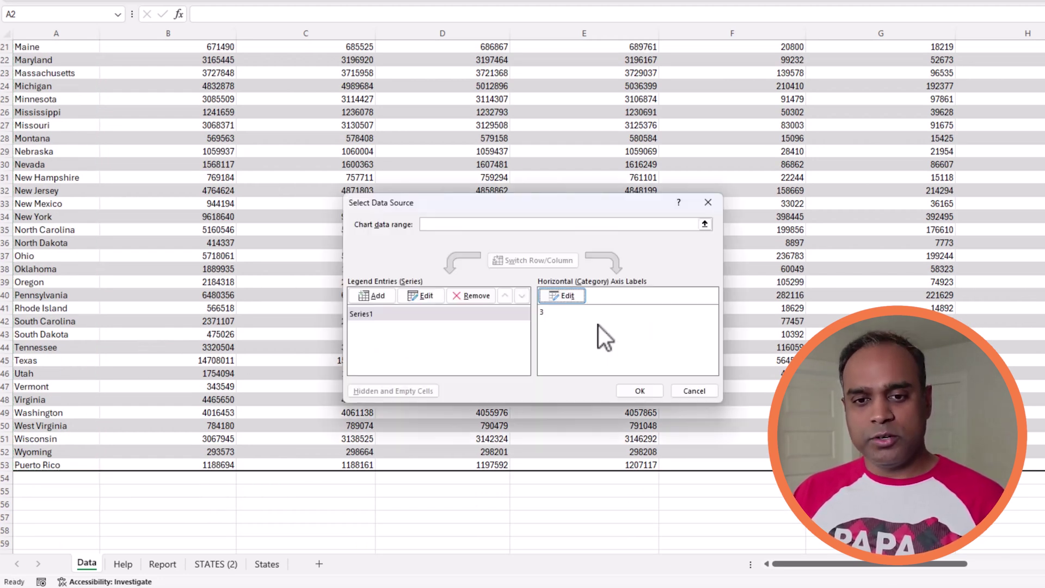
# - Edit the map chart's axis labels again to use the state names in =Data!$A$2:$A$53
pyautogui.click(567, 300)
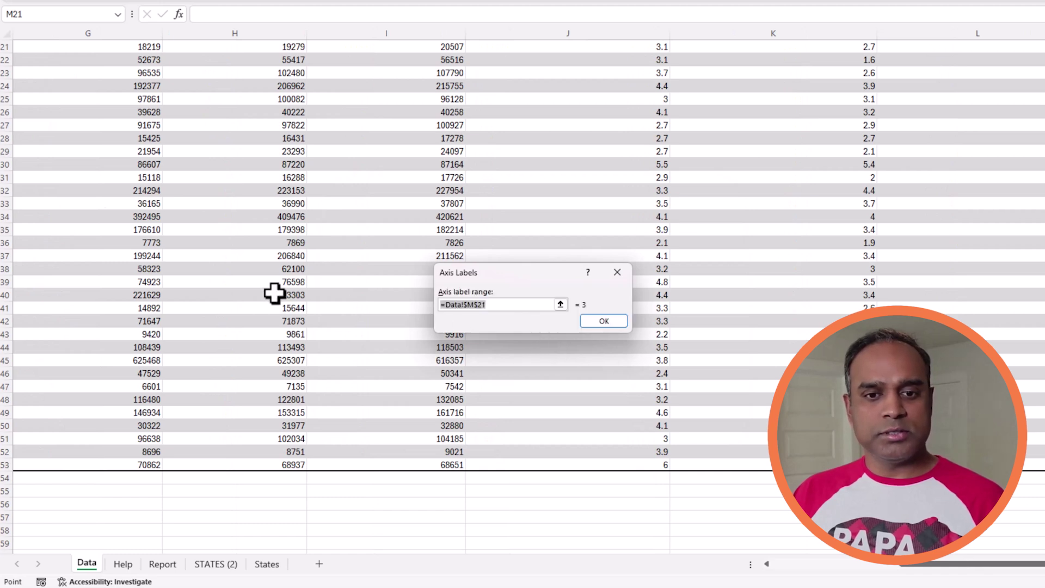
pyautogui.click(264, 269)
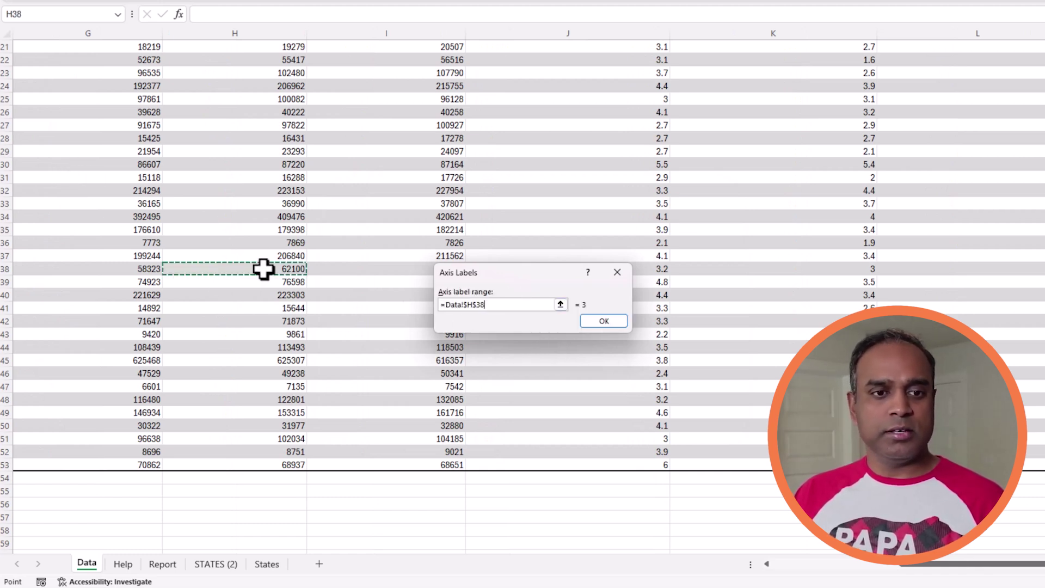
pyautogui.hotkey('ctrl', 'Home')
pyautogui.press('Down')
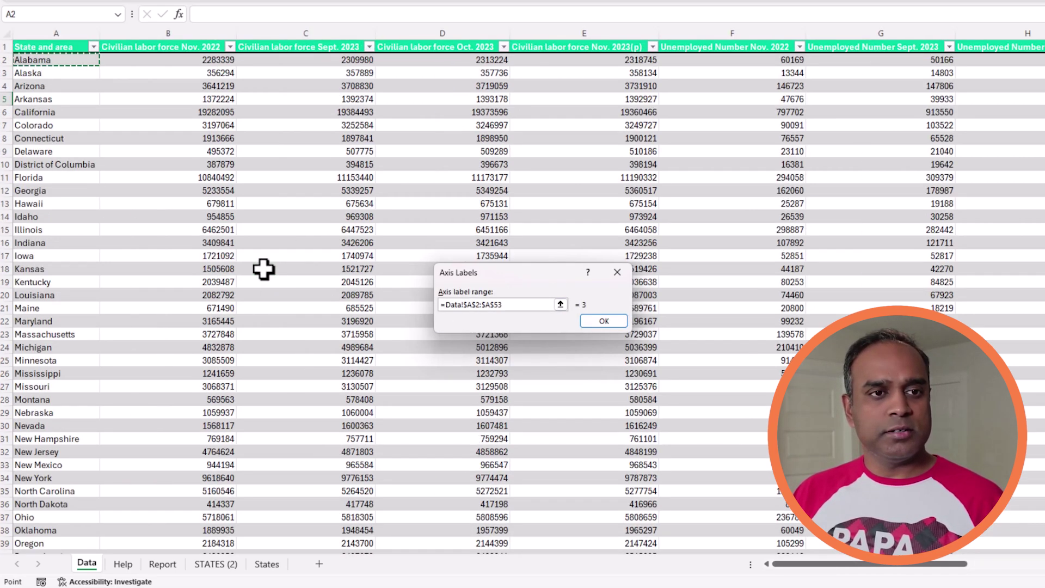
pyautogui.hotkey('ctrl', 'shift', 'Down')
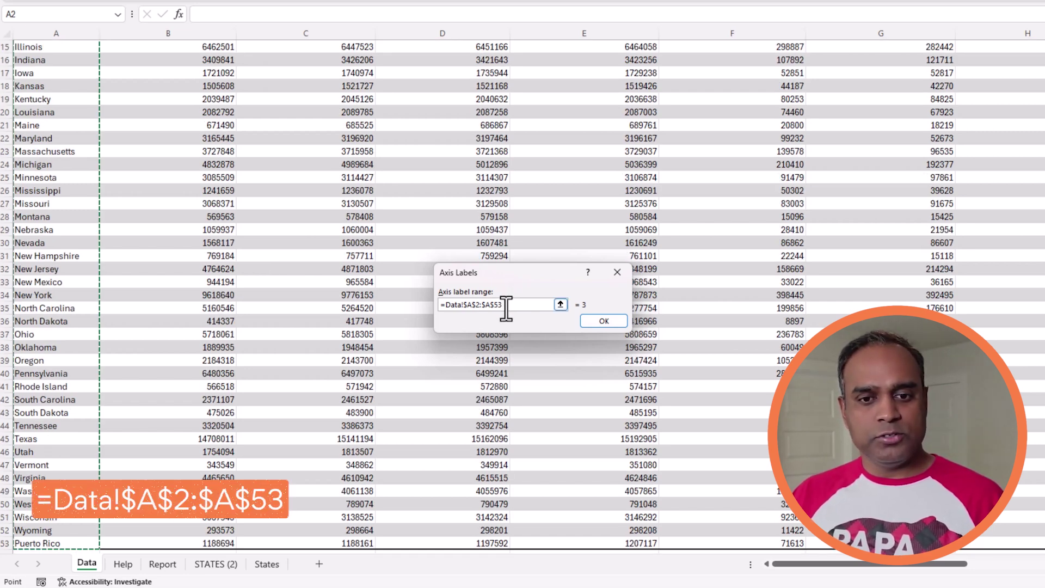
pyautogui.click(615, 326)
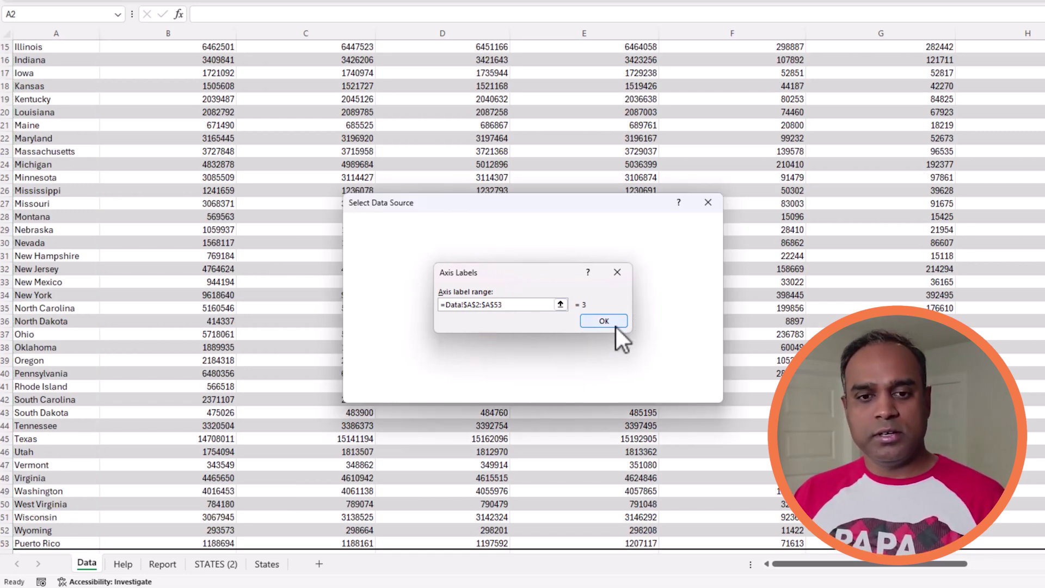
# - Check that the map series values are =Data!$P$2:$P$53 and apply the chart's data source
pyautogui.click(420, 302)
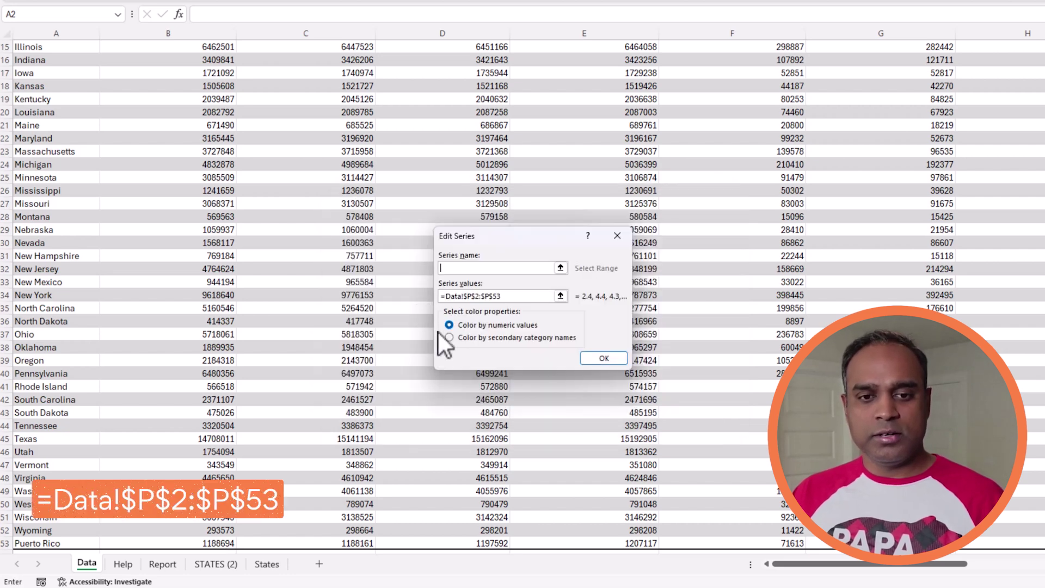
pyautogui.moveTo(500, 297); pyautogui.dragTo(444, 301)
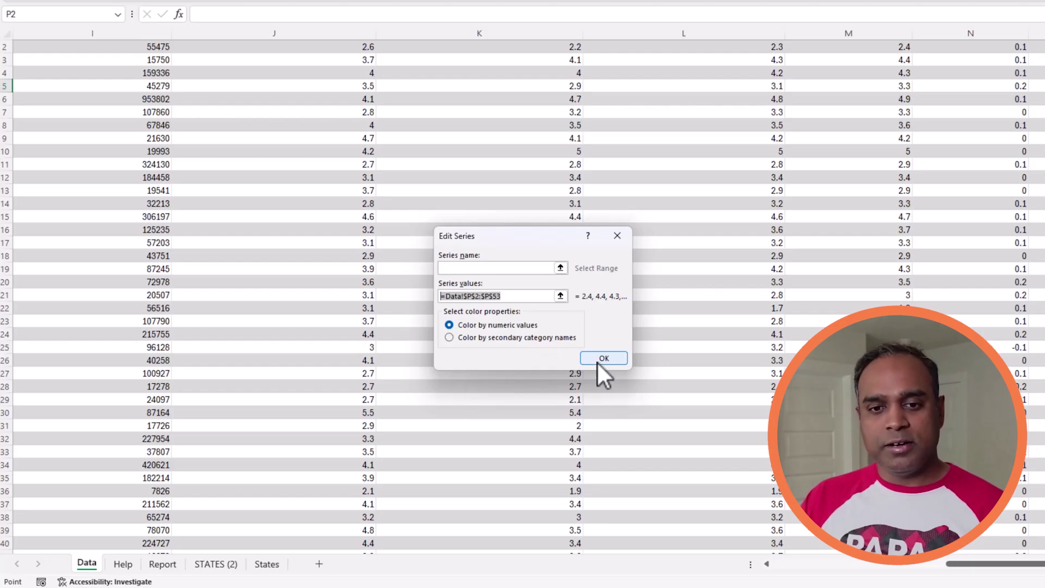
pyautogui.click(599, 361)
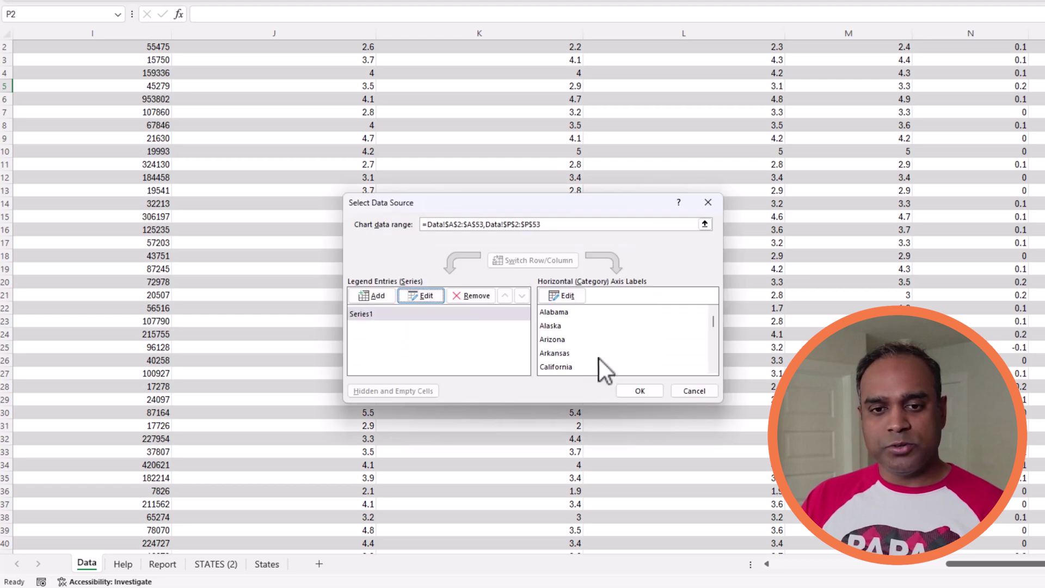
pyautogui.click(638, 391)
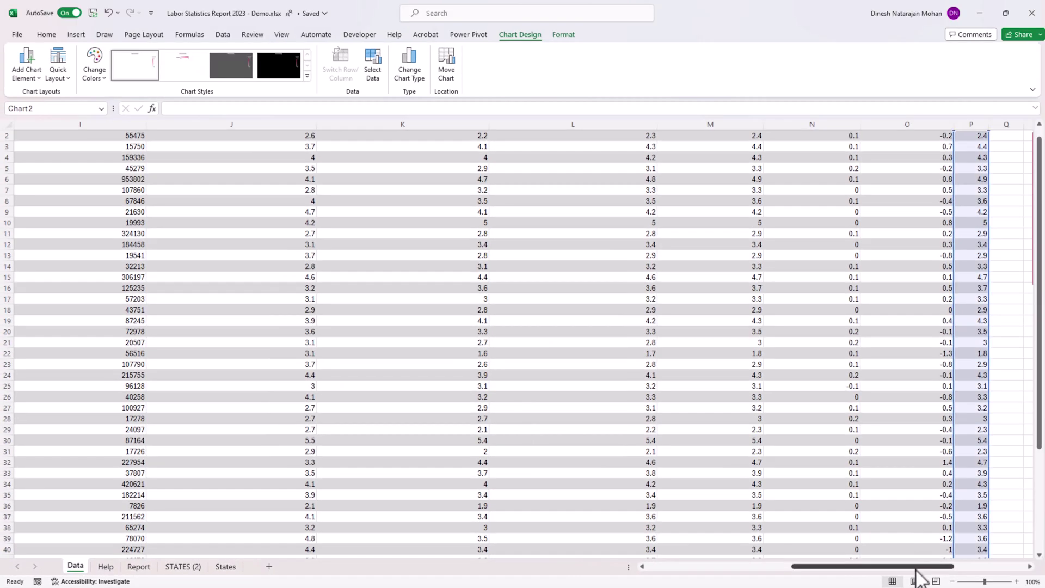
# - Test the map chart with the Measure slicer on Unemployment % MoM and Unemployment % YoY, and return it to Unemployment %
pyautogui.moveTo(922, 577); pyautogui.dragTo(1018, 576)
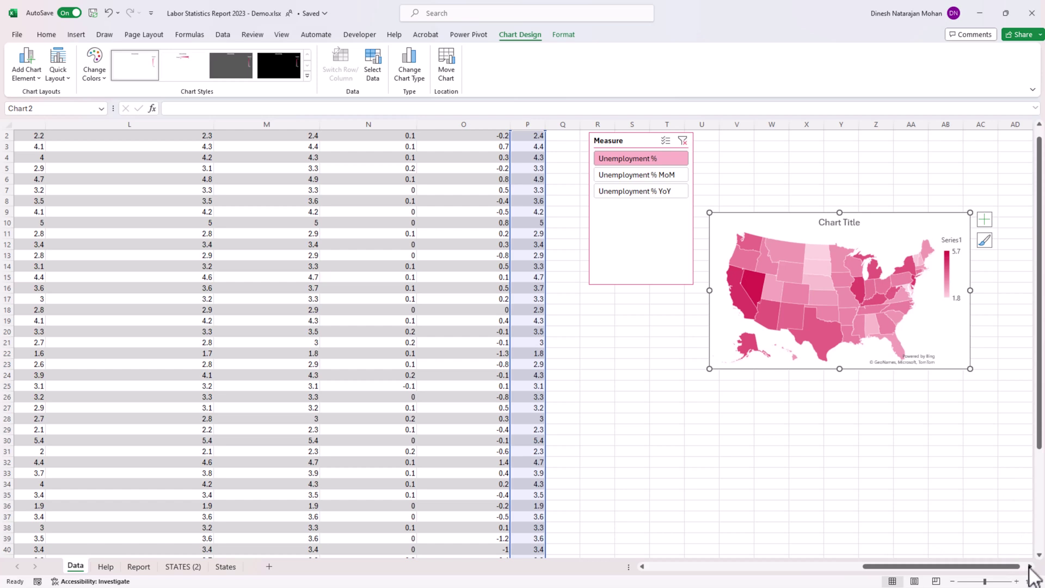
pyautogui.click(1029, 568)
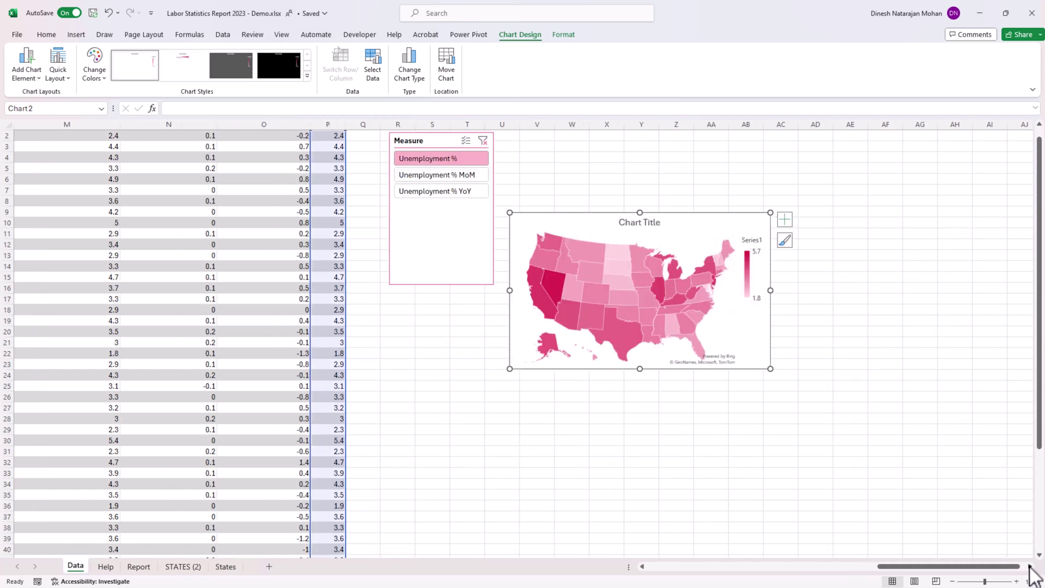
pyautogui.click(452, 175)
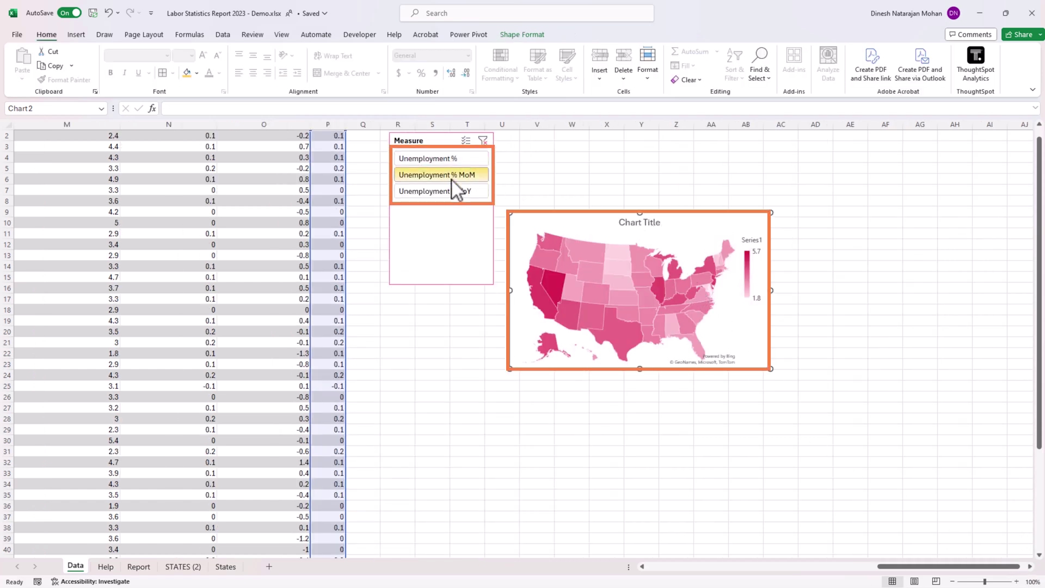
pyautogui.click(451, 191)
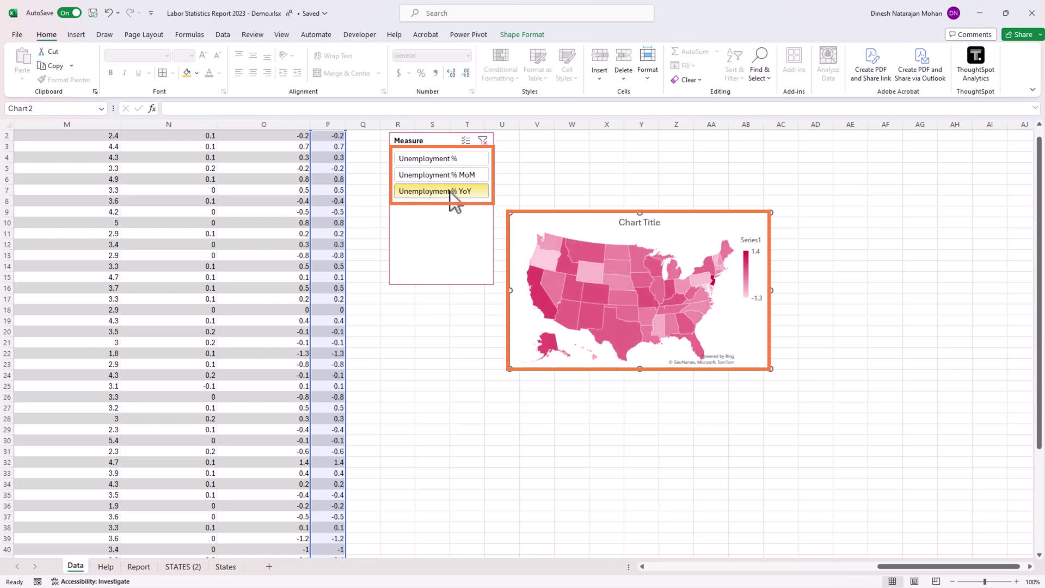
pyautogui.click(448, 158)
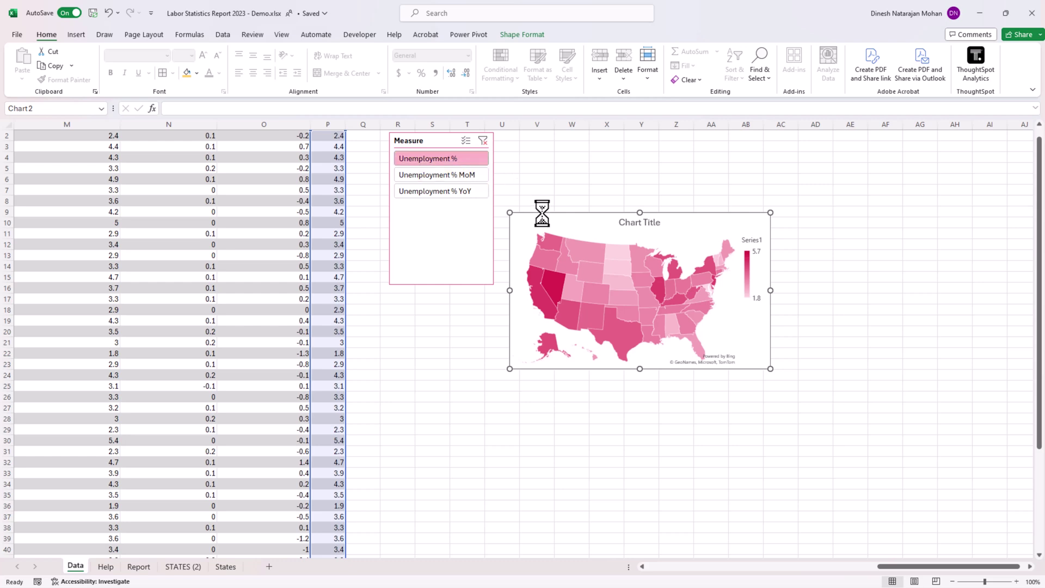
# - Align the map chart beside the Measure slicer and move both from the Data sheet to cell G5 of the Report sheet
pyautogui.moveTo(539, 211); pyautogui.dragTo(533, 139)
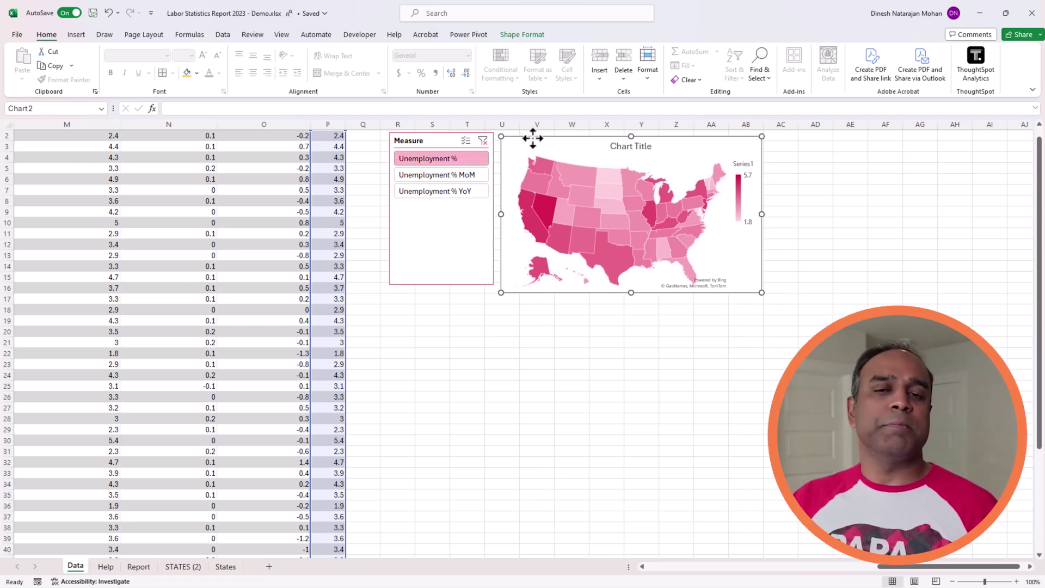
pyautogui.keyDown('ctrl'); pyautogui.click(439, 143); pyautogui.keyUp('ctrl')
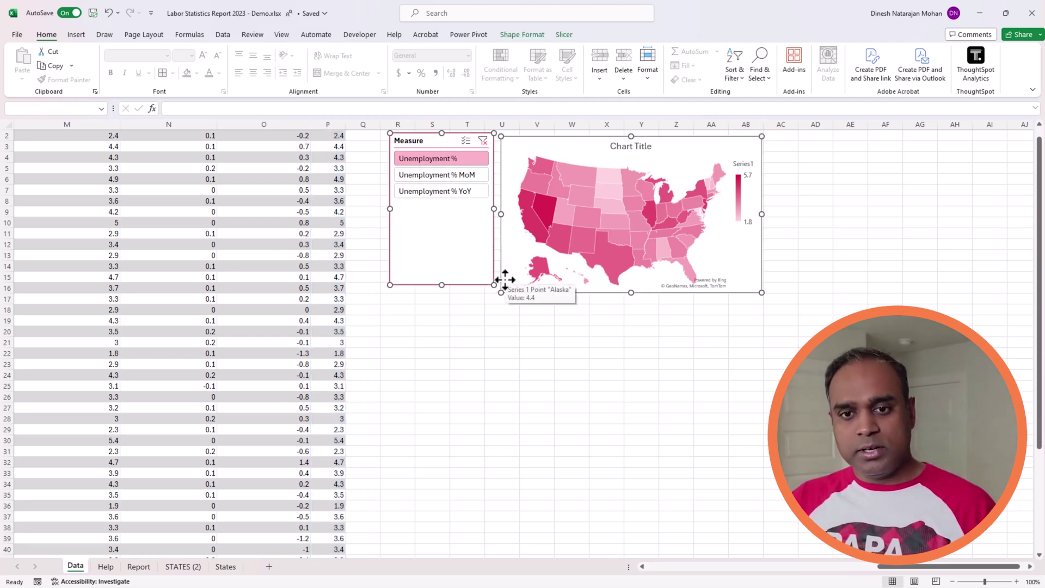
pyautogui.hotkey('ctrl', 'x')
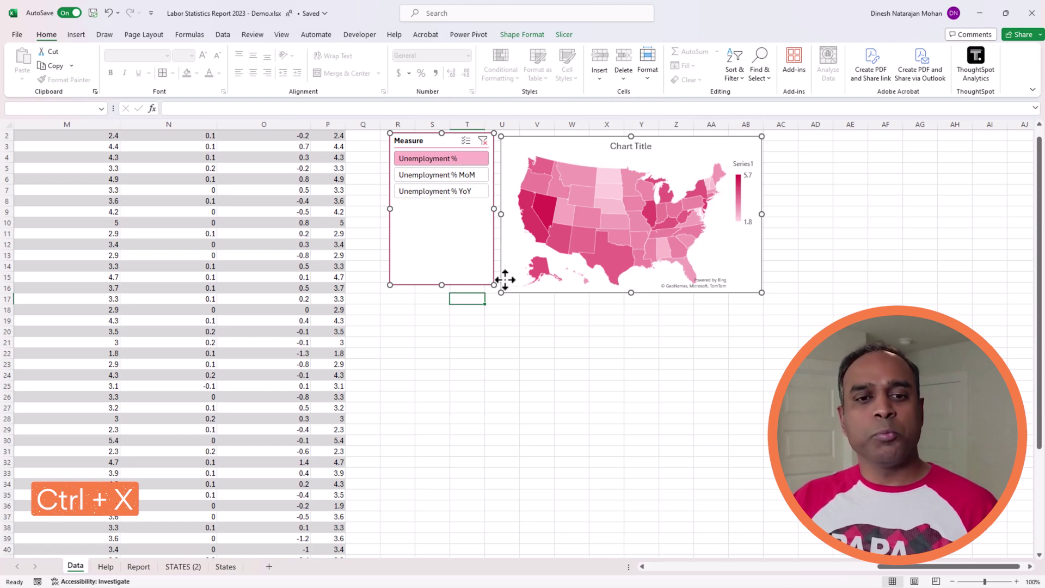
pyautogui.click(138, 566)
pyautogui.click(243, 200)
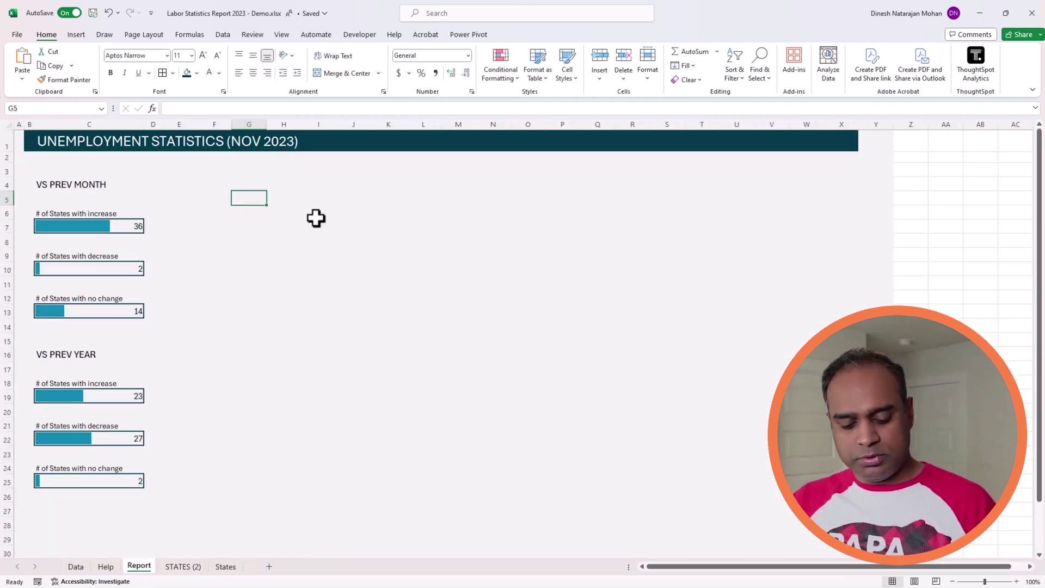
pyautogui.hotkey('ctrl', 'v')
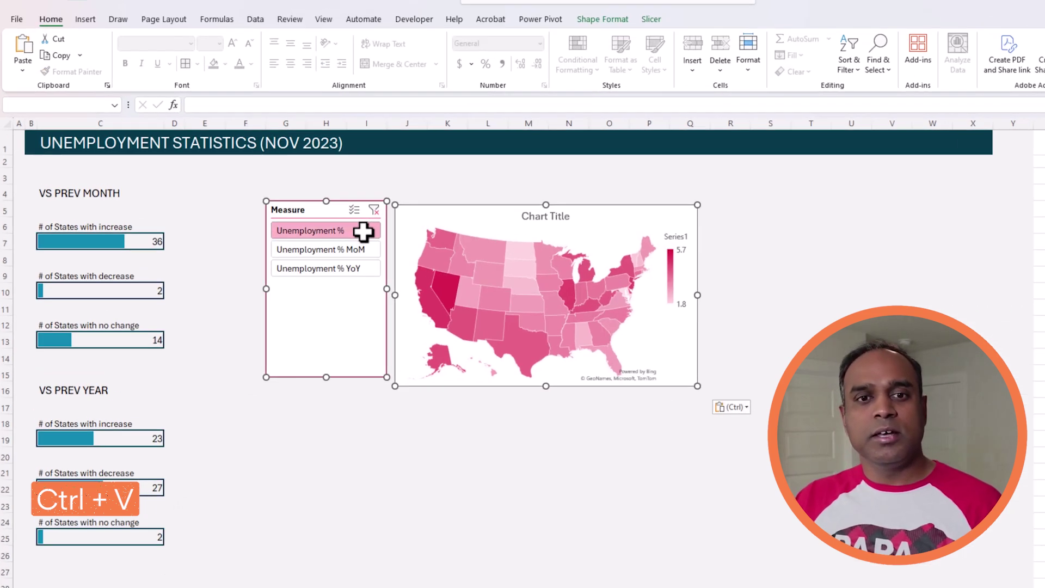
pyautogui.click(380, 478)
# - Place the Measure slicer beside the VS PREV MONTH block under the report title and arrange its buttons in 3 columns
pyautogui.click(354, 378)
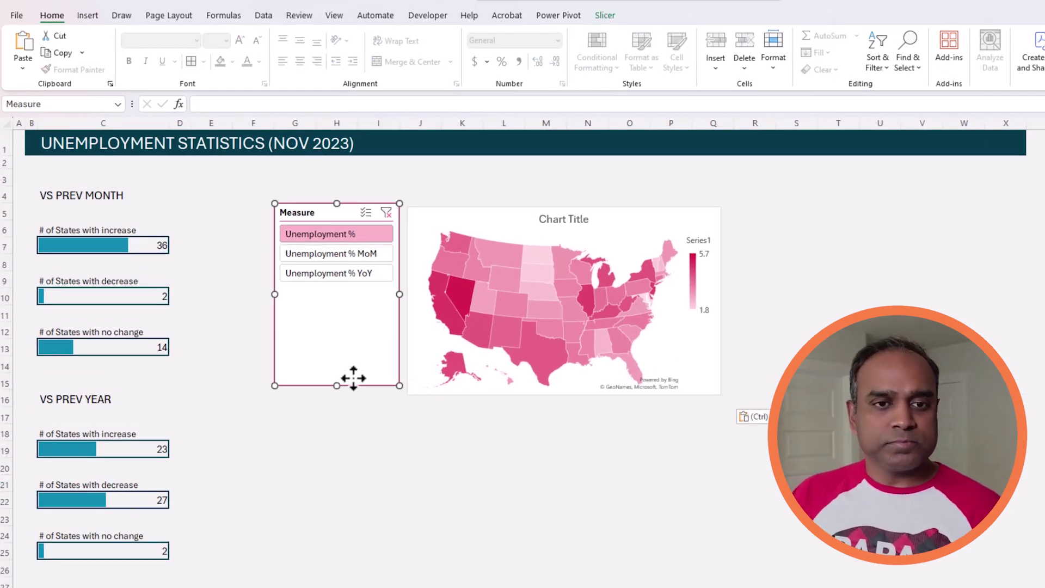
pyautogui.moveTo(354, 377); pyautogui.dragTo(301, 345)
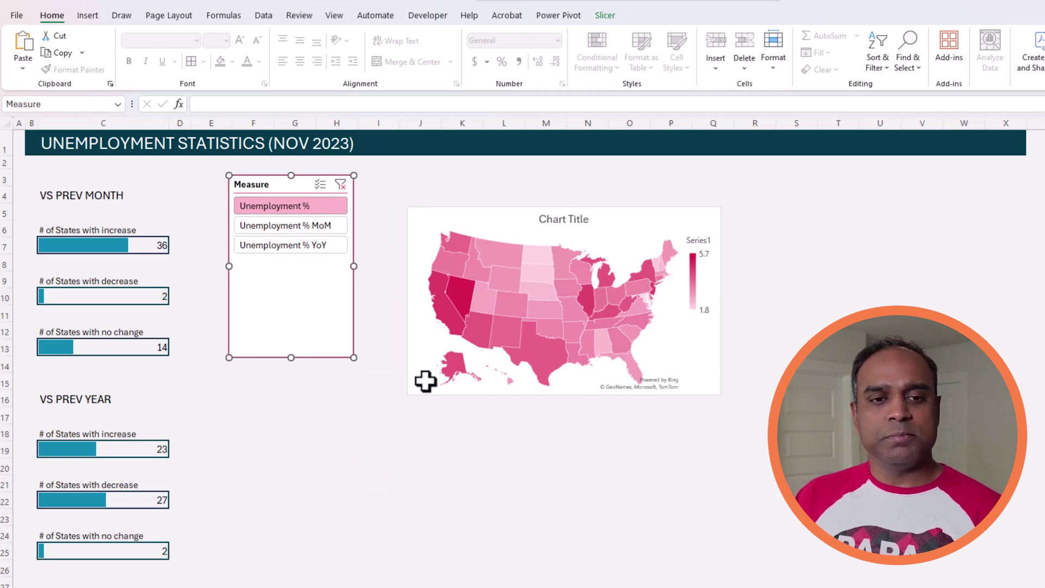
pyautogui.click(593, 18)
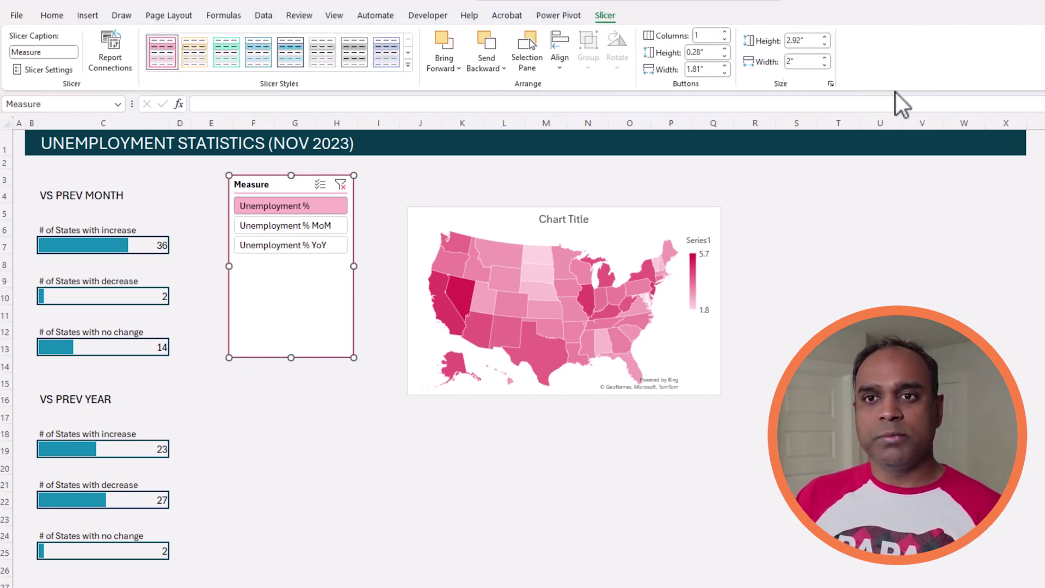
pyautogui.click(726, 33)
pyautogui.click(725, 32)
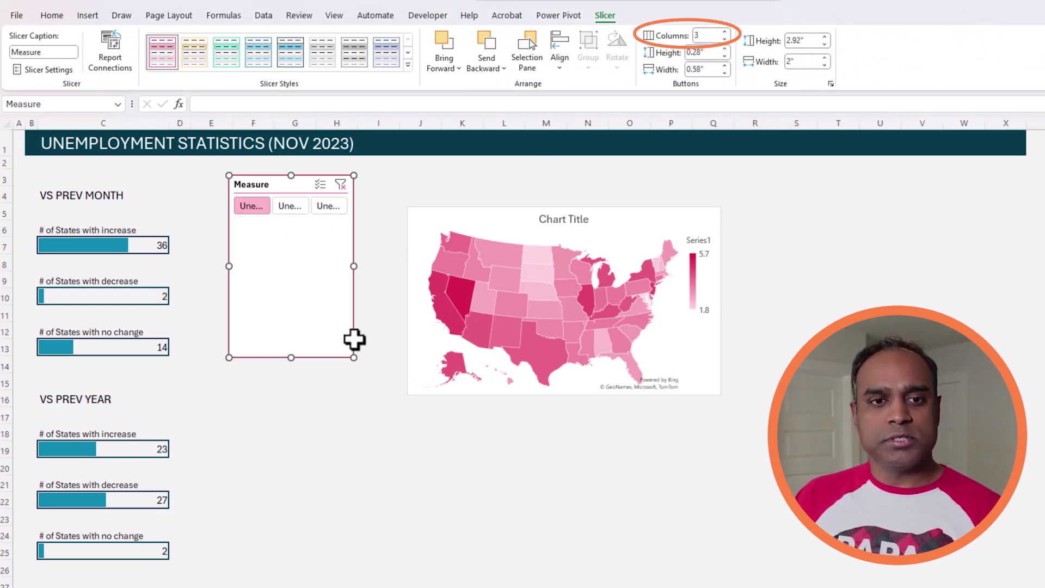
# - Resize the Measure slicer to a width of 7" and a height of 0.8"
pyautogui.moveTo(353, 359)
pyautogui.mouseDown()
pyautogui.moveTo(516, 240)
pyautogui.moveTo(712, 194)
pyautogui.mouseUp()
pyautogui.click(805, 62)
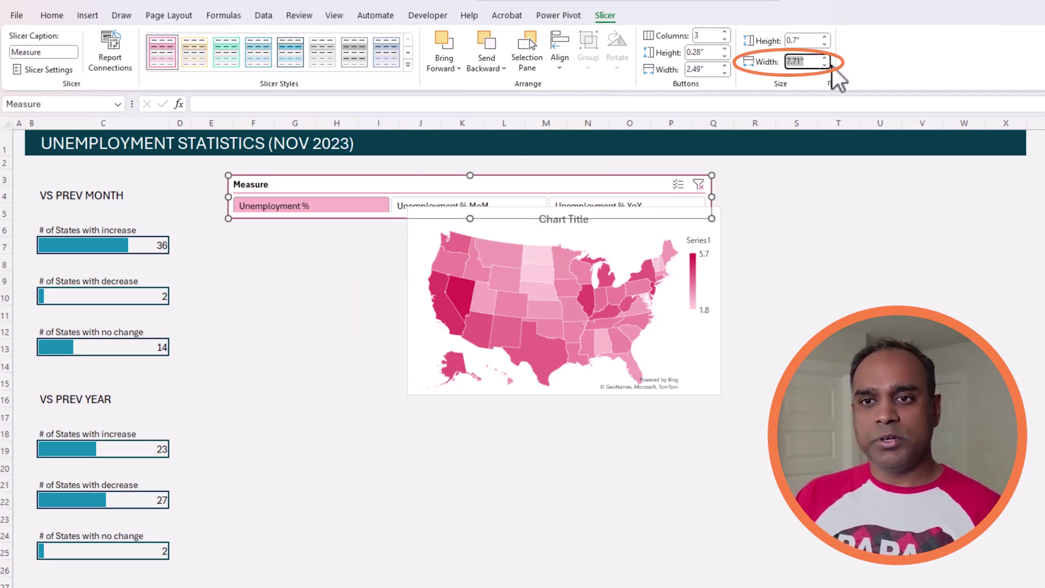
pyautogui.click(809, 39)
pyautogui.press('Return')
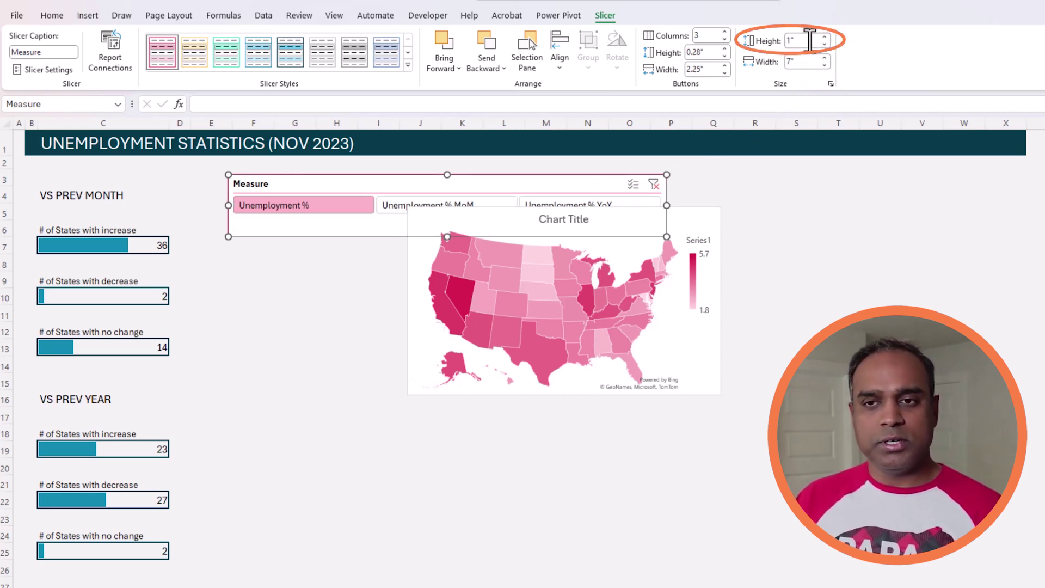
pyautogui.click(824, 44)
pyautogui.click(824, 44)
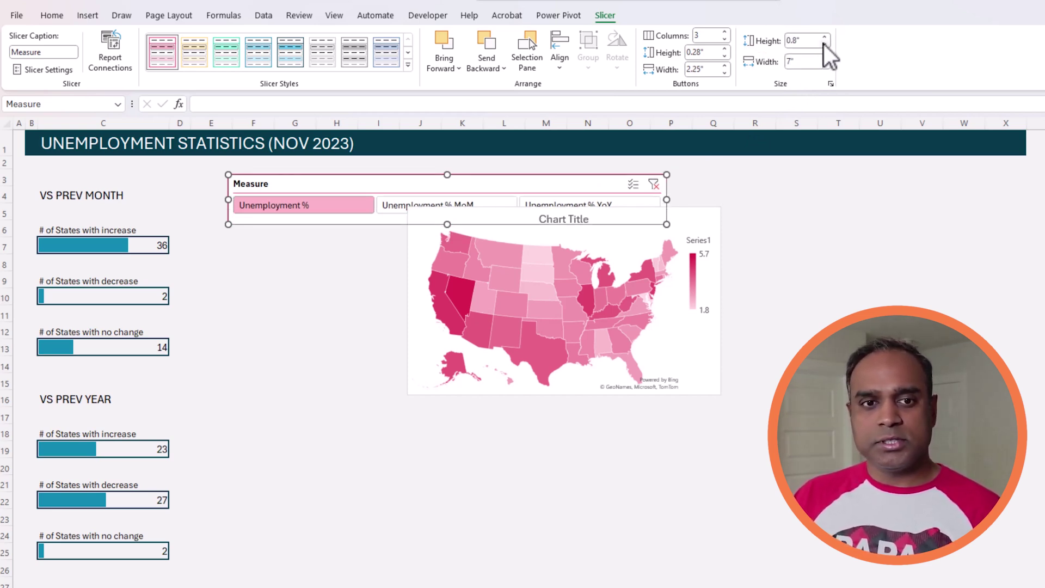
pyautogui.click(824, 45)
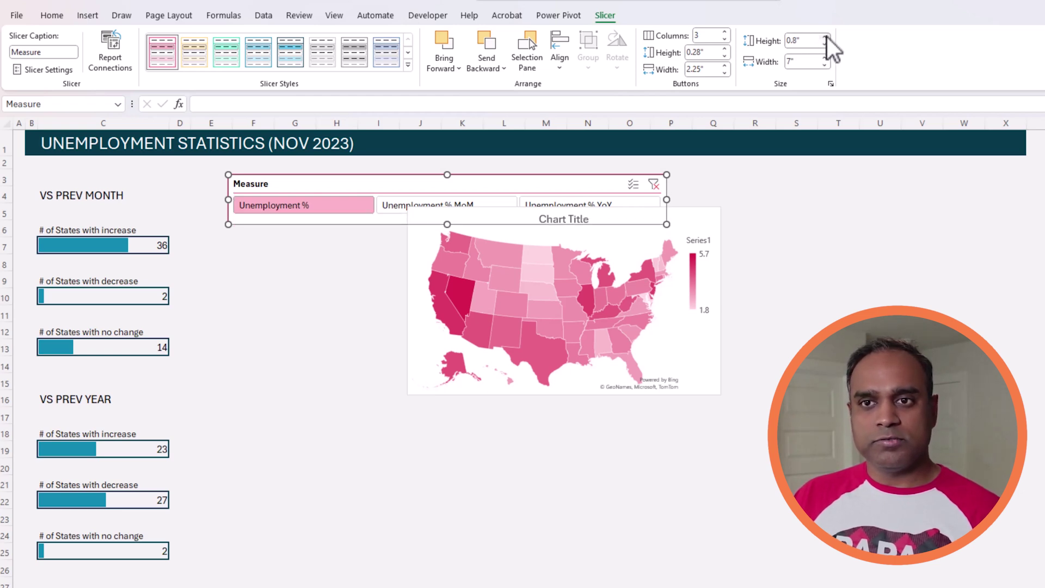
pyautogui.click(796, 279)
# - Move the map chart below the Measure slicer and reduce the height of the slicer's buttons so they fit inside it
pyautogui.moveTo(696, 208); pyautogui.dragTo(585, 260)
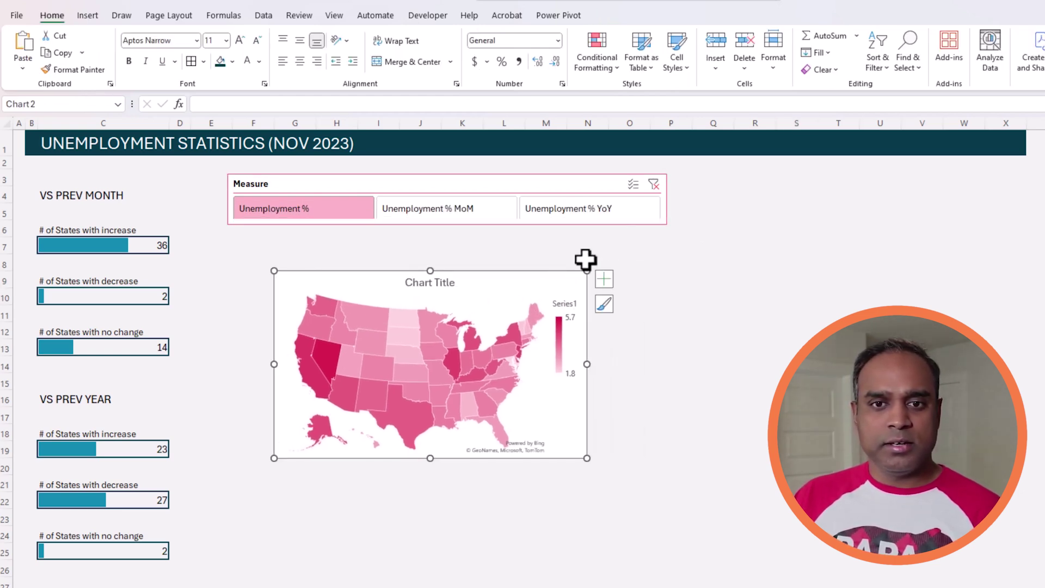
pyautogui.click(646, 223)
pyautogui.click(605, 16)
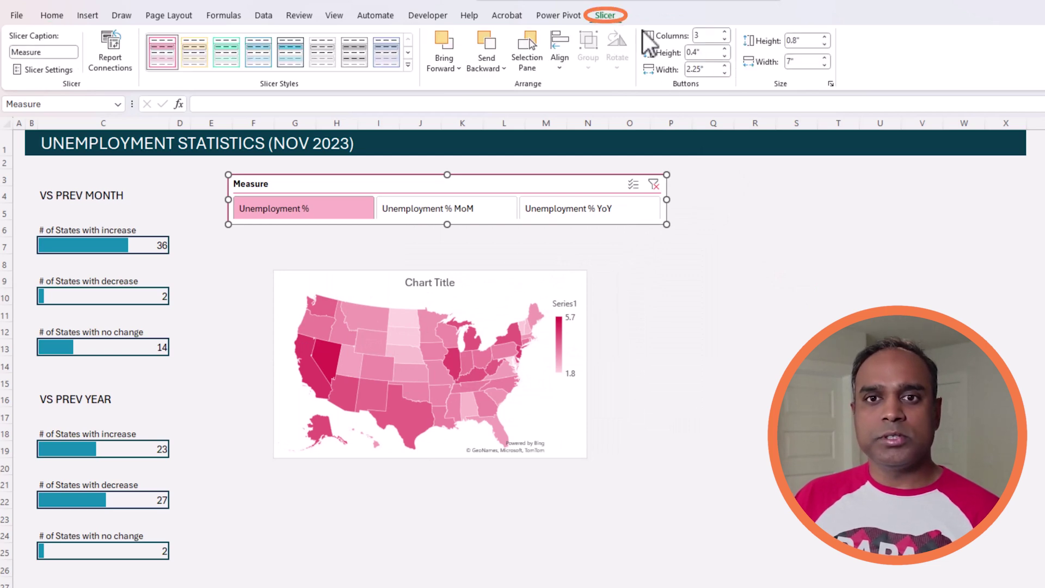
pyautogui.click(724, 55)
pyautogui.click(714, 263)
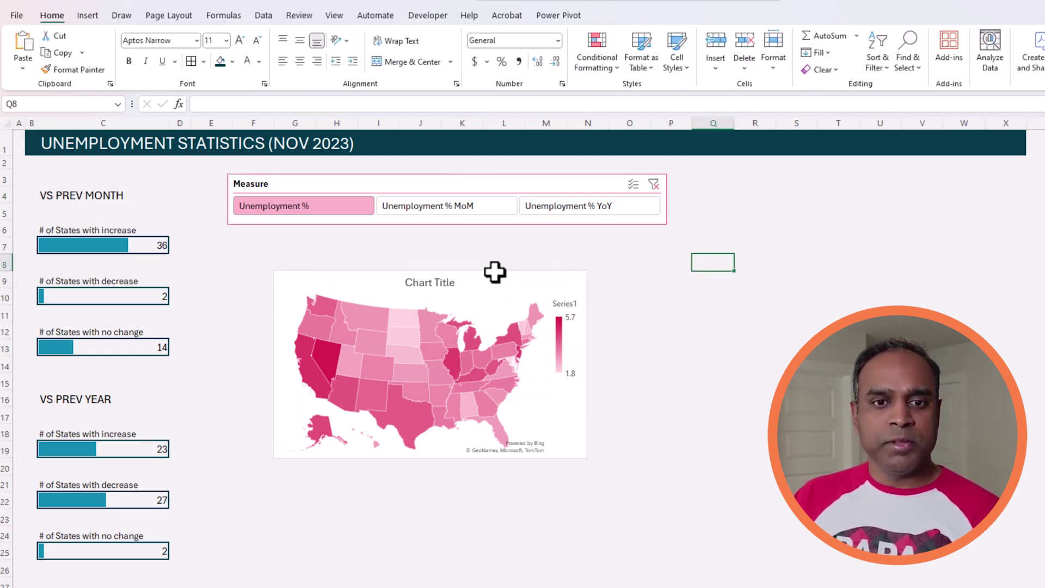
# - Place the map chart directly below the Measure slicer, flush with its edge, and resize it to 7" wide and 5" high
pyautogui.moveTo(495, 273); pyautogui.dragTo(451, 233)
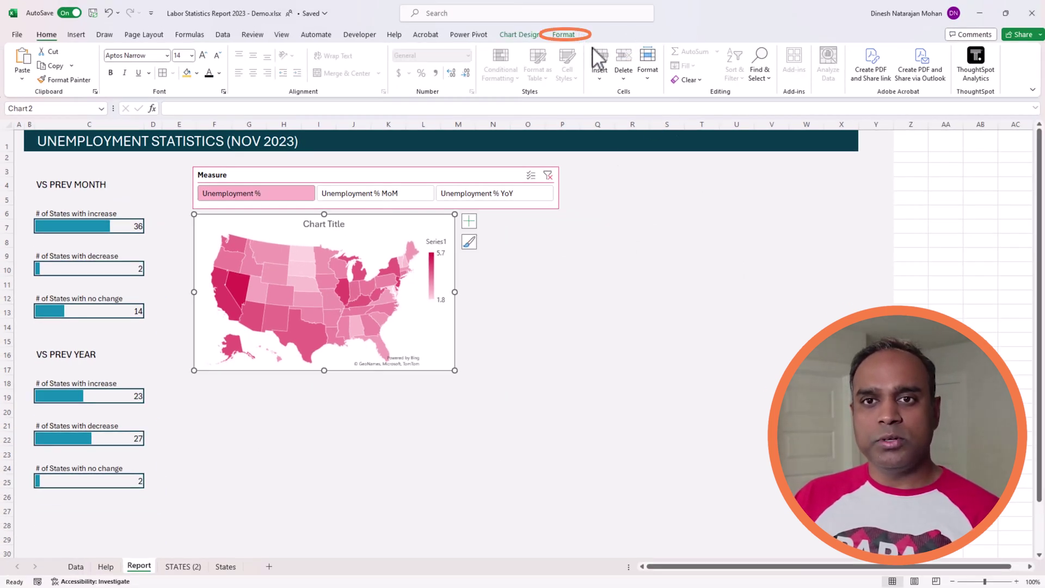
pyautogui.click(564, 35)
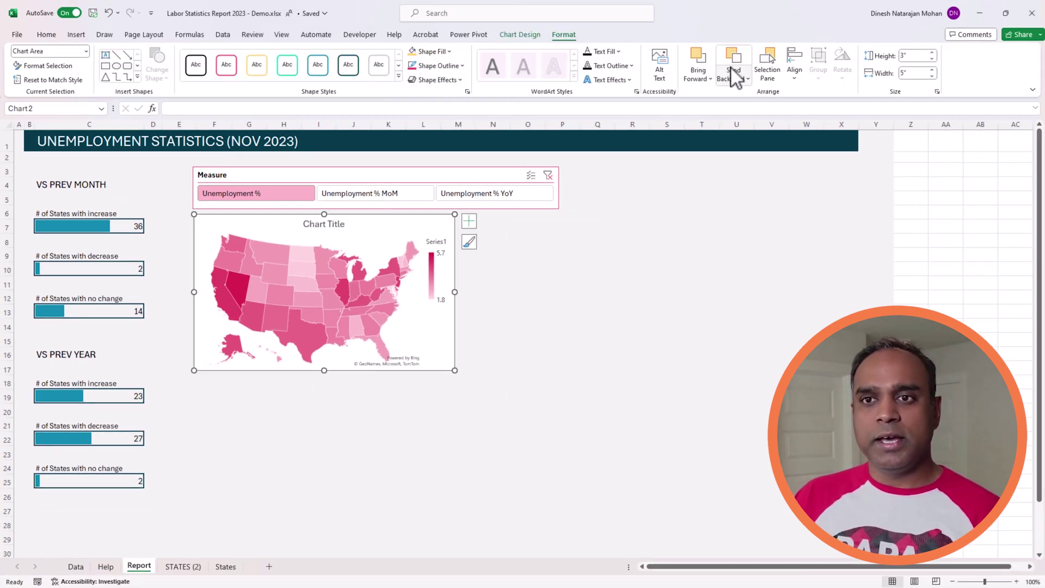
pyautogui.click(909, 73)
pyautogui.write('7')
pyautogui.press('Return')
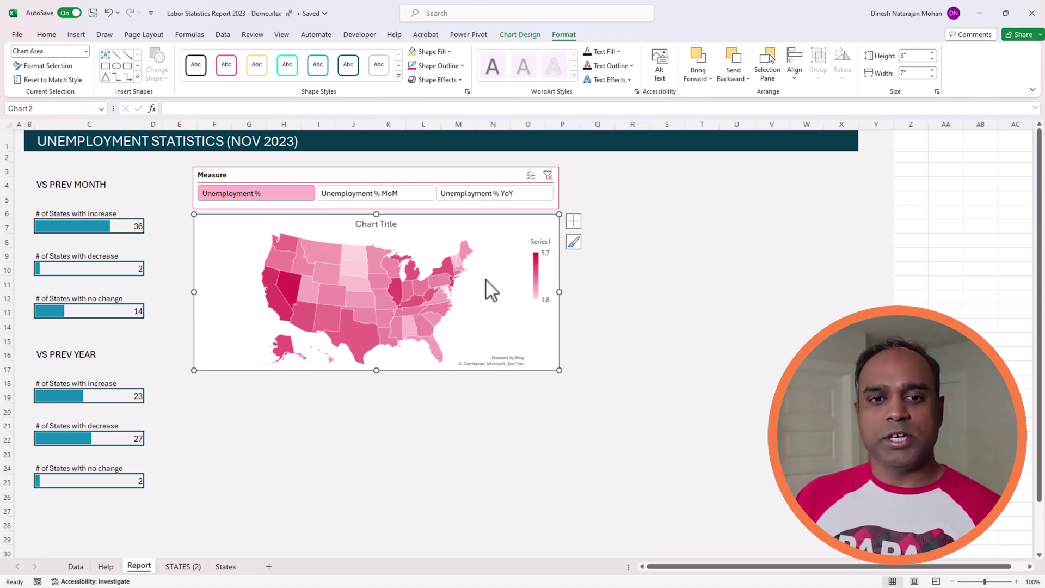
pyautogui.click(915, 58)
pyautogui.write('5')
pyautogui.press('Return')
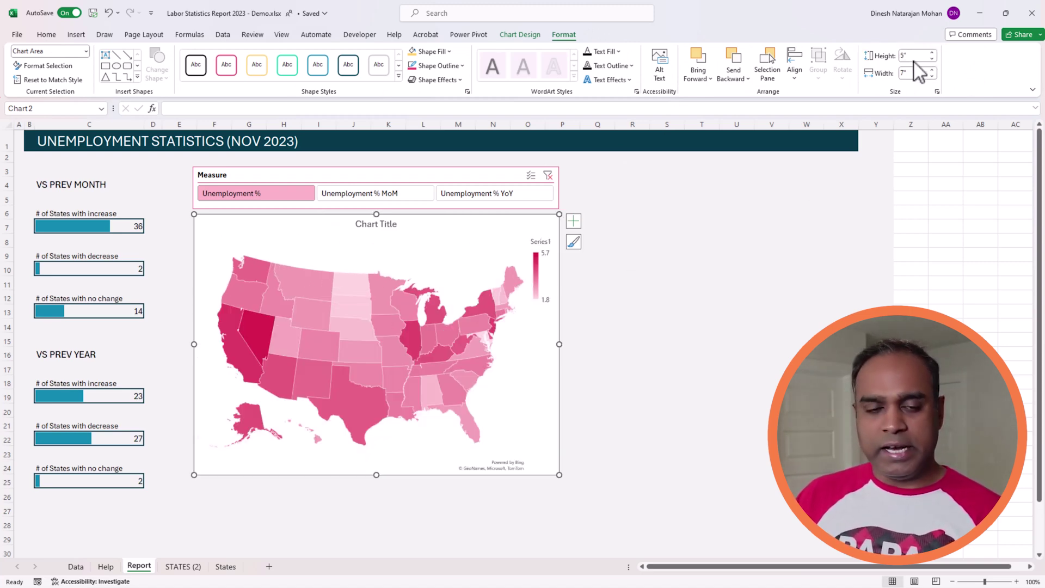
pyautogui.click(702, 352)
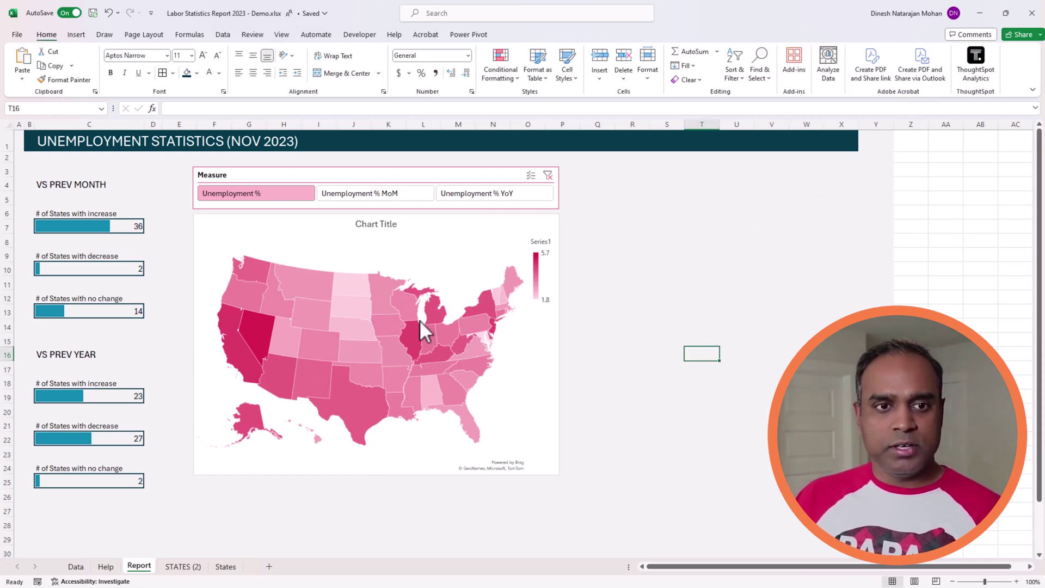
# - Left-align the Measure slicer and the map chart with each other
pyautogui.click(276, 221)
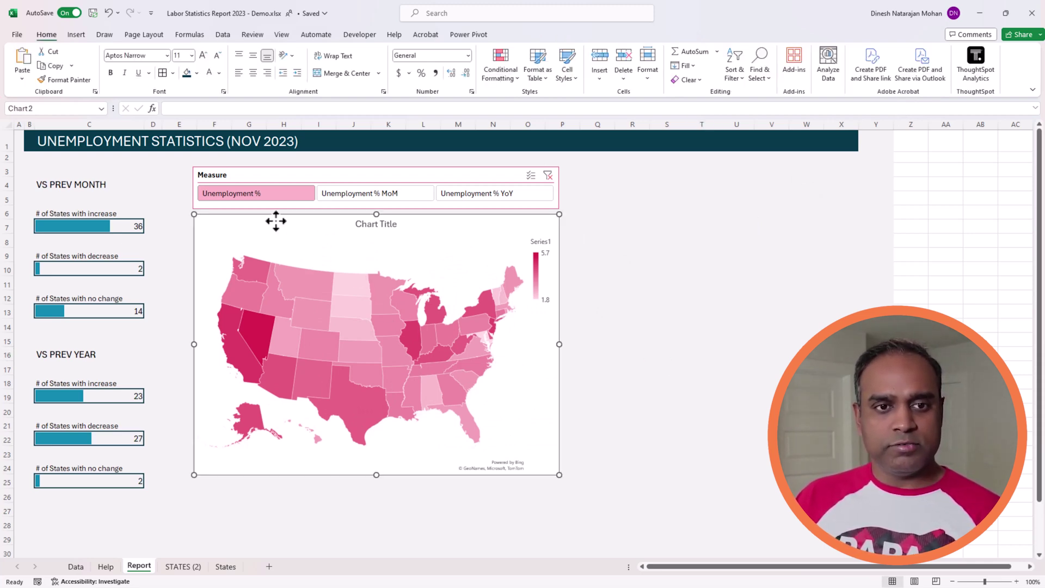
pyautogui.hotkey('ctrl', 'a')
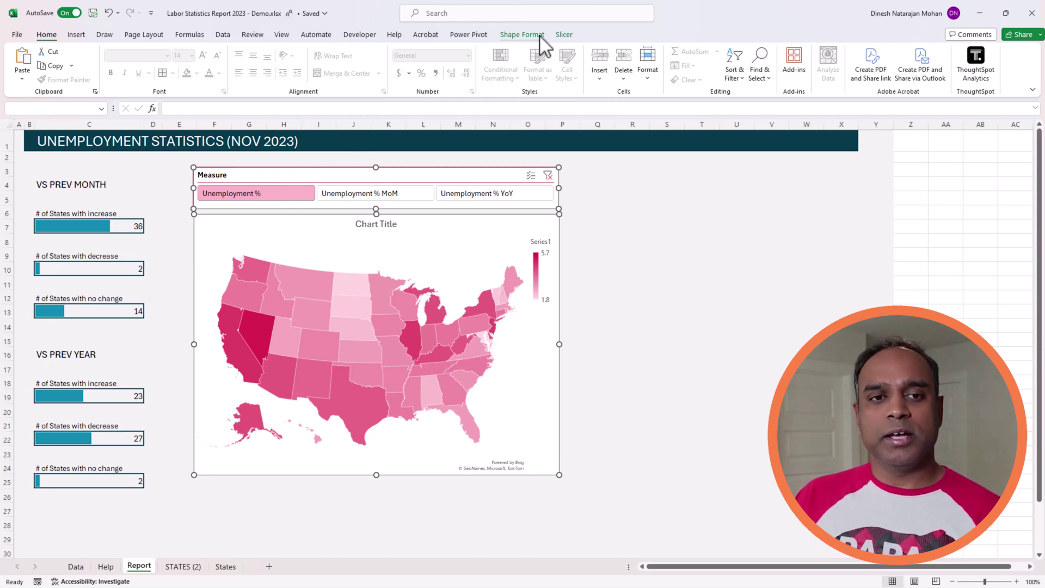
pyautogui.click(563, 34)
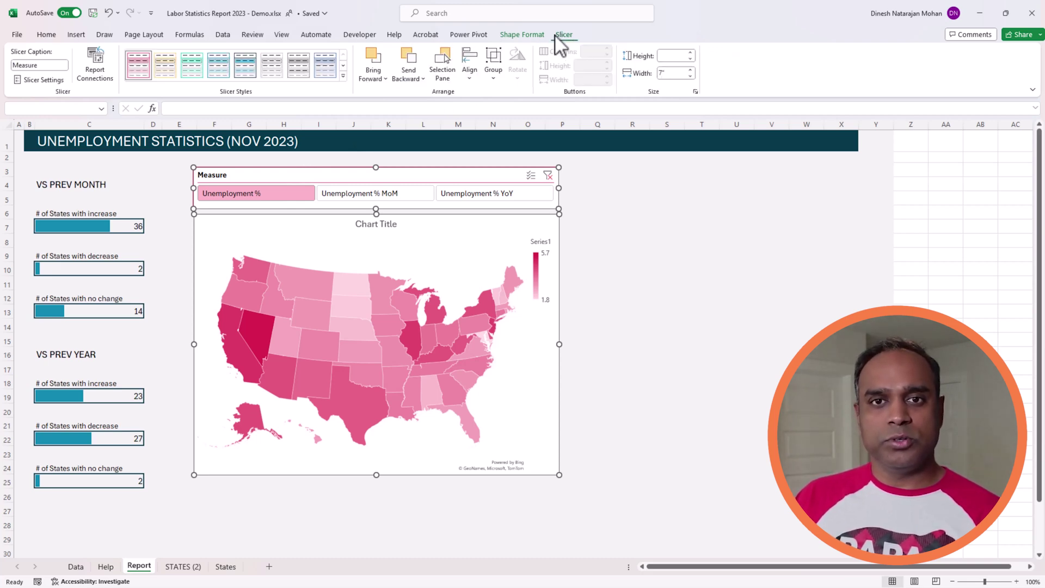
pyautogui.click(524, 34)
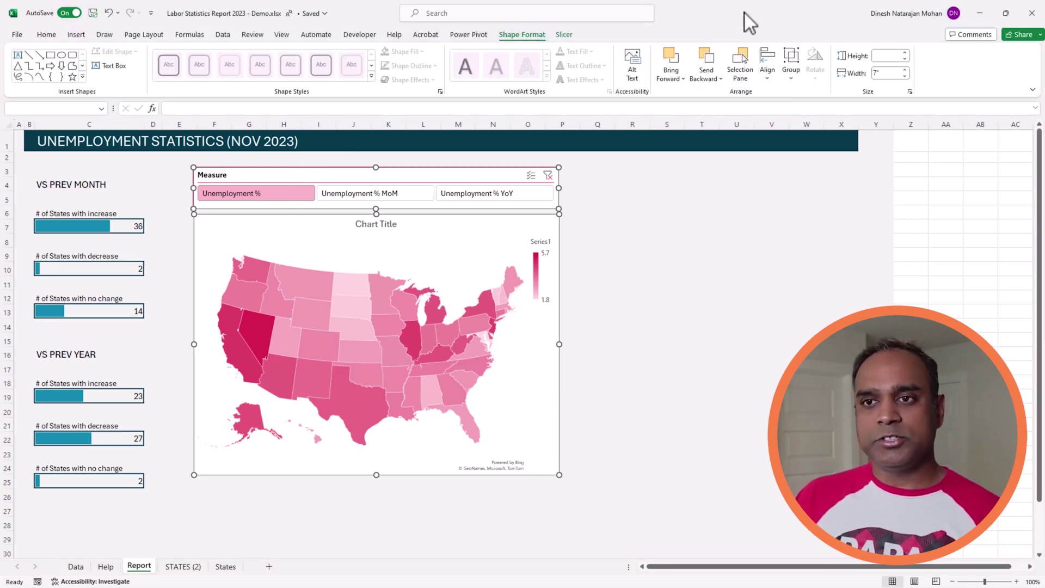
pyautogui.click(767, 64)
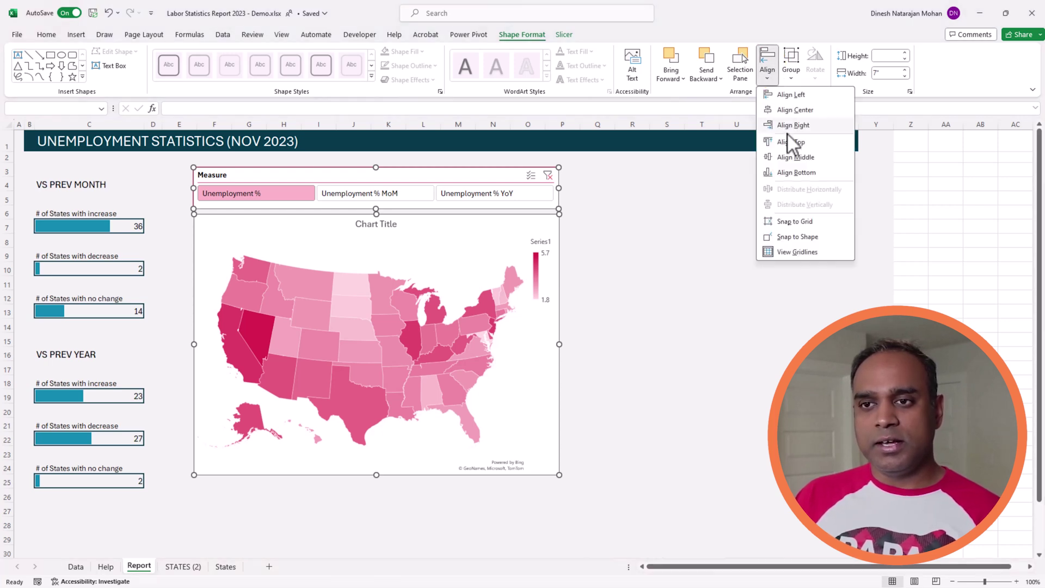
pyautogui.click(793, 95)
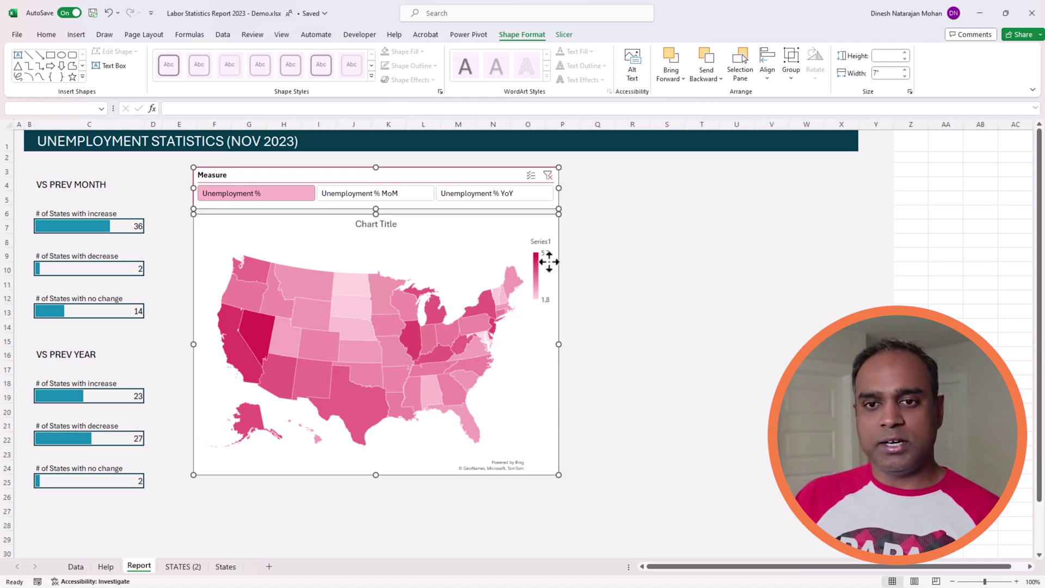
pyautogui.click(639, 240)
# - Apply the Light Turquoise, Slicer Style Dark 4 style to the Measure slicer
pyautogui.click(463, 172)
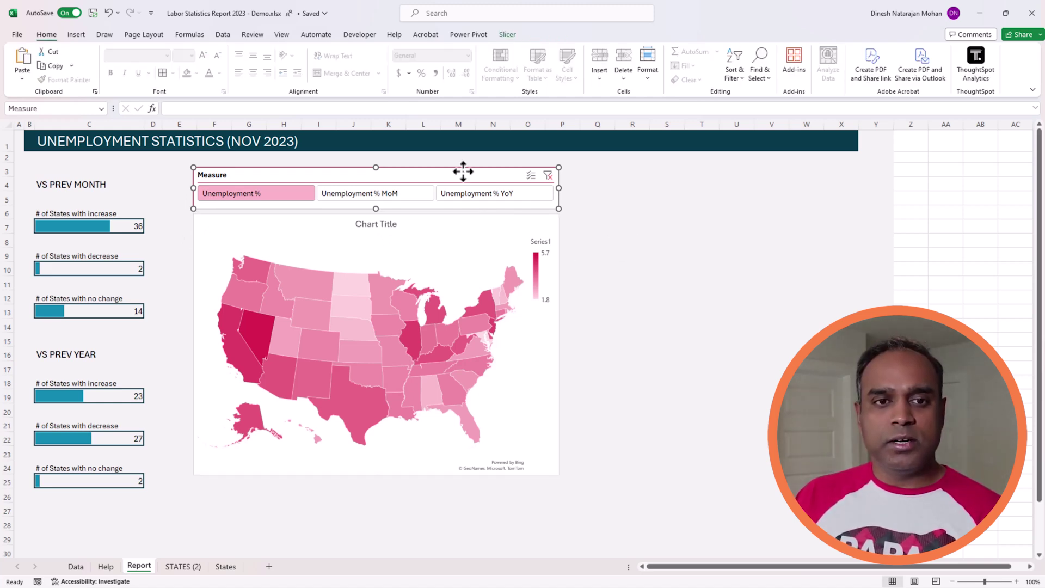
pyautogui.click(502, 37)
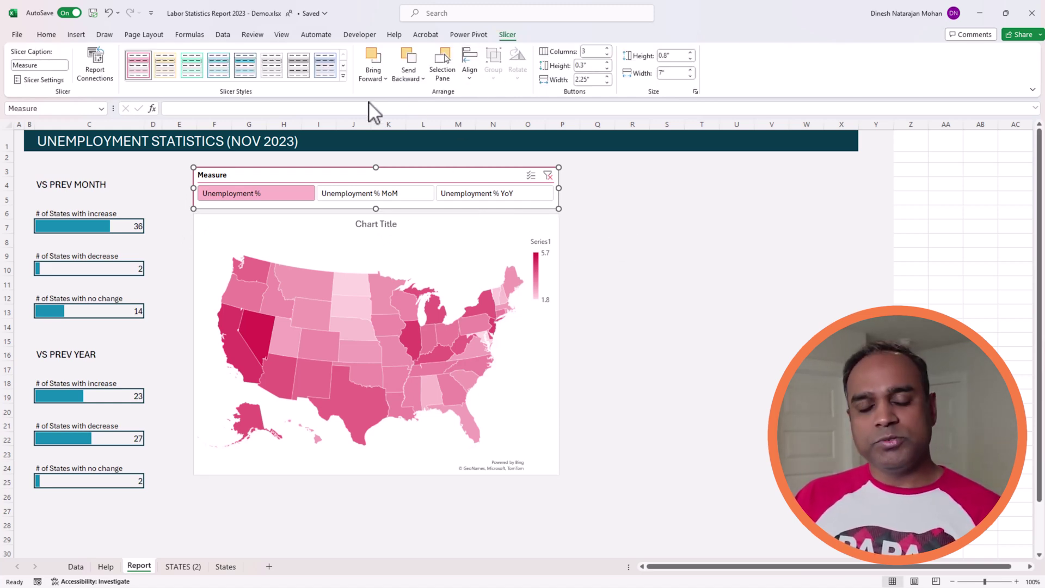
pyautogui.click(345, 77)
pyautogui.click(218, 131)
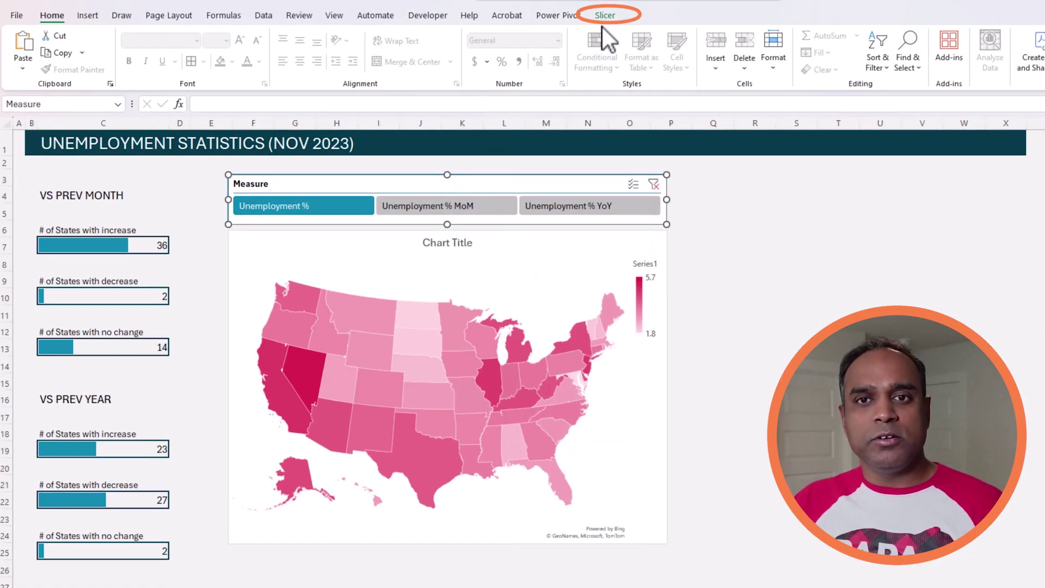
# - Duplicate the Light Turquoise, Slicer Style Dark 4 style and name the copy Custom Slicer
pyautogui.click(603, 21)
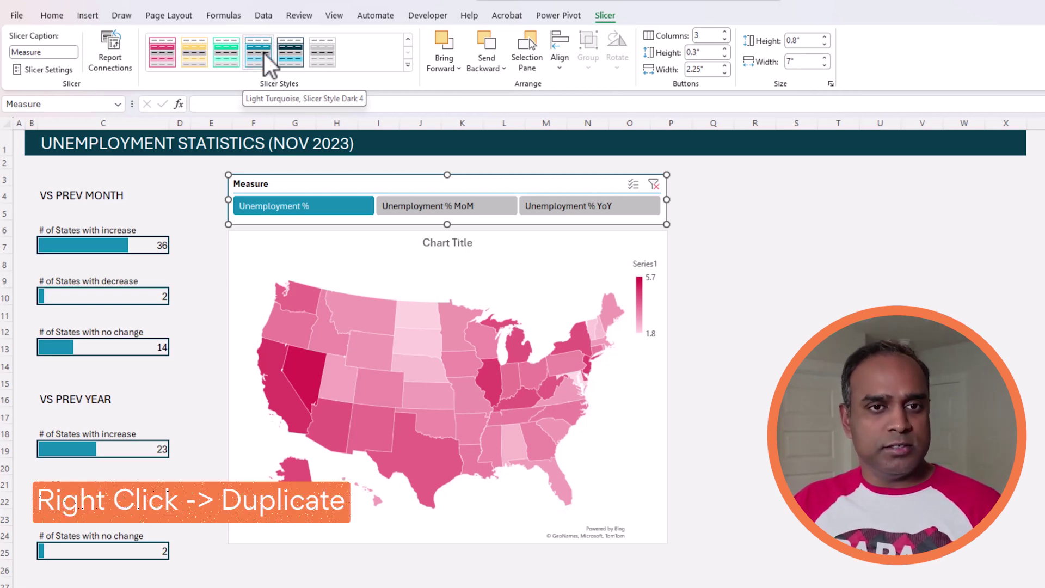
pyautogui.rightClick(264, 54)
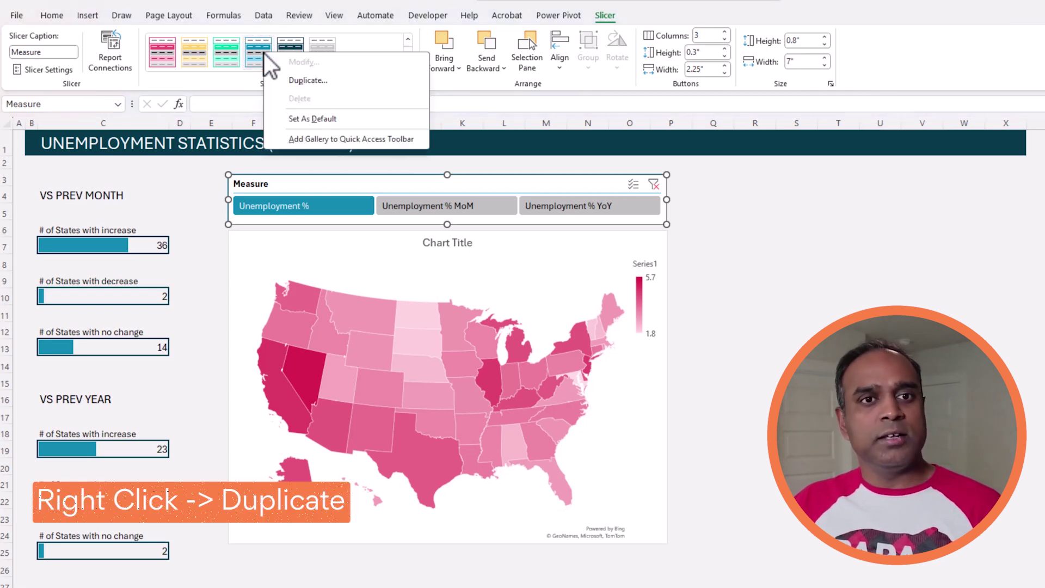
pyautogui.click(288, 81)
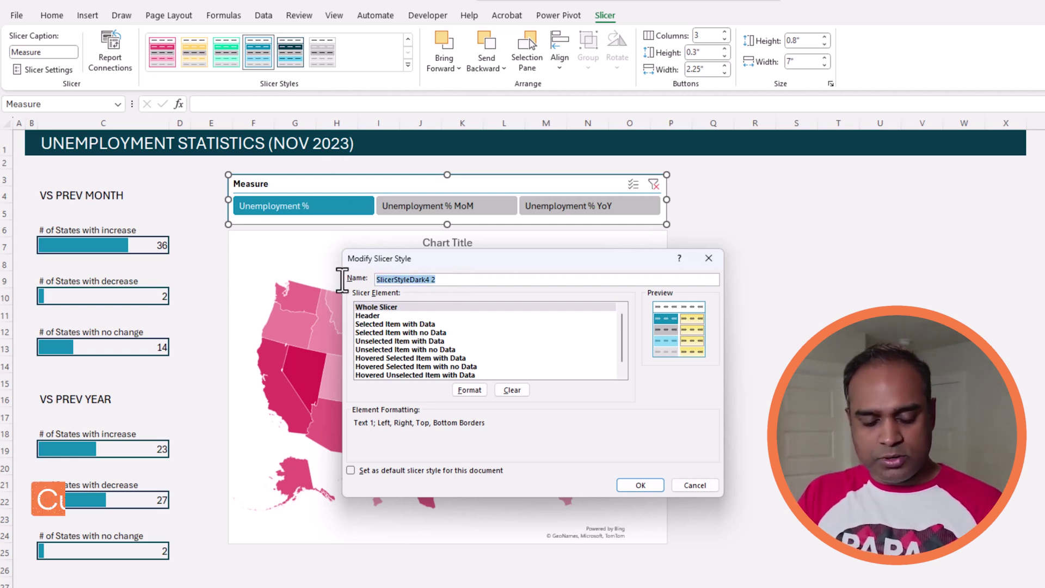
pyautogui.write('Custom Slicer')
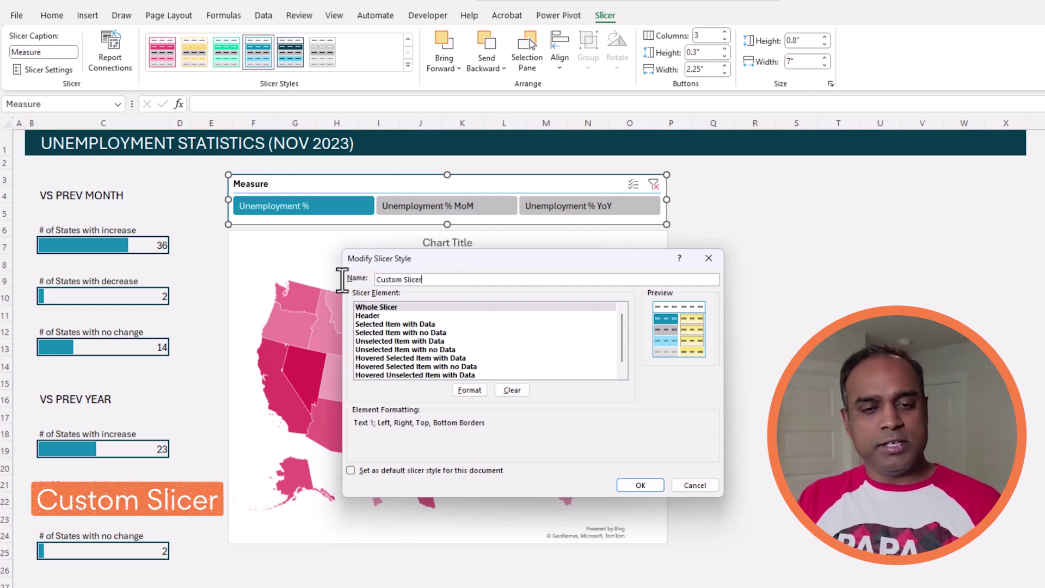
# - Format the custom style's Whole Slicer element with a very light grey background fill and no border, and save the style
pyautogui.click(387, 309)
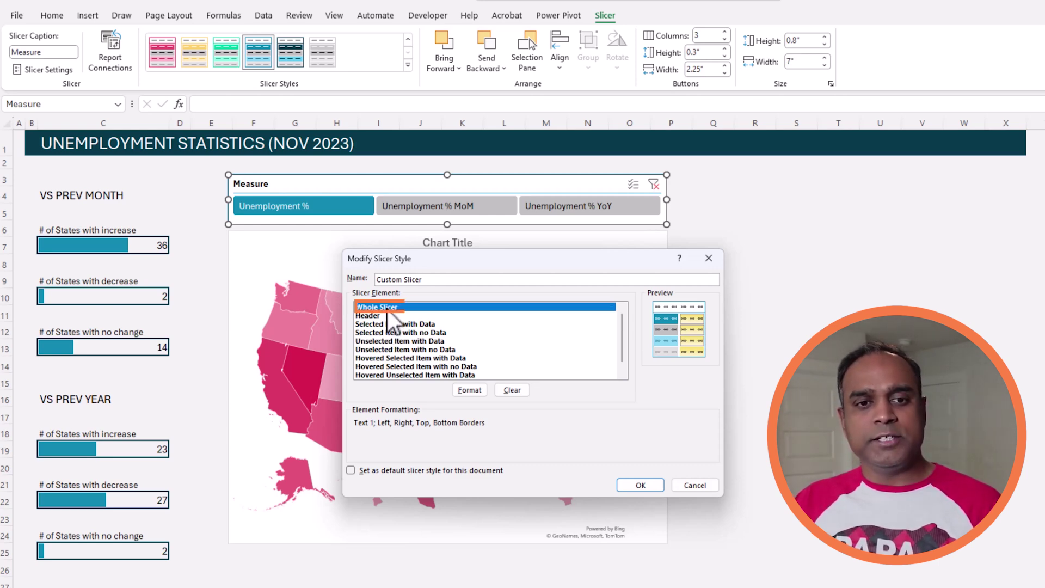
pyautogui.click(463, 386)
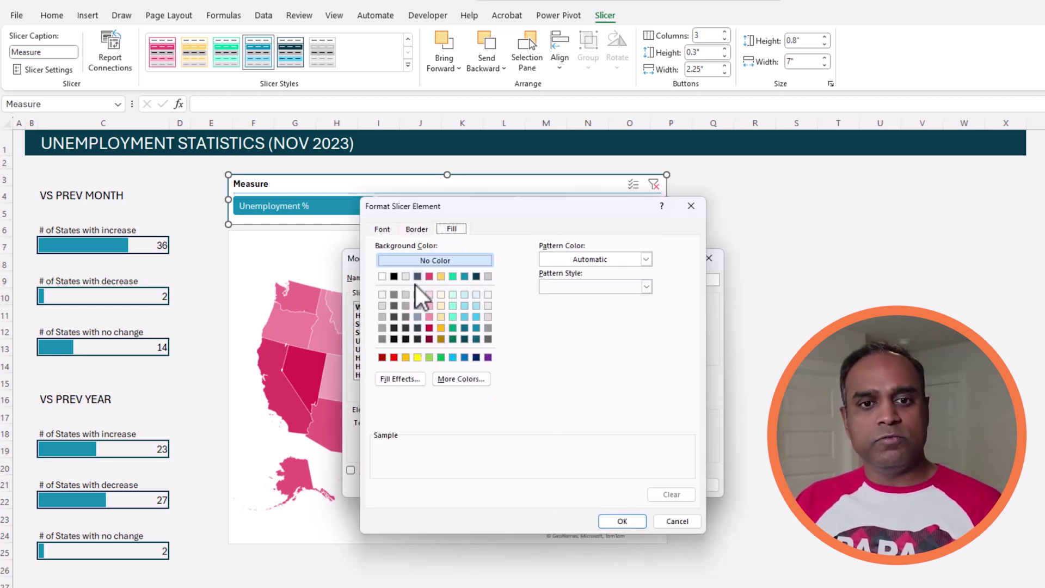
pyautogui.click(383, 295)
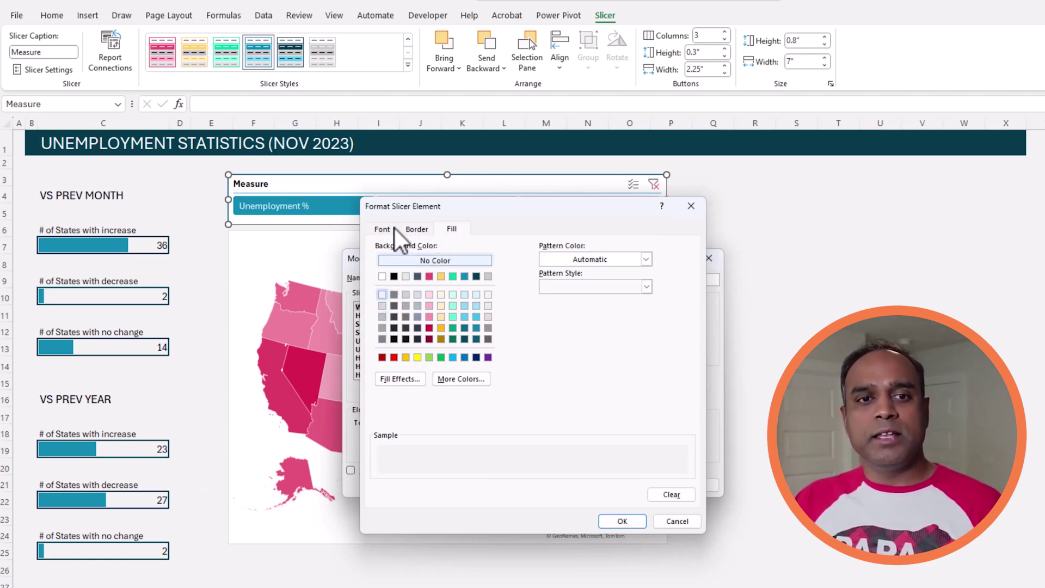
pyautogui.click(416, 229)
pyautogui.click(516, 273)
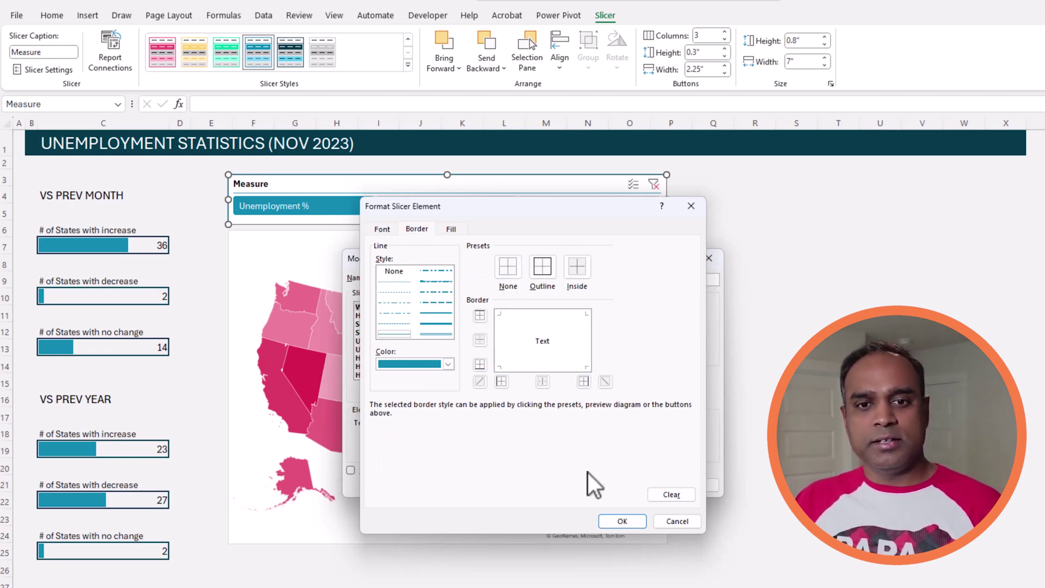
pyautogui.click(614, 522)
pyautogui.click(642, 485)
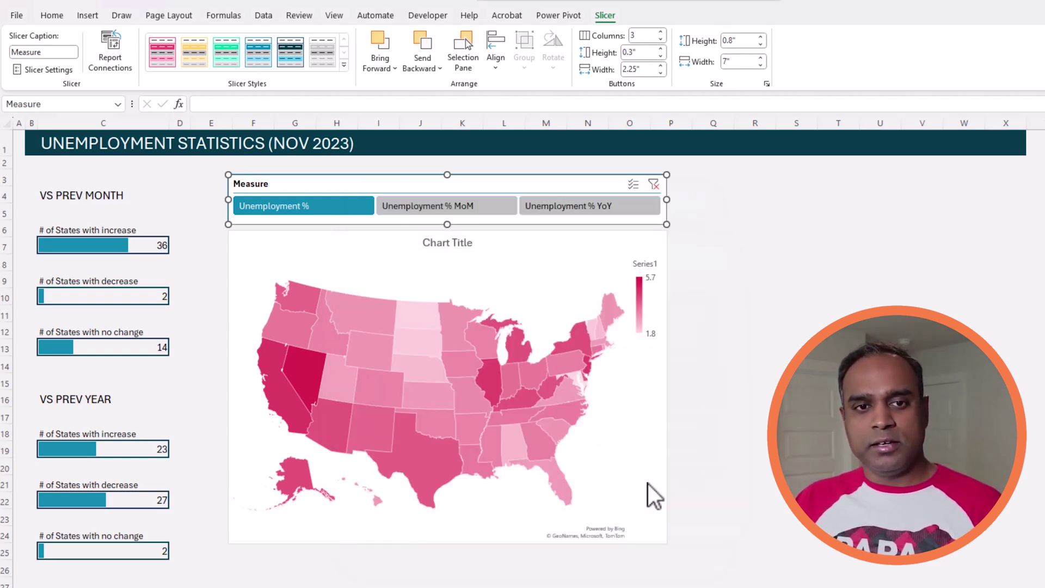
pyautogui.click(838, 418)
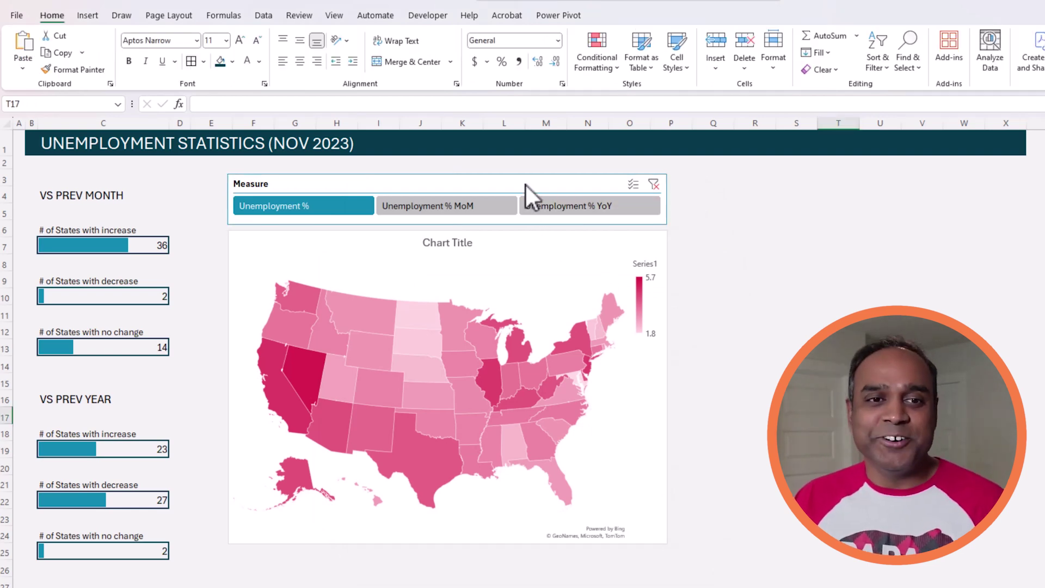
# - Apply the Custom Slicer style to the Measure slicer
pyautogui.click(527, 185)
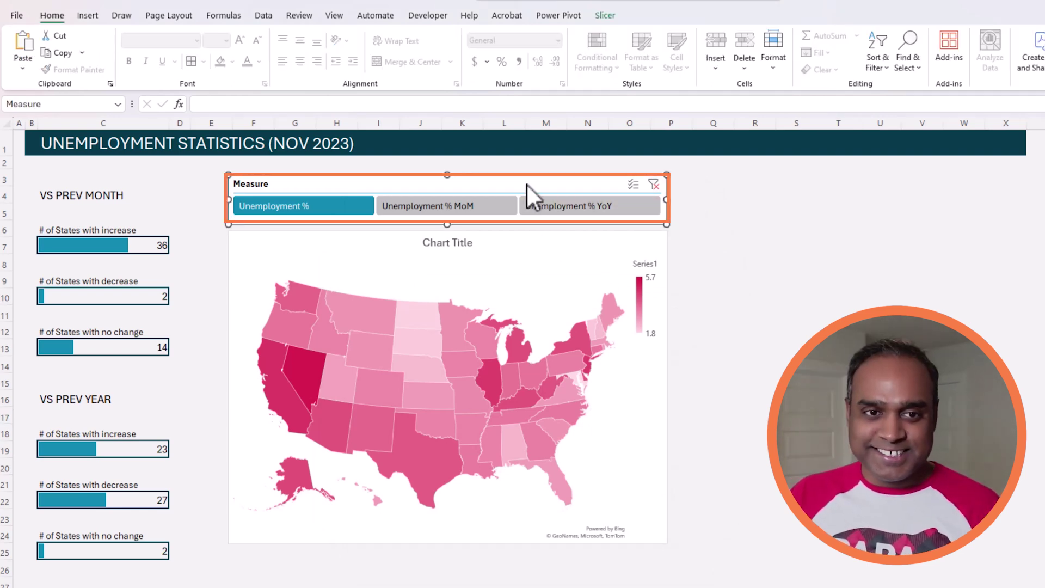
pyautogui.click(605, 15)
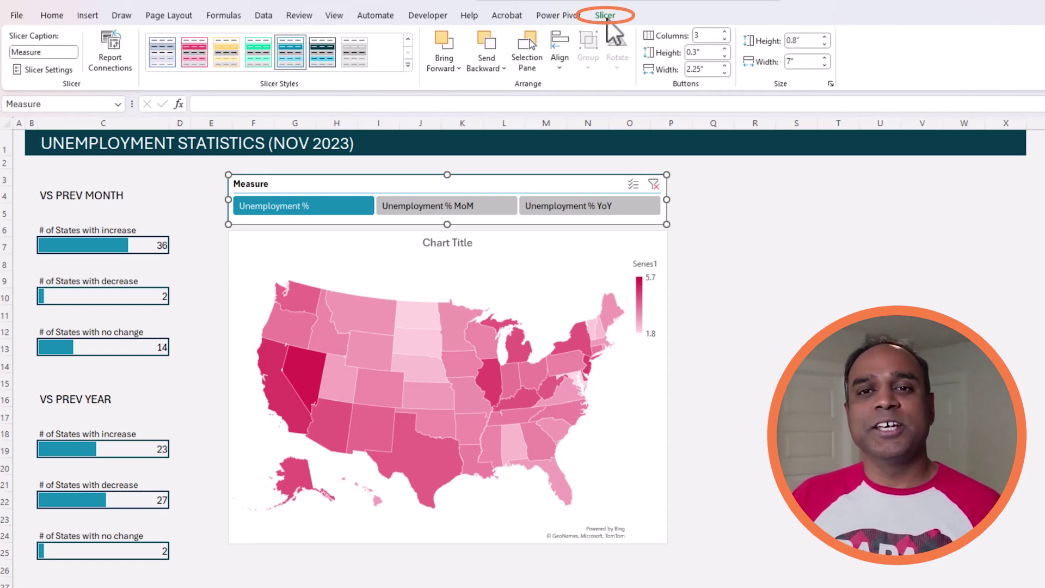
pyautogui.click(407, 63)
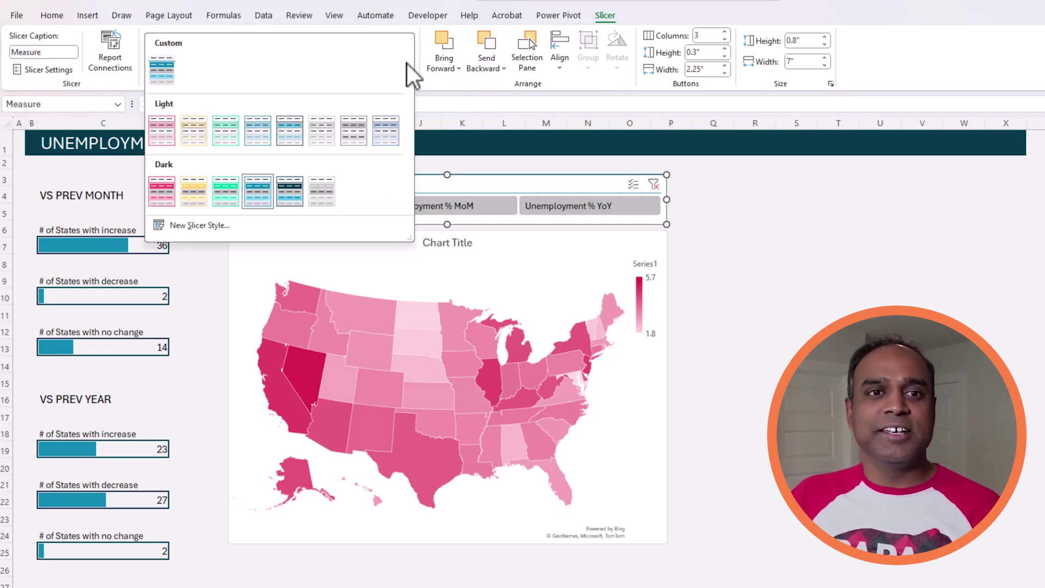
pyautogui.click(162, 69)
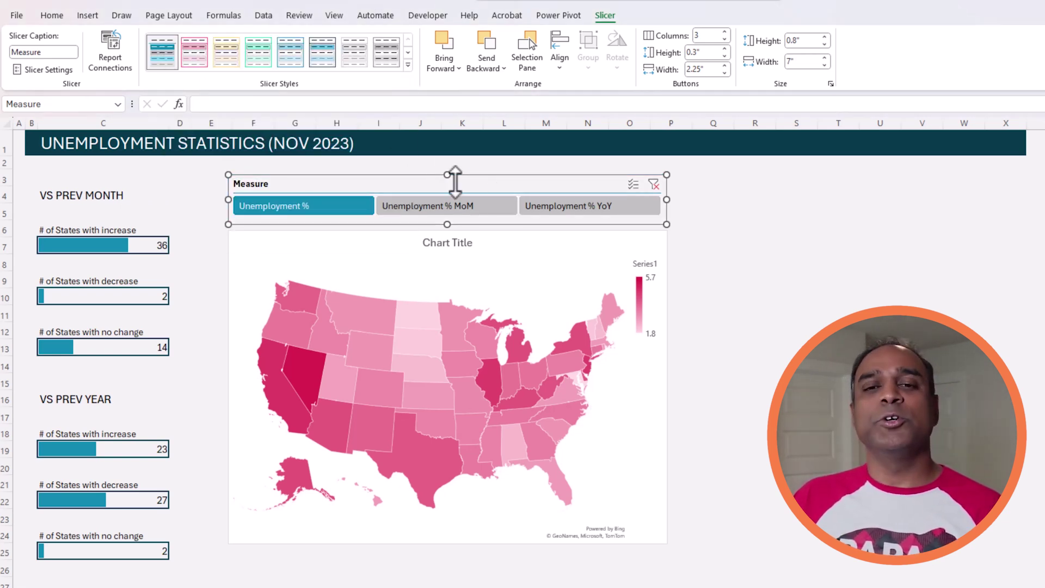
pyautogui.click(708, 280)
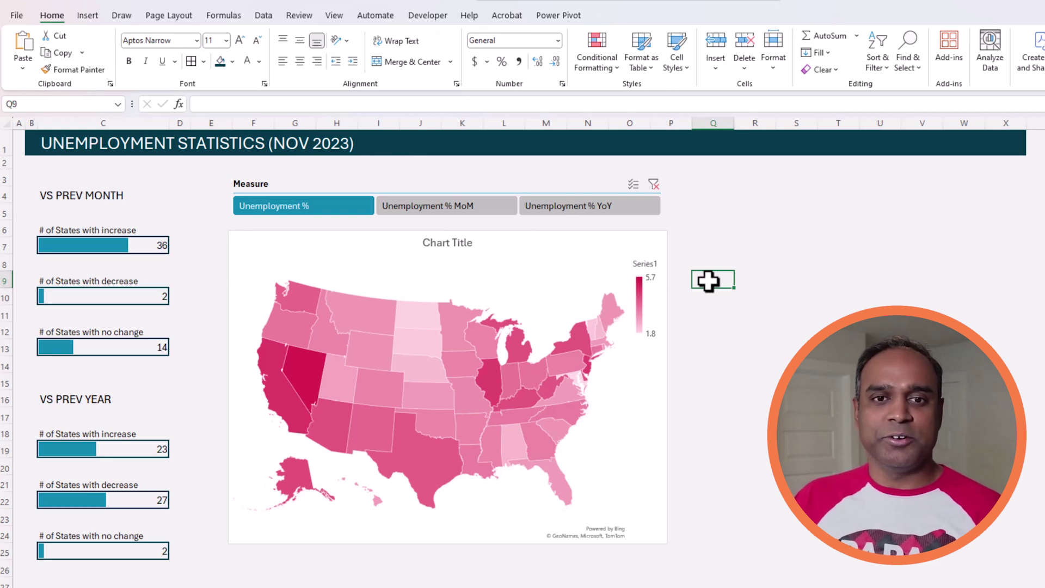
# - Test the Measure slicer by switching the map to Unemployment % MoM, Unemployment % YoY and back to Unemployment %
pyautogui.click(411, 210)
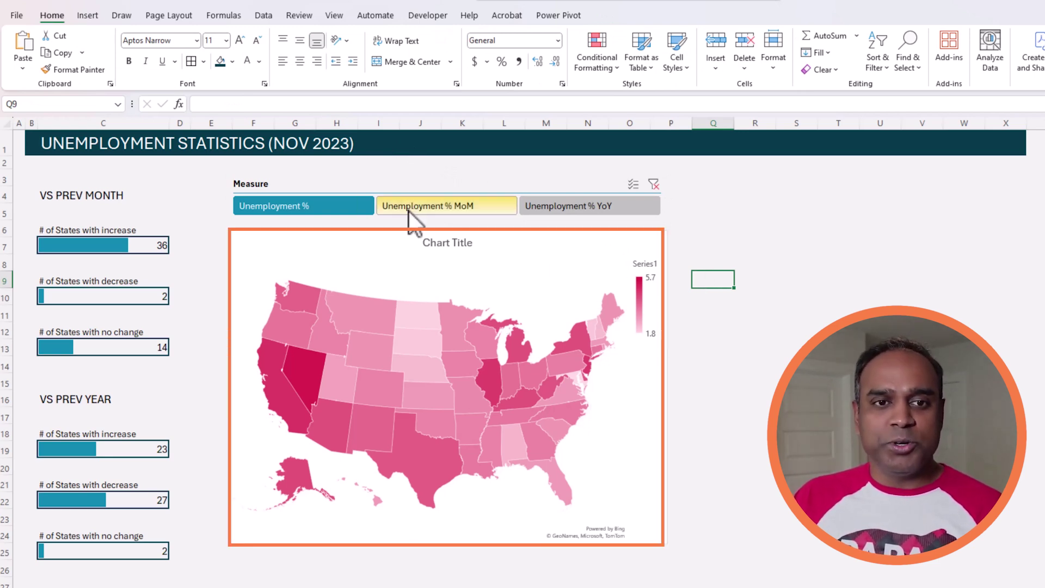
pyautogui.click(544, 210)
pyautogui.click(325, 207)
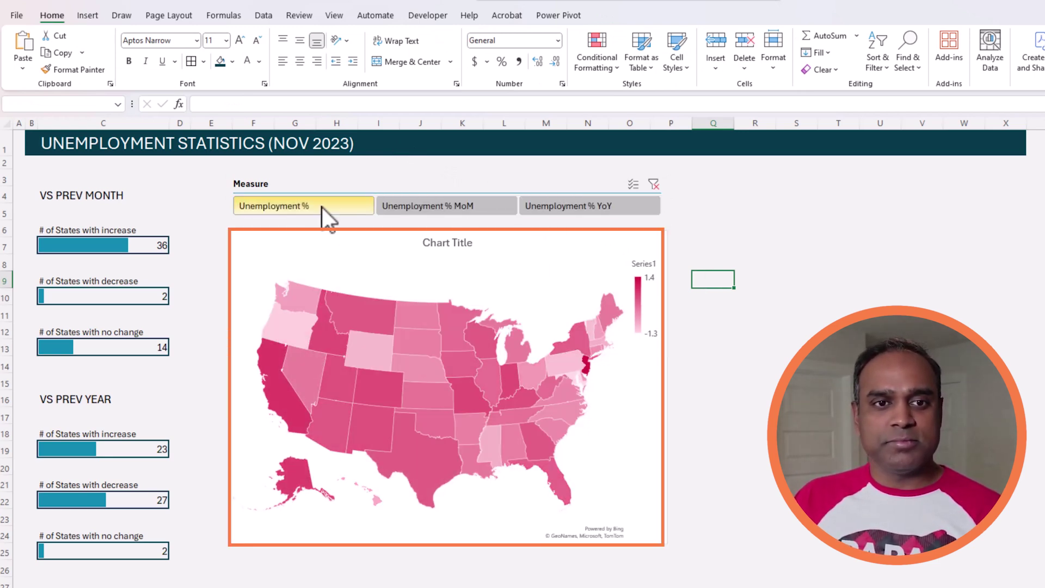
pyautogui.click(584, 263)
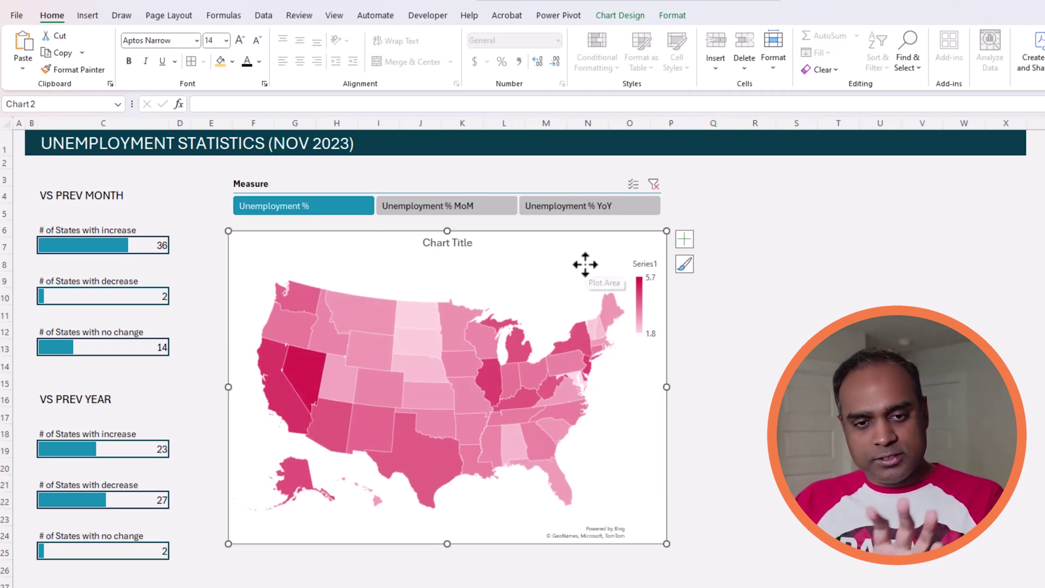
pyautogui.click(605, 16)
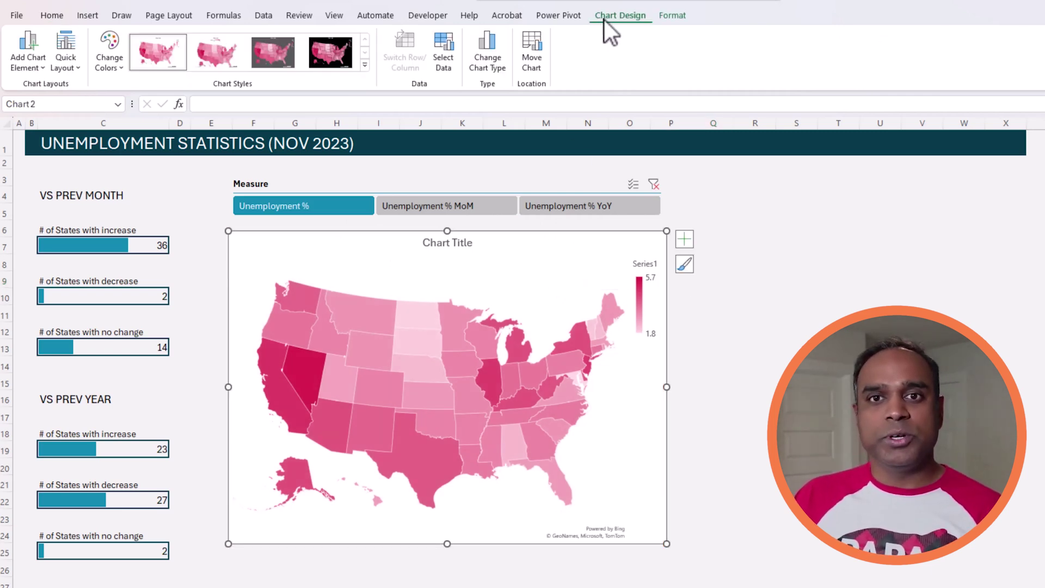
pyautogui.click(365, 65)
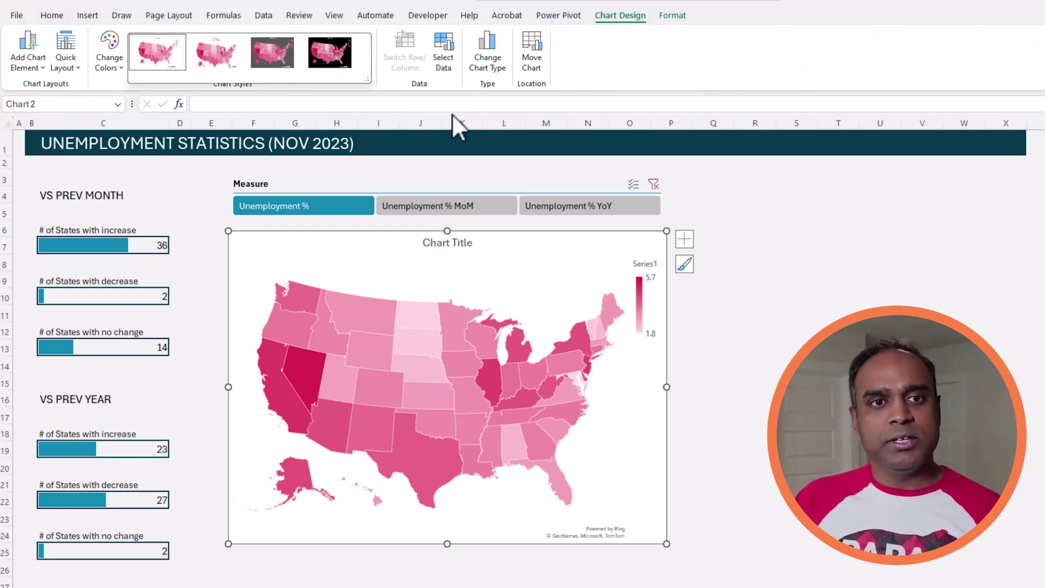
pyautogui.click(955, 289)
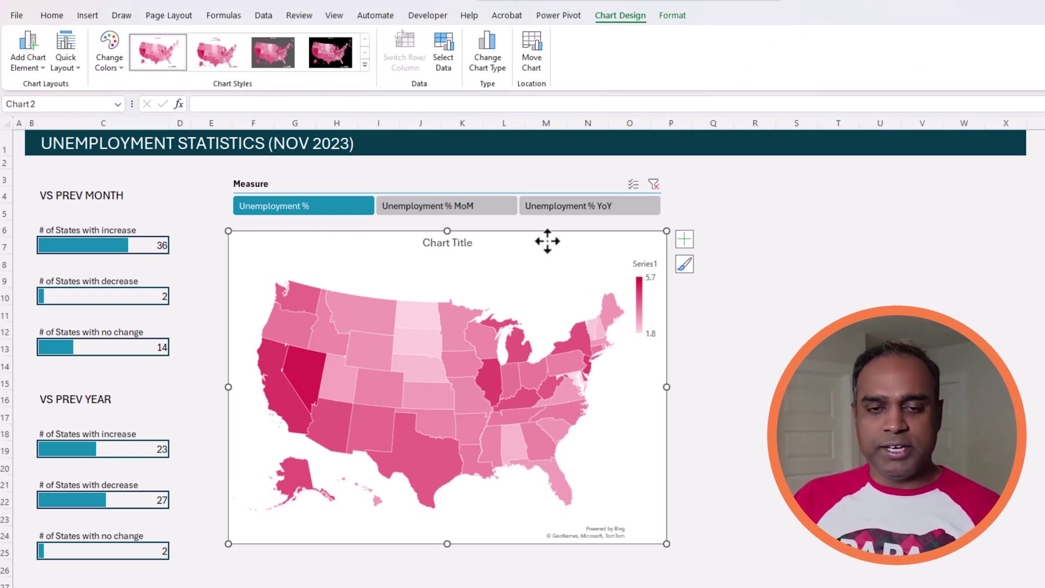
# - Set the map chart's plot area to No fill
pyautogui.click(59, 20)
pyautogui.rightClick(508, 293)
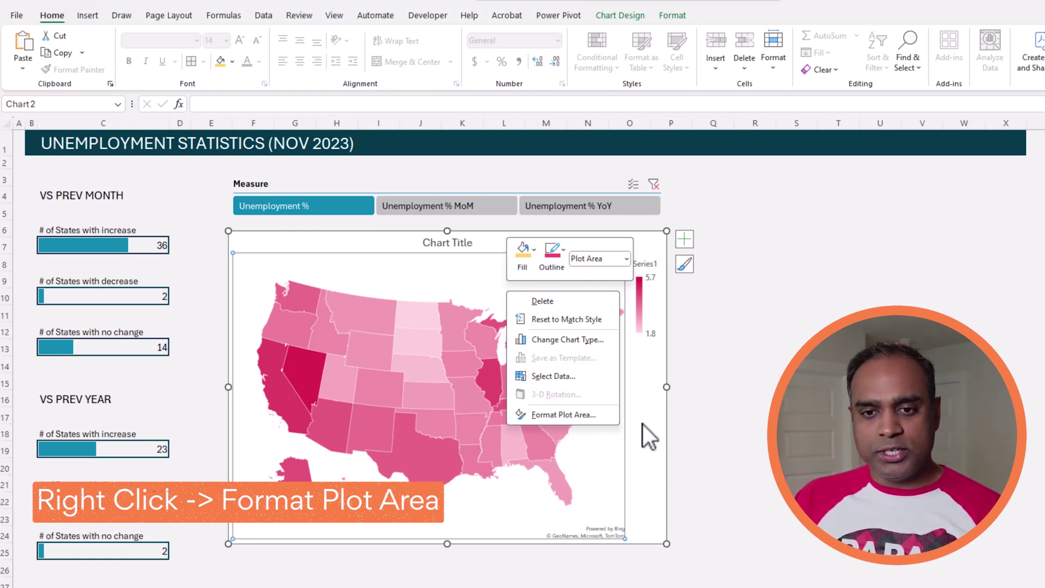
pyautogui.click(600, 416)
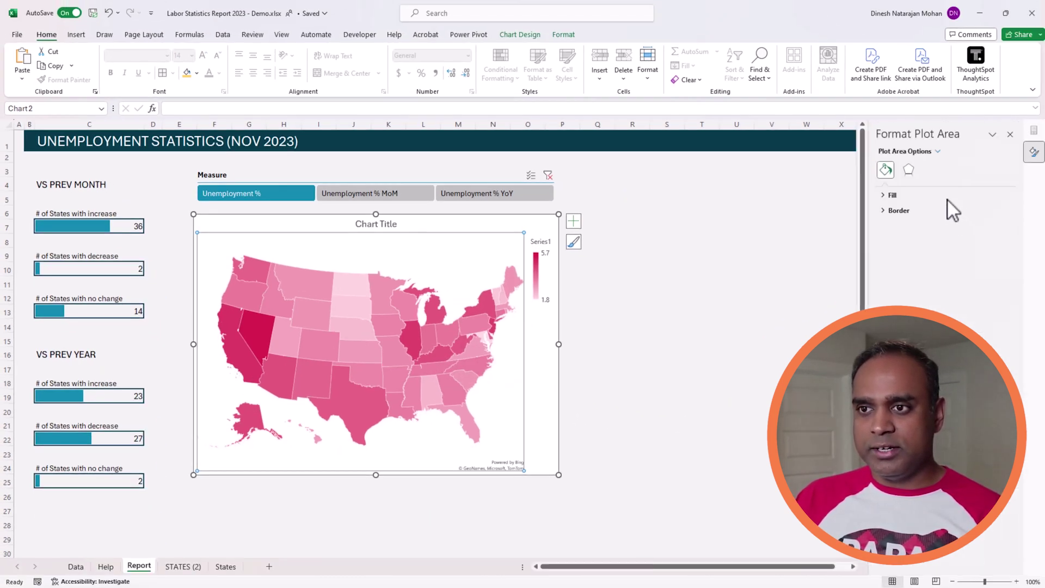
pyautogui.click(889, 196)
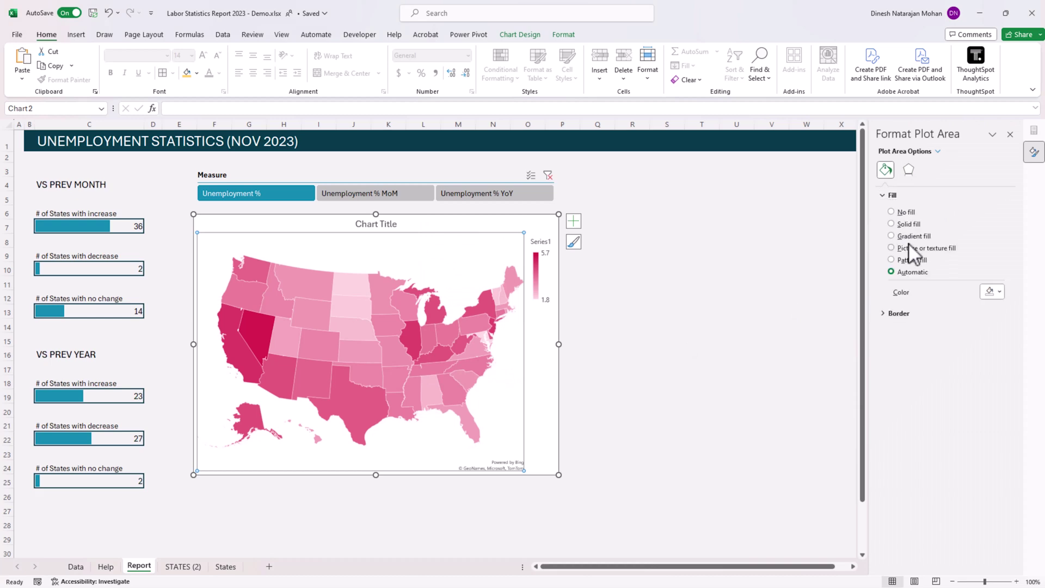
pyautogui.click(913, 214)
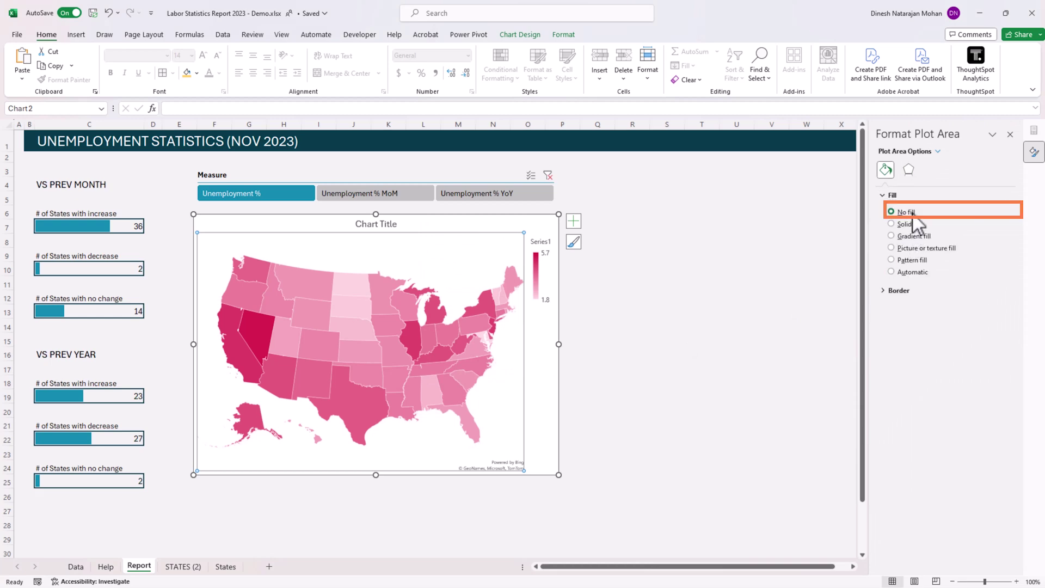
# - Give the map's chart area a solid fill in White, Background 1, Darker 5%
pyautogui.click(497, 217)
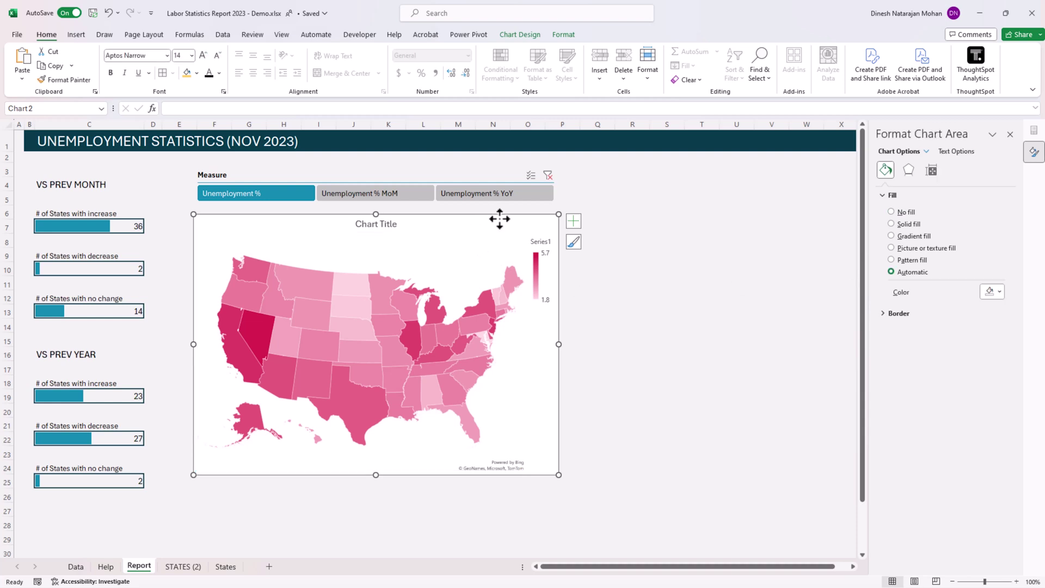
pyautogui.click(926, 152)
pyautogui.click(937, 213)
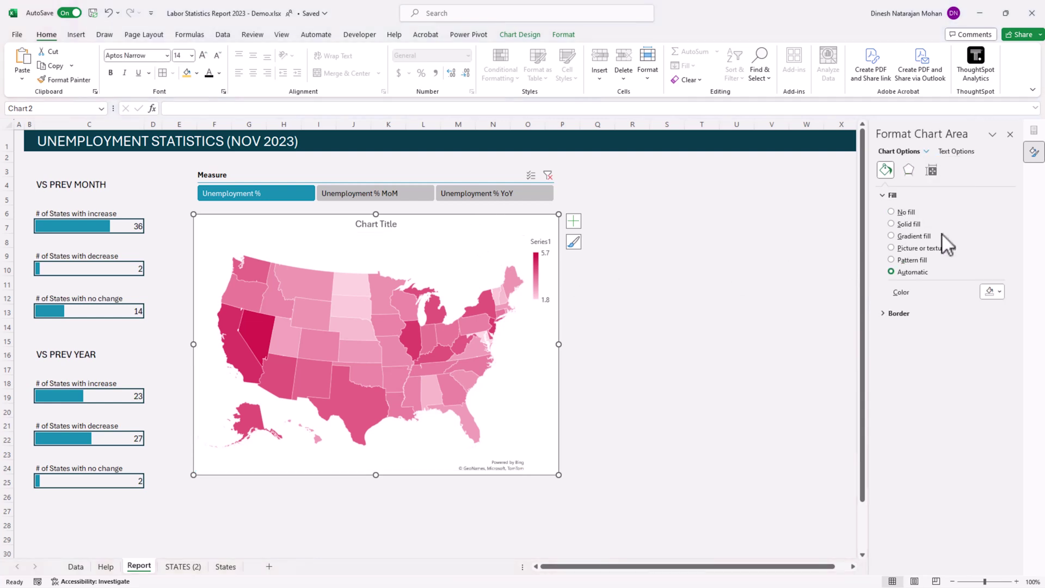
pyautogui.click(909, 224)
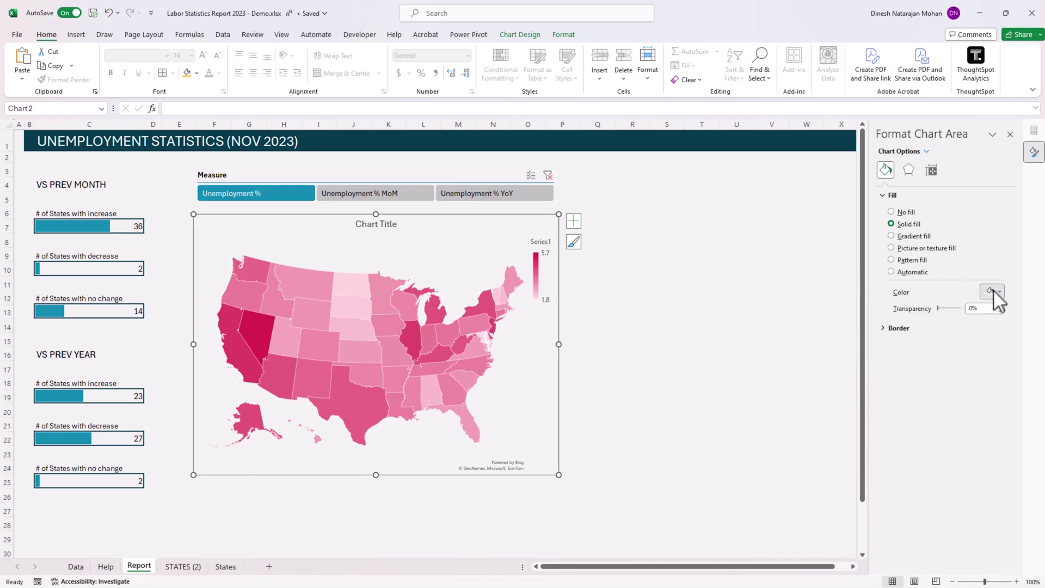
pyautogui.click(993, 291)
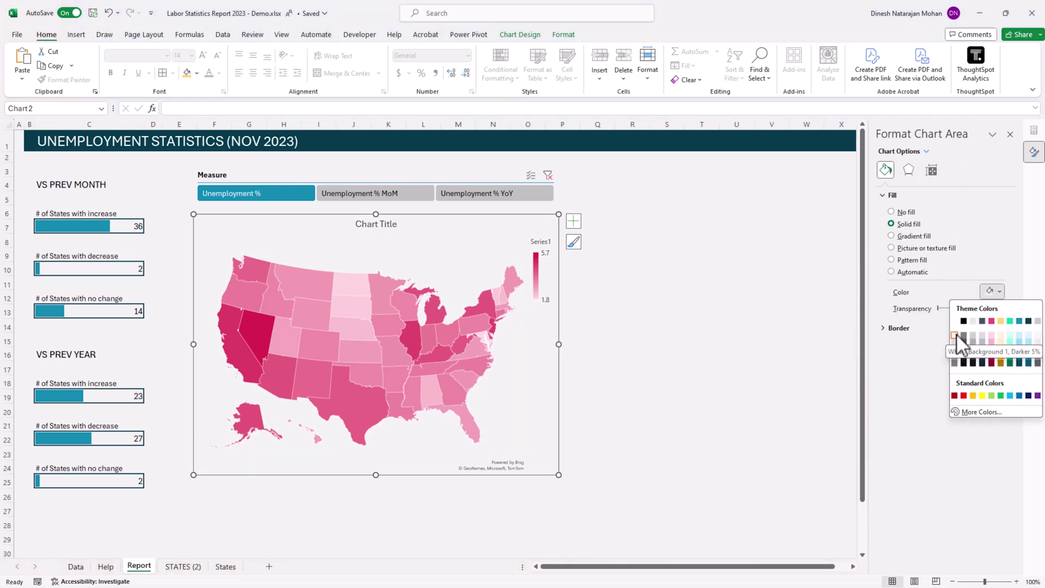
pyautogui.click(712, 316)
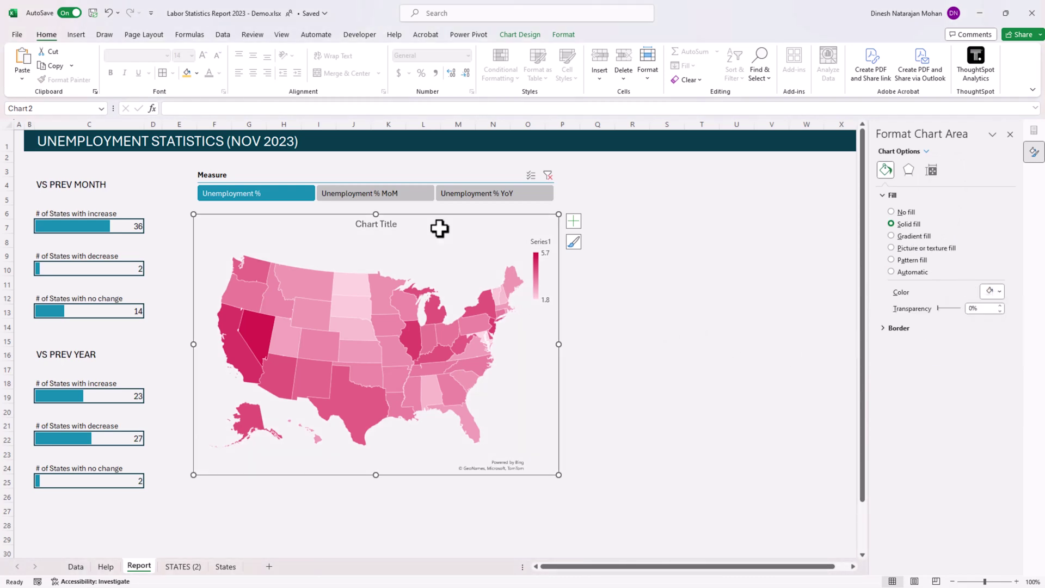
pyautogui.click(700, 298)
# - Remove the border line from the map's chart area
pyautogui.click(496, 215)
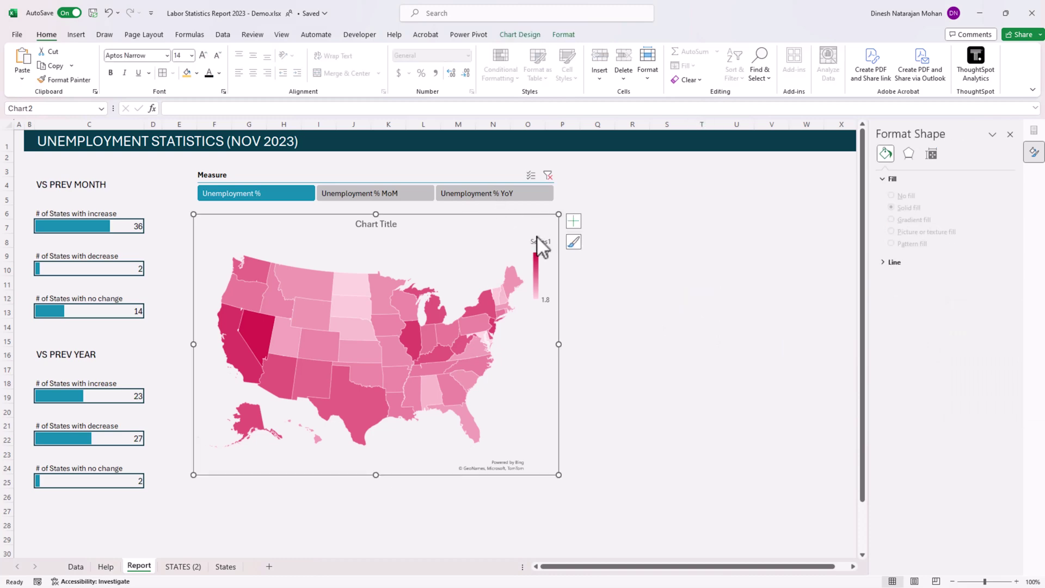
pyautogui.click(889, 328)
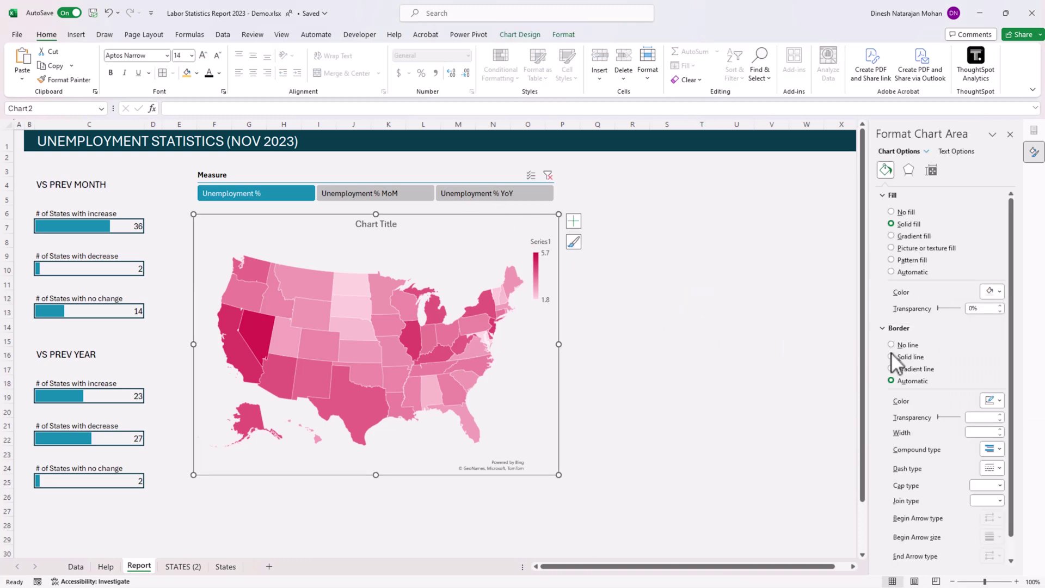
pyautogui.click(908, 345)
pyautogui.click(698, 338)
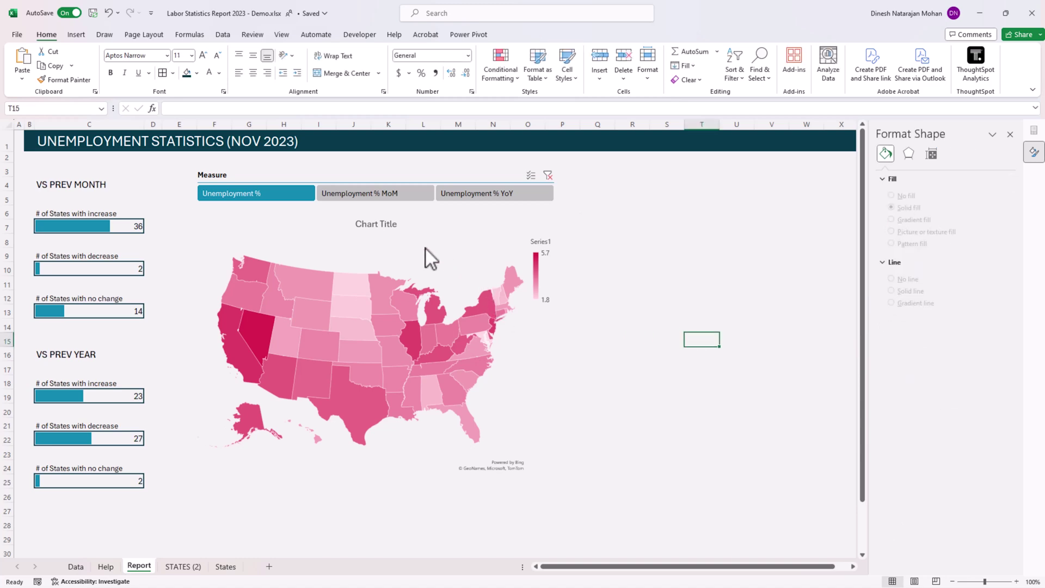
# - Position the map's legend at the top of the chart and delete the chart title
pyautogui.rightClick(546, 269)
pyautogui.press('Escape')
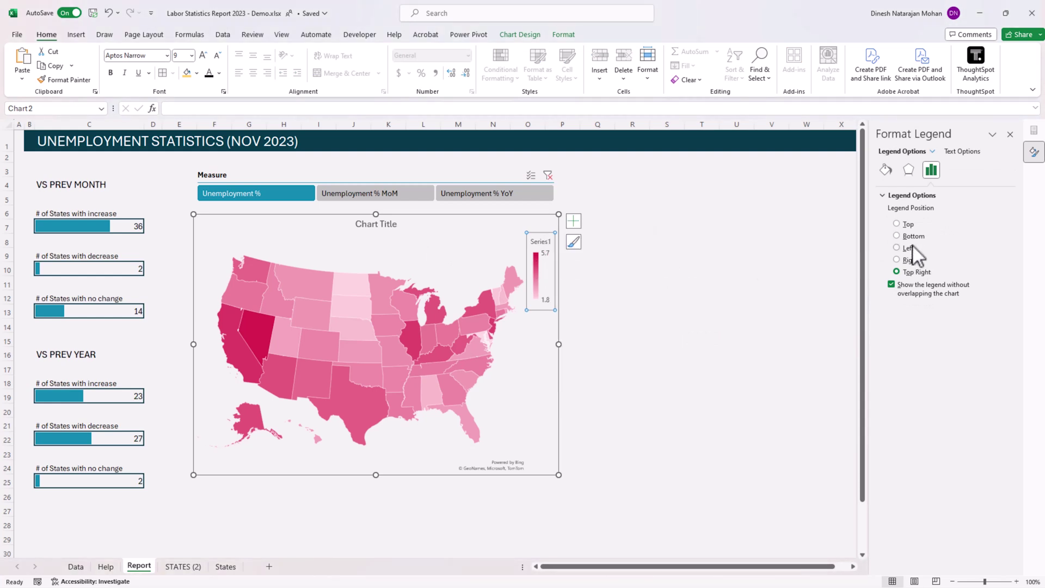
pyautogui.click(908, 224)
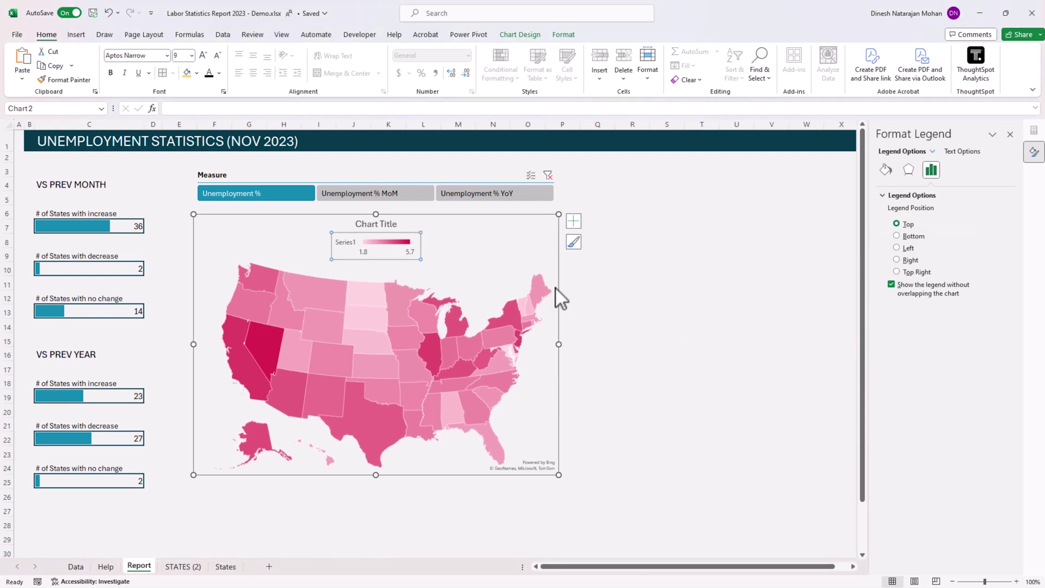
pyautogui.click(394, 223)
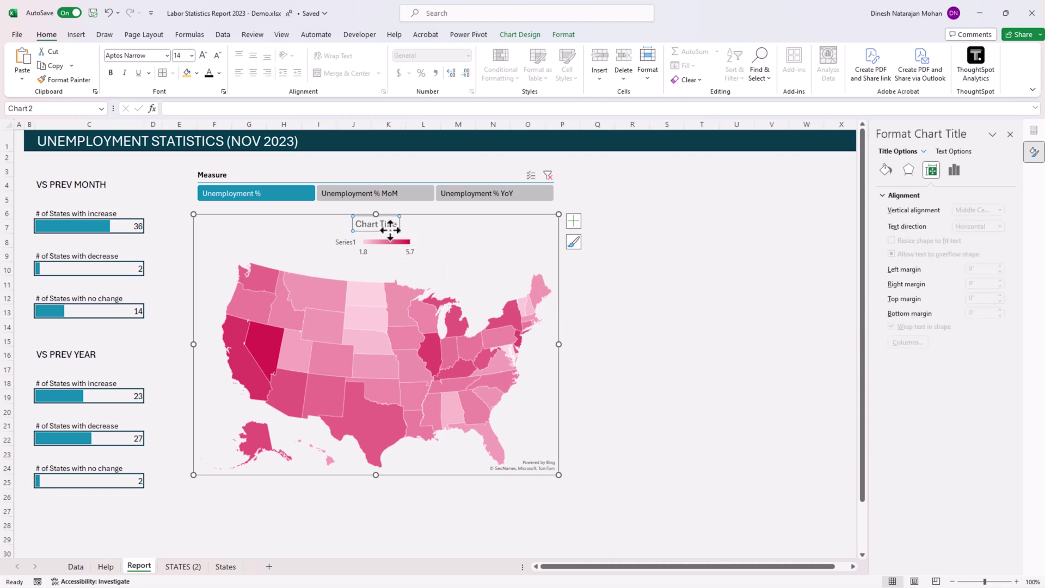
pyautogui.press('Delete')
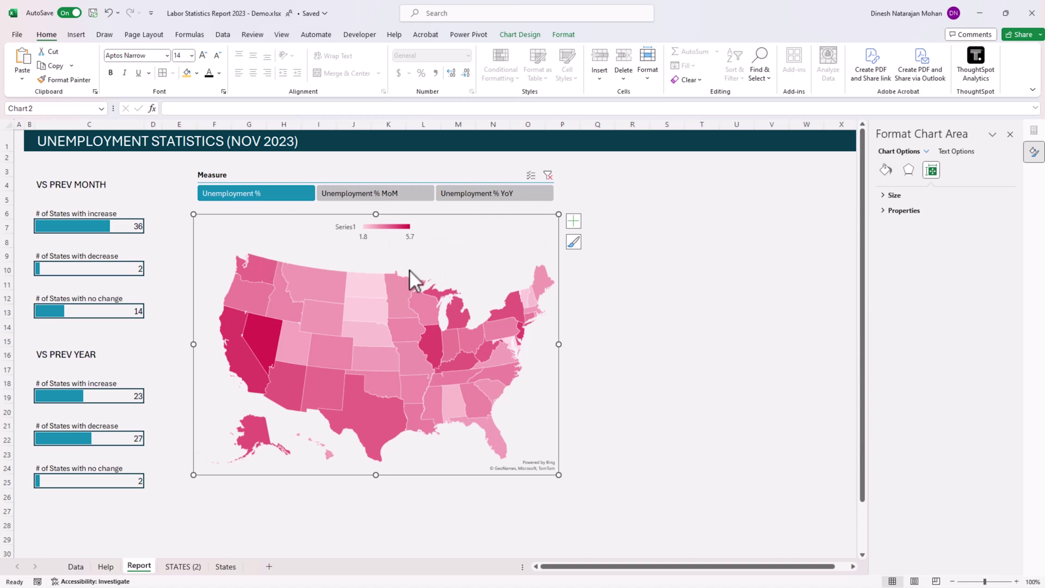
# - Rename the map chart's data series to Measure in its data source
pyautogui.click(403, 231)
pyautogui.rightClick(382, 228)
pyautogui.click(413, 300)
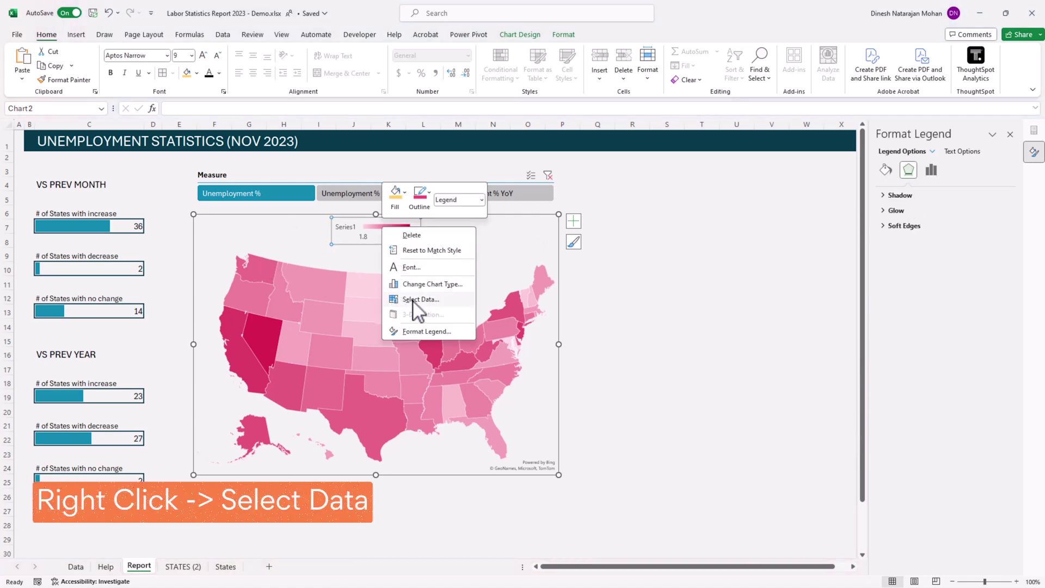
pyautogui.click(383, 345)
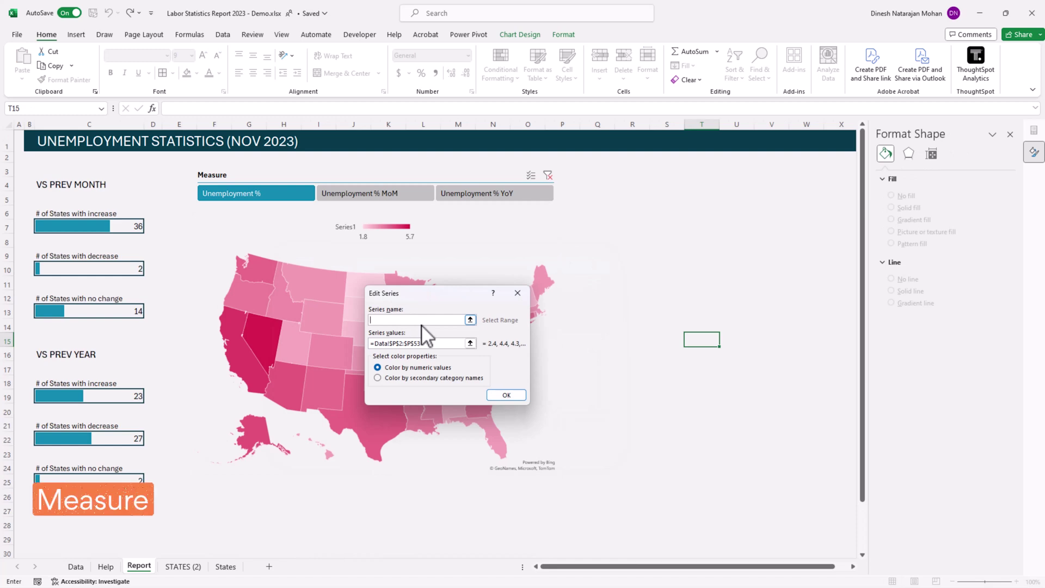
pyautogui.write('Measure')
pyautogui.click(511, 396)
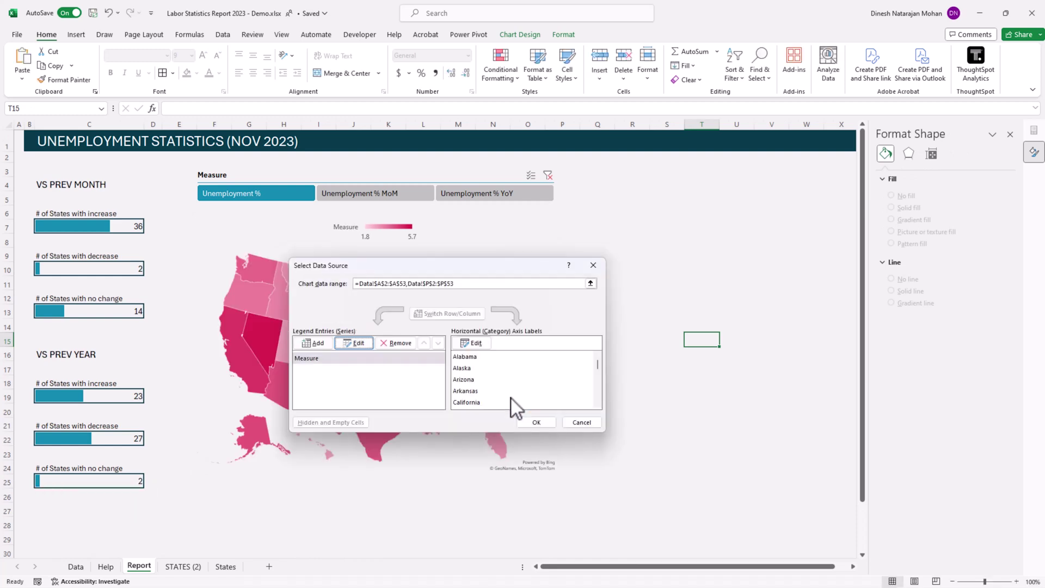
pyautogui.click(538, 422)
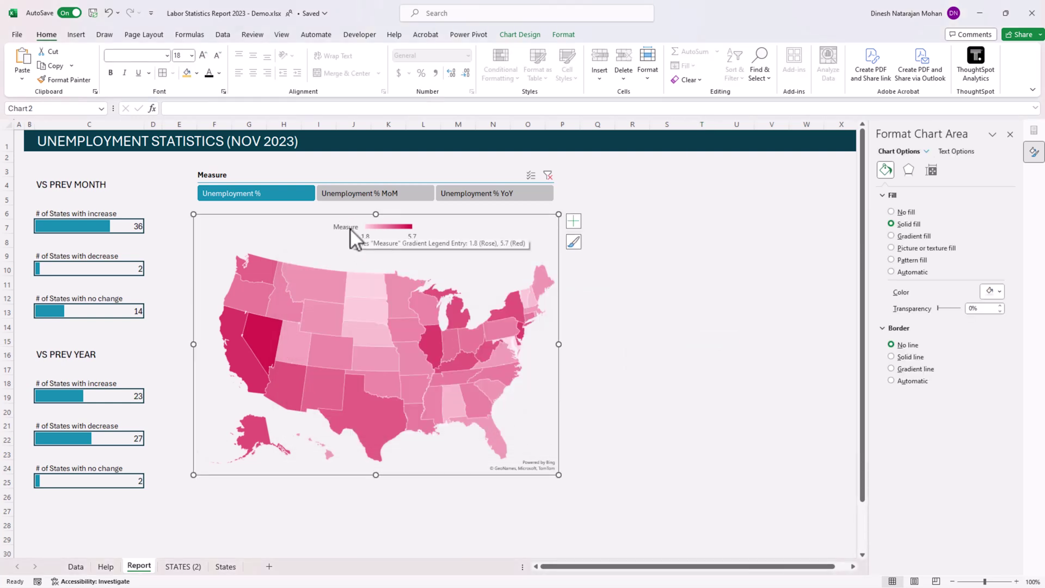
# - Add data labels to the states on the map and set their font size to 9
pyautogui.rightClick(413, 303)
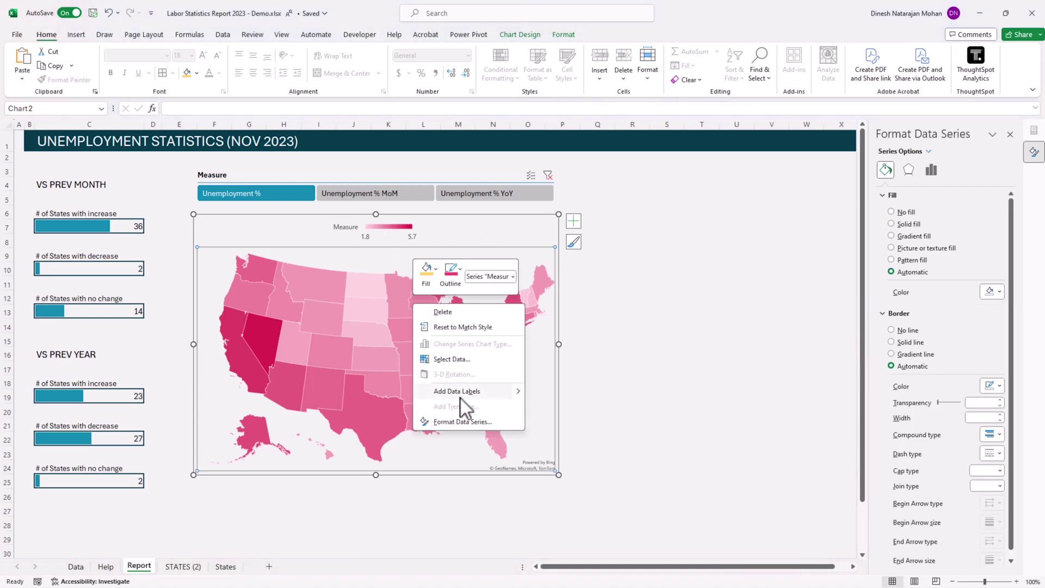
pyautogui.click(464, 390)
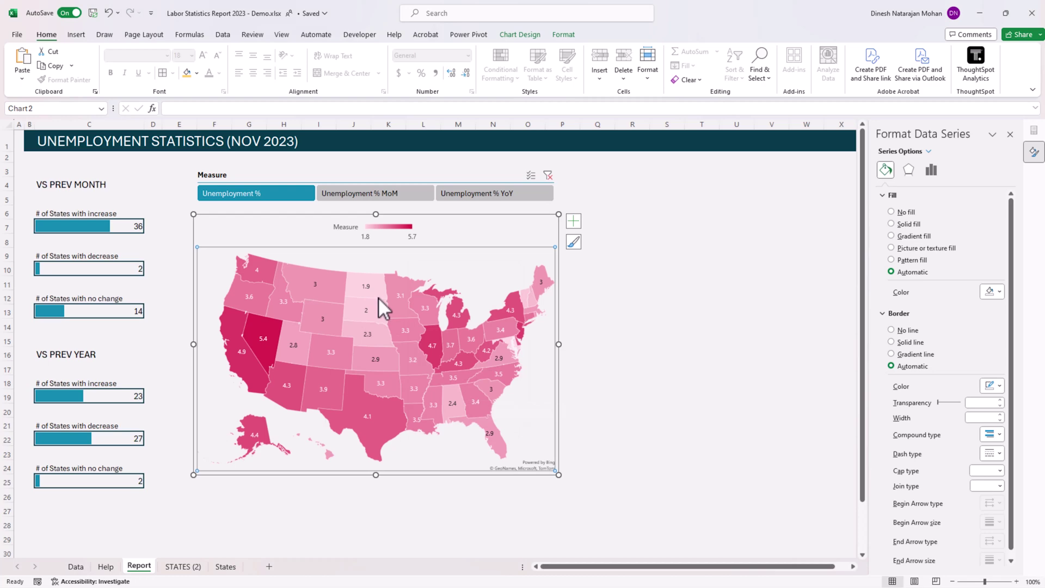
pyautogui.click(368, 286)
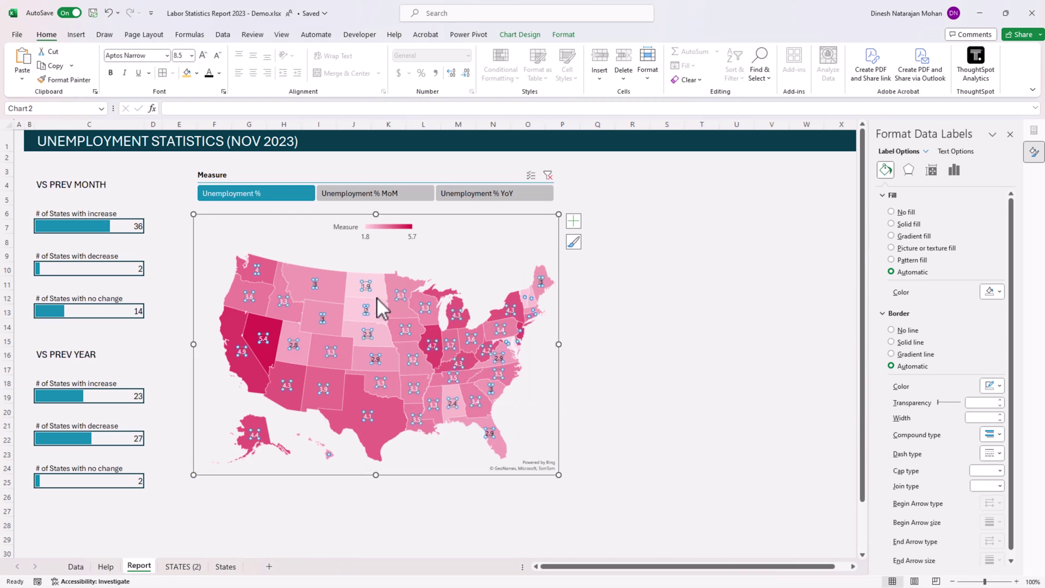
pyautogui.click(202, 55)
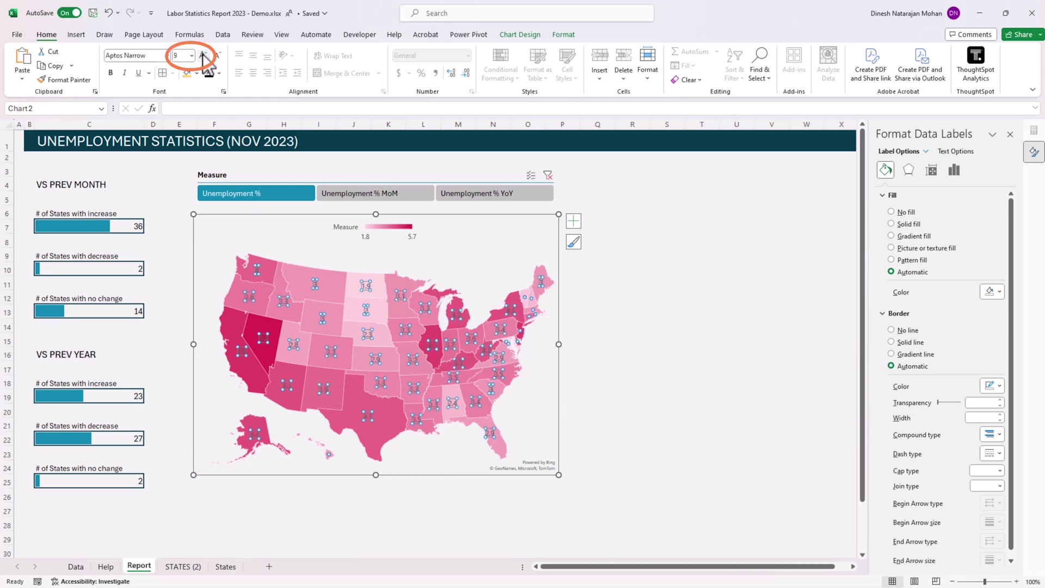
pyautogui.click(640, 394)
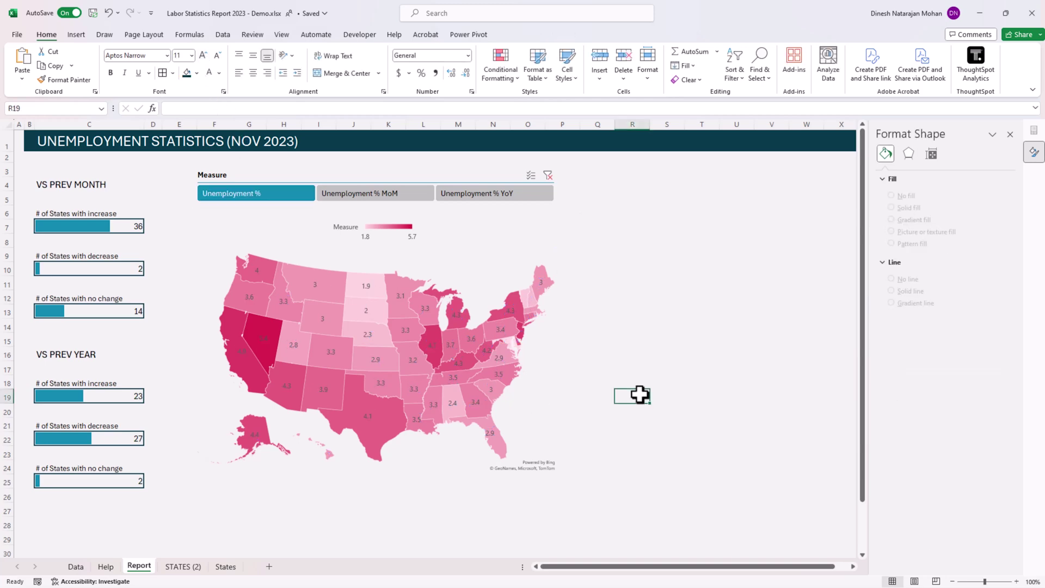
# - Make the map's data labels show category name and value, separated by a new line
pyautogui.rightClick(393, 279)
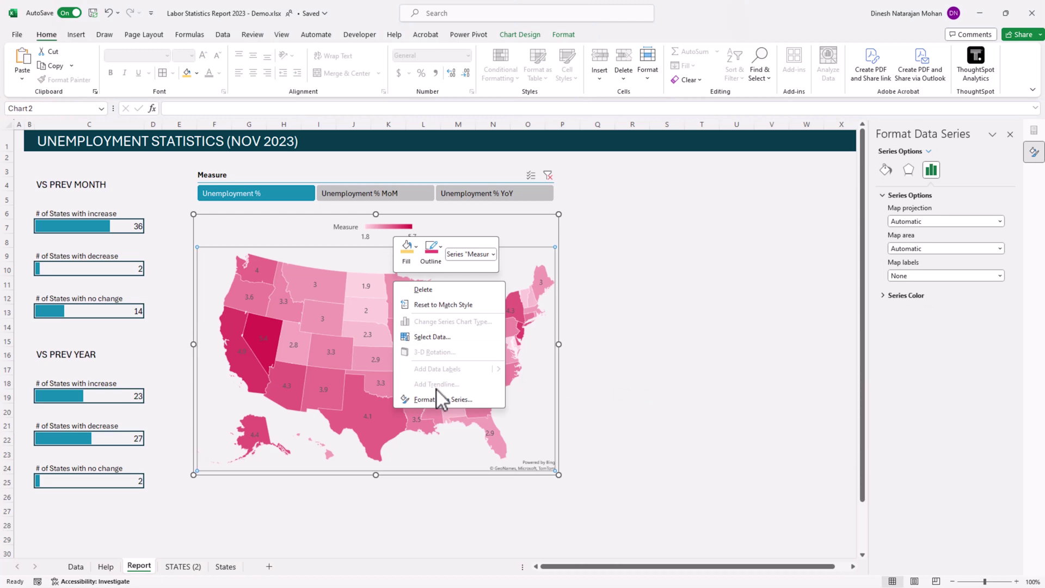
pyautogui.click(381, 384)
pyautogui.rightClick(381, 384)
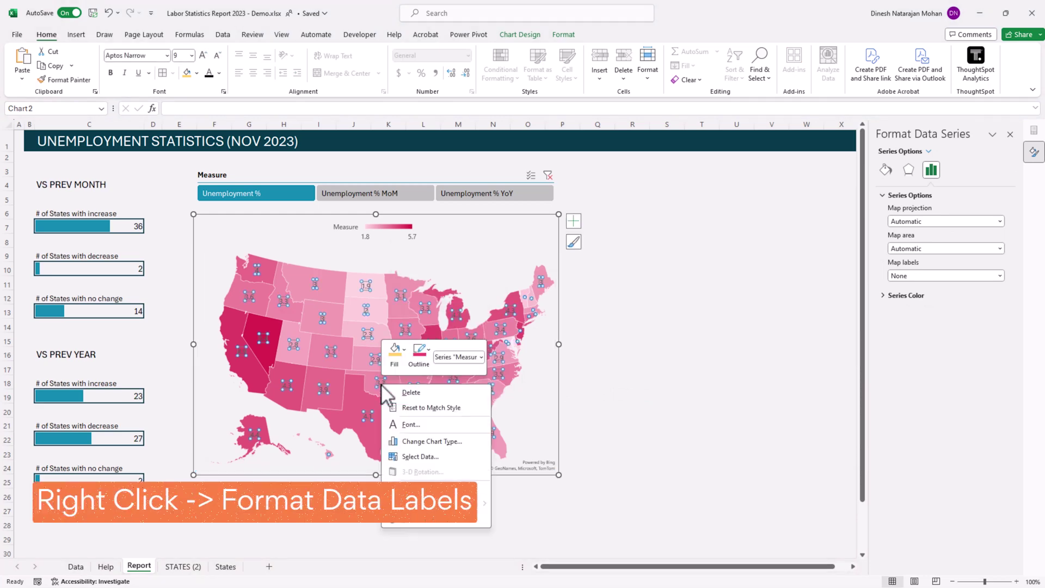
pyautogui.click(445, 521)
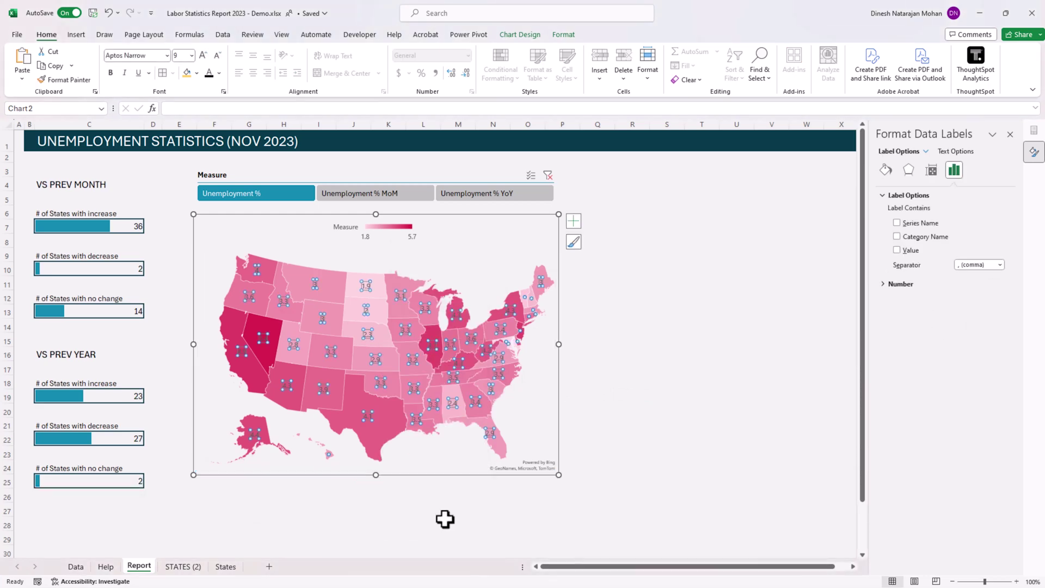
pyautogui.click(897, 236)
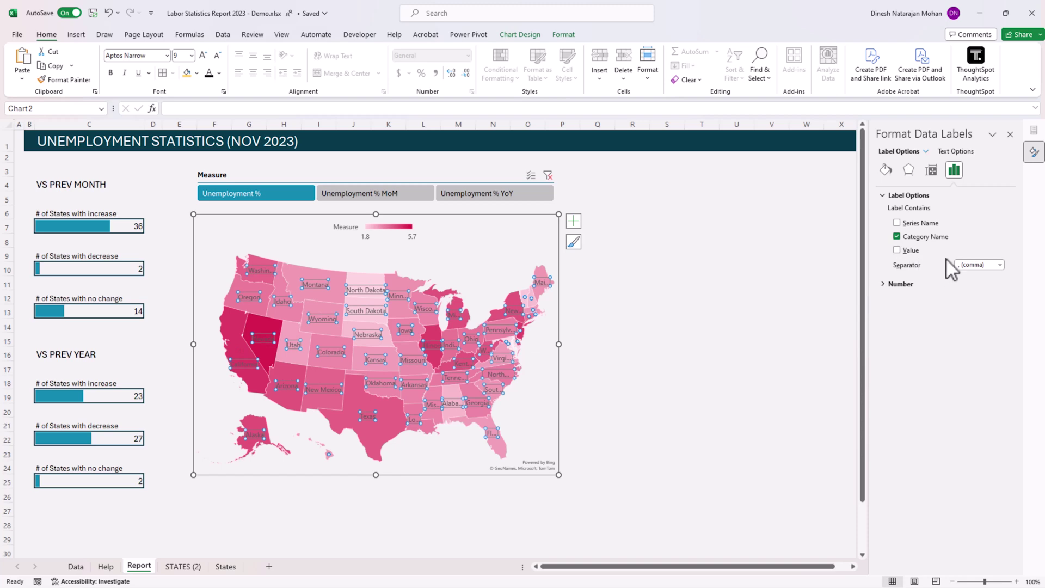
pyautogui.click(1000, 265)
pyautogui.click(984, 307)
pyautogui.click(900, 250)
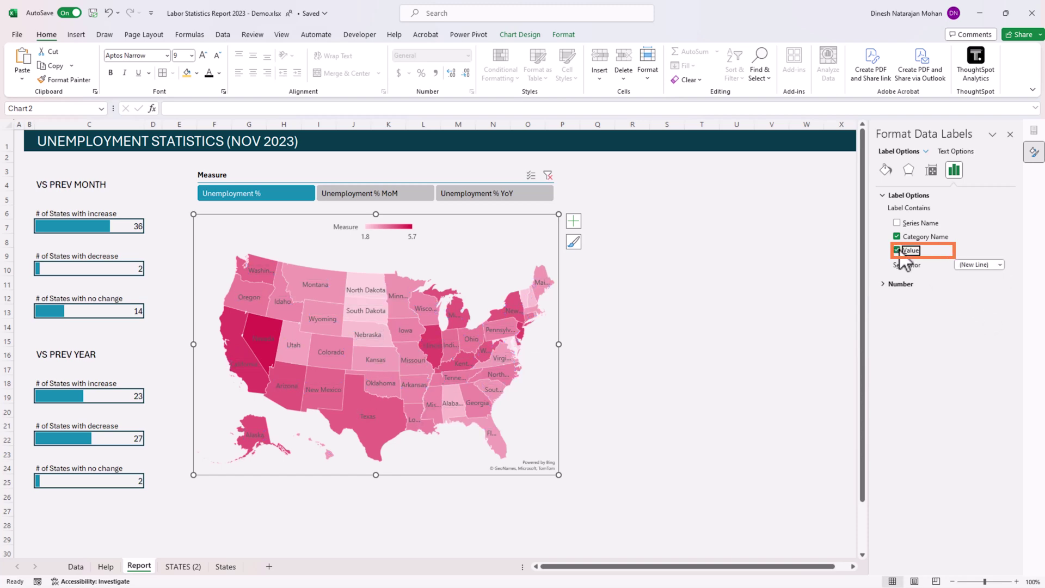
pyautogui.click(635, 355)
# - Set the map data series' map labels to Best fit only
pyautogui.scroll(2, 627, 409)
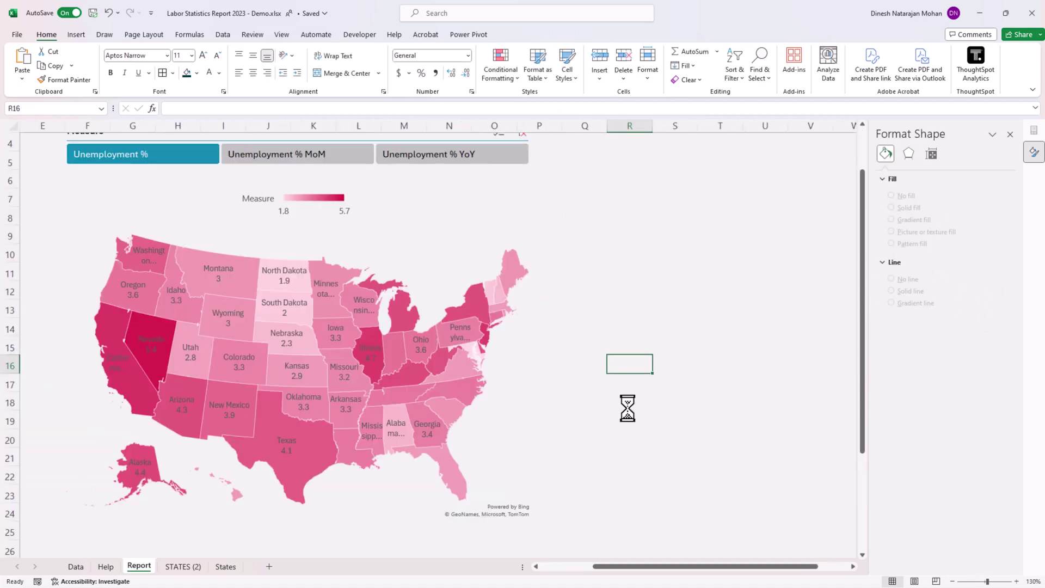
pyautogui.scroll(1, 564, 504)
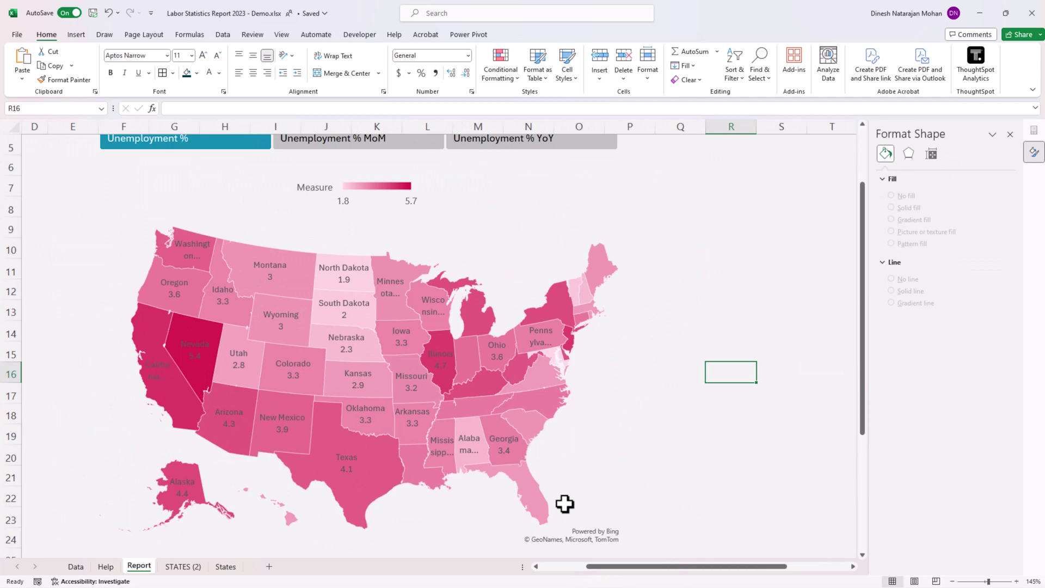
pyautogui.moveTo(359, 263)
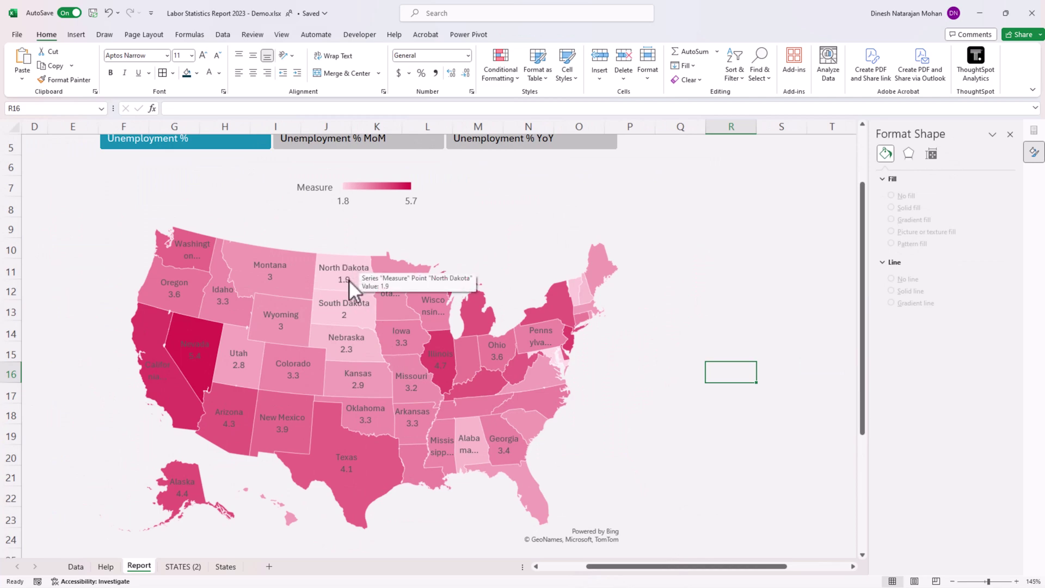
pyautogui.scroll(-2, 349, 279)
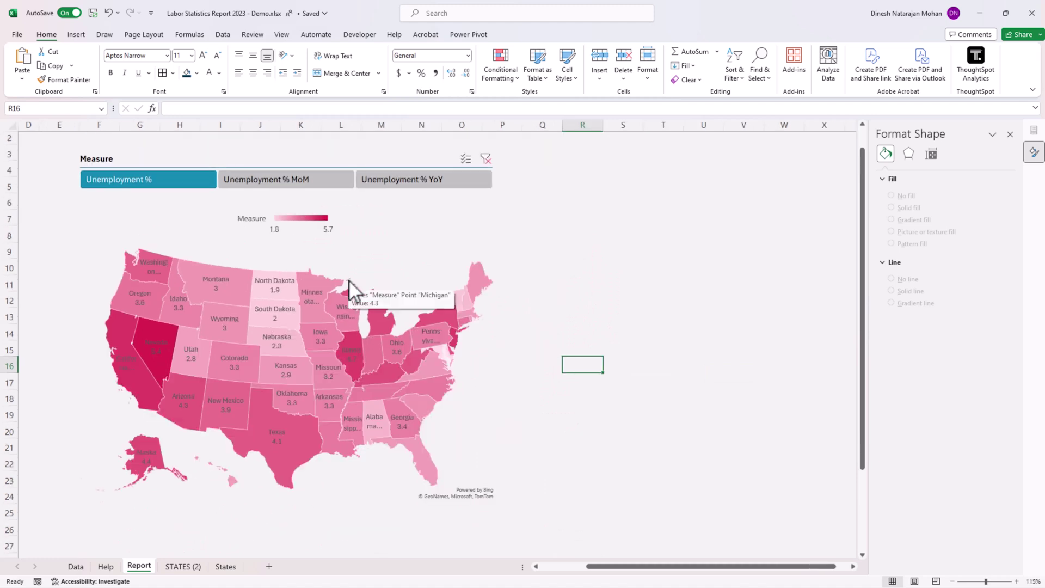
pyautogui.click(379, 317)
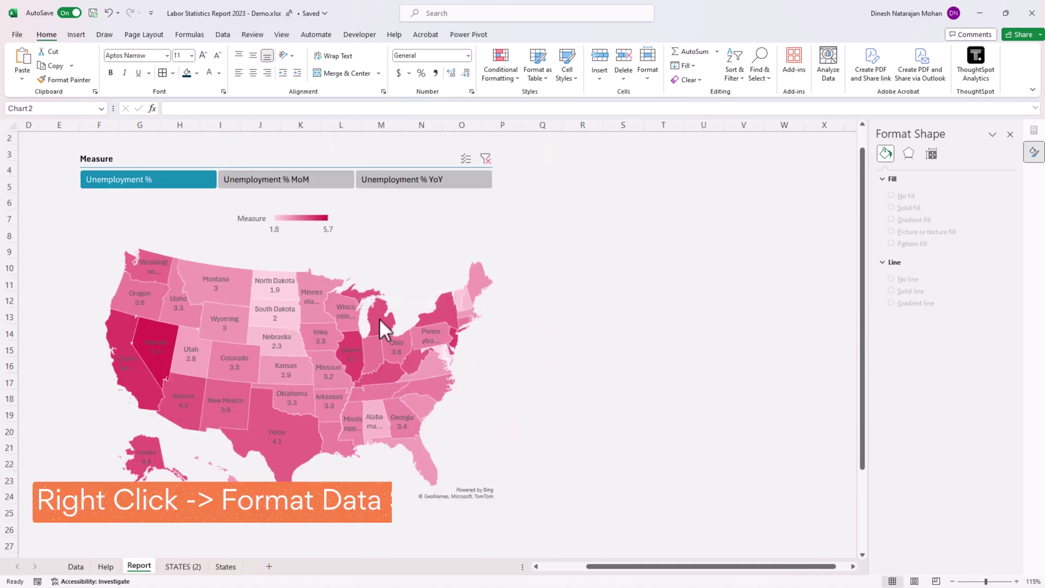
pyautogui.rightClick(379, 318)
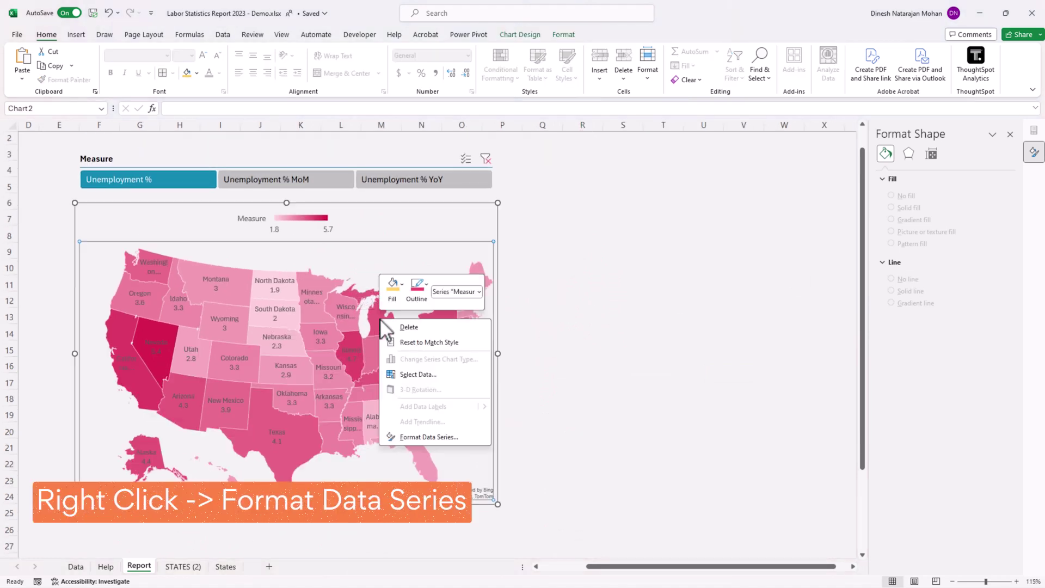
pyautogui.click(437, 439)
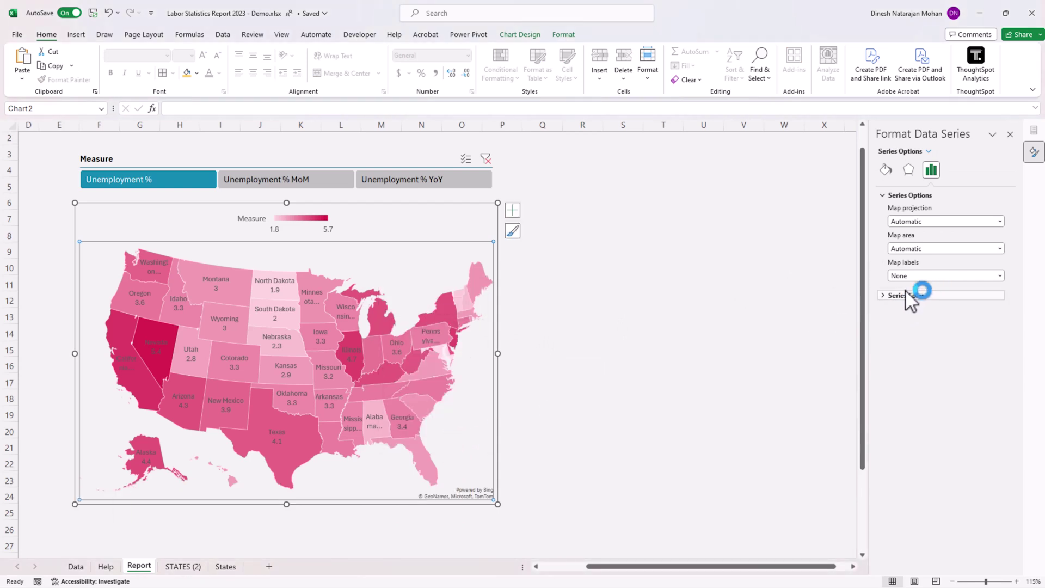
pyautogui.click(929, 151)
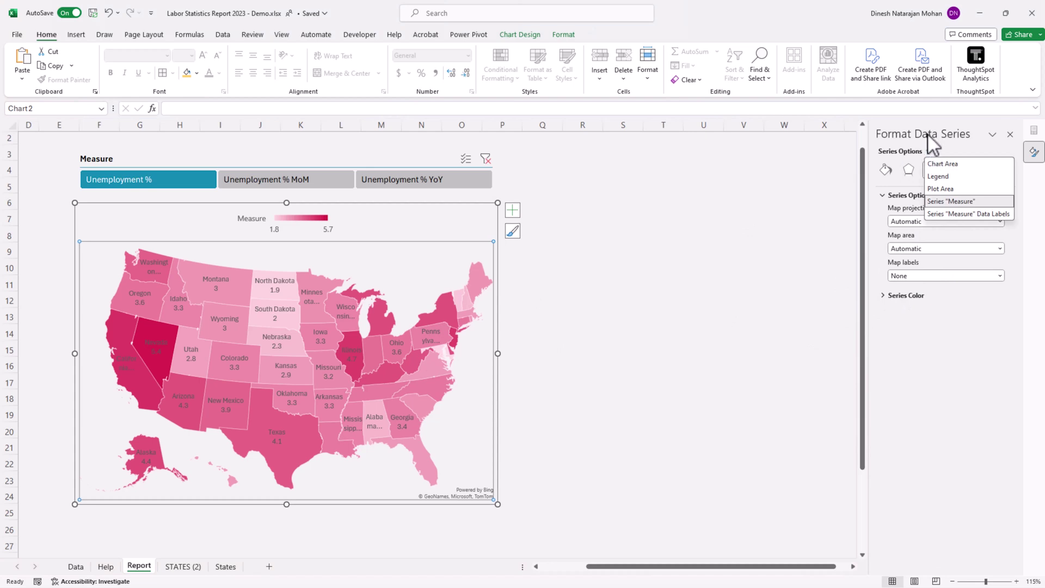
pyautogui.click(939, 202)
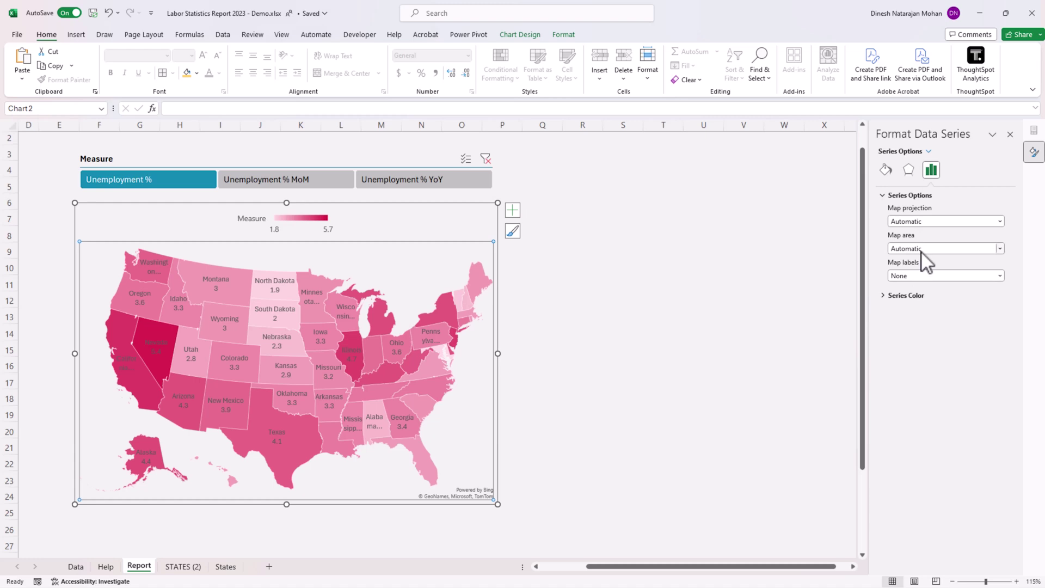
pyautogui.click(920, 275)
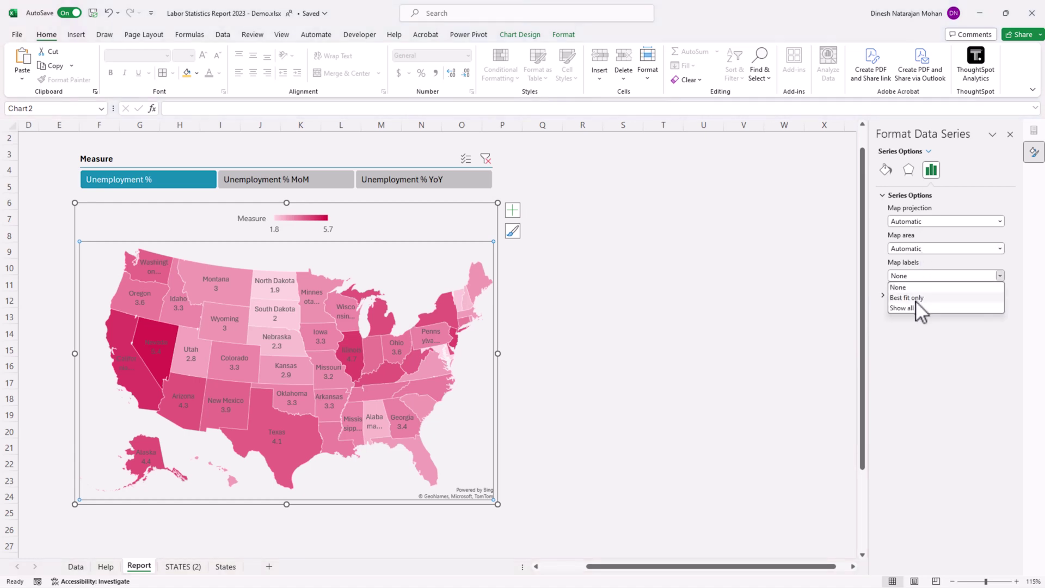
pyautogui.click(916, 299)
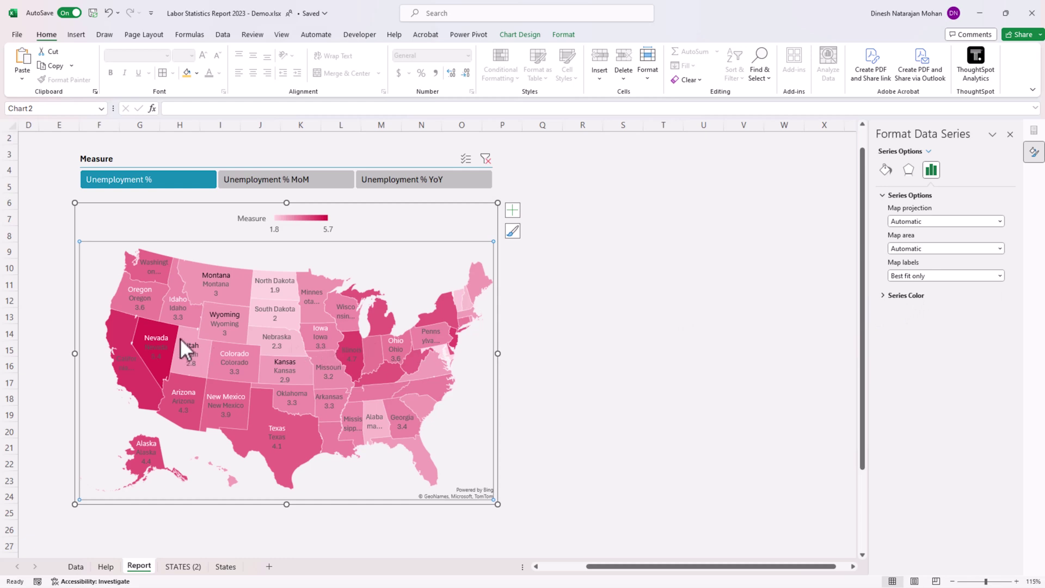
pyautogui.click(614, 347)
# - Remove the category name from the map's data labels so they contain only the value
pyautogui.click(407, 274)
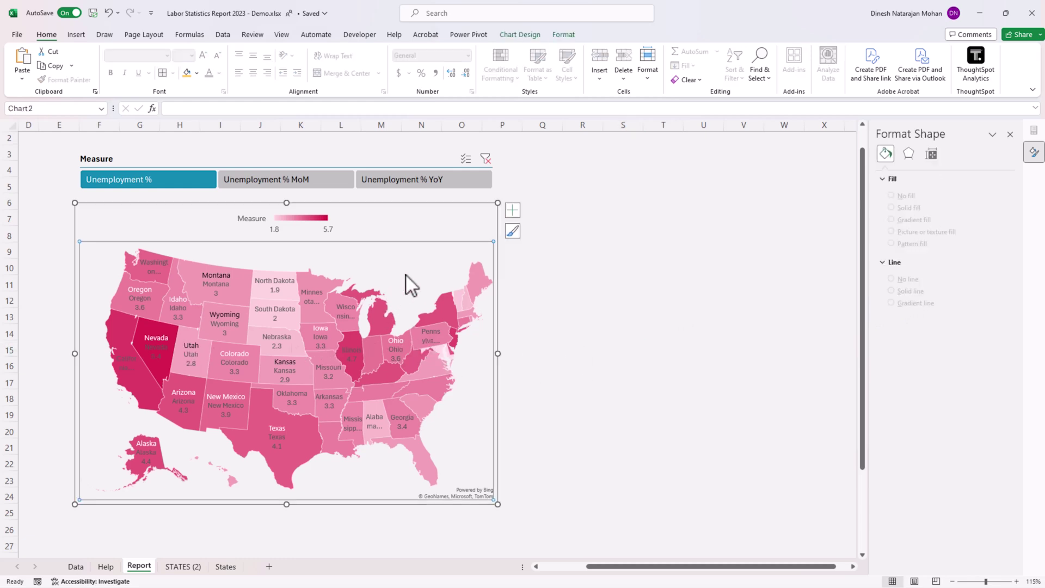
pyautogui.click(219, 281)
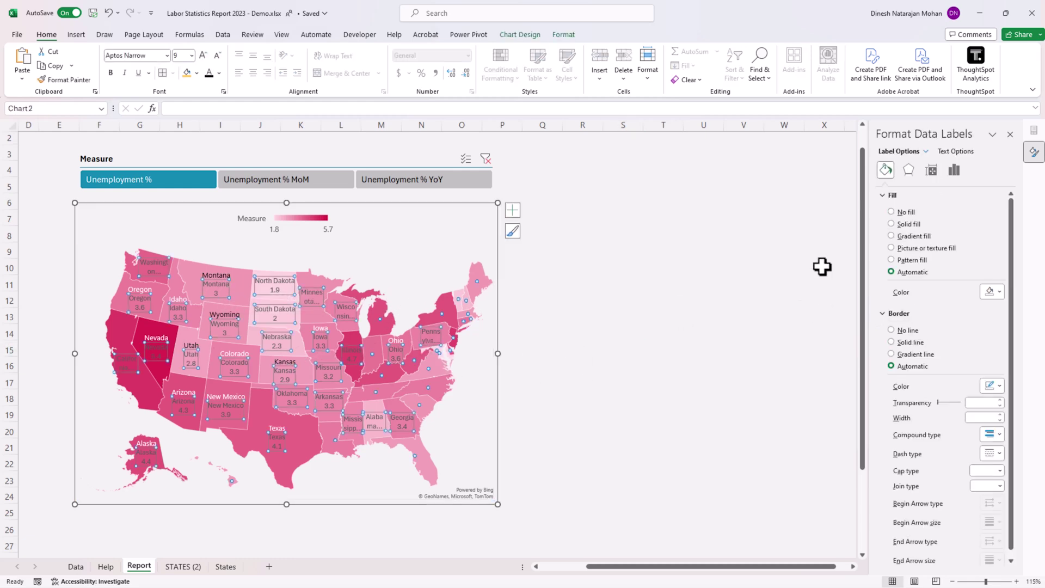
pyautogui.click(587, 330)
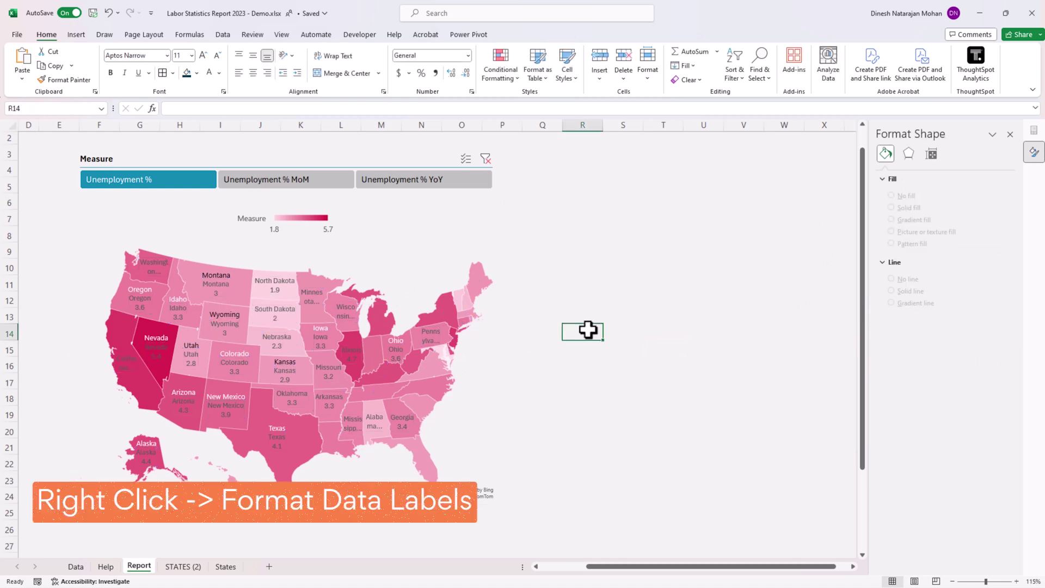
pyautogui.rightClick(265, 280)
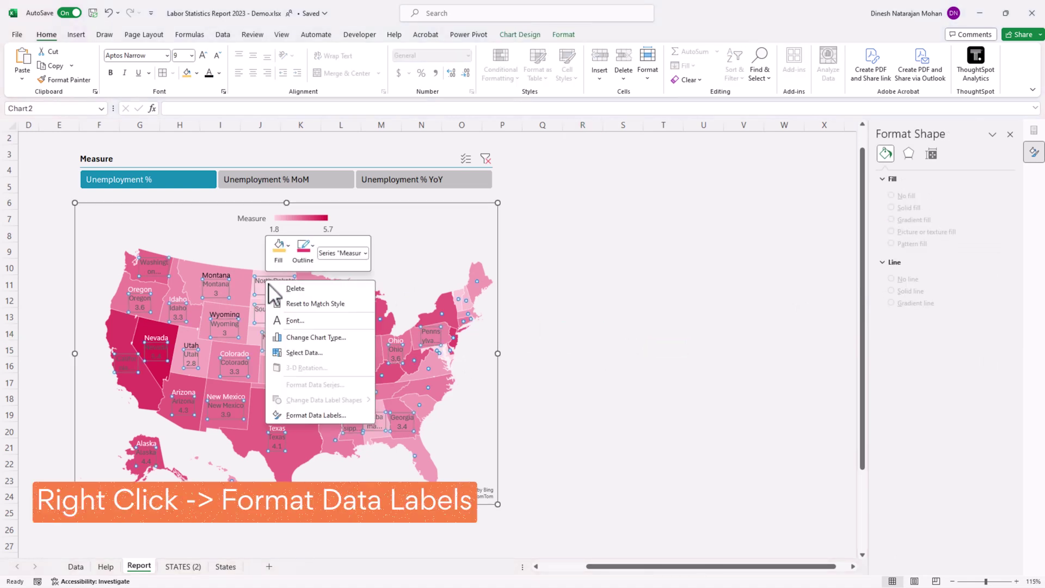
pyautogui.click(311, 414)
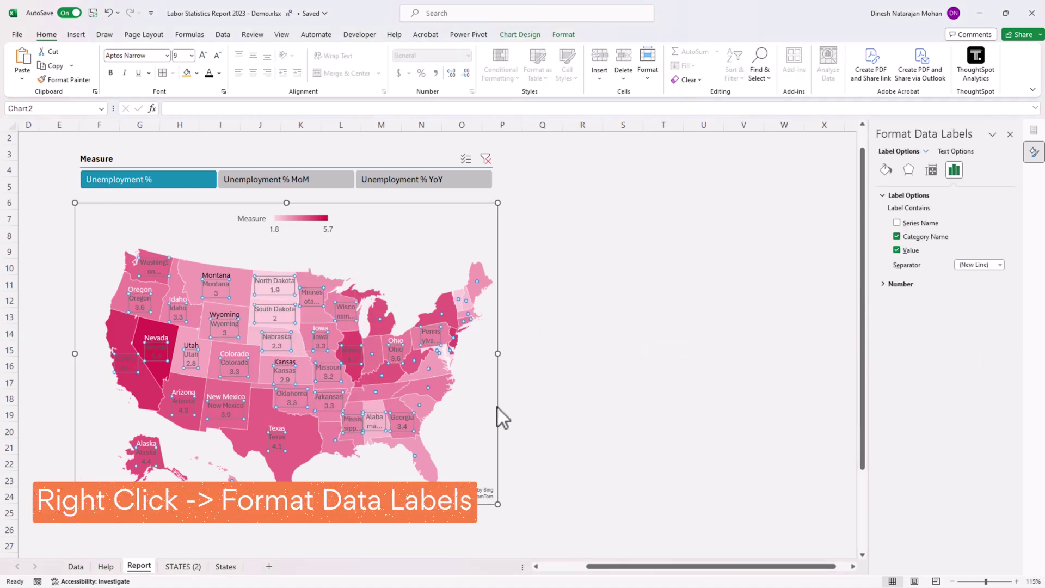
pyautogui.click(907, 238)
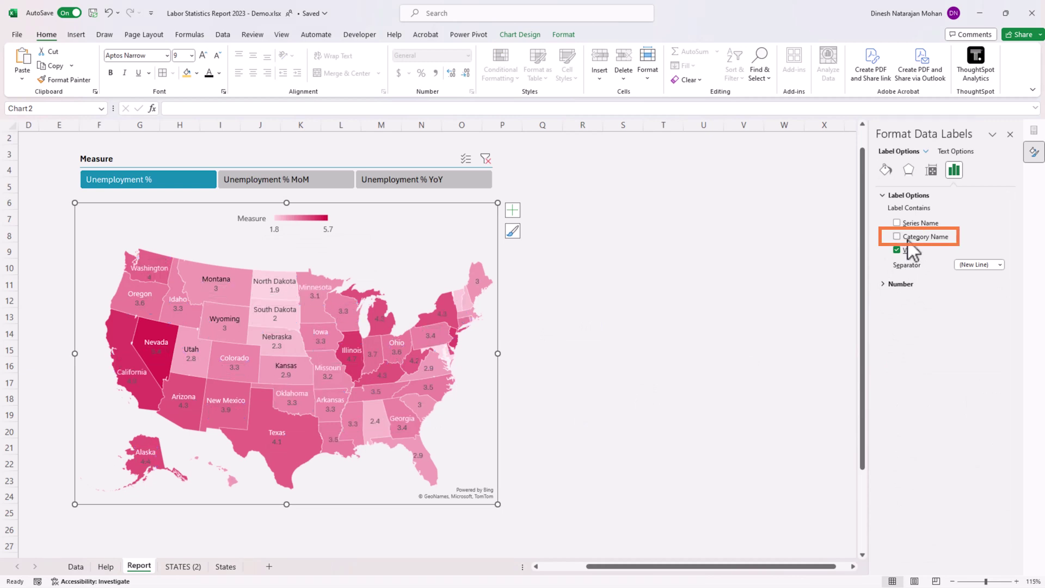
pyautogui.click(702, 326)
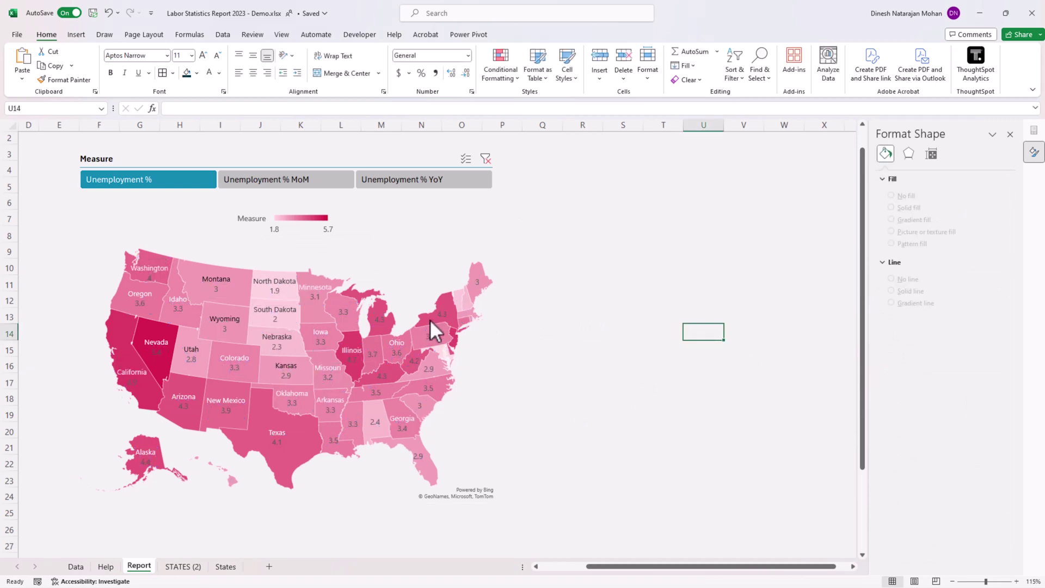
# - Open the Series Color settings of the map's data series and widen the area to show more of the options
pyautogui.click(446, 316)
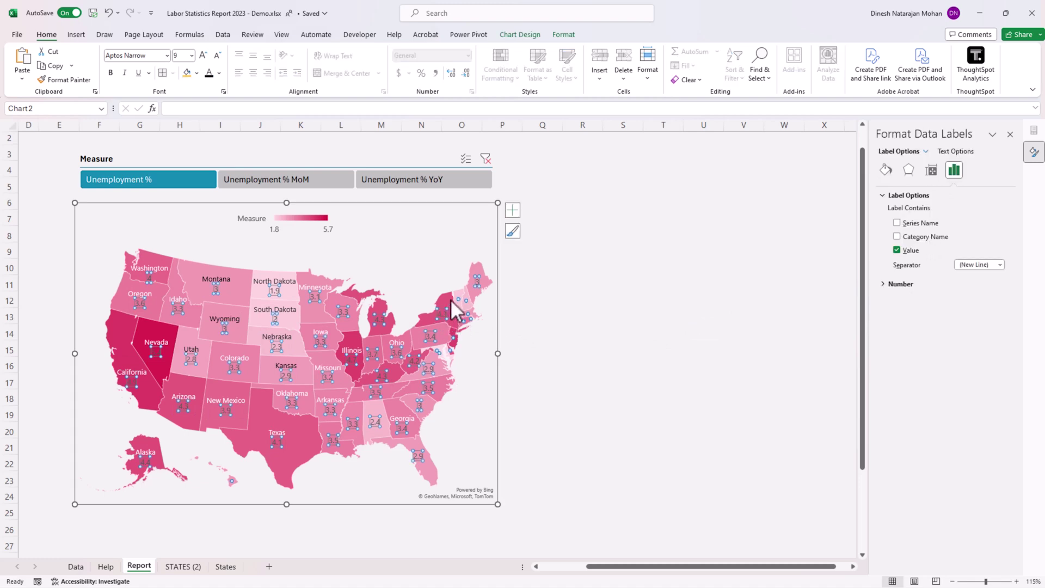
pyautogui.rightClick(449, 299)
pyautogui.click(509, 420)
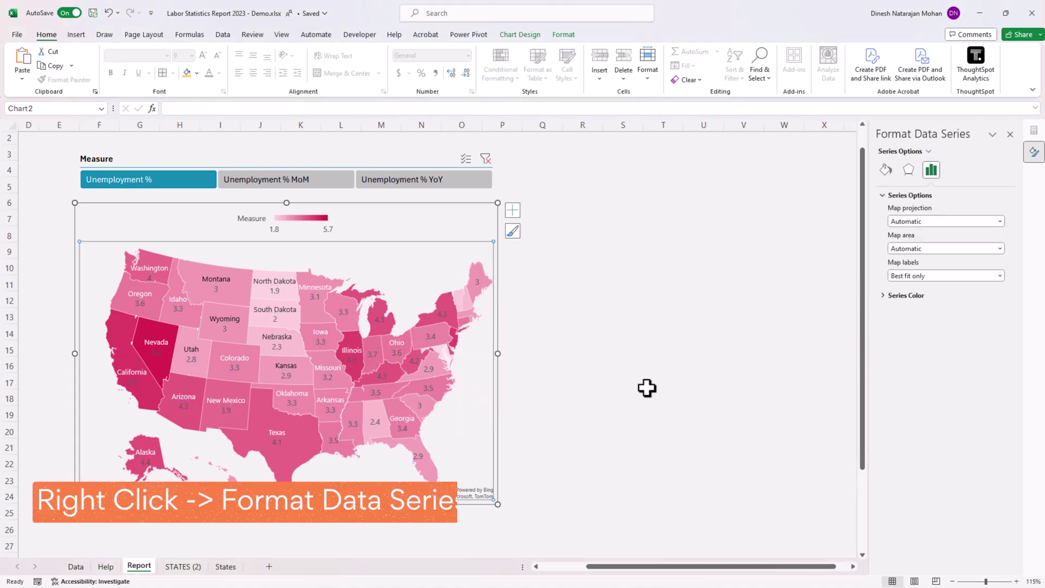
pyautogui.click(903, 294)
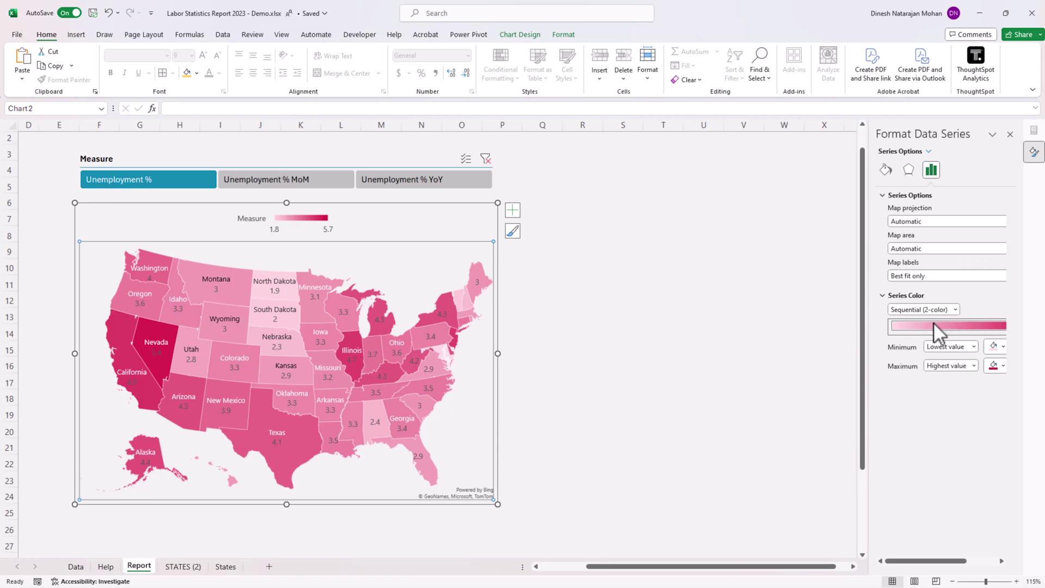
pyautogui.moveTo(865, 283); pyautogui.dragTo(840, 280)
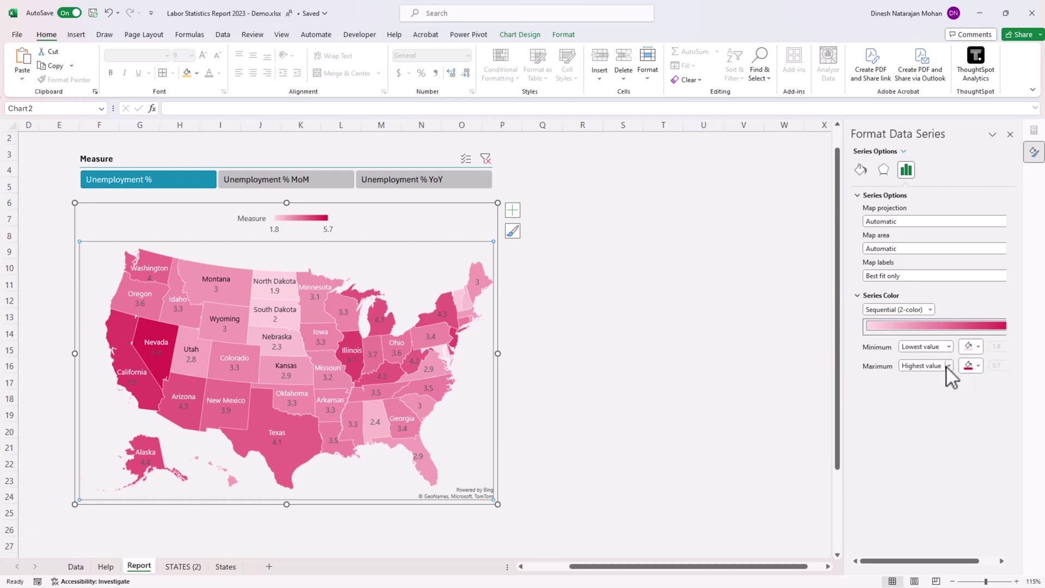
# - Try the Diverging (3-color) scale on the map series and return it to Sequential (2-color)
pyautogui.click(931, 309)
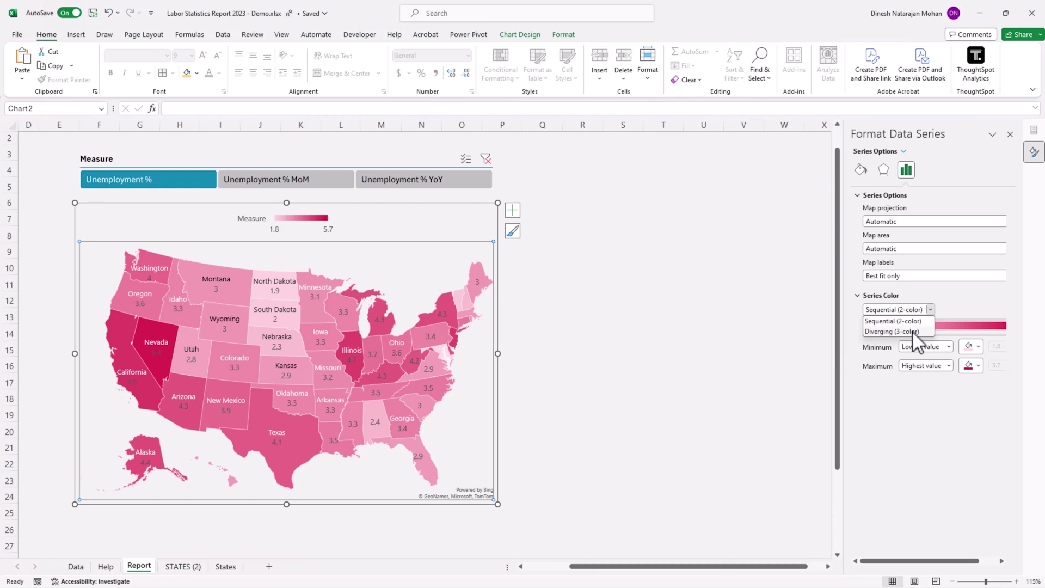
pyautogui.click(929, 405)
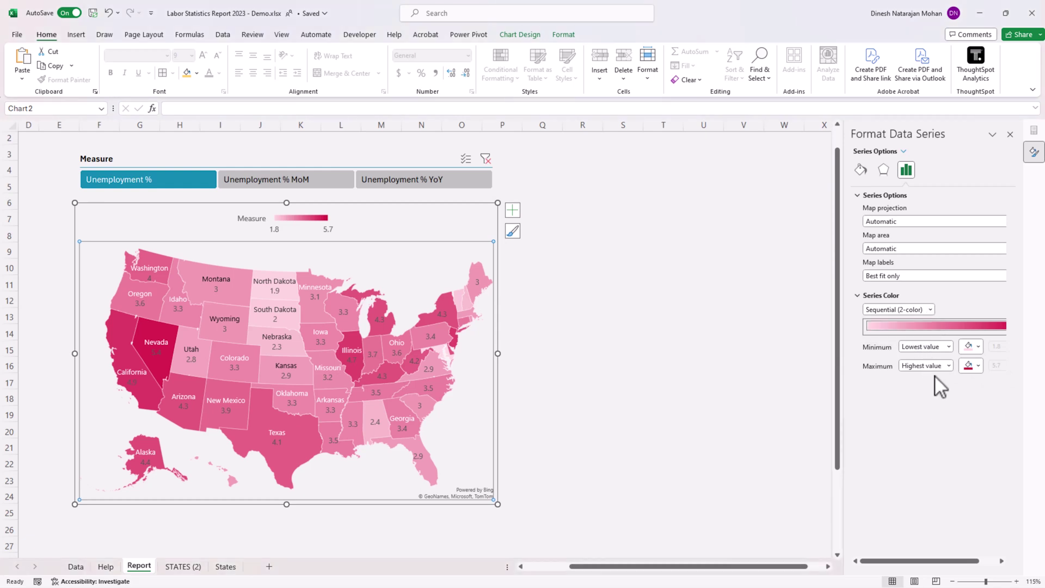
pyautogui.click(930, 310)
pyautogui.click(911, 330)
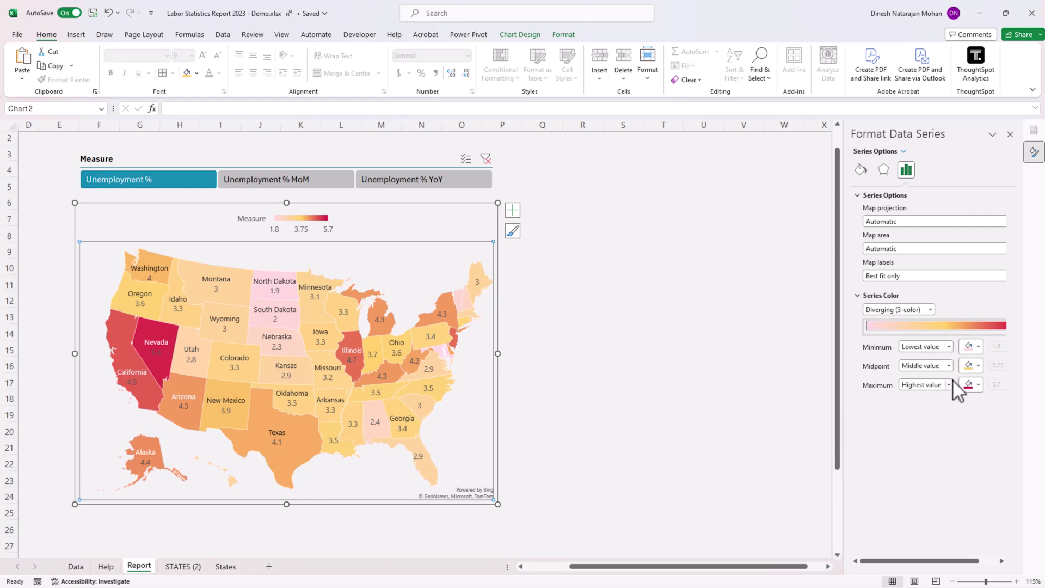
pyautogui.click(930, 309)
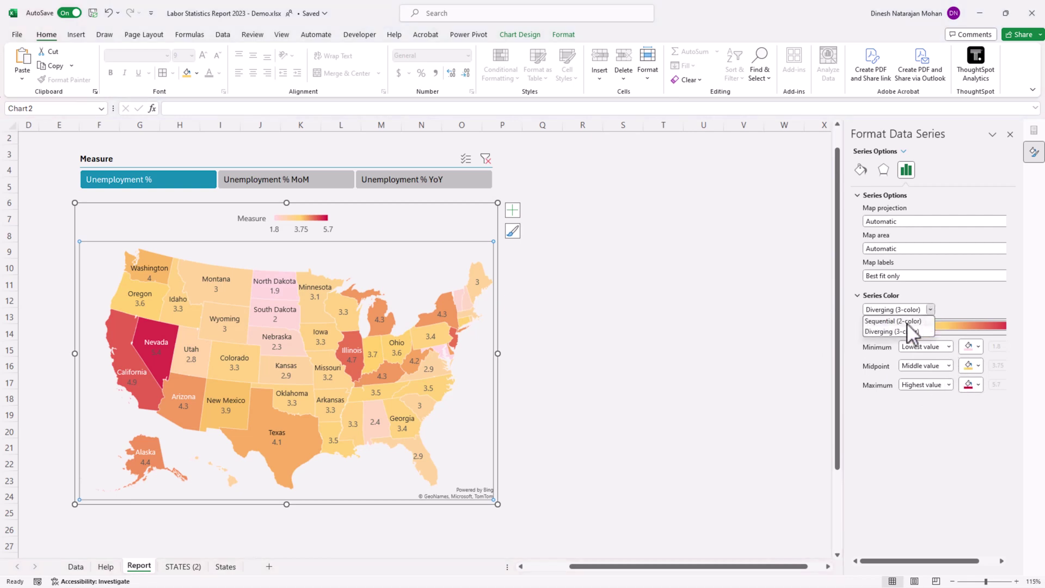
pyautogui.click(908, 321)
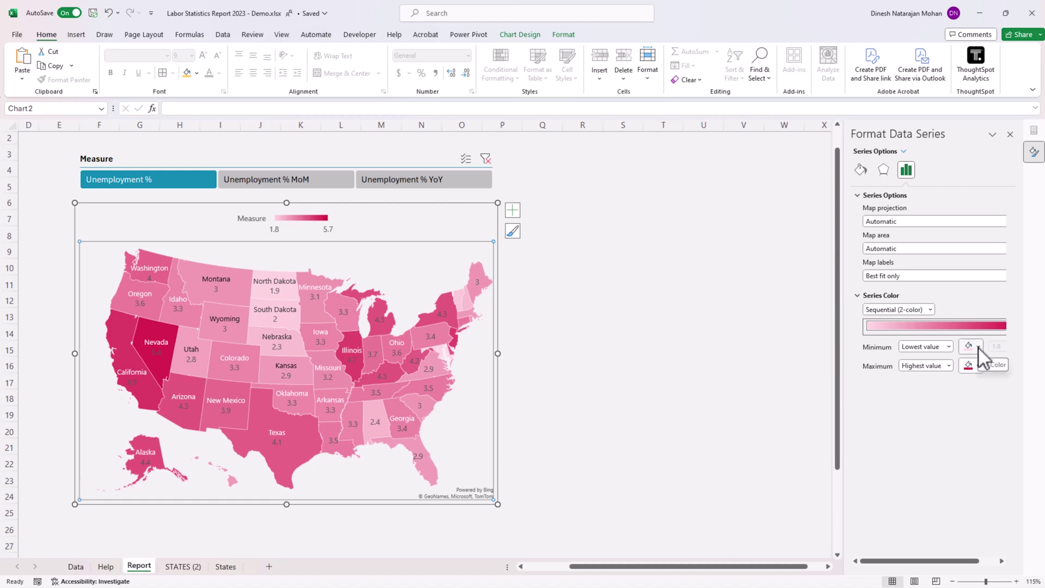
# - Set the map's two-color scale to a very light blue for the minimum and teal blue for the maximum
pyautogui.click(978, 347)
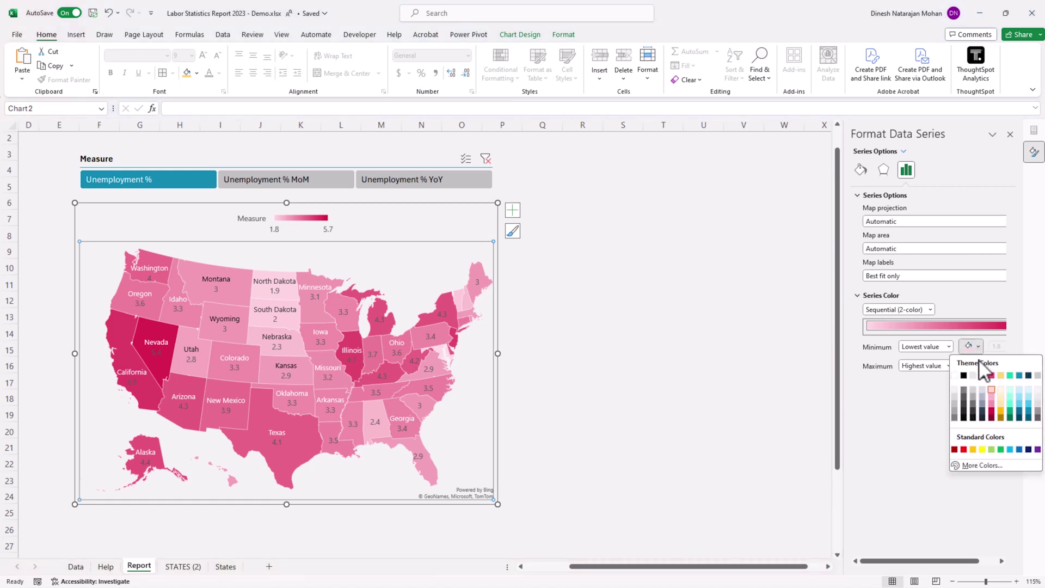
pyautogui.click(1029, 390)
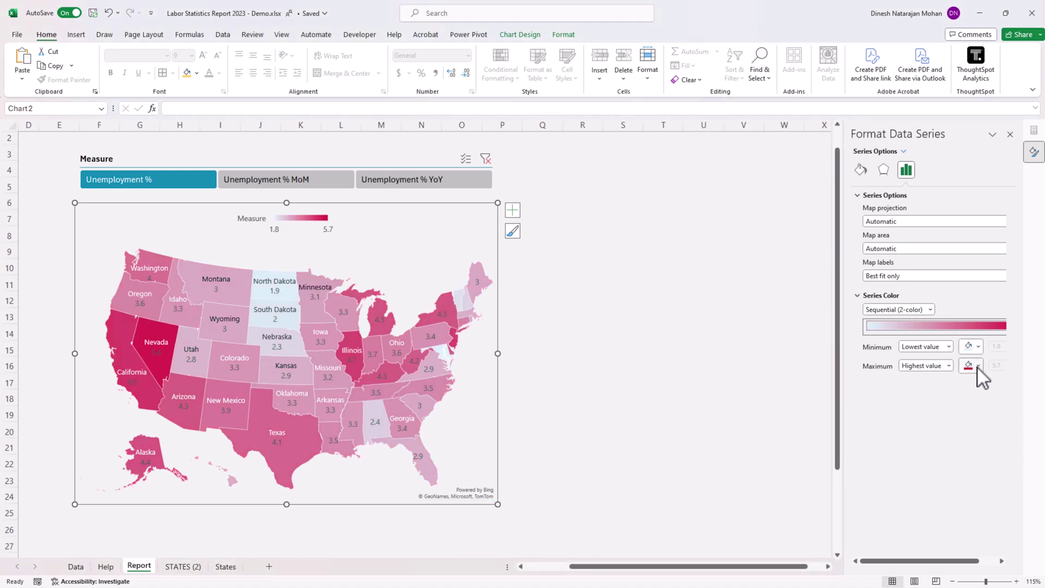
pyautogui.click(978, 366)
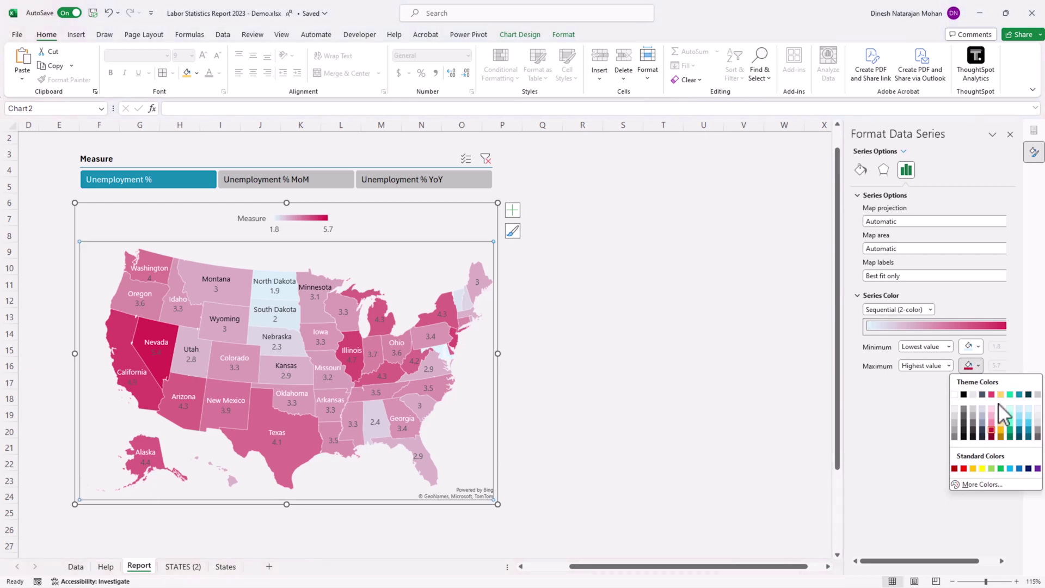
pyautogui.click(1028, 430)
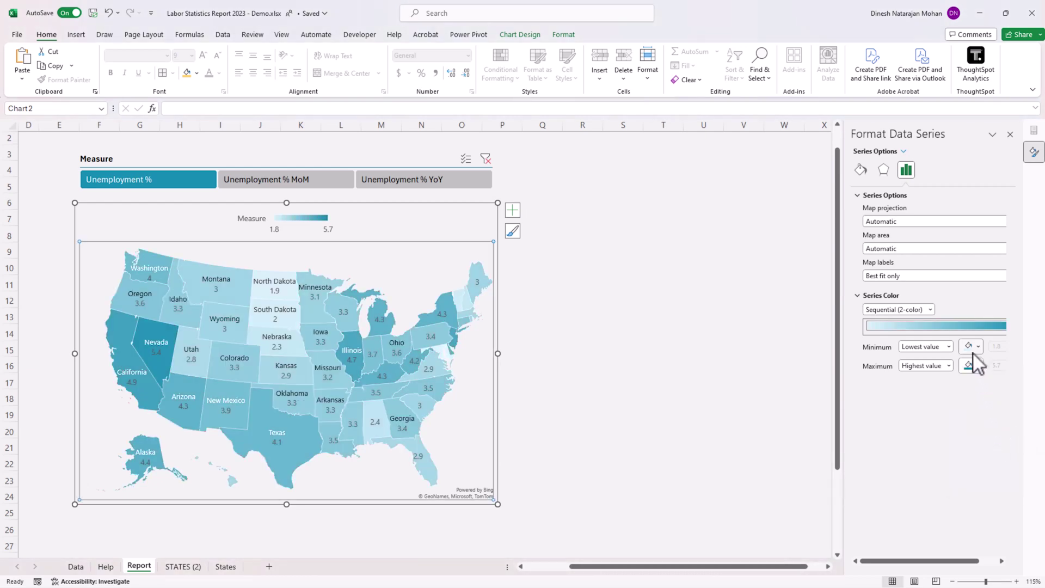
pyautogui.click(719, 349)
pyautogui.scroll(-1, 718, 350)
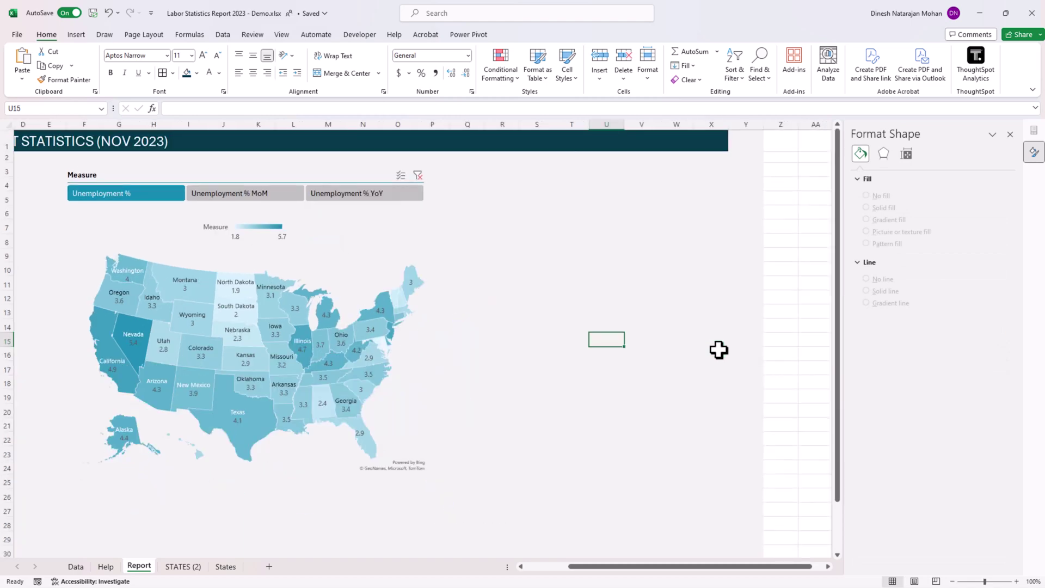
# - Test the map with the Measure slicer by choosing Unemployment % MoM, followed by Unemployment % YoY
pyautogui.click(564, 571)
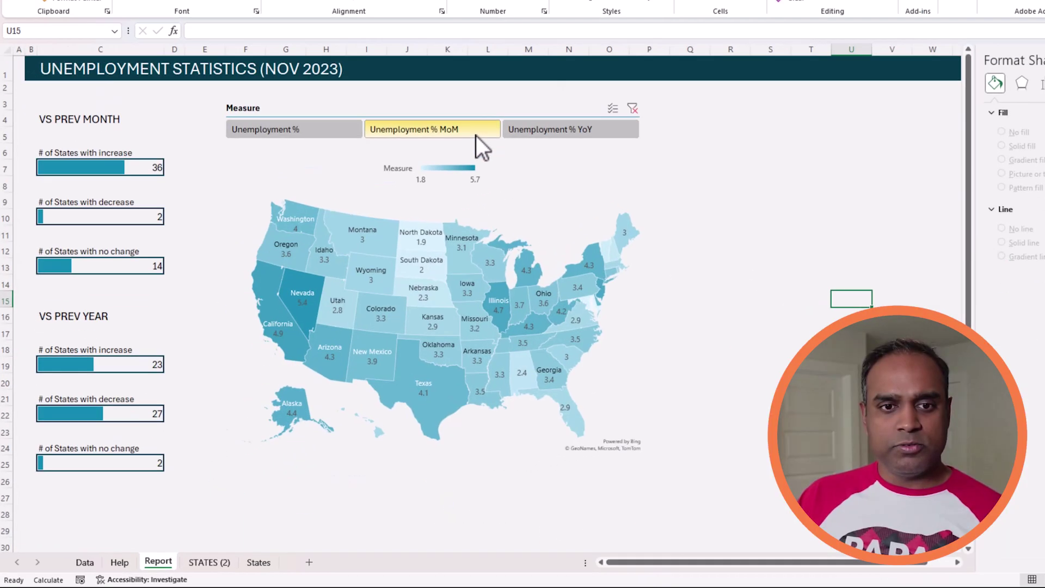
pyautogui.click(416, 196)
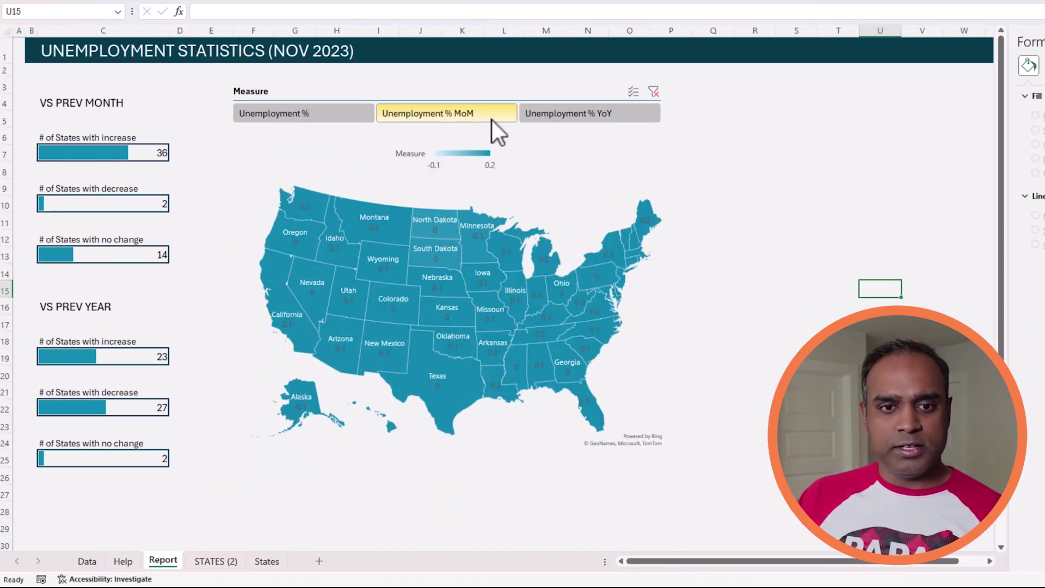
pyautogui.click(583, 112)
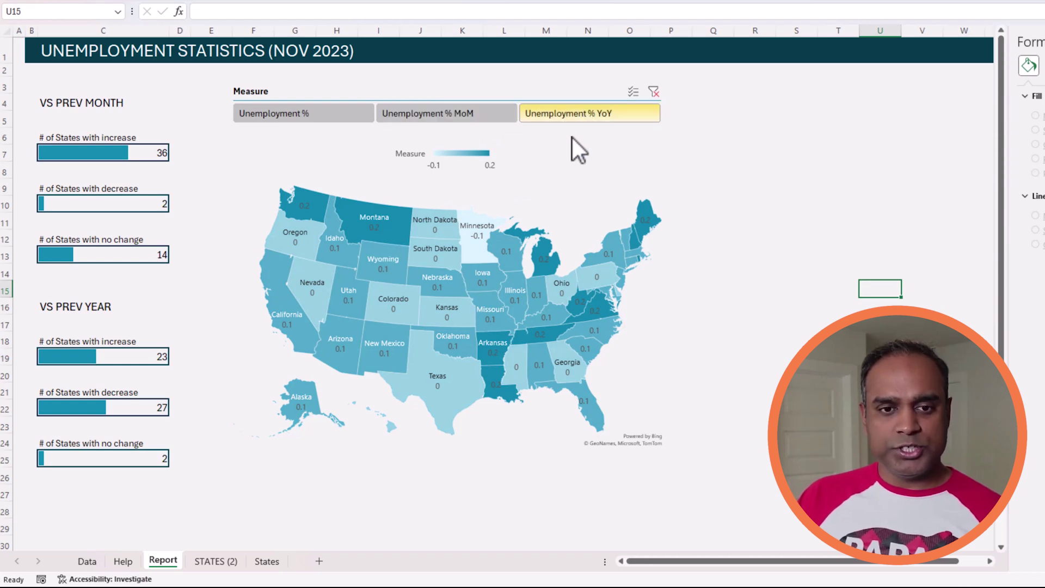
# - Switch the Measure slicer to Unemployment % and examine the shading of the highest and lowest states on the map
pyautogui.click(342, 118)
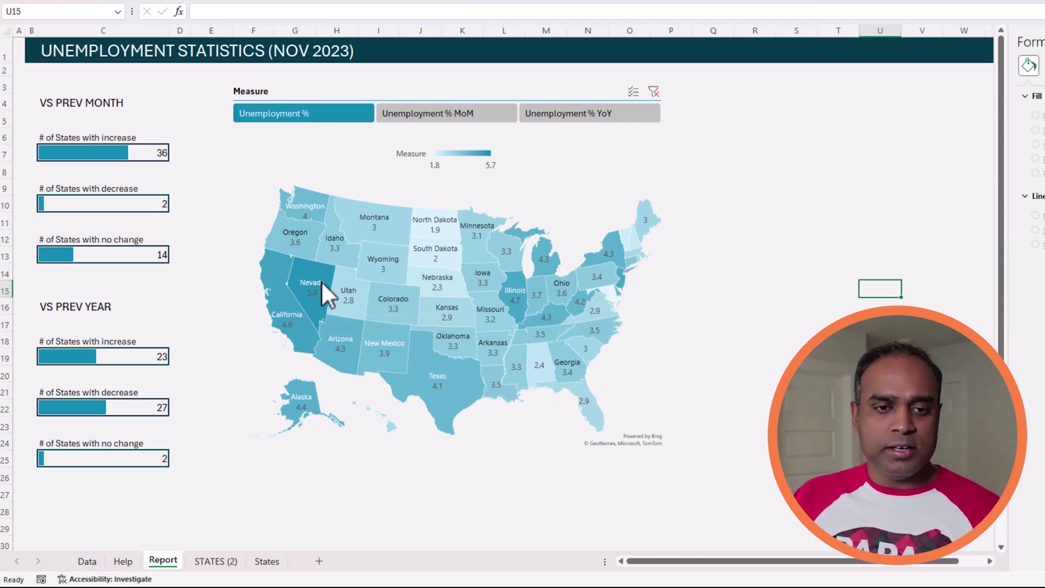
pyautogui.moveTo(322, 286)
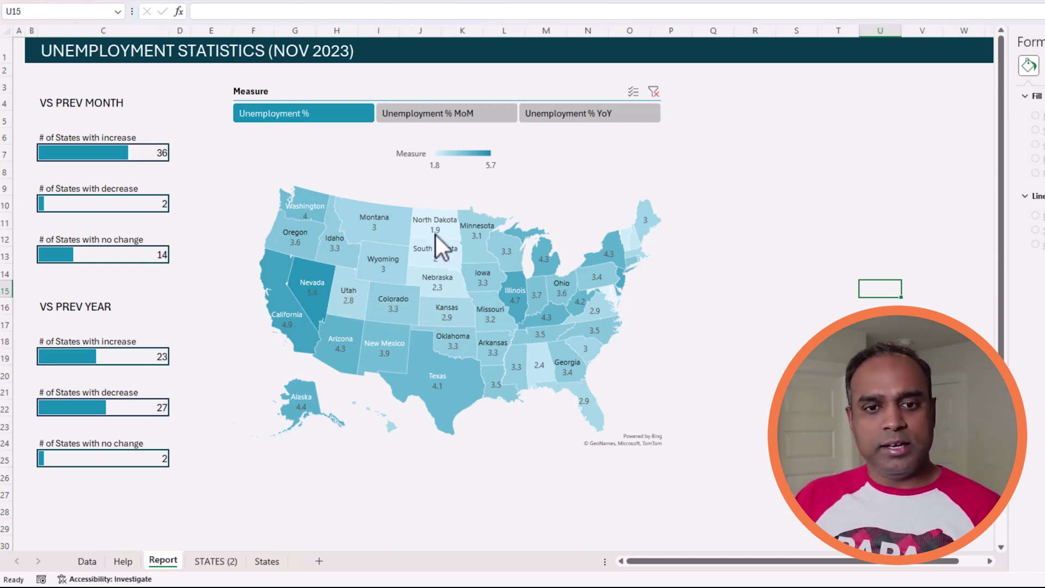
pyautogui.moveTo(442, 237)
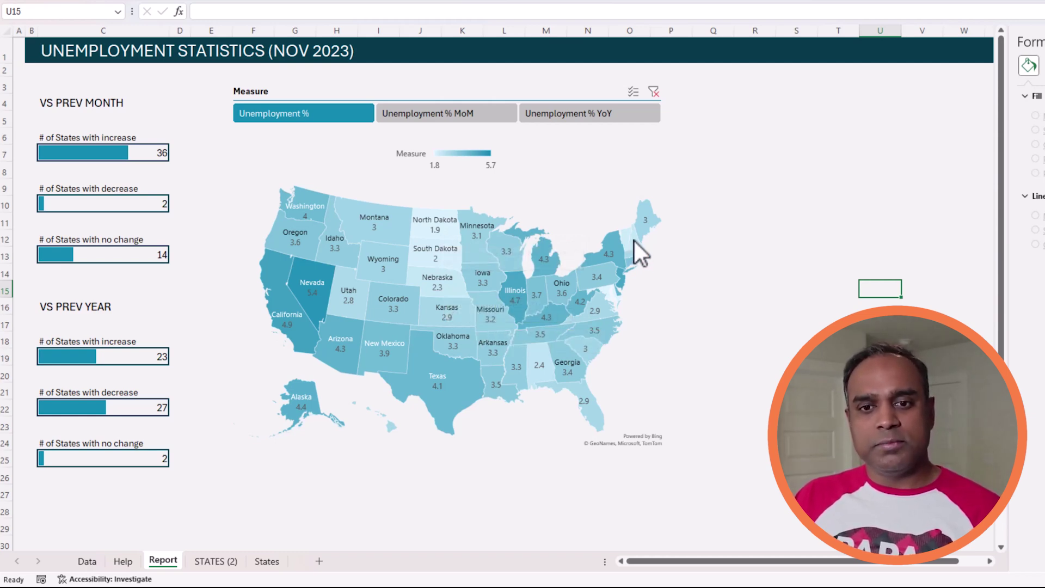
pyautogui.moveTo(630, 236)
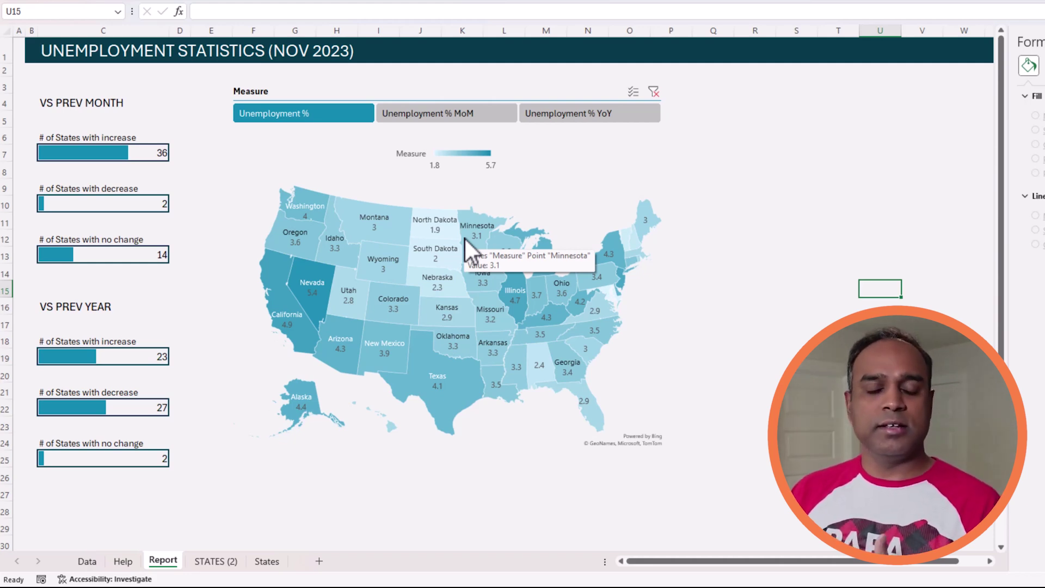
pyautogui.click(468, 203)
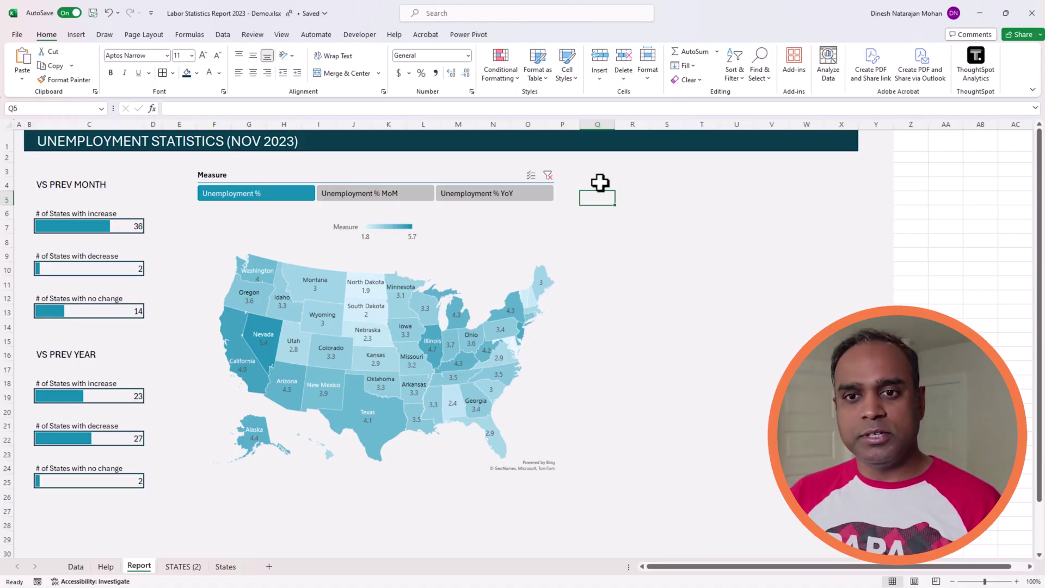
# - Enter the heading TOP 10 in cell Q2, beside the map, for a table starting in row 3
pyautogui.moveTo(599, 182); pyautogui.dragTo(808, 290)
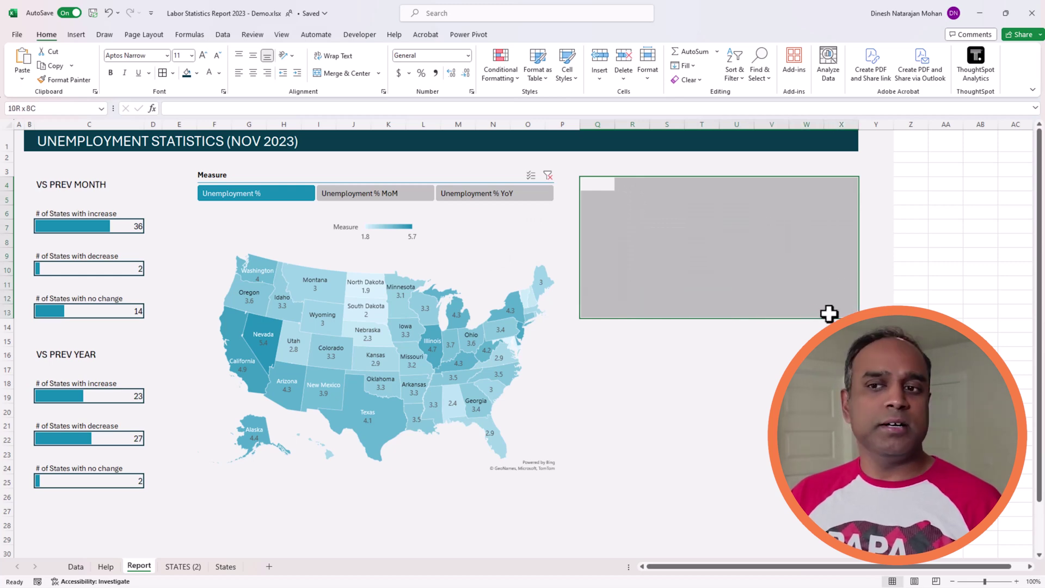
pyautogui.click(605, 169)
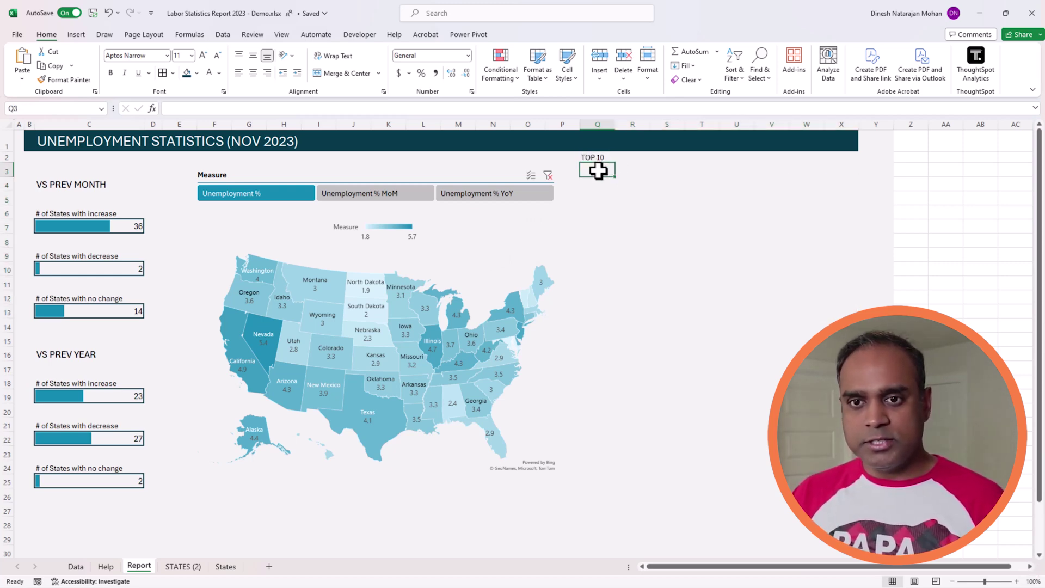
pyautogui.moveTo(597, 169); pyautogui.dragTo(794, 182)
pyautogui.click(736, 213)
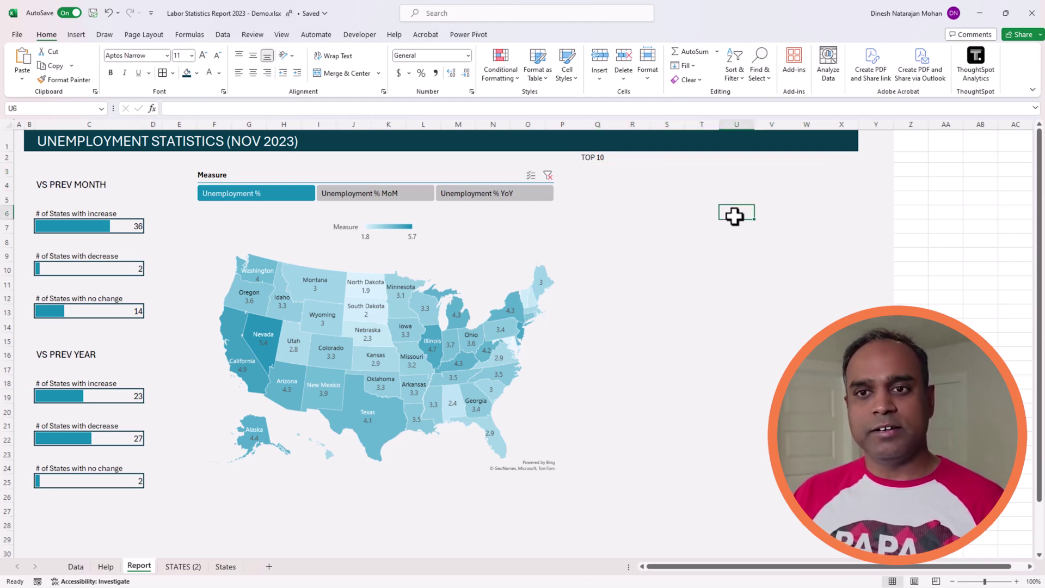
# - Set the width of column Q to 20
pyautogui.click(608, 122)
pyautogui.rightClick(607, 117)
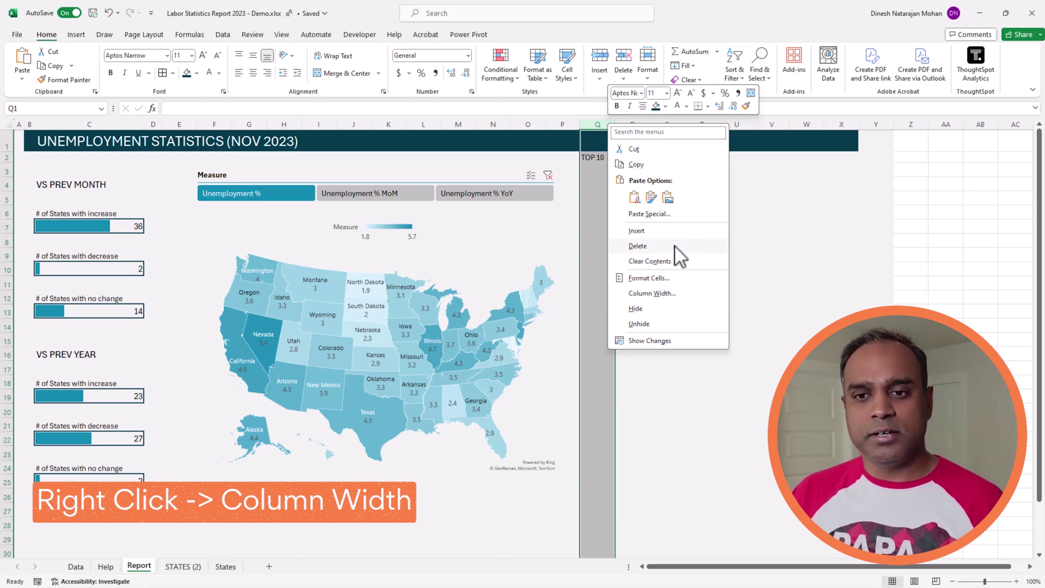
pyautogui.click(672, 293)
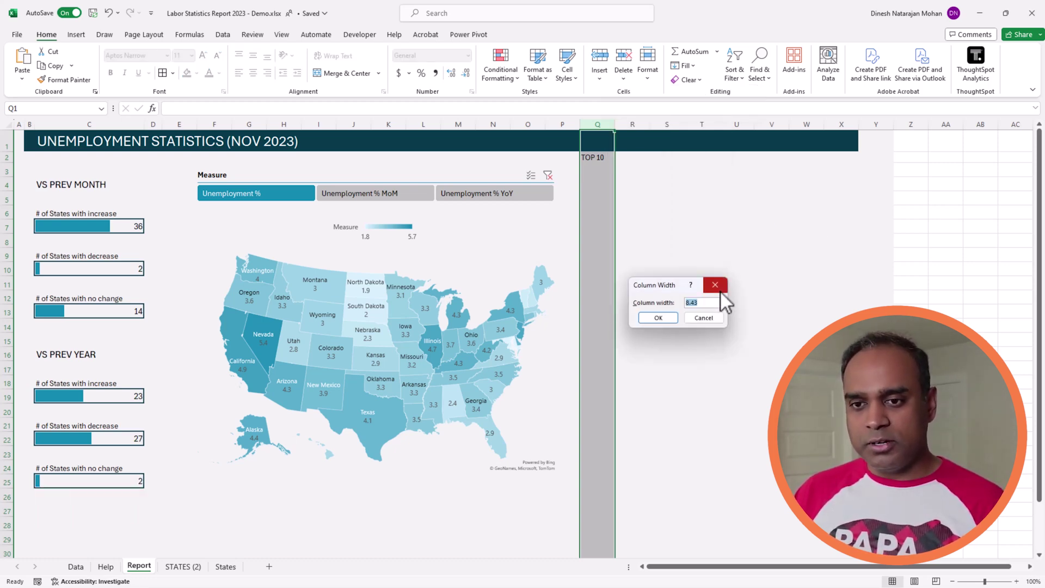
pyautogui.write('20')
pyautogui.press('Return')
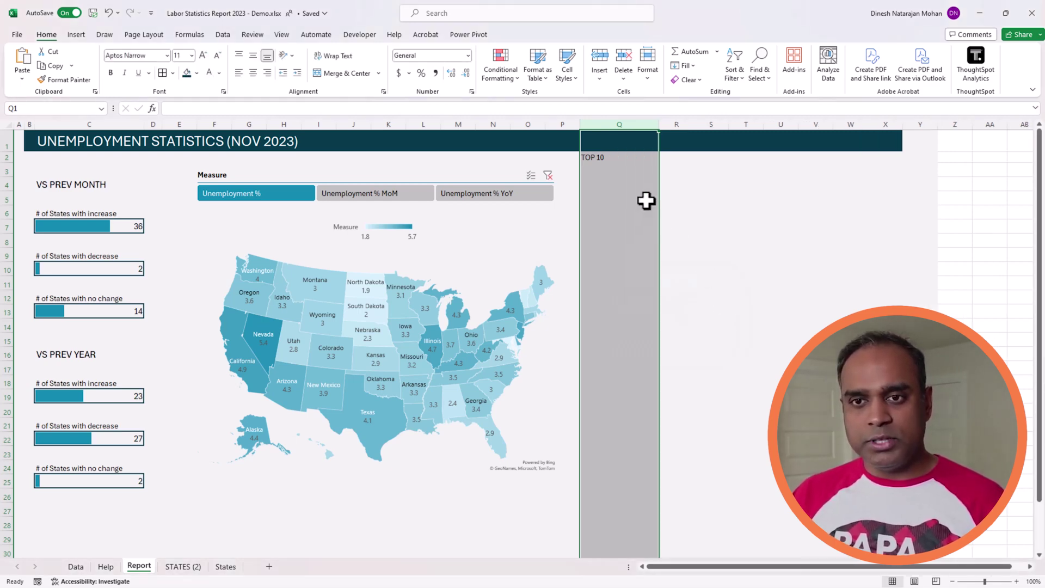
# - Set the width of column R to 17
pyautogui.click(647, 198)
pyautogui.rightClick(683, 124)
pyautogui.click(735, 298)
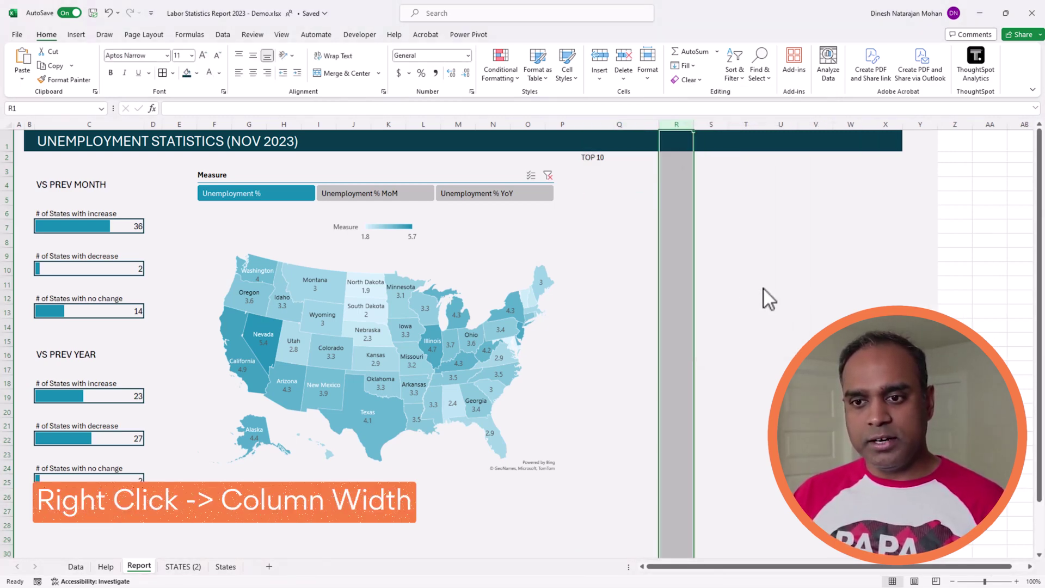
pyautogui.write('17')
pyautogui.press('Return')
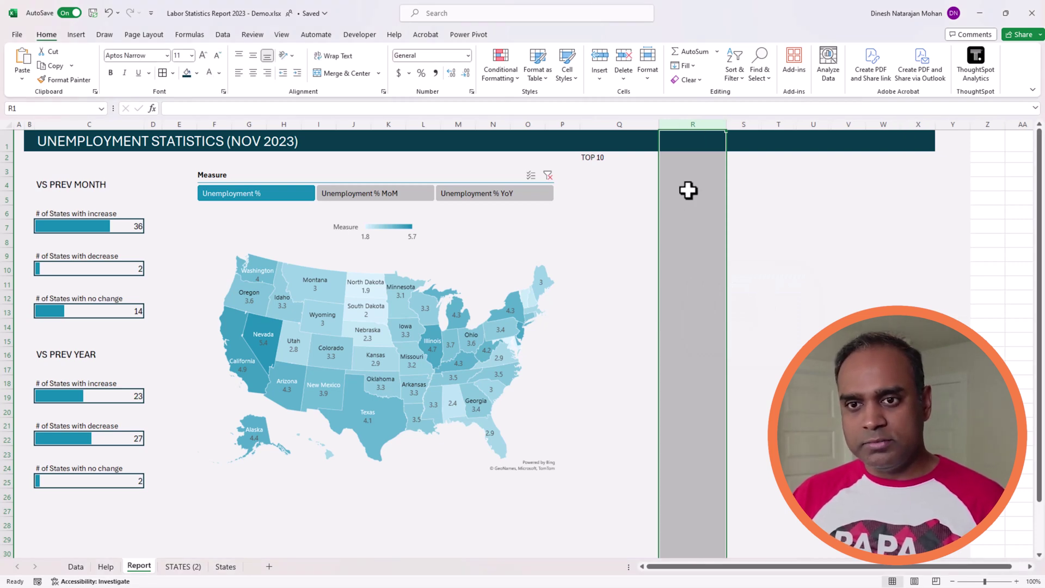
# - Enter the column headers State in Q3 and Unemployment % in R3 under the TOP 10 heading
pyautogui.click(685, 169)
pyautogui.click(635, 169)
pyautogui.write('State')
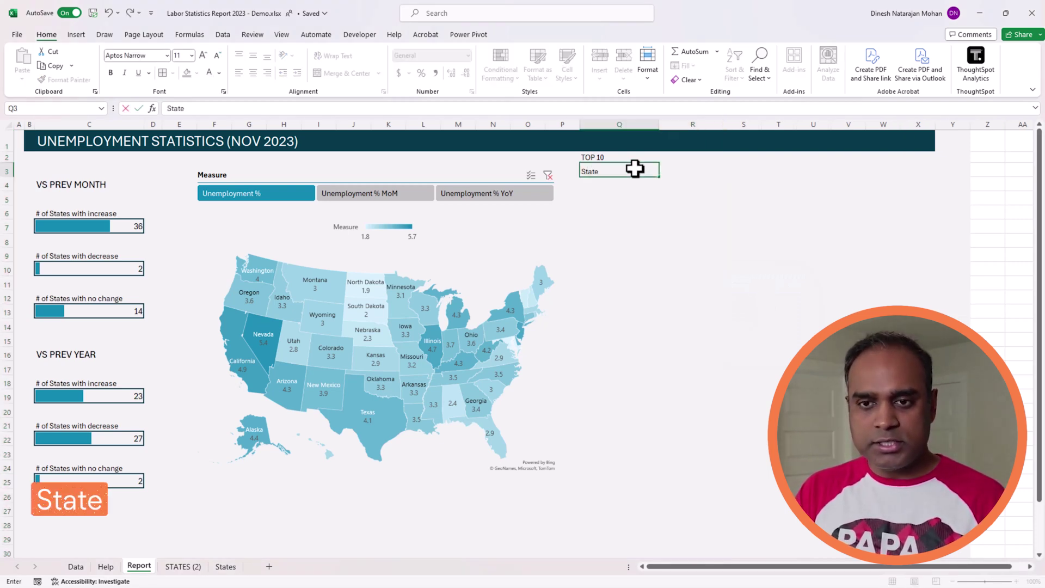
pyautogui.press('Tab')
pyautogui.write('Unempl')
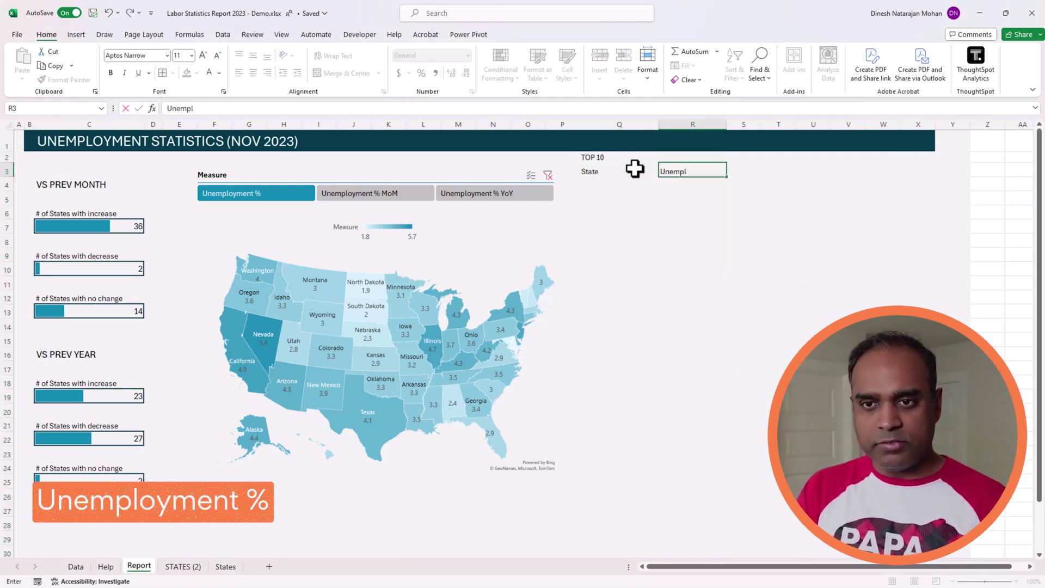
pyautogui.write('oyment %')
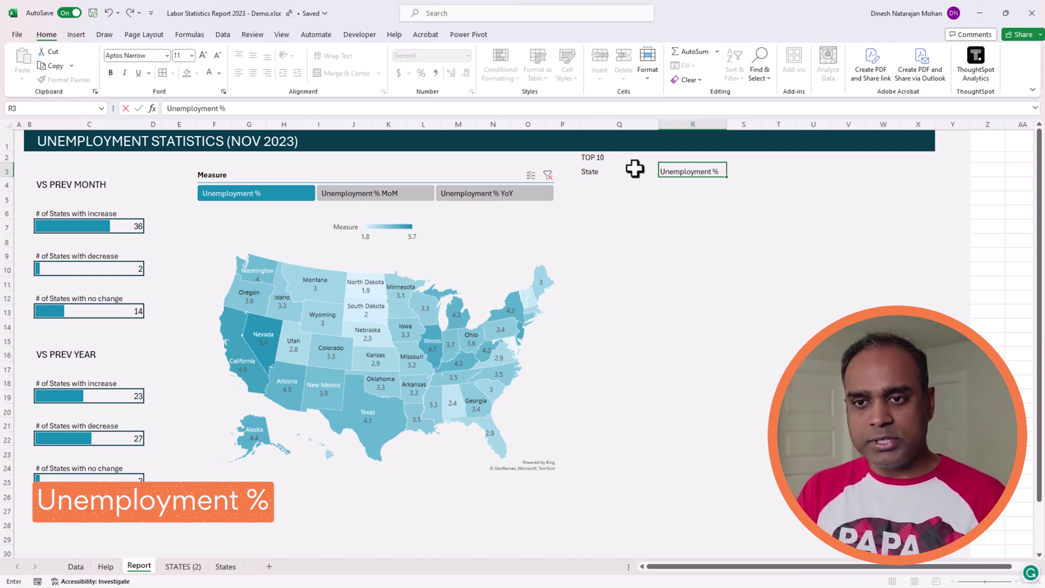
# - Add the column headers Change MoM in S3 and Change YoY in T3
pyautogui.press('Tab')
pyautogui.write('Change')
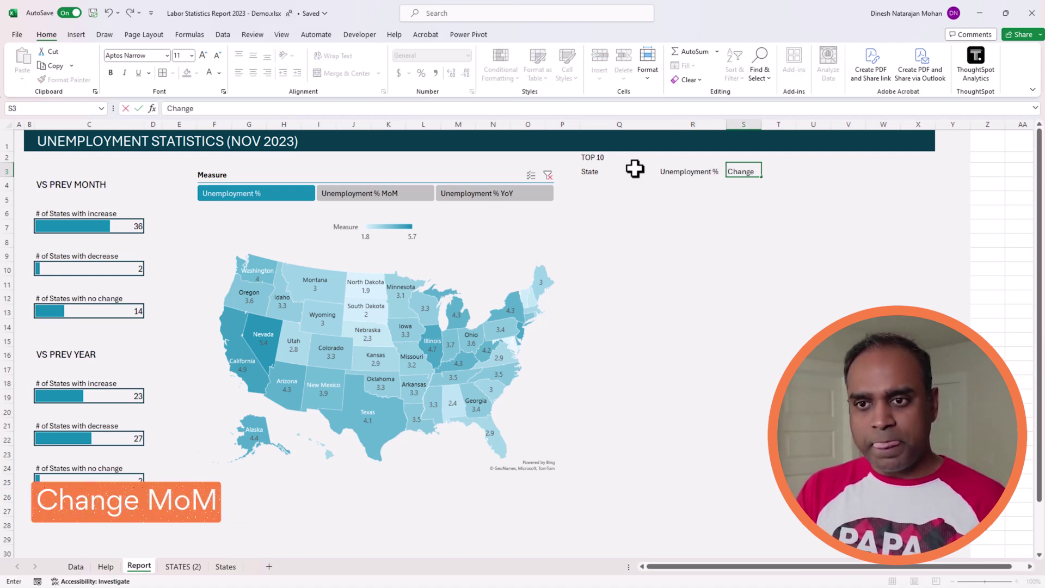
pyautogui.press('Return')
pyautogui.press('Up')
pyautogui.press('Right')
pyautogui.press('Right')
pyautogui.press('Right')
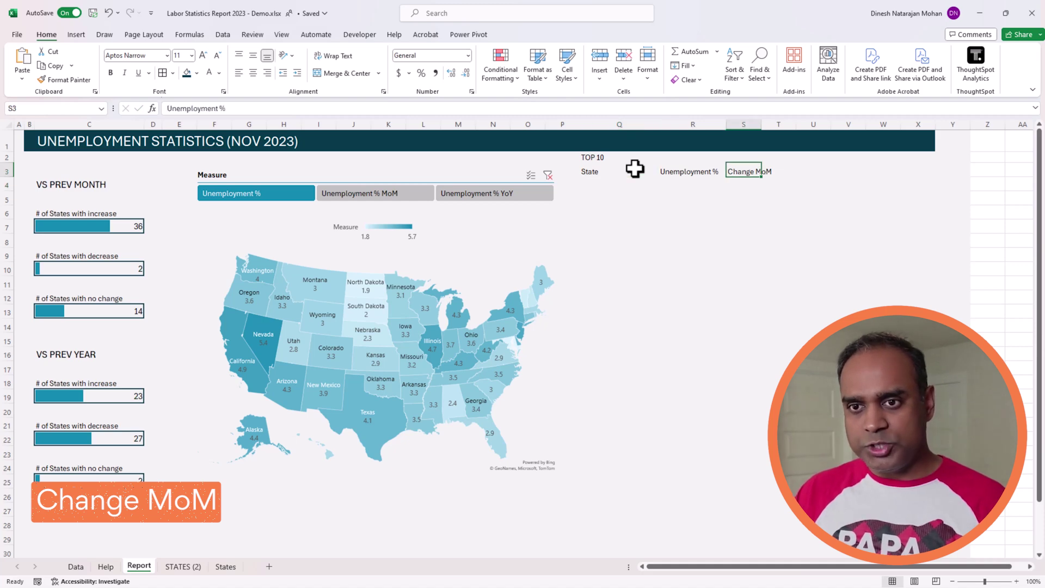
pyautogui.write('Change Y')
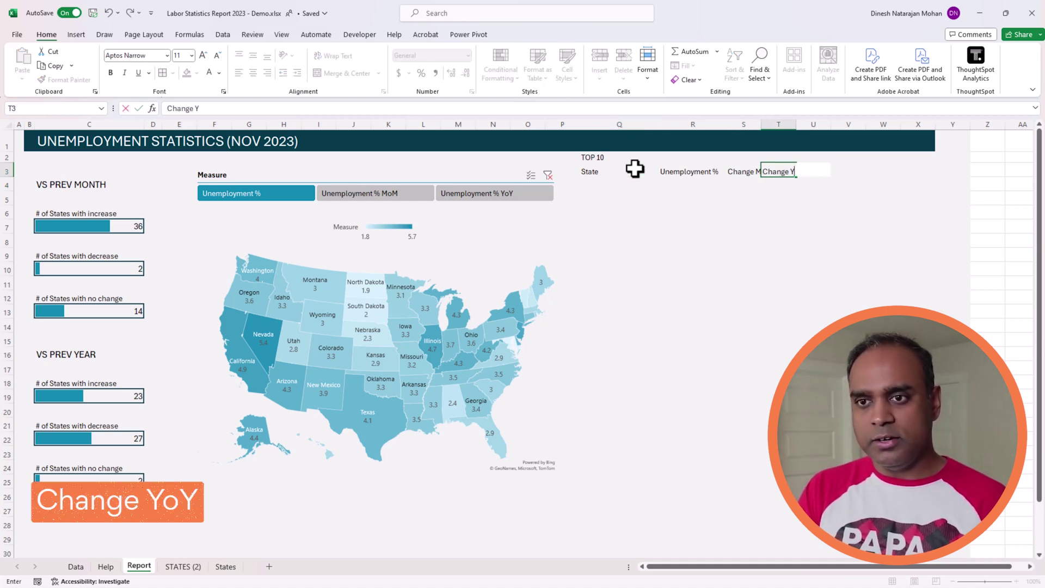
pyautogui.write('oY')
pyautogui.press('Return')
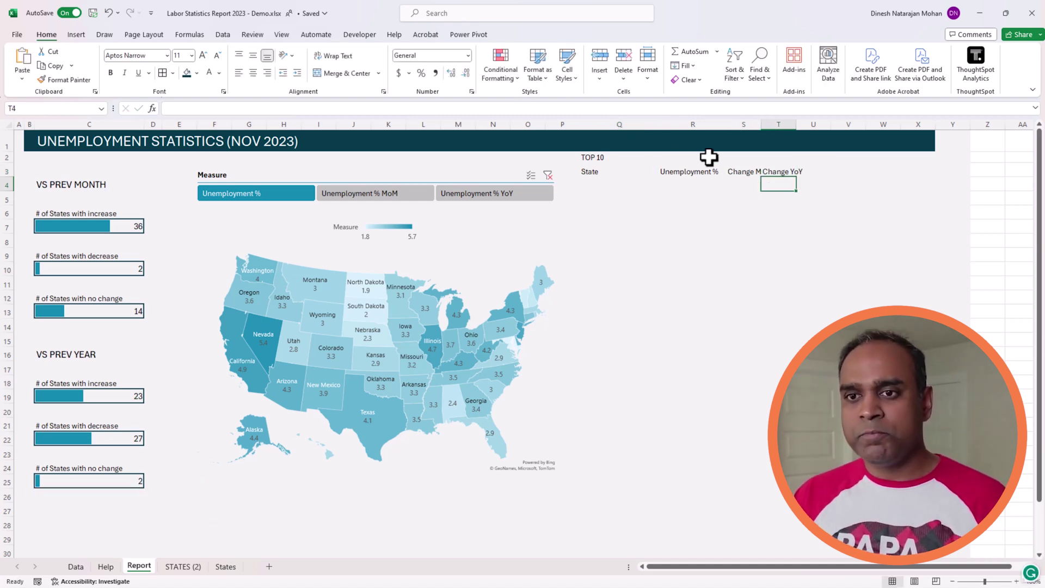
# - Widen columns S and T together so the Change MoM and Change YoY headers fit
pyautogui.moveTo(747, 124); pyautogui.dragTo(768, 125)
pyautogui.rightClick(768, 124)
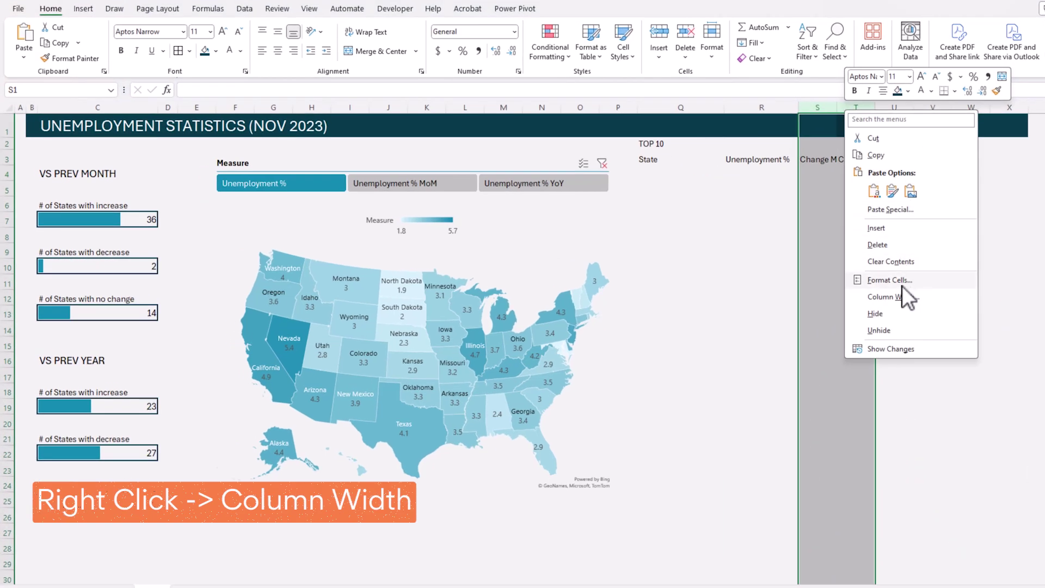
pyautogui.click(821, 294)
pyautogui.press('Return')
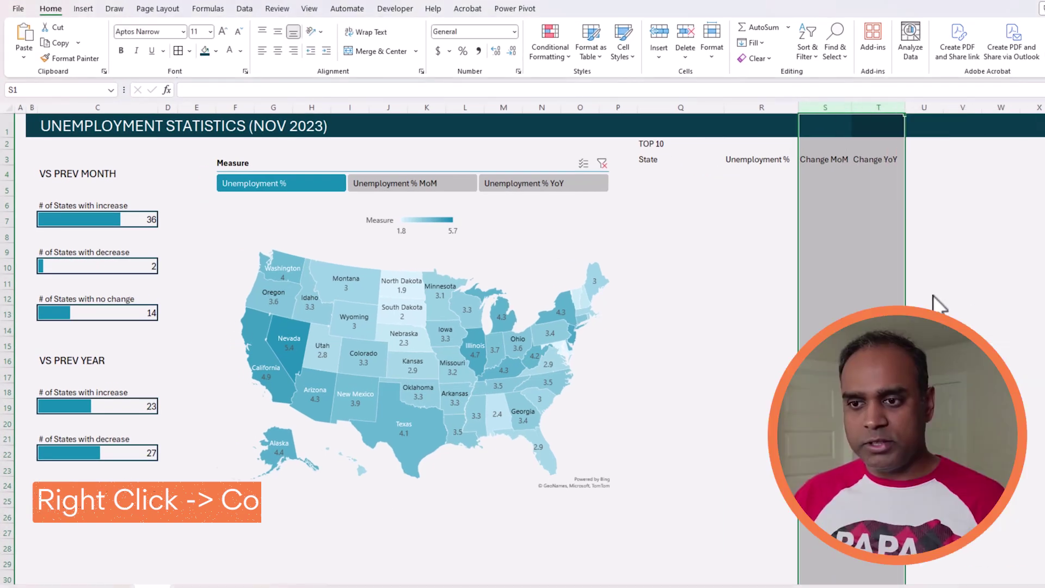
pyautogui.click(855, 219)
# - Fill the header cells Q3:T3 with light blue and put outside borders around them
pyautogui.moveTo(682, 163); pyautogui.dragTo(876, 159)
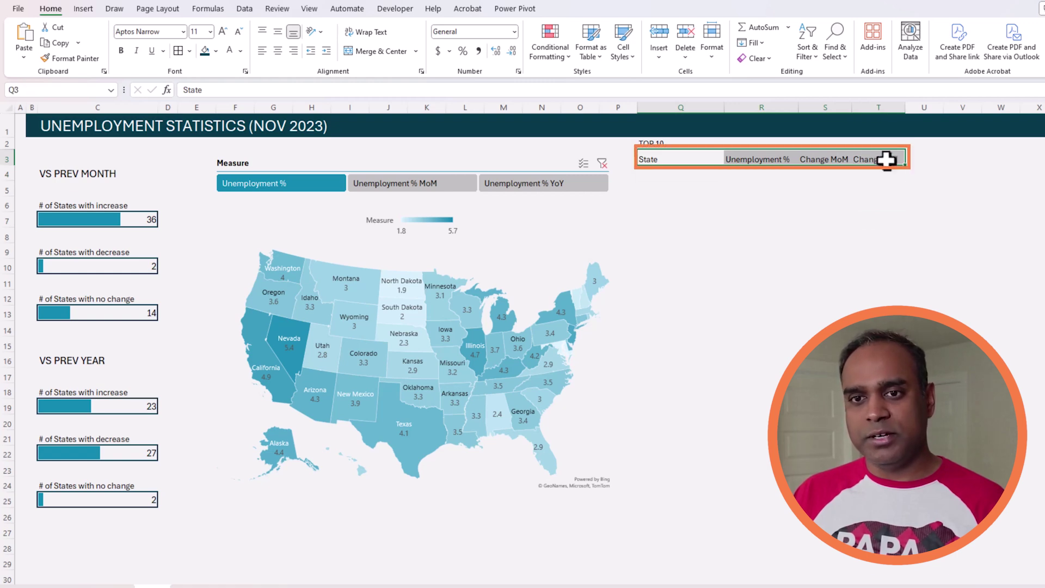
pyautogui.click(216, 51)
pyautogui.click(246, 49)
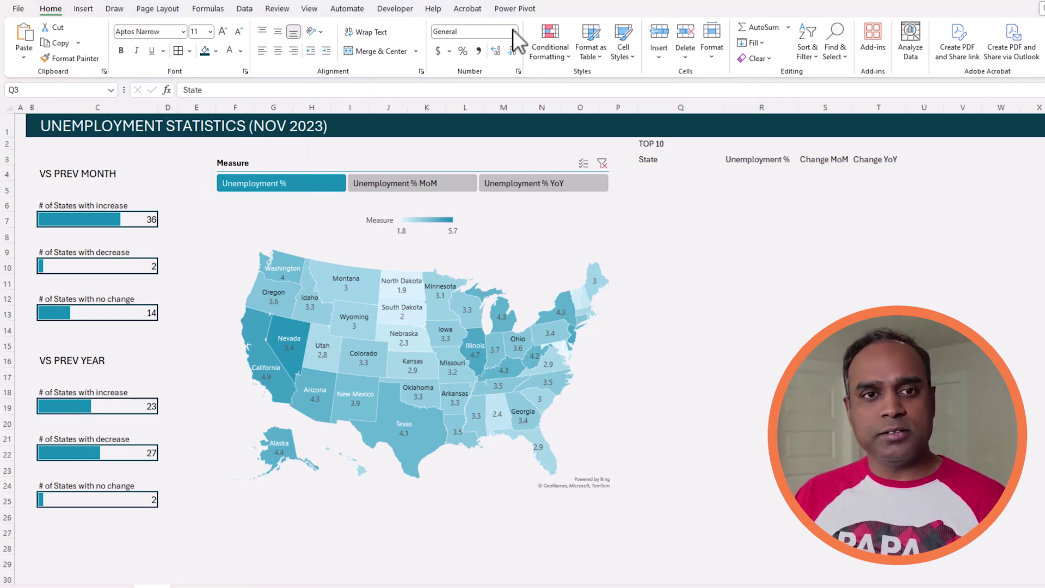
pyautogui.click(220, 61)
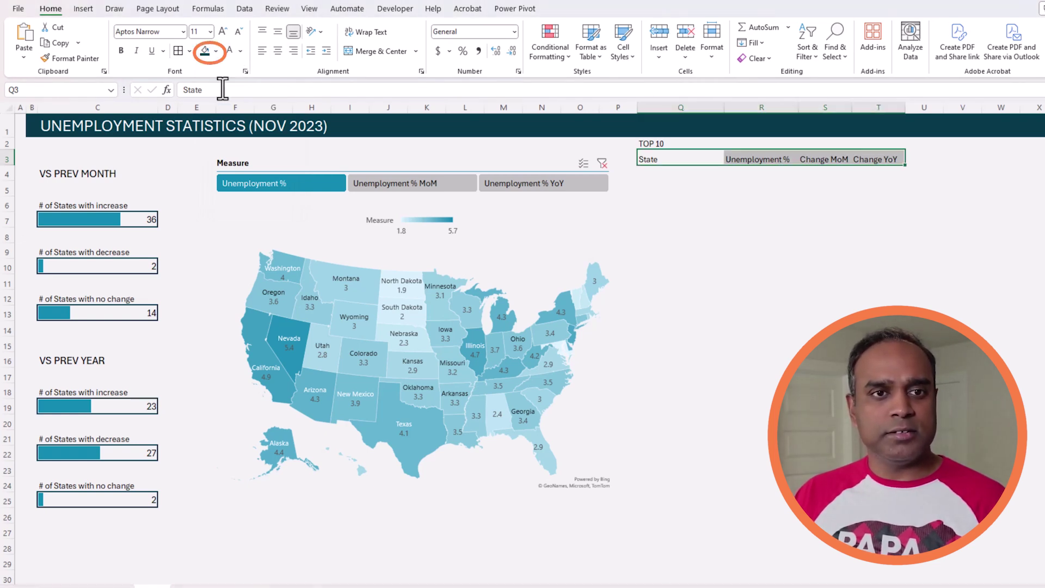
pyautogui.click(216, 51)
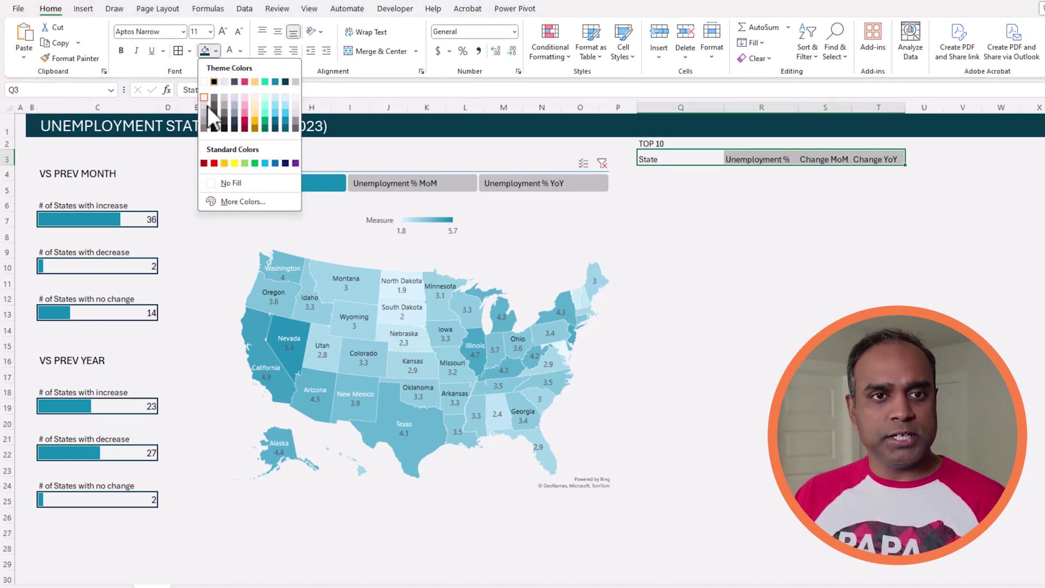
pyautogui.click(274, 99)
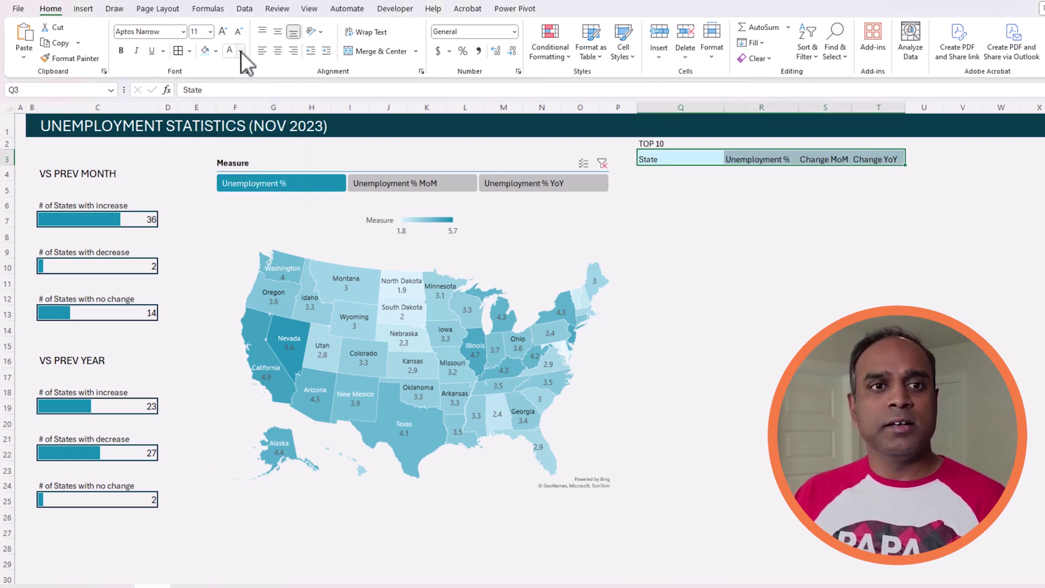
pyautogui.click(191, 51)
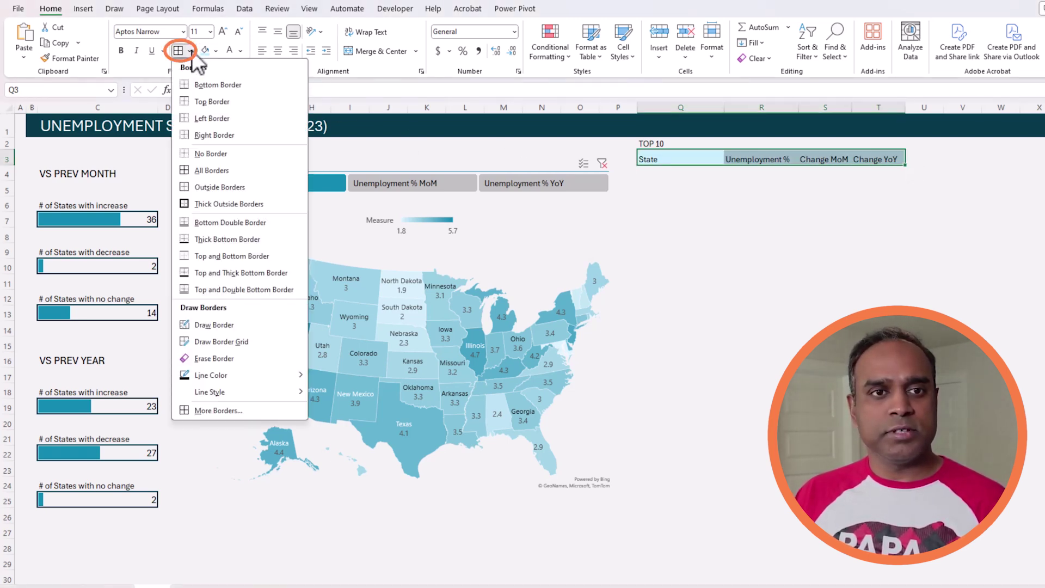
pyautogui.click(217, 188)
pyautogui.click(809, 203)
# - Format the header text in Q3:T3 as bold dark teal and align it vertically to the middle
pyautogui.moveTo(702, 159); pyautogui.dragTo(876, 160)
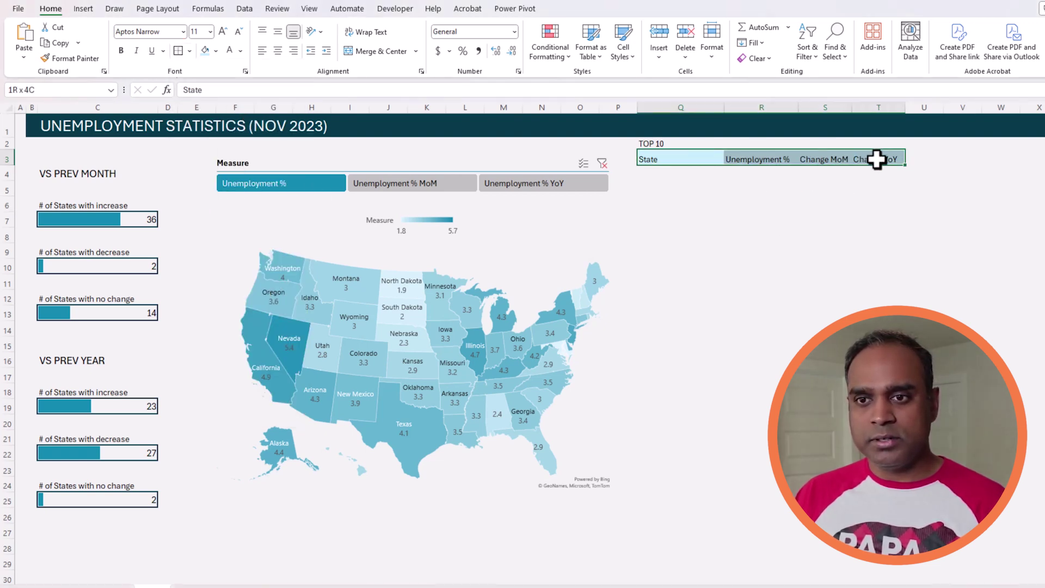
pyautogui.click(241, 51)
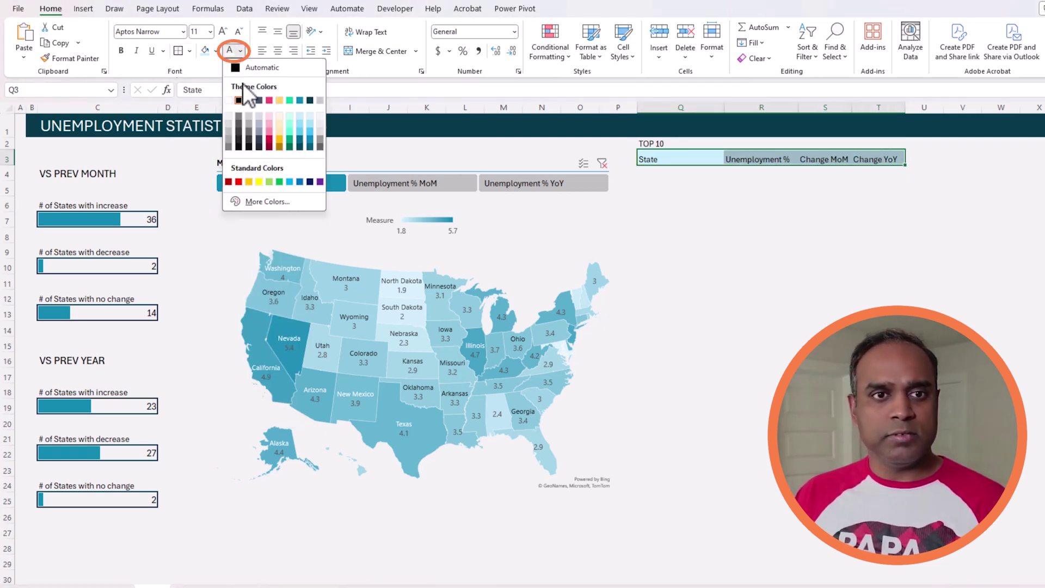
pyautogui.click(308, 100)
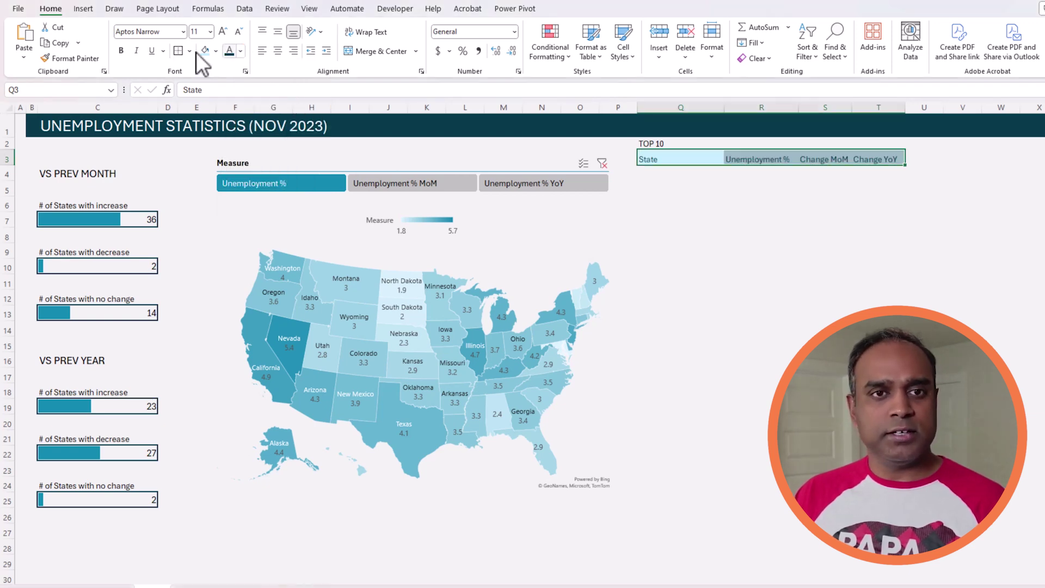
pyautogui.click(124, 52)
pyautogui.click(278, 31)
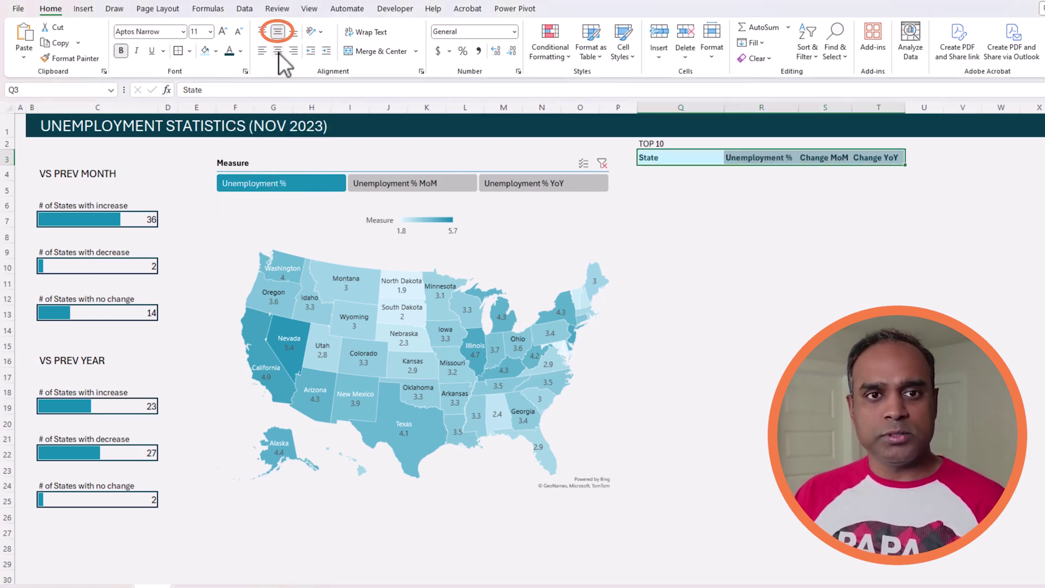
# - Try centring the header labels in Q3:T3 horizontally, and undo the centring
pyautogui.click(278, 52)
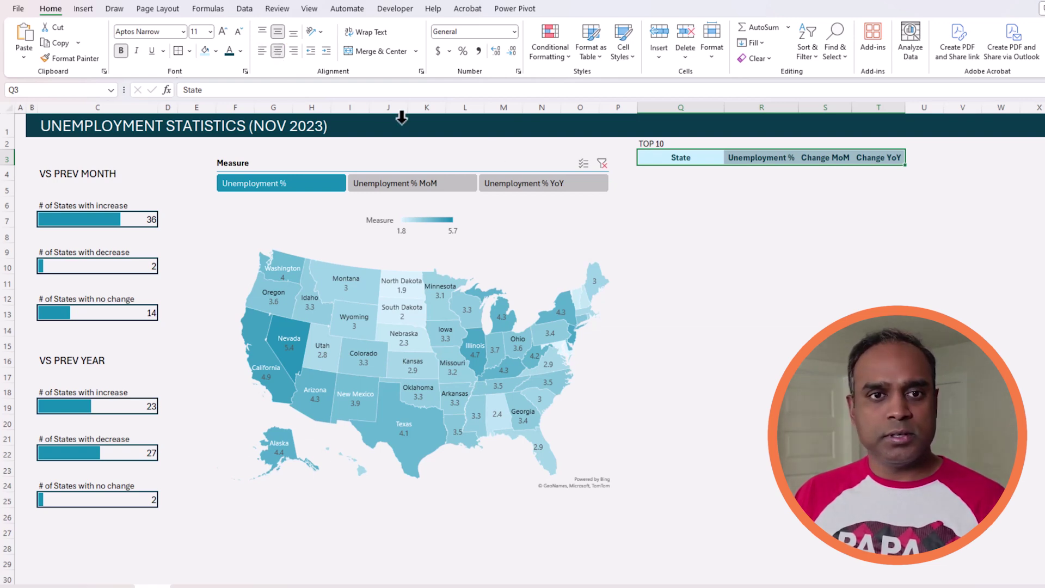
pyautogui.hotkey('ctrl', 'z')
pyautogui.hotkey('ctrl', 'z')
pyautogui.hotkey('ctrl', 'z')
pyautogui.click(800, 209)
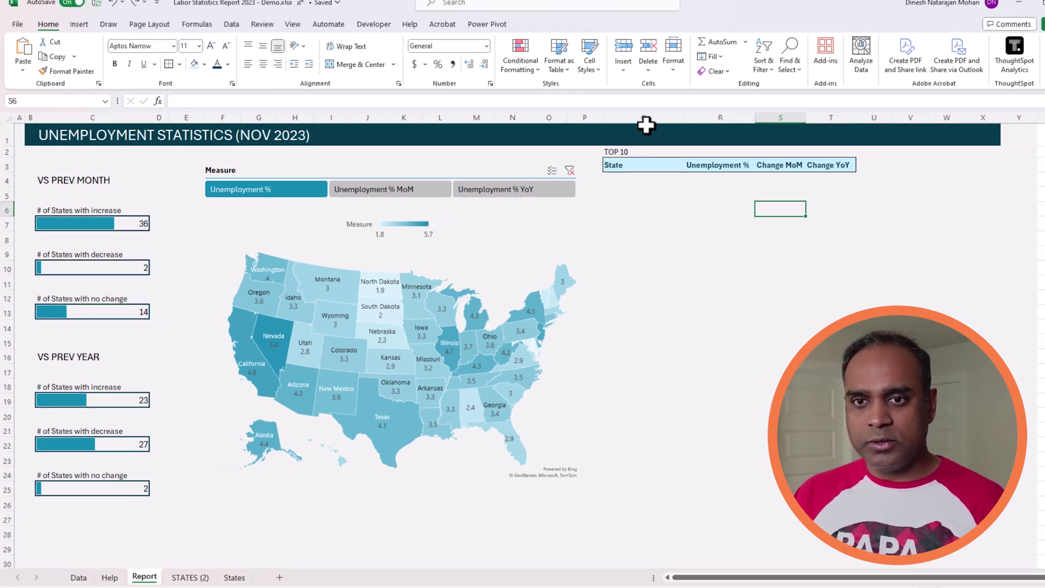
pyautogui.moveTo(684, 106); pyautogui.dragTo(894, 161)
pyautogui.click(828, 240)
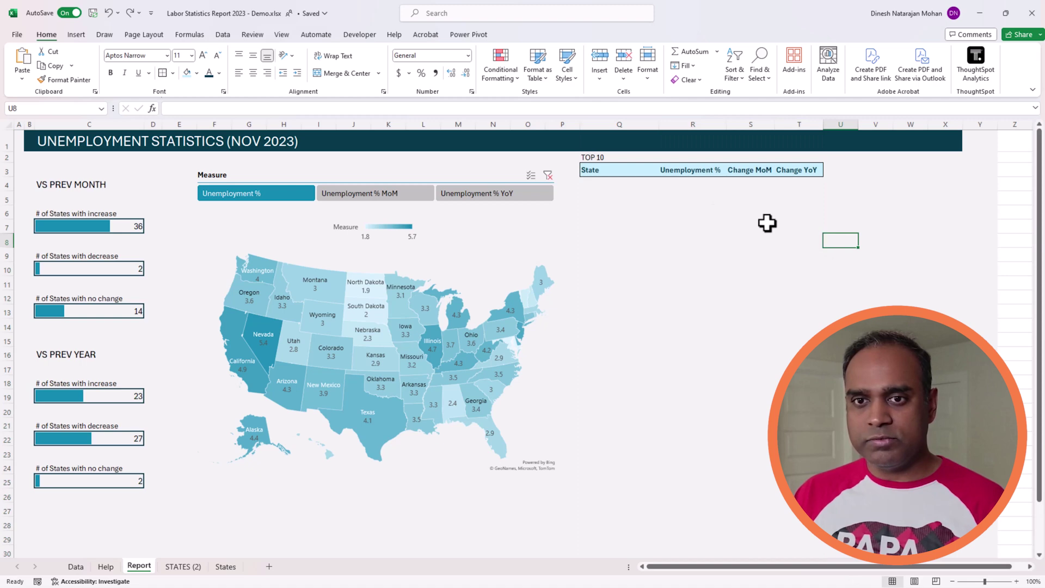
# - Make the TOP 10 label in Q2 bold
pyautogui.click(611, 159)
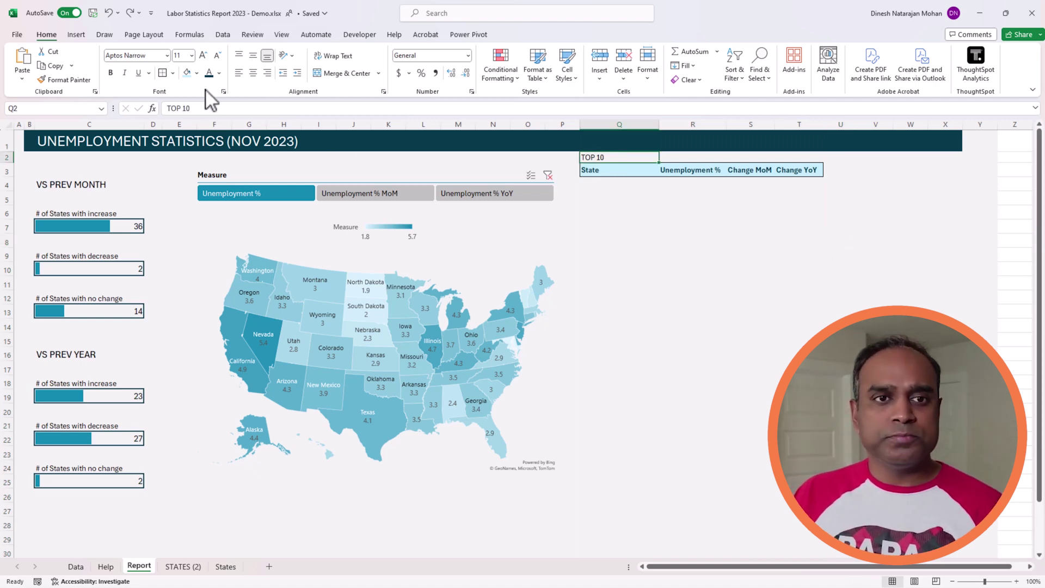
pyautogui.click(110, 74)
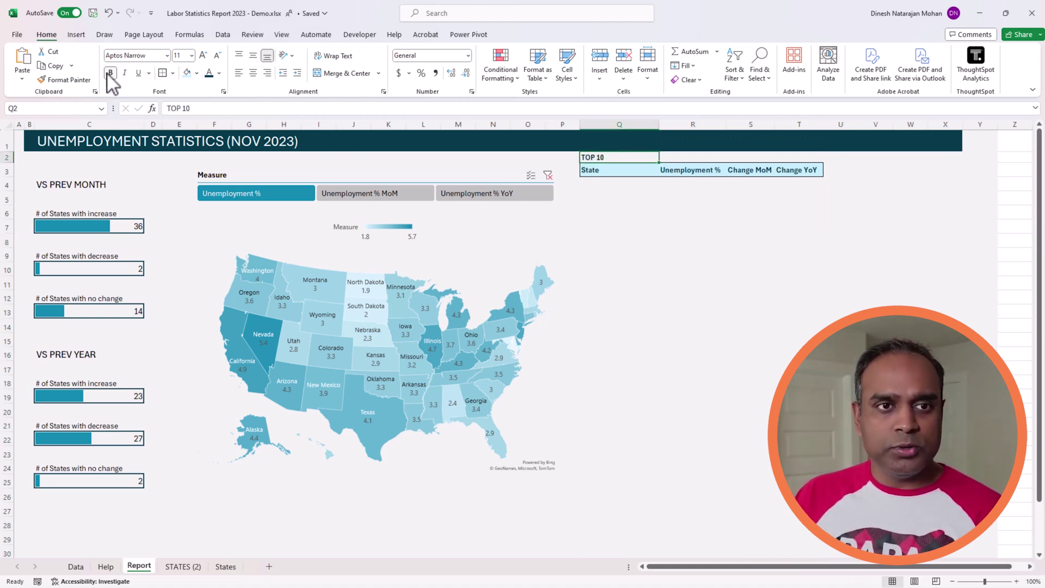
pyautogui.click(628, 185)
pyautogui.moveTo(618, 184); pyautogui.dragTo(820, 310)
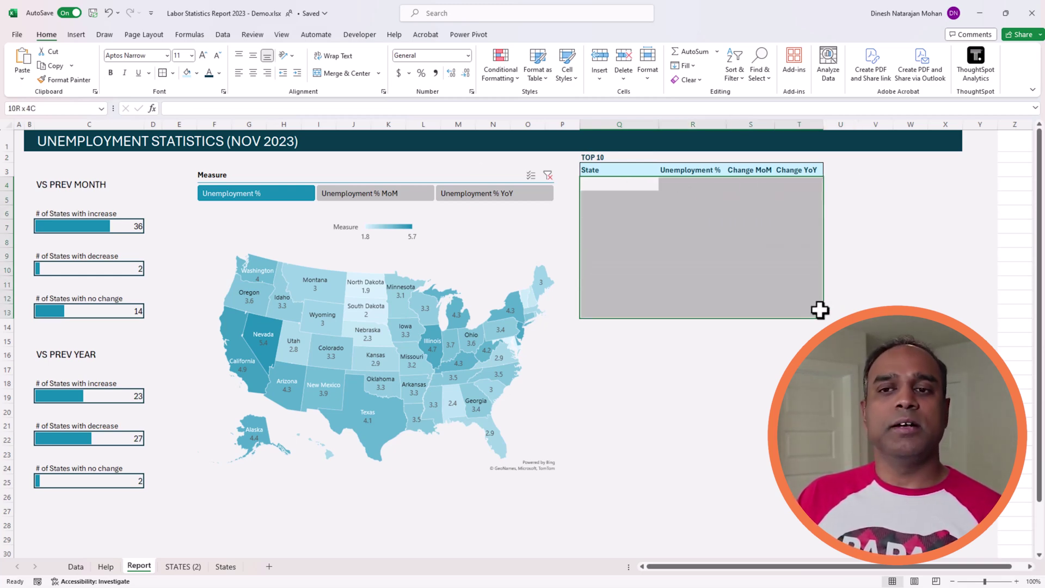
# - Review the source tables on the Data and States sheets, and return to cell Q4 of the Report sheet
pyautogui.click(637, 185)
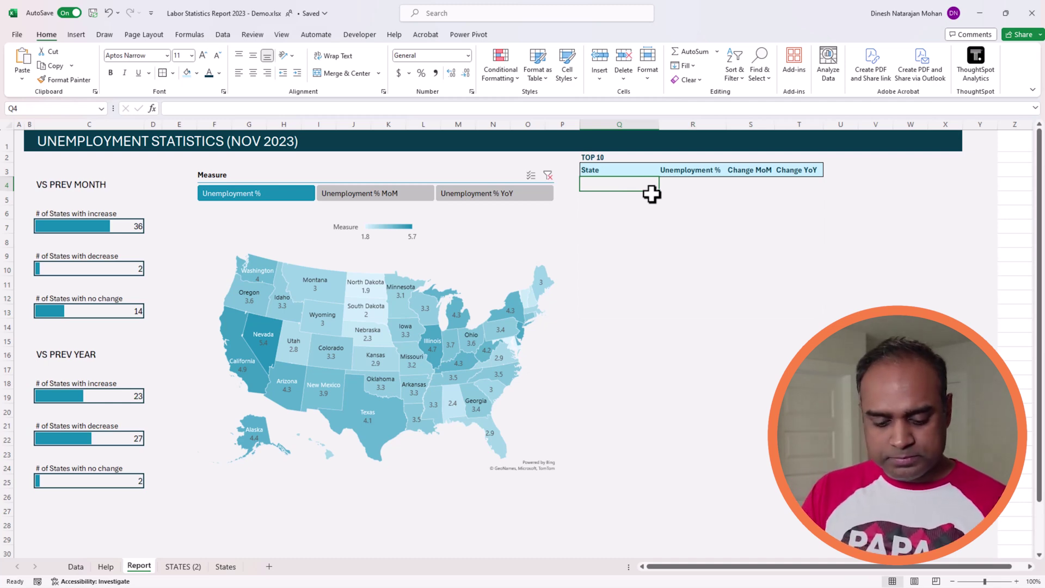
pyautogui.click(76, 566)
pyautogui.click(159, 329)
pyautogui.hotkey('ctrl', 'Home')
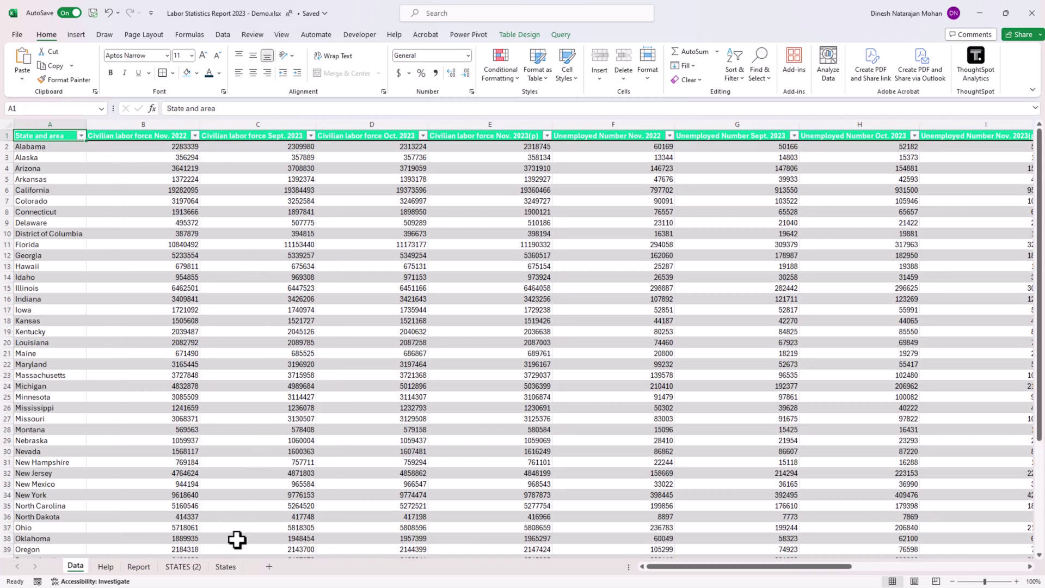
pyautogui.click(228, 566)
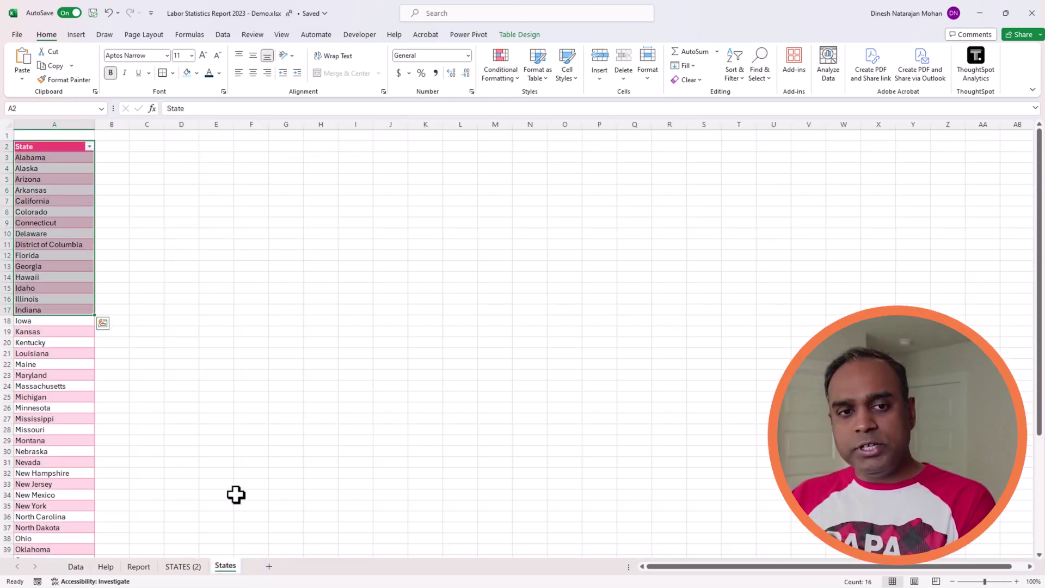
pyautogui.click(139, 567)
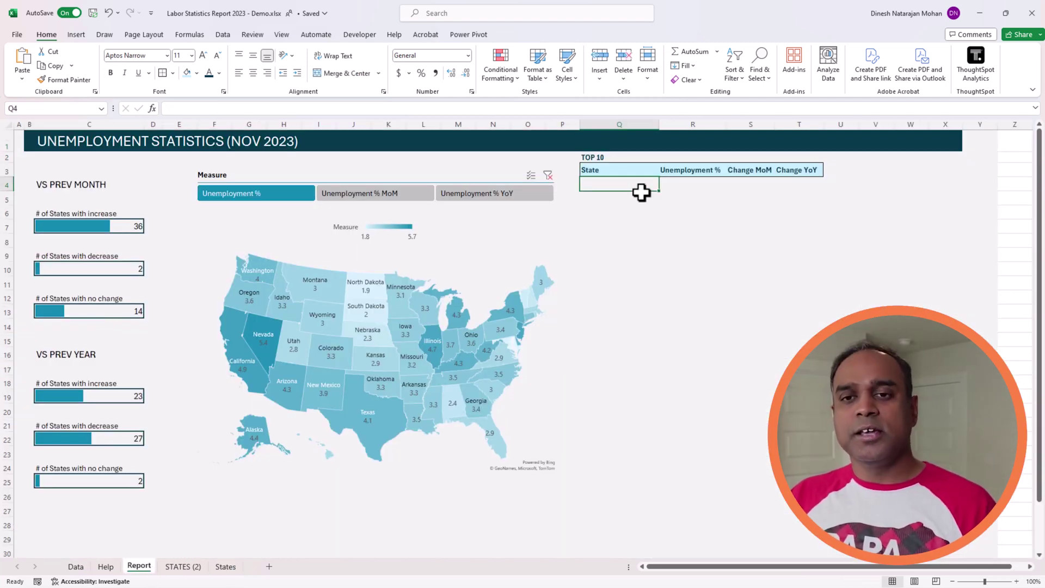
# - Begin a formula in Q4 as =INDEX(Data, ROWS(Data)), using the Data table's row count instead of a fixed 52
pyautogui.write('=')
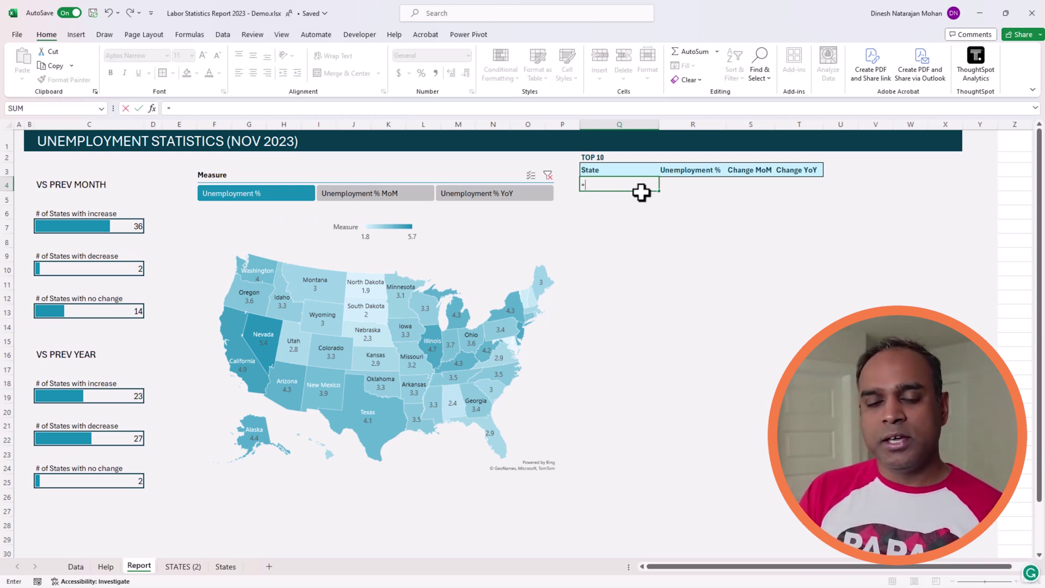
pyautogui.write('index(')
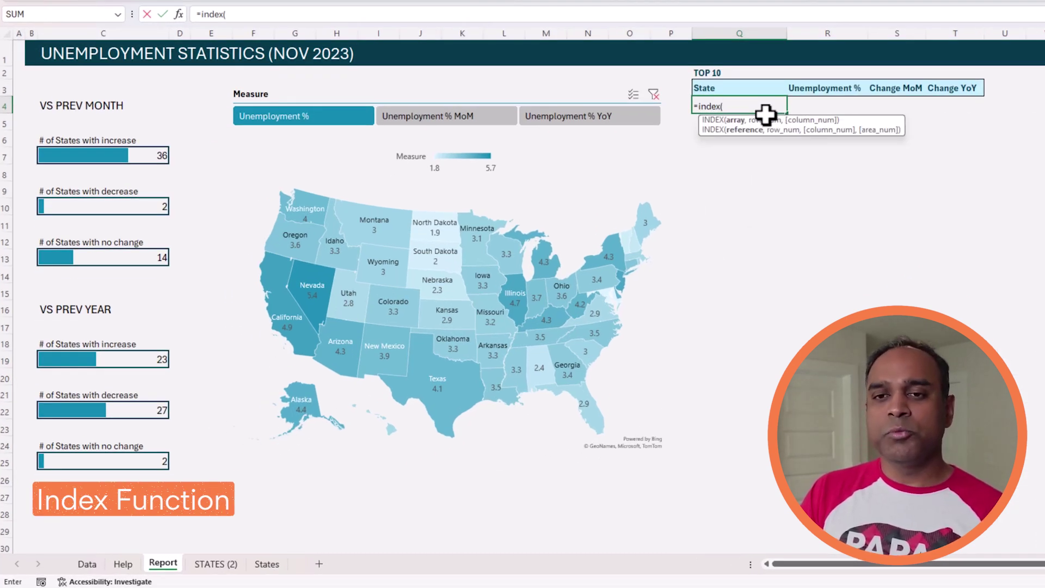
pyautogui.write('Data')
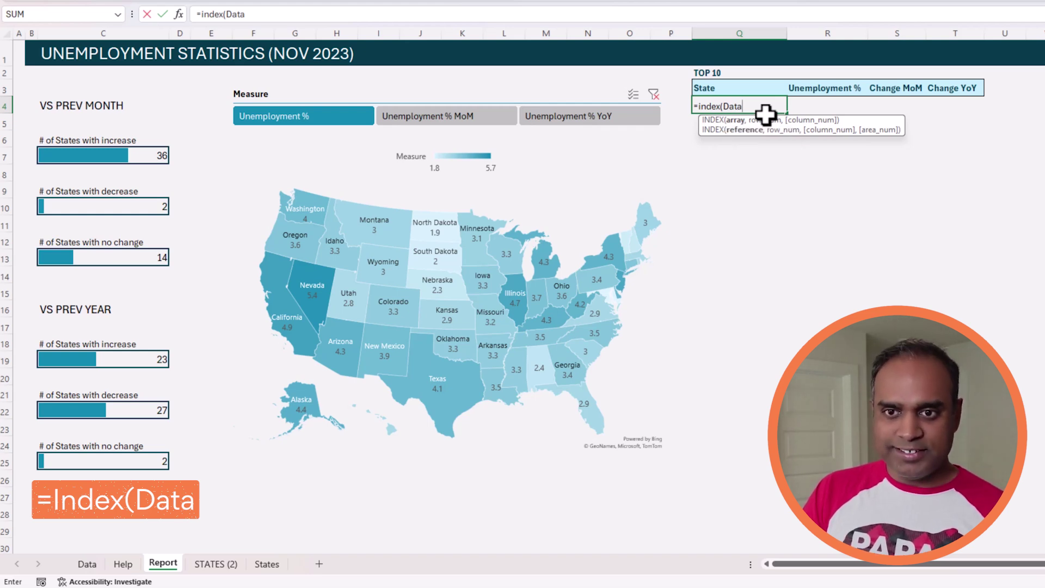
pyautogui.write(', 52')
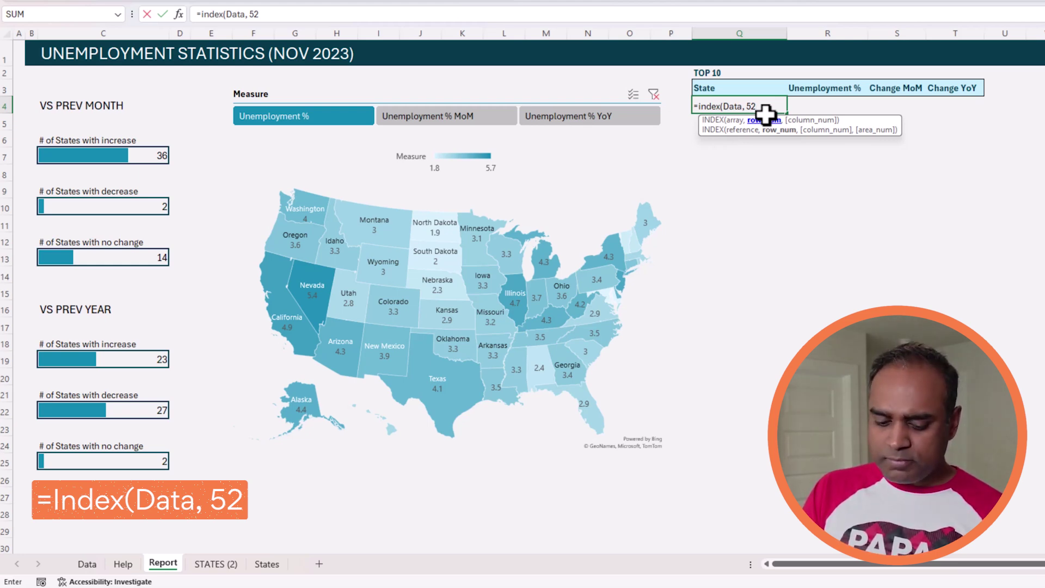
pyautogui.press('BackSpace')
pyautogui.press('BackSpace')
pyautogui.write('ROWS(')
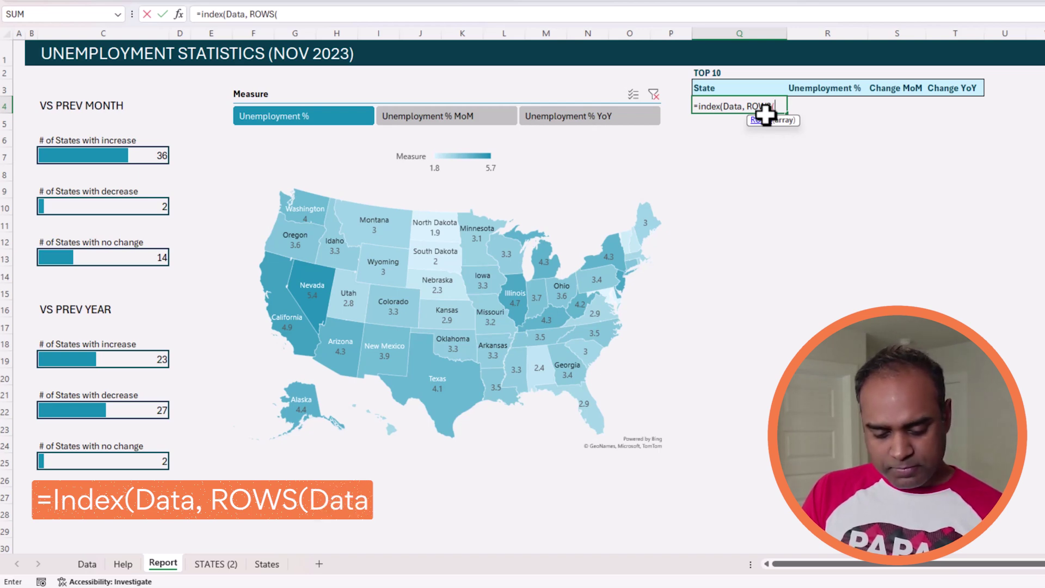
pyautogui.write('Data')
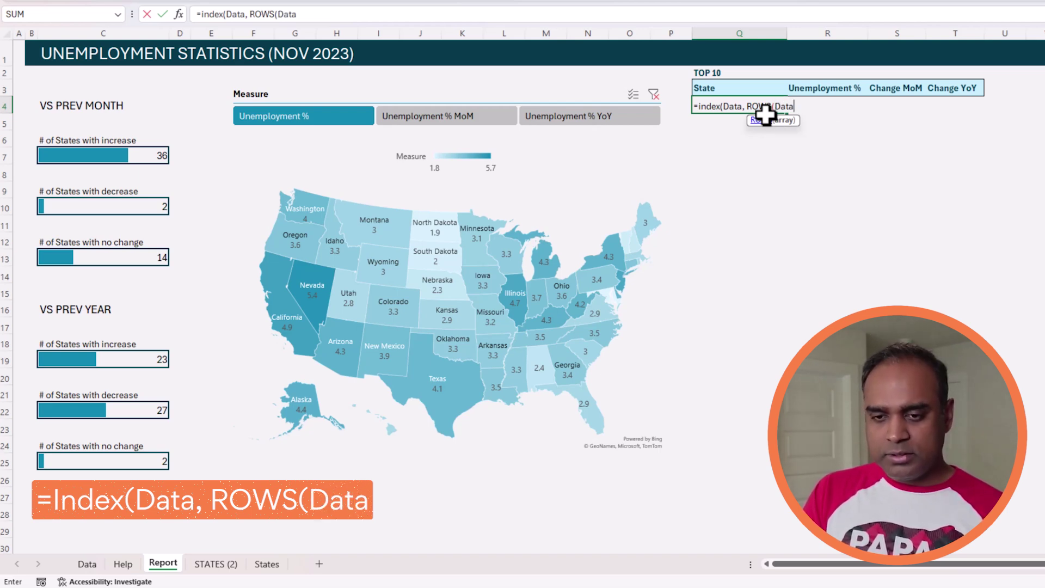
pyautogui.write(')')
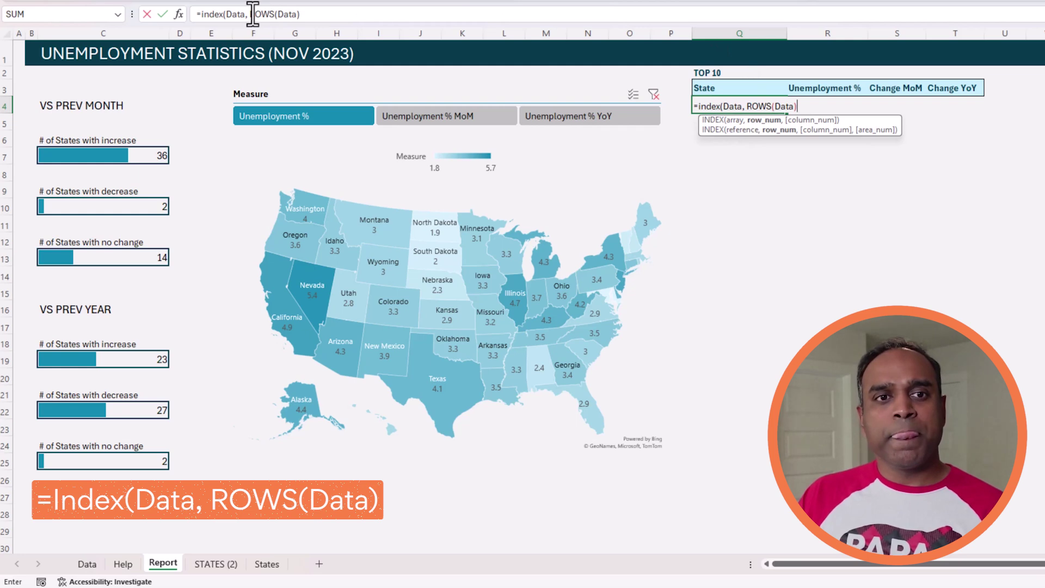
# - Wrap the row count in SEQUENCE and enter the Q4 formula as =INDEX(Data, SEQUENCE(ROWS(Data)),{1})
pyautogui.click(253, 13)
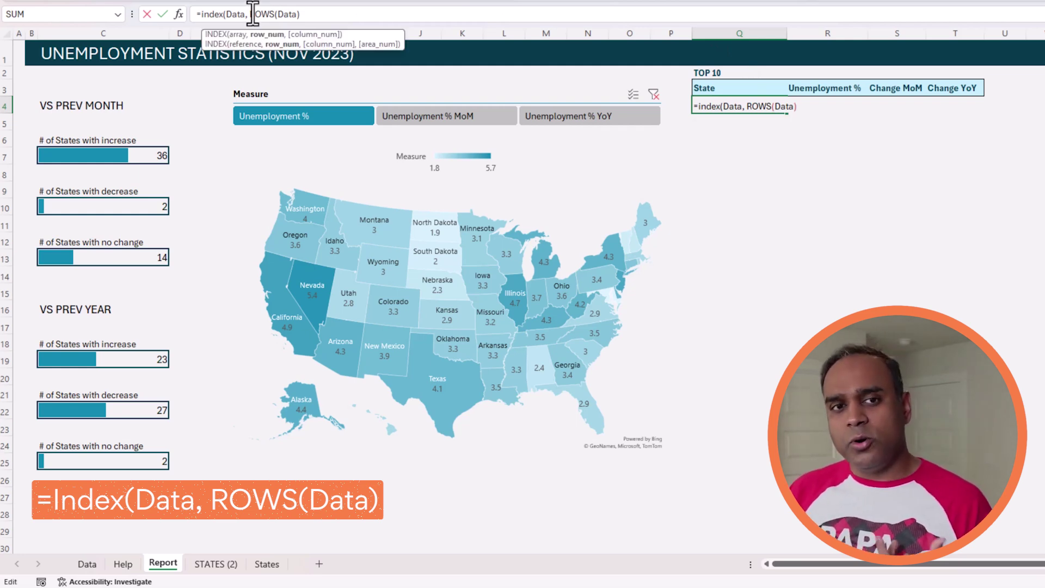
pyautogui.write('SEQUENCE(')
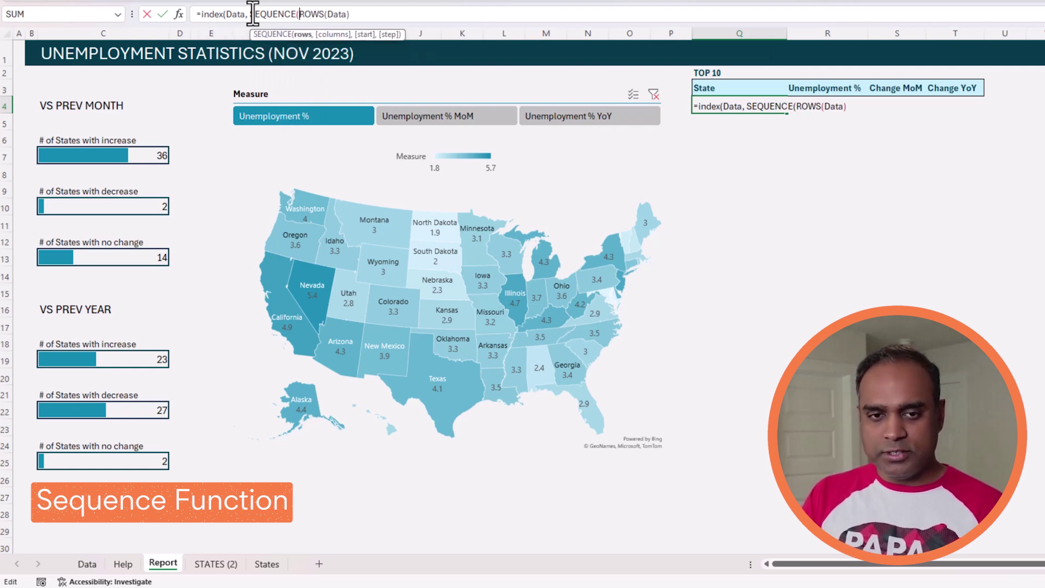
pyautogui.click(393, 20)
pyautogui.write(')')
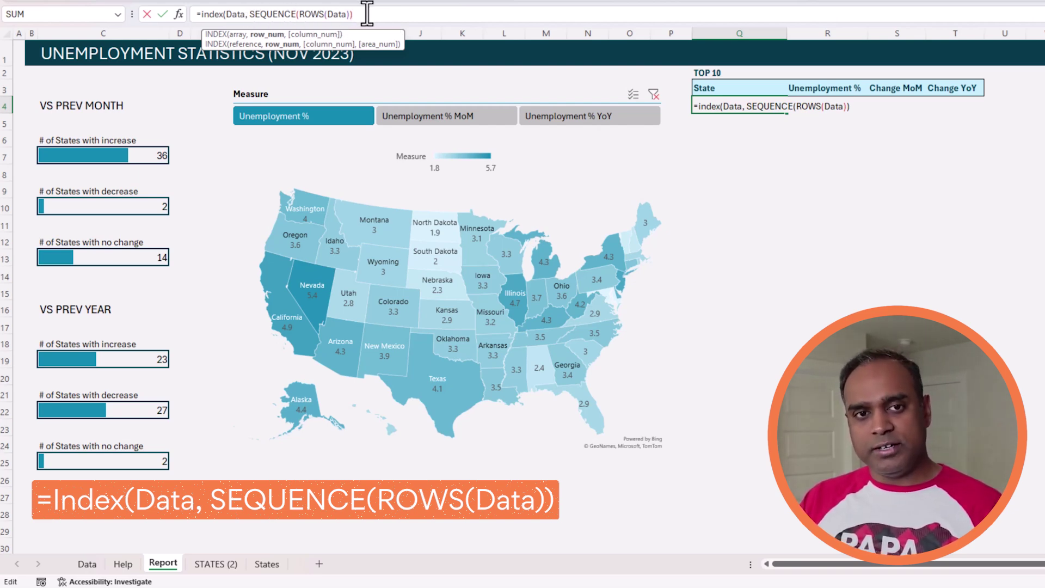
pyautogui.write(',')
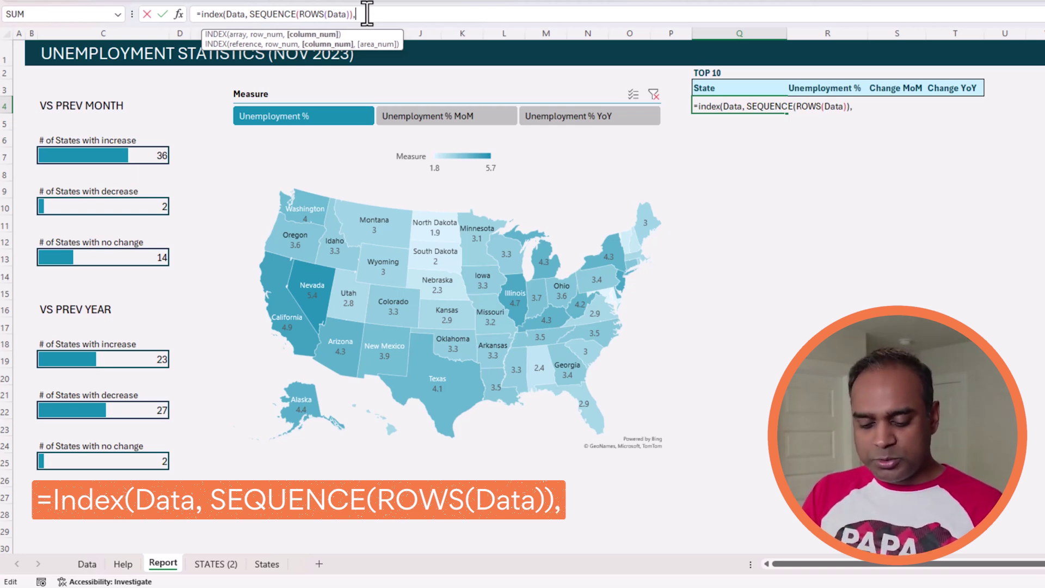
pyautogui.write('{')
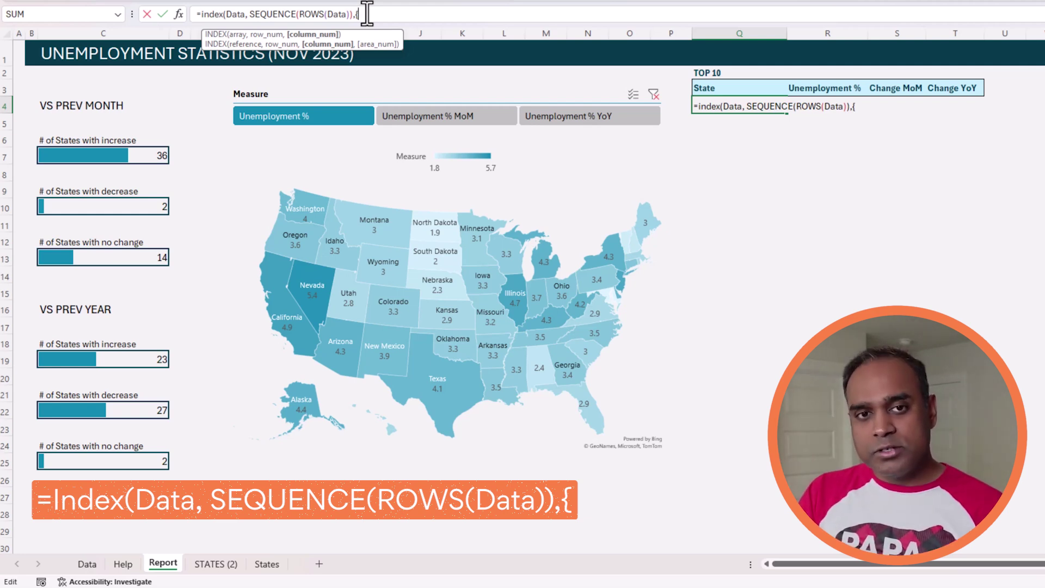
pyautogui.write('1')
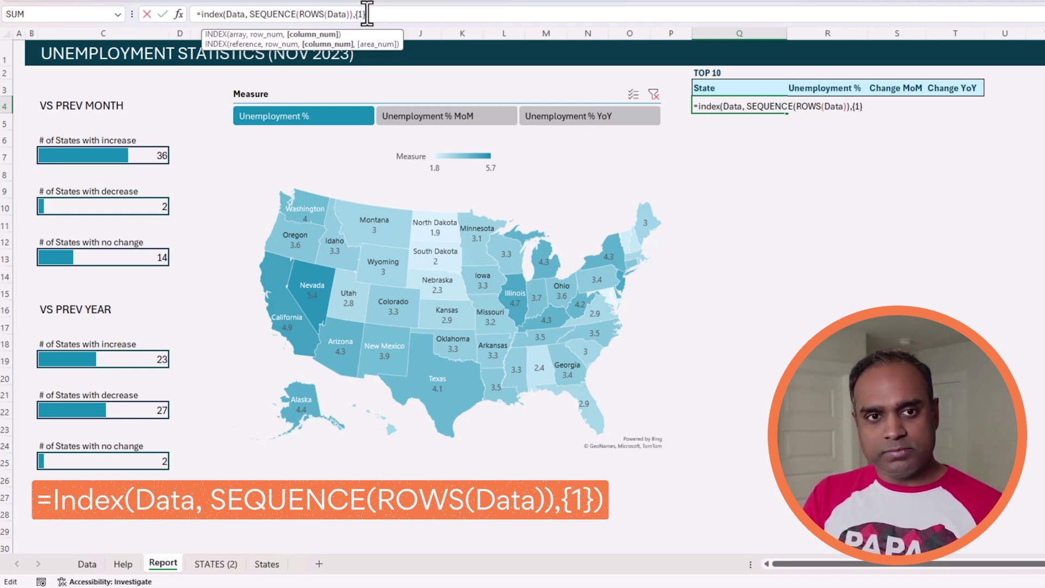
pyautogui.write(')')
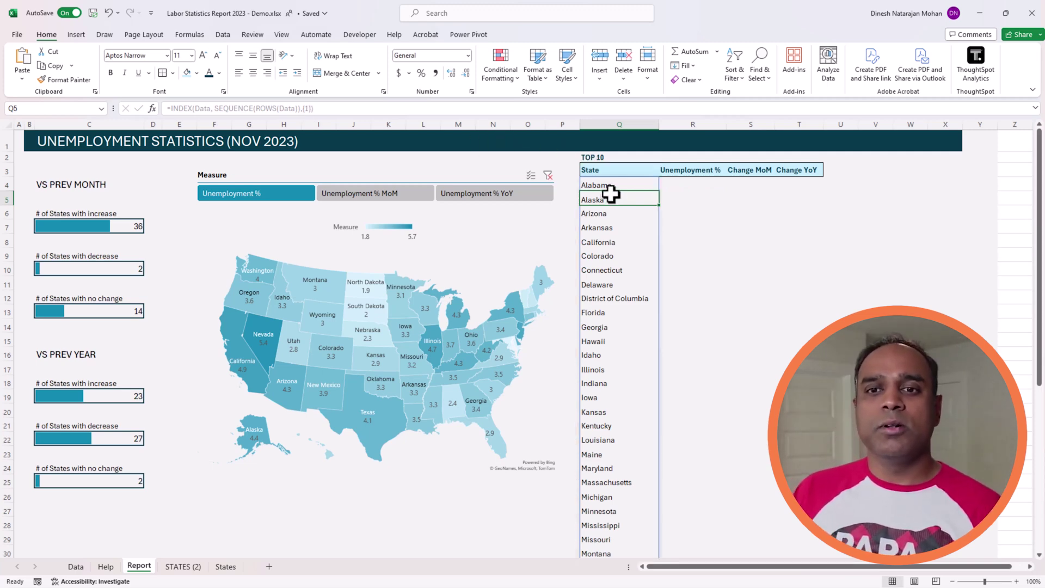
# - Count the Data table's header columns from State and area through column M to find the current unemployment percent's column number
pyautogui.click(76, 567)
pyautogui.click(38, 148)
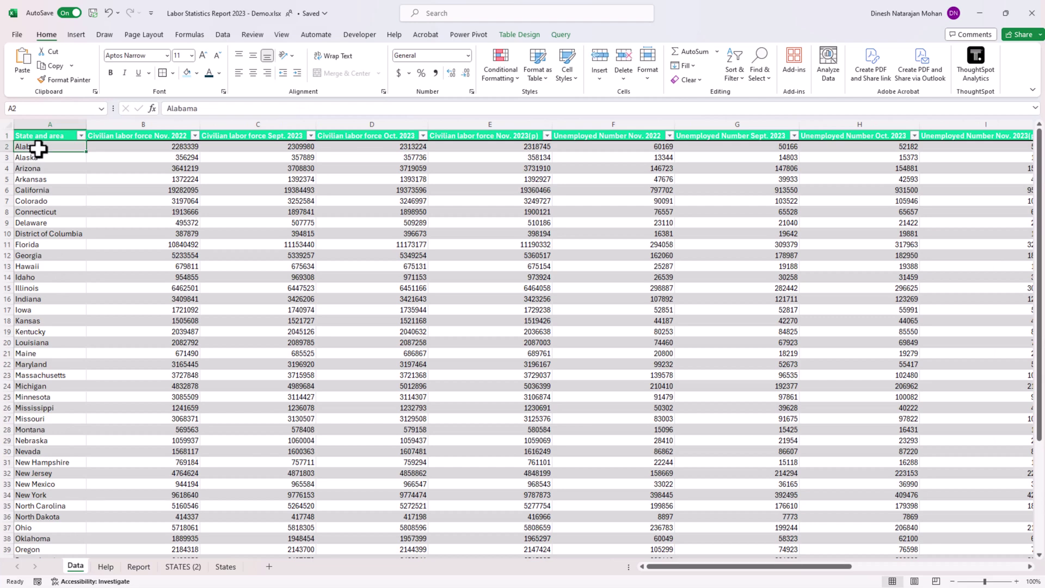
pyautogui.hotkey('ctrl', 'Up')
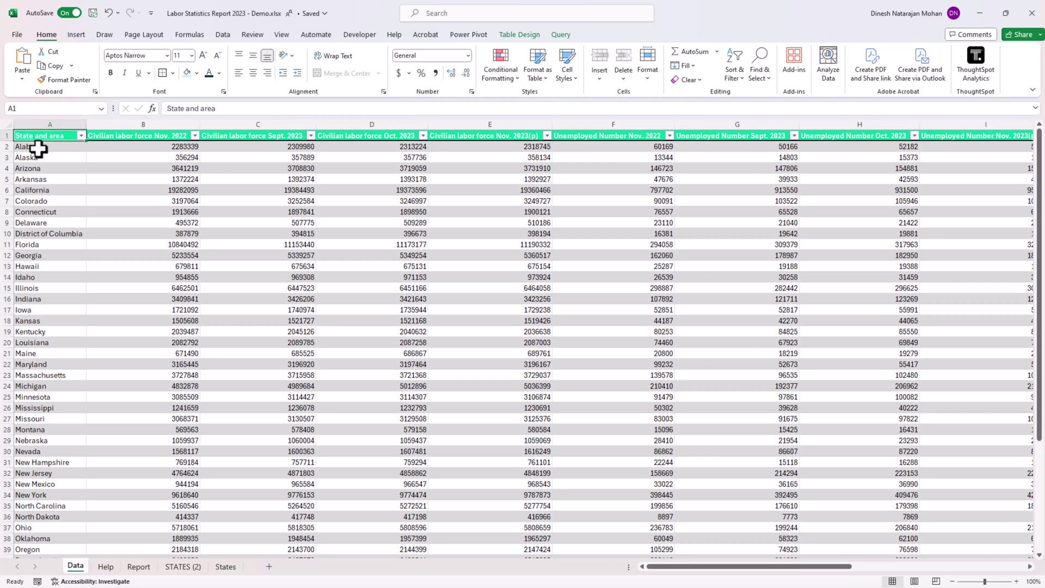
pyautogui.hotkey('ctrl', 'Right')
pyautogui.hotkey('ctrl', 'Left')
pyautogui.hotkey('ctrl', 'shift', 'Right')
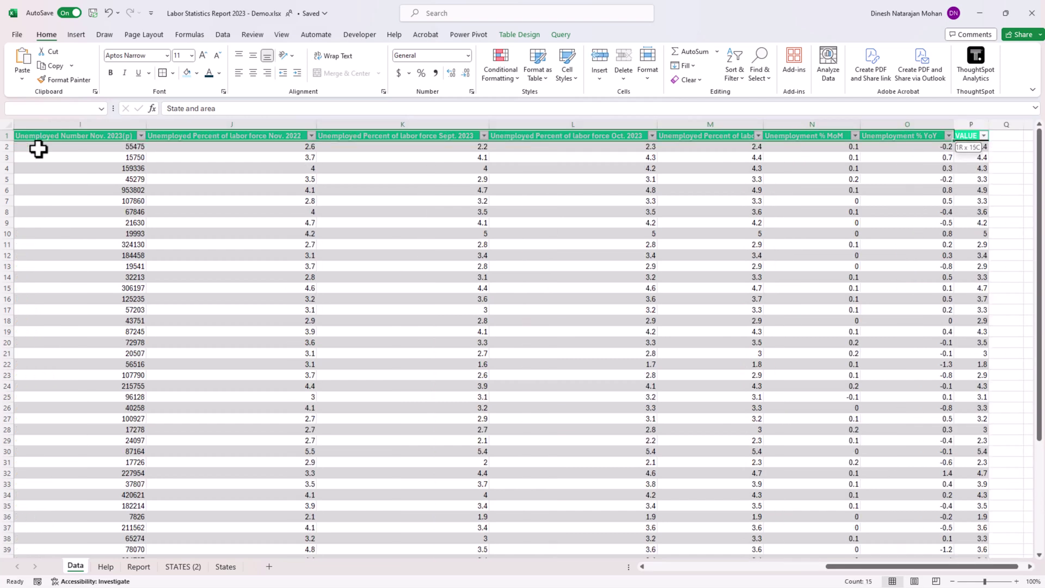
pyautogui.hotkey('shift', 'Left')
pyautogui.hotkey('shift', 'Left')
pyautogui.hotkey('shift', 'Left')
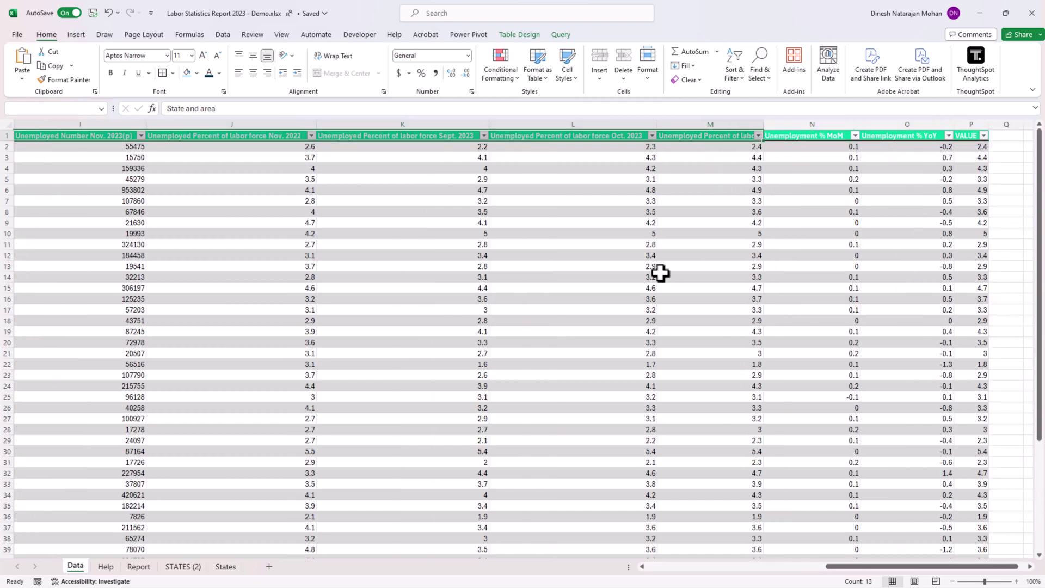
pyautogui.hotkey('ctrl', 'shift', 'Left')
pyautogui.hotkey('ctrl', 'shift', 'Right')
pyautogui.hotkey('shift', 'Left')
pyautogui.hotkey('shift', 'Left')
pyautogui.hotkey('shift', 'Left')
pyautogui.hotkey('shift', 'Left')
pyautogui.hotkey('shift', 'Left')
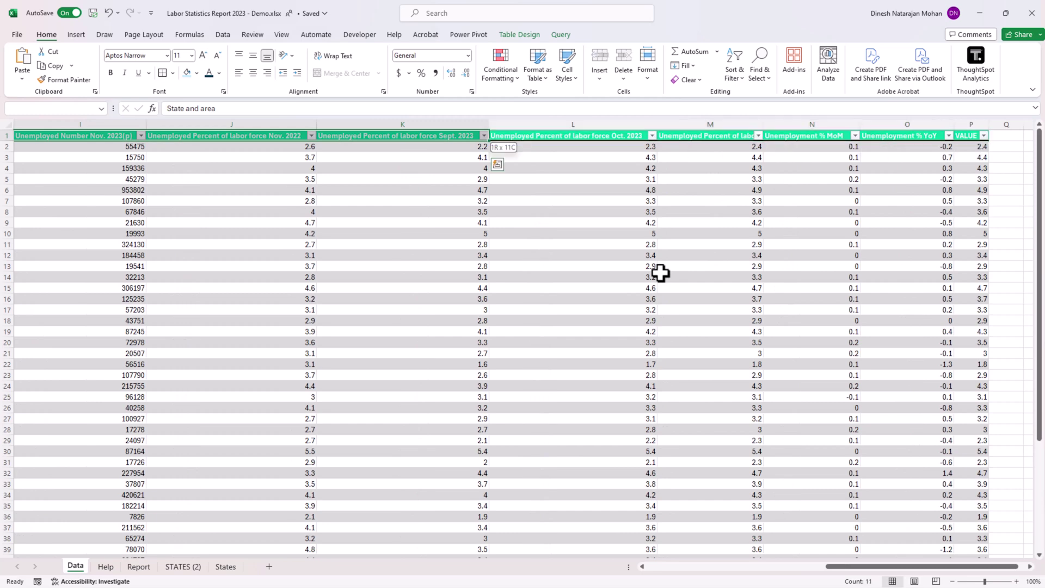
pyautogui.hotkey('shift', 'Right')
pyautogui.hotkey('shift', 'Right')
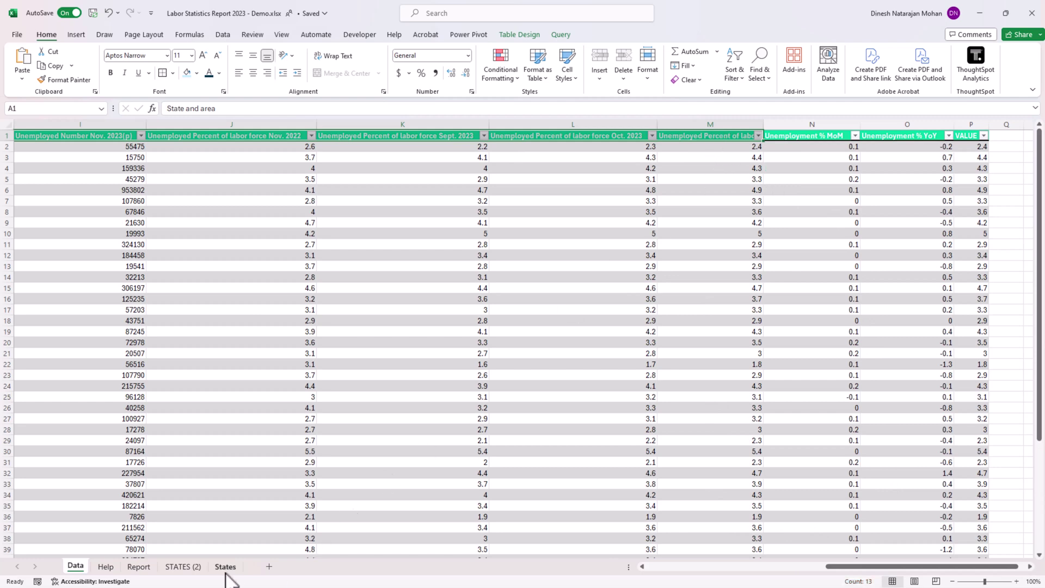
# - Extend the column array in the Report sheet's Q4 formula to {1,13,14}
pyautogui.click(139, 567)
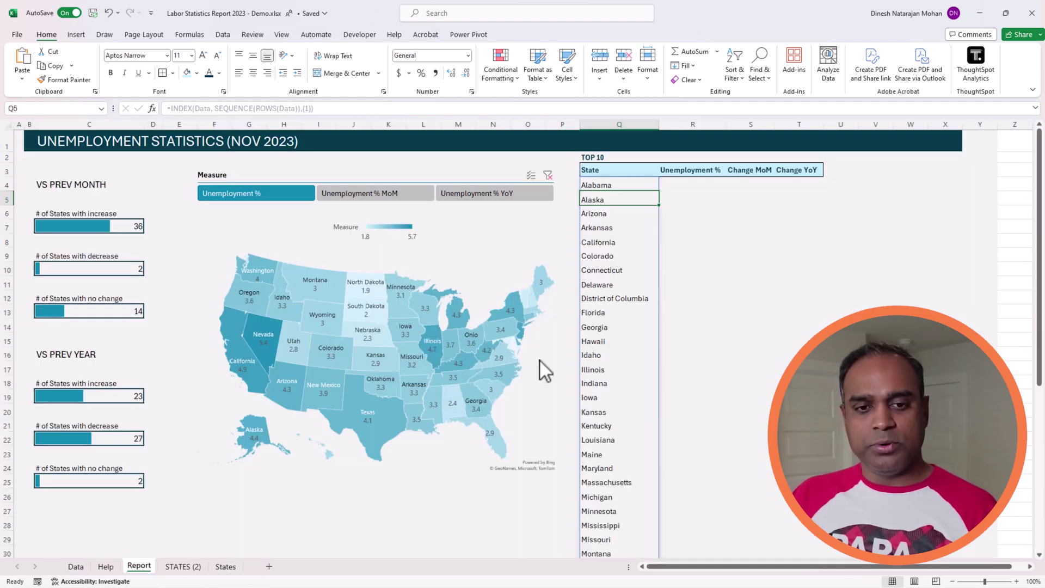
pyautogui.click(636, 186)
pyautogui.click(306, 108)
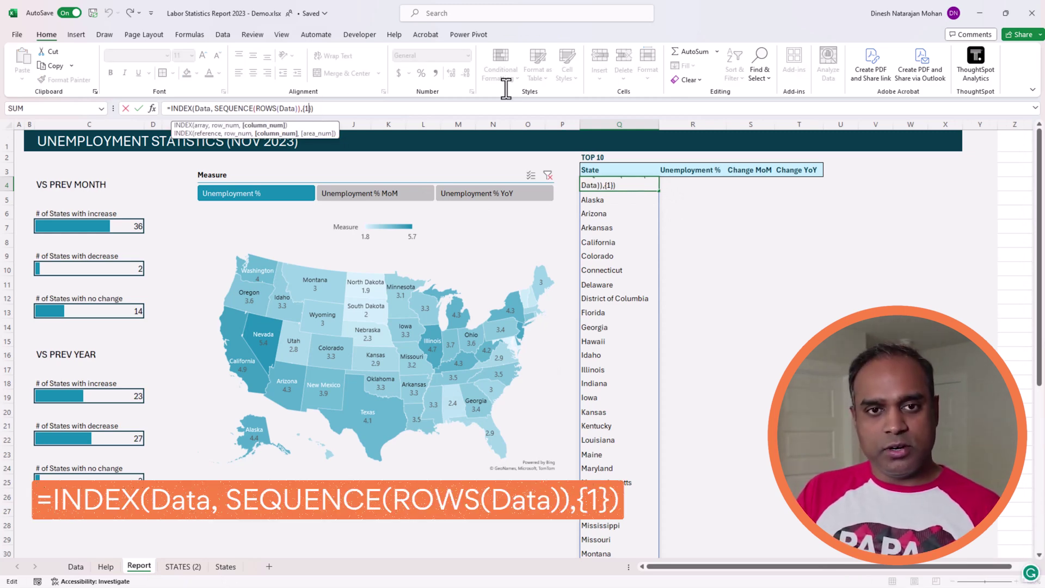
pyautogui.write(',13')
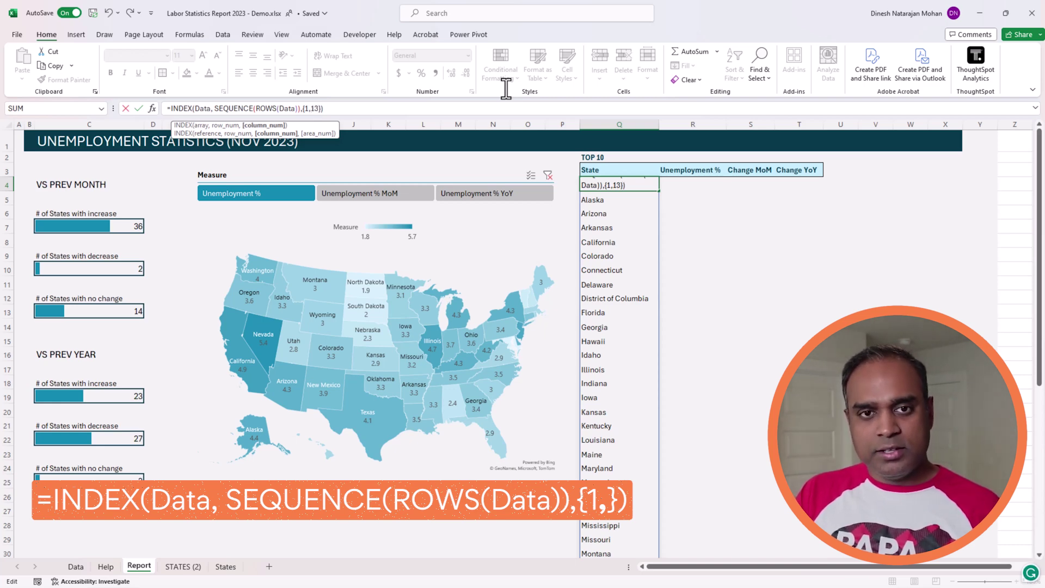
pyautogui.write(',14')
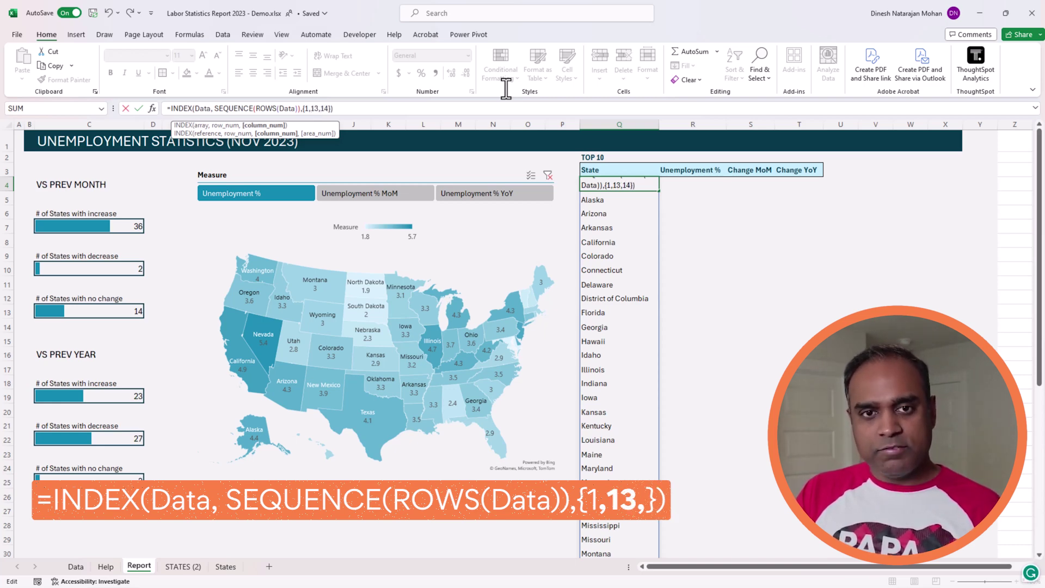
pyautogui.press('Return')
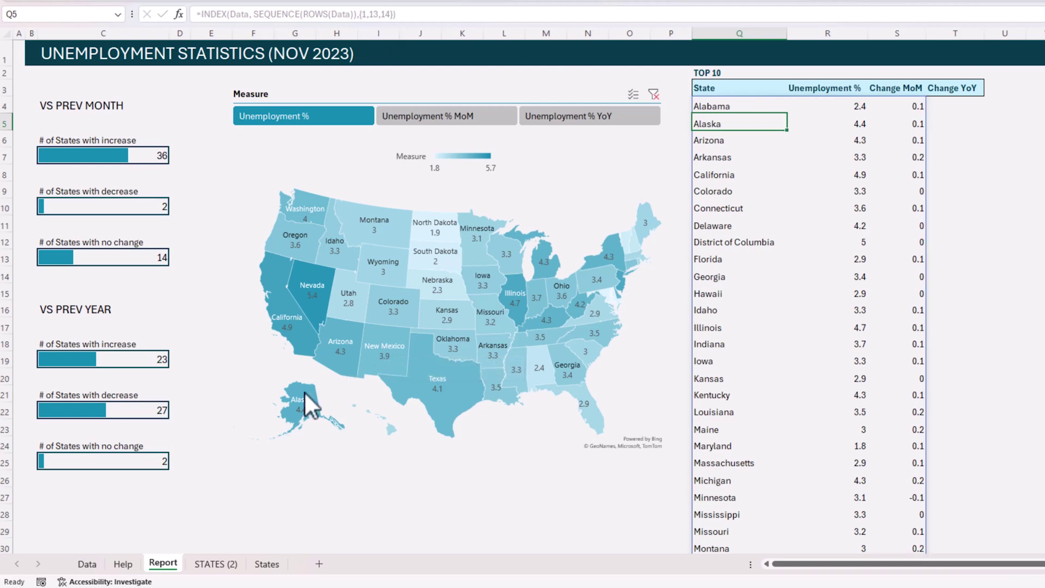
# - Check the order of the unemployed percent, Unemployment % MoM and Unemployment % YoY columns on the Data sheet
pyautogui.click(99, 558)
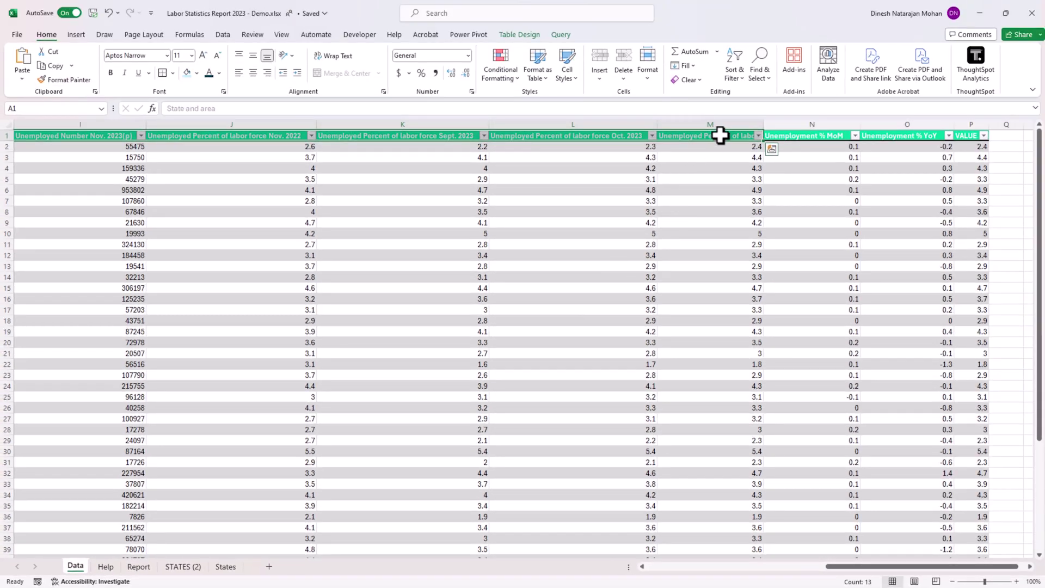
pyautogui.click(722, 136)
pyautogui.click(826, 140)
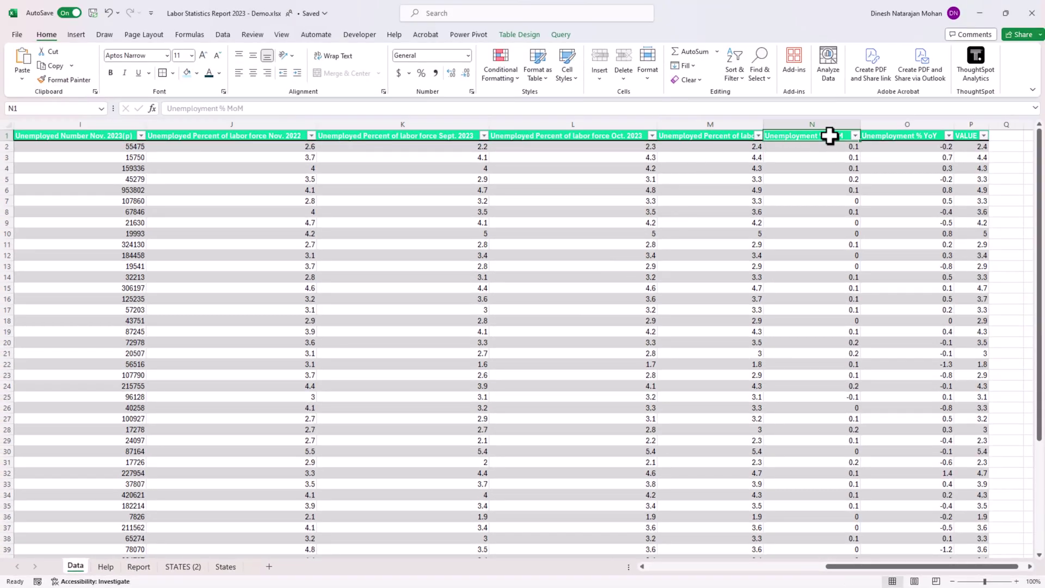
pyautogui.click(904, 137)
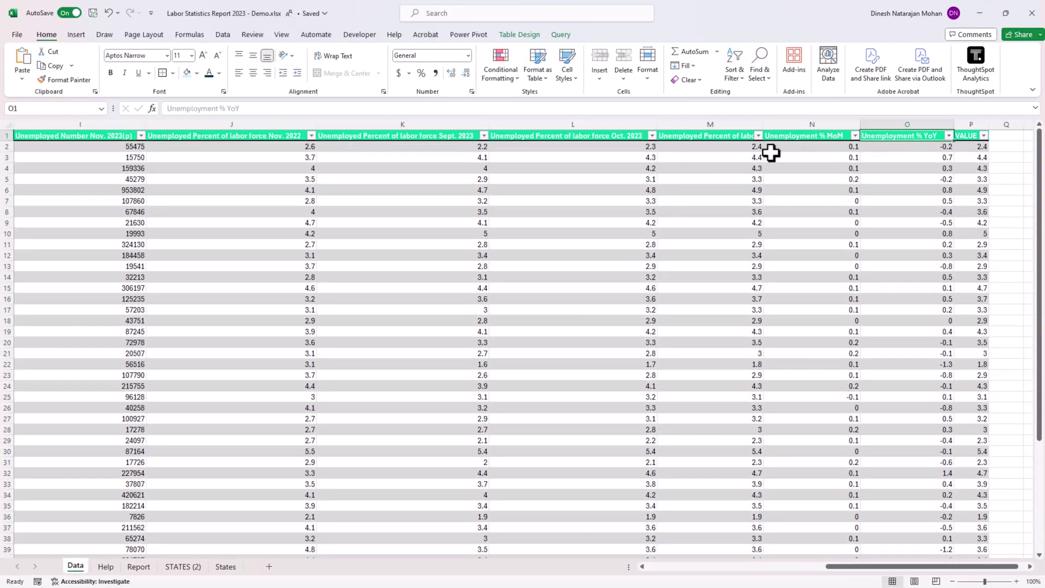
# - Add the Unemployment % YoY column to the Report sheet's Q4 formula by extending the column array to {1,13,14,15}
pyautogui.moveTo(723, 138); pyautogui.dragTo(889, 136)
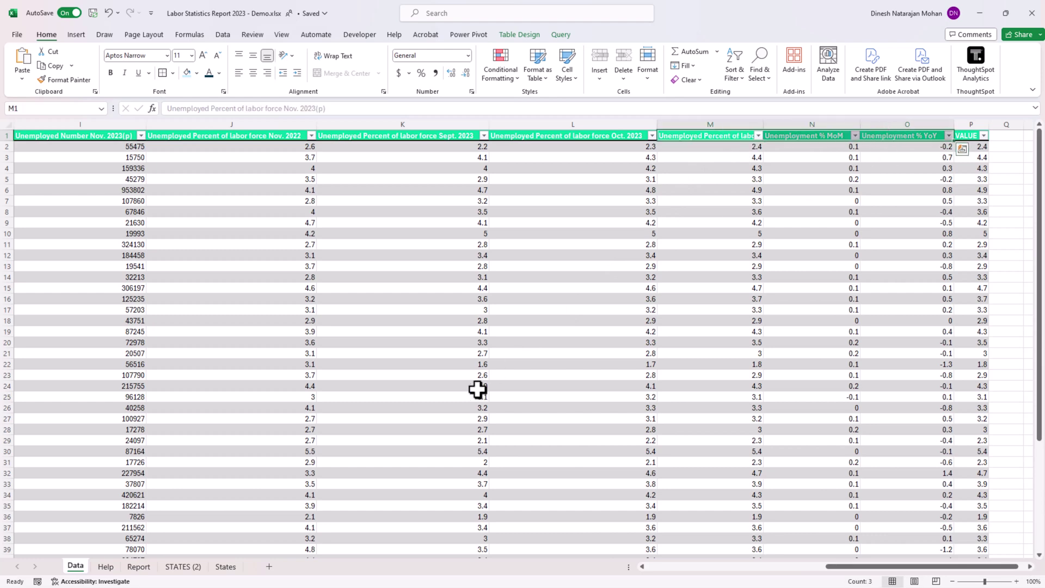
pyautogui.click(225, 566)
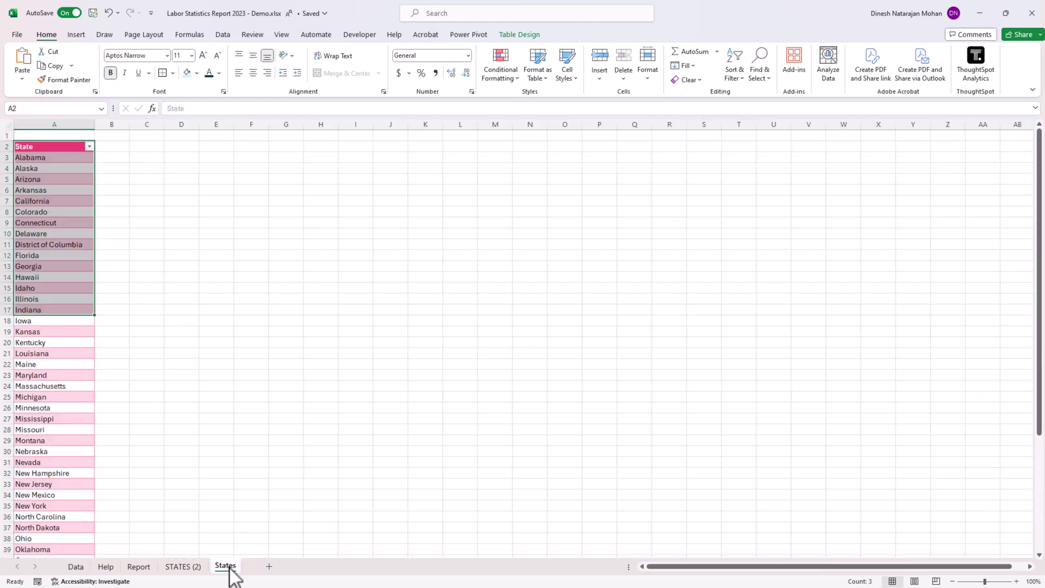
pyautogui.click(138, 567)
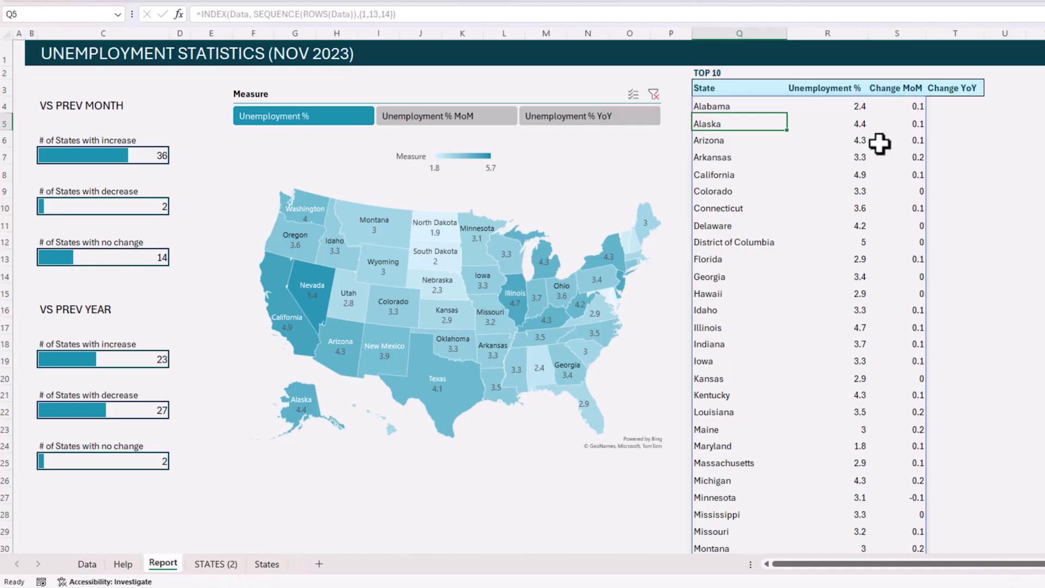
pyautogui.click(750, 107)
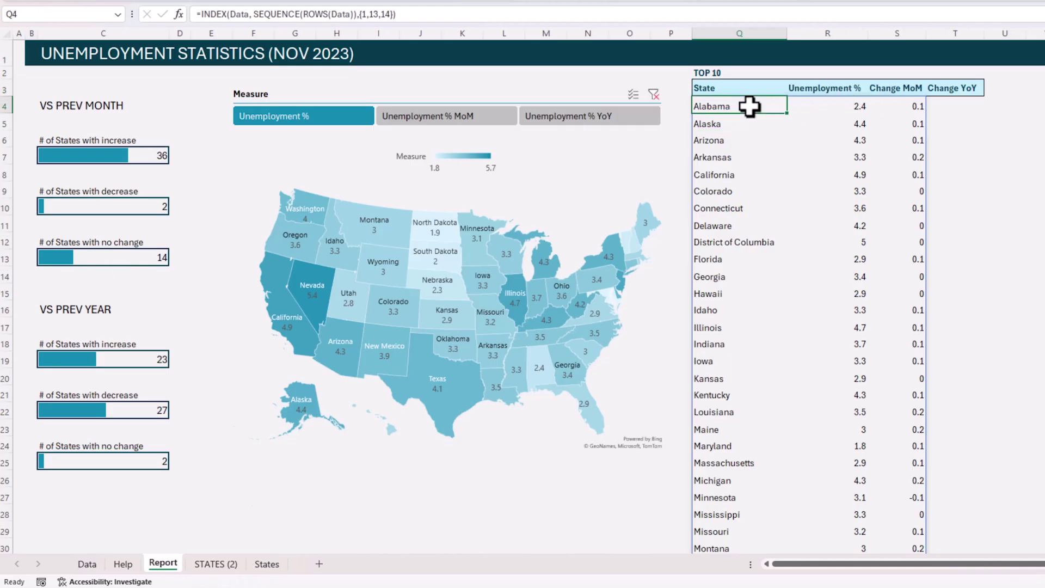
pyautogui.click(844, 107)
pyautogui.click(887, 108)
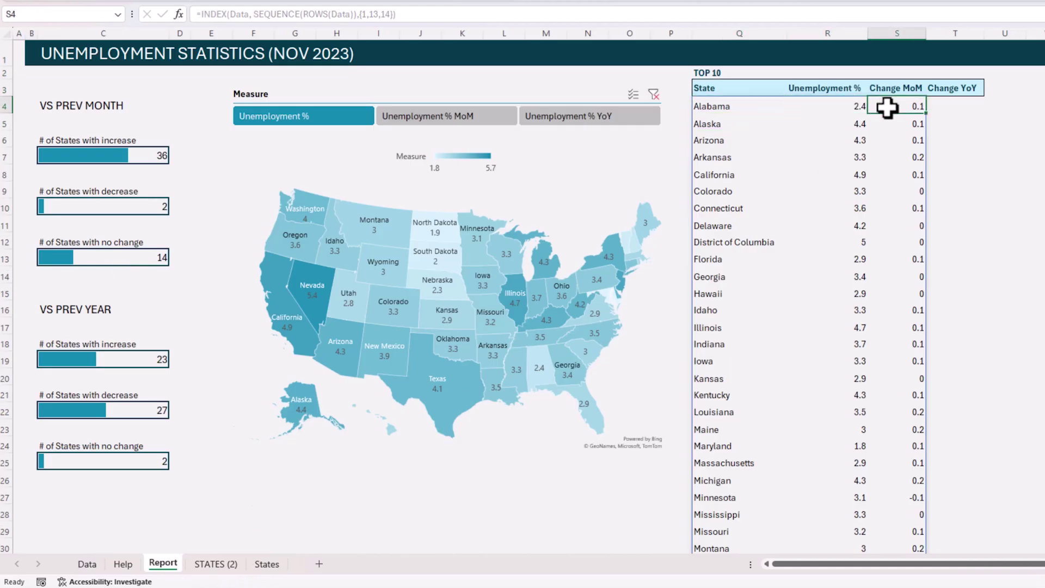
pyautogui.click(744, 106)
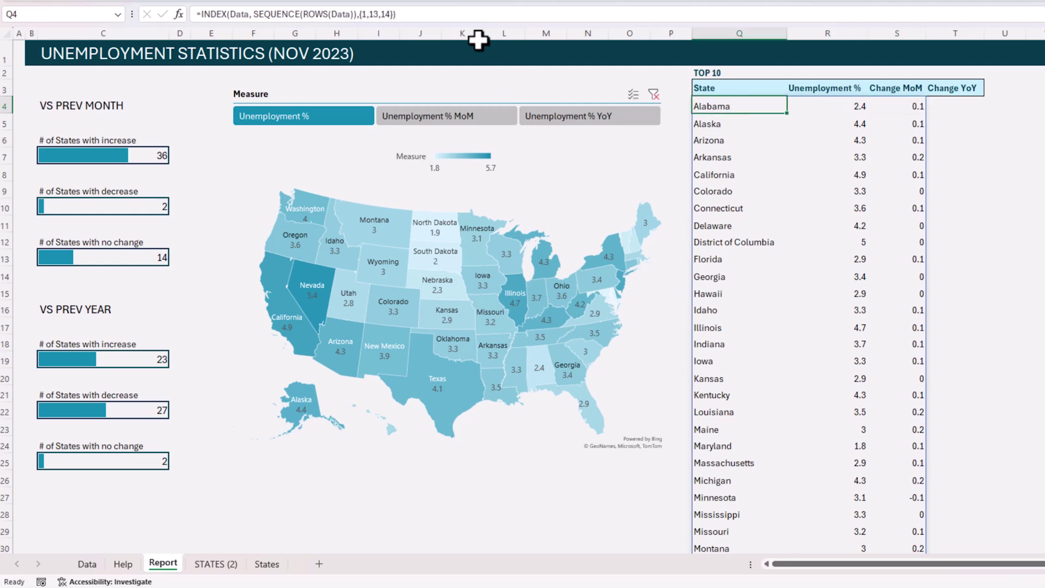
pyautogui.click(402, 13)
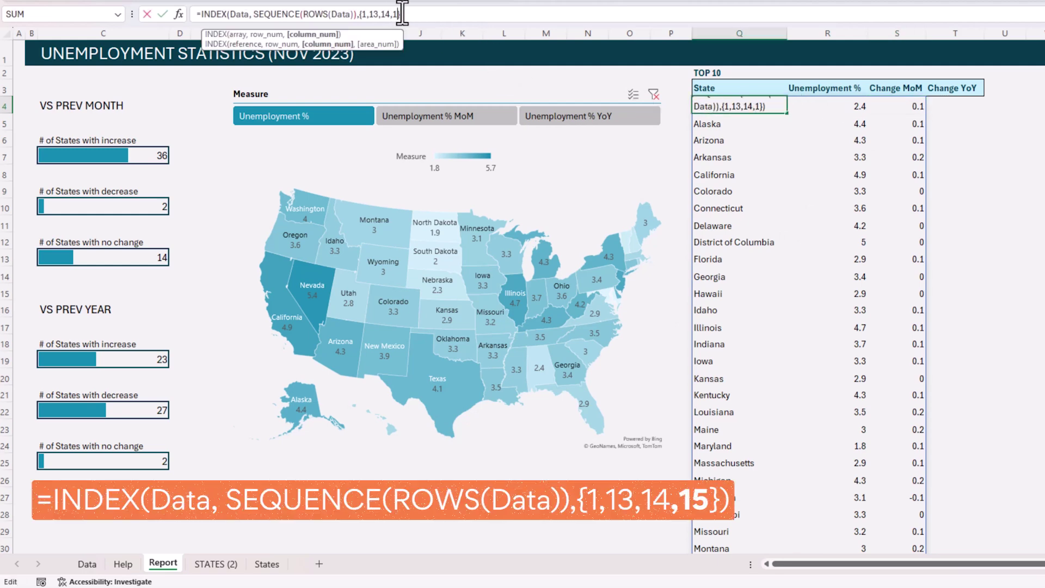
pyautogui.write('5')
pyautogui.press('Return')
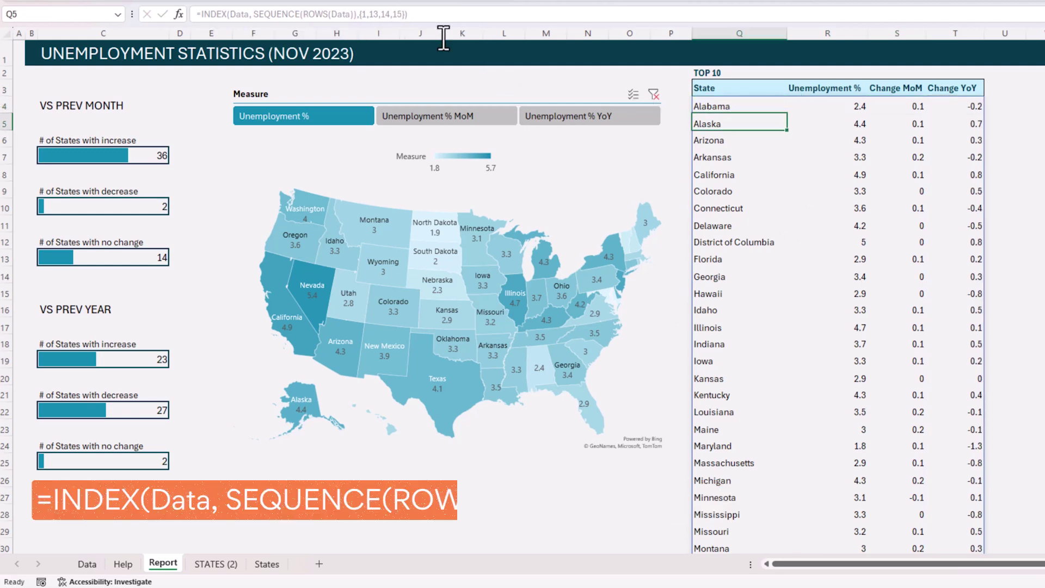
# - Compare the Report table's Change YoY column with the Unemployment % YoY column on the Data sheet
pyautogui.click(93, 566)
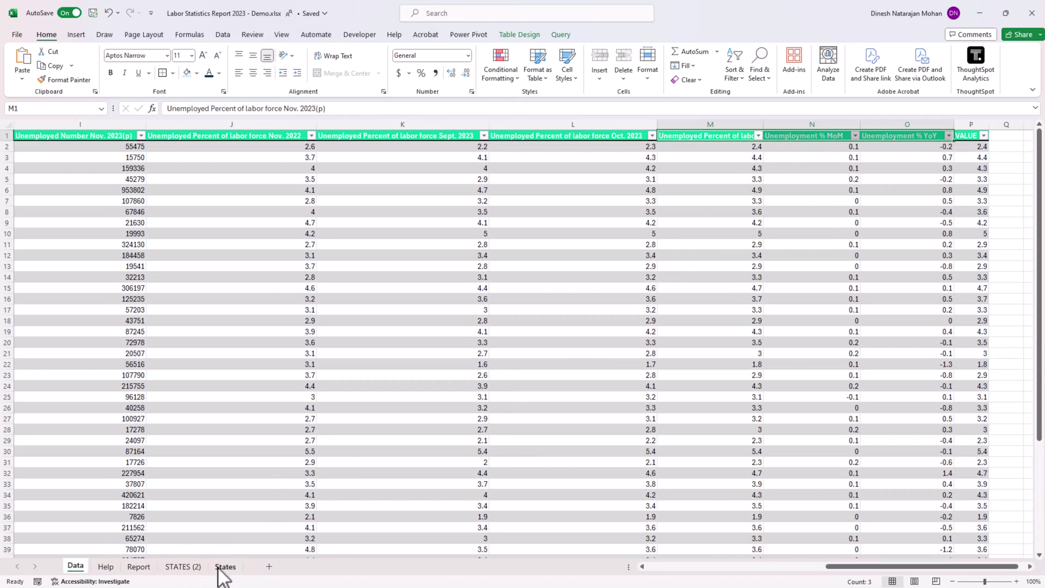
pyautogui.click(139, 566)
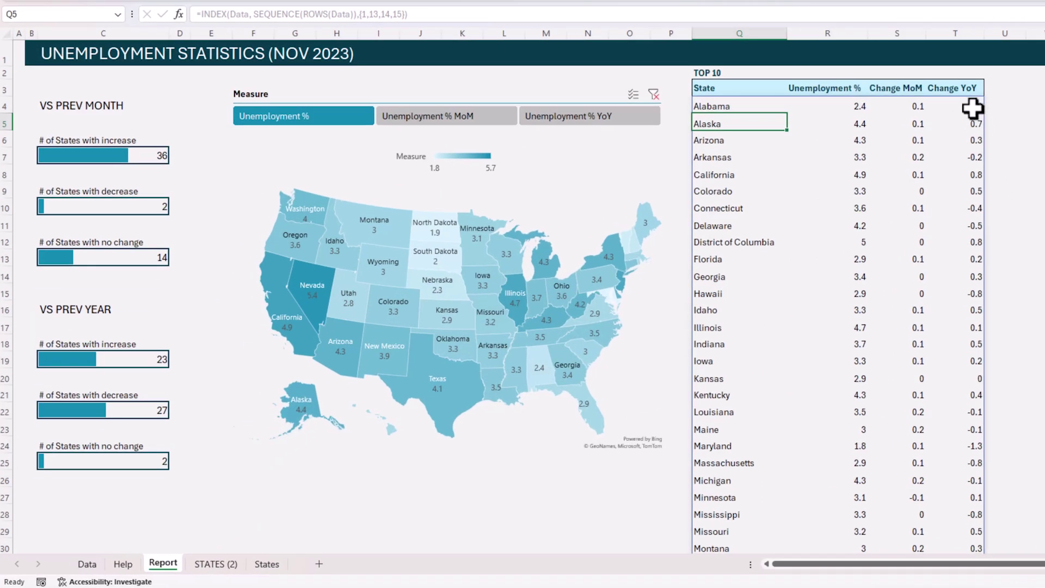
pyautogui.click(972, 109)
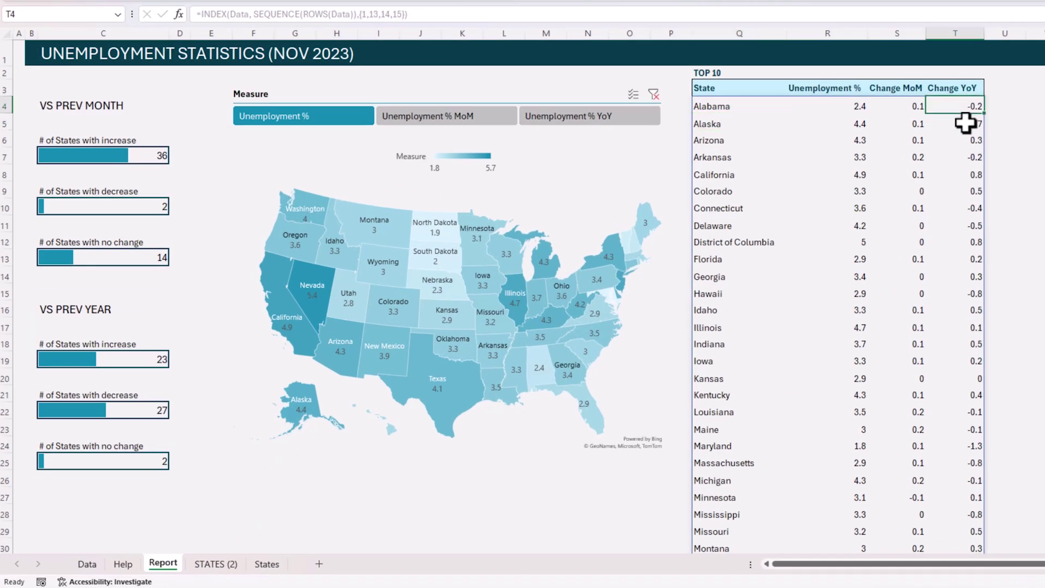
pyautogui.click(741, 110)
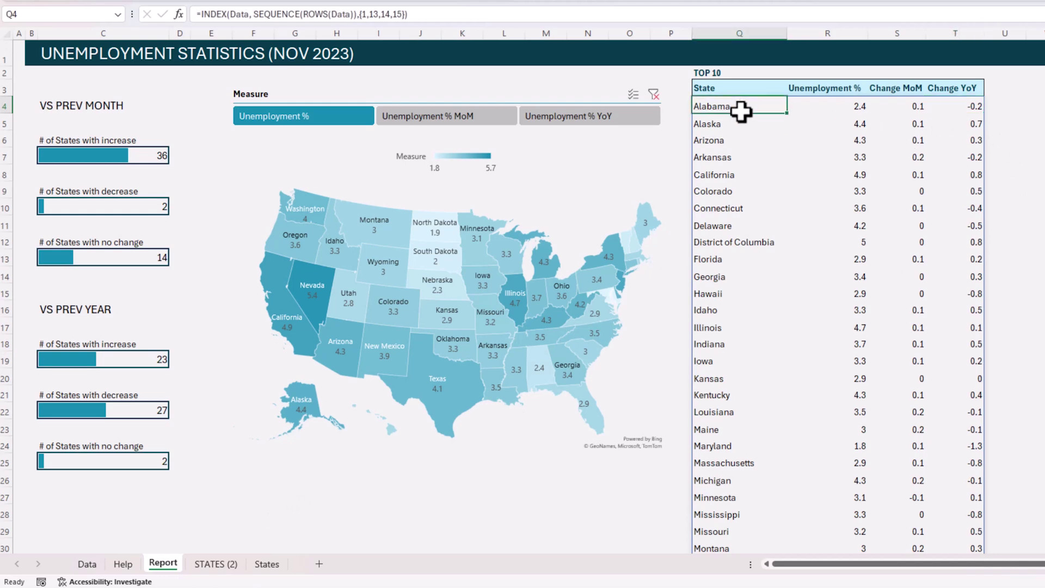
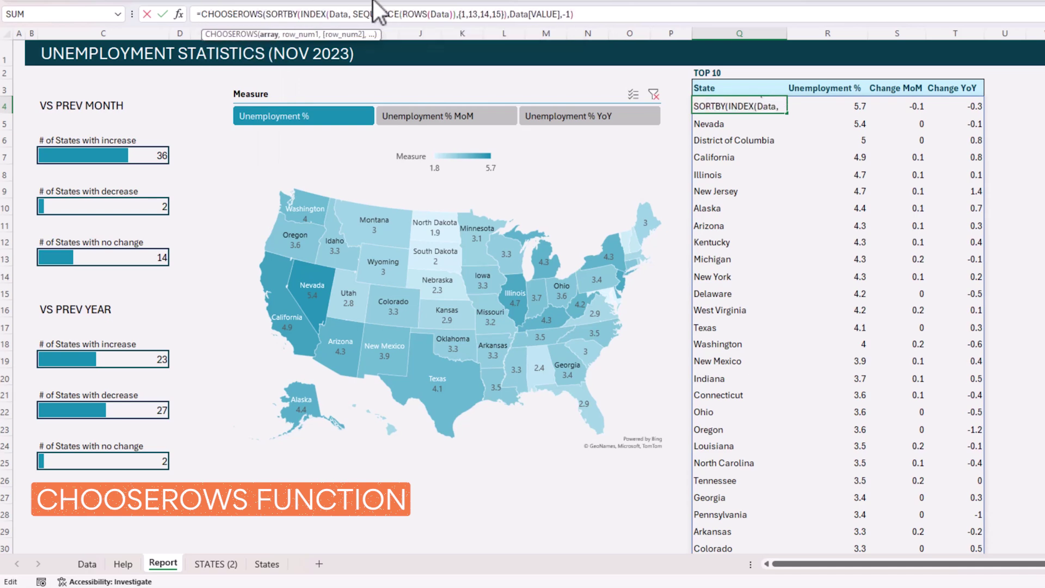
# - Complete the CHOOSEROWS formula in Q4 with SEQUENCE(10) as its row argument and enter it
pyautogui.click(635, 14)
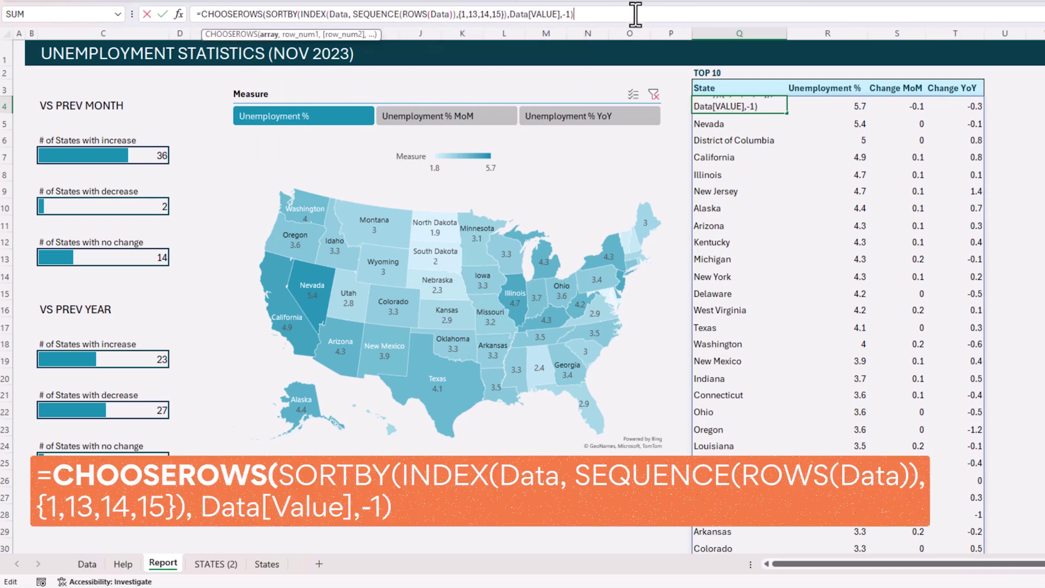
pyautogui.write(',SEQUENCE(1')
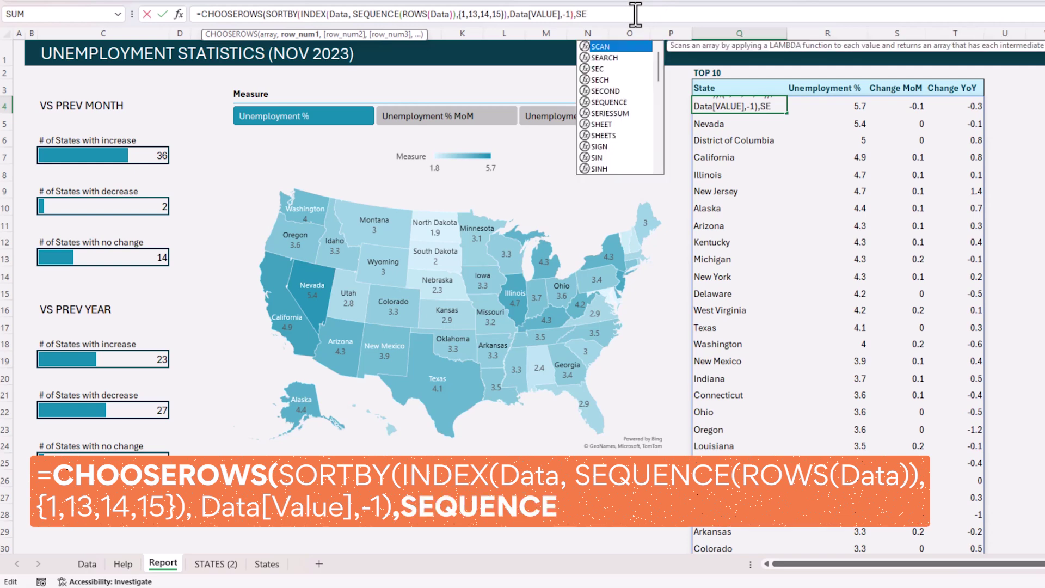
pyautogui.write('0)')
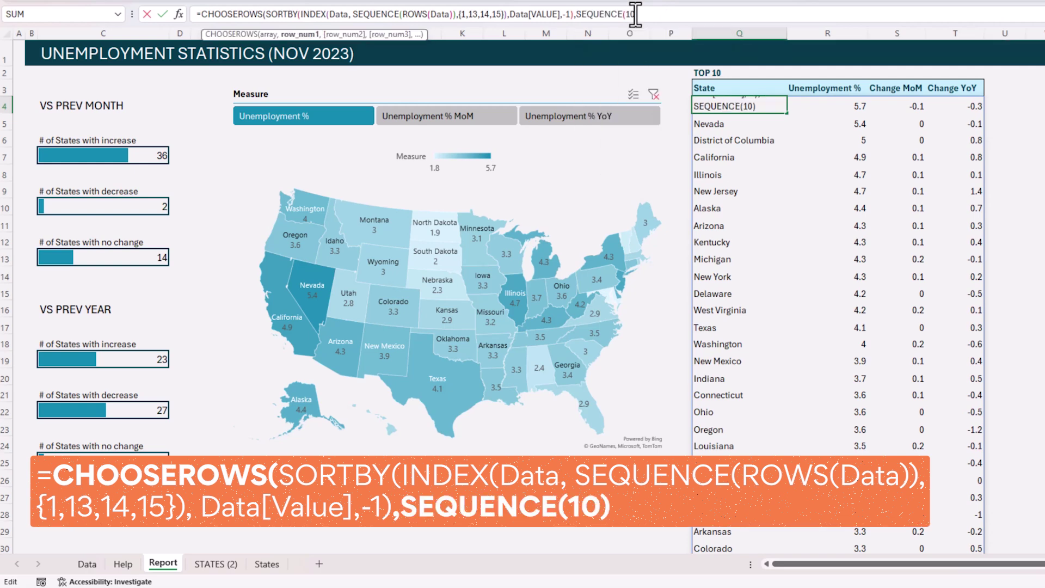
pyautogui.write(')')
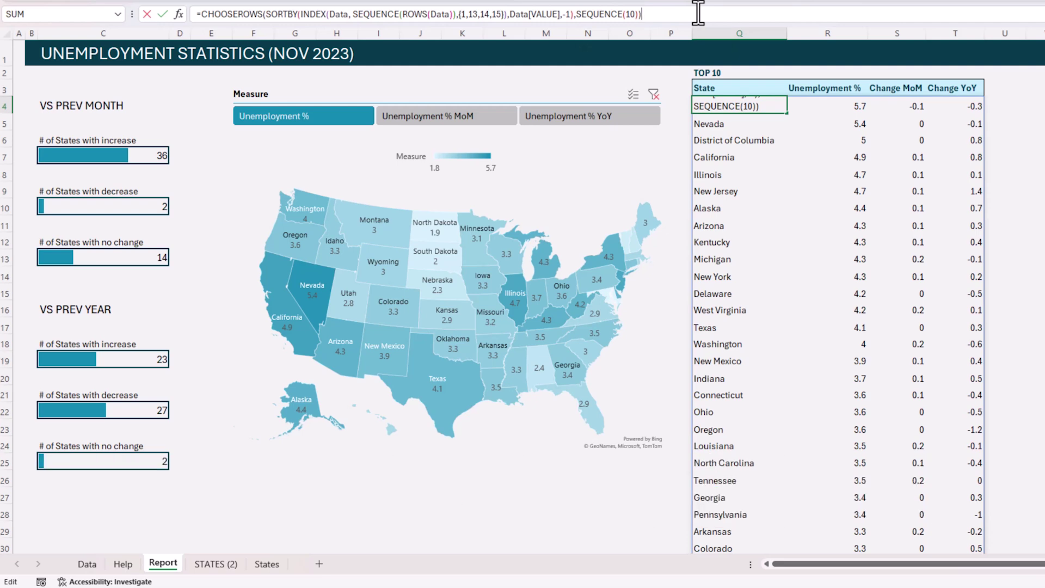
pyautogui.press('Return')
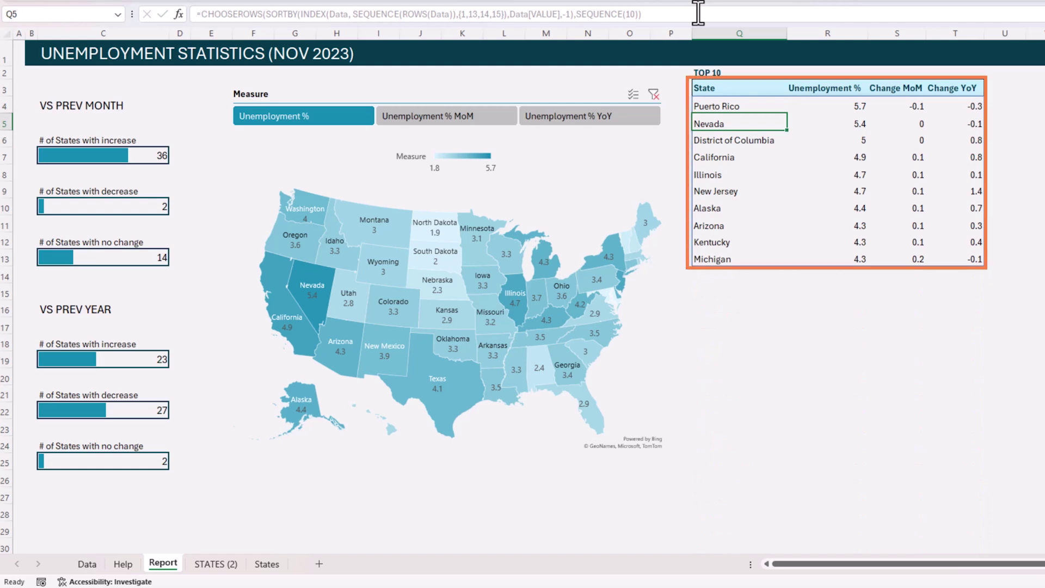
# - Set a thin solid dark teal outline border for the Top 10 result rows, Q4:T13
pyautogui.moveTo(722, 107); pyautogui.dragTo(956, 236)
pyautogui.keyDown('shift'); pyautogui.click(956, 258); pyautogui.keyUp('shift')
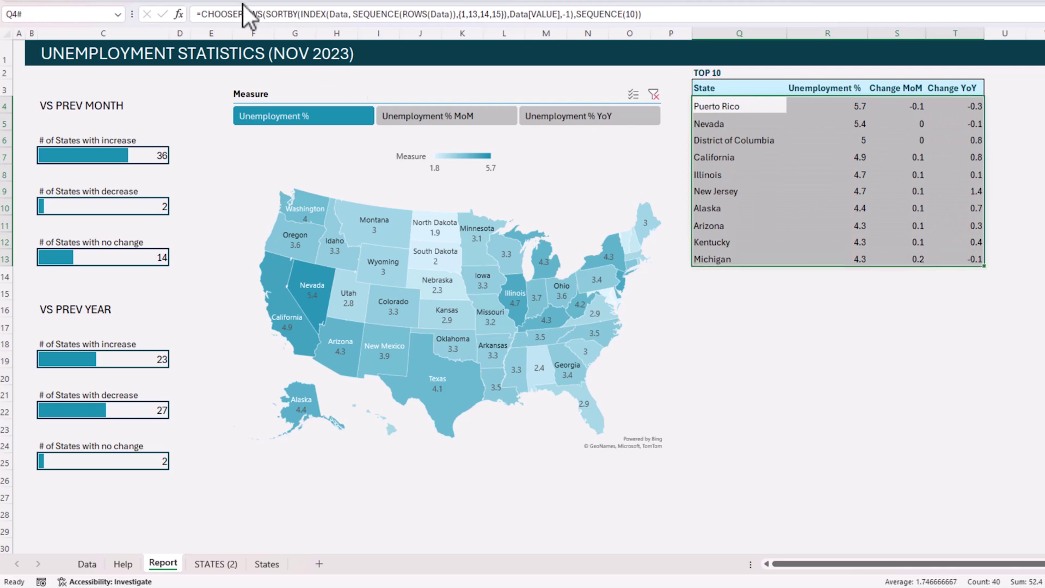
pyautogui.moveTo(740, 105); pyautogui.dragTo(940, 256)
pyautogui.hotkey('ctrl', '1')
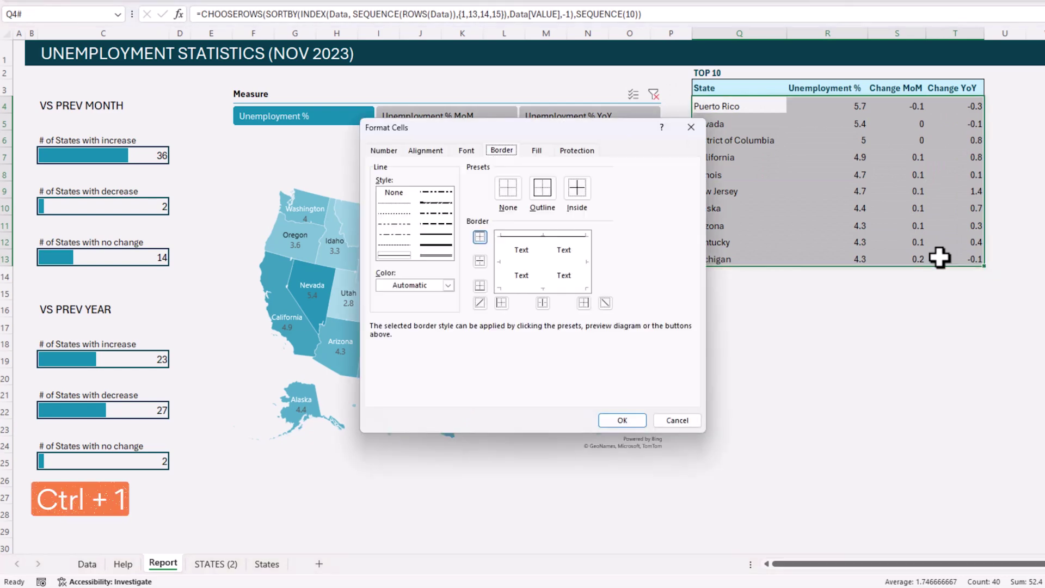
pyautogui.click(405, 256)
pyautogui.click(448, 285)
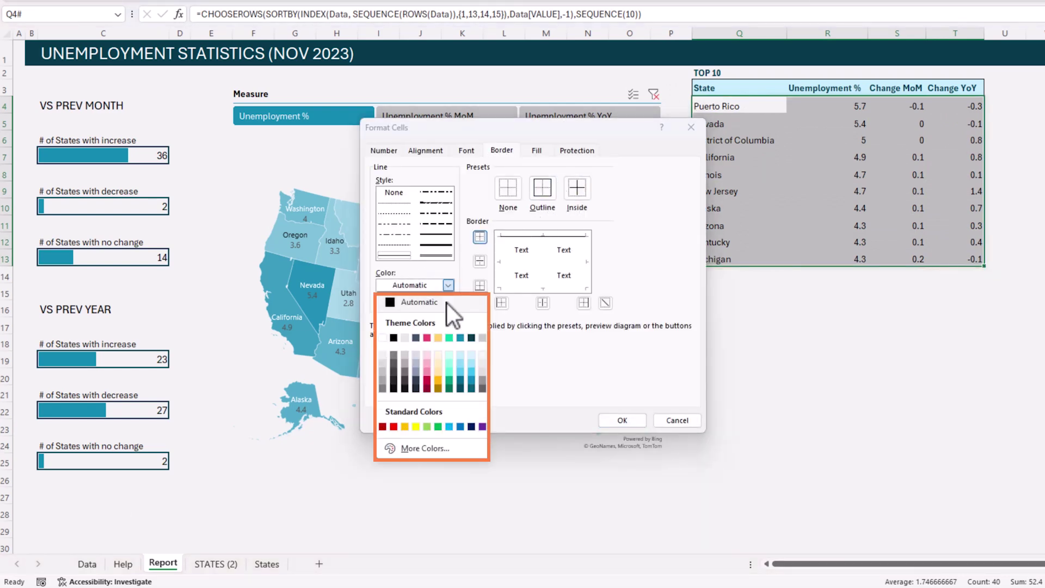
pyautogui.click(472, 338)
pyautogui.click(543, 188)
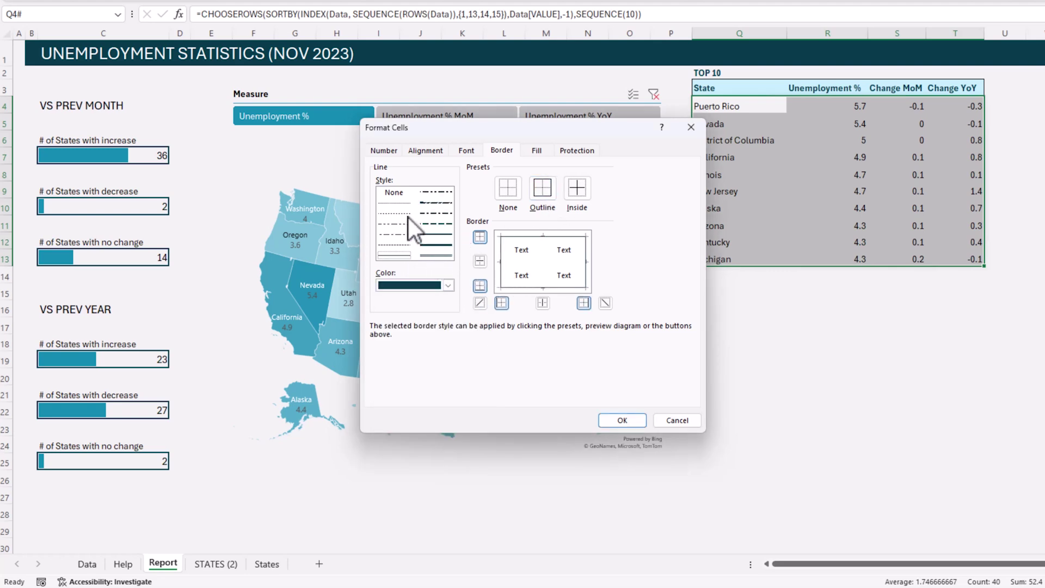
# - Add dashed inside borders in the same dark teal to the Top 10 result rows and apply the formatting
pyautogui.click(405, 245)
pyautogui.click(577, 188)
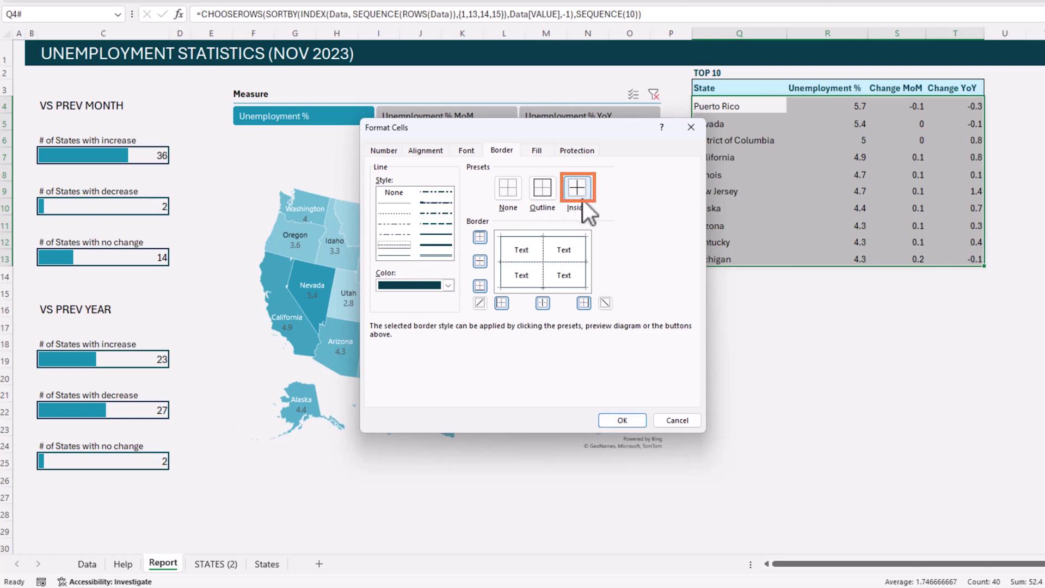
pyautogui.click(624, 417)
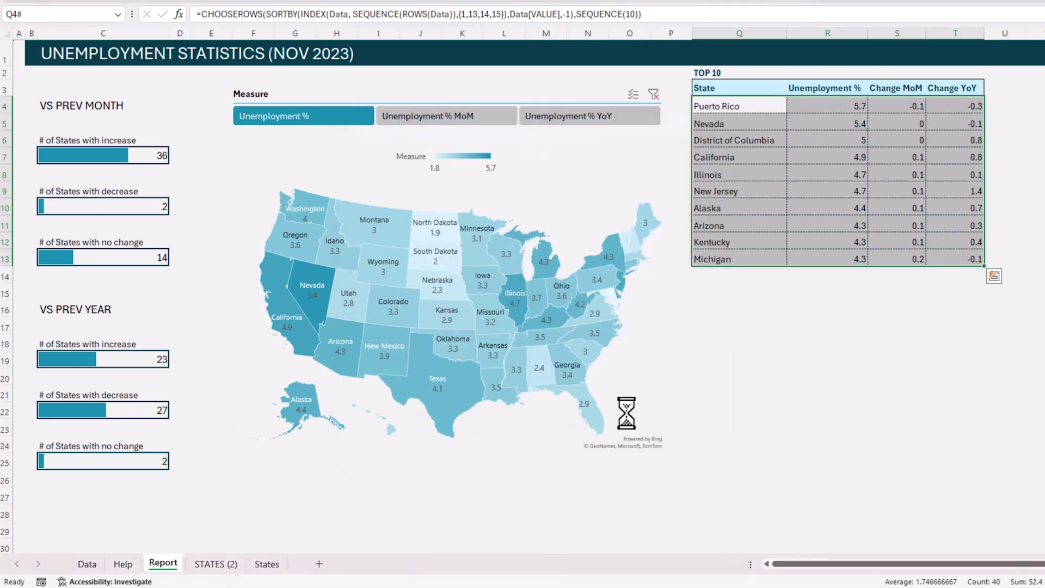
pyautogui.click(784, 373)
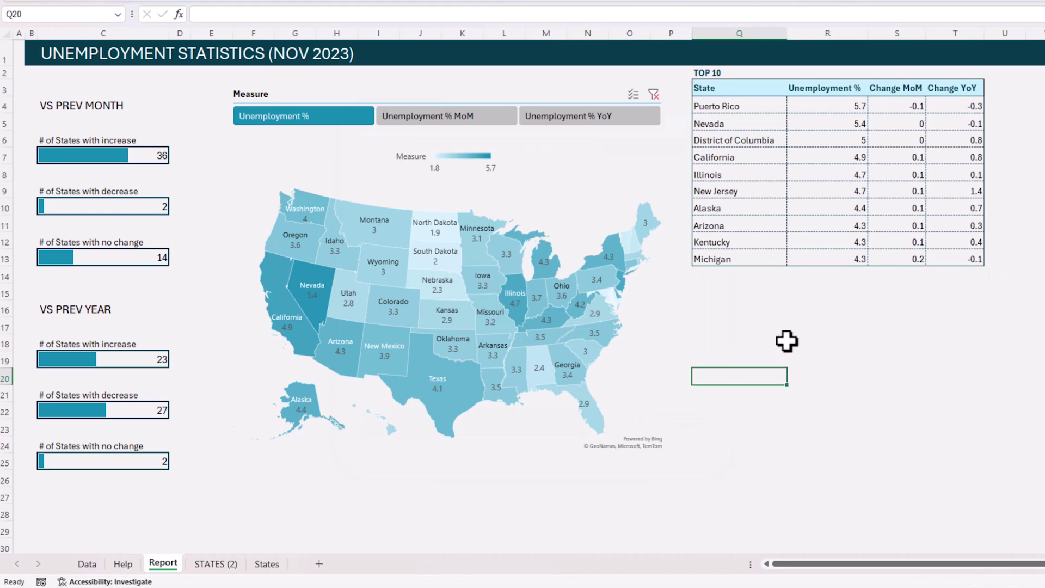
# - Copy the whole Top 10 table, Q2:T13 including its title and headers, and paste it at Q15
pyautogui.click(726, 75)
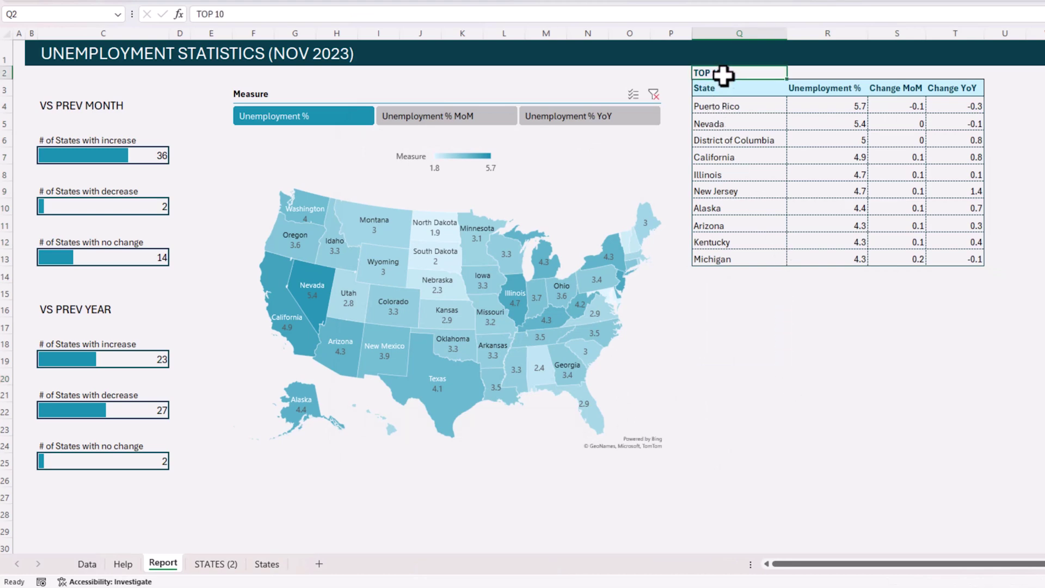
pyautogui.keyDown('shift'); pyautogui.click(955, 262); pyautogui.keyUp('shift')
pyautogui.hotkey('ctrl', 'c')
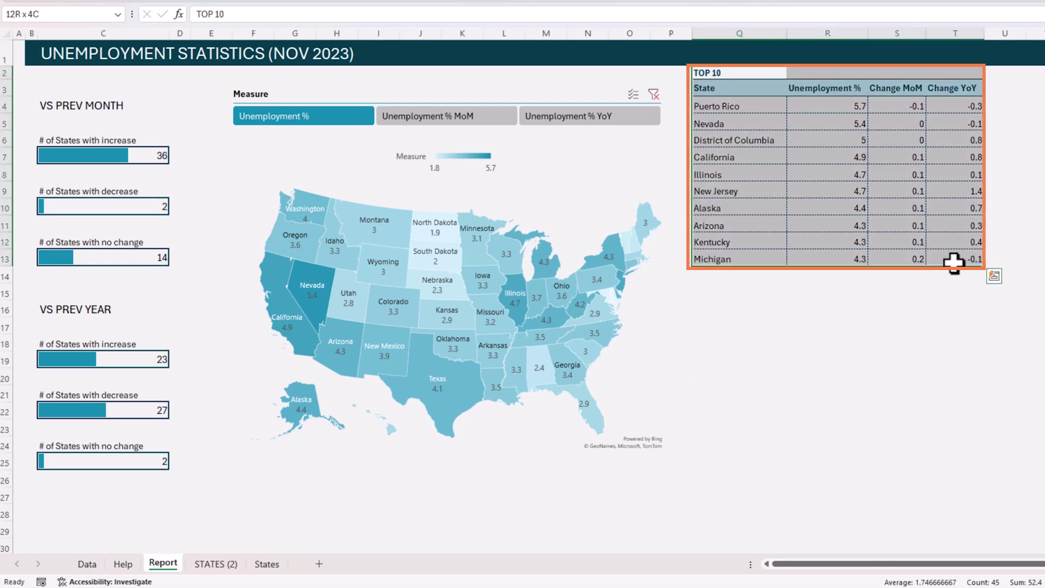
pyautogui.click(720, 296)
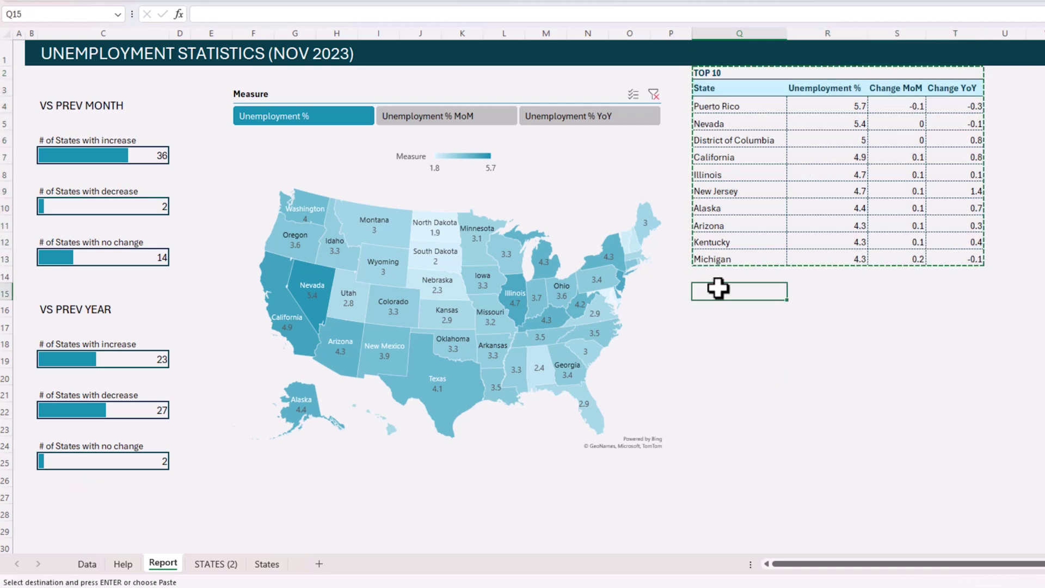
pyautogui.hotkey('ctrl', 'v')
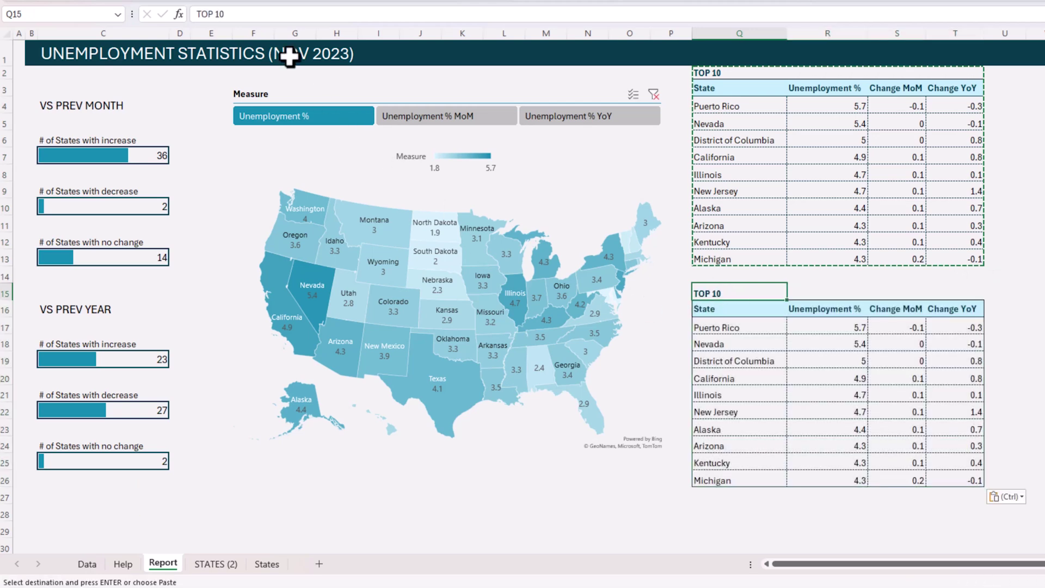
# - Change the copied table's title in Q15 to BOTTOM 10
pyautogui.moveTo(214, 16); pyautogui.dragTo(197, 14)
pyautogui.write('BOTT')
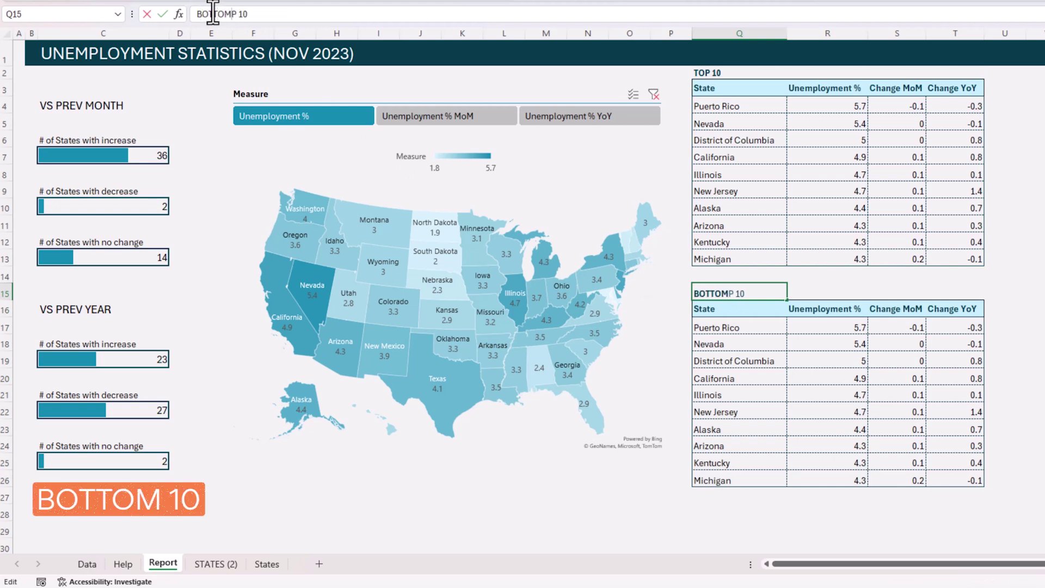
pyautogui.write('OM')
pyautogui.press('Delete')
pyautogui.press('Return')
pyautogui.press('Down')
pyautogui.press('Up')
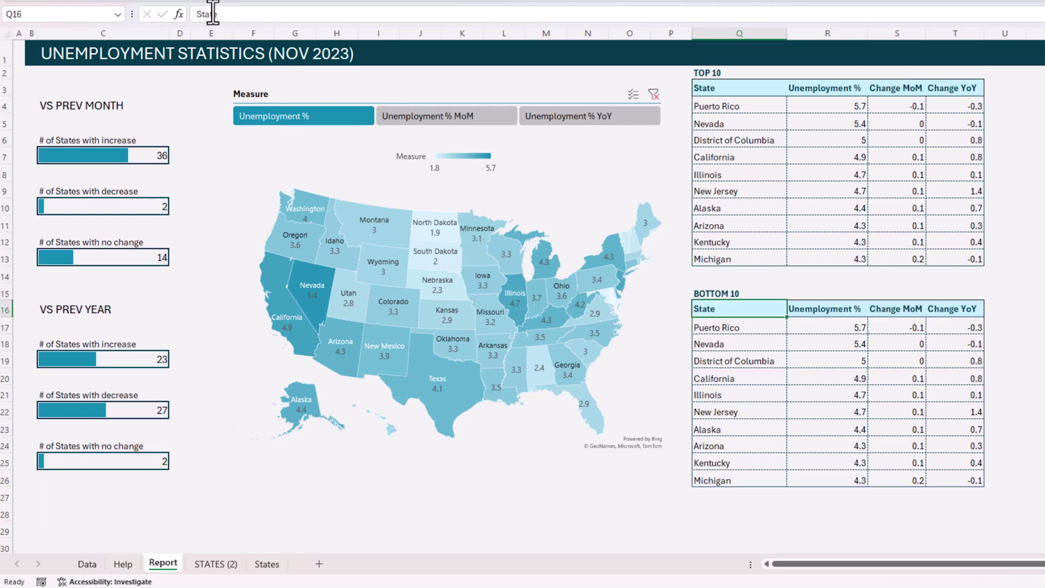
# - Change the SORTBY order argument in the Bottom 10 formula in Q17 to 1 for ascending order
pyautogui.press('Down')
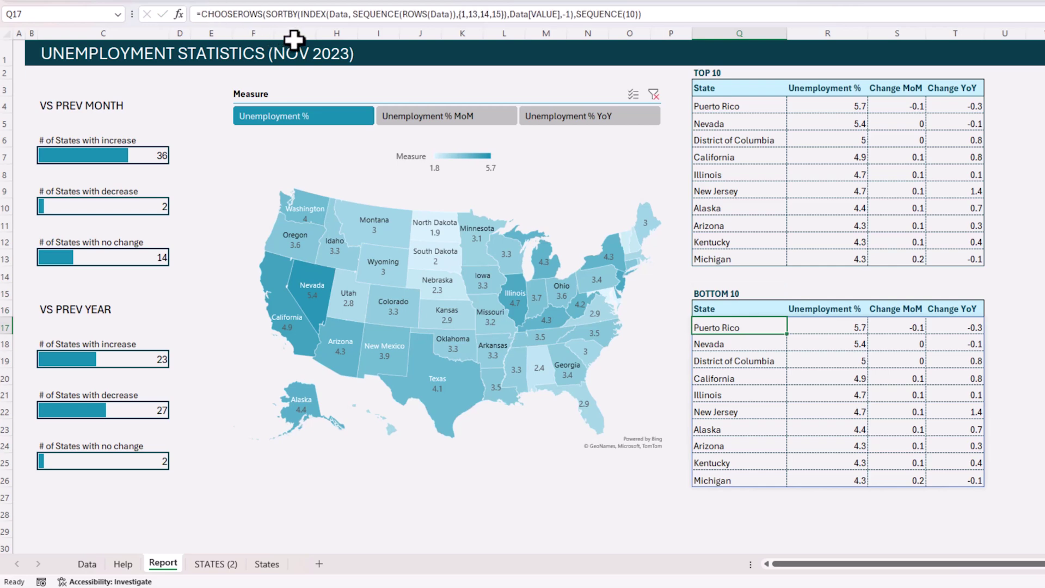
pyautogui.click(477, 15)
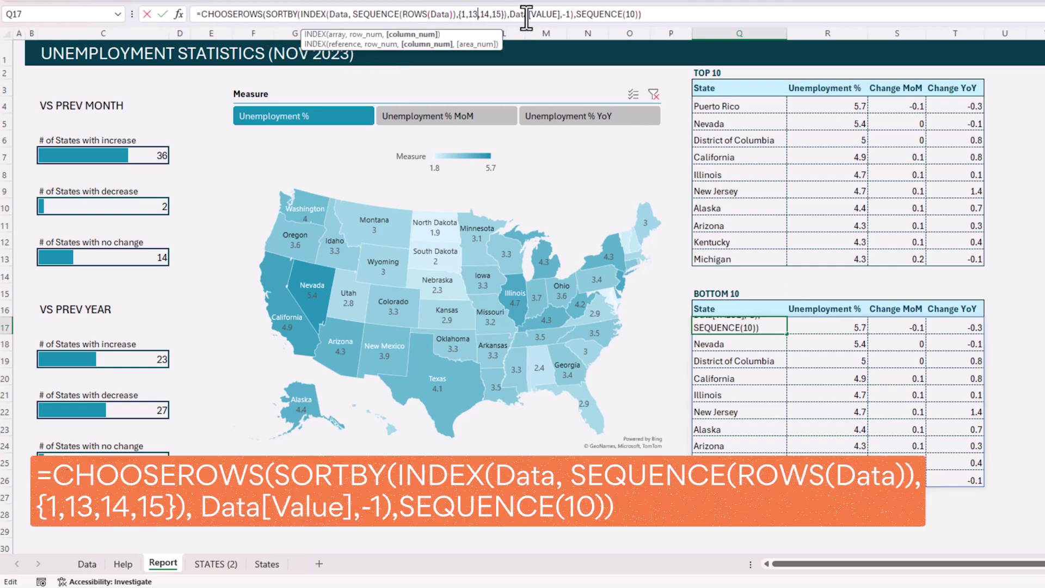
pyautogui.click(565, 14)
pyautogui.write('-')
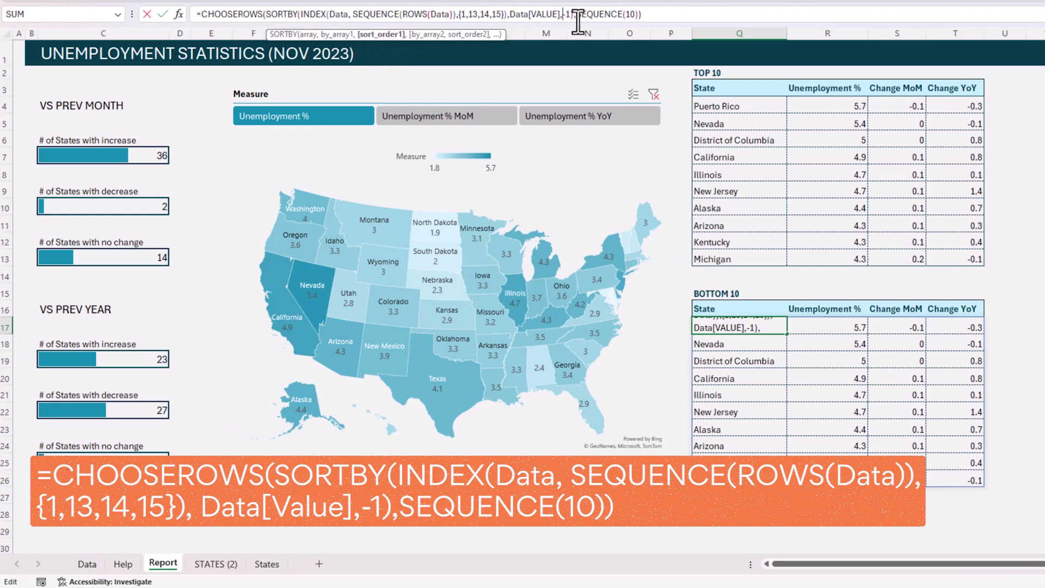
pyautogui.press('BackSpace')
pyautogui.press('Delete')
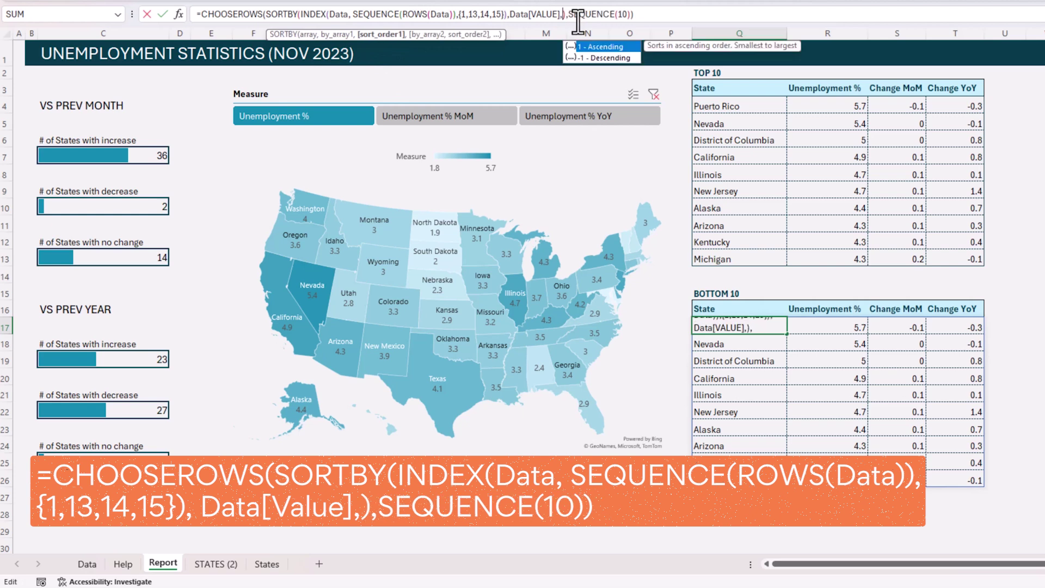
pyautogui.write('1')
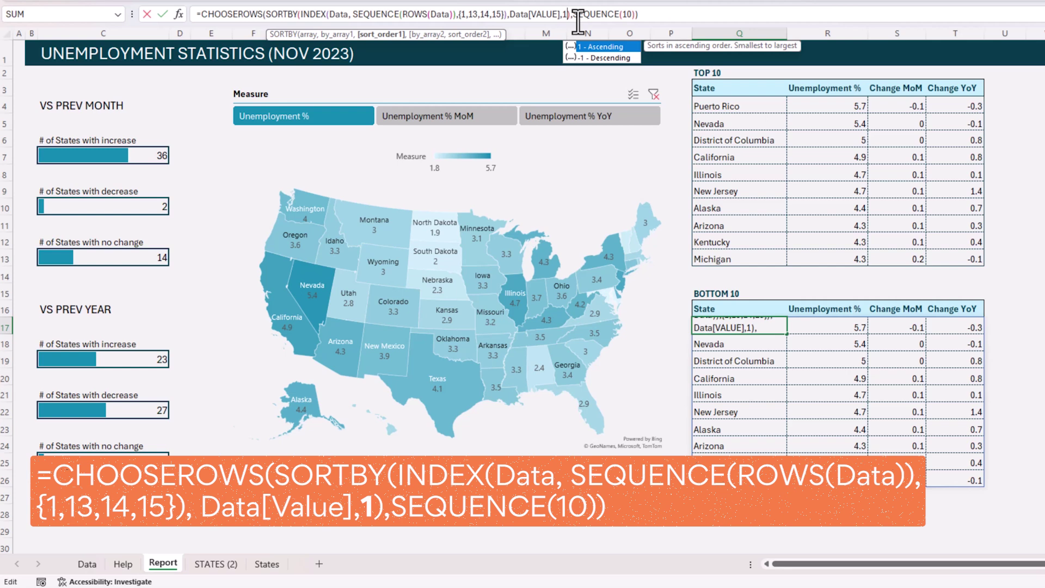
pyautogui.press('Return')
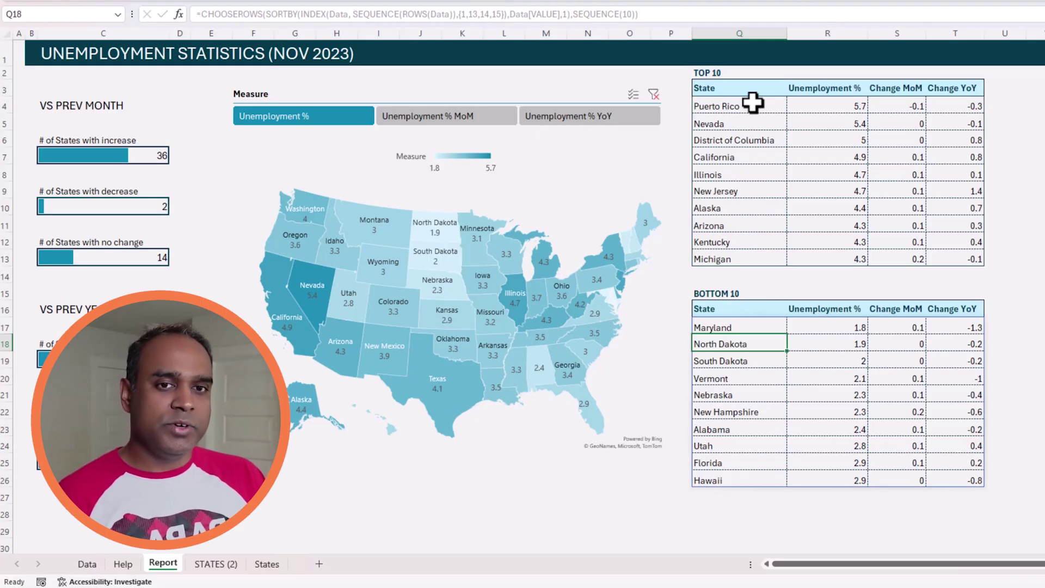
# - Examine the SEQUENCE argument that sets the number of rows in the Top 10 formula in Q4
pyautogui.click(753, 103)
pyautogui.click(651, 15)
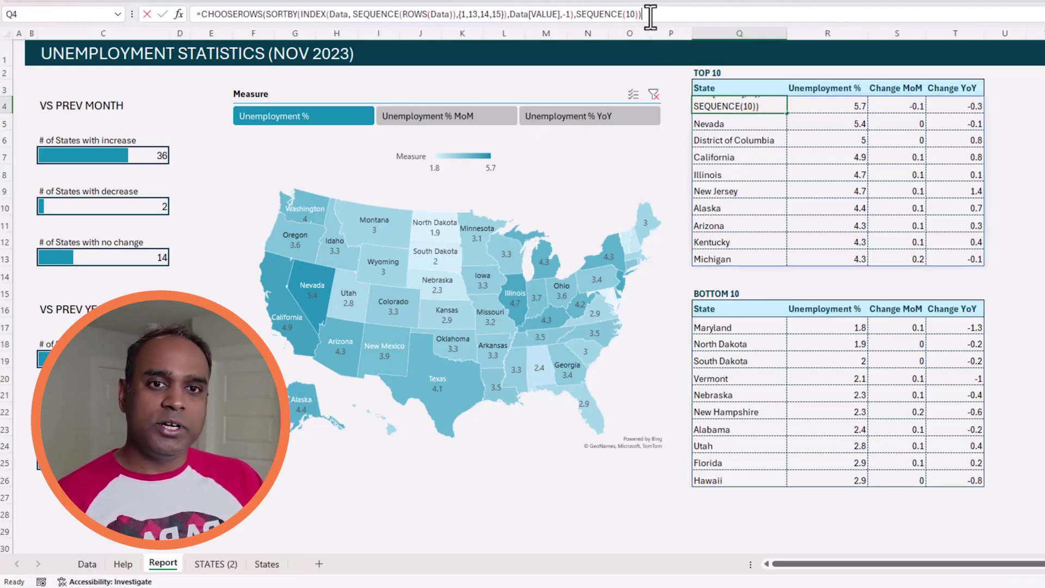
pyautogui.doubleClick(632, 15)
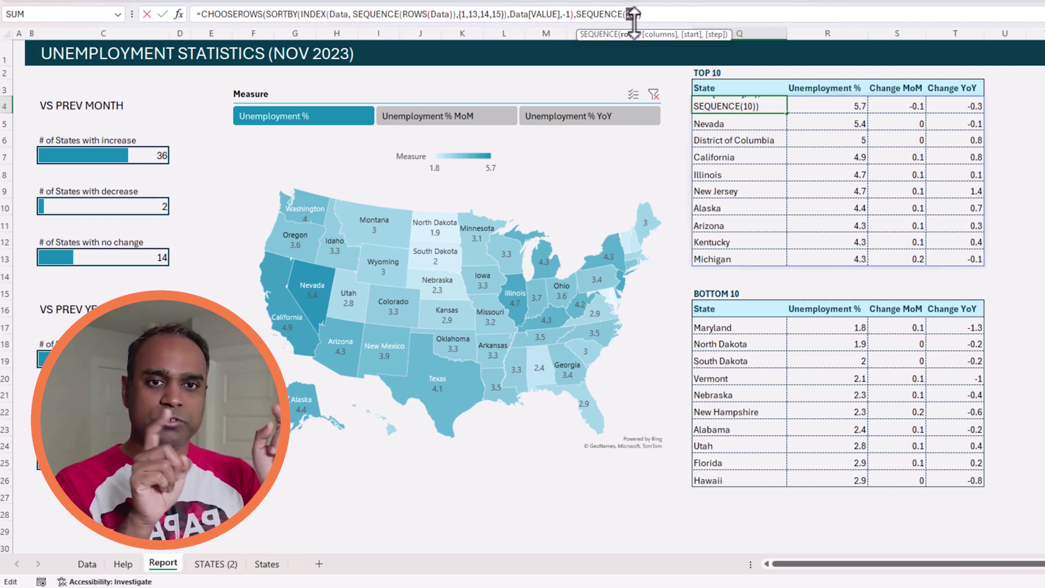
pyautogui.press('Return')
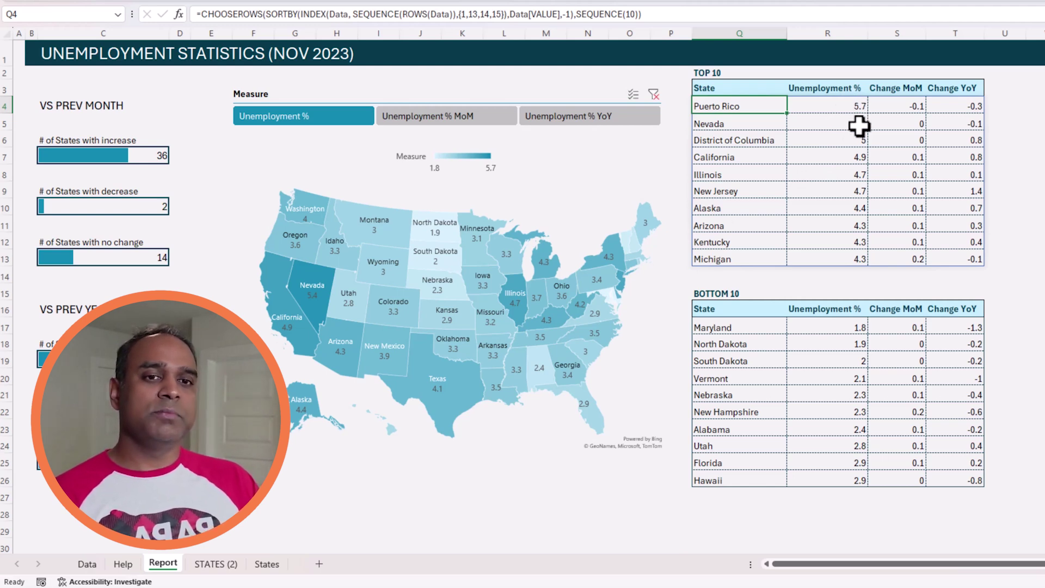
# - Write the formula =IF(METRIC="Unemployment %","p","") in R2, above the Top 10 table's Unemployment % header
pyautogui.click(858, 109)
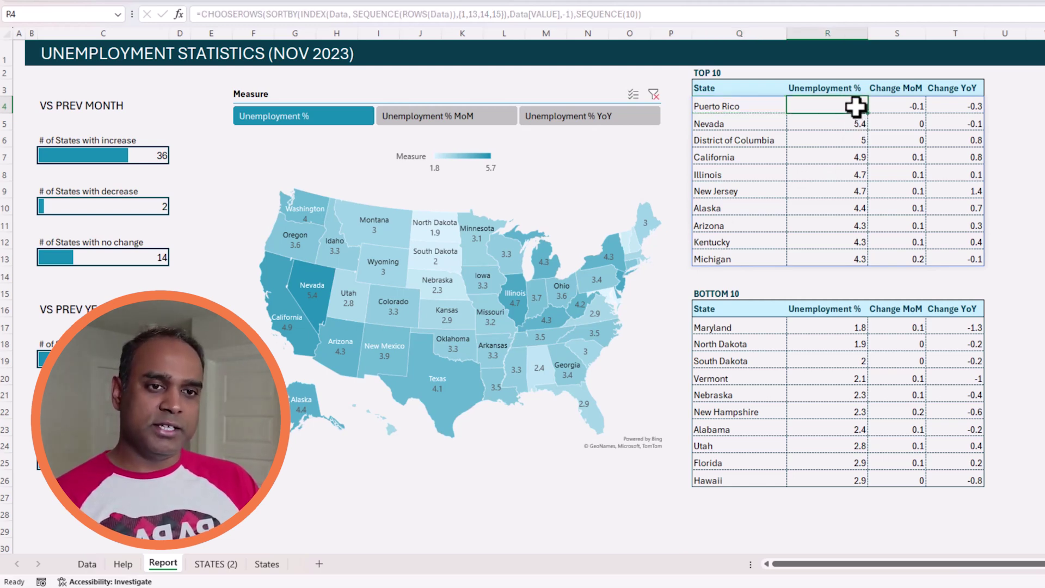
pyautogui.click(901, 109)
pyautogui.click(840, 74)
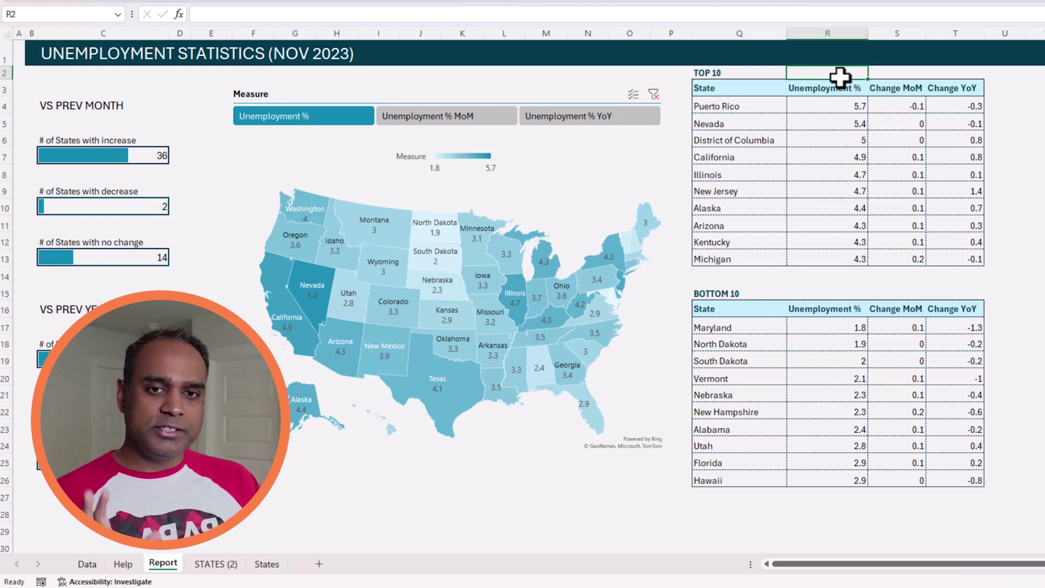
pyautogui.write('=')
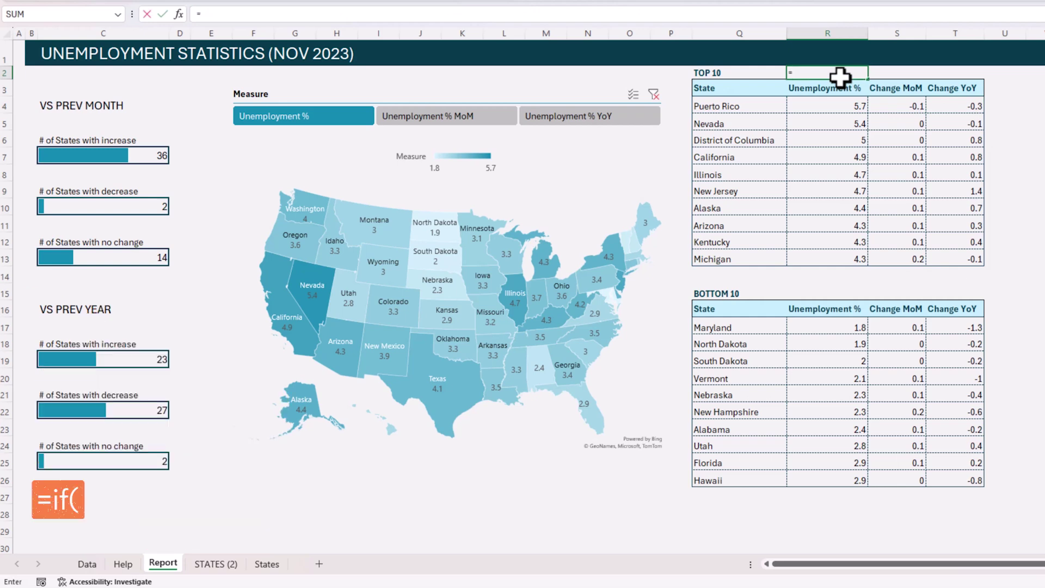
pyautogui.write('if(')
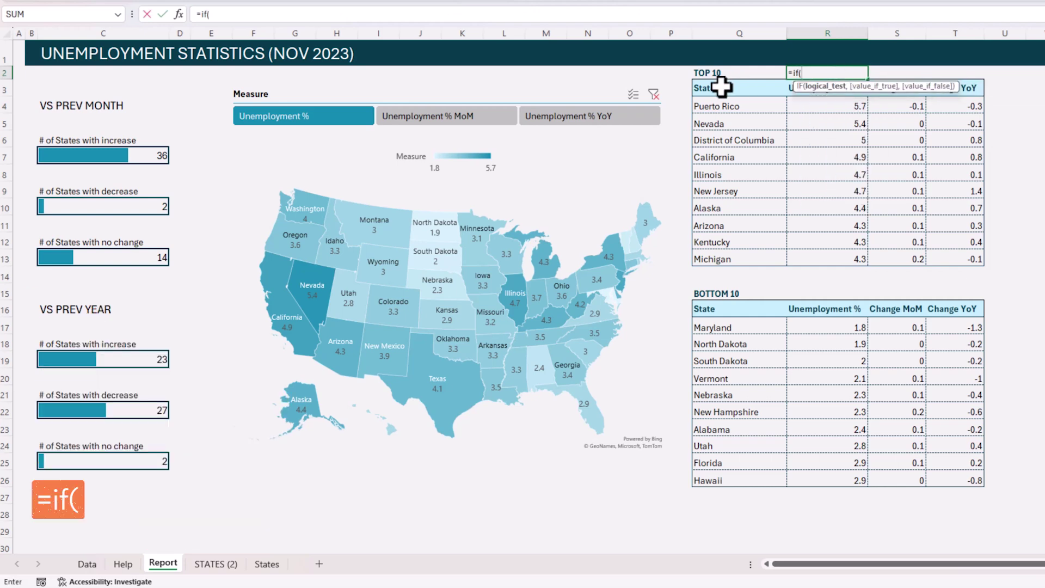
pyautogui.write('METRIC')
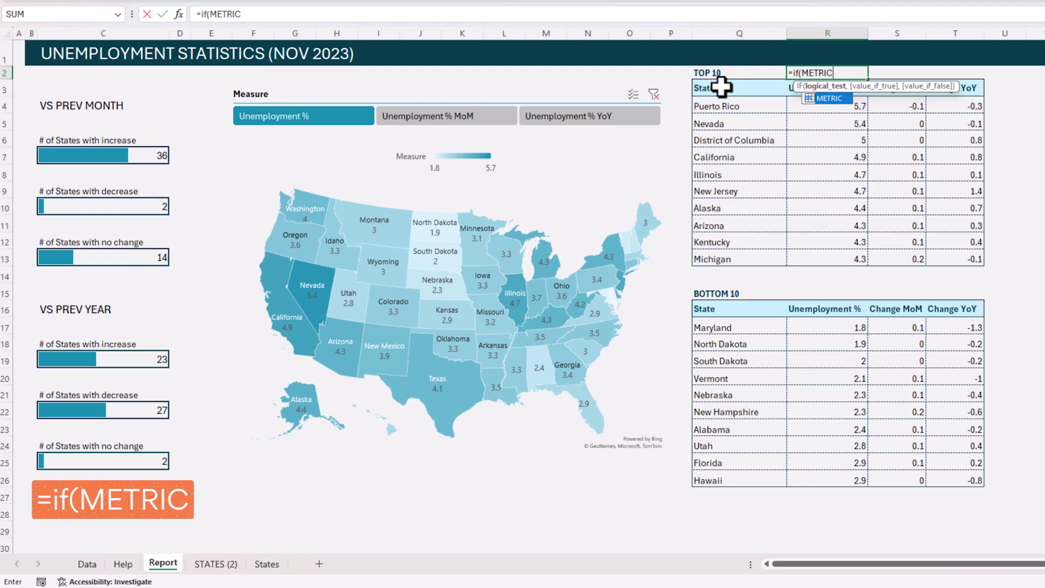
pyautogui.press('Tab')
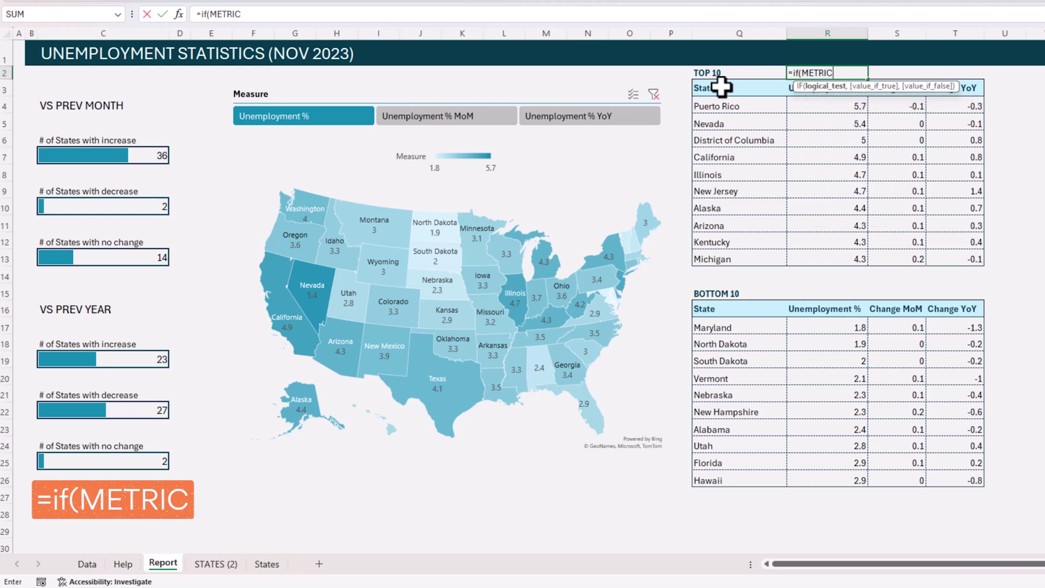
pyautogui.write('=')
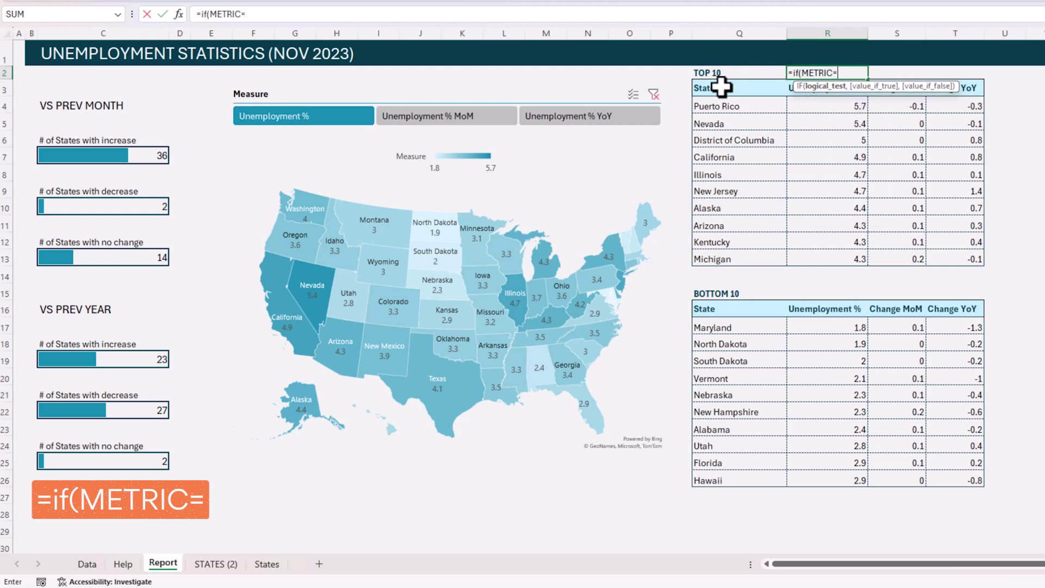
pyautogui.write('"Unemployment')
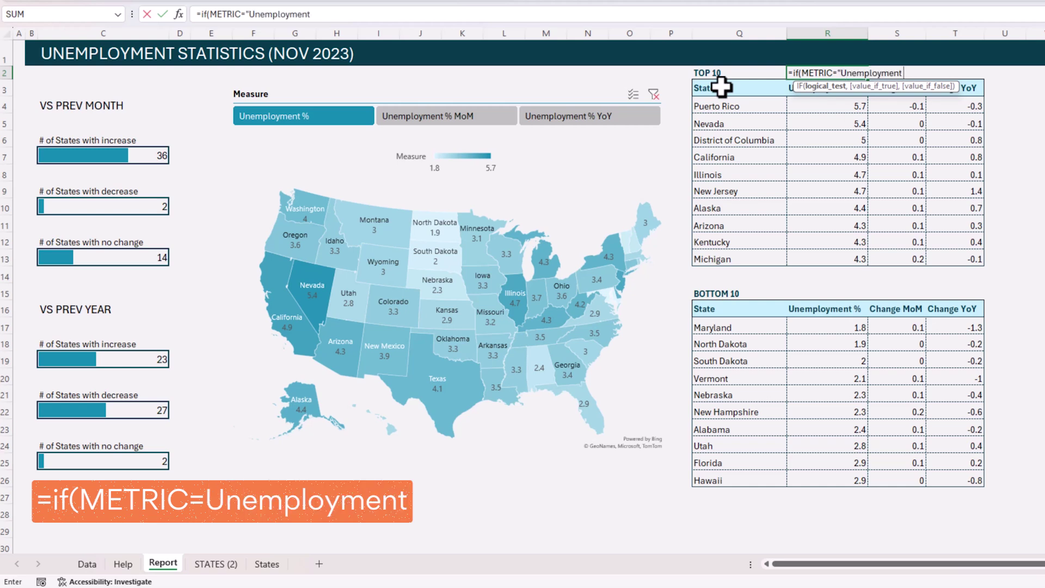
pyautogui.write(' %","p"')
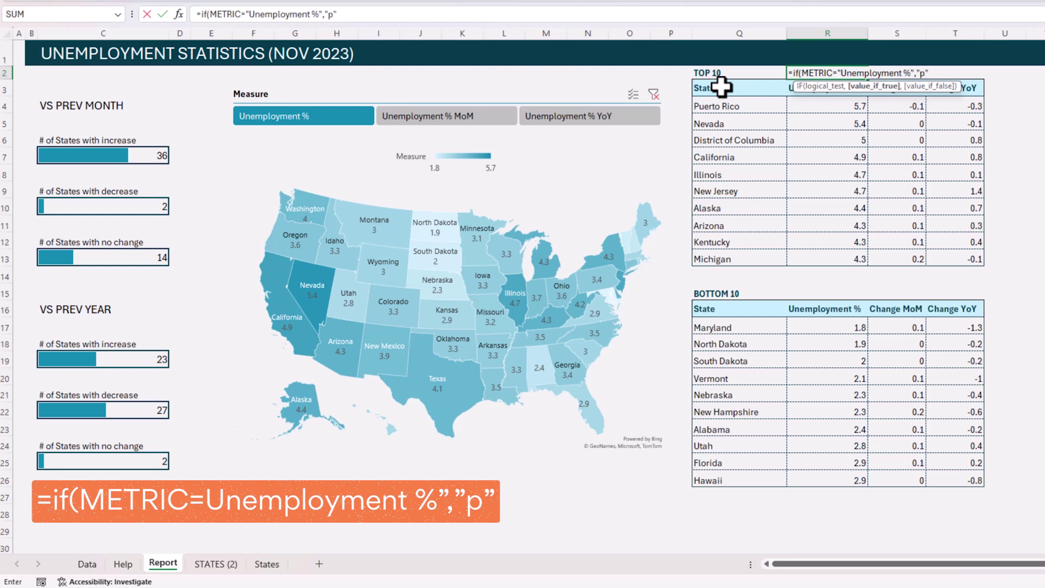
pyautogui.write(',')
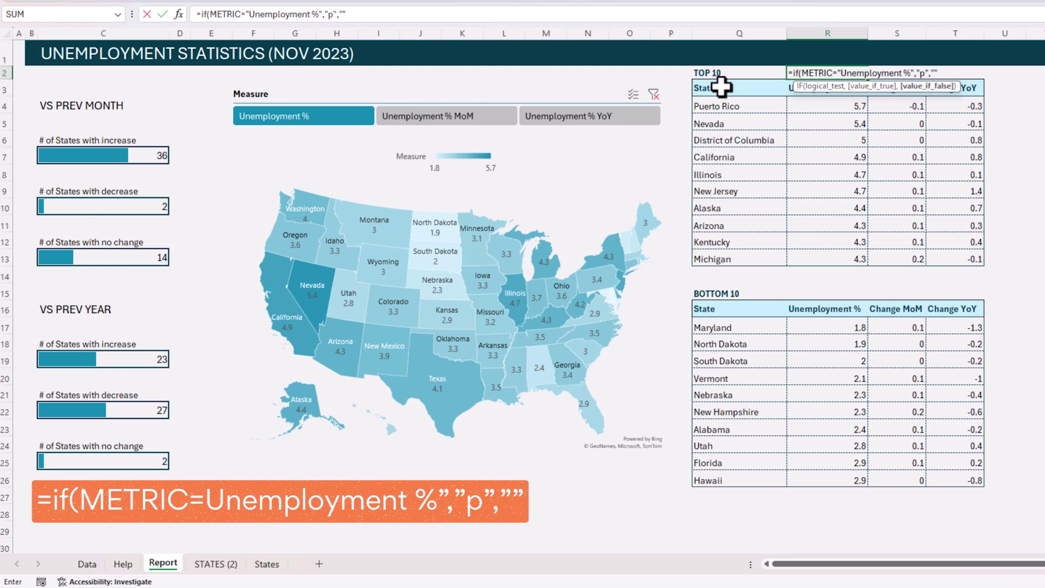
pyautogui.write('"")')
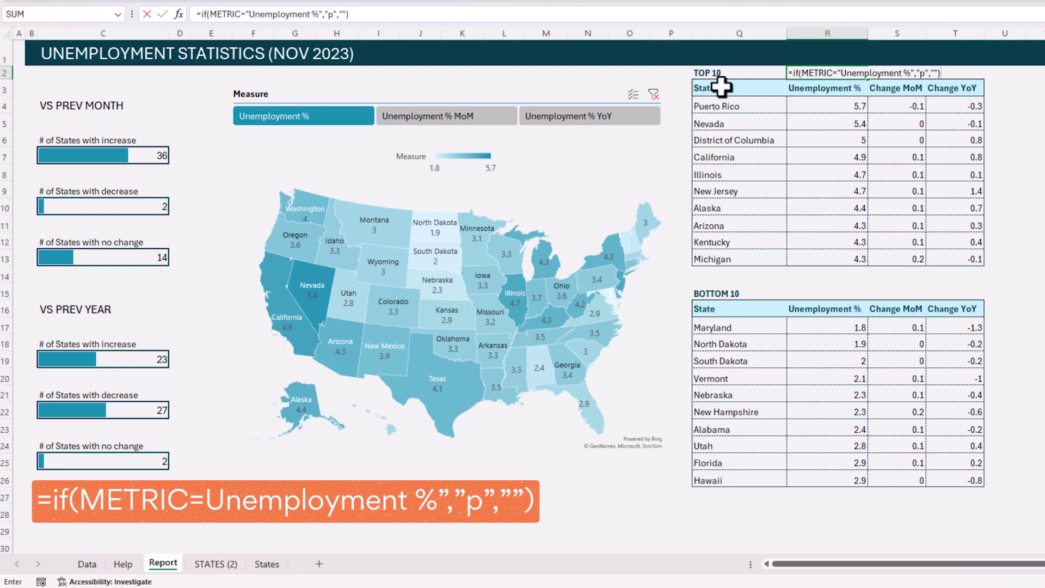
# - Change the formula's true result in R2 to "q" and commit it
pyautogui.click(328, 14)
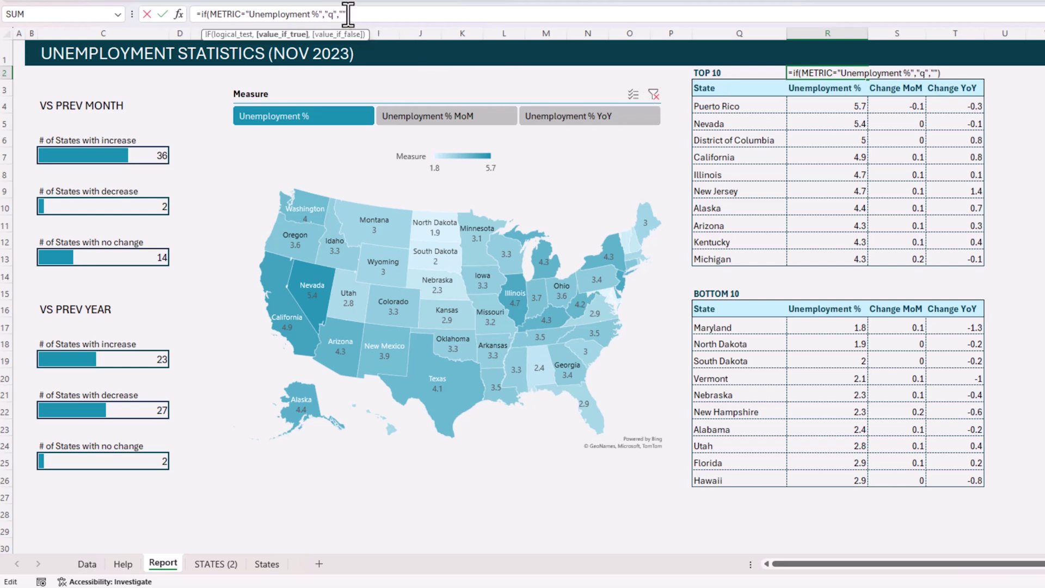
pyautogui.click(371, 15)
pyautogui.press('Return')
pyautogui.press('Up')
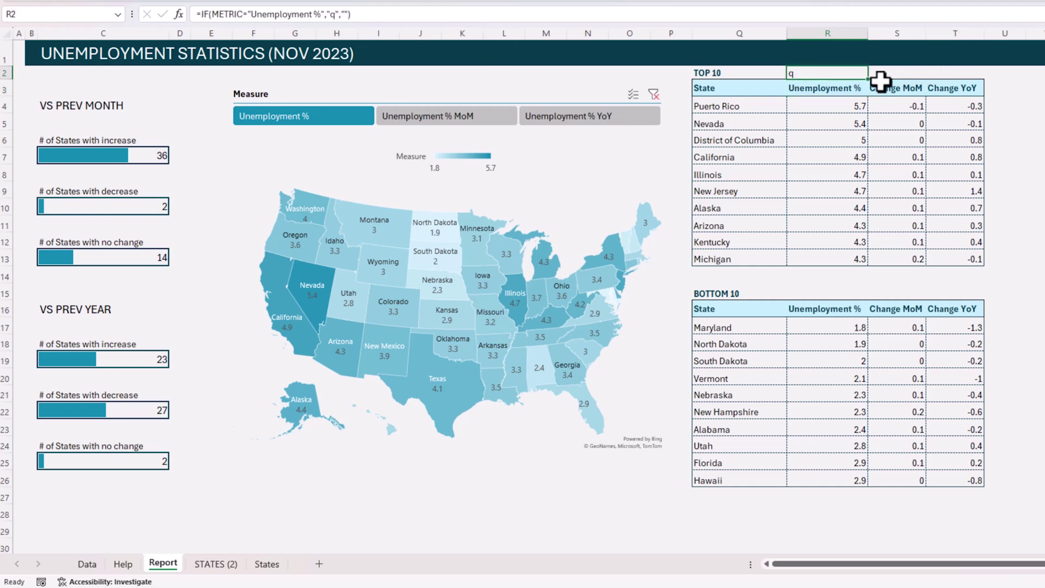
# - Fill the R2 formula across to T2 and make the S2 copy test for "Unemployment % MoM"
pyautogui.moveTo(868, 79); pyautogui.dragTo(937, 79)
pyautogui.click(333, 15)
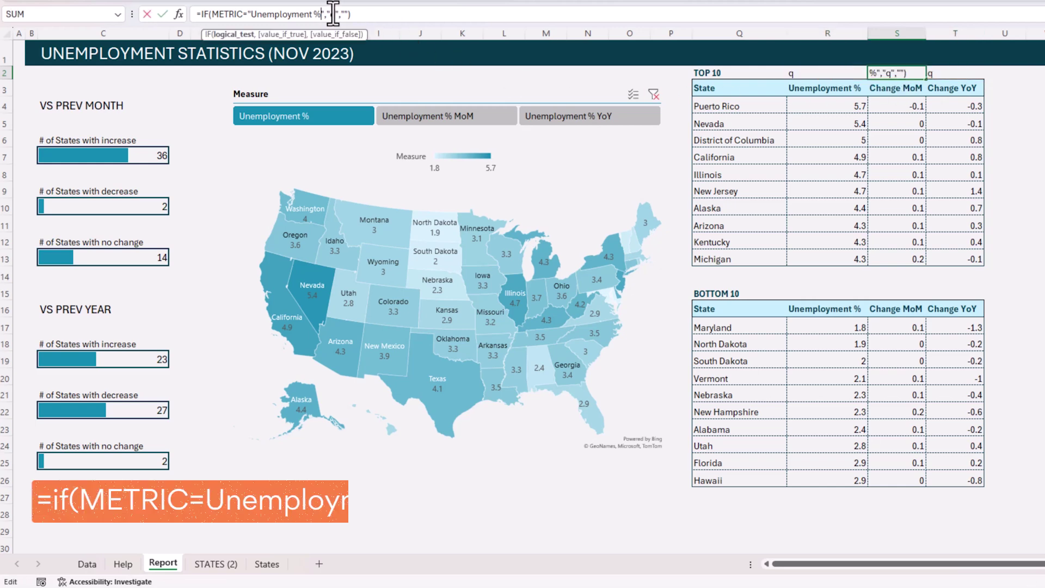
pyautogui.press('Left')
pyautogui.press('Left')
pyautogui.press('Left')
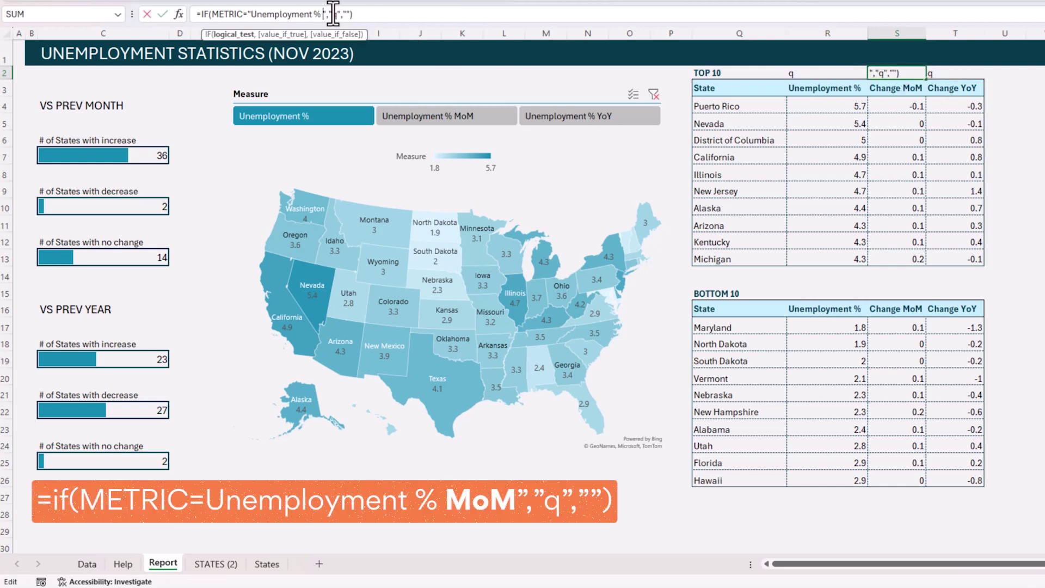
pyautogui.write('MoM')
pyautogui.press('Return')
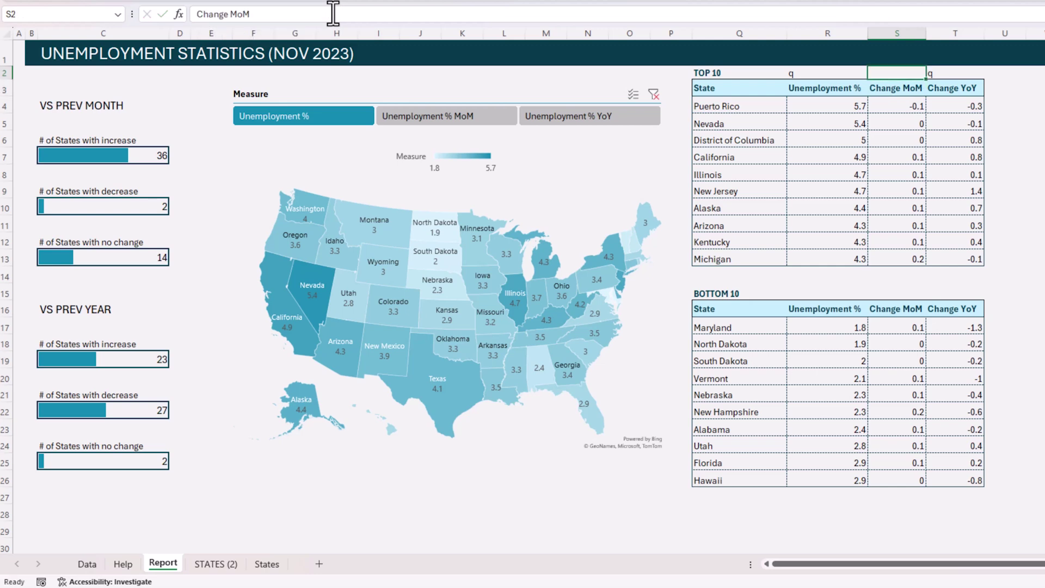
# - Make the copied IF formula in T2 test METRIC for "Unemployment % YoY"
pyautogui.press('Up')
pyautogui.press('Right')
pyautogui.click(324, 14)
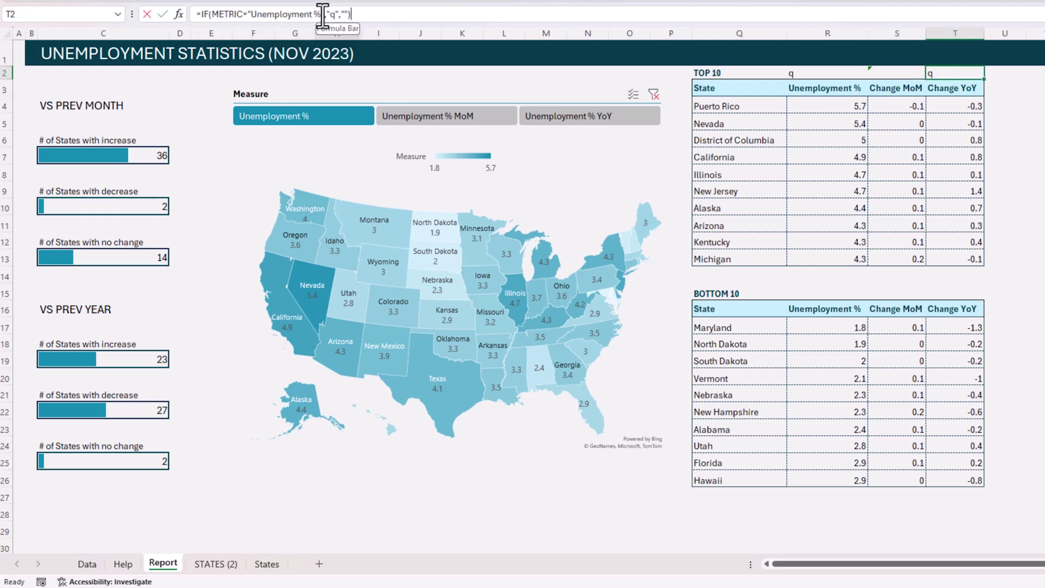
pyautogui.write('YoY')
pyautogui.press('Return')
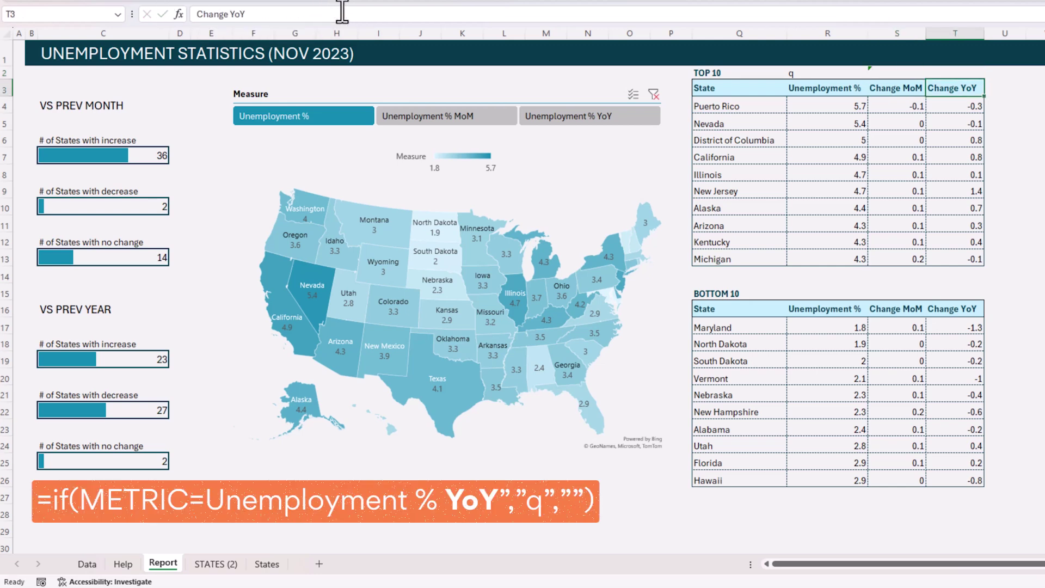
# - Review the indicator formulas in R2:T2 and test them by switching the Measure slicer to Unemployment % MoM
pyautogui.moveTo(840, 74); pyautogui.dragTo(952, 74)
pyautogui.click(845, 74)
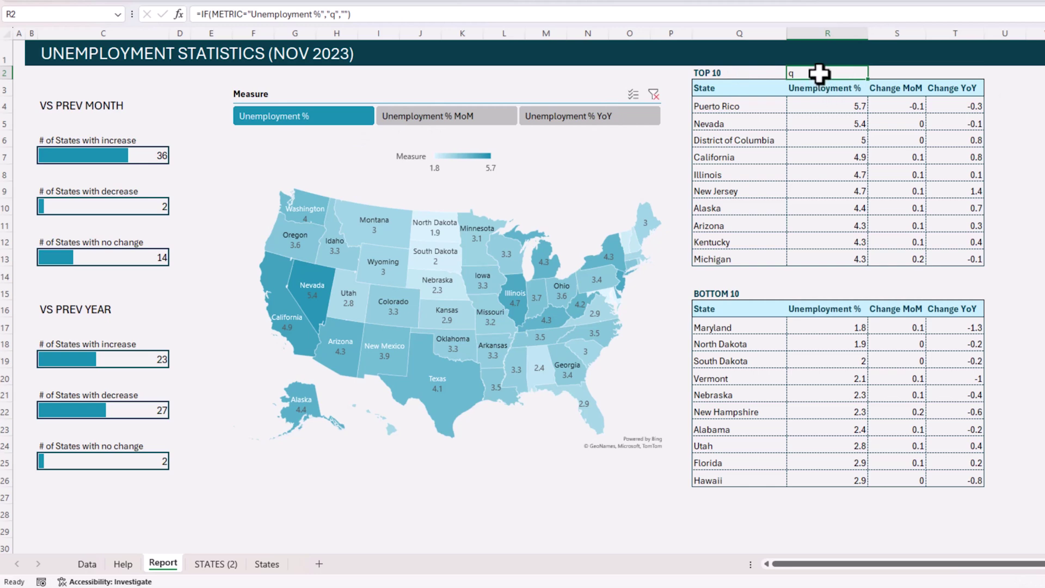
pyautogui.click(898, 87)
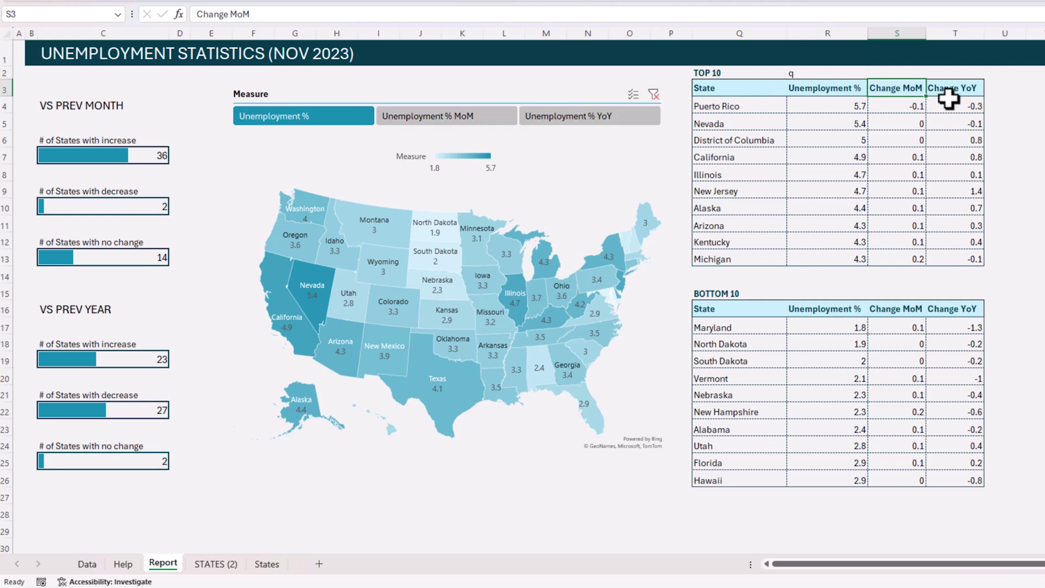
pyautogui.click(912, 73)
pyautogui.click(950, 73)
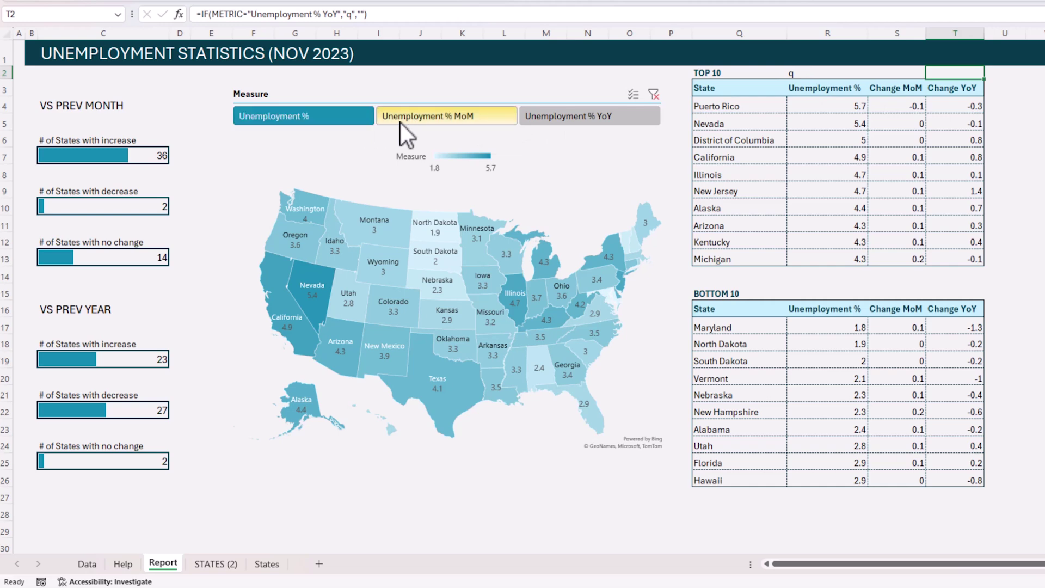
pyautogui.click(437, 116)
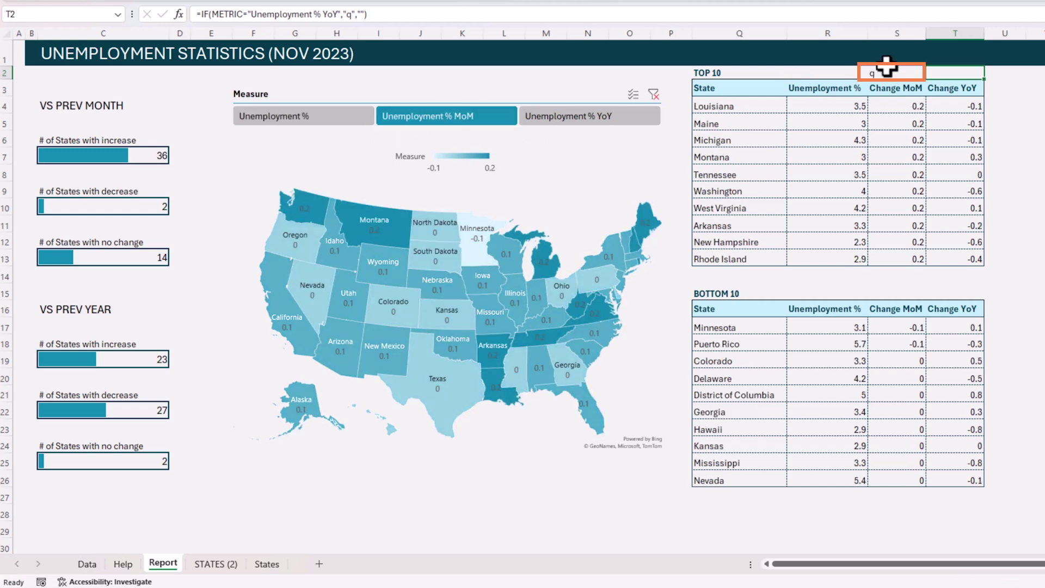
# - Center the indicators in R2:T2 and test the Measure slicer with Unemployment % YoY and Unemployment %
pyautogui.moveTo(836, 75); pyautogui.dragTo(947, 74)
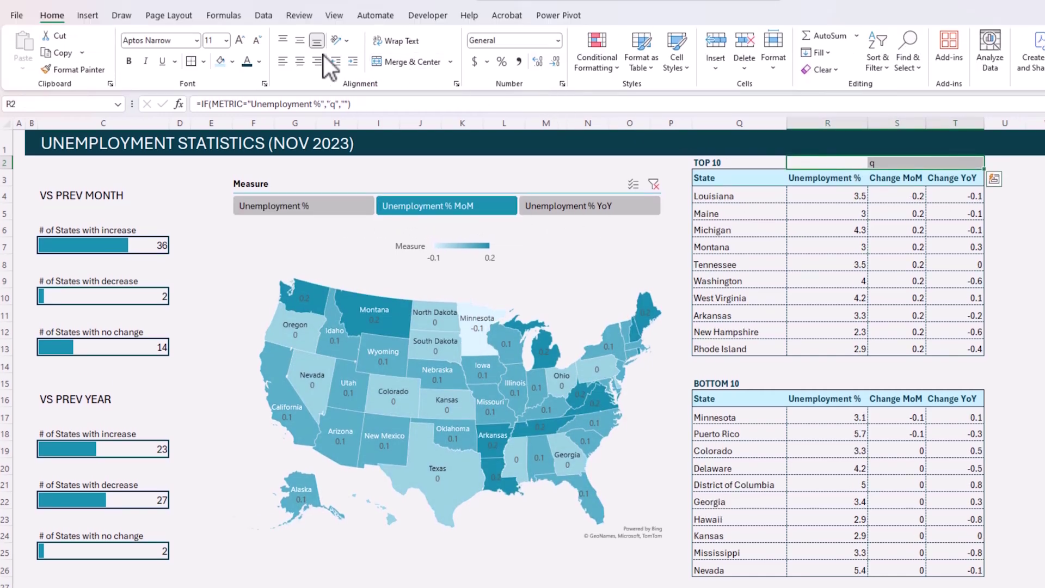
pyautogui.click(1044, 229)
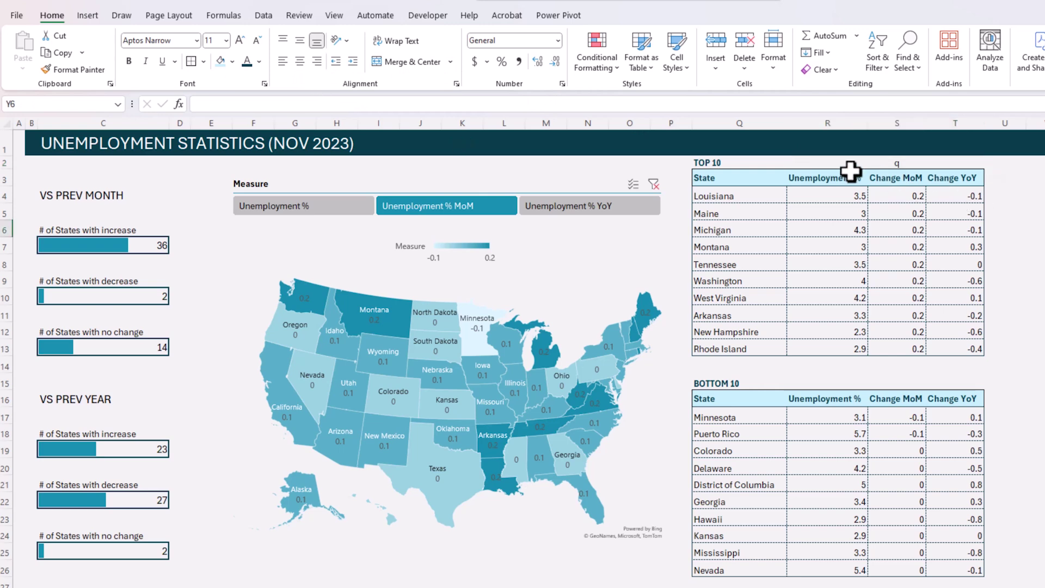
pyautogui.click(610, 211)
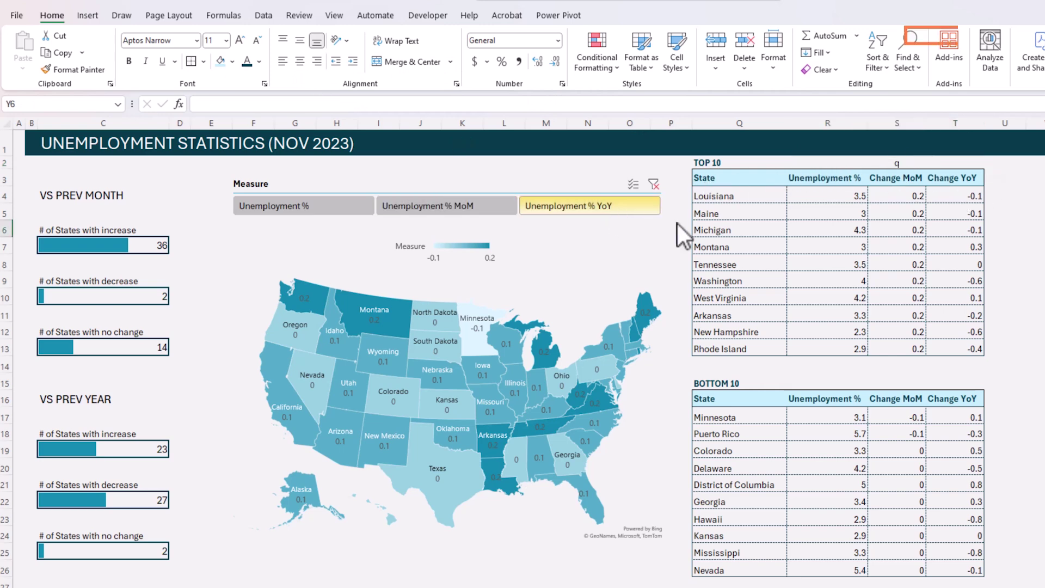
pyautogui.click(341, 209)
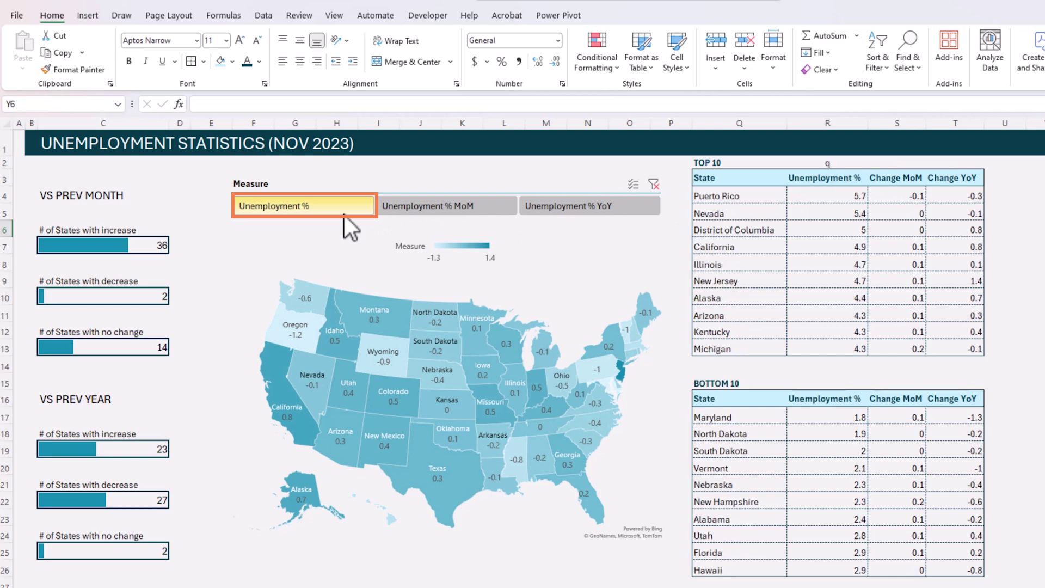
# - Set the font of the indicator cells R2:T2 above the Top 10 table to Wingdings 3
pyautogui.moveTo(833, 161); pyautogui.dragTo(954, 163)
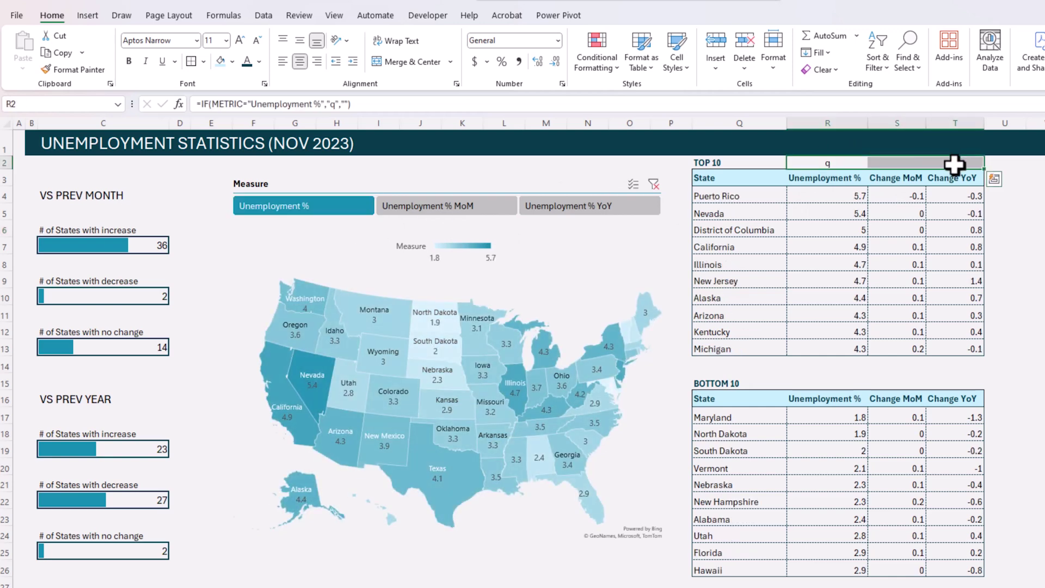
pyautogui.click(822, 164)
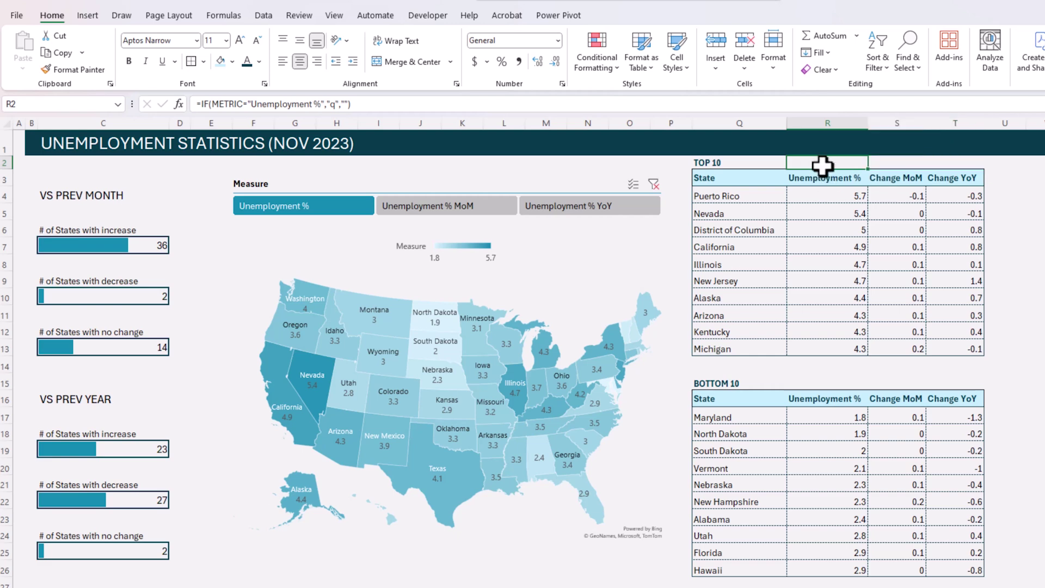
pyautogui.moveTo(822, 165); pyautogui.dragTo(944, 163)
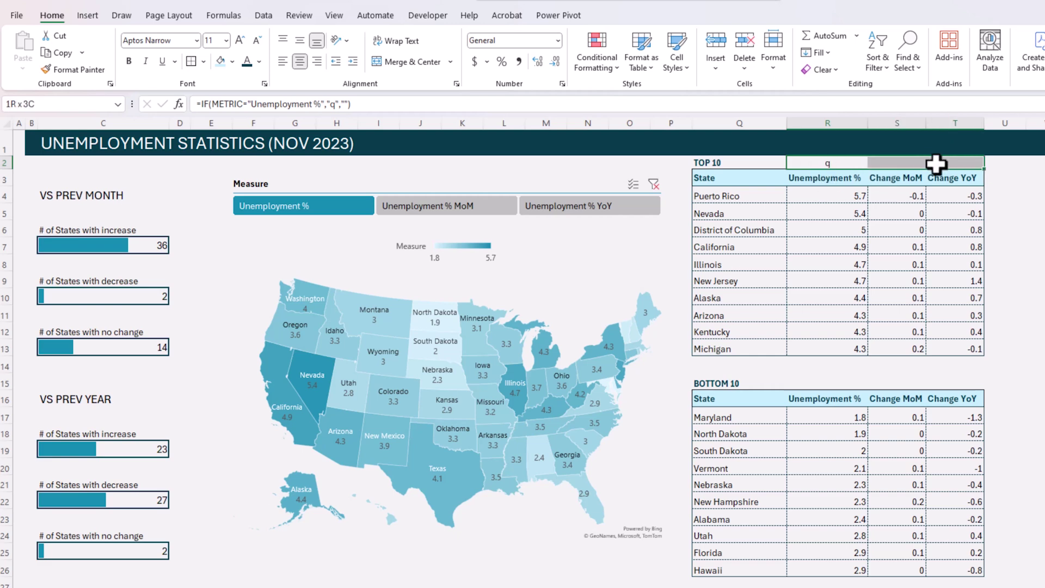
pyautogui.click(197, 41)
pyautogui.write('Wingd')
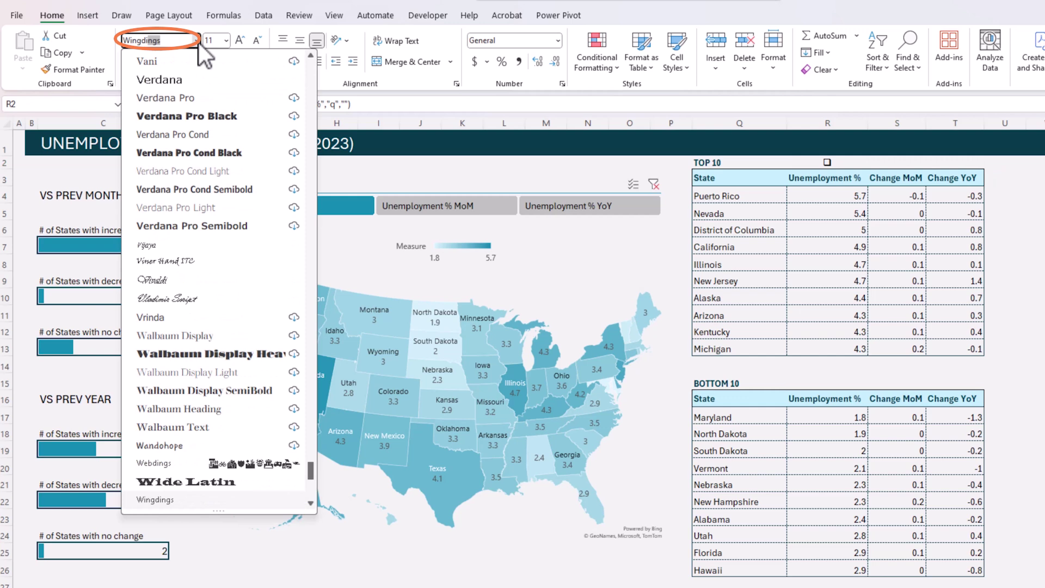
pyautogui.write('ings 3')
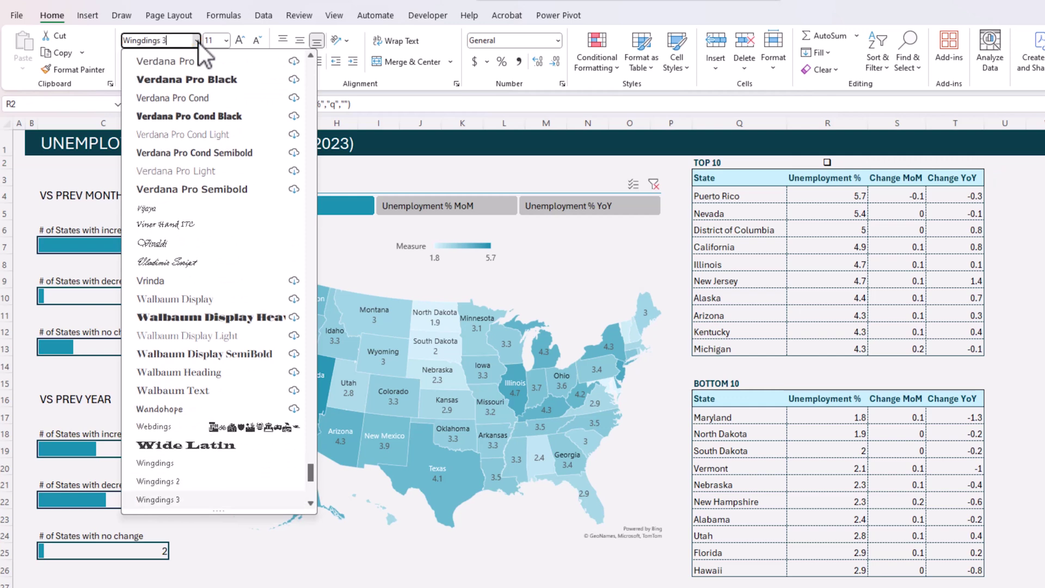
pyautogui.click(183, 500)
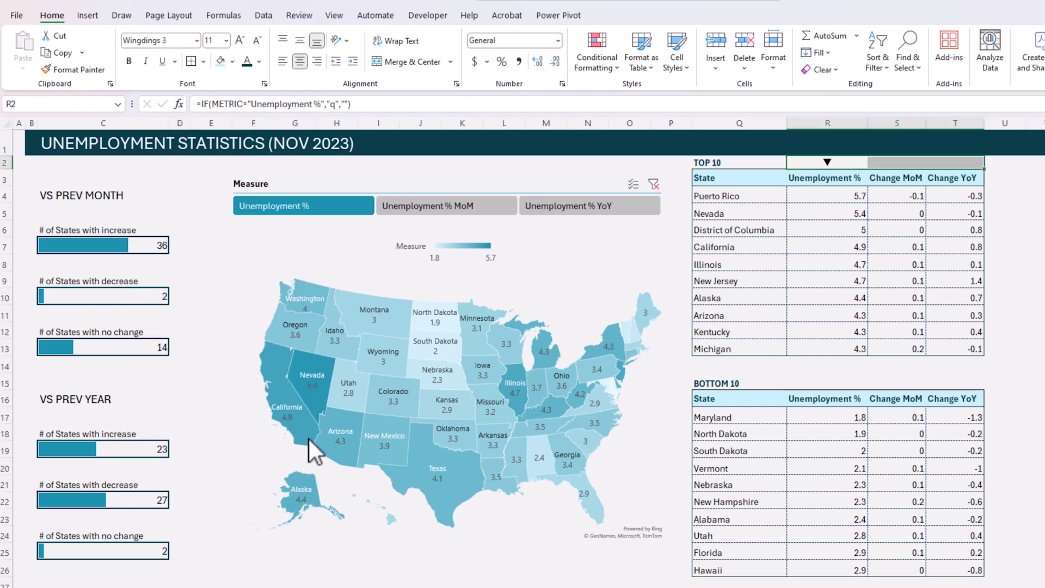
pyautogui.click(1044, 264)
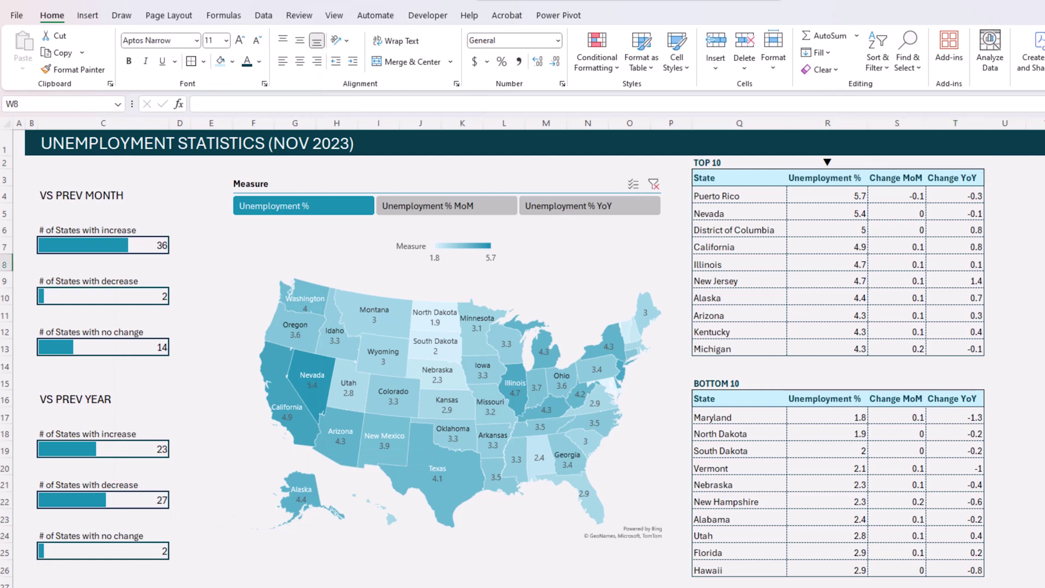
pyautogui.click(845, 162)
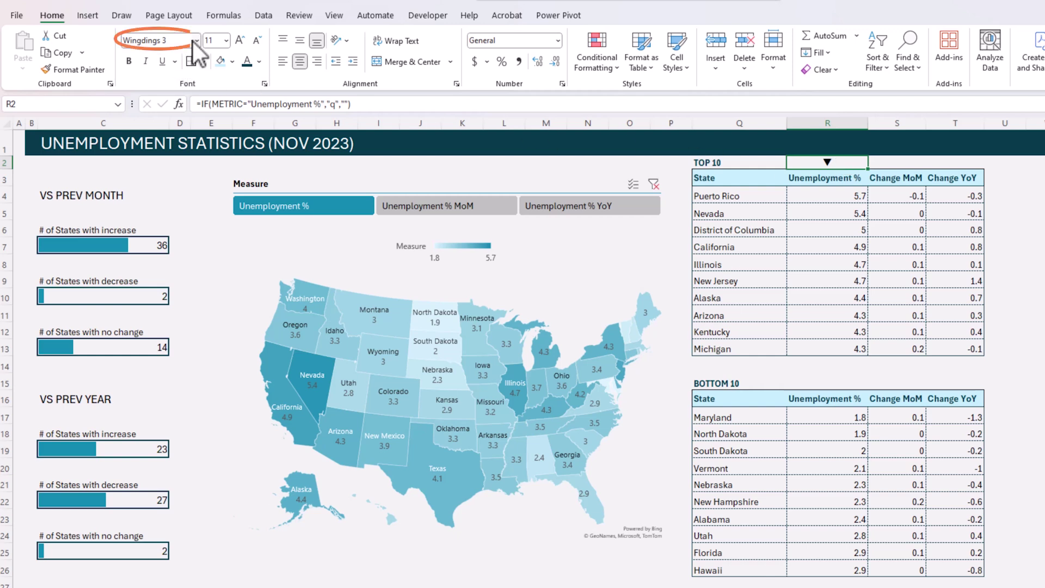
# - Copy the indicators in R2:T2 to R15:T15 above the Bottom 10 table
pyautogui.moveTo(822, 159); pyautogui.dragTo(945, 159)
pyautogui.hotkey('ctrl', 'c')
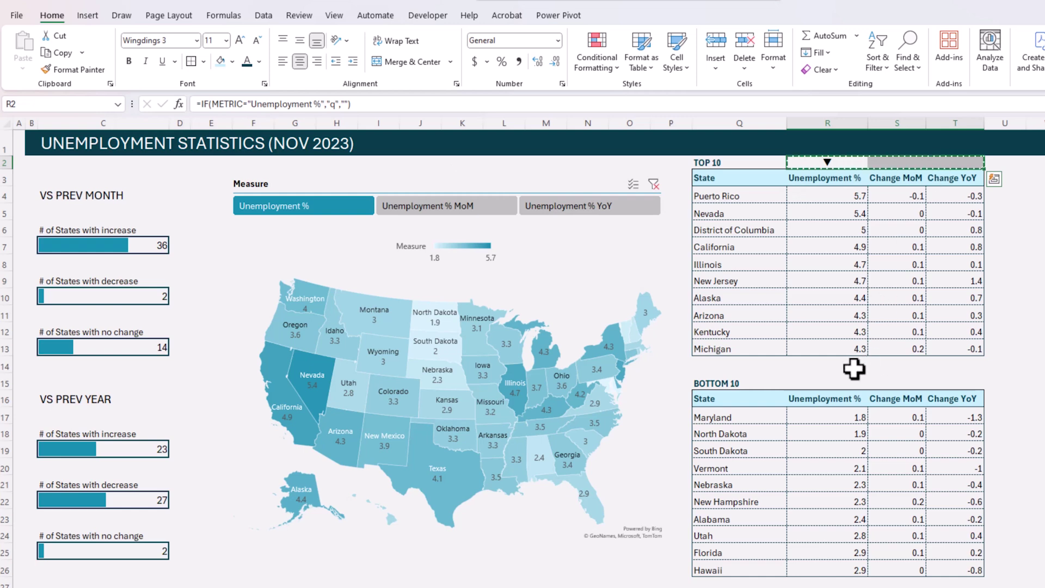
pyautogui.click(847, 383)
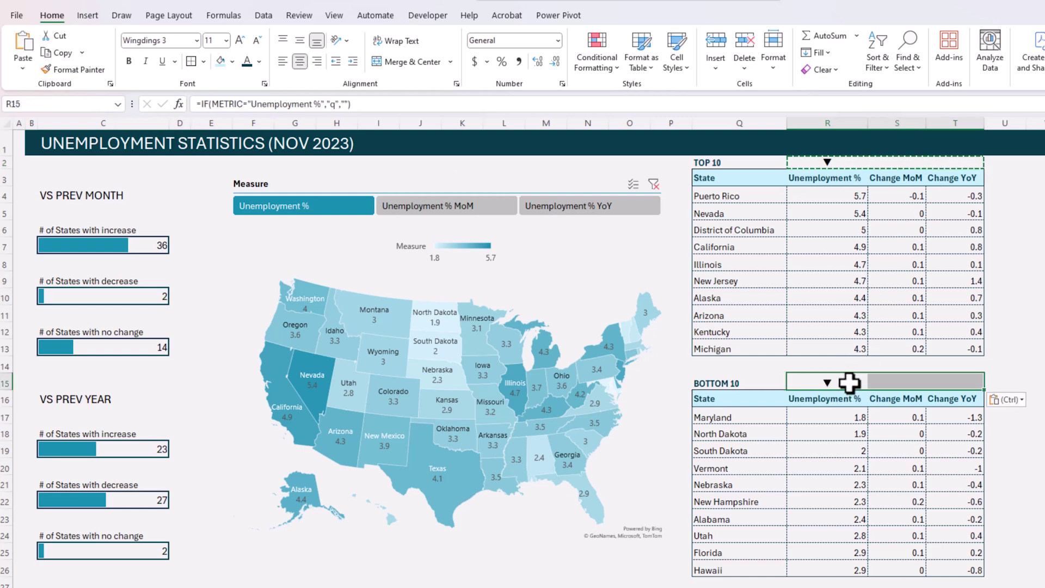
# - Make the IF formula in R15 return "p" when METRIC is "Unemployment %"
pyautogui.click(849, 382)
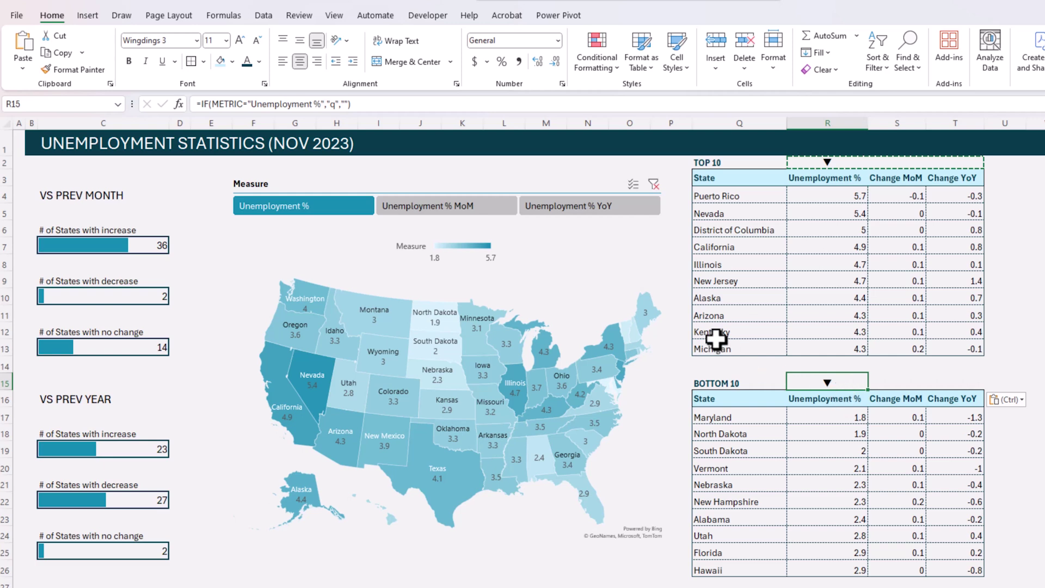
pyautogui.click(333, 104)
pyautogui.press('BackSpace')
pyautogui.write('p')
pyautogui.press('Return')
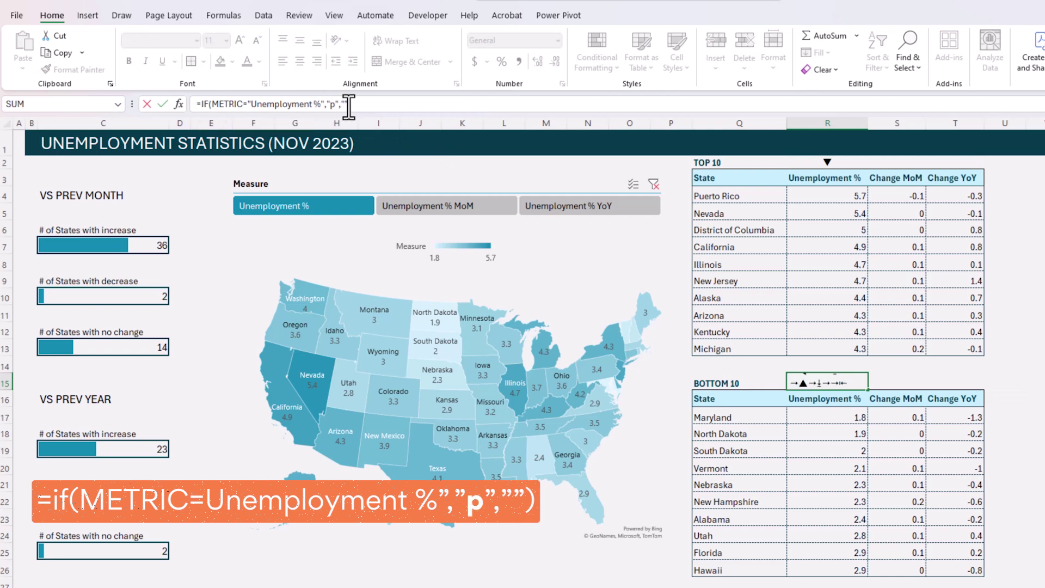
# - Make the IF formula in S15 return "p" when METRIC is "Unemployment % MoM"
pyautogui.press('Up')
pyautogui.press('Right')
pyautogui.click(348, 104)
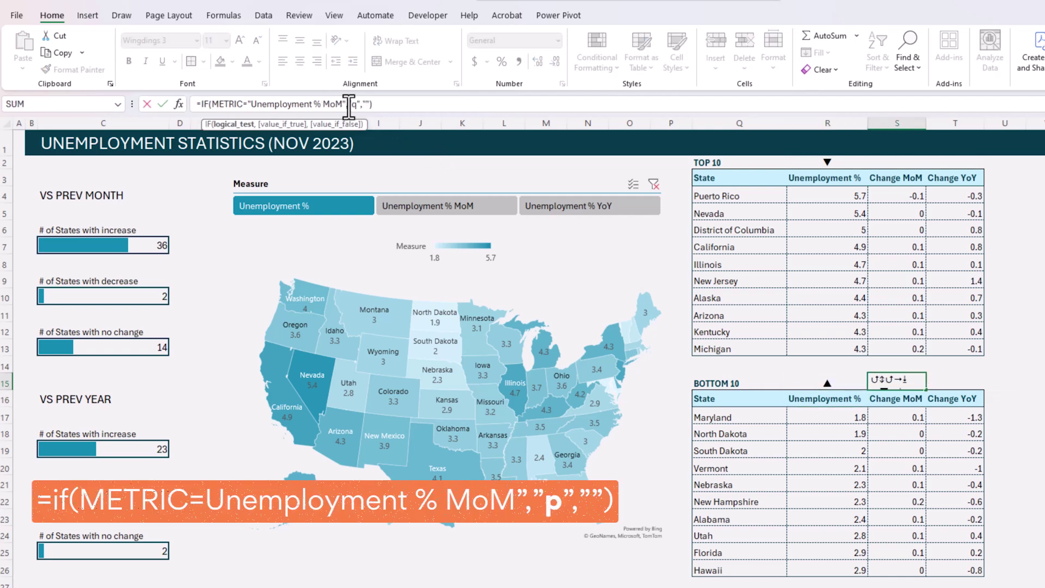
pyautogui.press('Right')
pyautogui.press('Right')
pyautogui.press('Return')
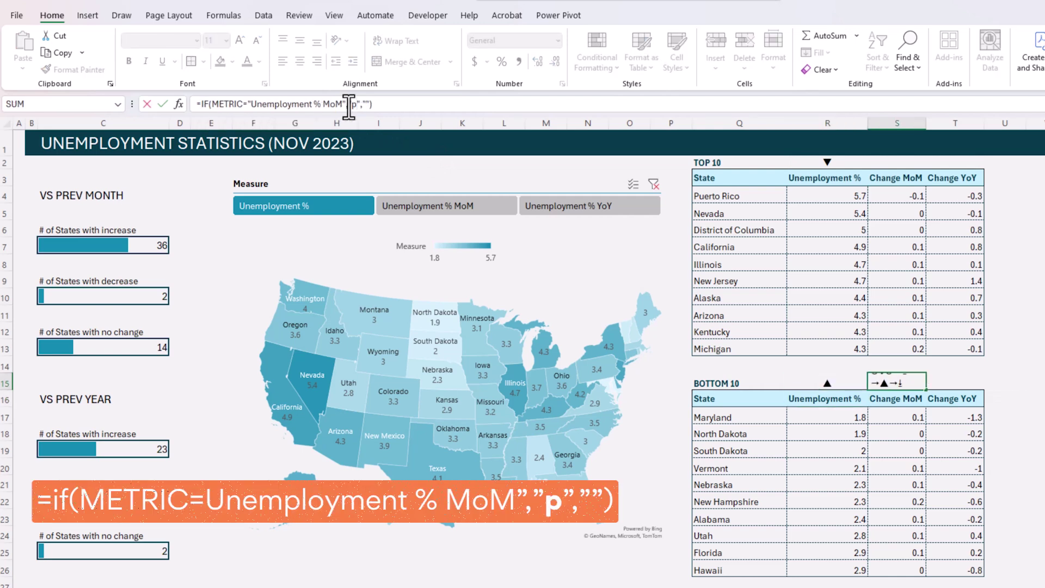
# - Make the IF formula in T15 return "p" when METRIC is "Unemployment % YoY"
pyautogui.press('Up')
pyautogui.press('Right')
pyautogui.click(349, 104)
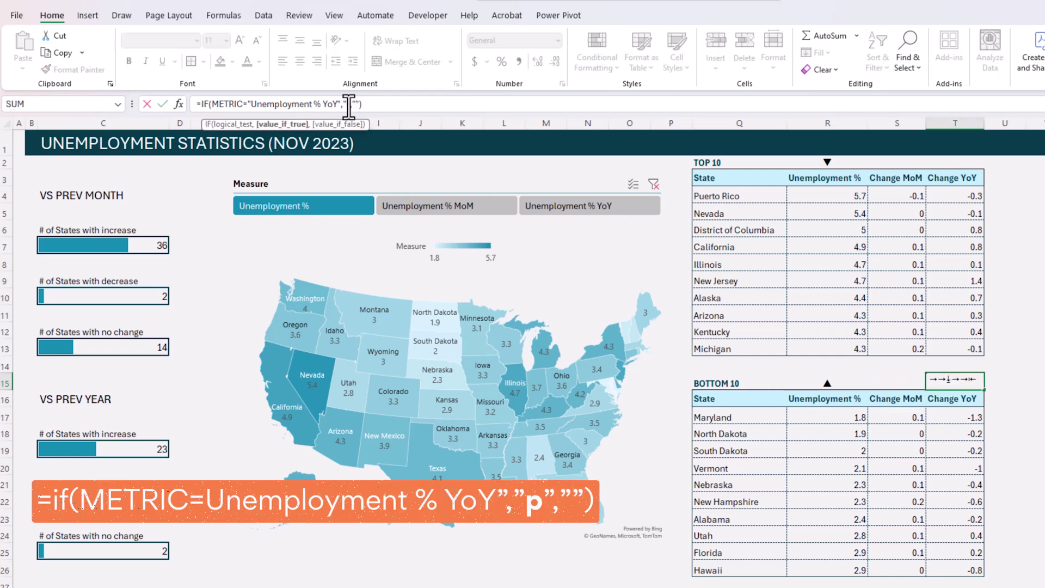
pyautogui.write('p')
pyautogui.press('Return')
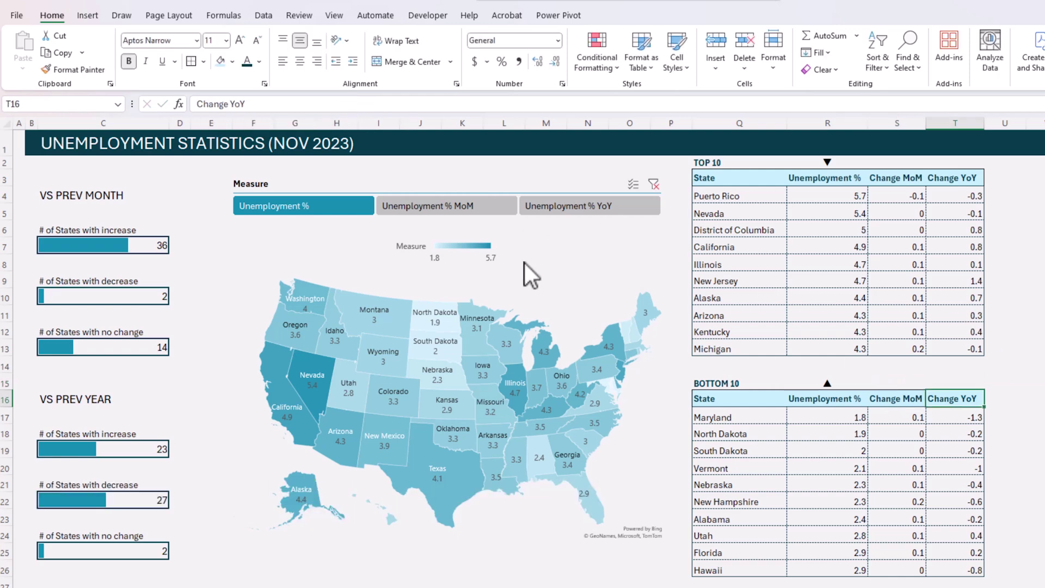
# - Test the Top 10 and Bottom 10 indicators by switching the Measure slicer through MoM and YoY and back to Unemployment %
pyautogui.click(498, 210)
pyautogui.click(537, 205)
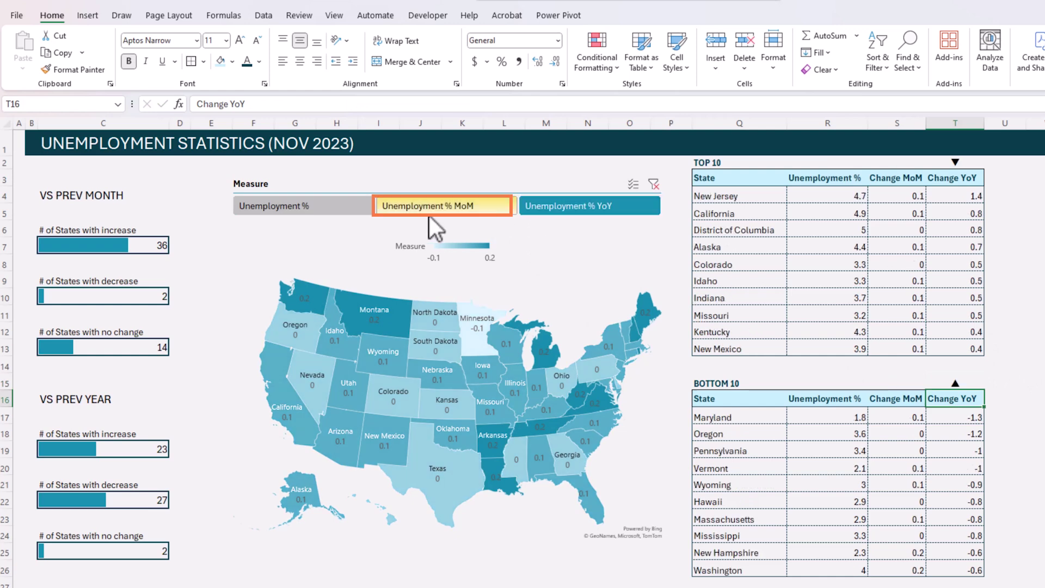
pyautogui.click(338, 206)
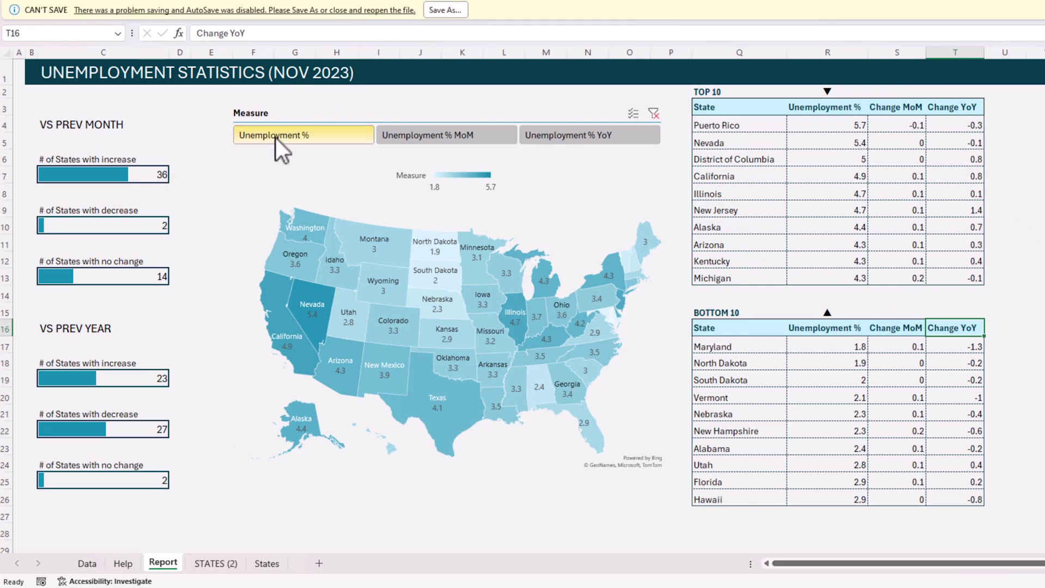
# - Enter p in D7, q in D10 and tu in D13 beside the increase, decrease and no-change counts versus previous month
pyautogui.click(183, 175)
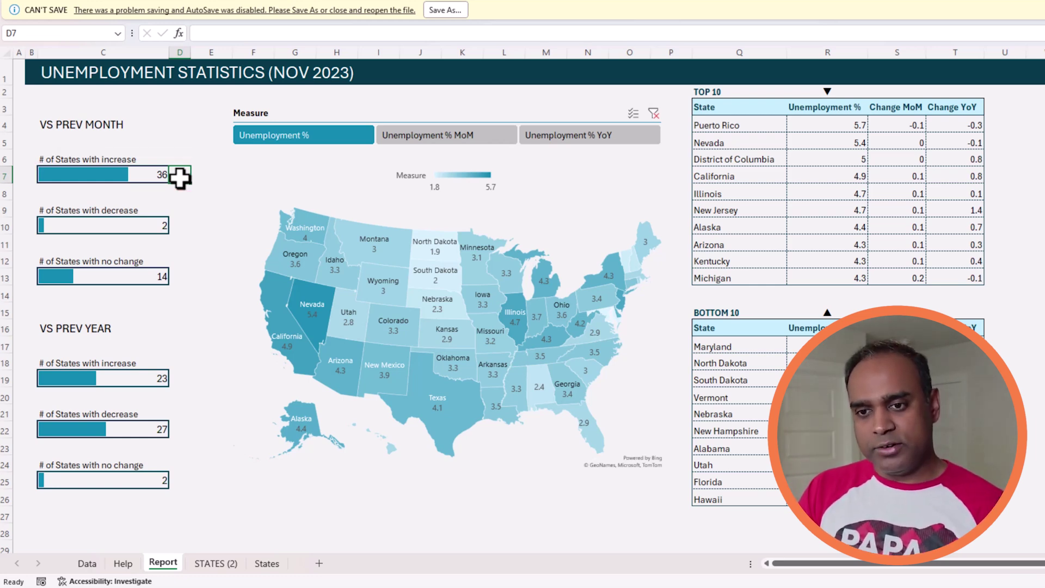
pyautogui.press('Down')
pyautogui.press('Down')
pyautogui.press('Down')
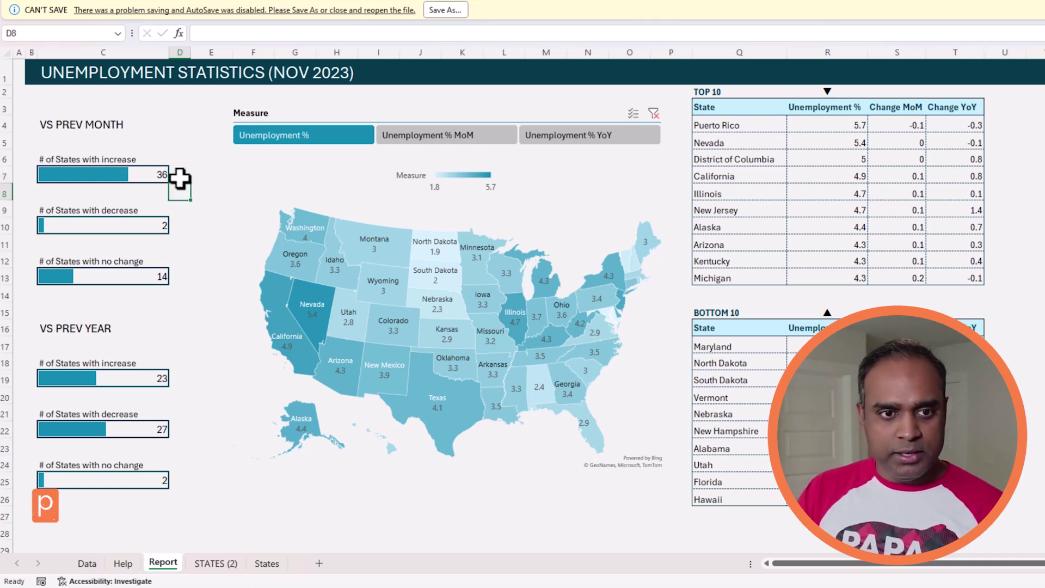
pyautogui.press('Return')
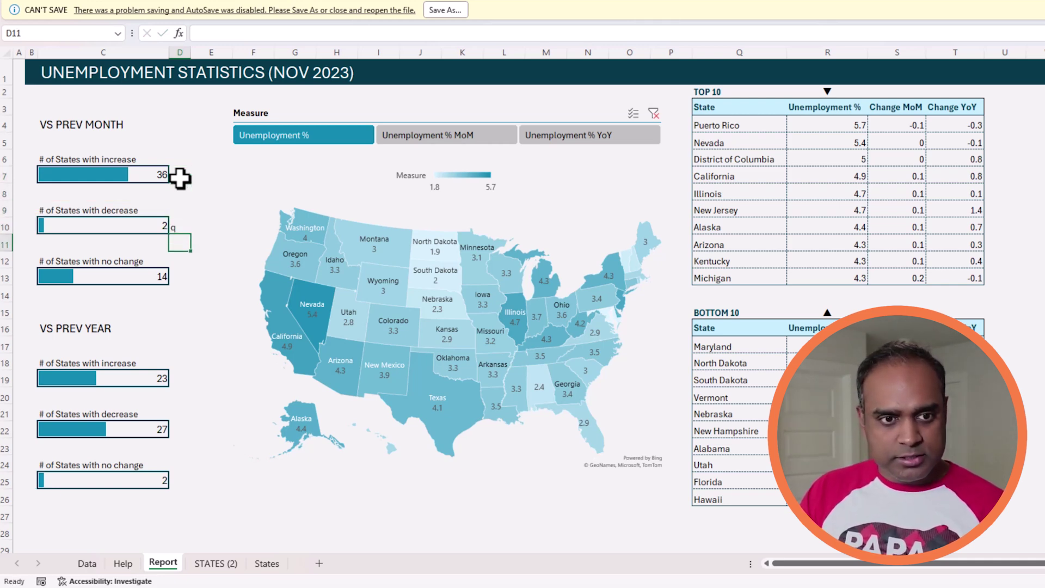
pyautogui.press('Down')
pyautogui.press('Down')
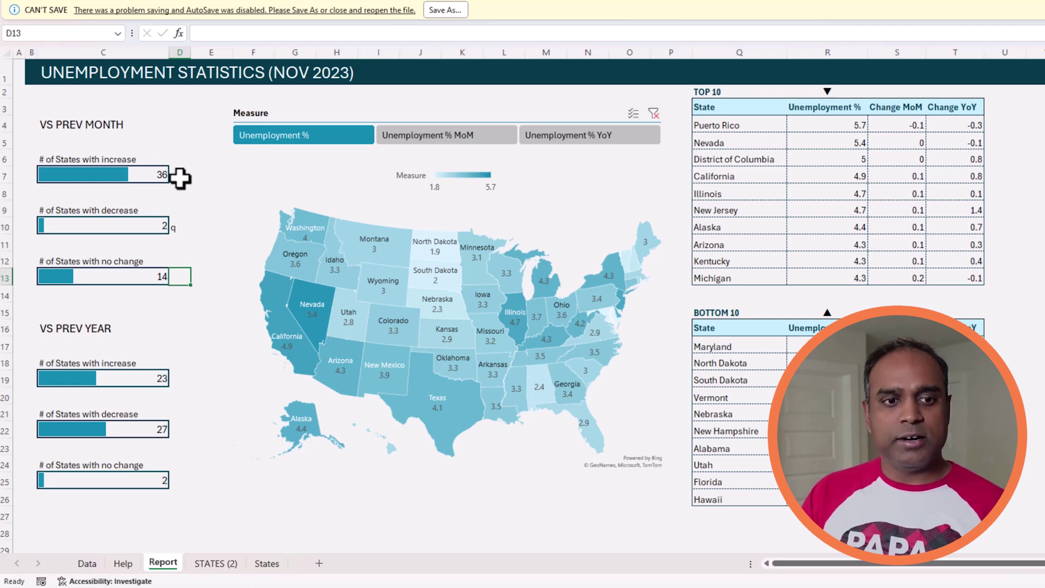
pyautogui.write('tu')
pyautogui.press('Return')
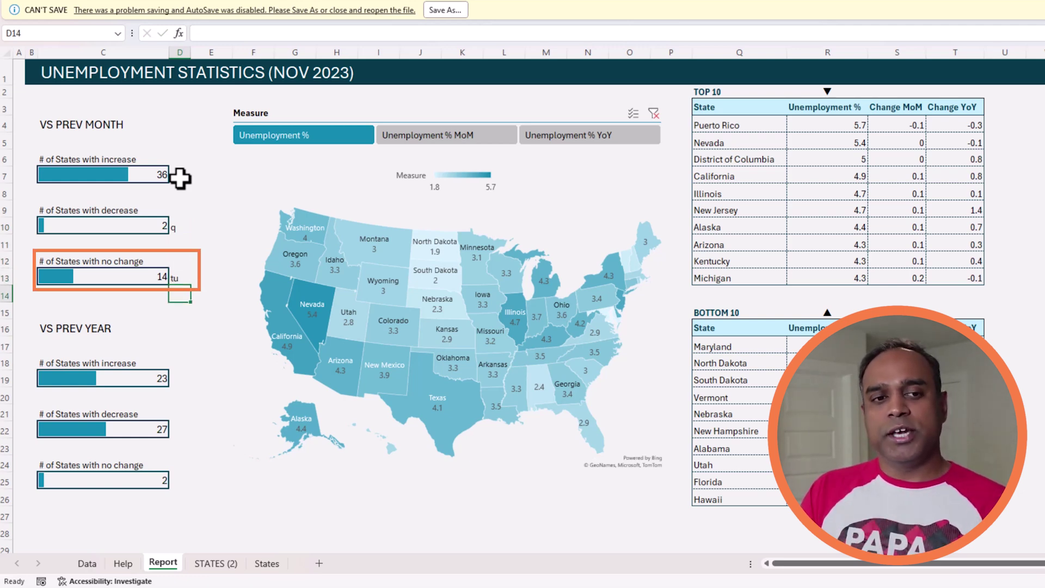
pyautogui.press('Up')
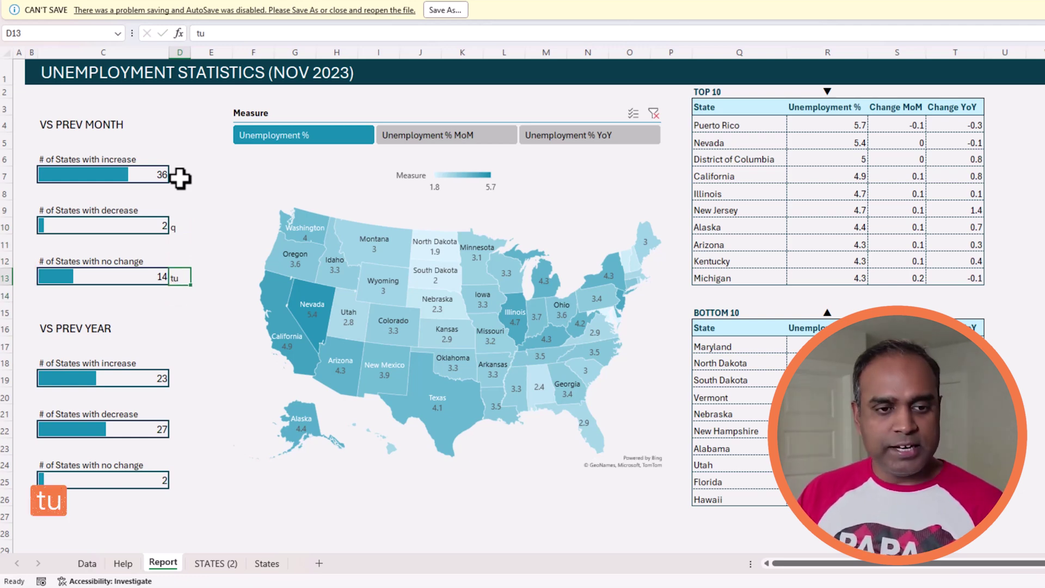
# - Set the font of D7, D10 and D13 to Wingdings 3
pyautogui.click(180, 176)
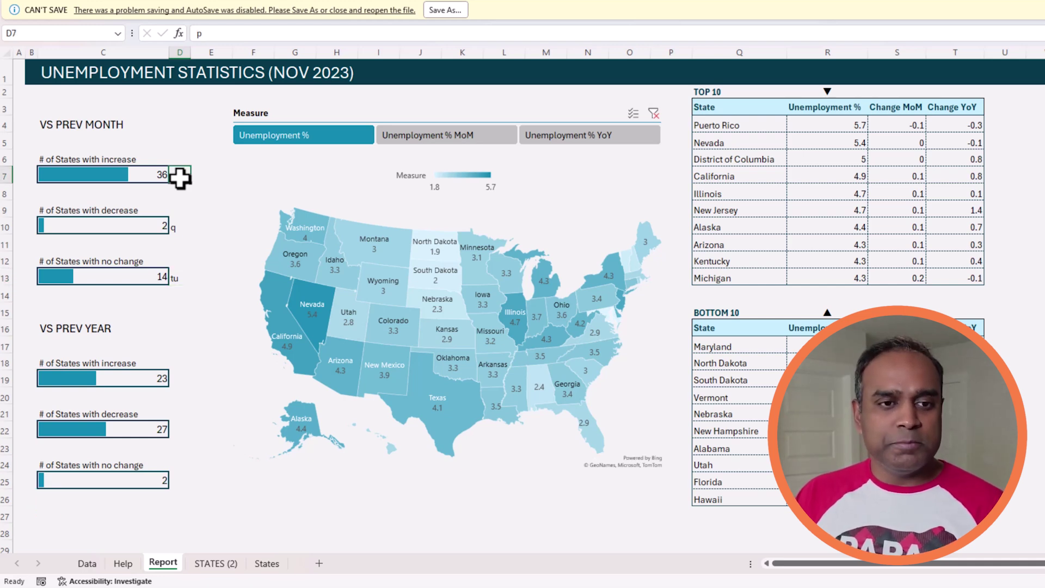
pyautogui.keyDown('ctrl'); pyautogui.click(181, 226); pyautogui.keyUp('ctrl')
pyautogui.keyDown('ctrl'); pyautogui.click(181, 276); pyautogui.keyUp('ctrl')
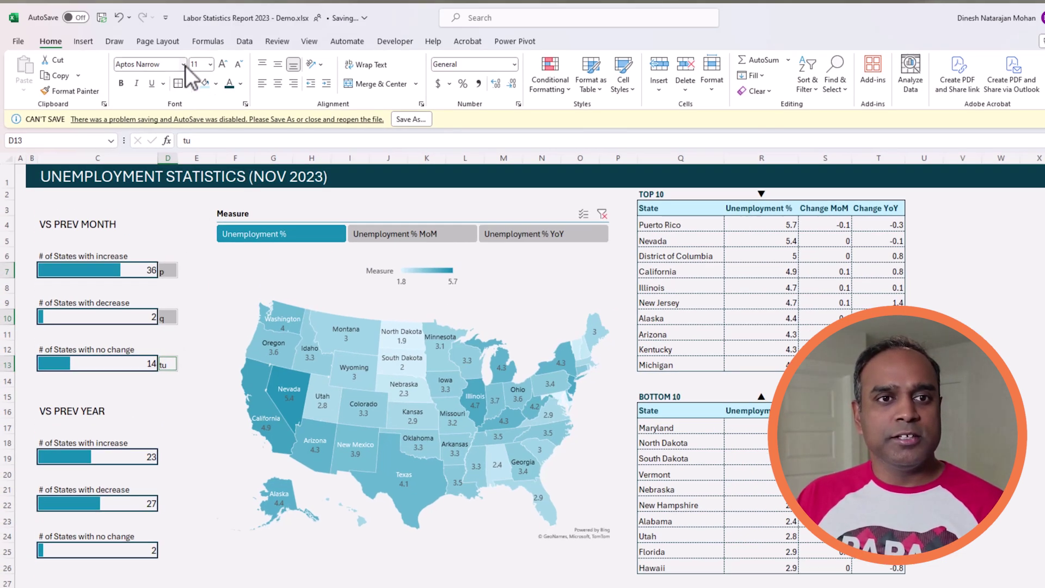
pyautogui.click(189, 18)
pyautogui.write('Wingdings')
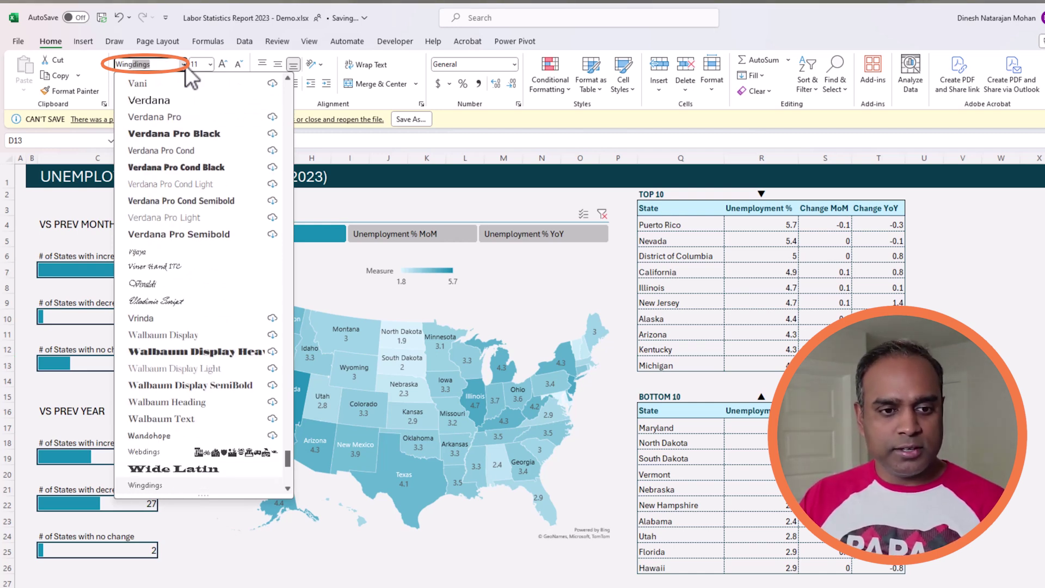
pyautogui.write(' 3')
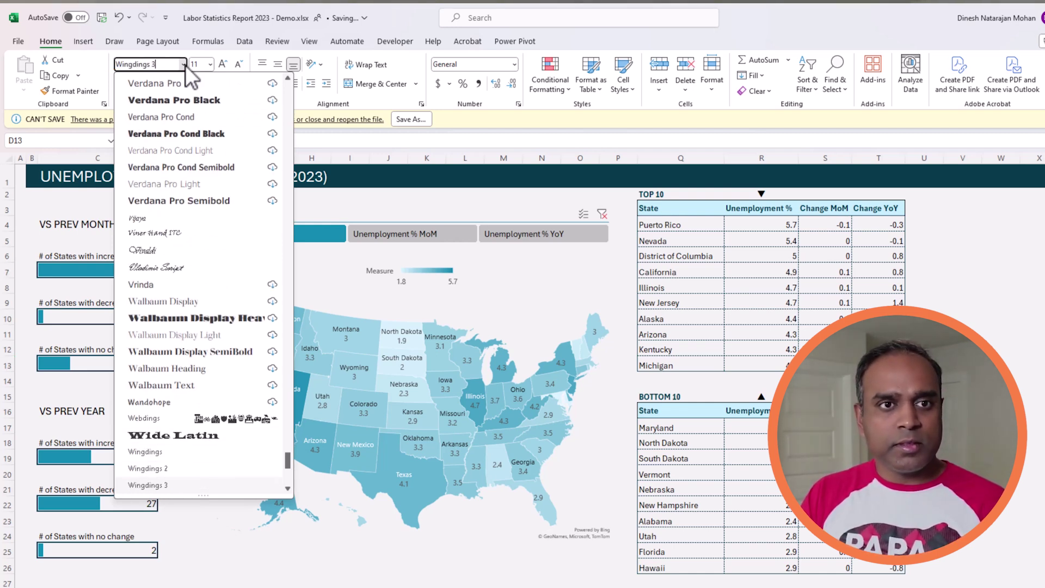
pyautogui.click(162, 486)
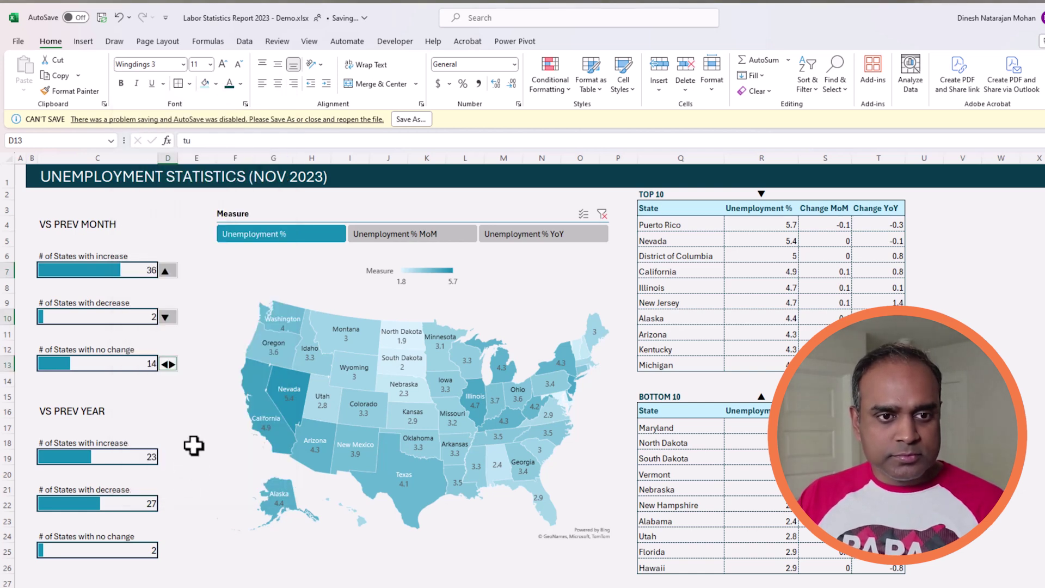
pyautogui.click(201, 405)
# - Center the arrow symbols in D7:D13 horizontally
pyautogui.click(167, 270)
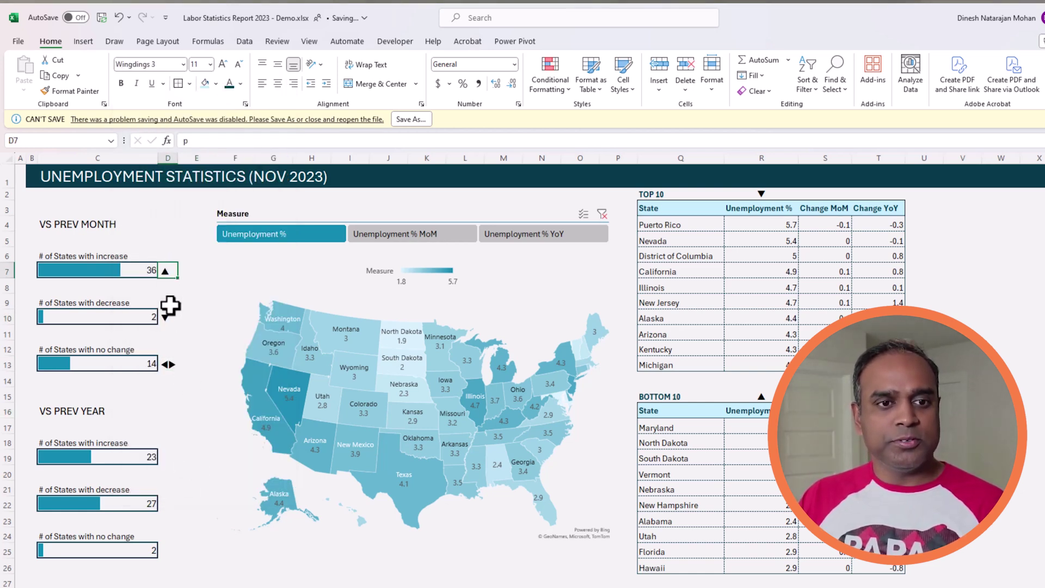
pyautogui.click(170, 320)
pyautogui.moveTo(170, 364); pyautogui.dragTo(167, 274)
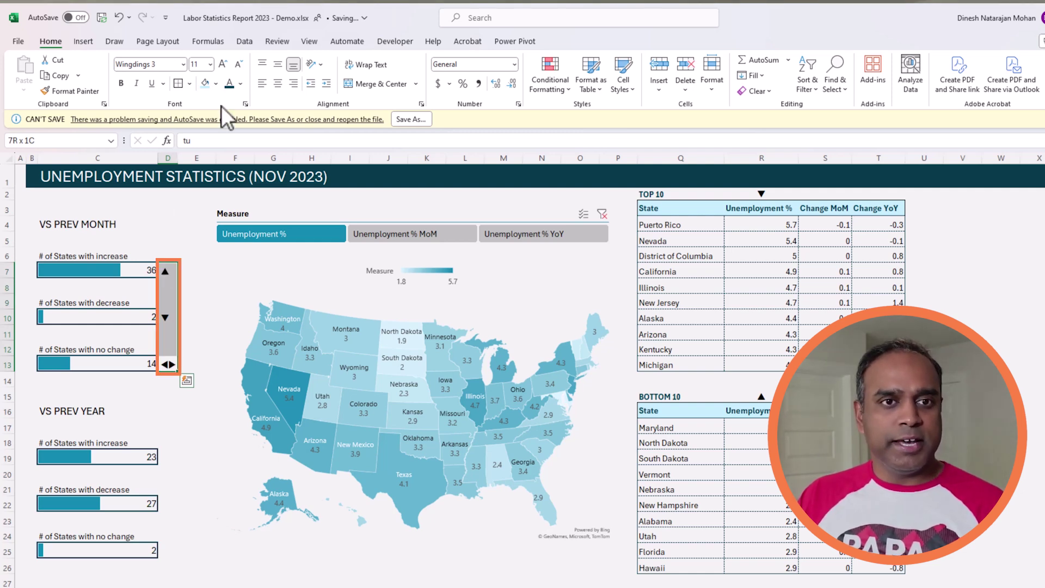
pyautogui.click(277, 83)
pyautogui.click(174, 392)
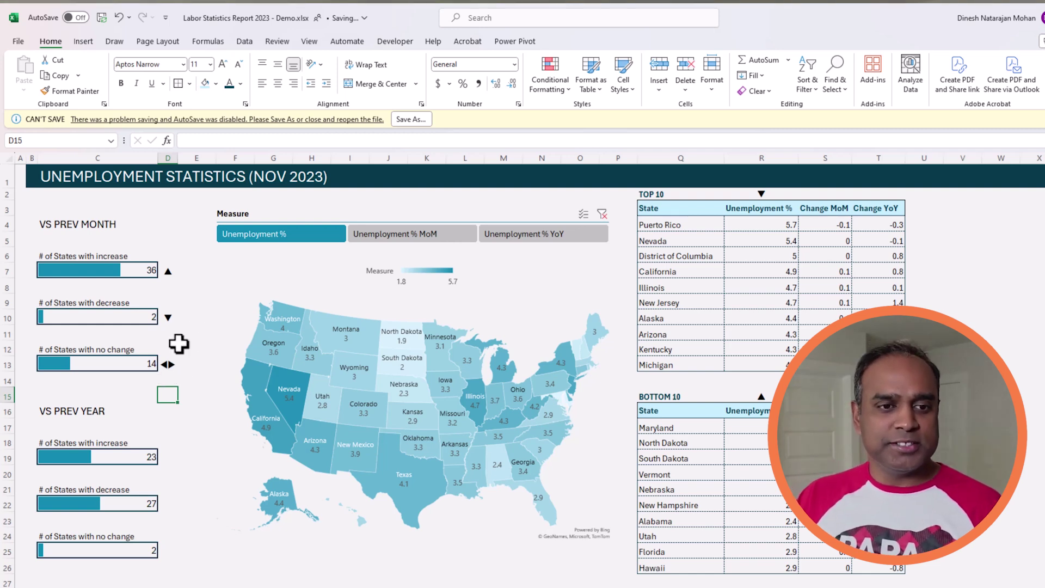
# - Set the font color of the up arrow in D7 to the pink theme color and select the down arrow in D10
pyautogui.click(172, 272)
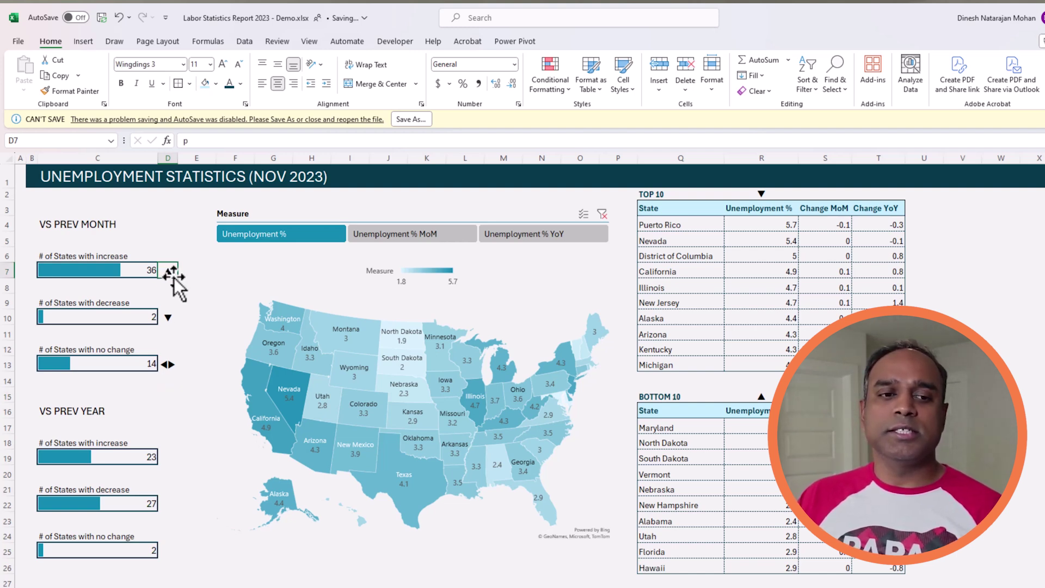
pyautogui.click(241, 84)
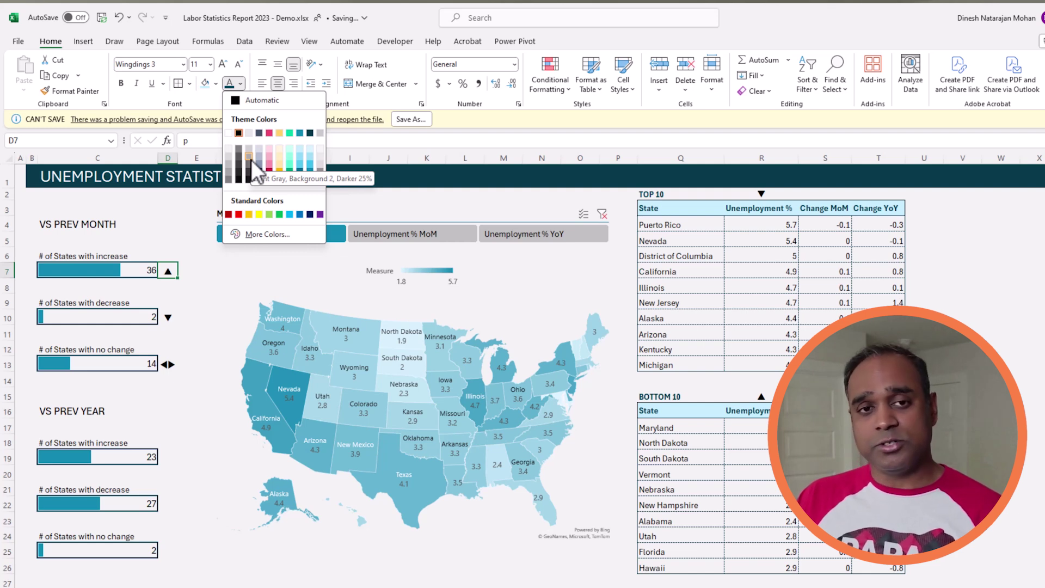
pyautogui.click(268, 134)
pyautogui.click(167, 317)
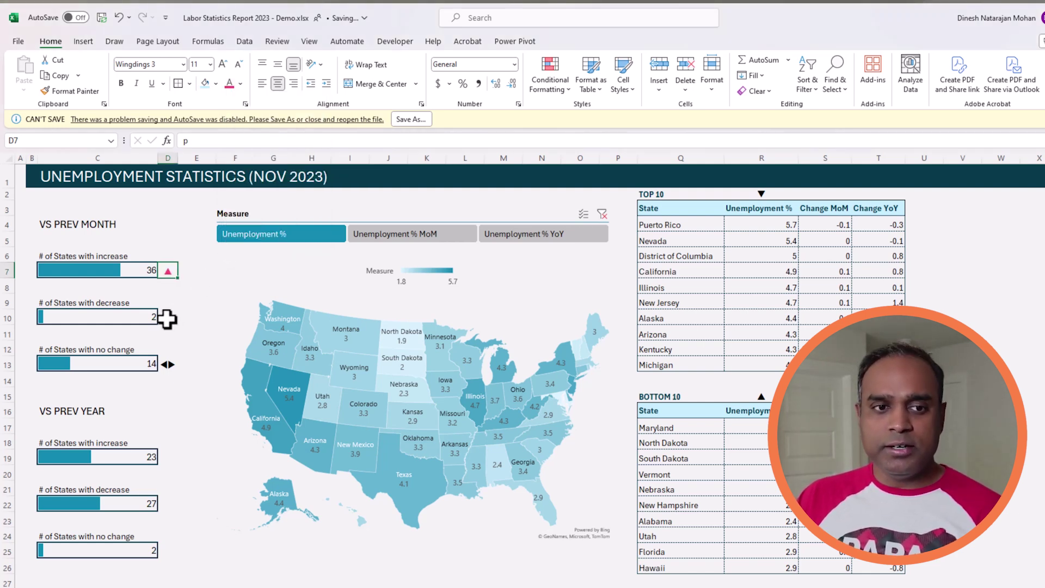
# - Set the font color of the down arrow in D10 to the green theme color and the no-change arrows in D13 to gray
pyautogui.click(242, 83)
pyautogui.click(298, 143)
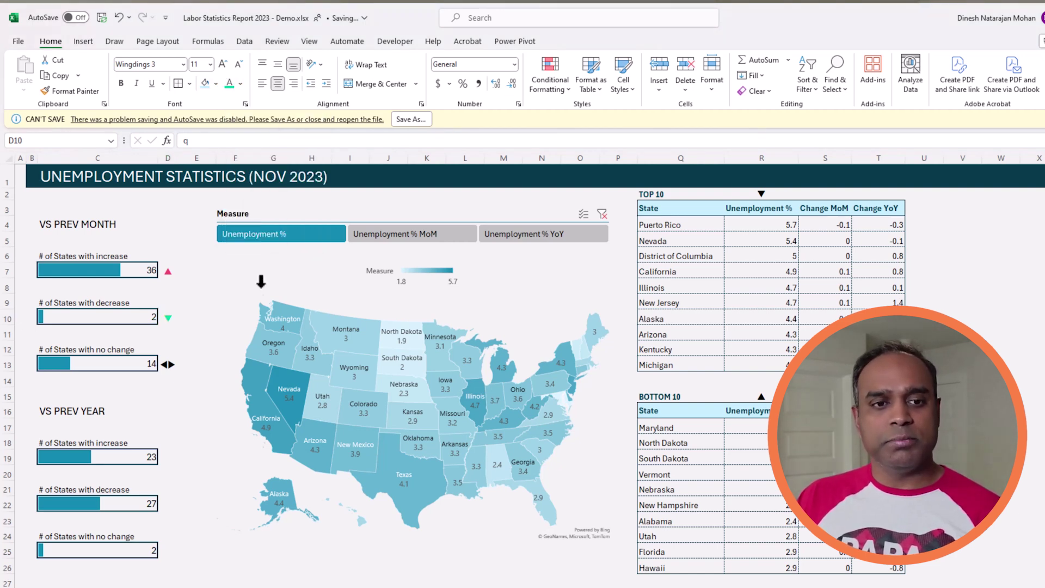
pyautogui.click(170, 364)
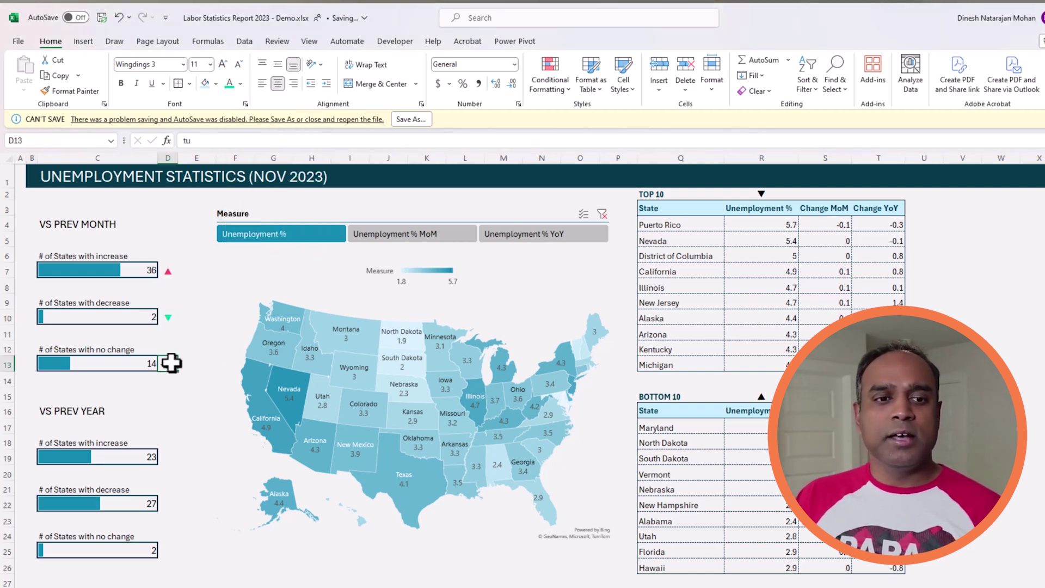
pyautogui.click(242, 82)
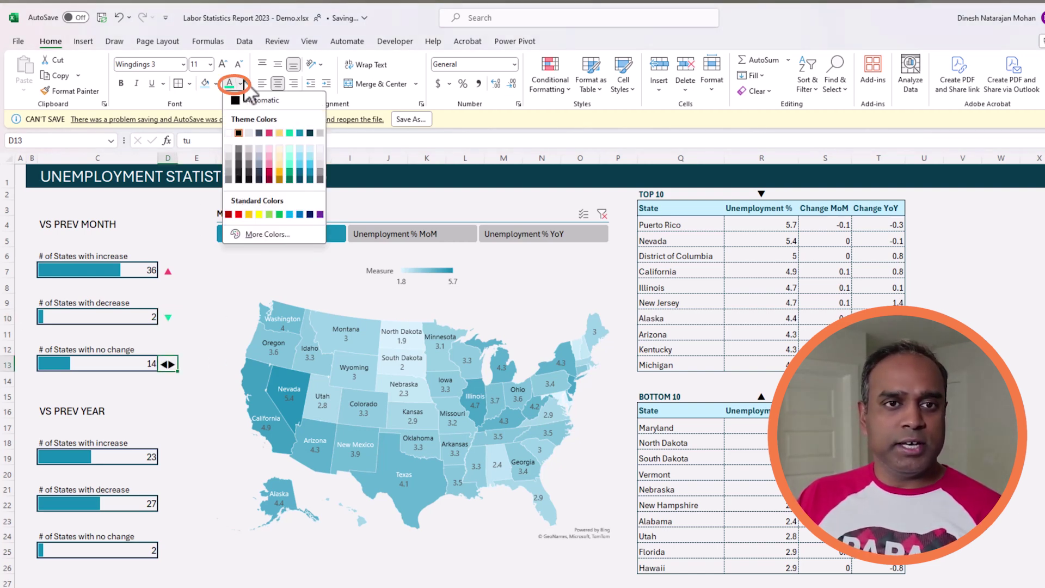
pyautogui.click(238, 149)
# - Copy the colored arrow symbols in D7:D13 to the cells starting at D19, beside the previous-year counts
pyautogui.moveTo(168, 271); pyautogui.dragTo(164, 373)
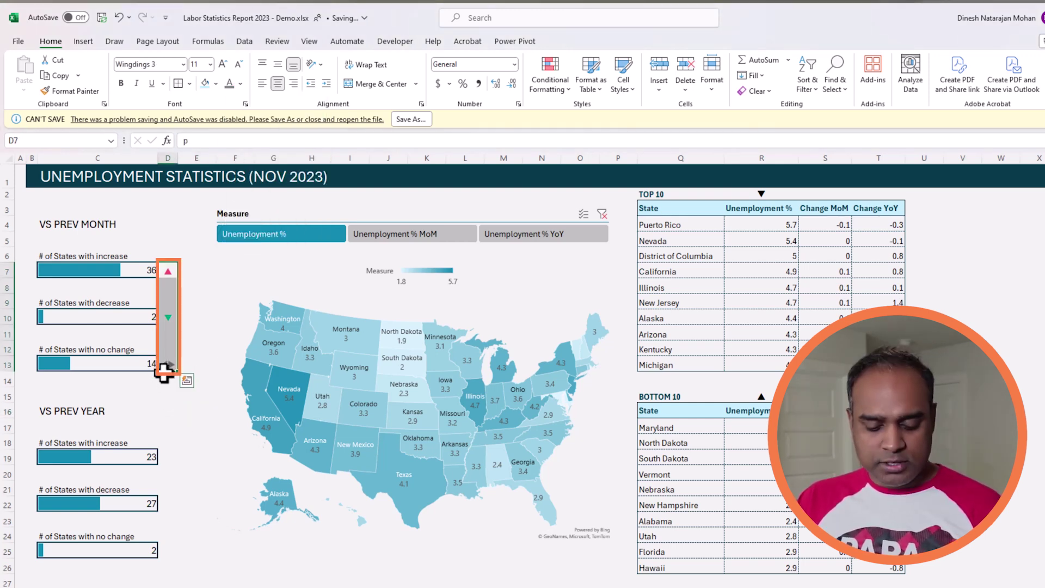
pyautogui.hotkey('ctrl', 'c')
pyautogui.click(169, 458)
pyautogui.hotkey('ctrl', 'v')
pyautogui.click(200, 536)
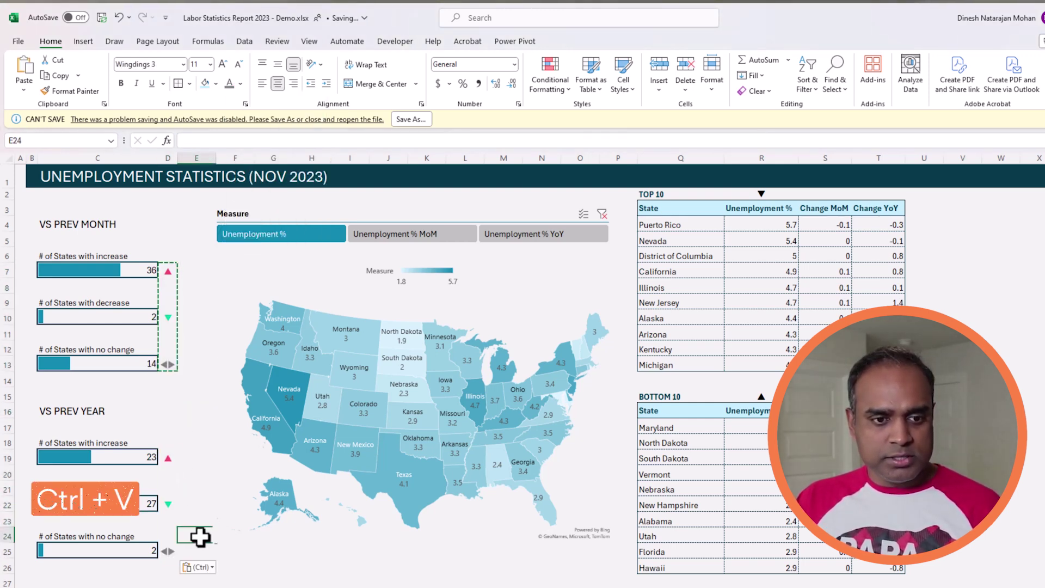
pyautogui.click(169, 458)
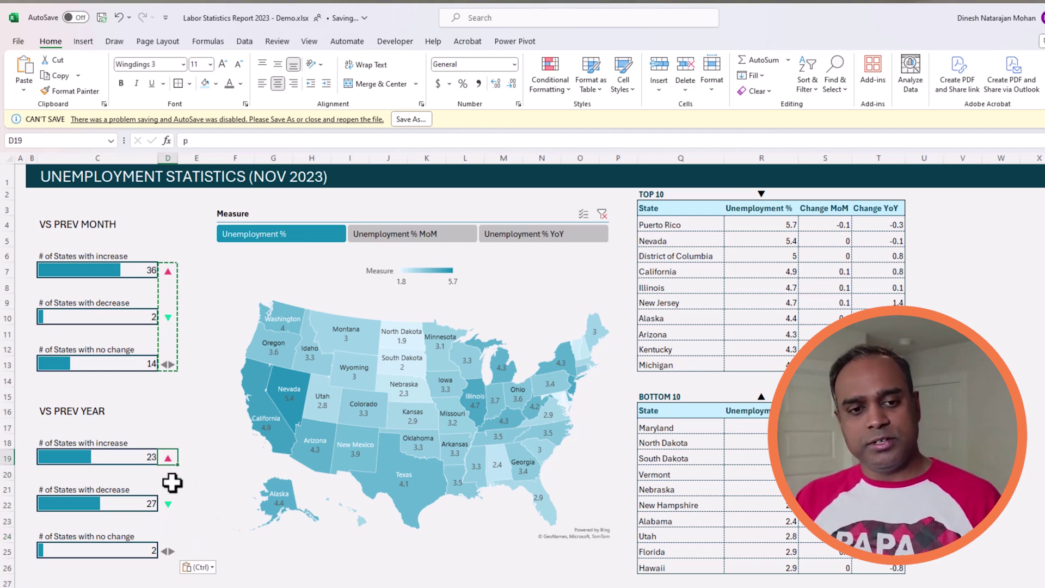
pyautogui.click(174, 268)
pyautogui.click(159, 408)
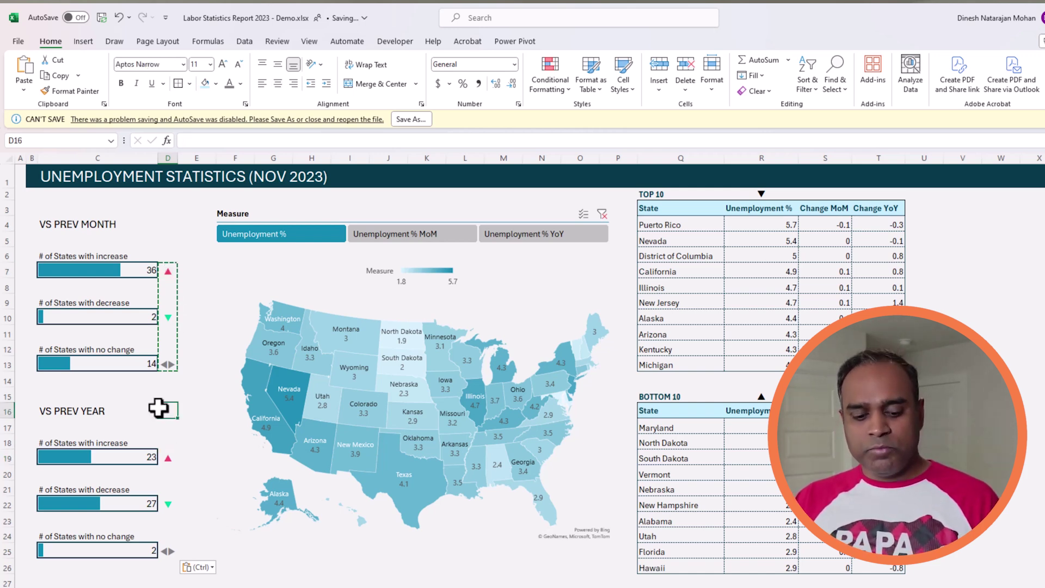
pyautogui.press('Escape')
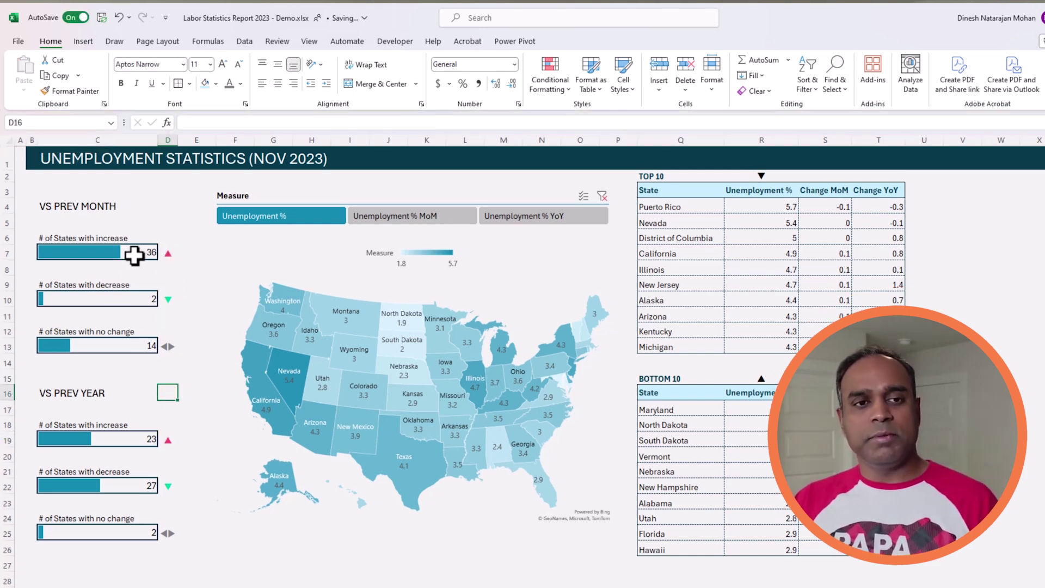
pyautogui.click(136, 251)
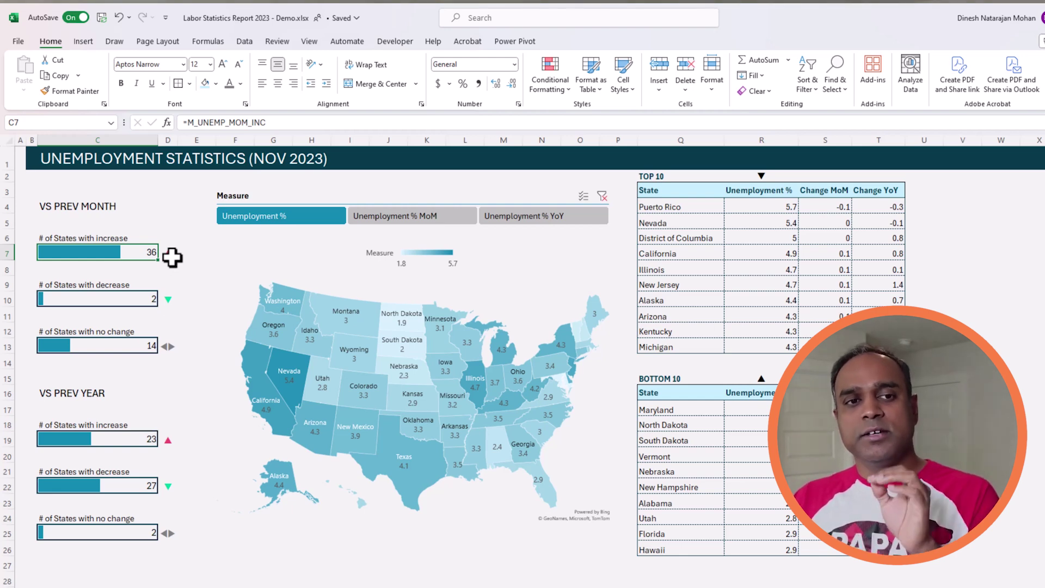
pyautogui.click(172, 257)
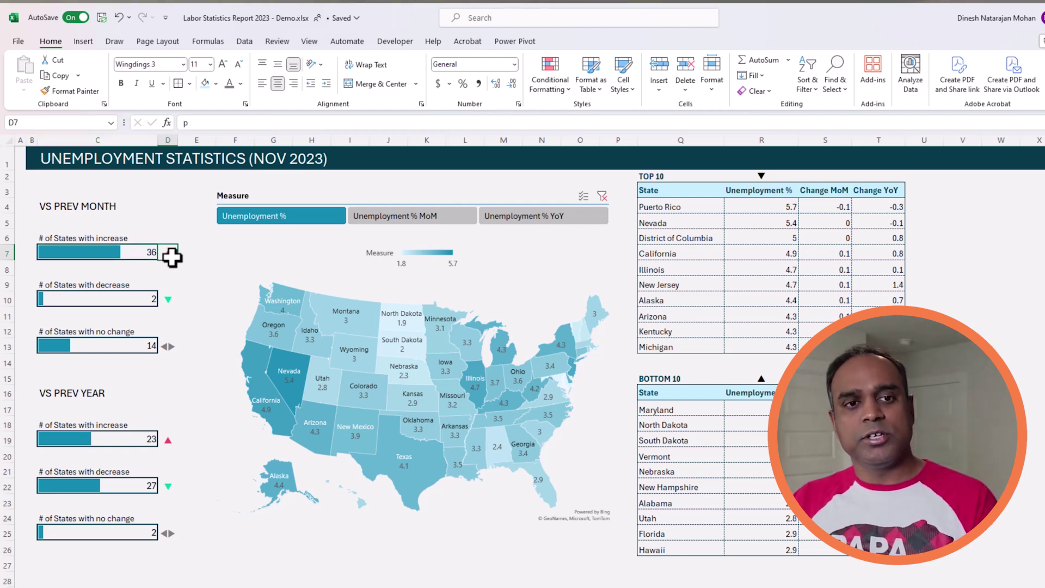
pyautogui.click(169, 301)
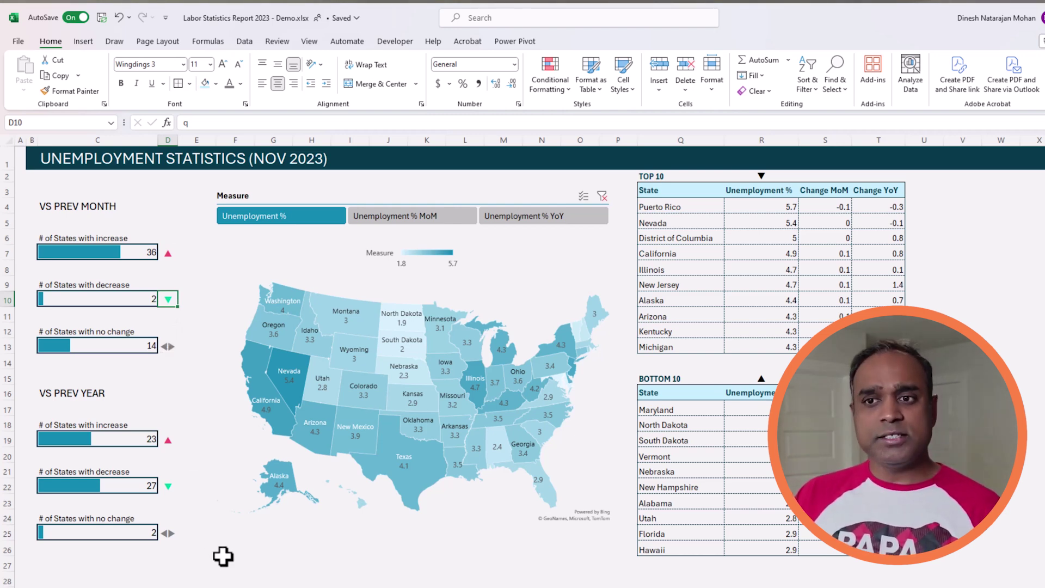
# - Add a medium solid outline border in the dark teal theme color around the whole report area, from B1 down to row 27
pyautogui.moveTo(41, 169); pyautogui.dragTo(1018, 537)
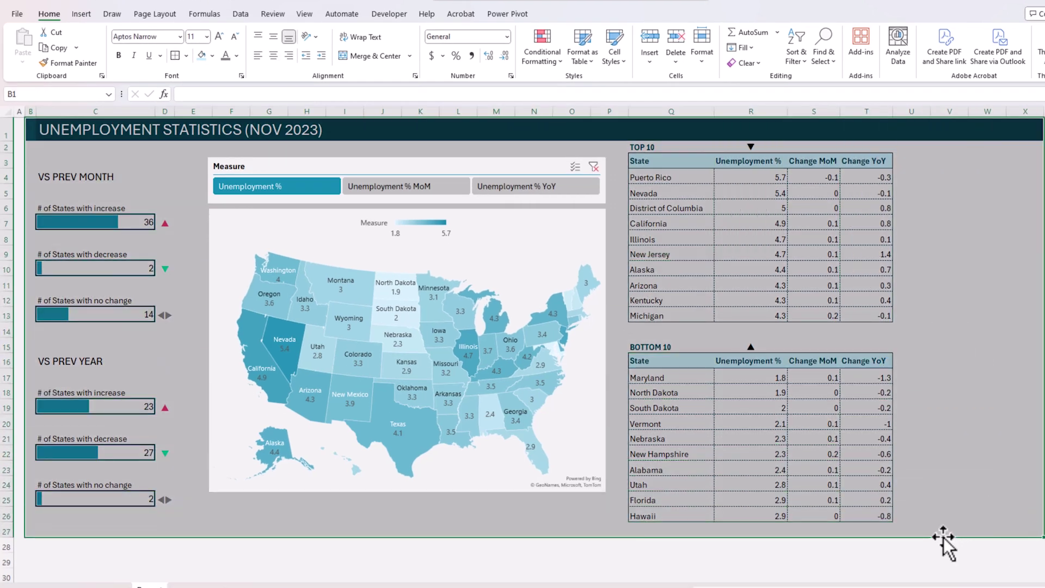
pyautogui.hotkey('ctrl', '1')
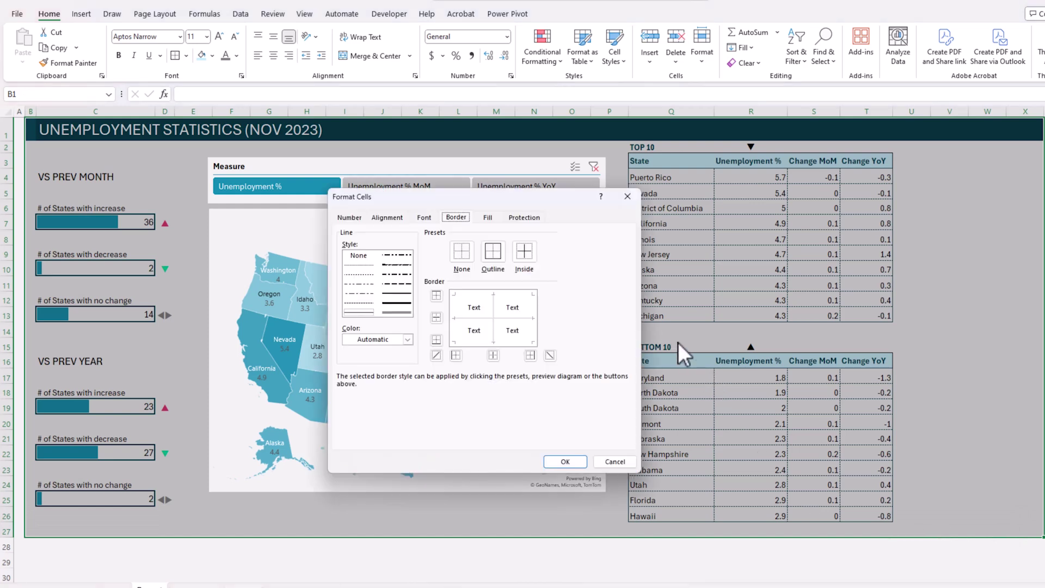
pyautogui.click(395, 295)
pyautogui.click(407, 340)
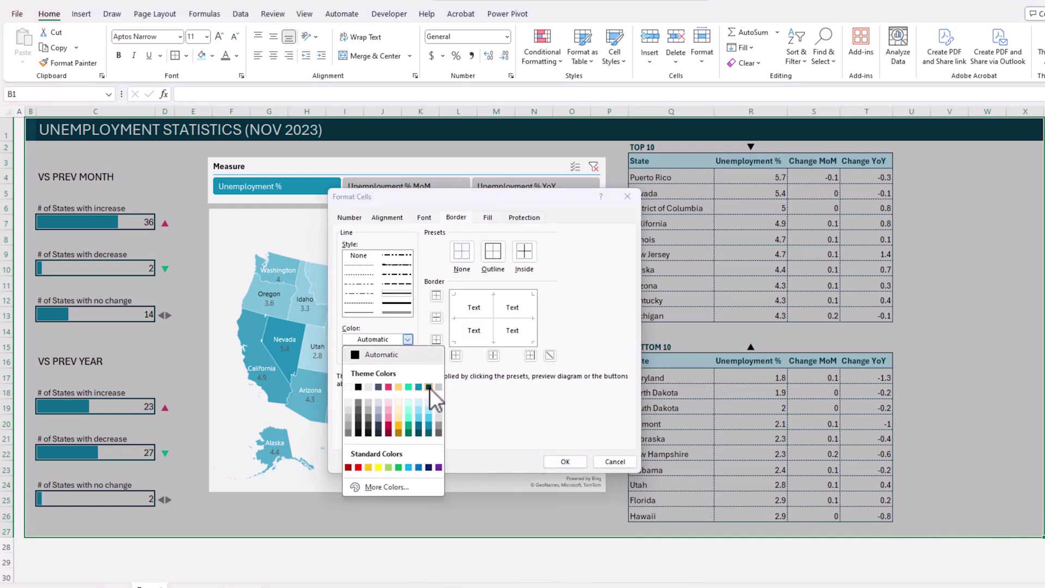
pyautogui.click(430, 388)
pyautogui.click(494, 251)
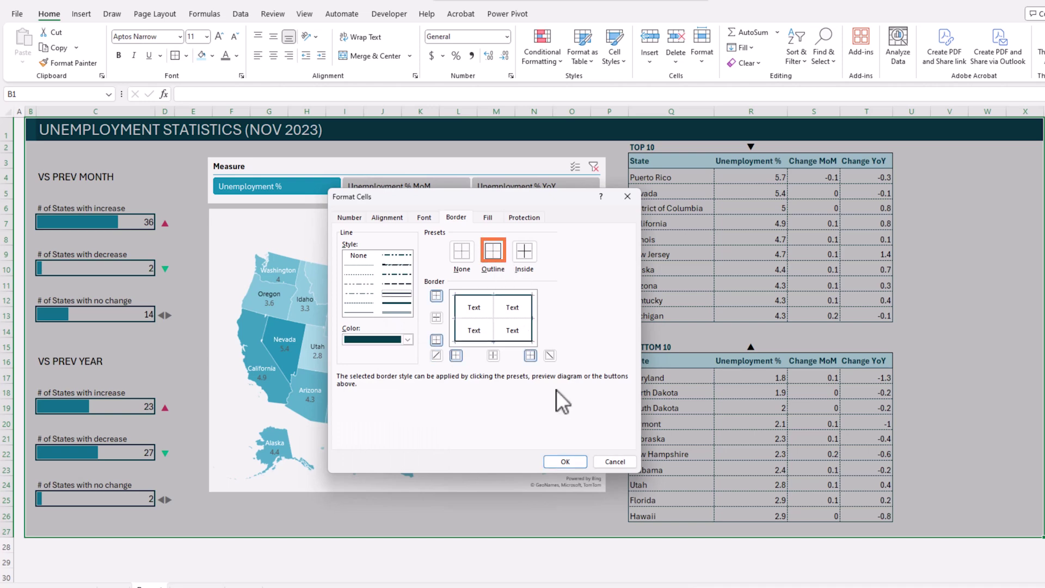
pyautogui.click(565, 461)
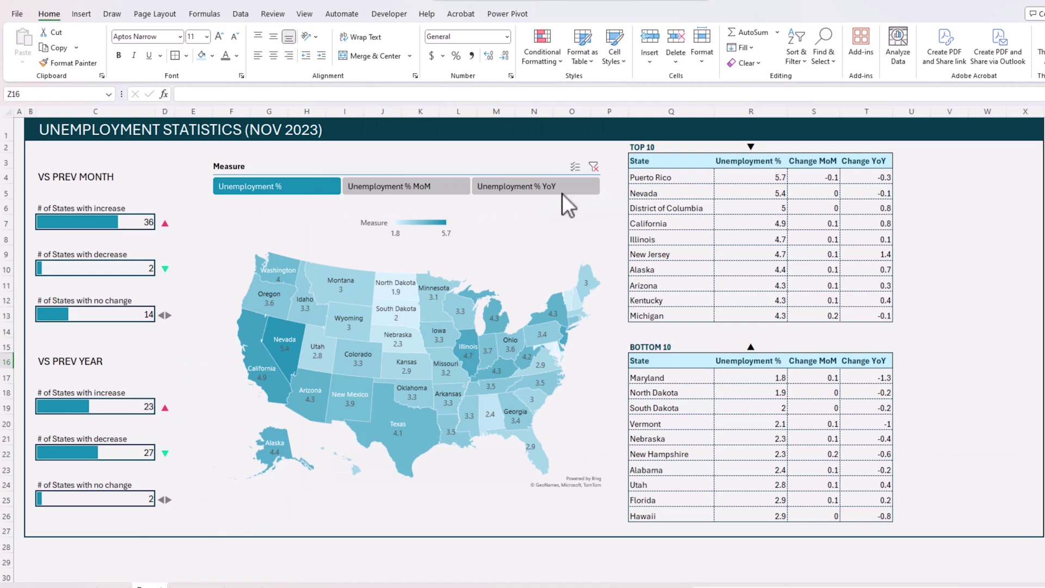
# - Switch the Measure slicer between Unemployment % MoM, Unemployment % YoY and Unemployment % to check the map and both tables, ending on Unemployment % YoY
pyautogui.click(442, 188)
pyautogui.click(507, 180)
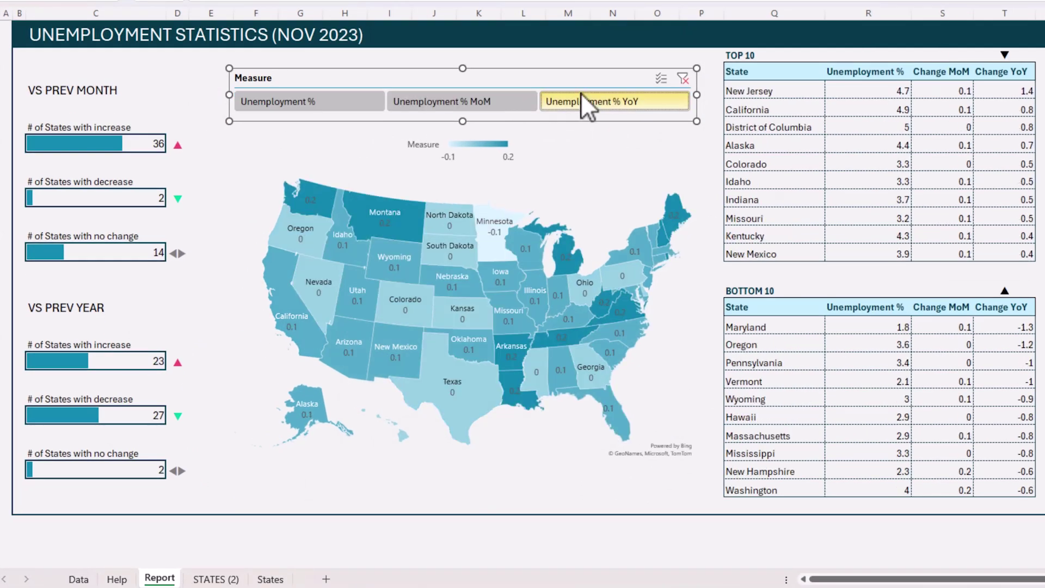
pyautogui.click(457, 104)
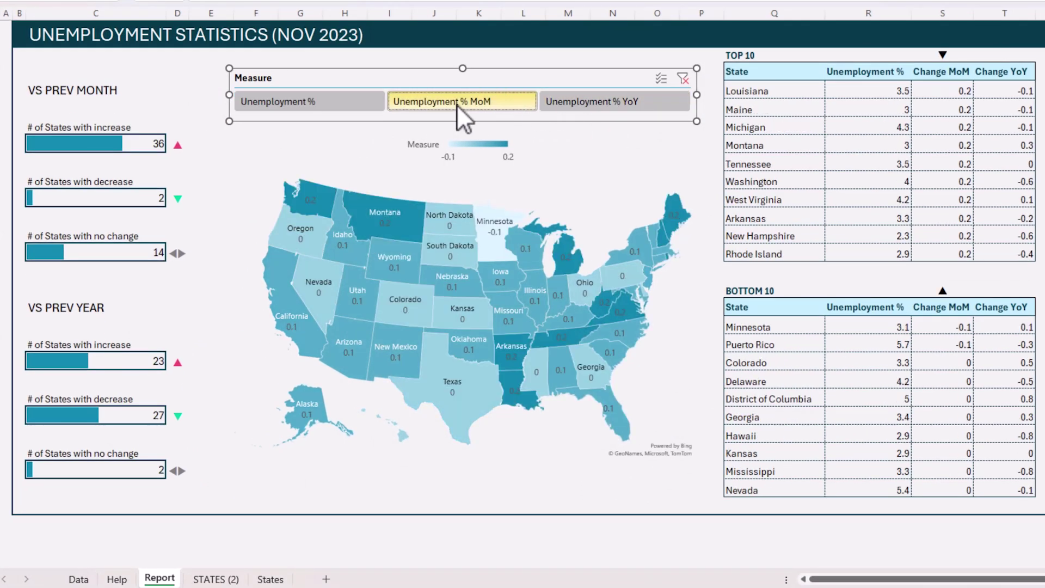
pyautogui.click(357, 103)
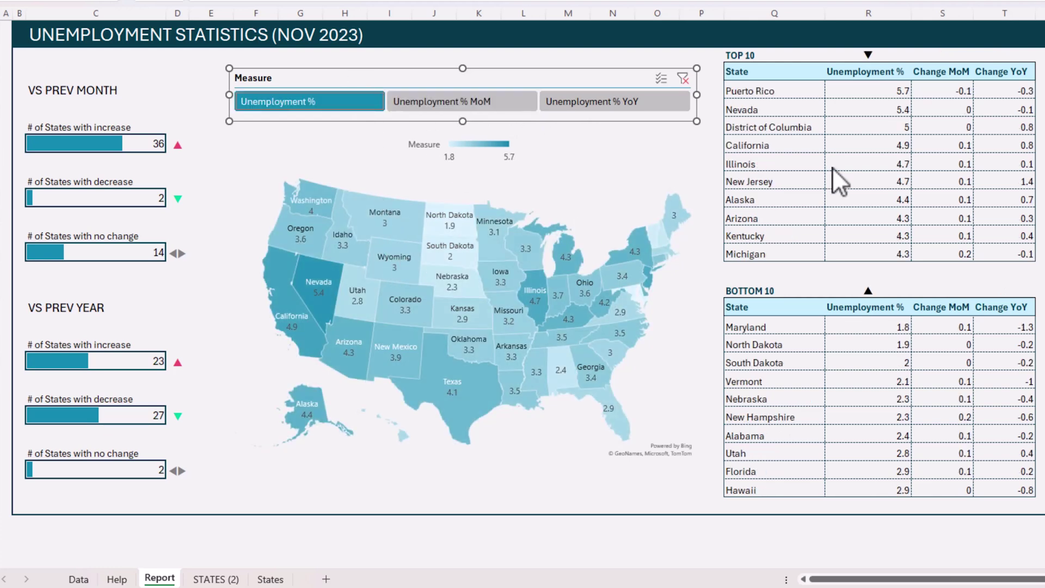
pyautogui.click(642, 108)
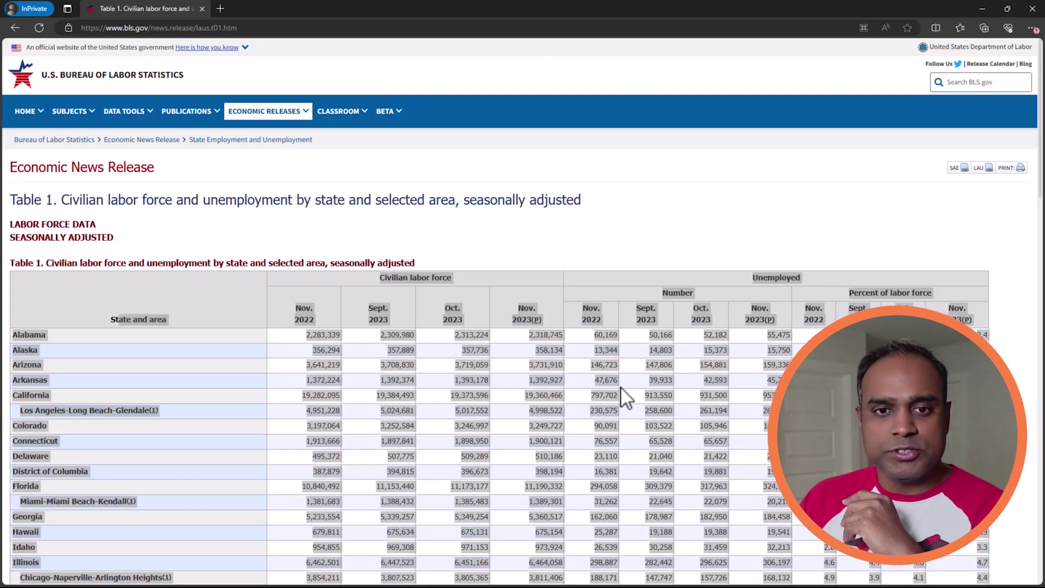
# - View the Bureau of Labor Statistics source table in the browser and return to the Excel report
pyautogui.scroll(-5, 620, 387)
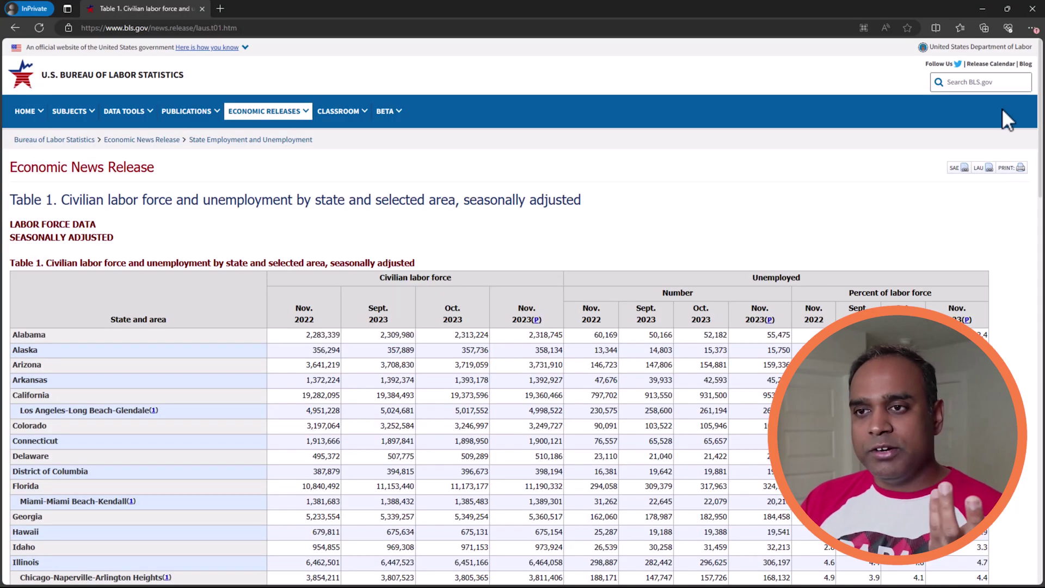
pyautogui.click(982, 8)
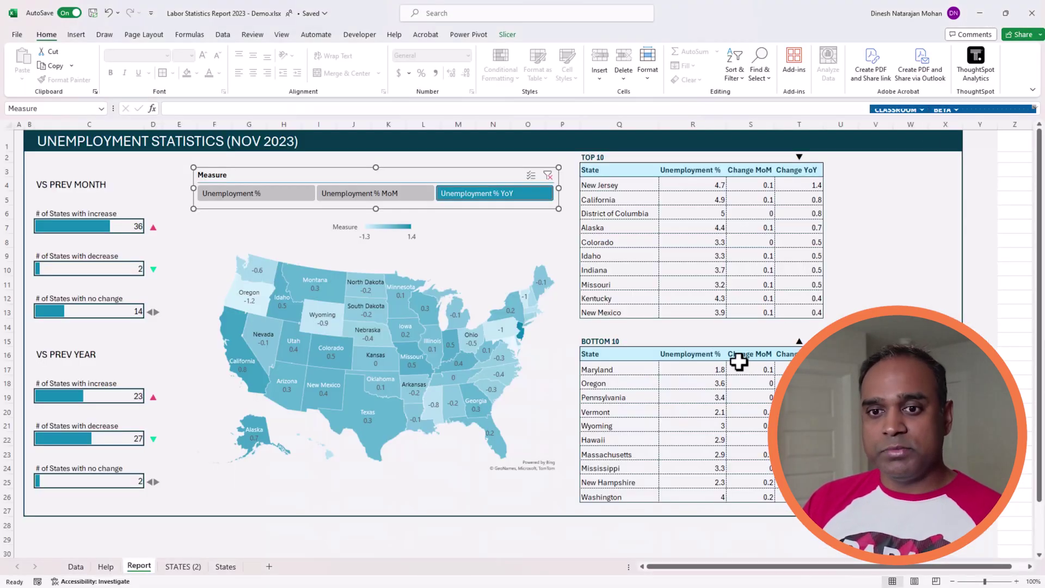
pyautogui.click(460, 509)
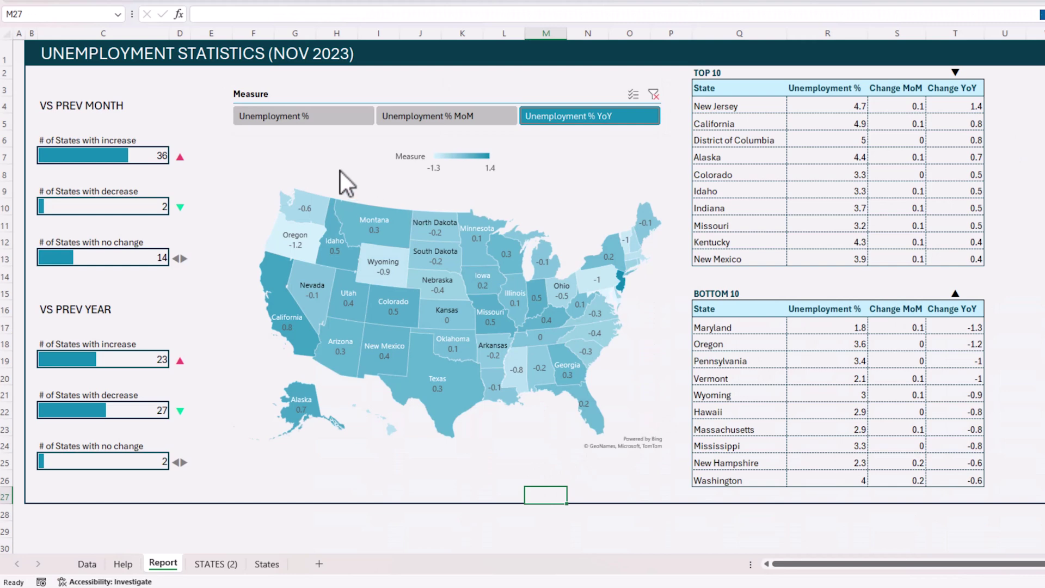
# - Select Unemployment % in the Measure slicer and format the Top 10 values in R4:T13 as Number with one decimal place
pyautogui.click(295, 179)
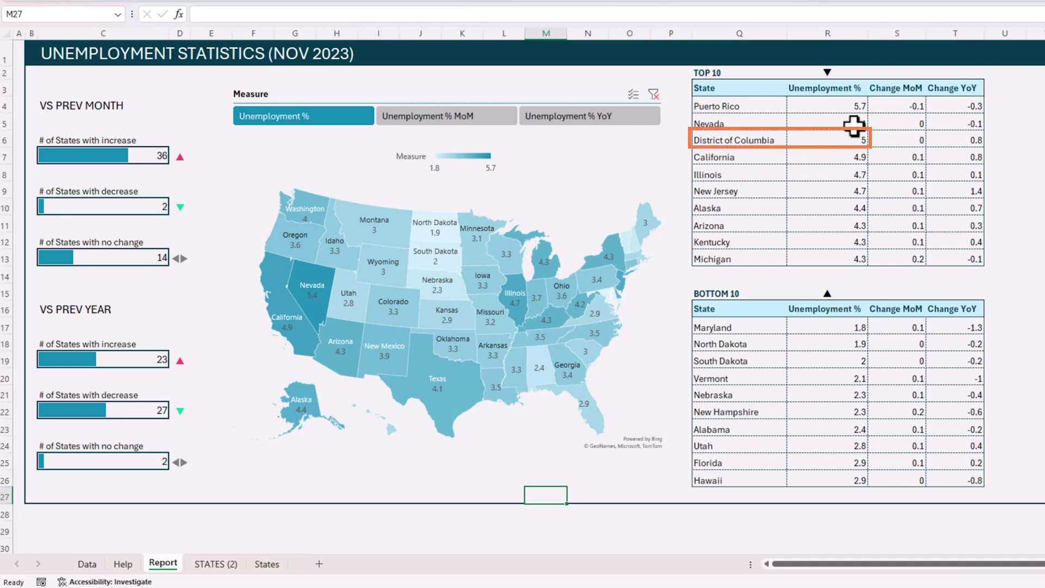
pyautogui.moveTo(854, 107); pyautogui.dragTo(949, 264)
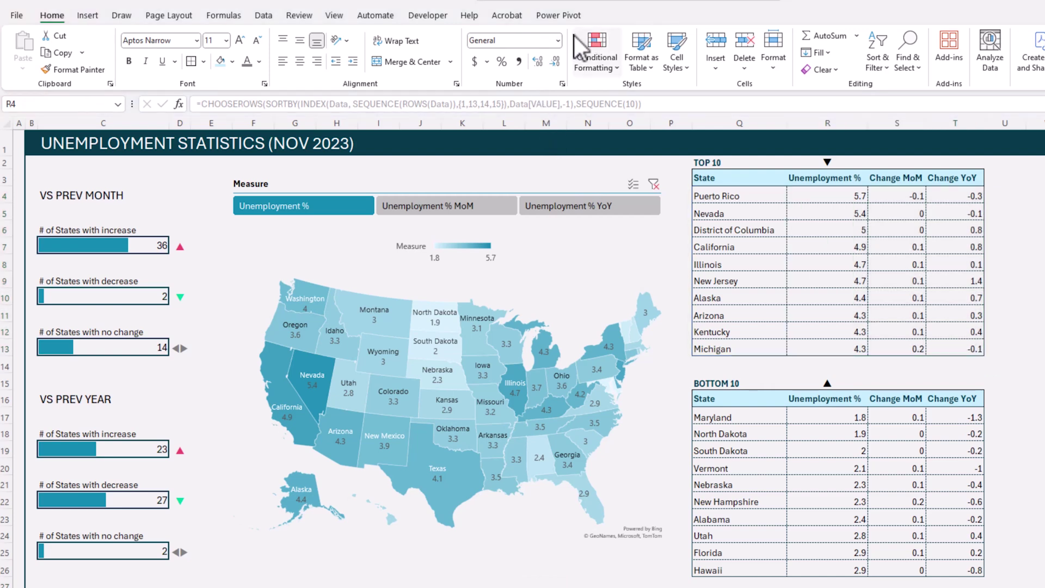
pyautogui.click(558, 41)
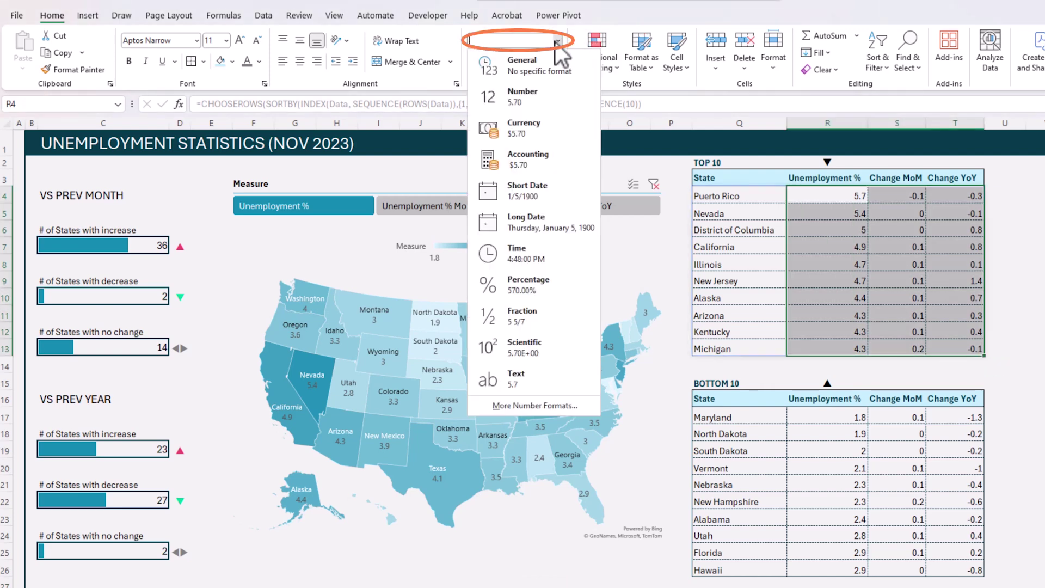
pyautogui.click(544, 98)
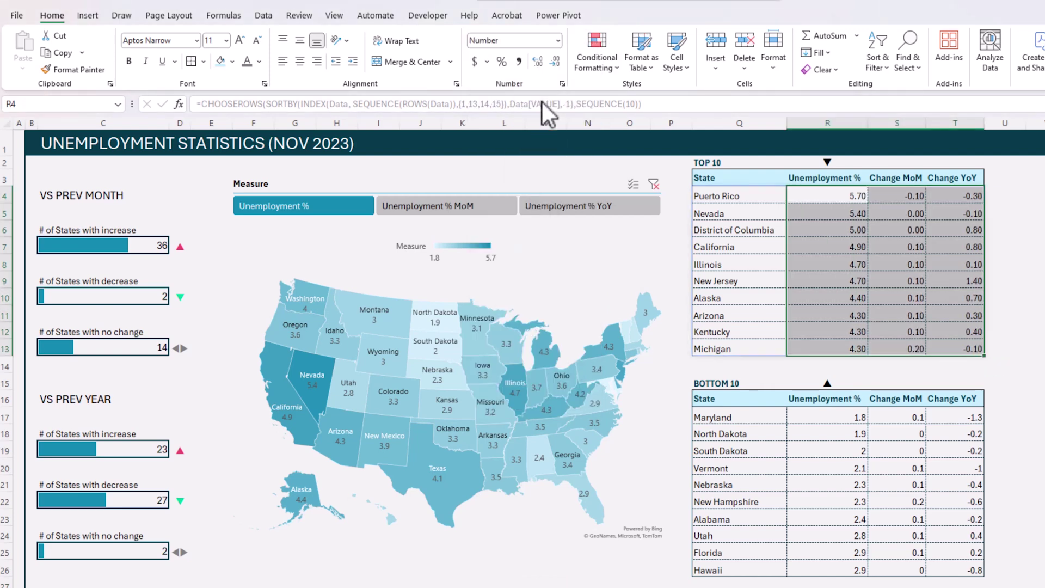
pyautogui.click(537, 61)
pyautogui.click(555, 61)
pyautogui.click(556, 64)
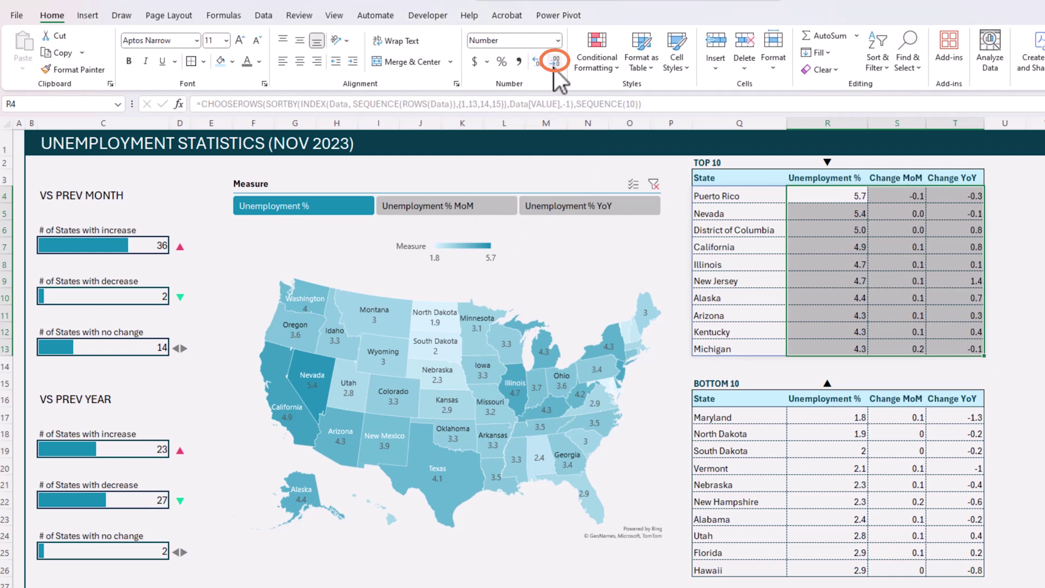
# - Format the Bottom 10 values in R17:T26 as Number with one decimal place
pyautogui.moveTo(849, 418); pyautogui.dragTo(940, 562)
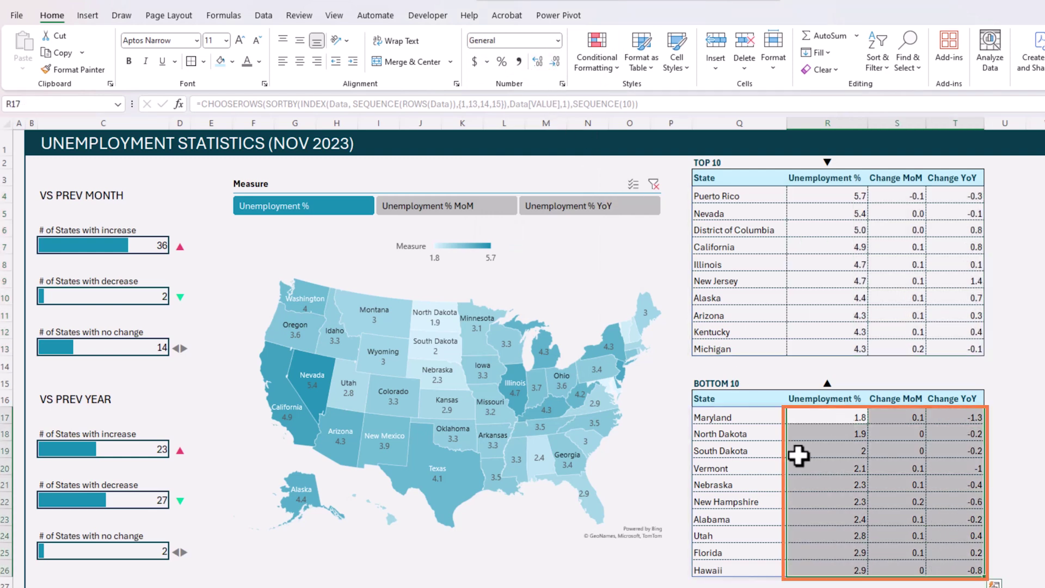
pyautogui.click(557, 41)
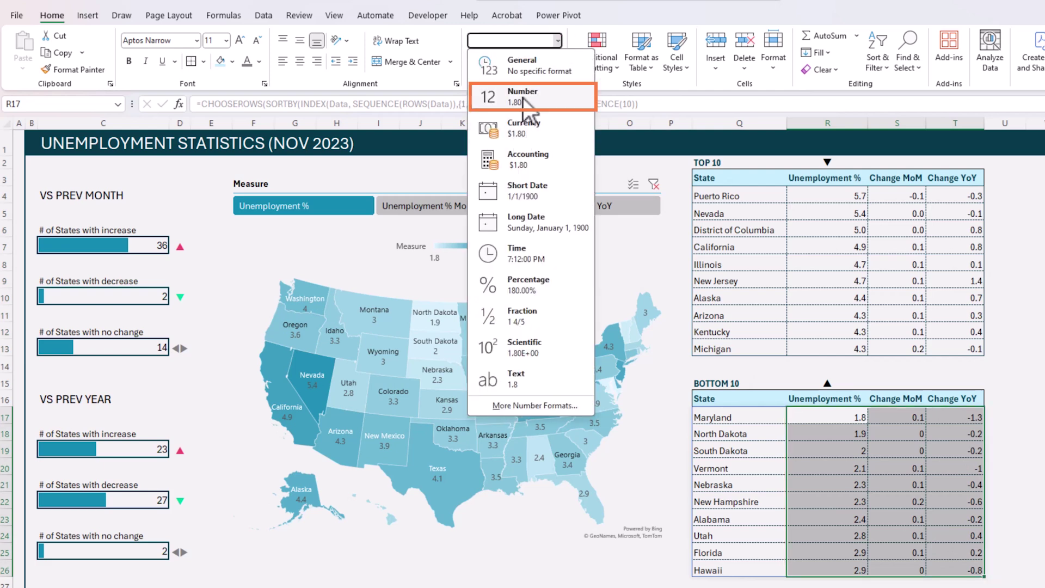
pyautogui.click(547, 93)
pyautogui.click(555, 61)
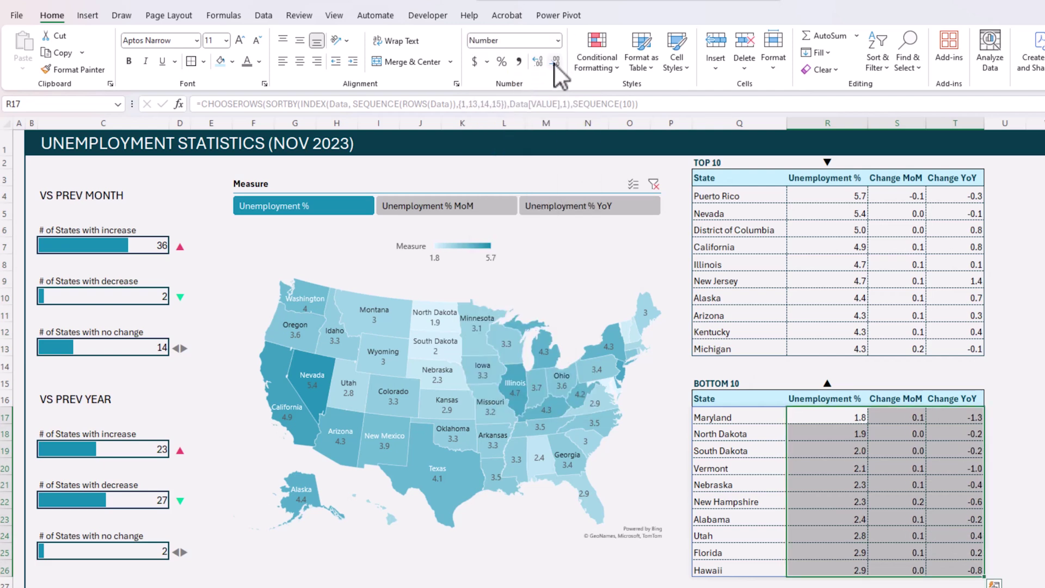
pyautogui.click(1001, 405)
# - Examine the leading values in the Top 10 and Bottom 10 tables, and switch the Measure slicer to Unemployment % MoM
pyautogui.click(849, 230)
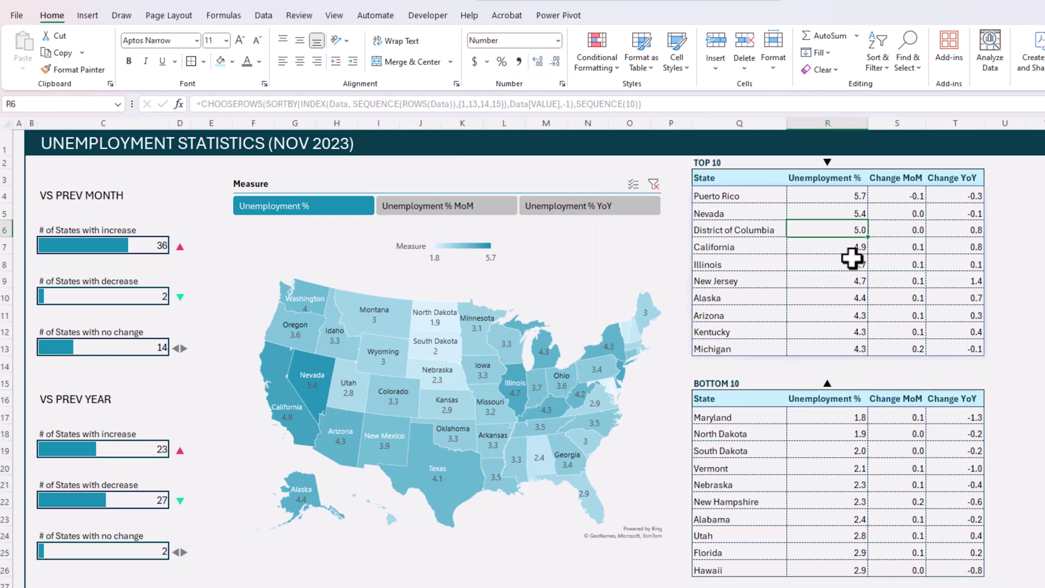
pyautogui.click(846, 261)
pyautogui.moveTo(847, 196); pyautogui.dragTo(852, 273)
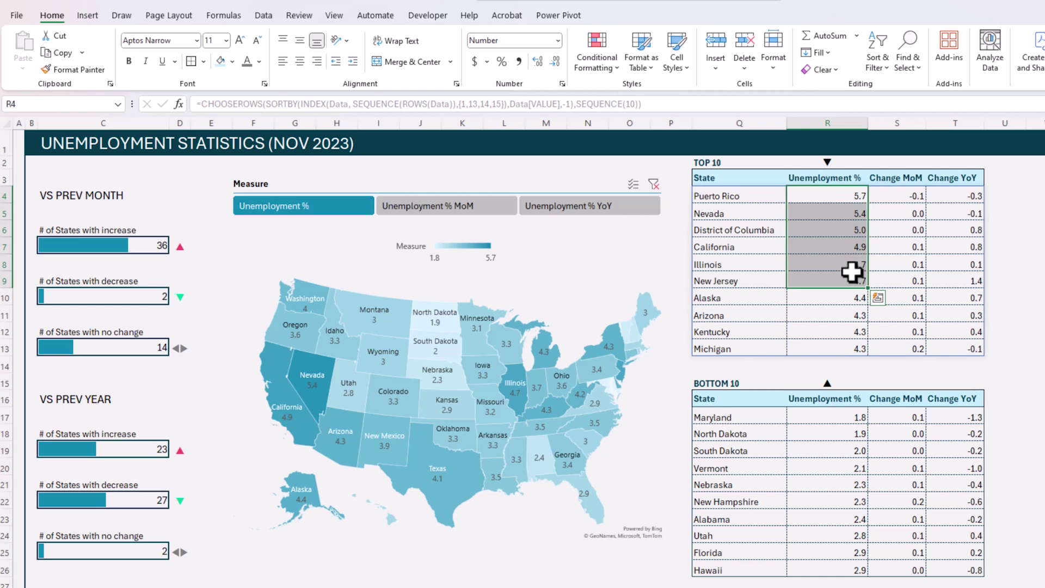
pyautogui.click(901, 197)
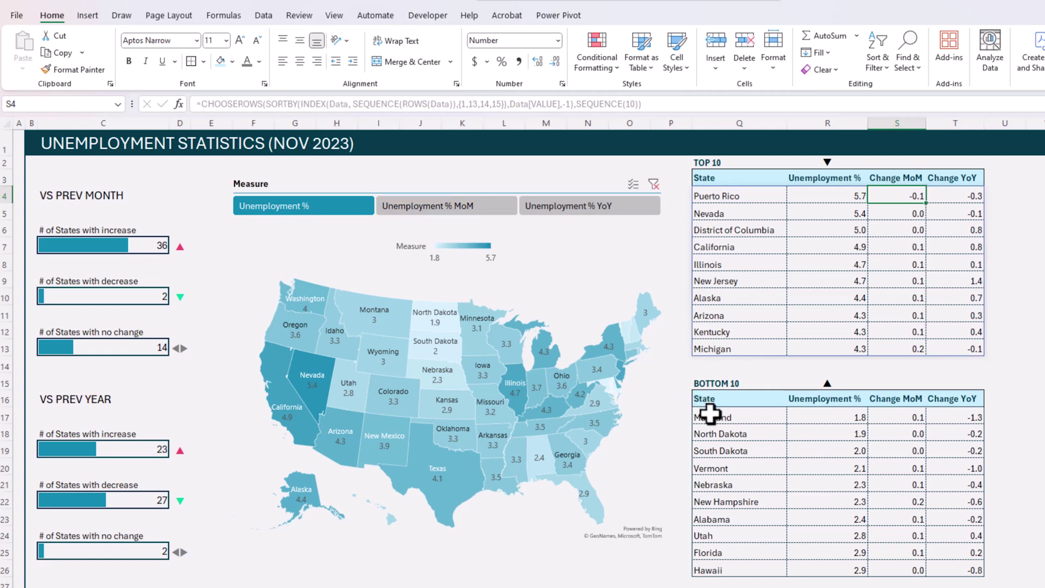
pyautogui.moveTo(710, 415); pyautogui.dragTo(736, 467)
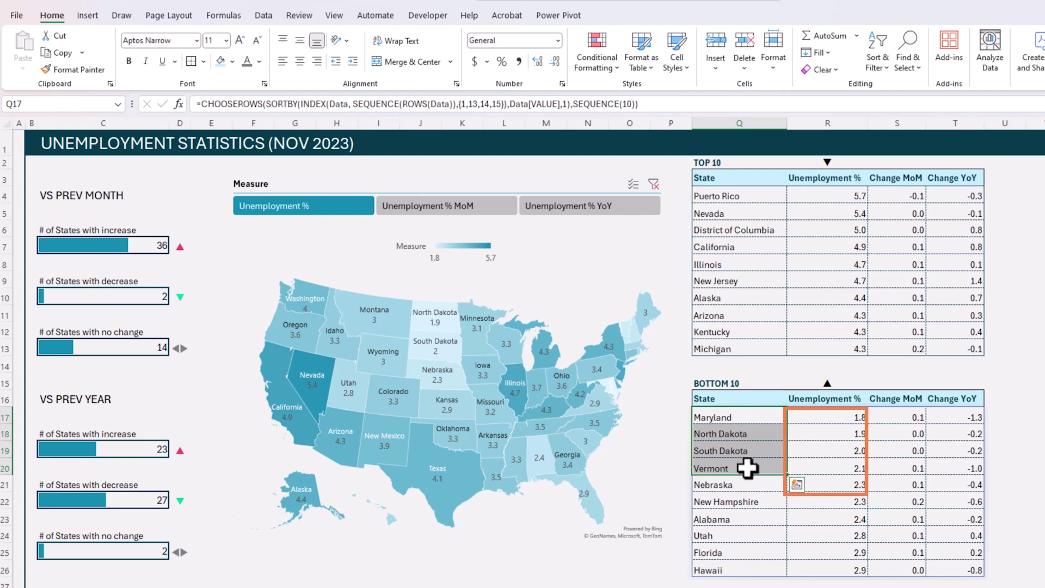
pyautogui.moveTo(837, 420); pyautogui.dragTo(823, 472)
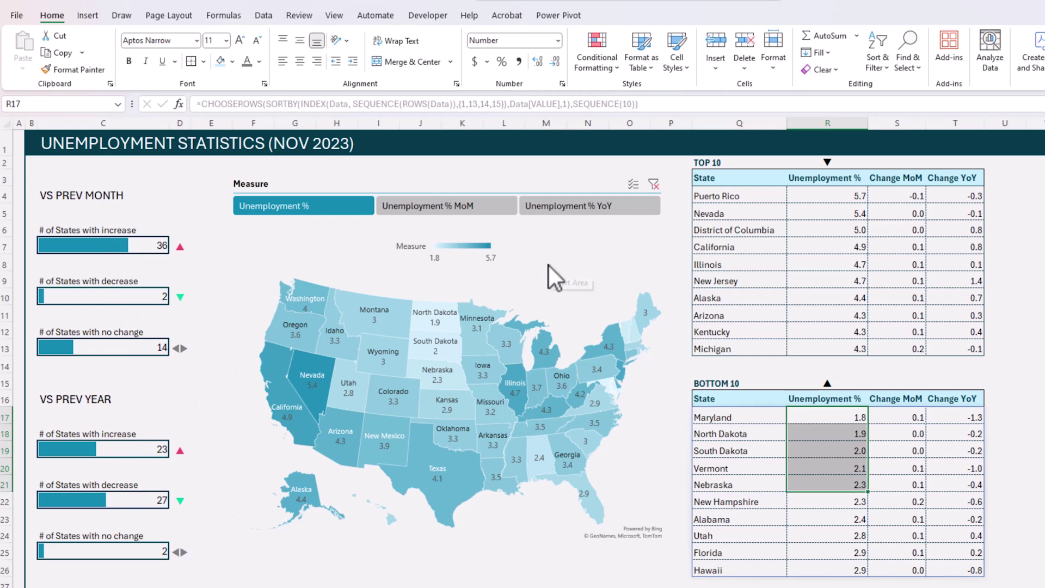
pyautogui.click(462, 209)
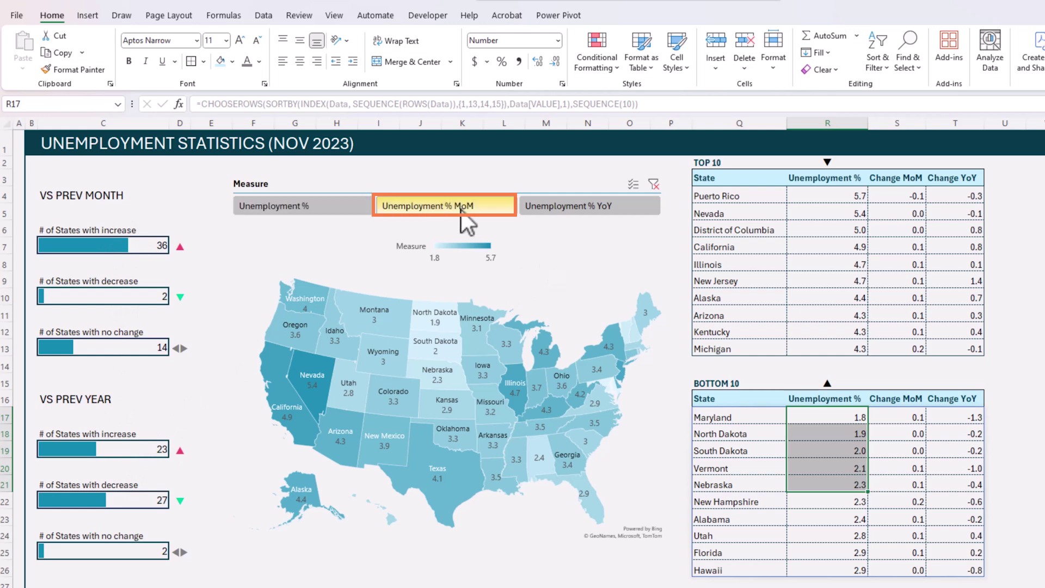